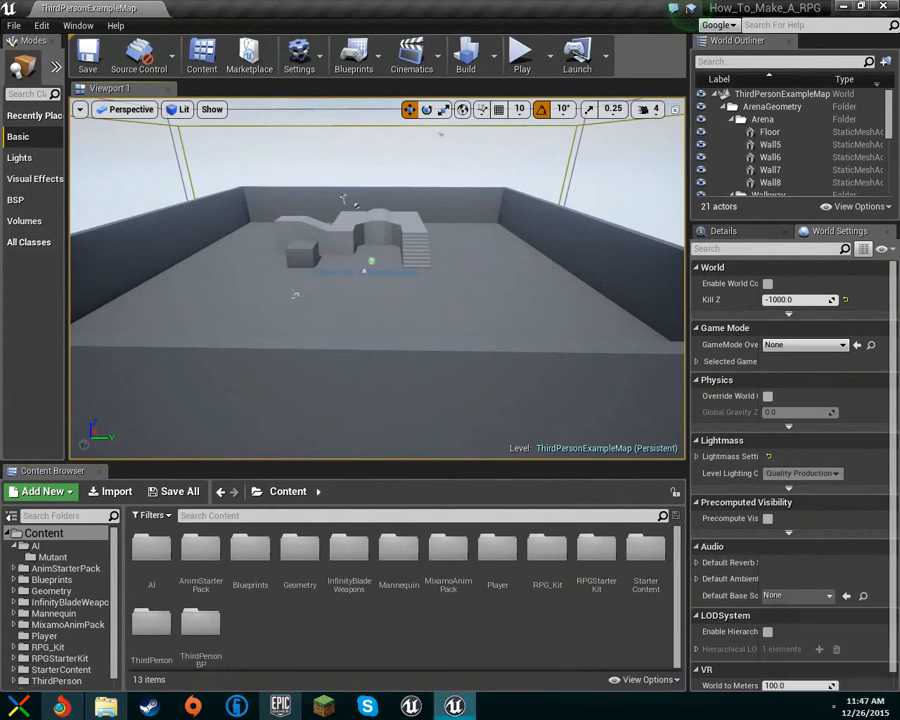
right_click_drag(385, 125, 400, 190)
key("w")
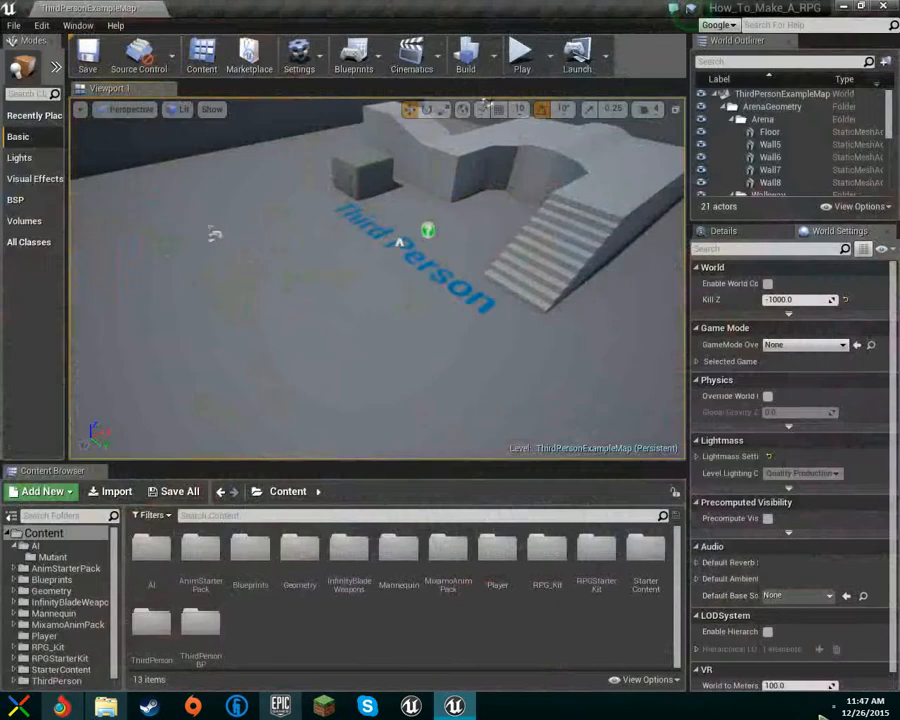
left_click(834, 708)
right_click_drag(583, 327, 80, 242)
key("w")
key("w")
key("w")
key("s")
key("w")
key("s")
key("s")
key("s")
key("w")
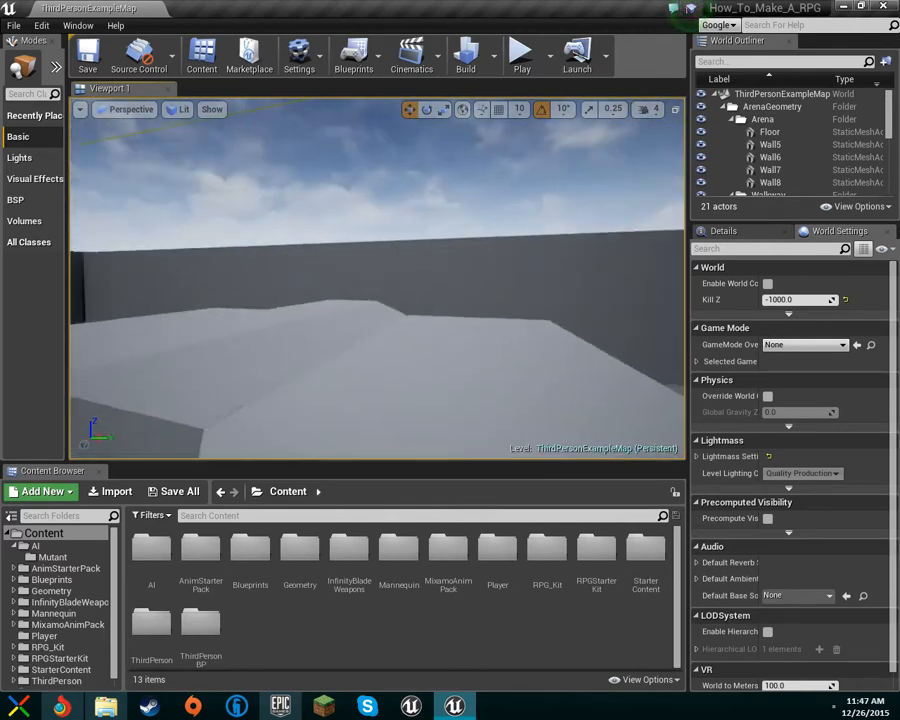
right_click_drag(377, 262, 190, 262)
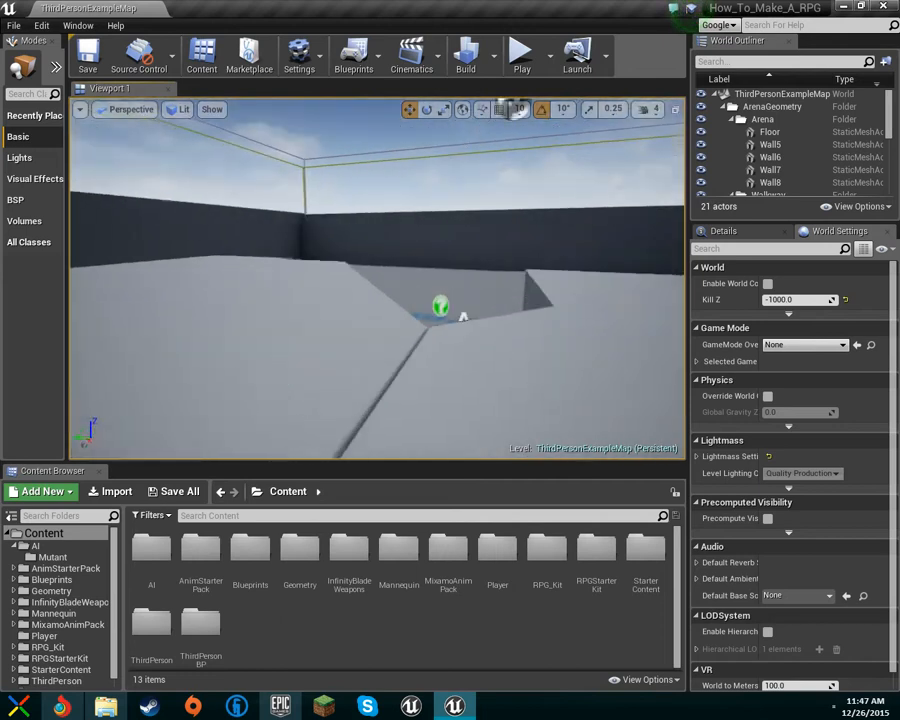
right_click_drag(377, 262, 150, 262)
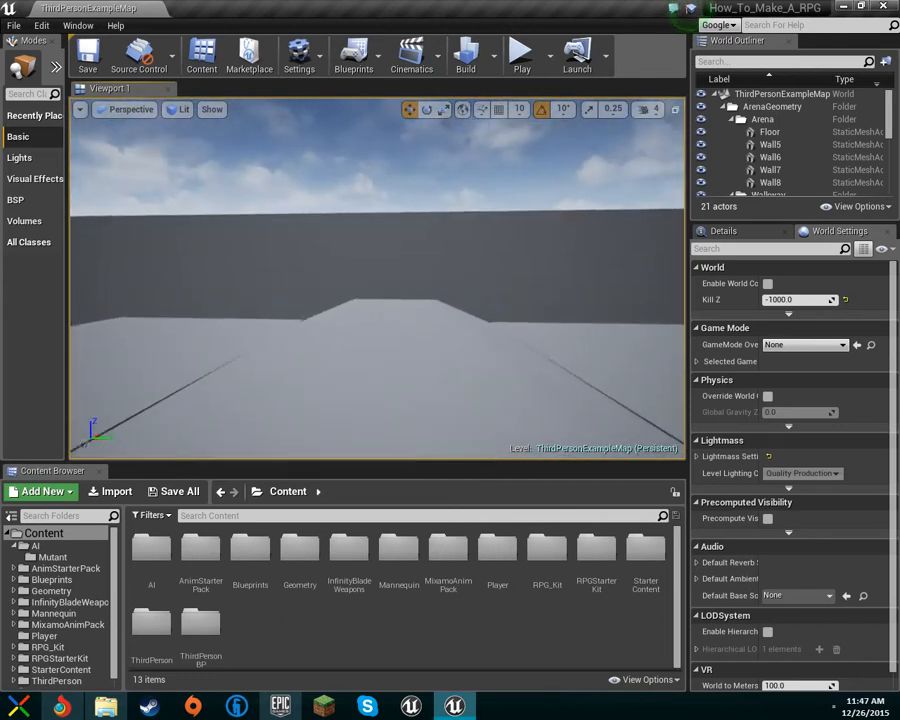
right_click_drag(377, 278, 215, 265)
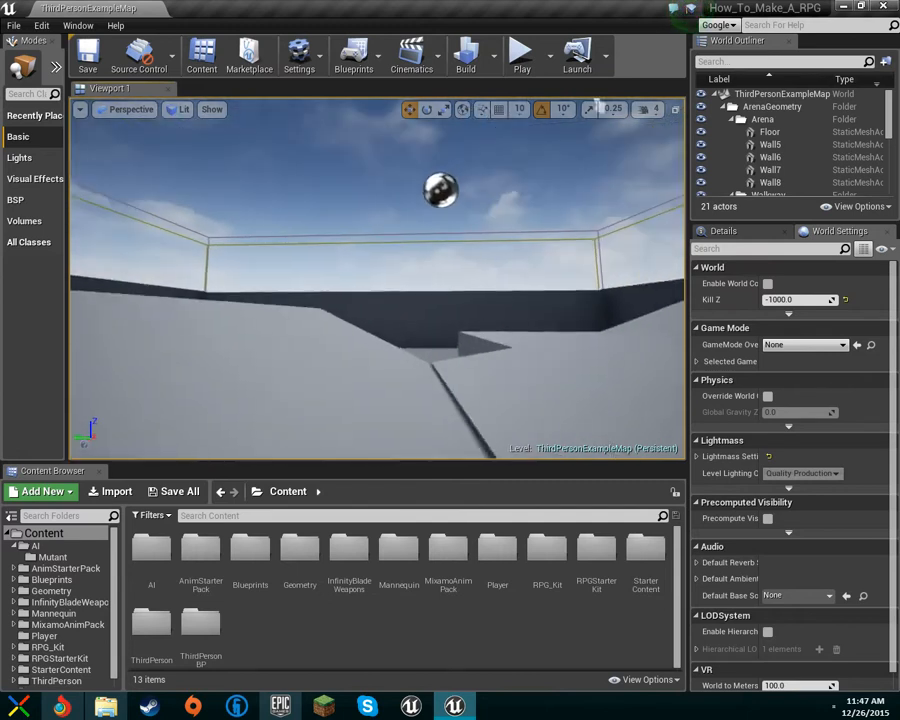
right_click_drag(377, 262, 150, 262)
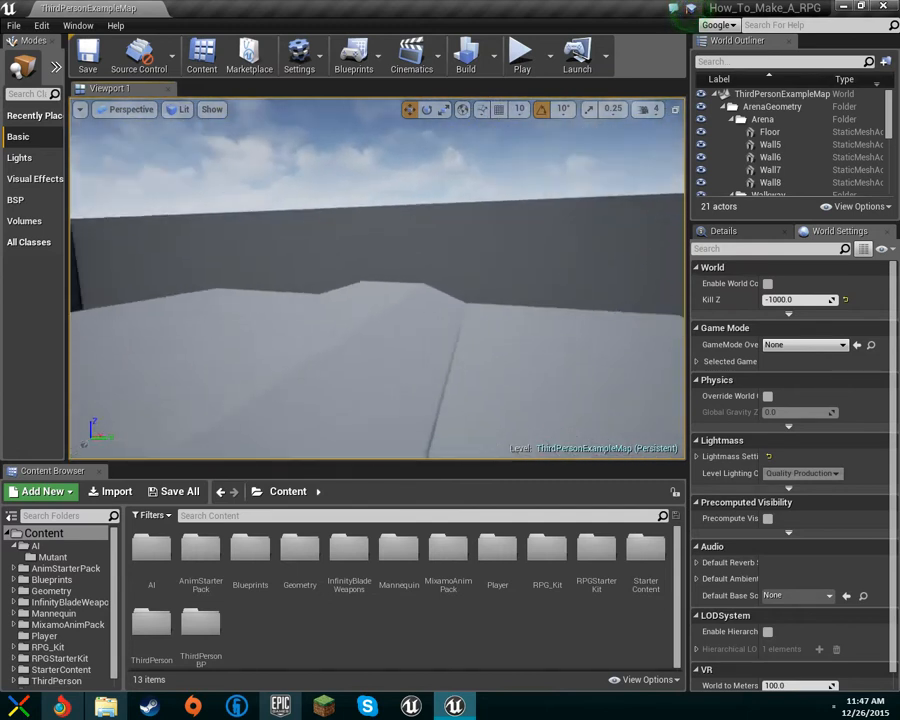
right_click_drag(377, 278, 120, 265)
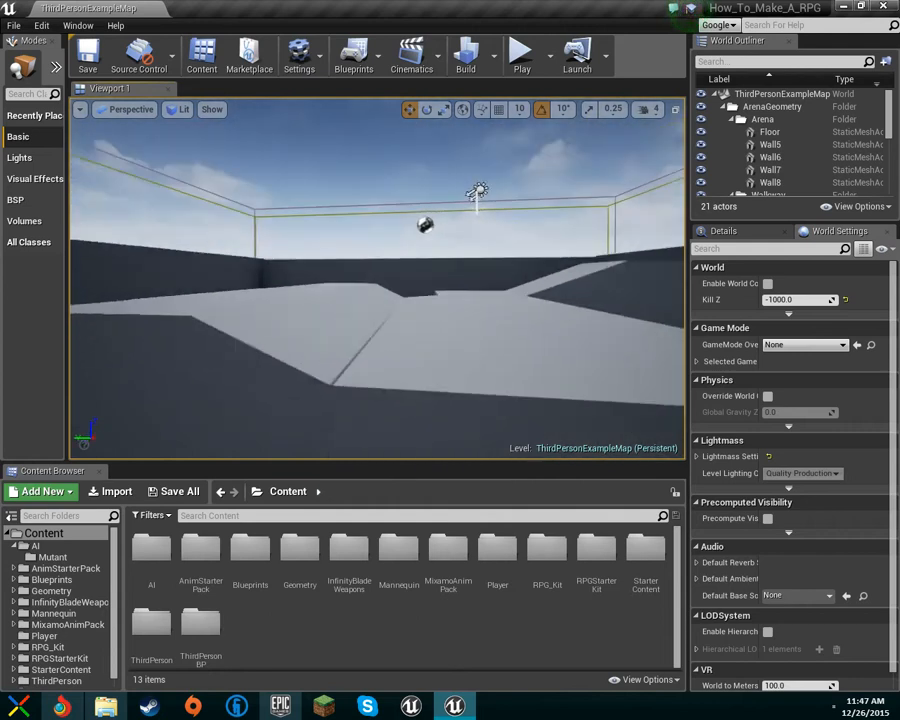
right_click_drag(310, 328, 540, 305)
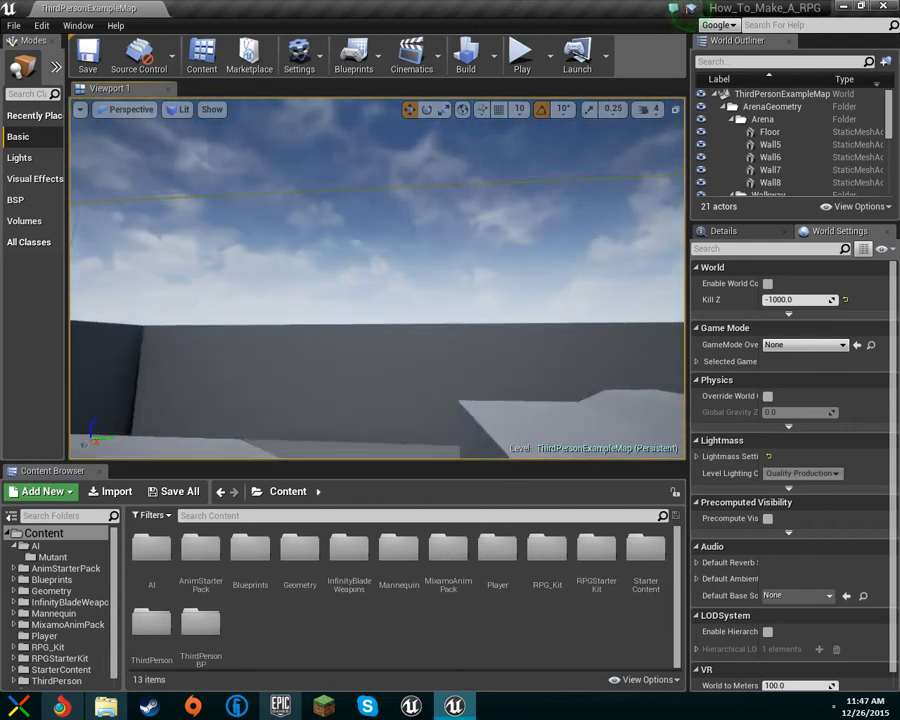
right_click_drag(300, 262, 560, 298)
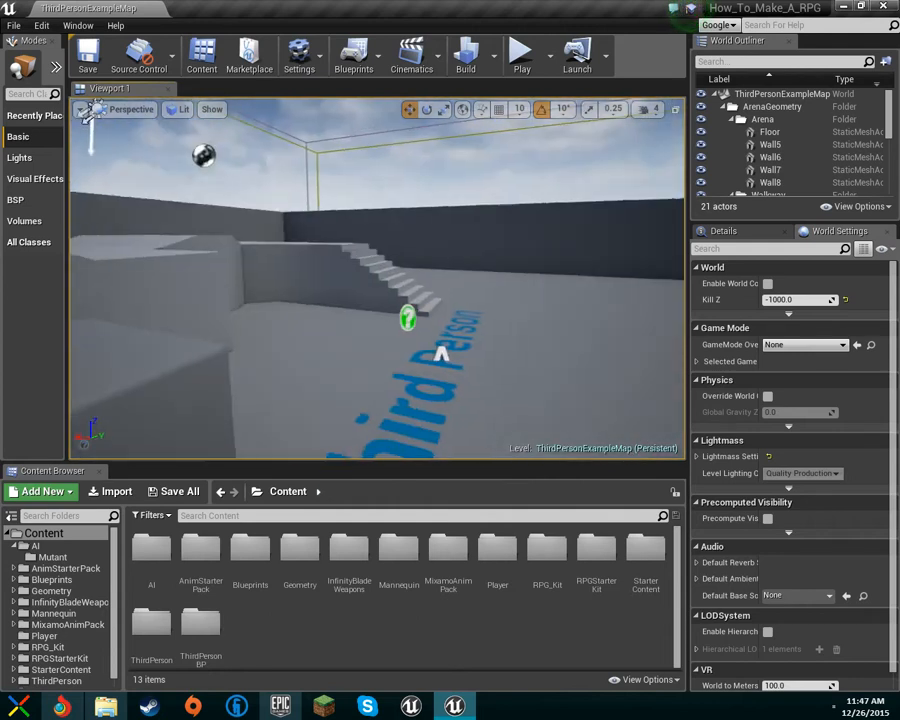
right_click_drag(377, 278, 360, 335)
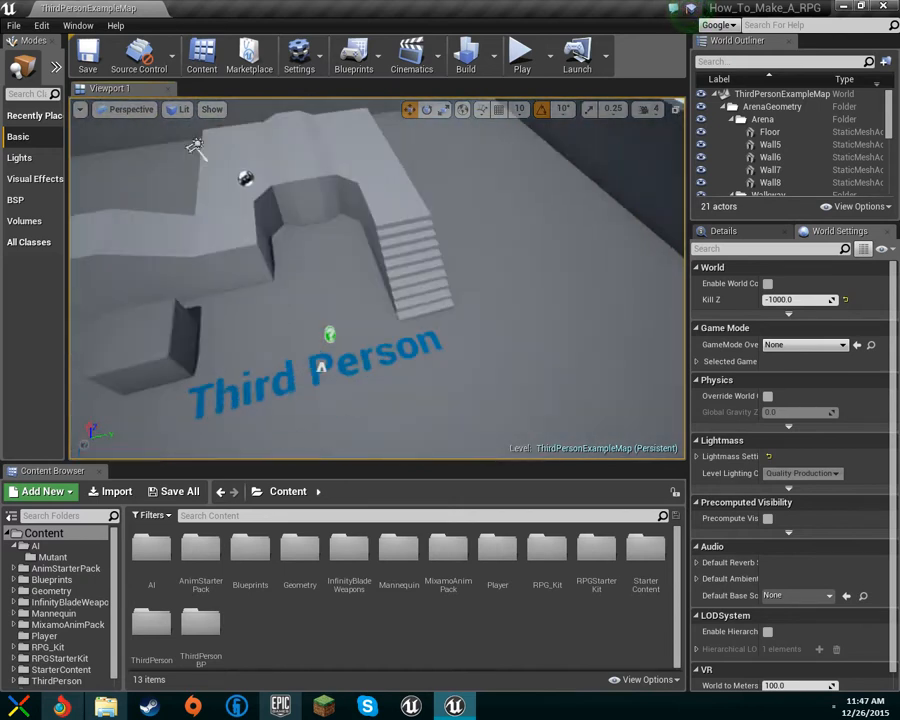
right_click_drag(570, 305, 633, 279)
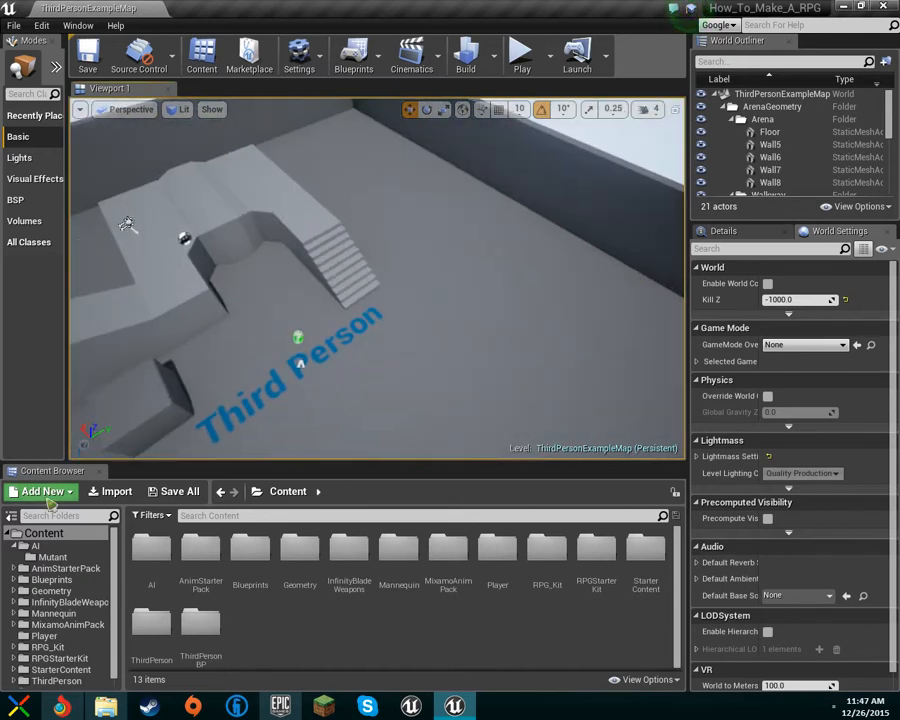
Step: Create a new Blueprint class with Actor as its parent in the Blueprints folder
double_click(251, 545)
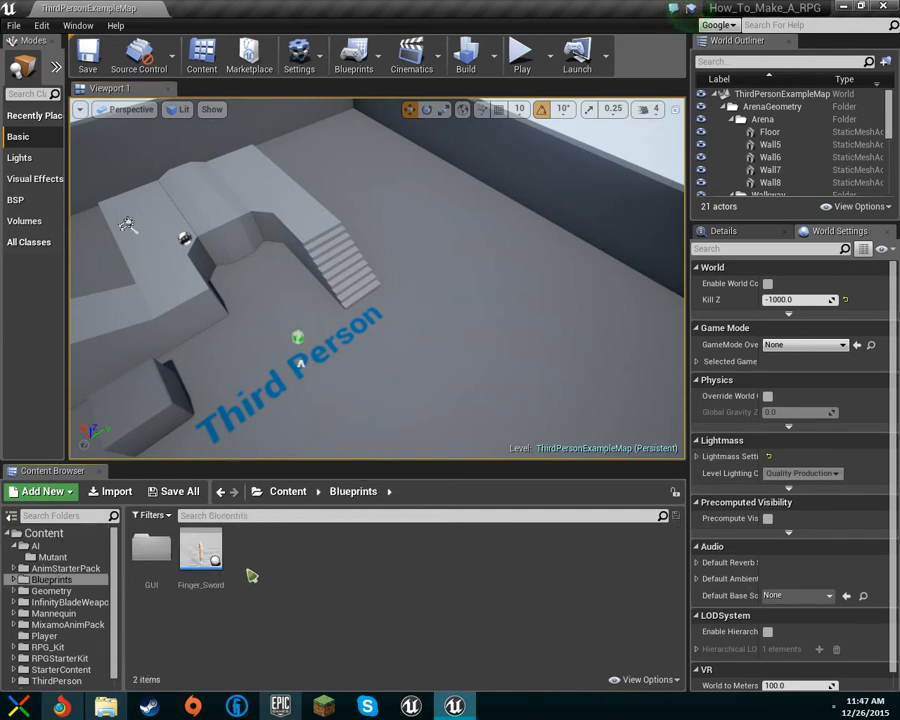
right_click(266, 582)
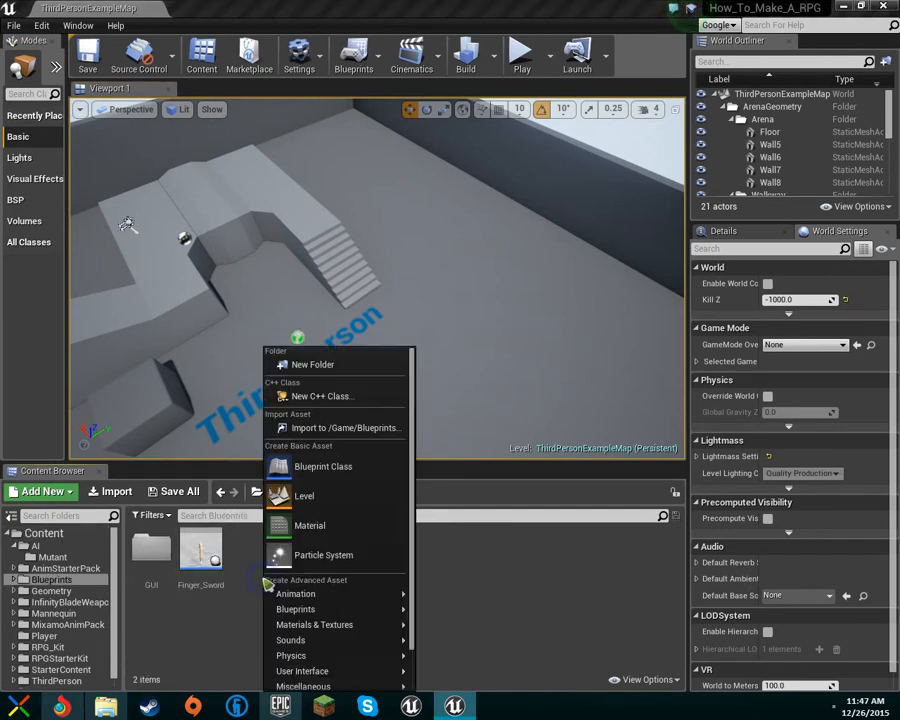
left_click(321, 466)
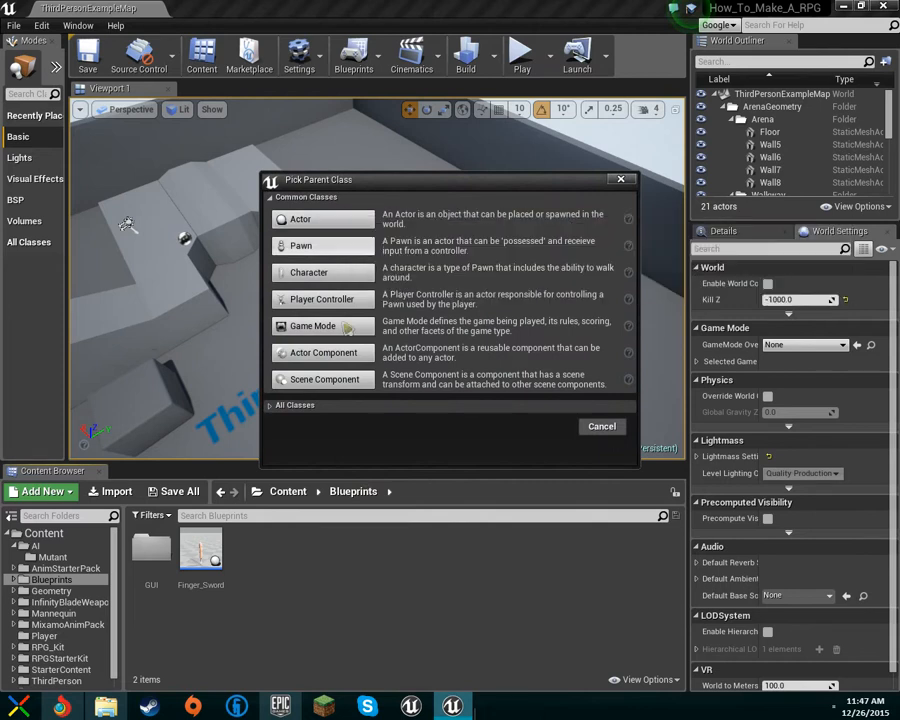
left_click(280, 406)
type("weapon")
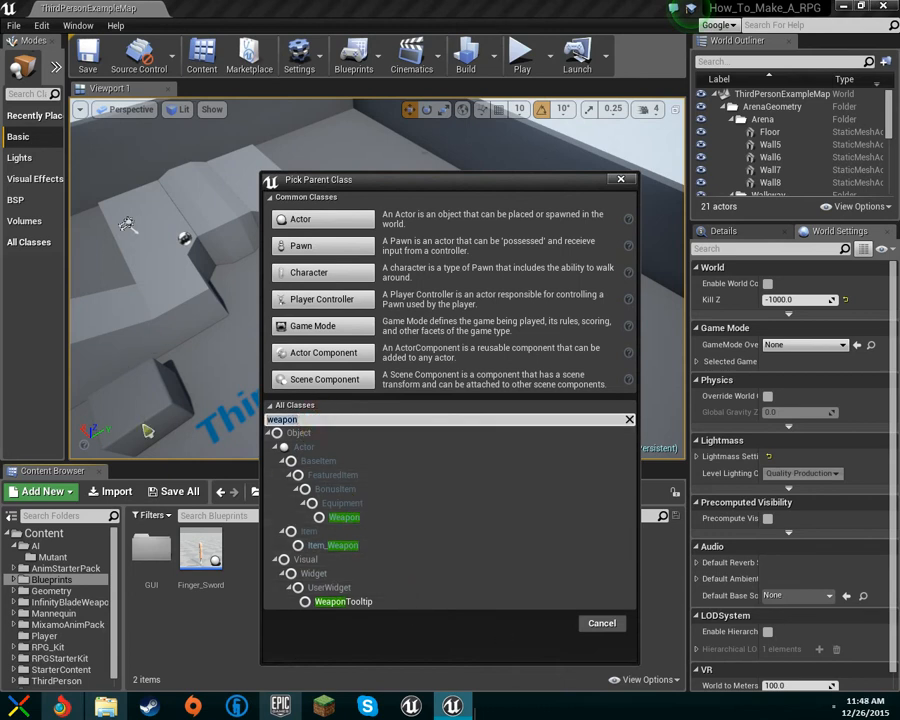
left_click(340, 219)
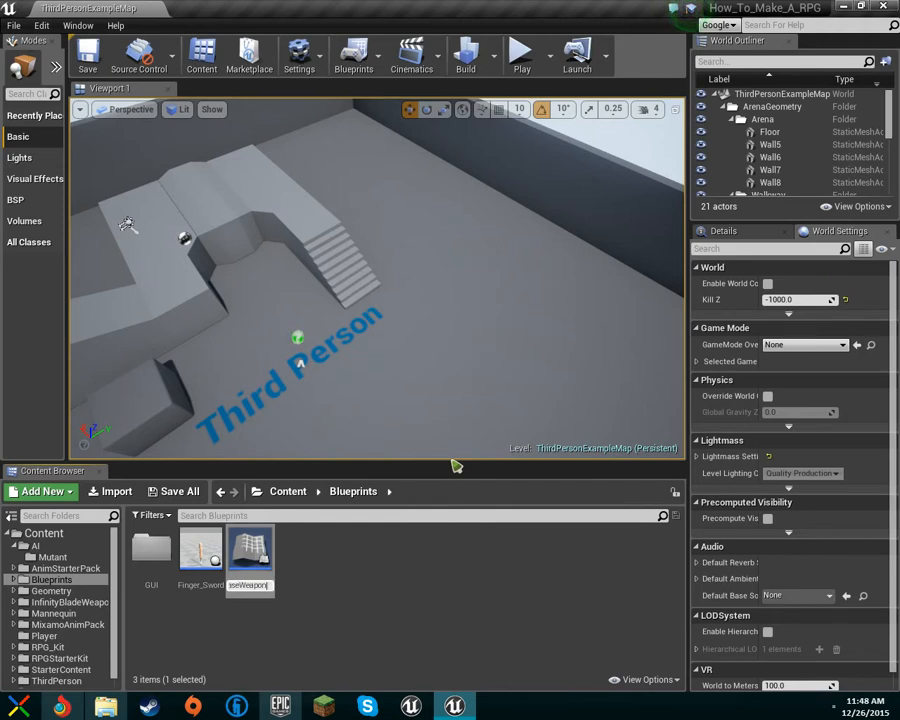
Step: Name the new Actor Blueprint BaseWeapon, and rename it as BaseSword
type("BaseWeapon")
key("Return")
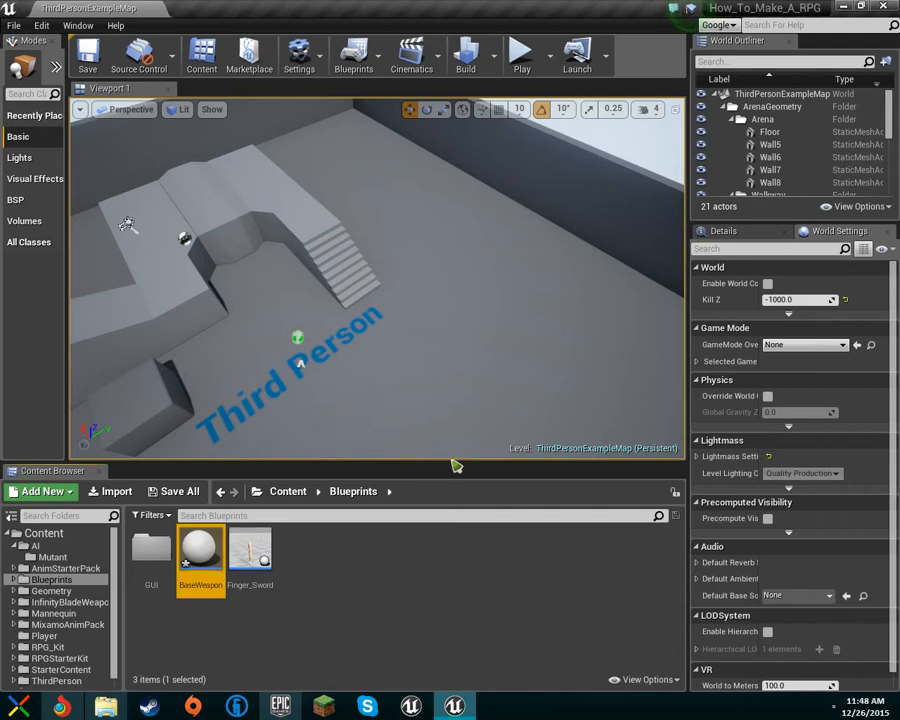
left_click(192, 586)
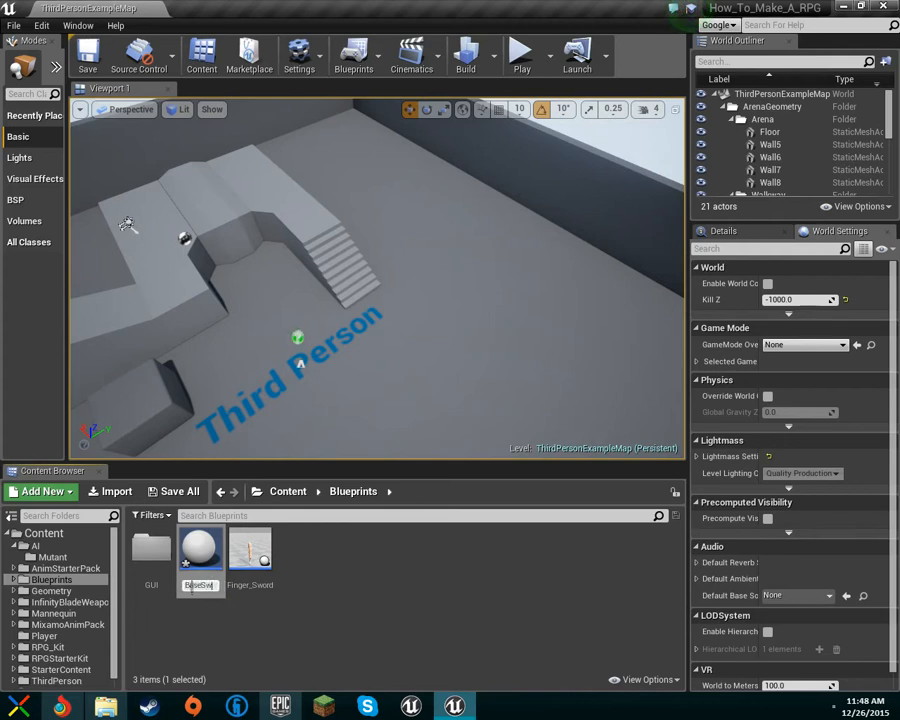
key("Return")
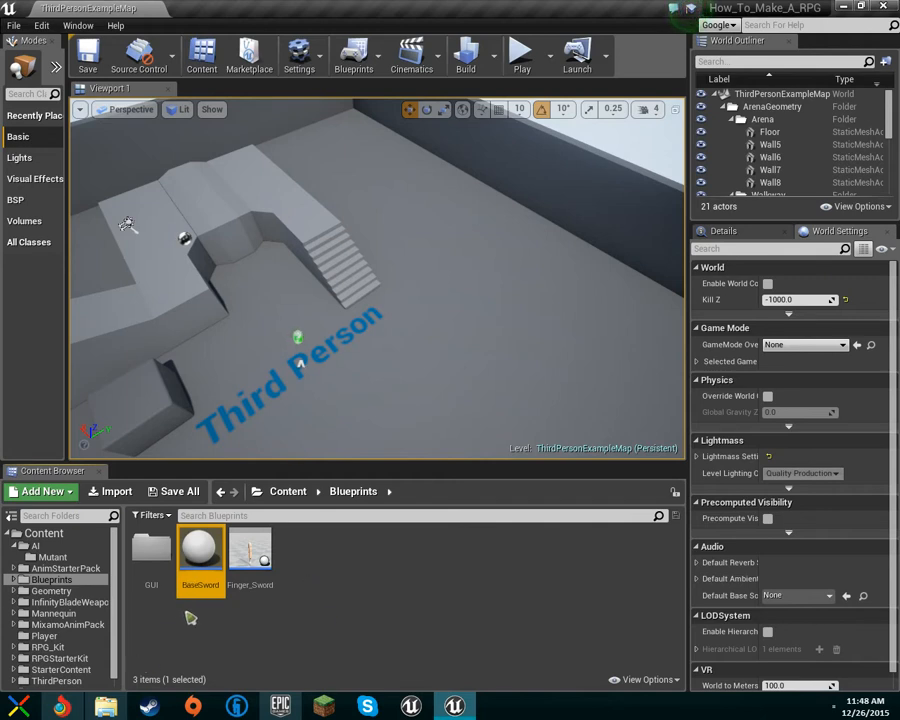
Step: Open the BaseSword Blueprint and dock its editor window beside the level in the main window
left_click(257, 541)
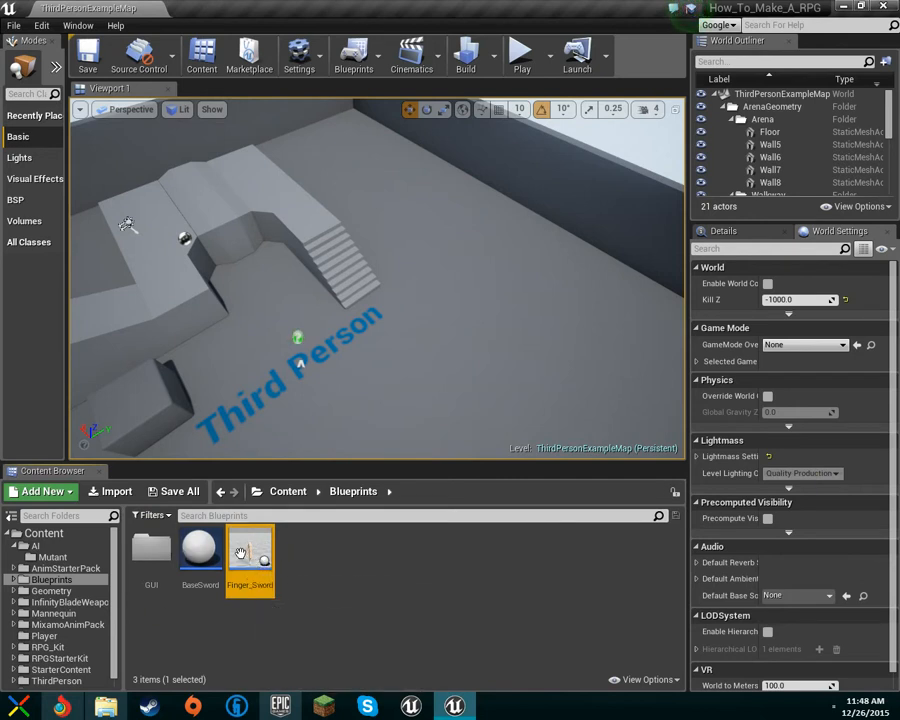
left_click_drag(240, 553, 282, 572)
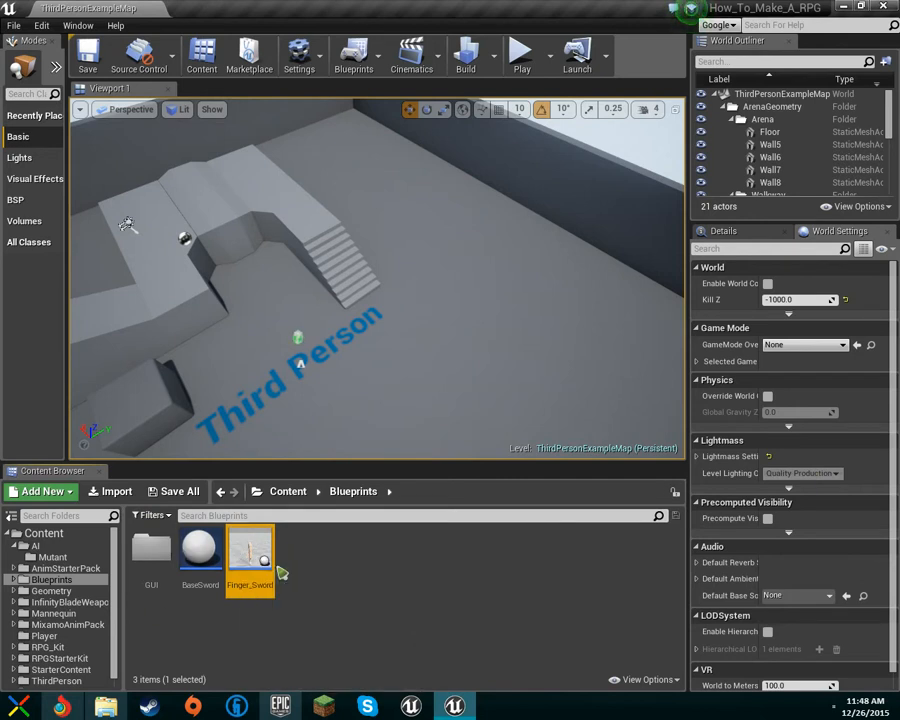
double_click(188, 556)
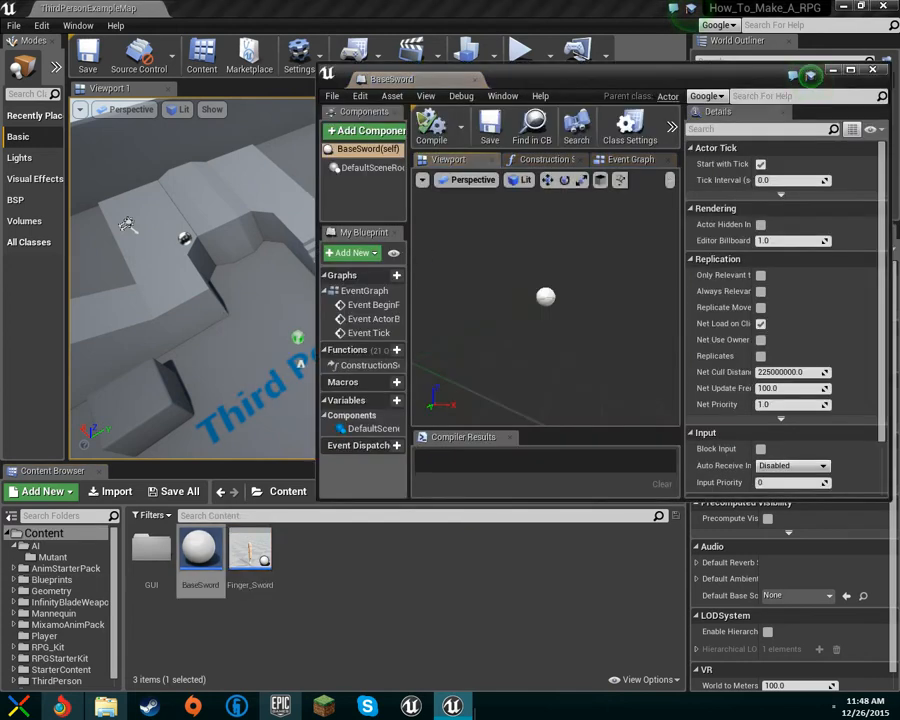
left_click_drag(394, 77, 290, 8)
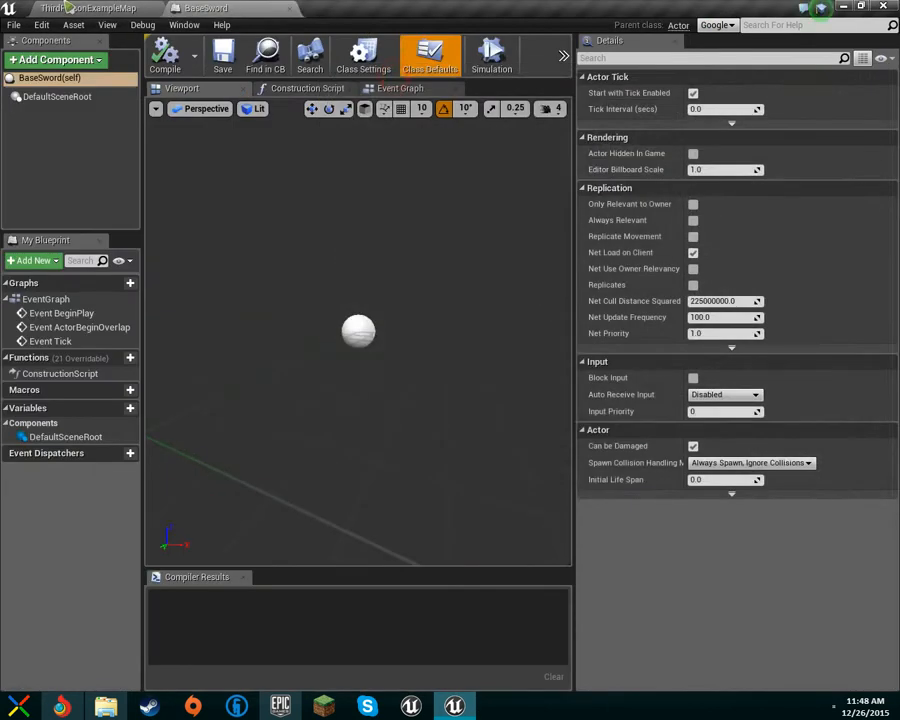
Step: Open the Finger_Sword Blueprint and examine its event graph, components and class defaults
left_click(66, 7)
left_click(278, 553)
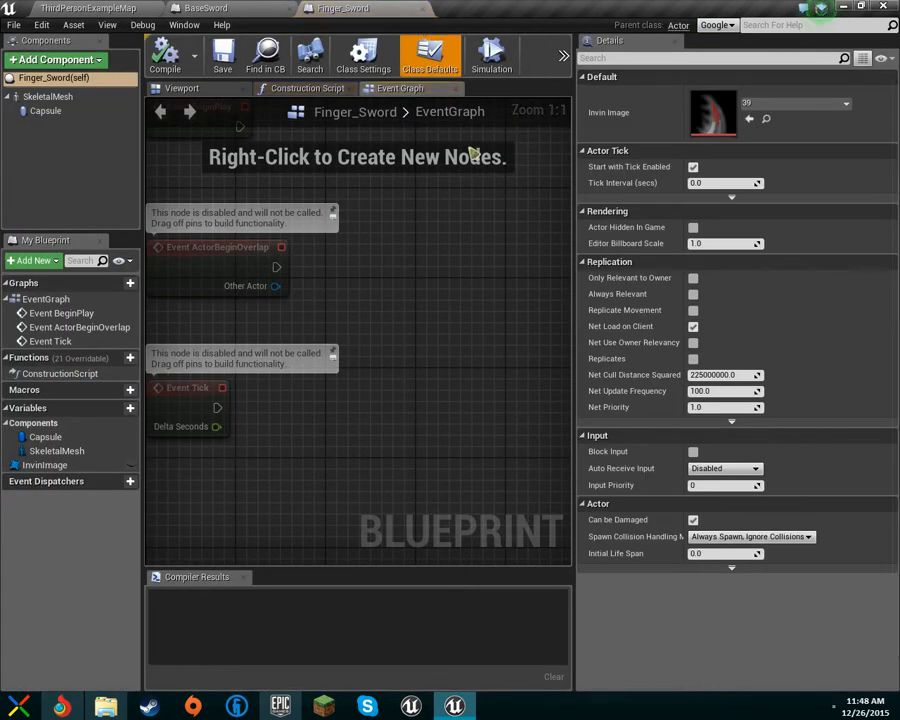
scroll(456, 330, "down", 5)
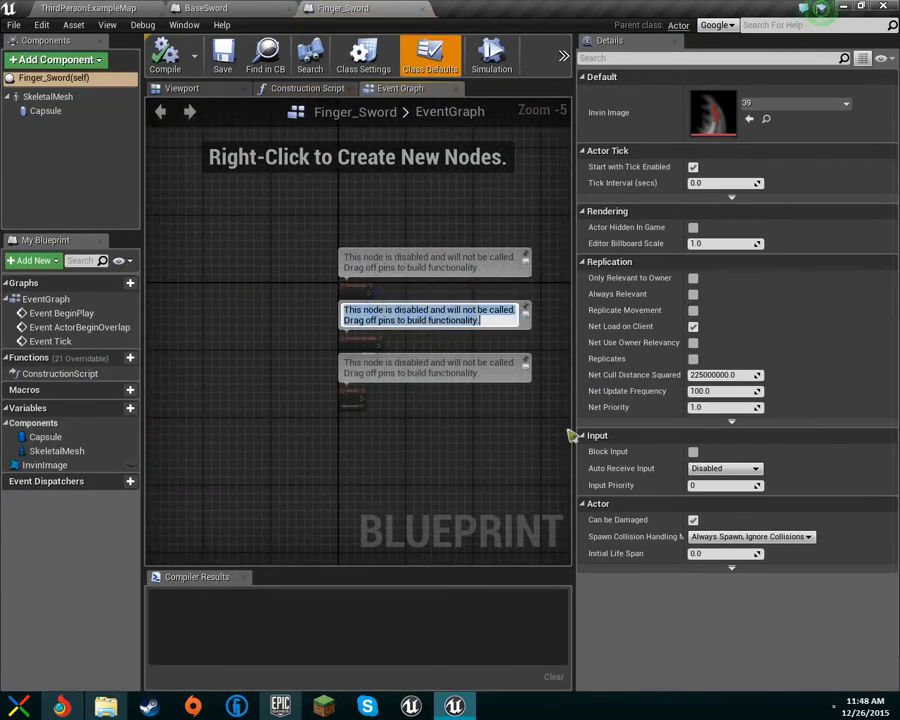
right_click_drag(465, 415, 372, 424)
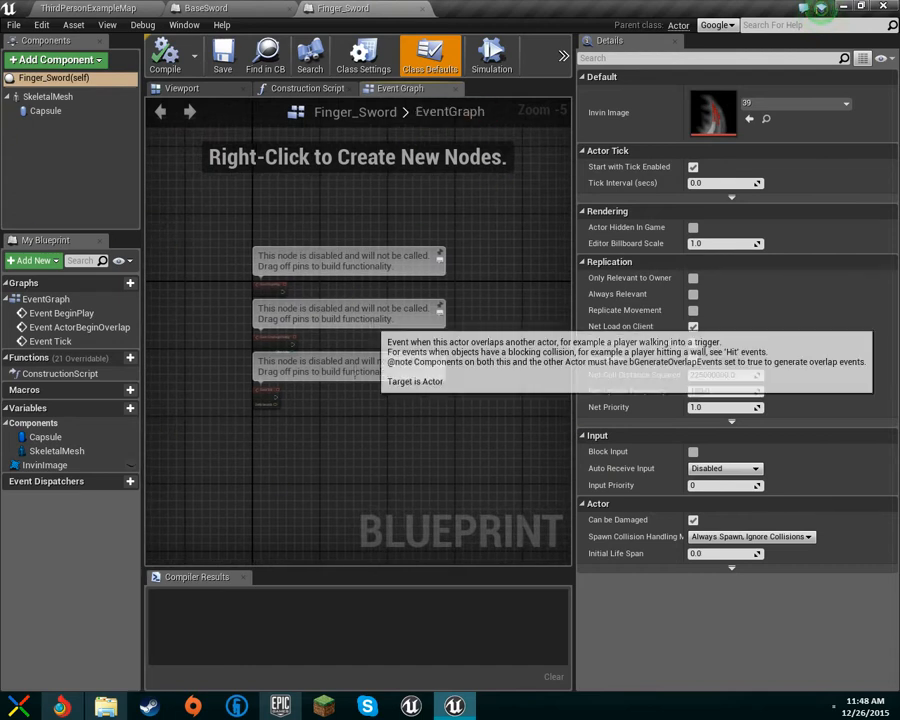
left_click_drag(226, 9, 292, 33)
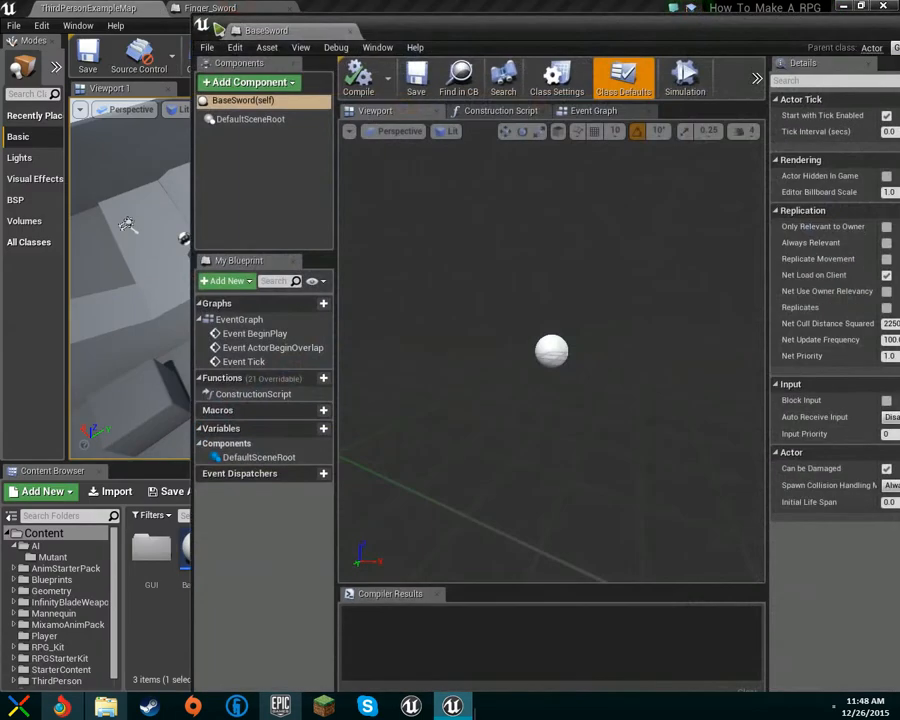
left_click_drag(238, 28, 240, 10)
left_click(302, 8)
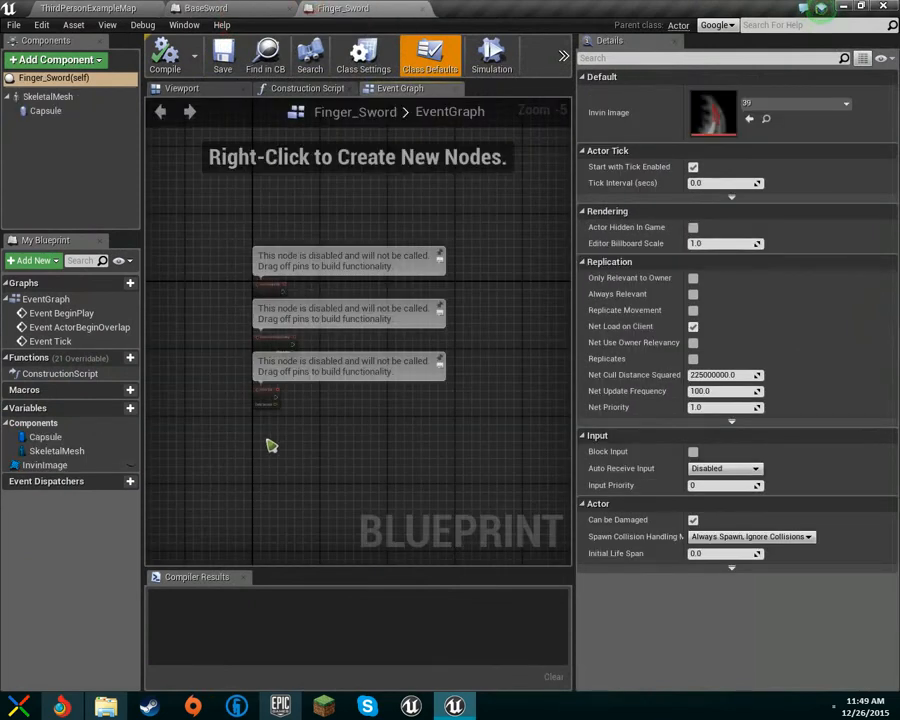
Step: Return to the BaseSword Blueprint and add a new variable named Damage
left_click(230, 8)
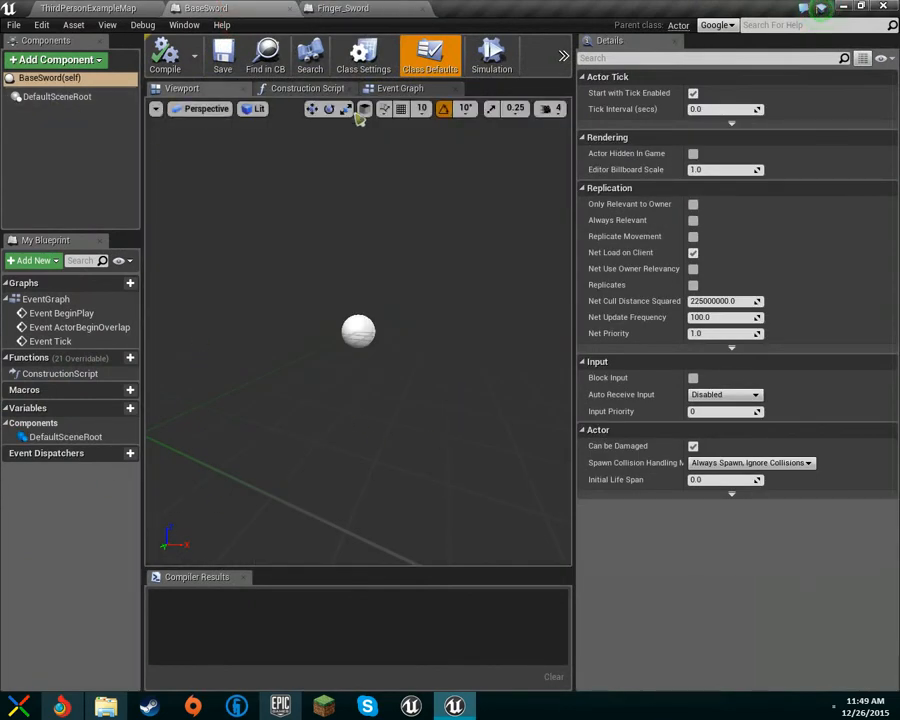
left_click(133, 410)
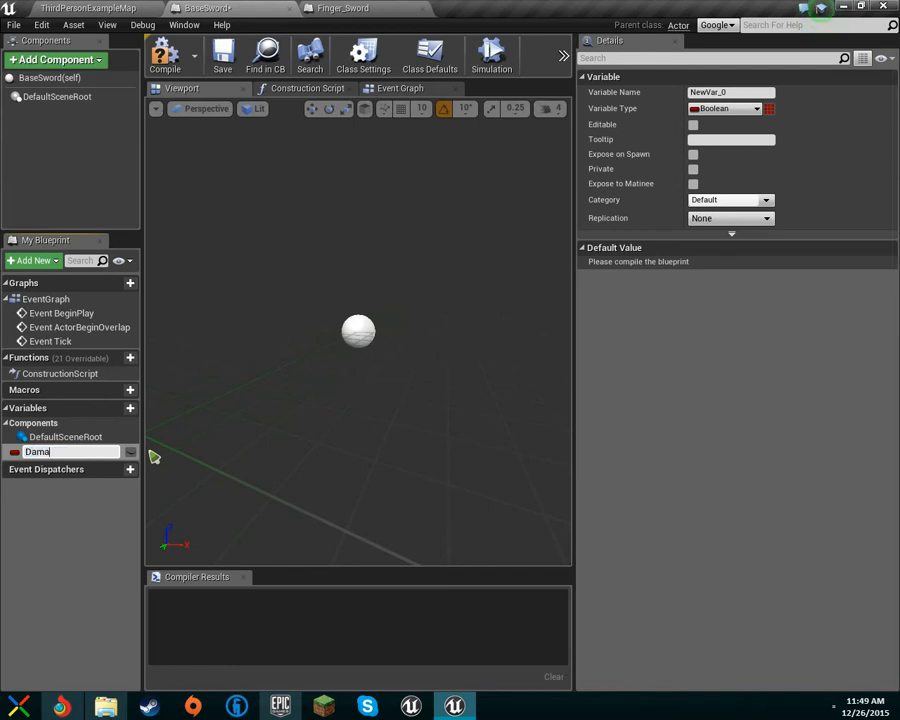
key("Return")
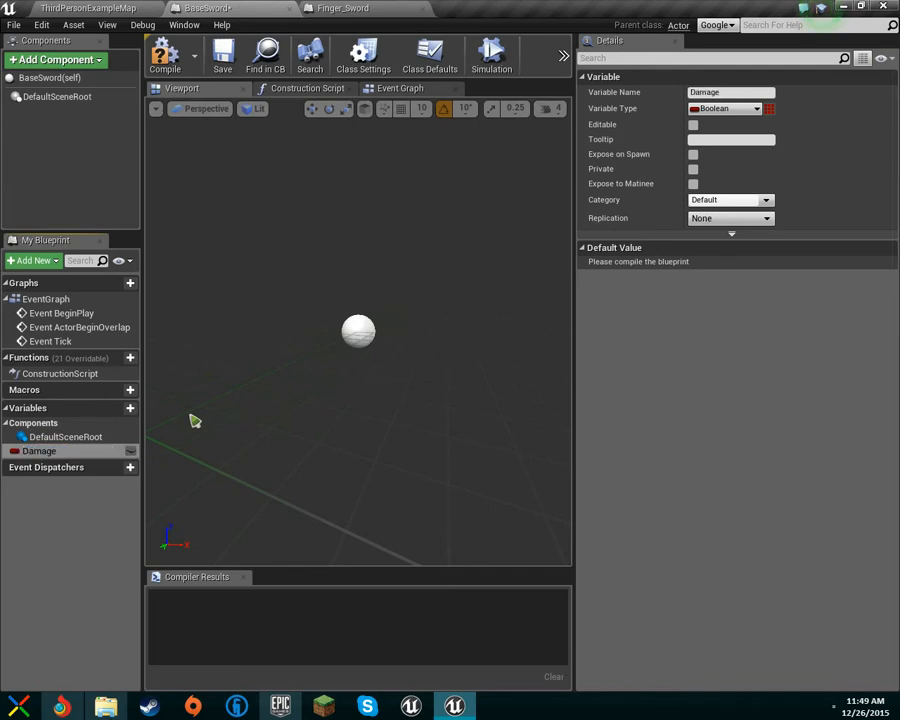
Step: Add a second variable named Mesh to the BaseSword Blueprint
left_click(104, 410)
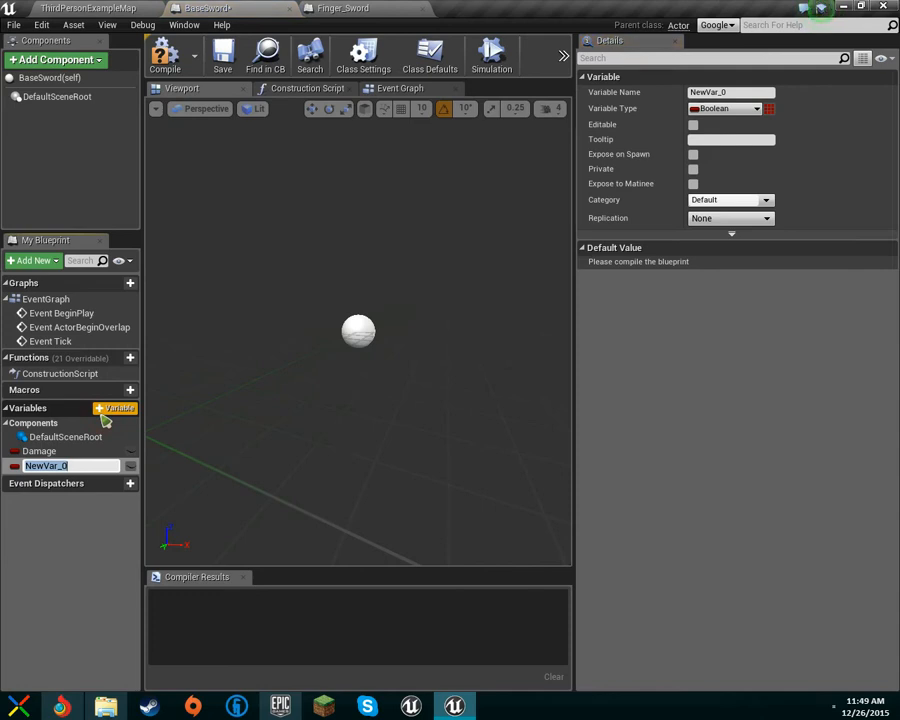
type("Mesh")
key("Return")
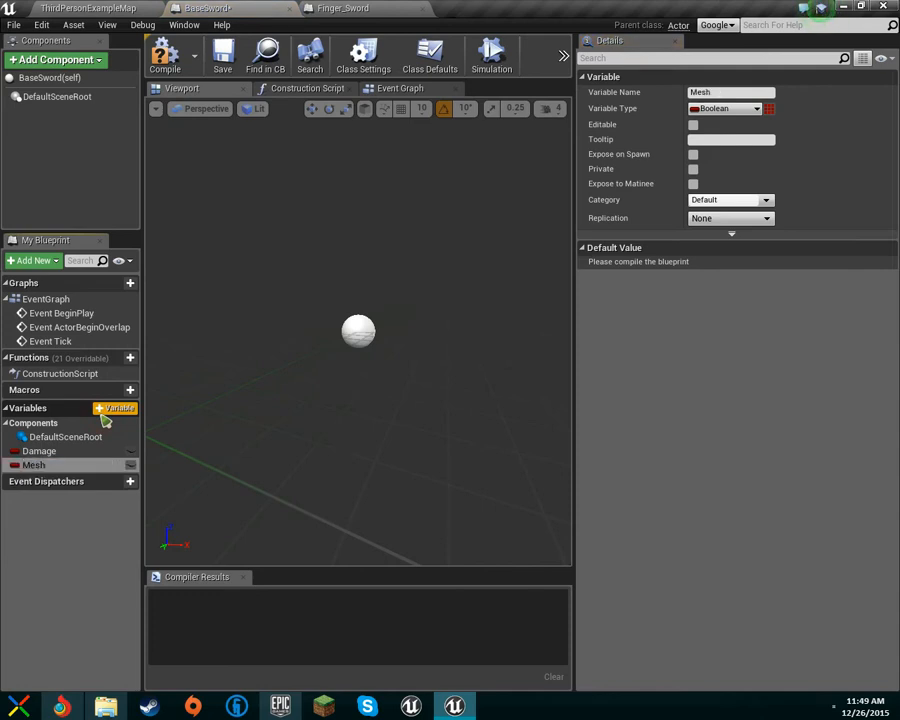
Step: Change the Mesh variable's type to Skeletal Mesh
left_click(725, 108)
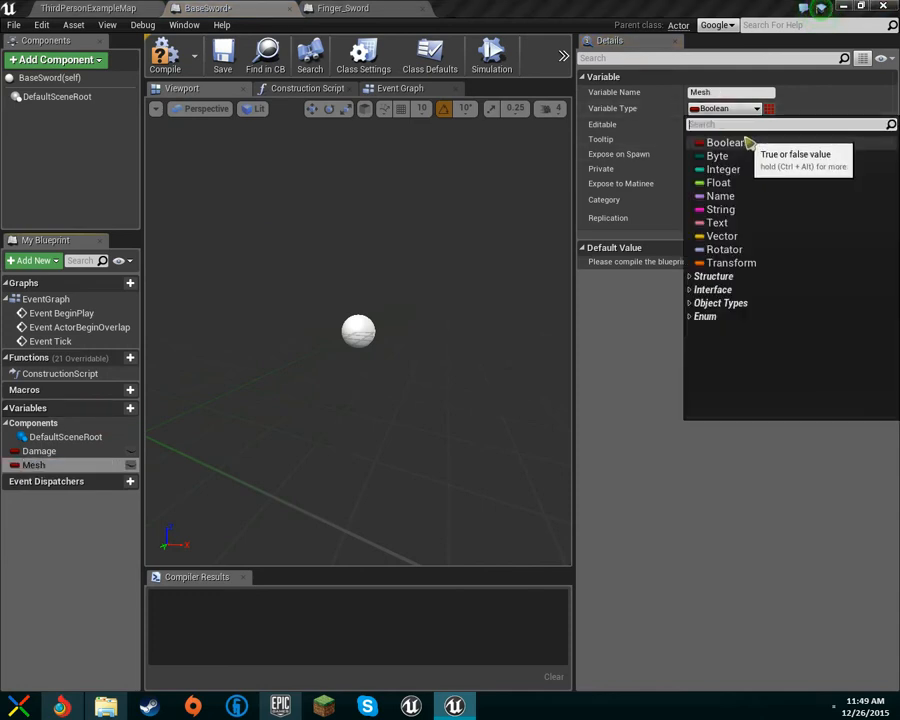
type("mesh")
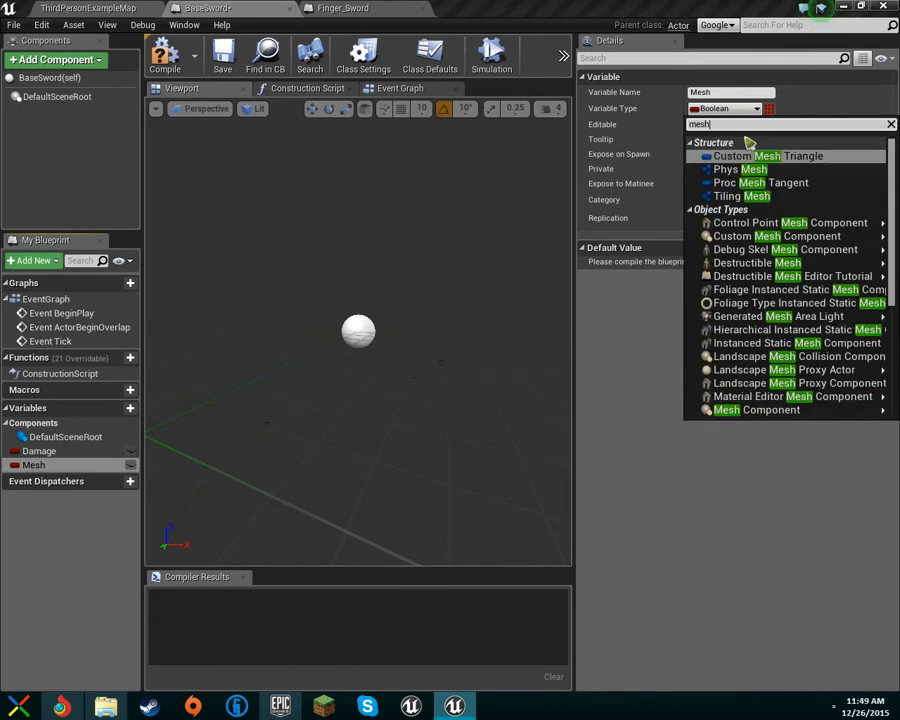
scroll(806, 325, "down", 2)
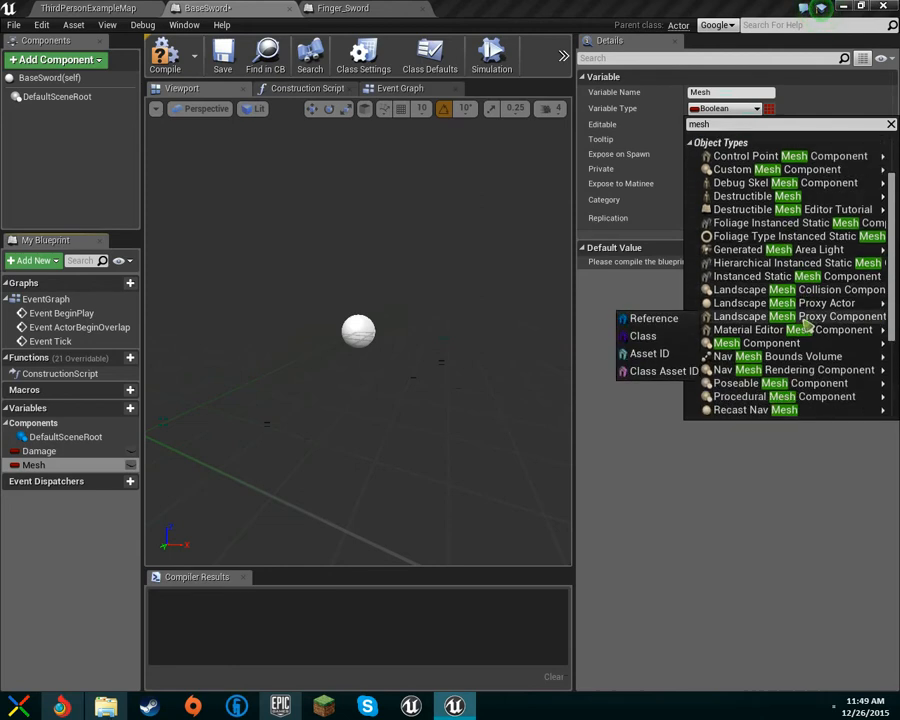
scroll(806, 325, "down", 4)
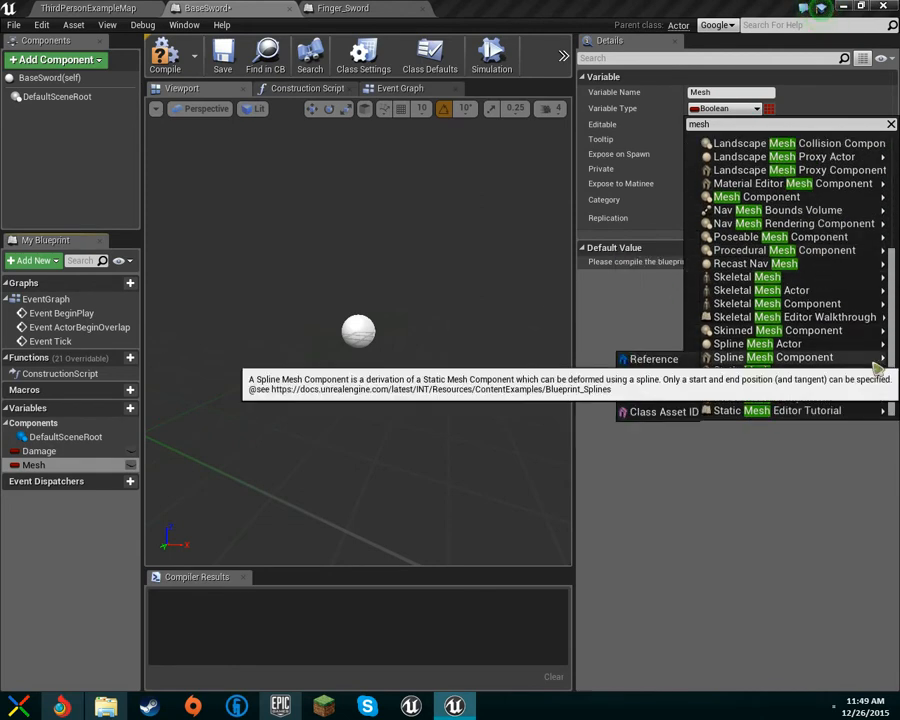
mouse_move(806, 376)
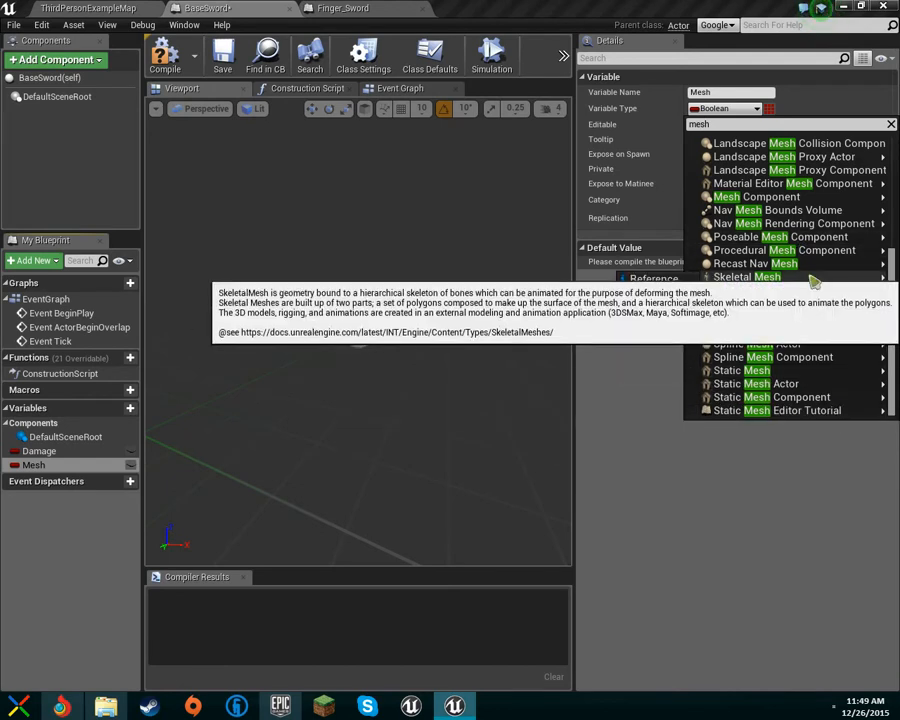
left_click(811, 278)
Step: Browse the InfinityBladeWeapons content in the level editor down to the Blade_AnthraciteAxe folder and examine its mesh assets
left_click(88, 8)
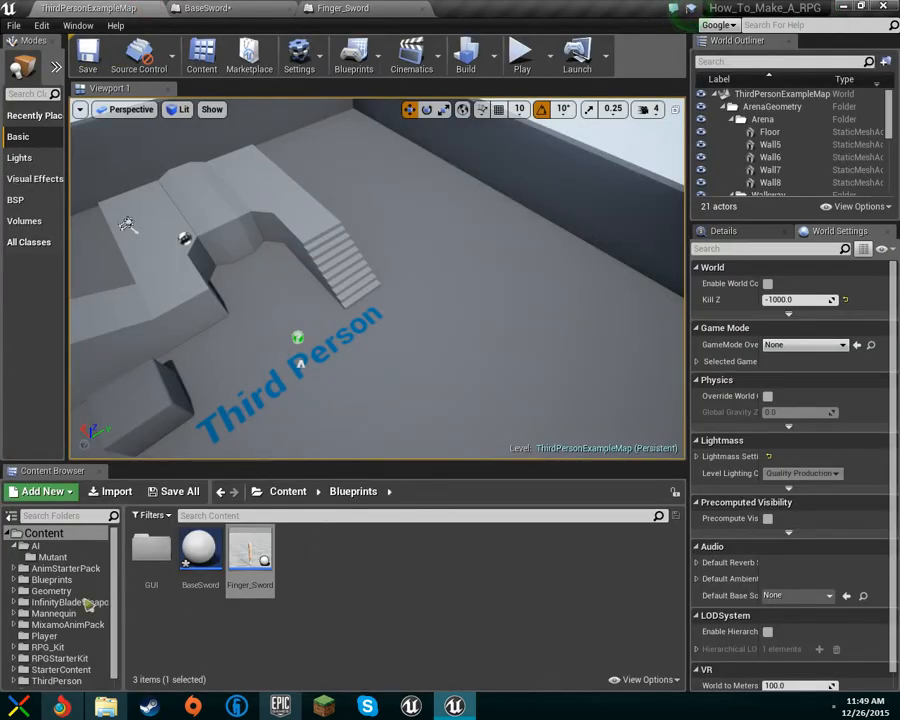
scroll(60, 622, "down", 1)
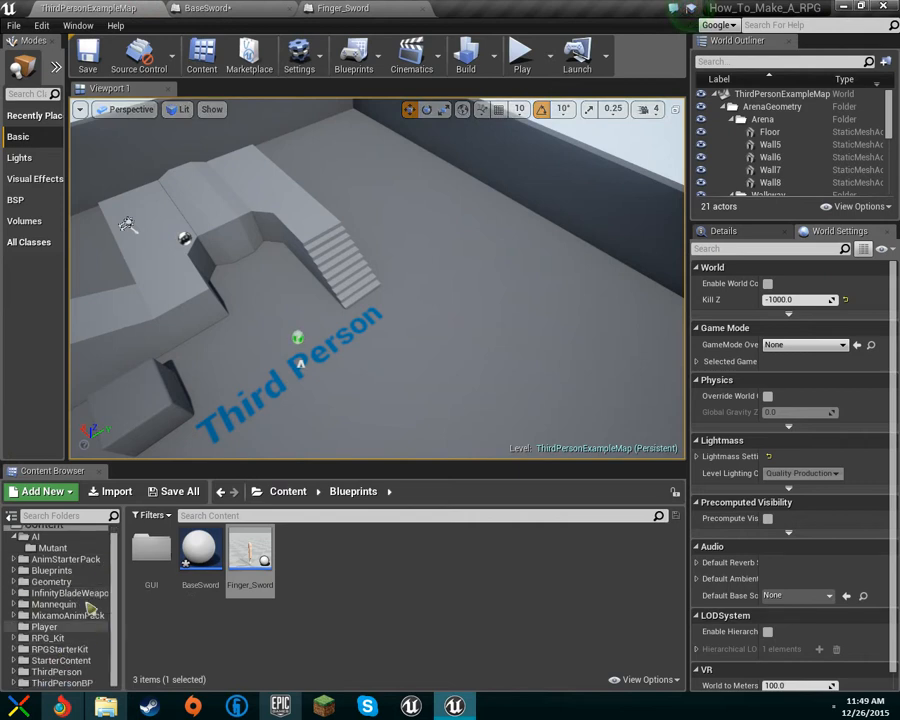
left_click(60, 593)
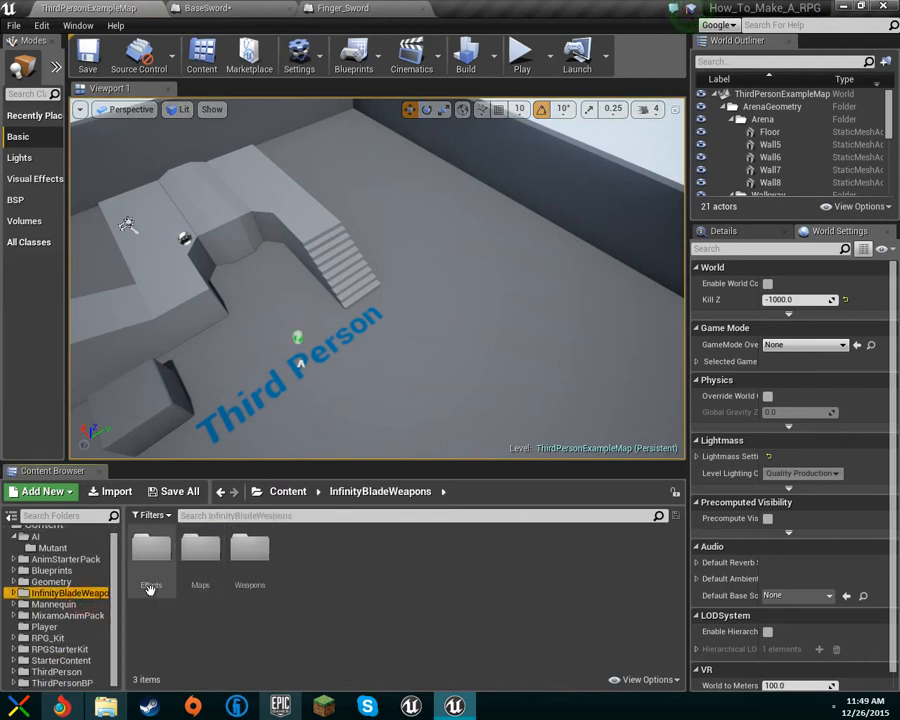
double_click(248, 572)
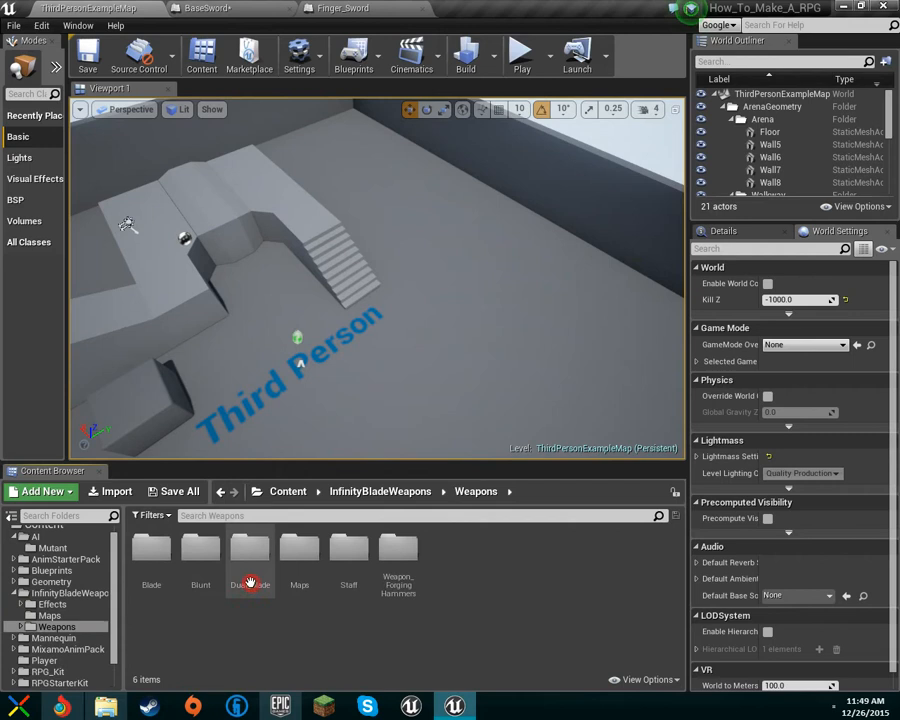
double_click(152, 572)
double_click(155, 578)
double_click(164, 588)
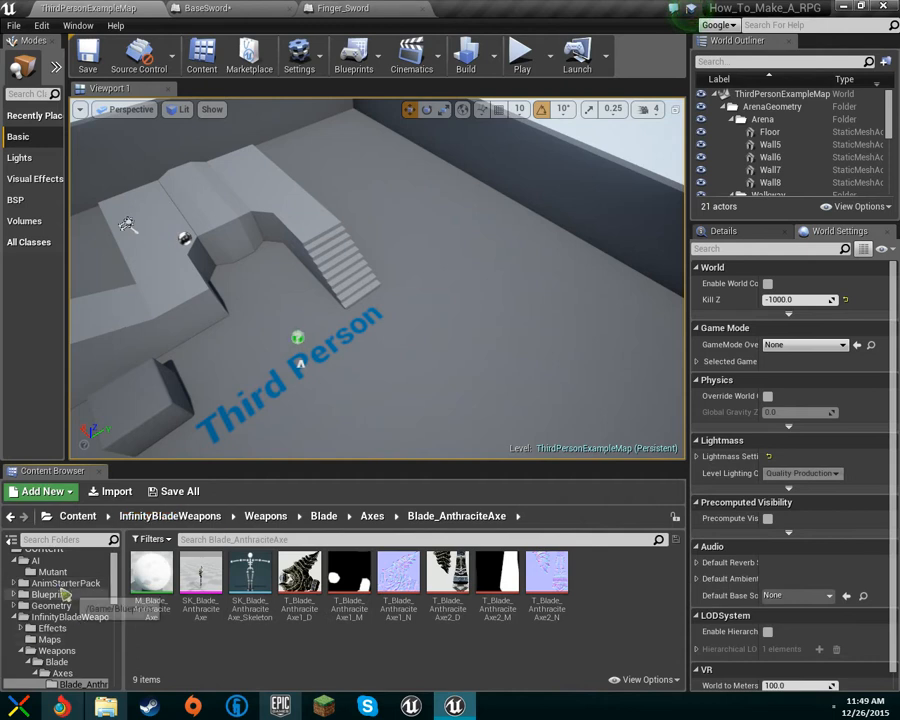
Step: Return to the BaseSword Blueprint and compile it
left_click(205, 8)
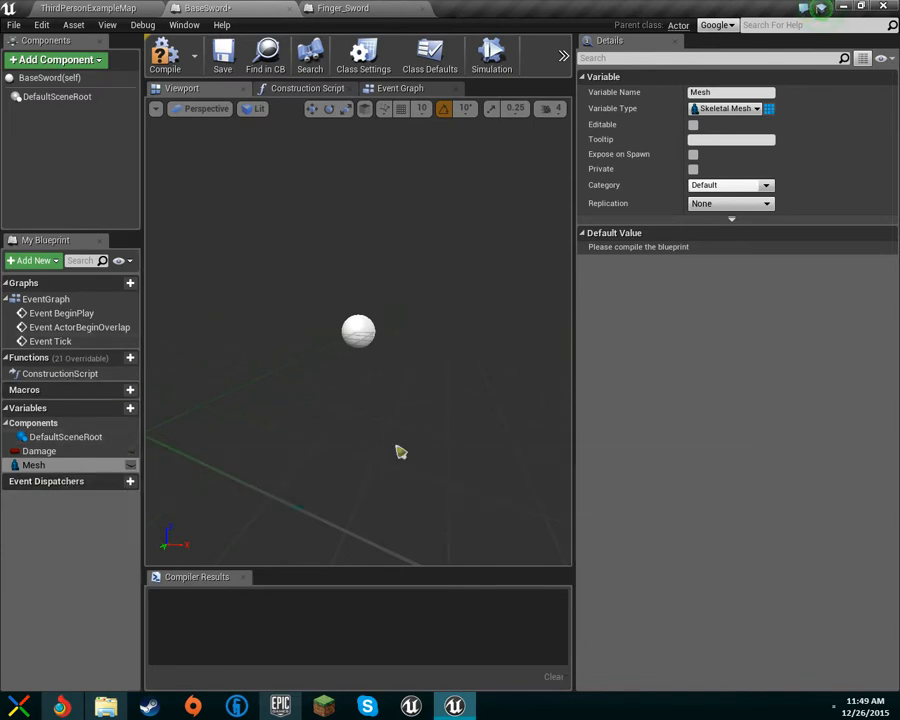
left_click(164, 55)
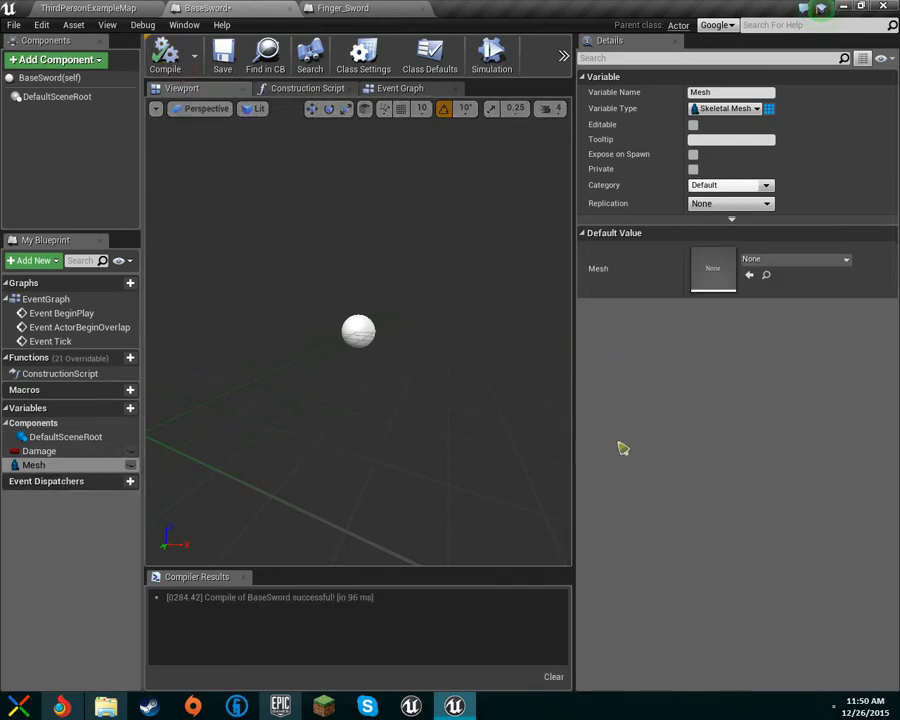
Step: Open the Finger_Sword Blueprint and check its mesh preview and the type of its InvinImage variable
left_click(368, 8)
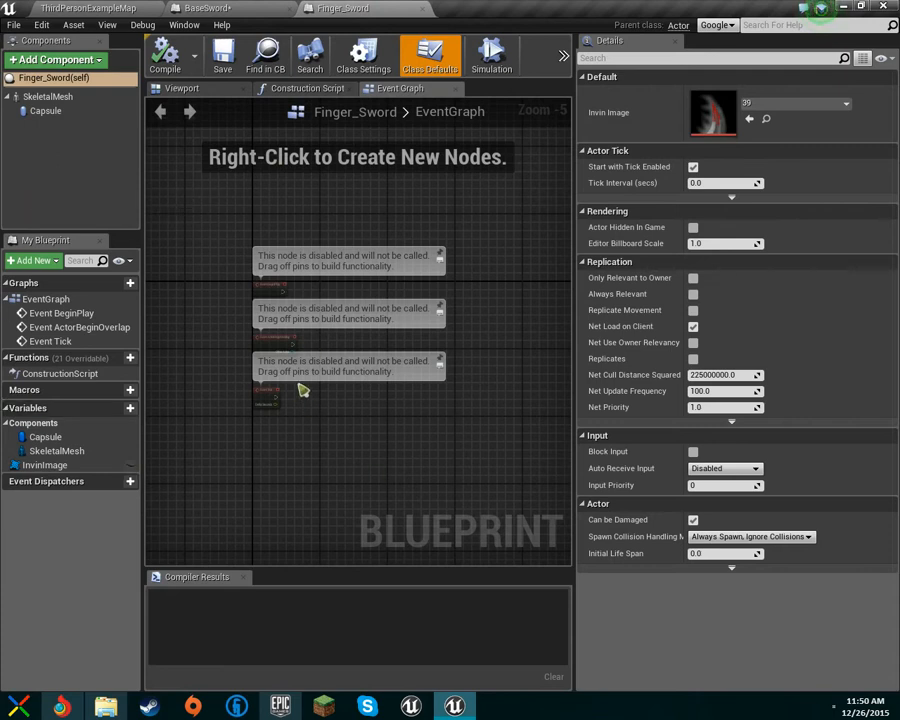
left_click(186, 88)
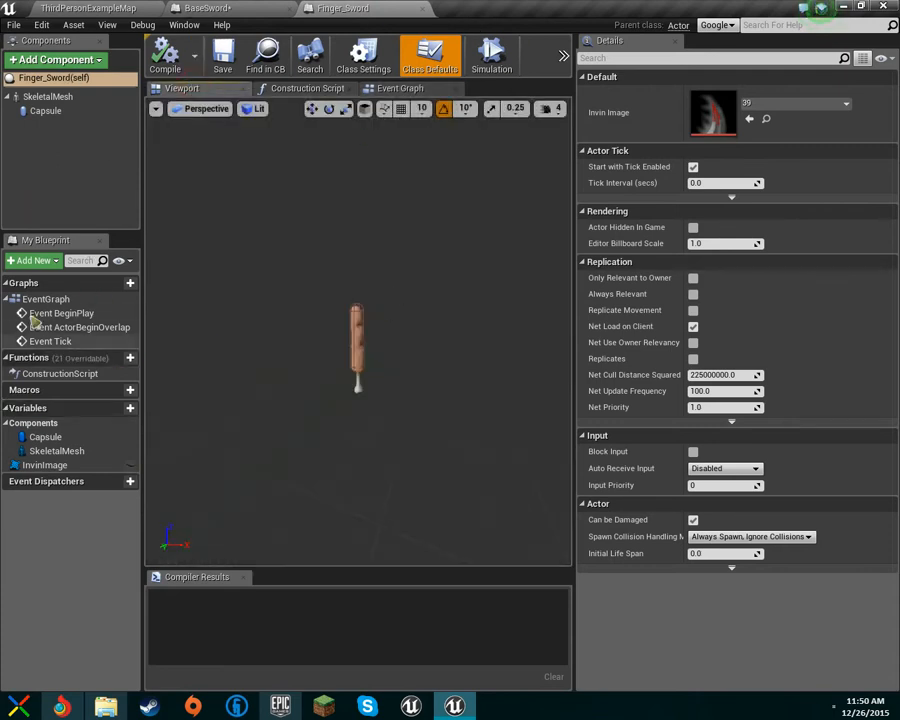
left_click(66, 465)
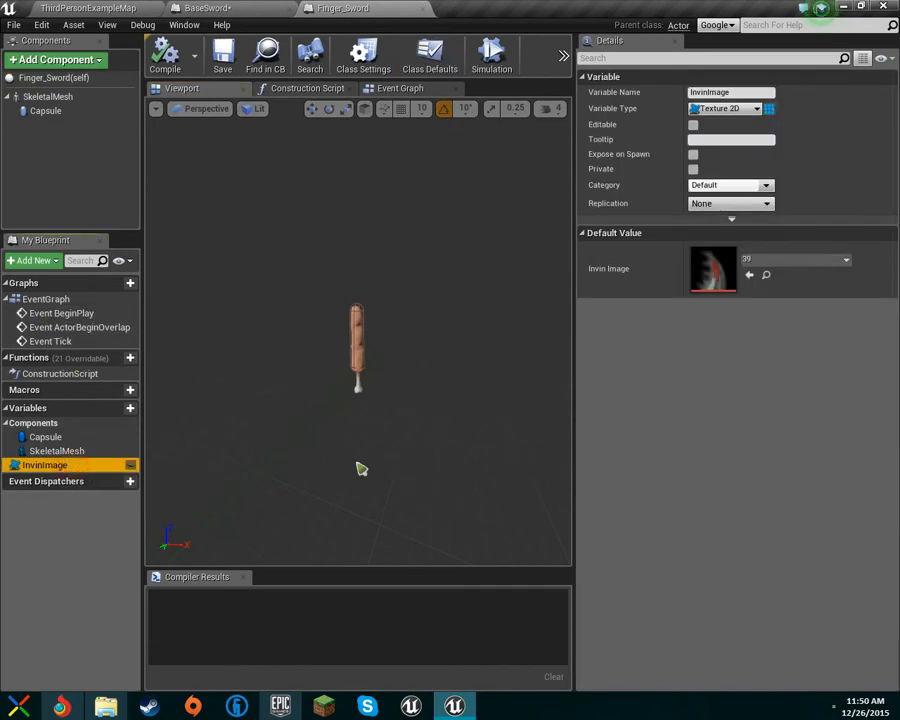
Step: Add a third variable named InventoryIcon to the BaseSword Blueprint
left_click(207, 8)
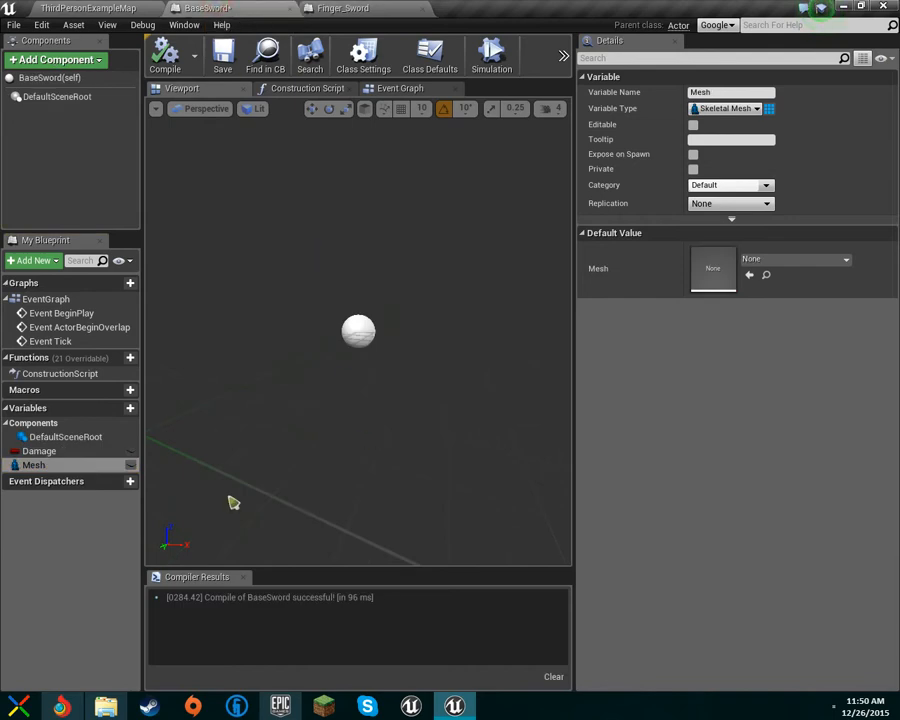
left_click(110, 411)
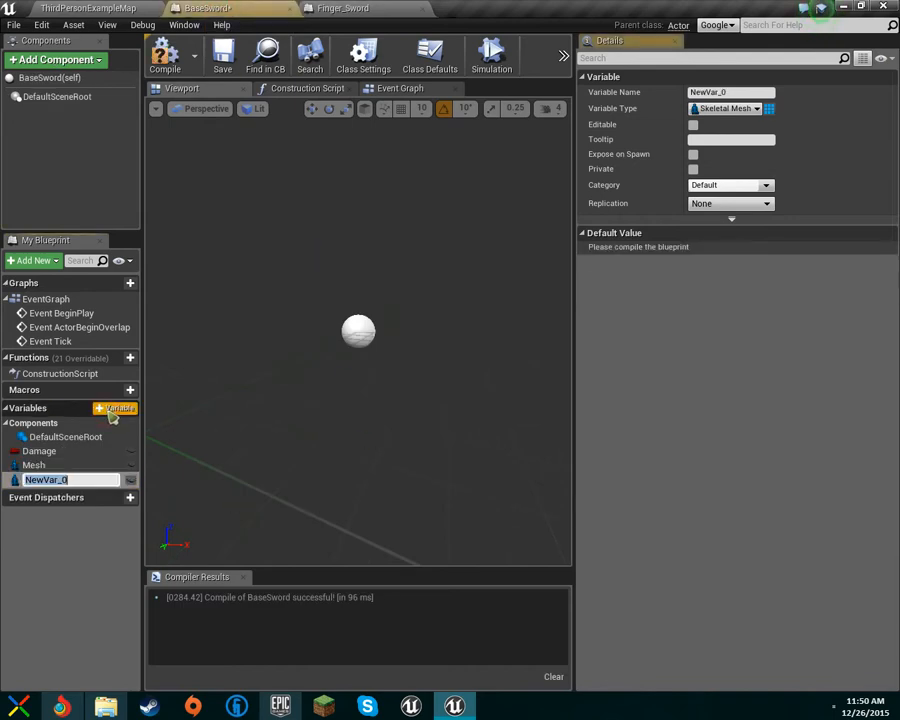
key("BackSpace")
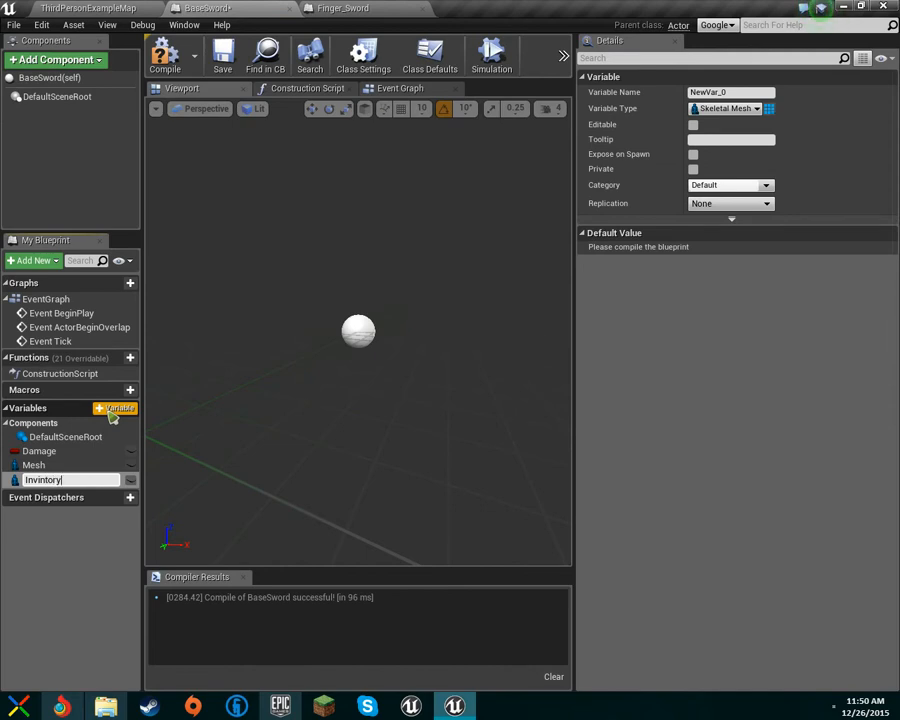
key("Return")
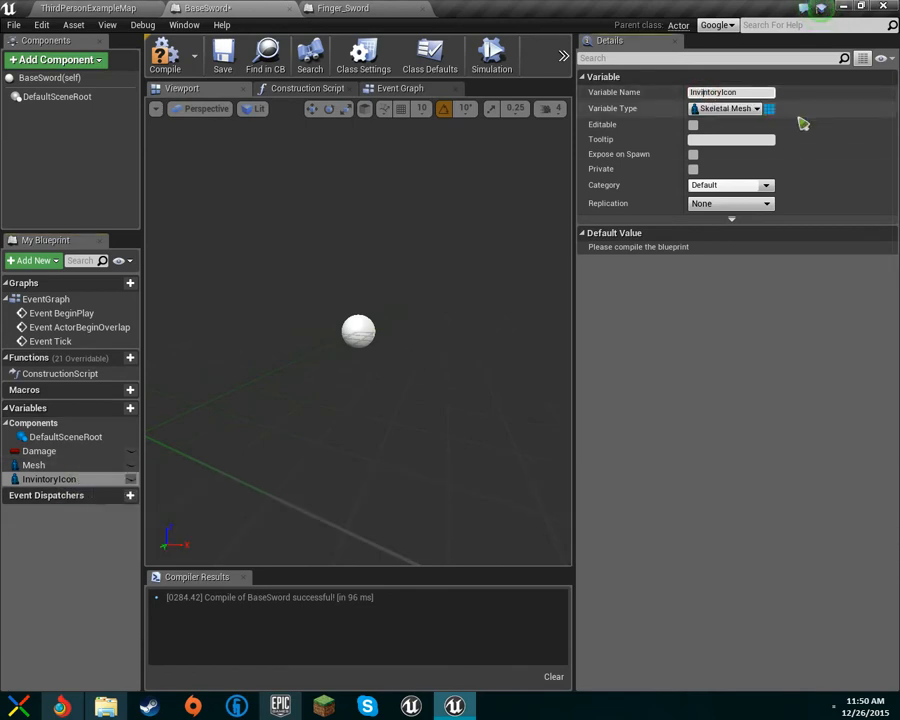
key("Return")
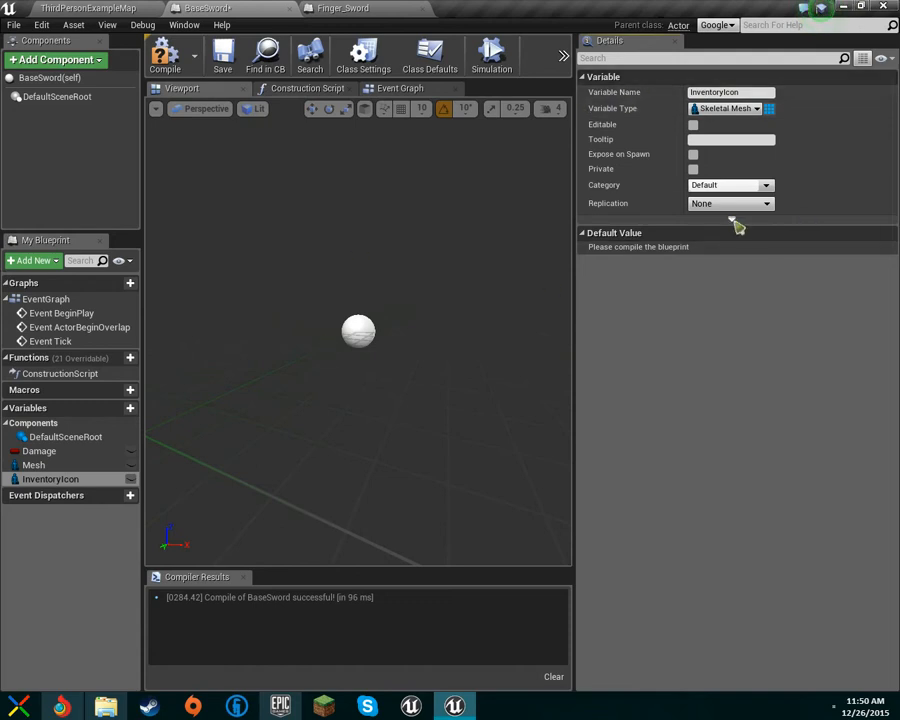
Step: Change the InventoryIcon variable's type to Texture 2D and compile the Blueprint
left_click(740, 108)
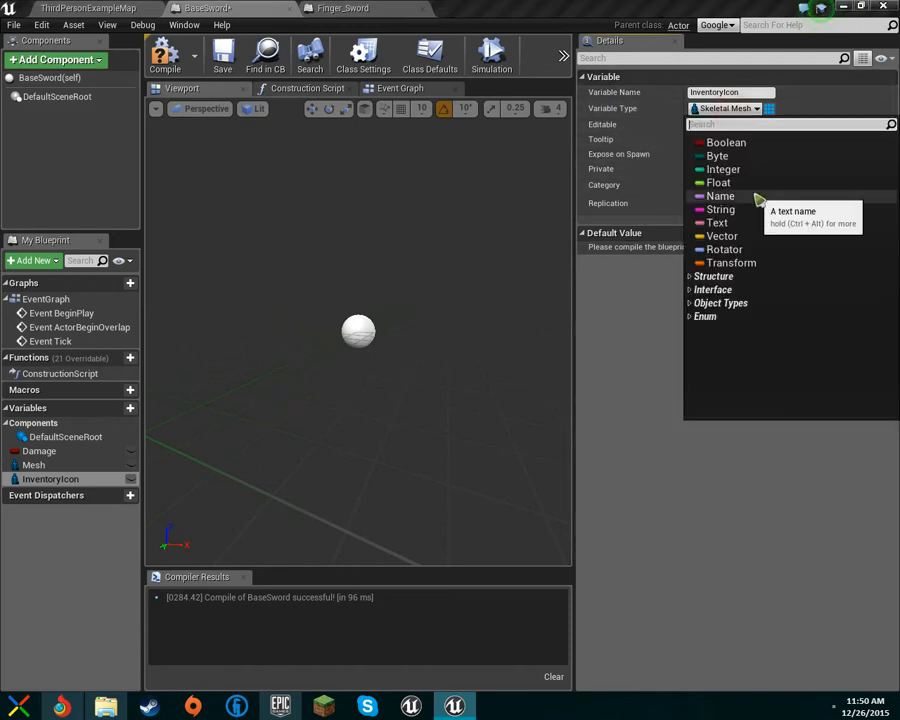
type("2")
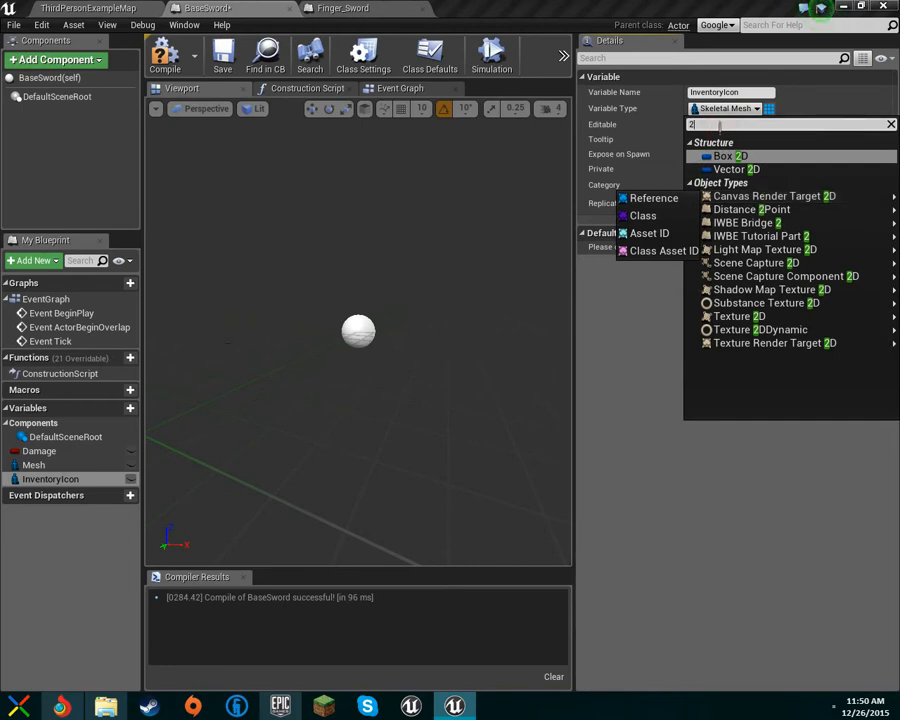
type("te")
key("BackSpace")
type("dte")
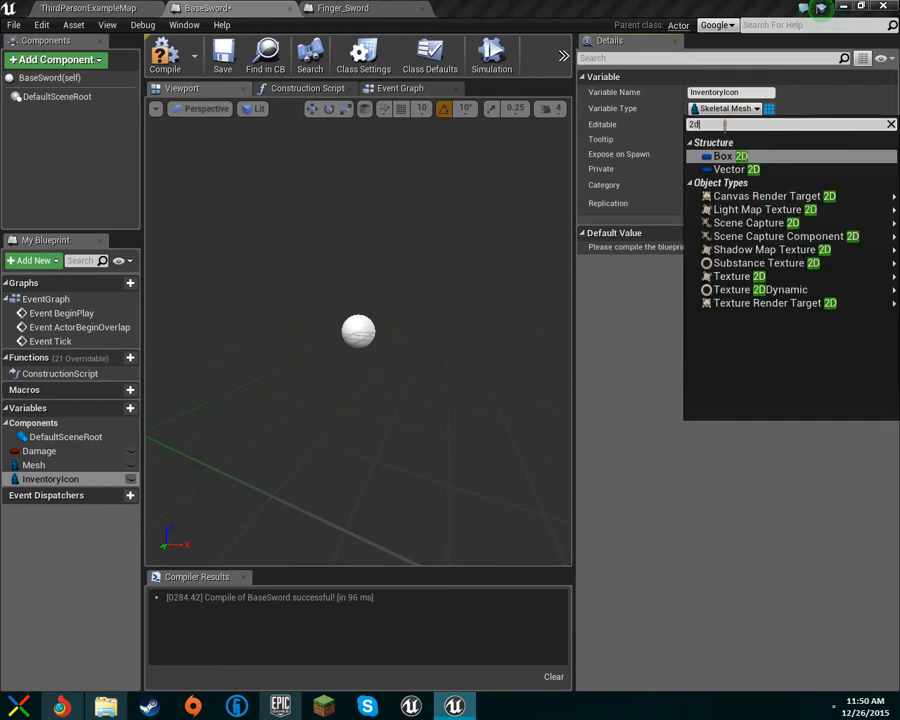
key("BackSpace")
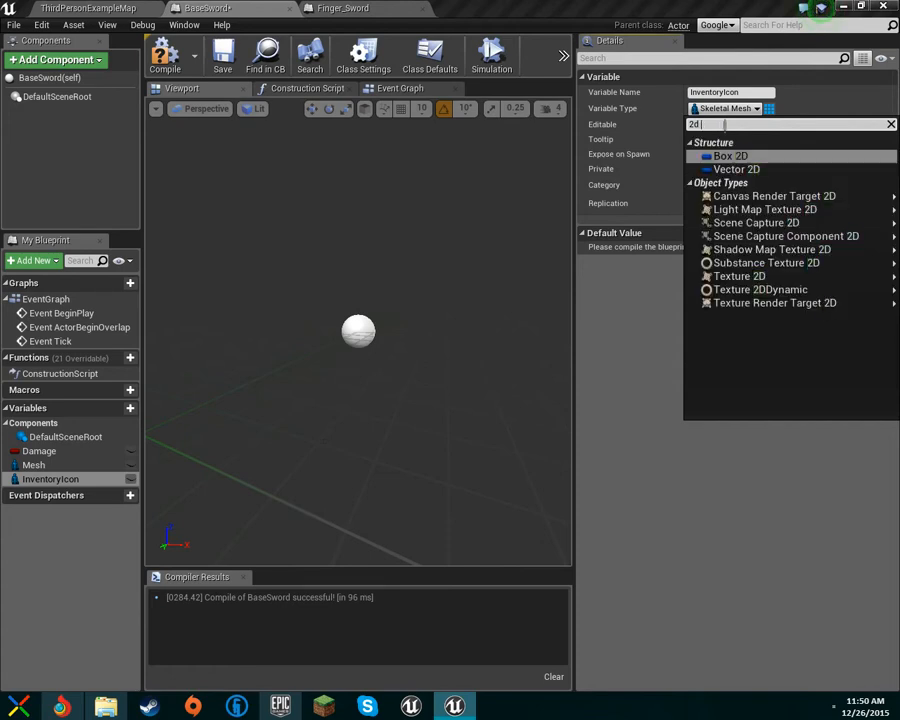
type("te")
mouse_move(793, 203)
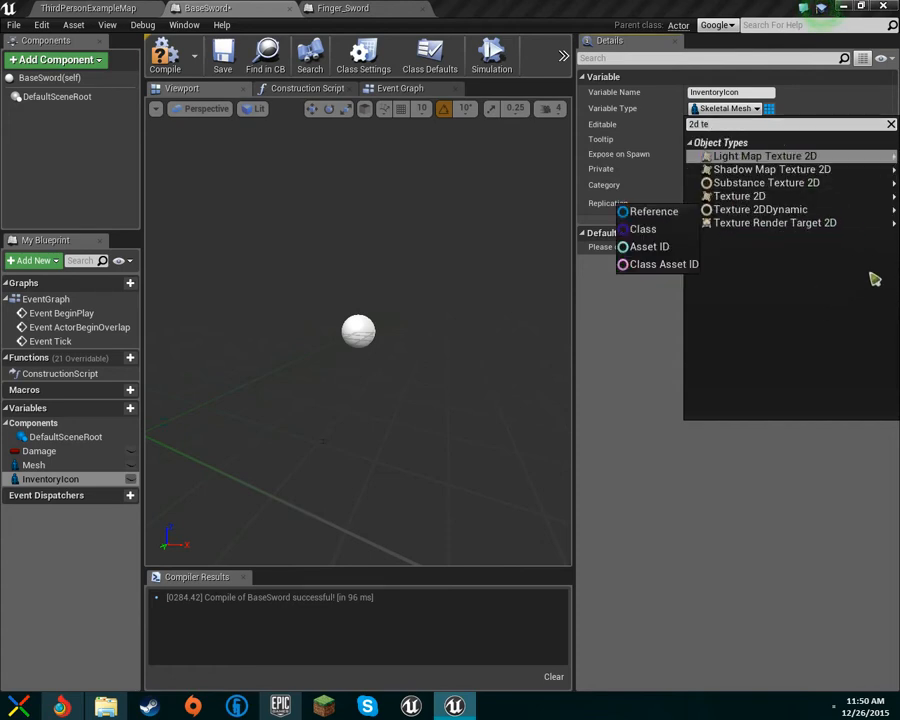
left_click(793, 203)
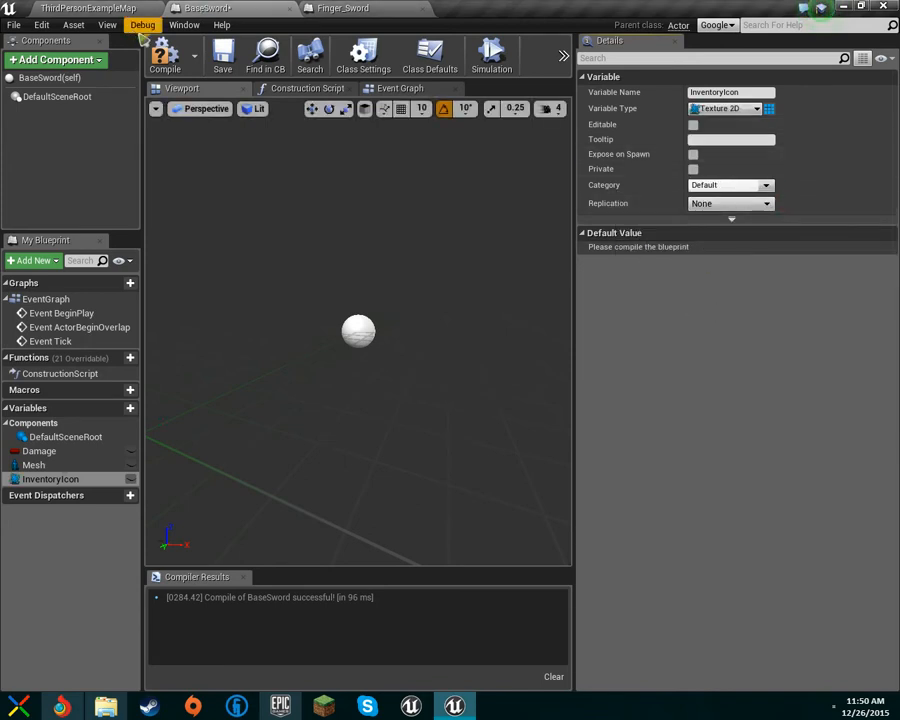
left_click(167, 52)
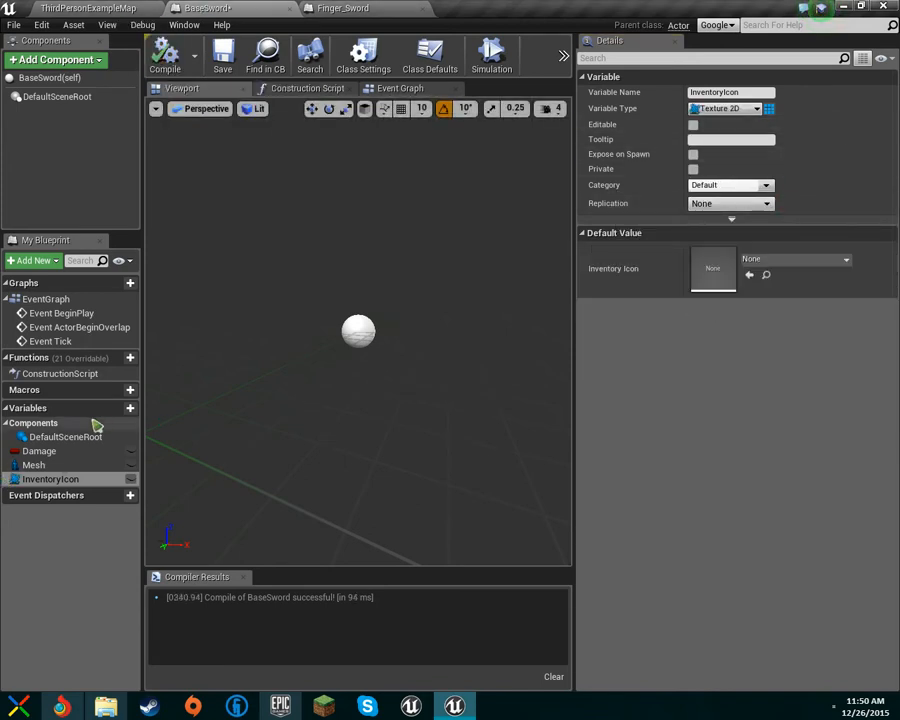
Step: Set the Mesh variable's replication to Replicated and compile the Blueprint
left_click(88, 465)
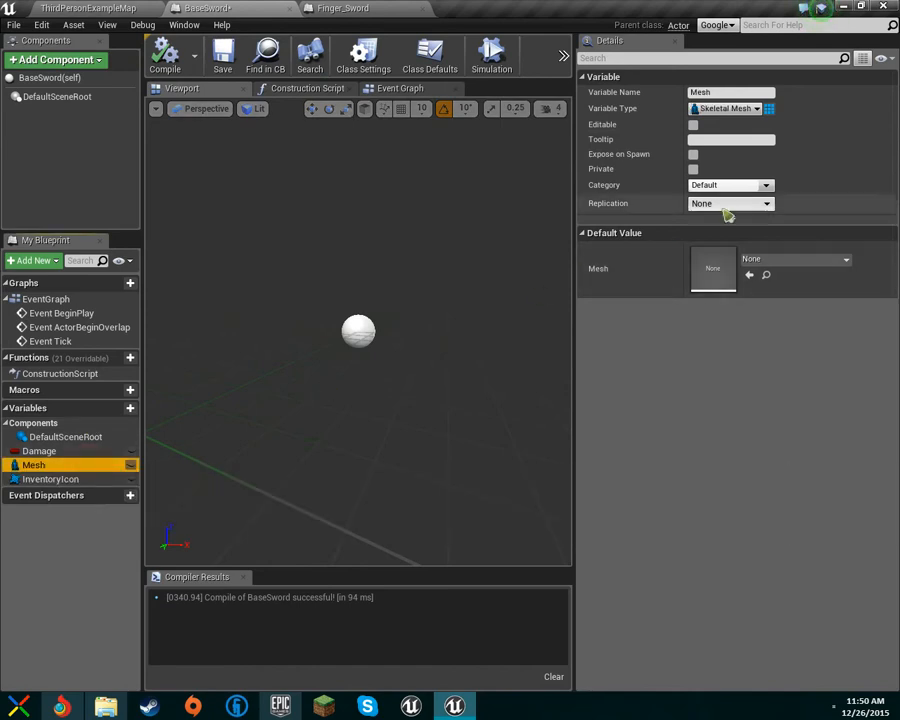
left_click(763, 204)
left_click(760, 227)
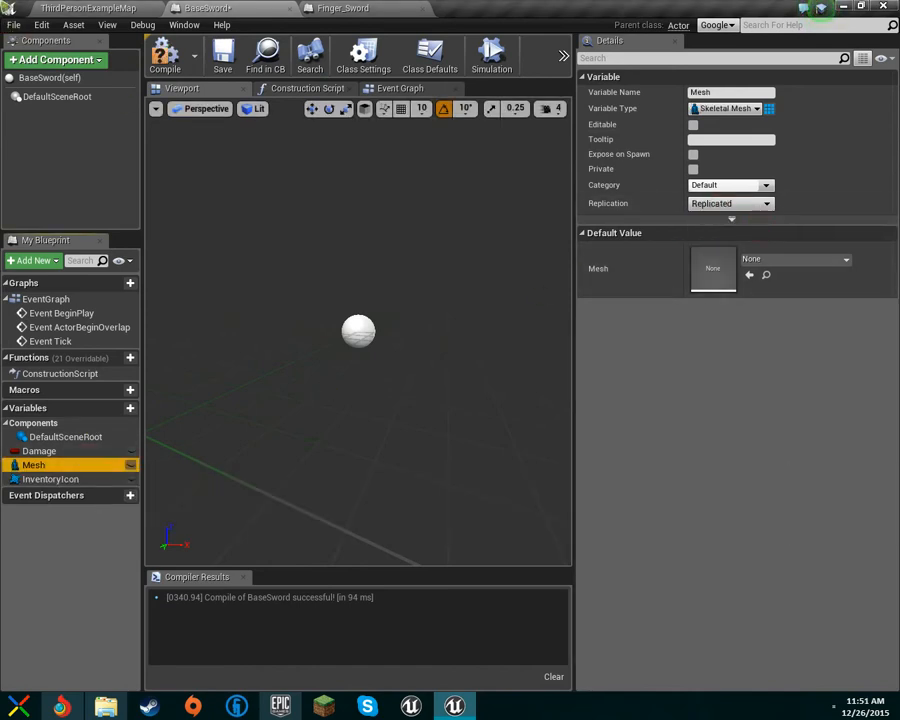
left_click(165, 52)
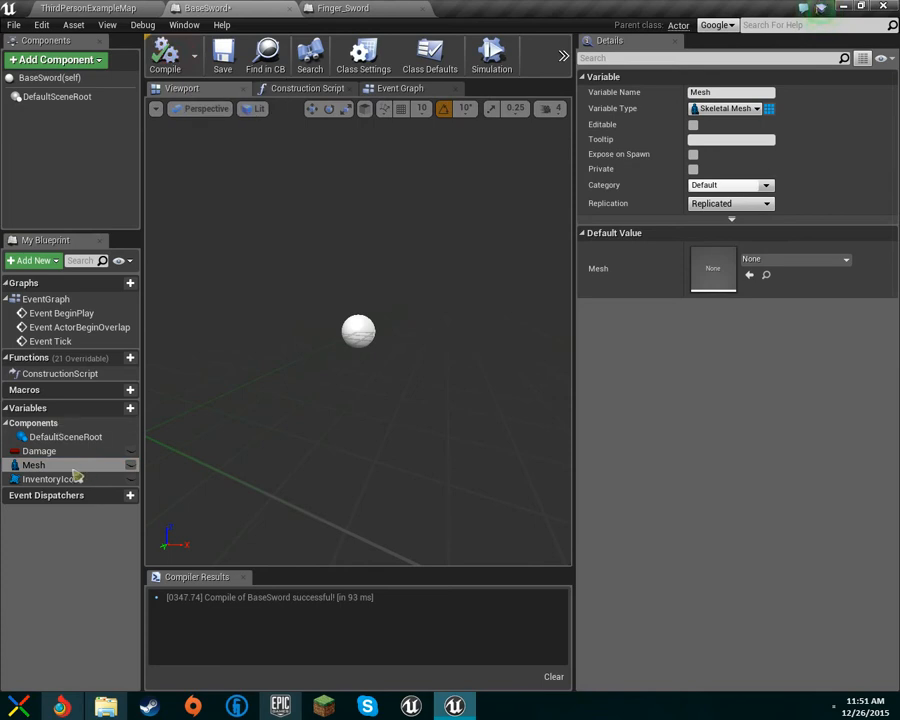
Step: Set the Damage variable's replication to Replicated and its type to Float, and compile the Blueprint
left_click(40, 451)
left_click(733, 218)
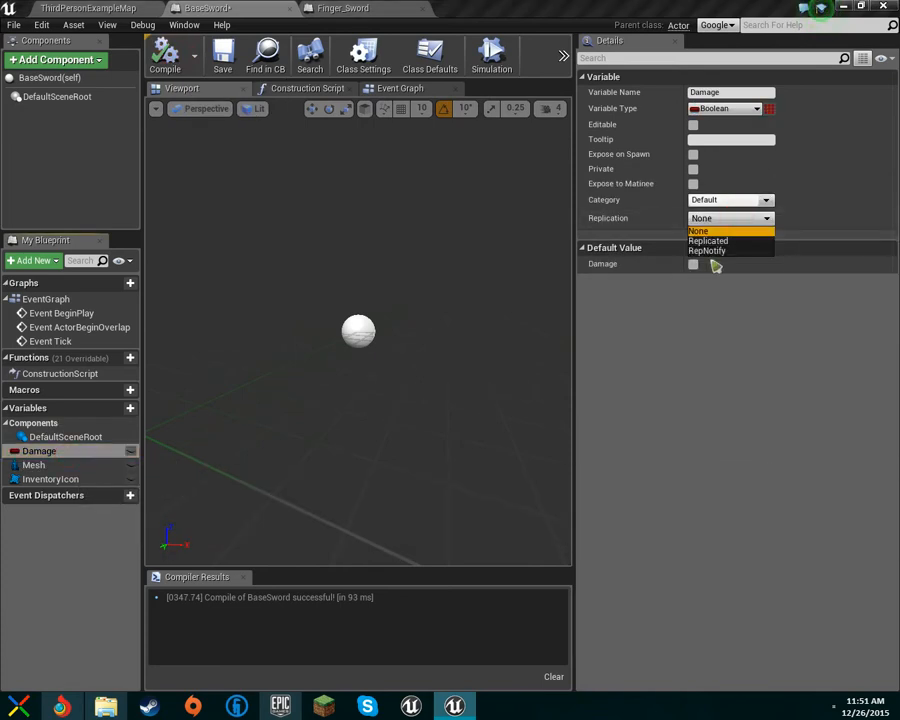
left_click(708, 241)
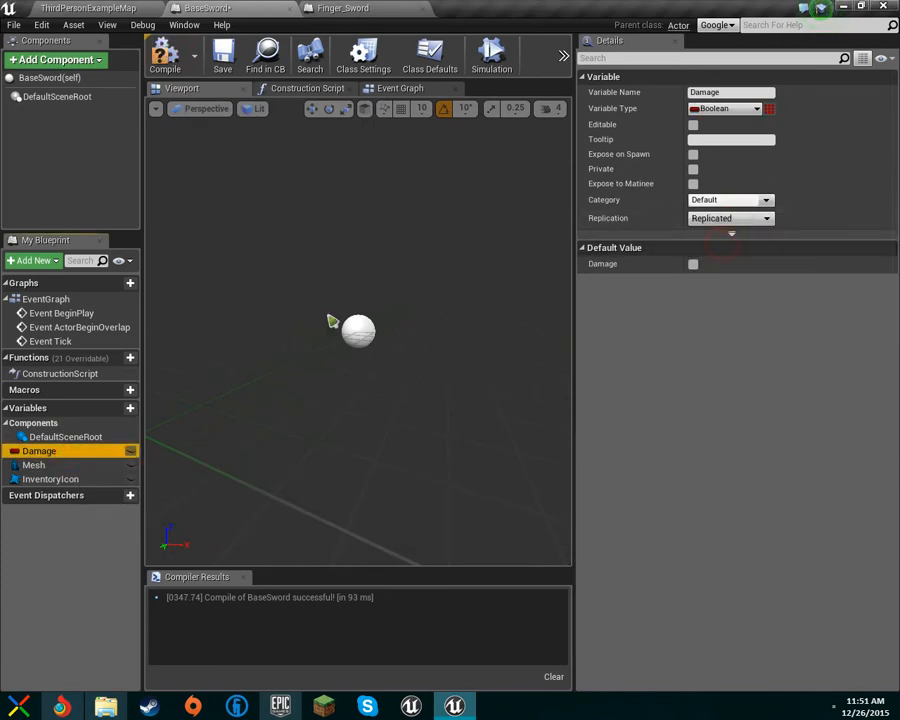
left_click(725, 108)
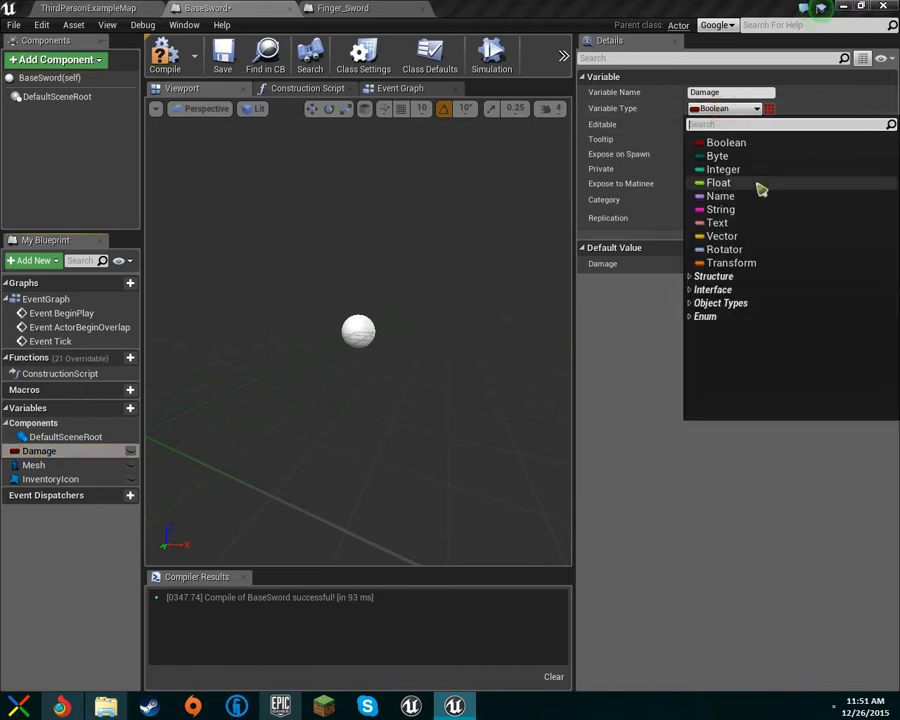
left_click(759, 185)
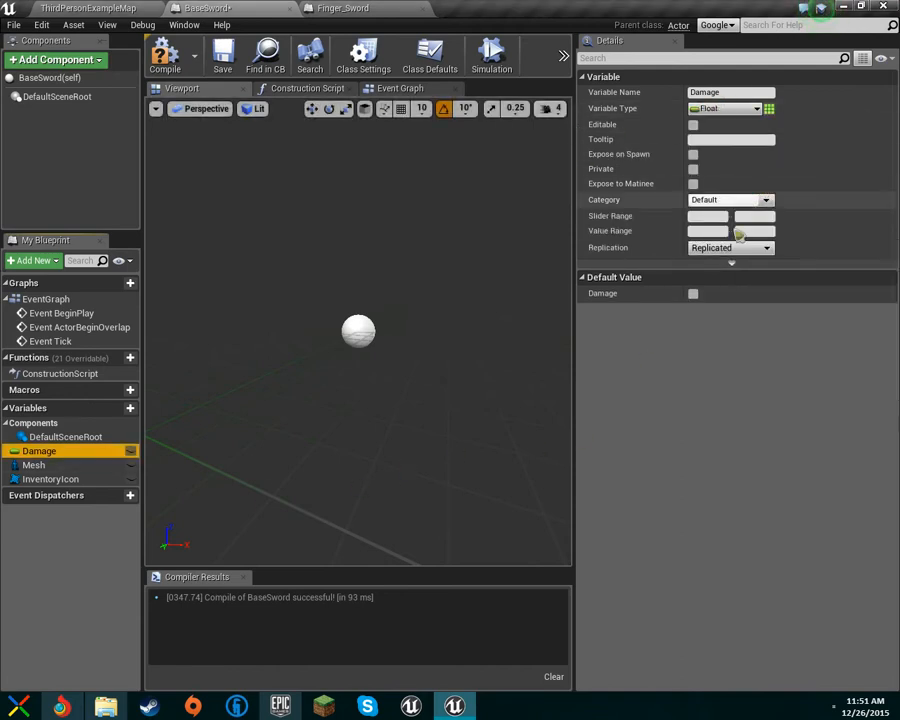
left_click(165, 60)
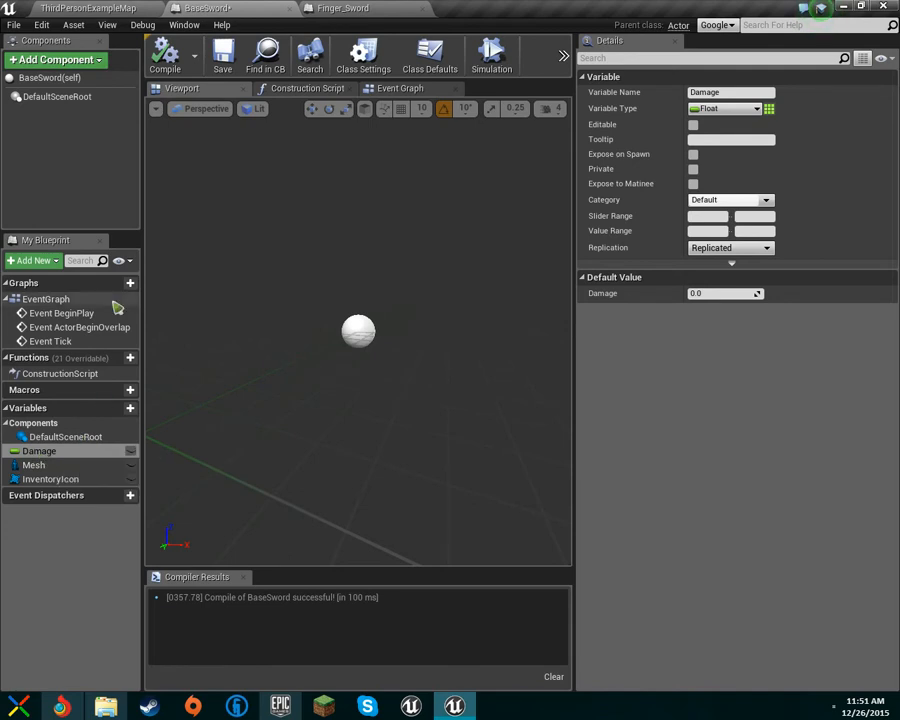
Step: Add a Skeletal Mesh component to the BaseSword Blueprint and name it Sword
left_click_drag(66, 470, 66, 468)
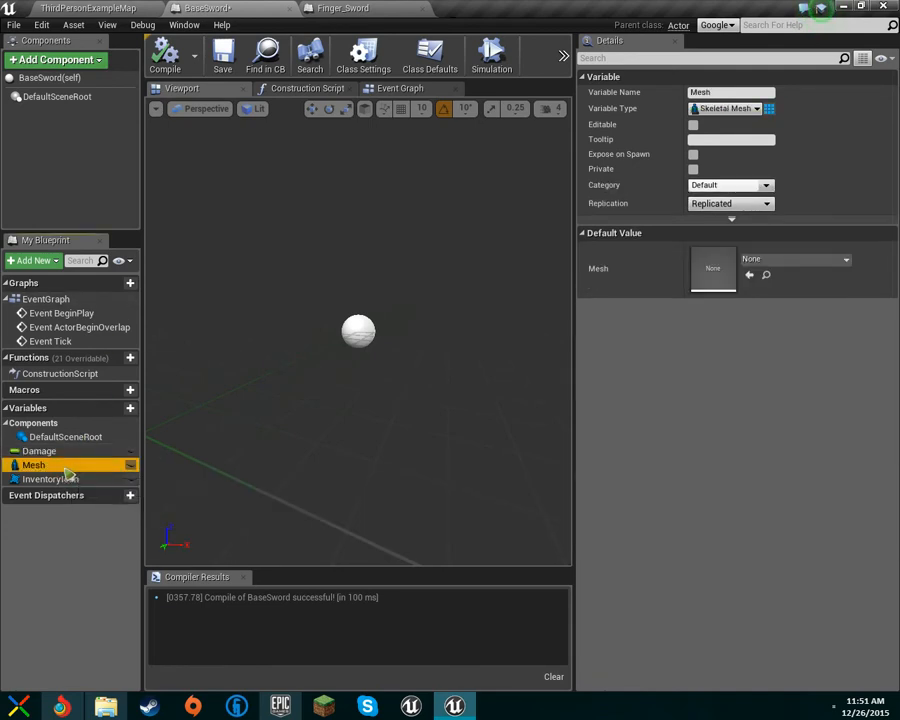
left_click(55, 59)
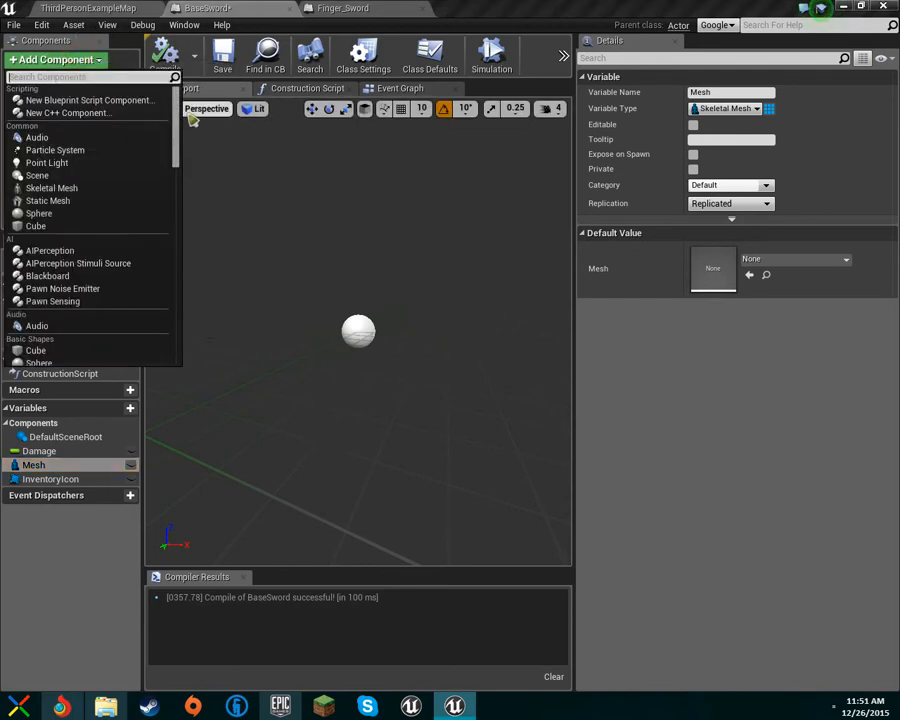
type("Skel")
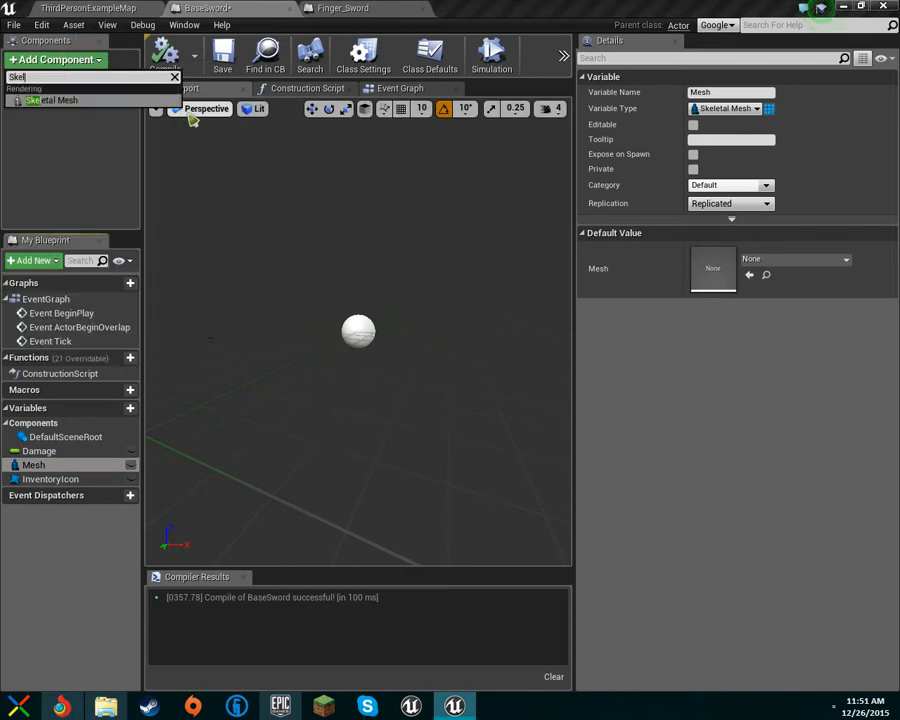
key("Return")
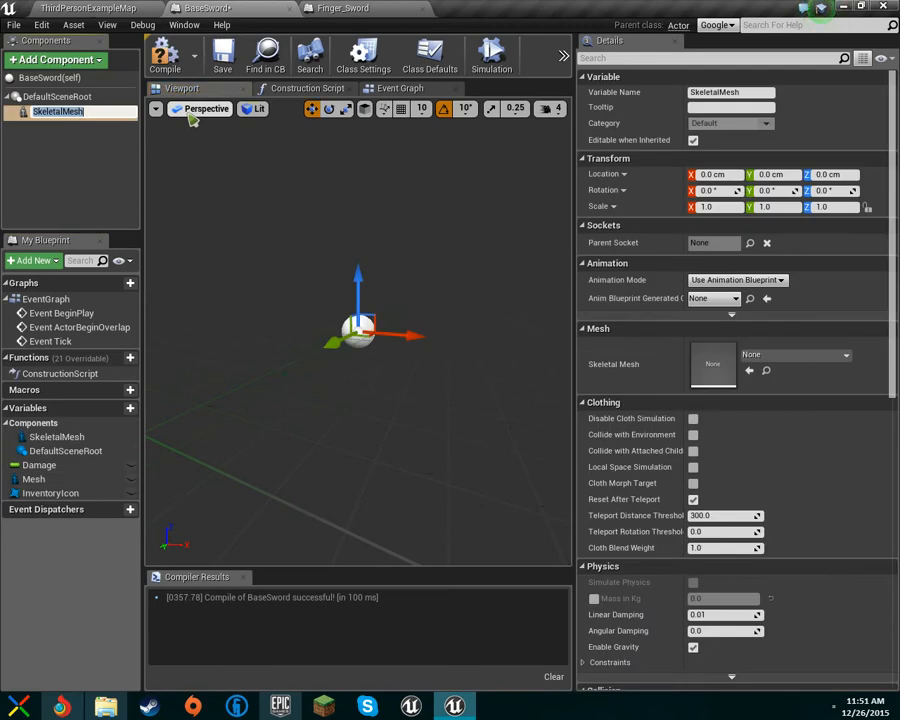
type("Swo")
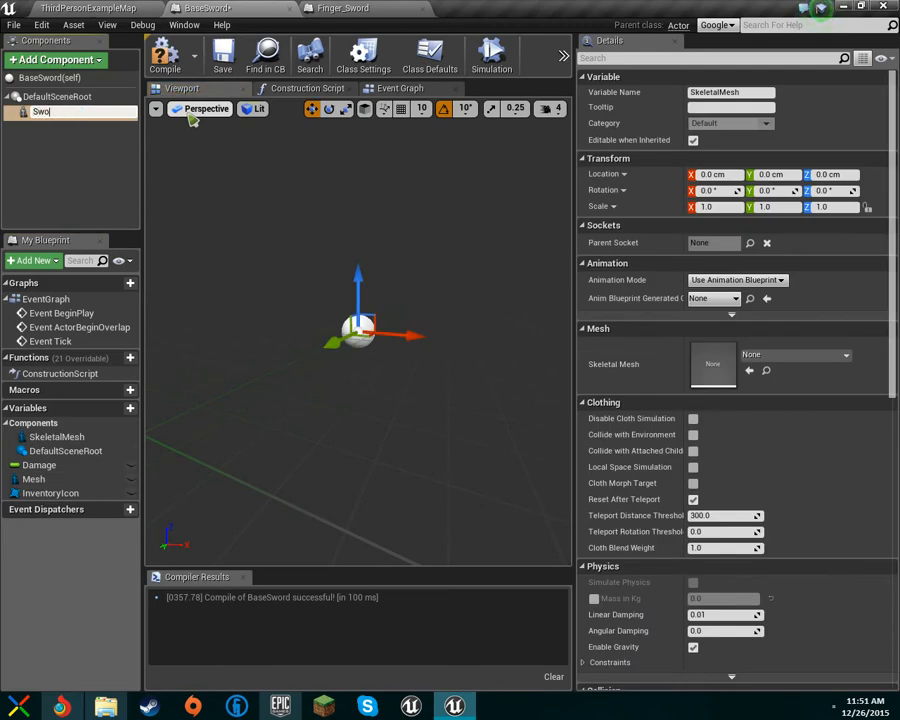
type("rd")
key("Return")
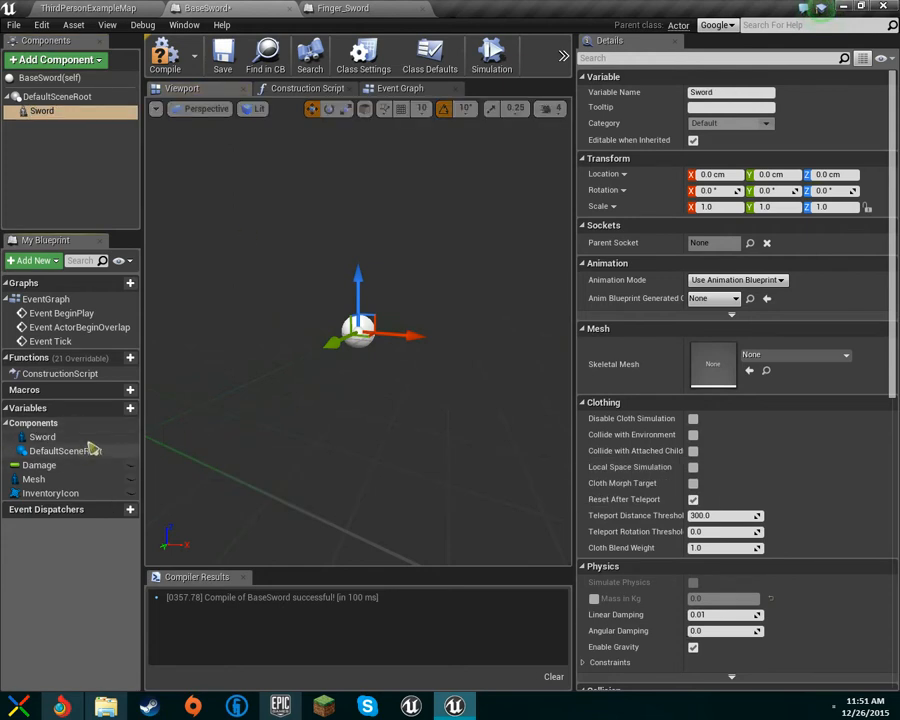
Step: Add a Capsule Collision component to the BaseSword Blueprint, keeping its default name
left_click(33, 60)
type("cap")
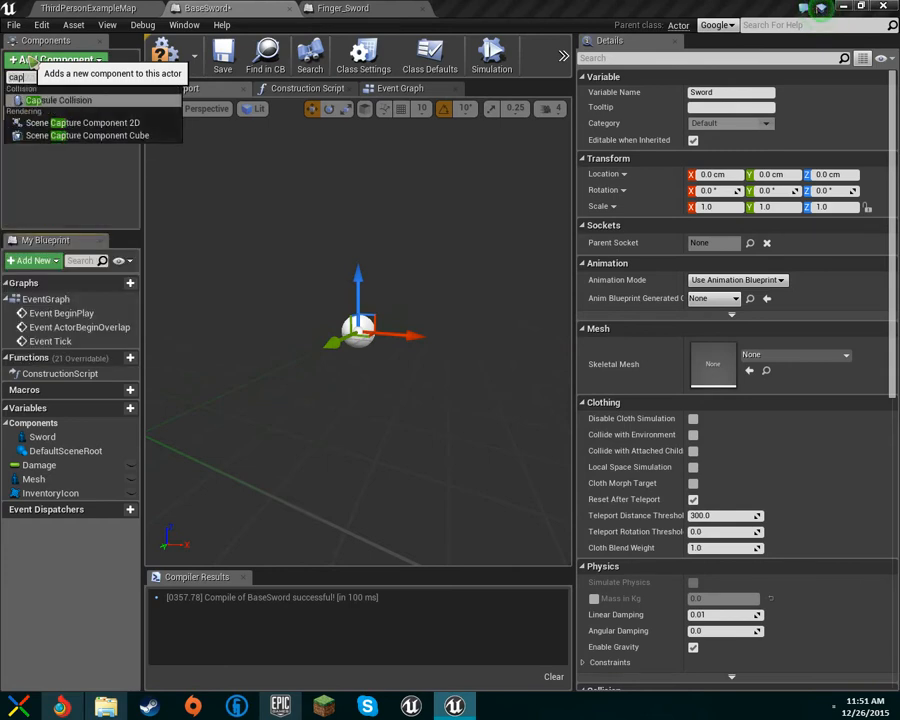
key("Return")
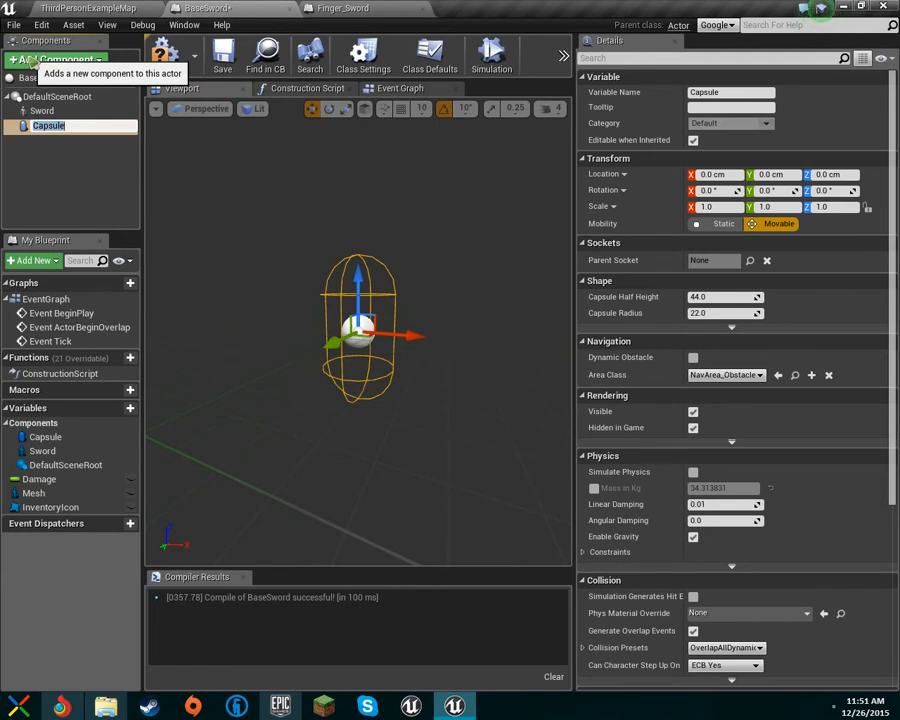
key("Return")
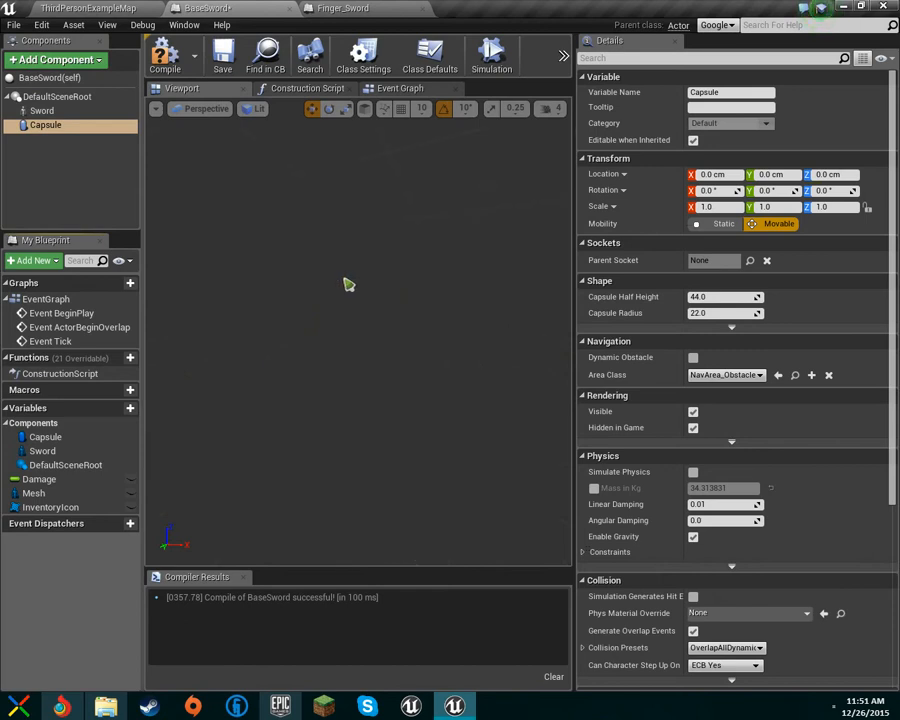
scroll(348, 284, "down", 3)
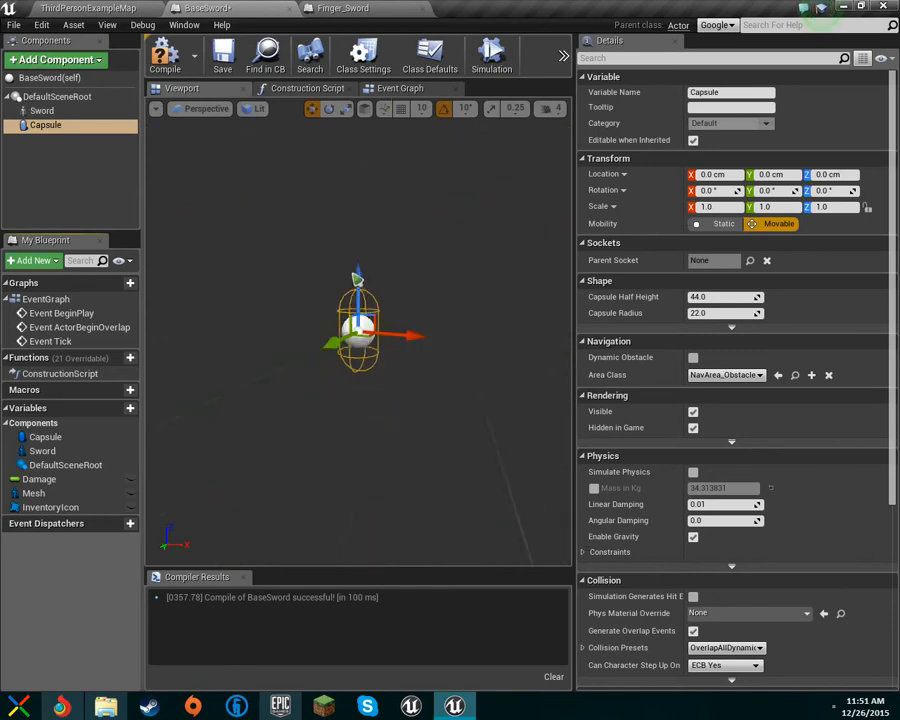
Step: Open the SK_Blade_AnthraciteAxe skeletal mesh, examine its preview and available asset commands, and close it
left_click(113, 8)
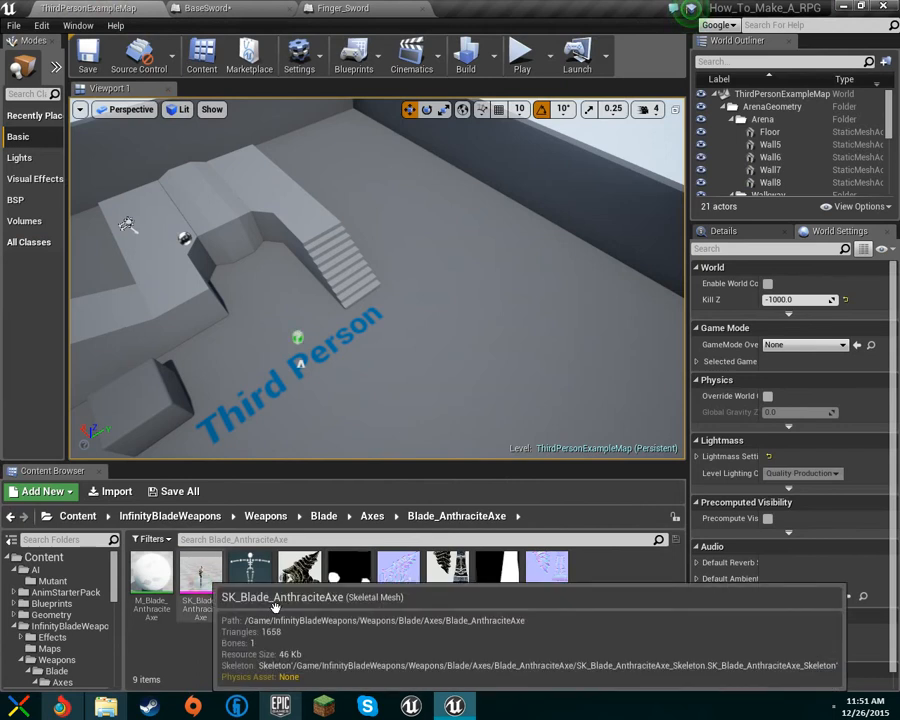
double_click(200, 600)
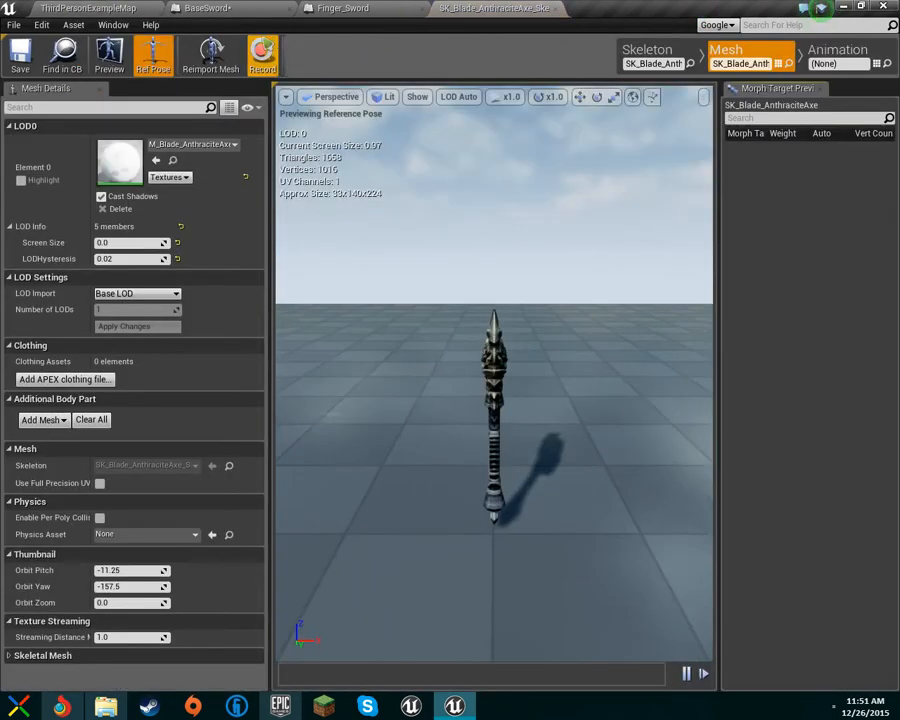
left_click(82, 26)
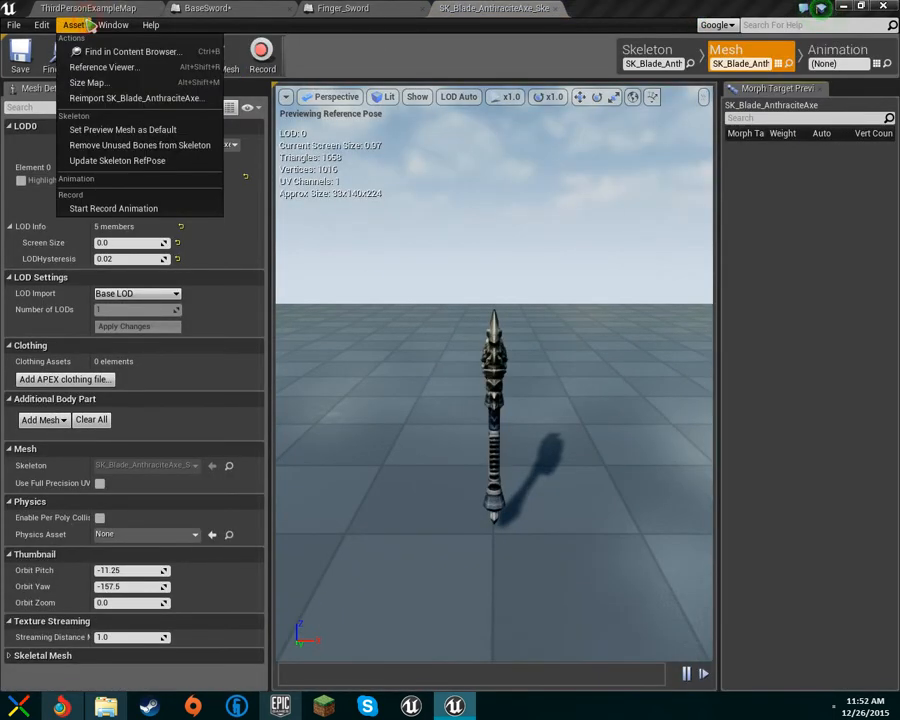
mouse_move(112, 26)
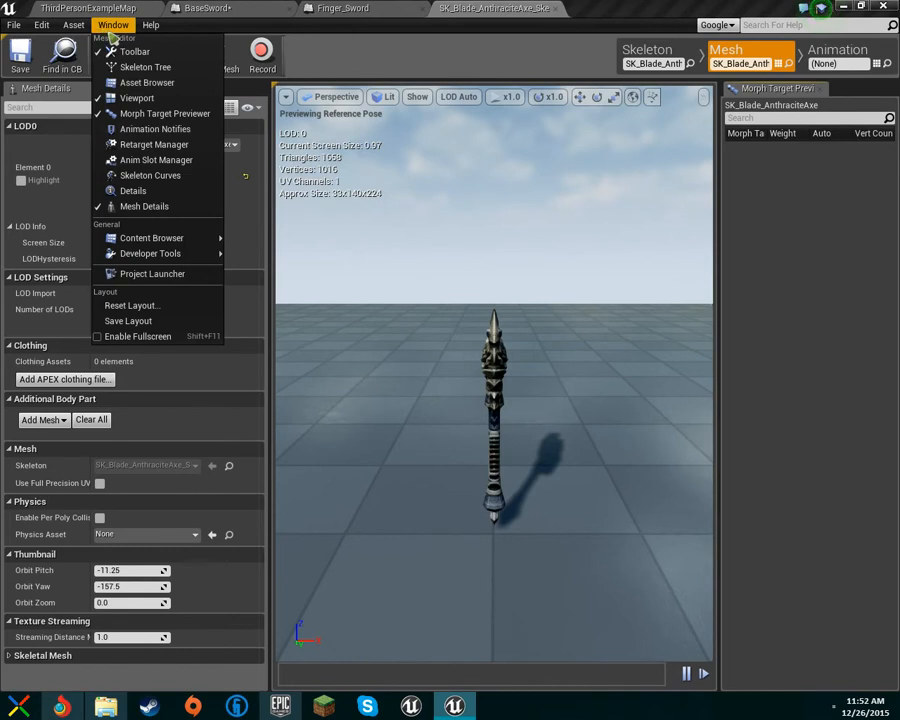
mouse_move(76, 27)
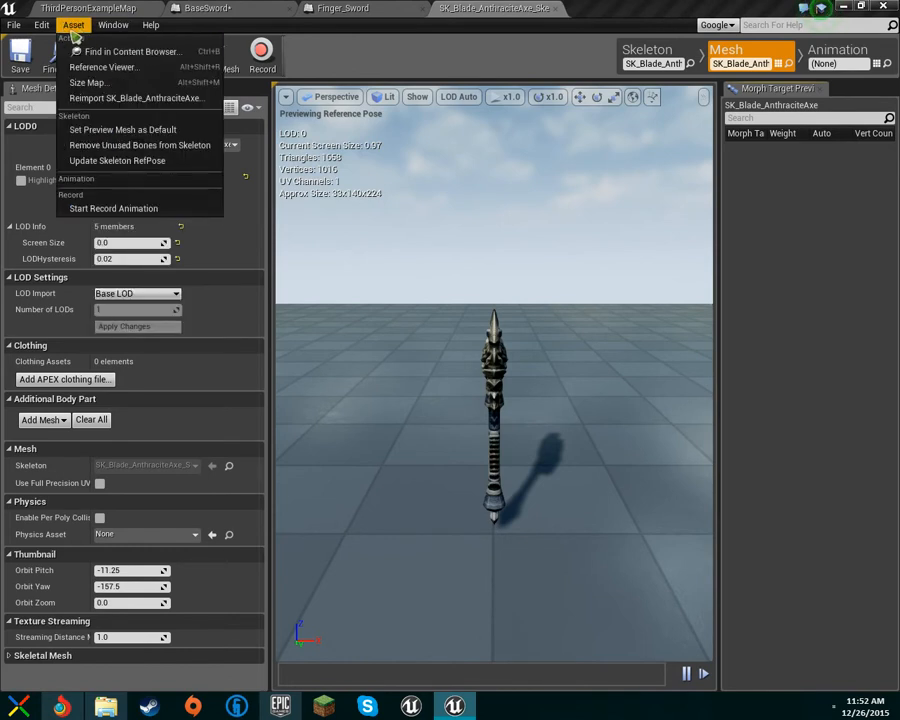
mouse_move(38, 30)
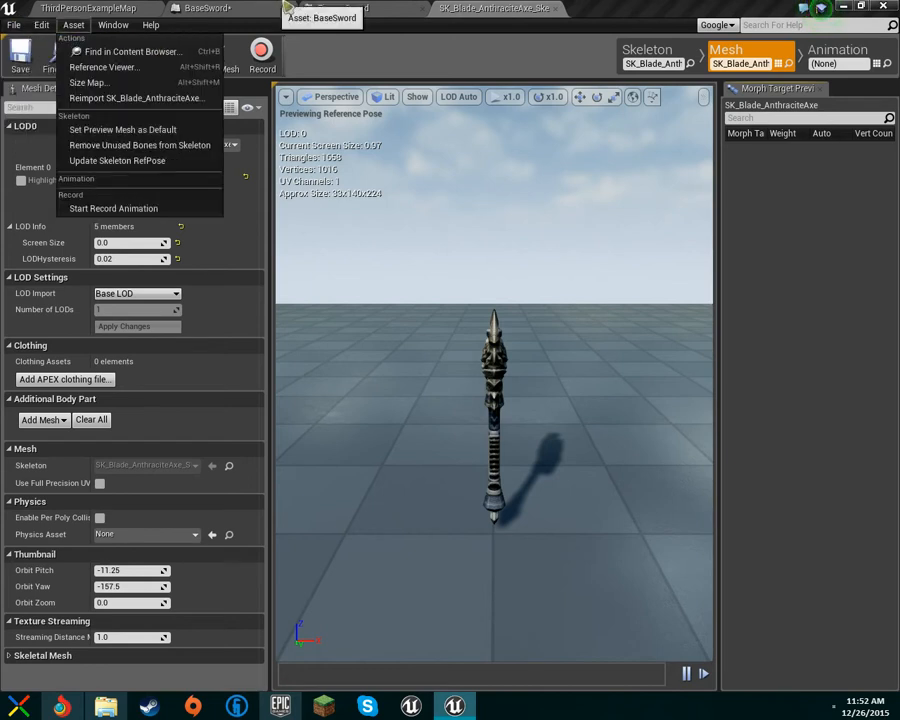
left_click(335, 8)
left_click(490, 8)
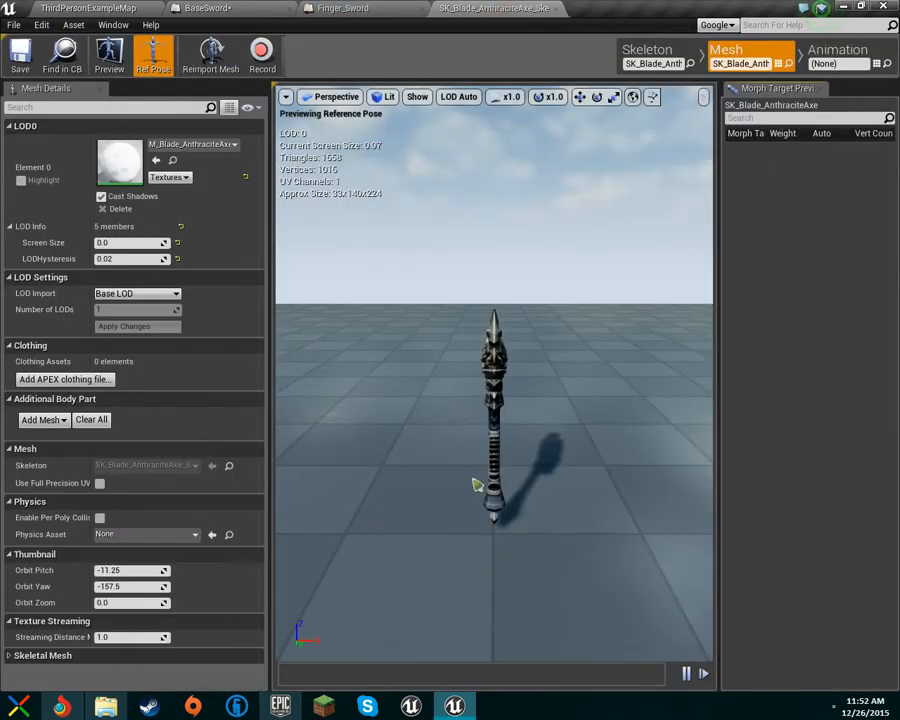
left_click_drag(476, 485, 480, 356)
right_click_drag(480, 356, 480, 356)
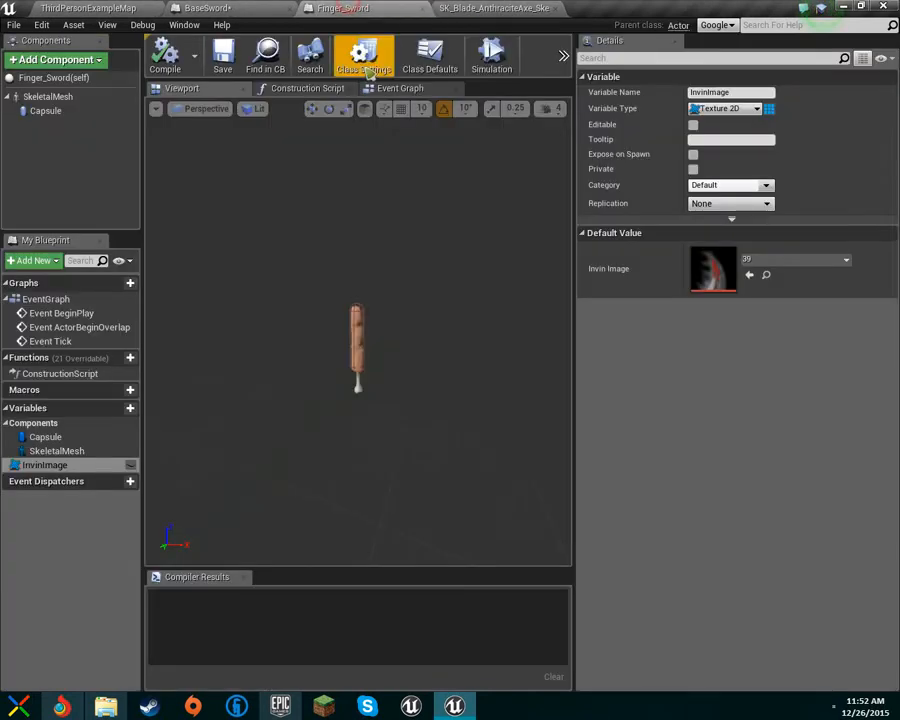
left_click(345, 8)
left_click(555, 11)
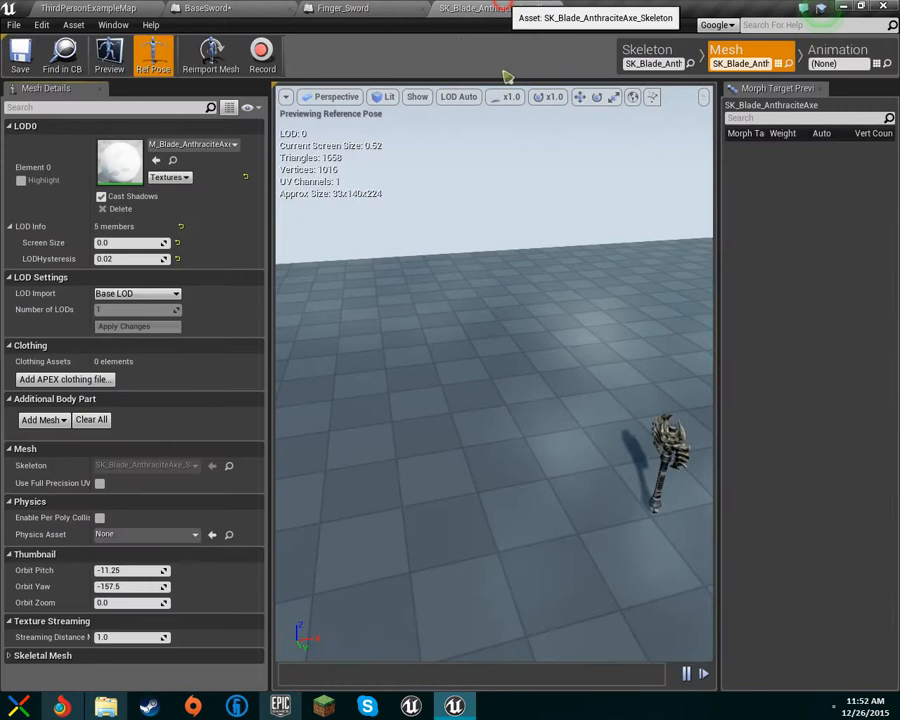
left_click(555, 8)
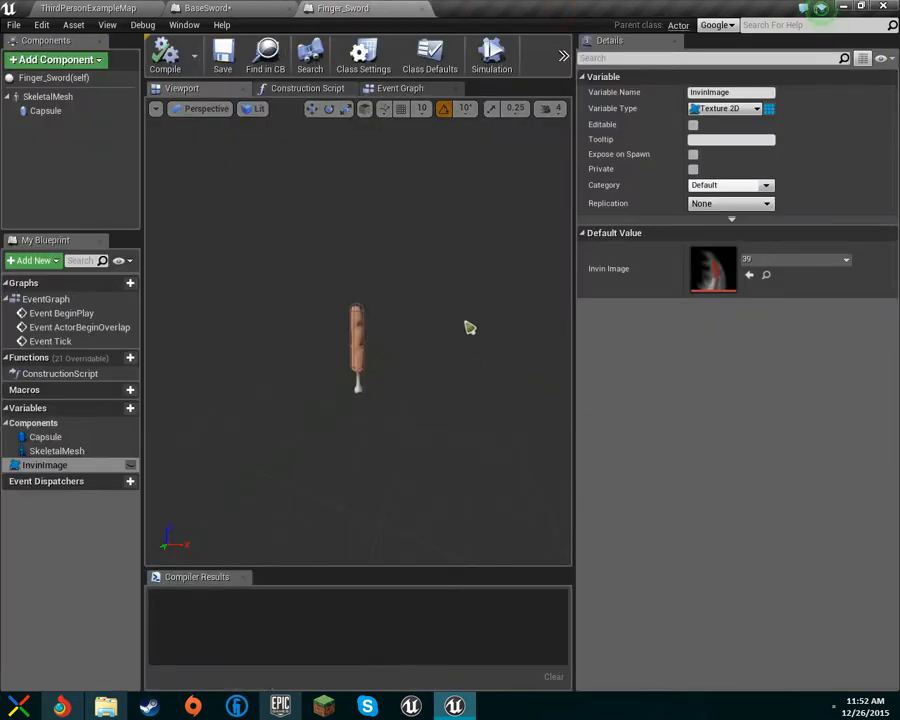
Step: Examine the capsule fitted around the Finger_Sword mesh and compare it with the Capsule and Sword component settings in BaseSword
scroll(470, 328, "up", 3)
scroll(484, 160, "up", 1)
scroll(482, 164, "down", 1)
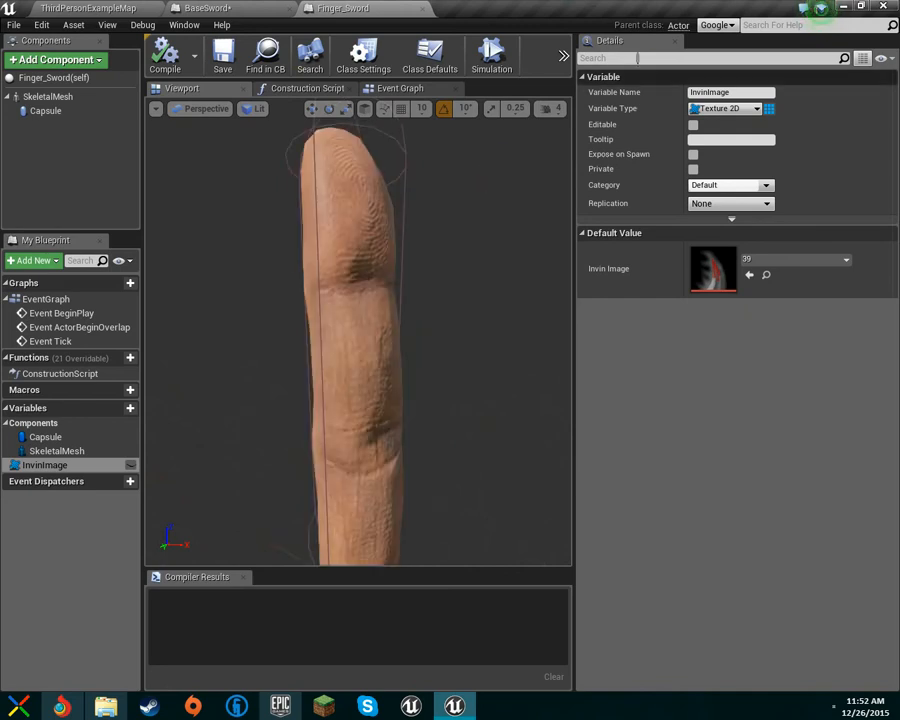
left_click(716, 25)
mouse_move(440, 304)
right_mouse_down()
mouse_move(446, 325)
mouse_move(396, 260)
mouse_move(420, 251)
mouse_move(400, 205)
mouse_move(440, 190)
mouse_move(462, 202)
mouse_move(440, 204)
mouse_move(415, 190)
mouse_move(380, 200)
mouse_move(444, 312)
right_mouse_up()
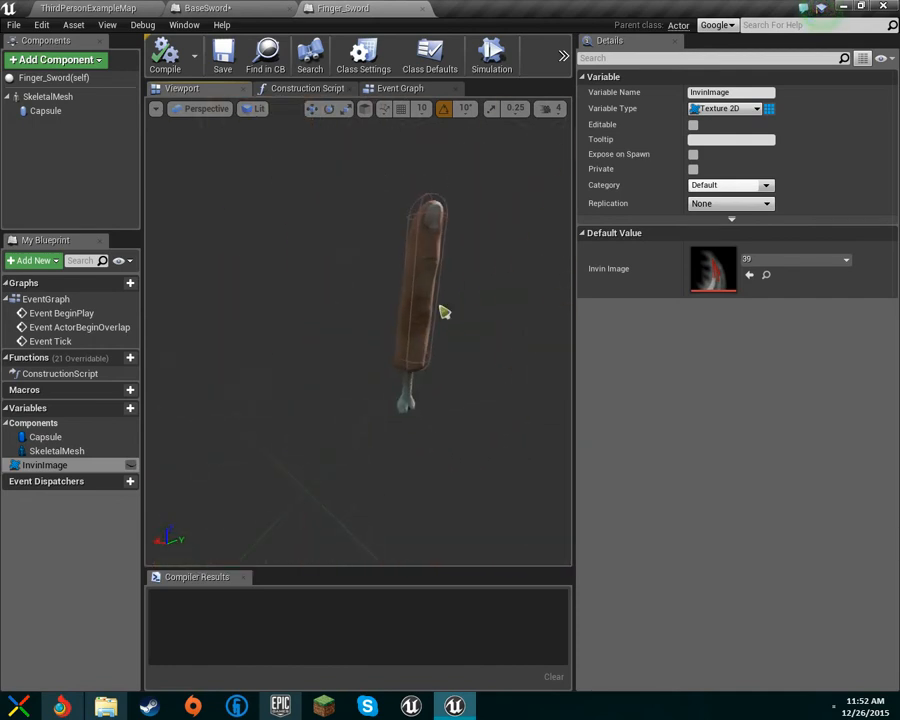
left_click(449, 234)
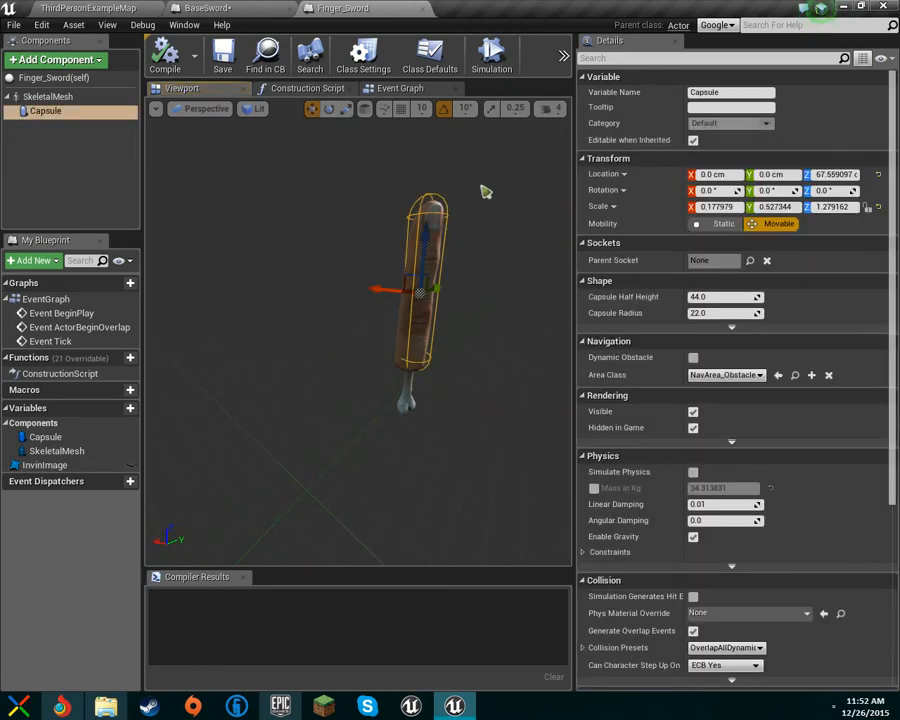
left_click(262, 8)
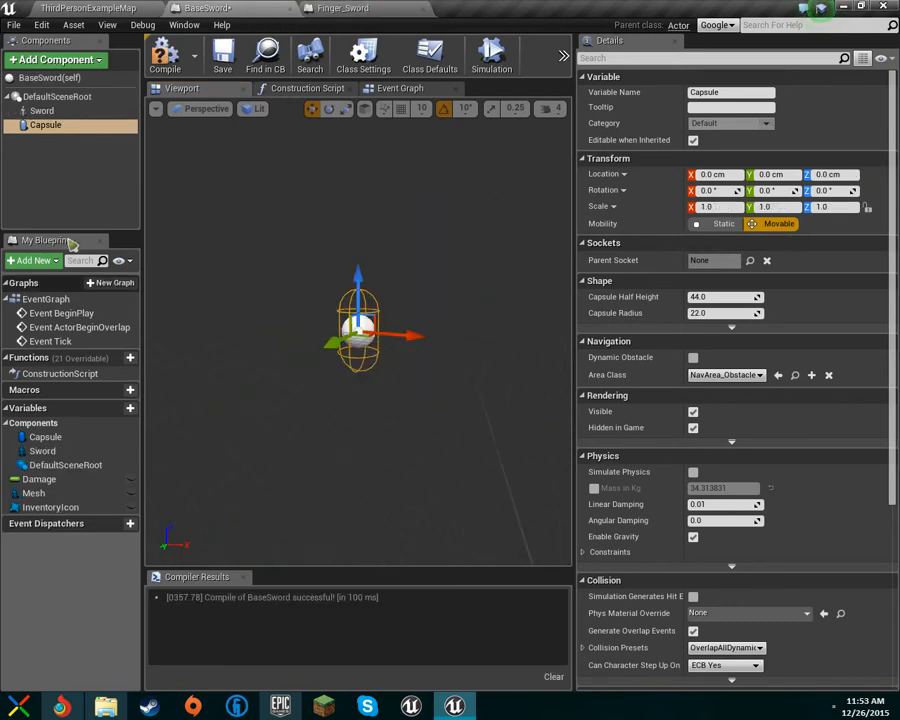
scroll(760, 526, "down", 5)
scroll(770, 541, "down", 2)
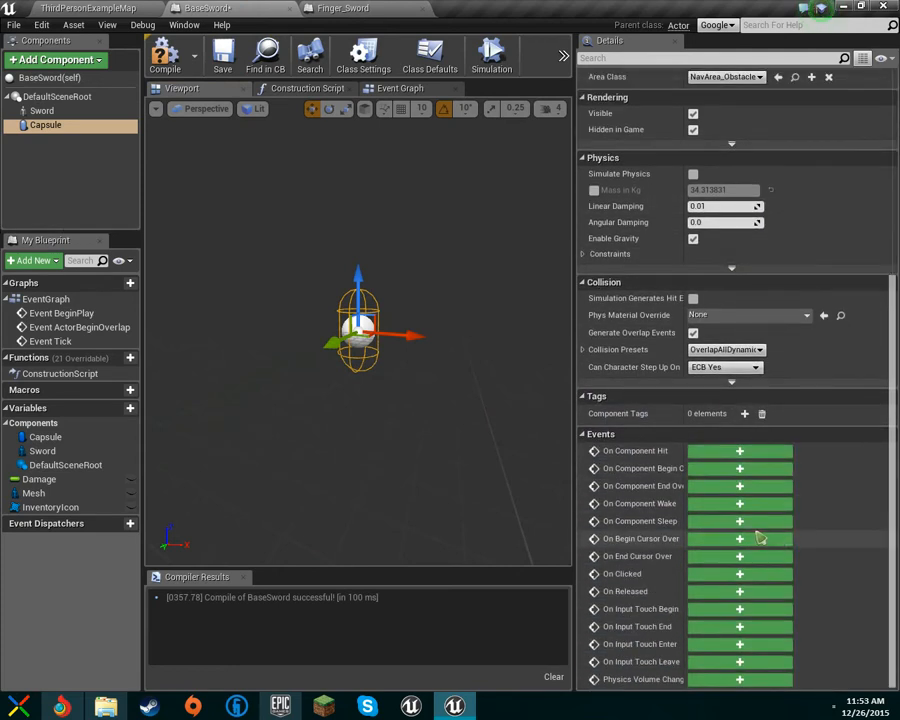
left_click(41, 111)
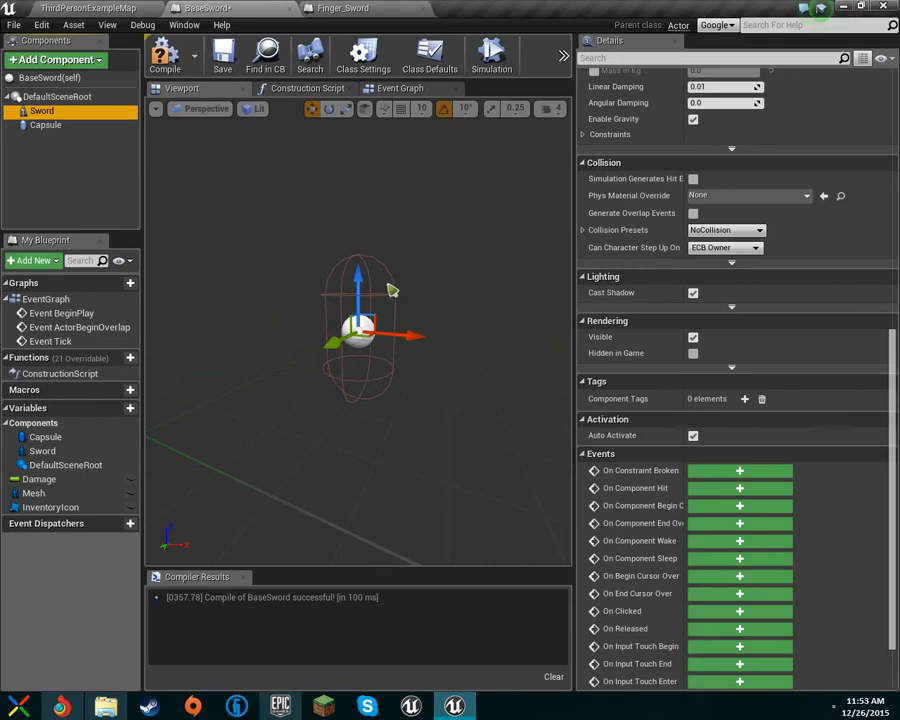
left_click(68, 8)
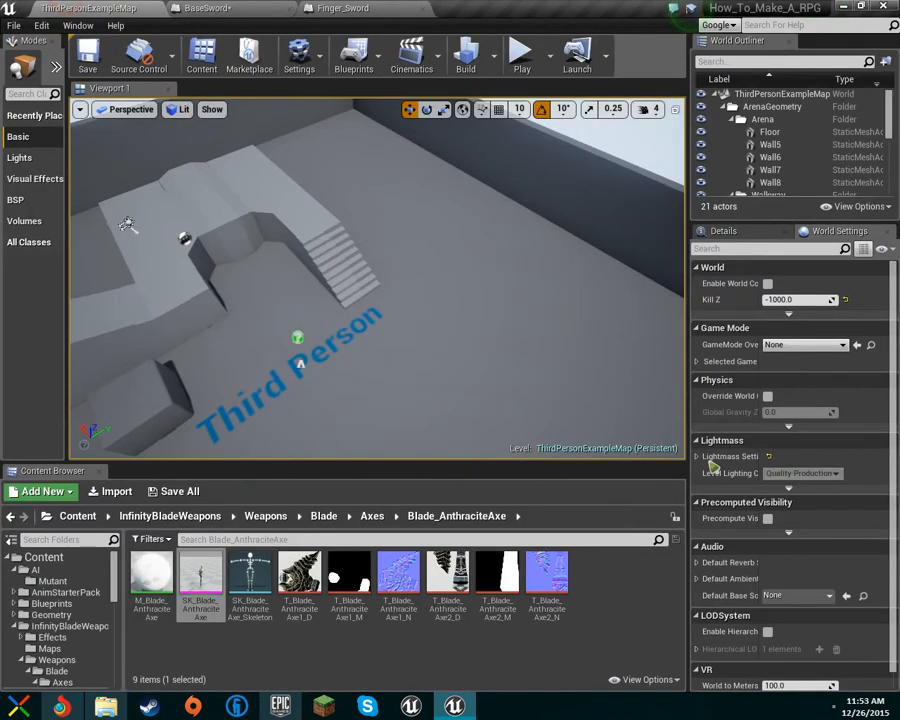
right_click(200, 592)
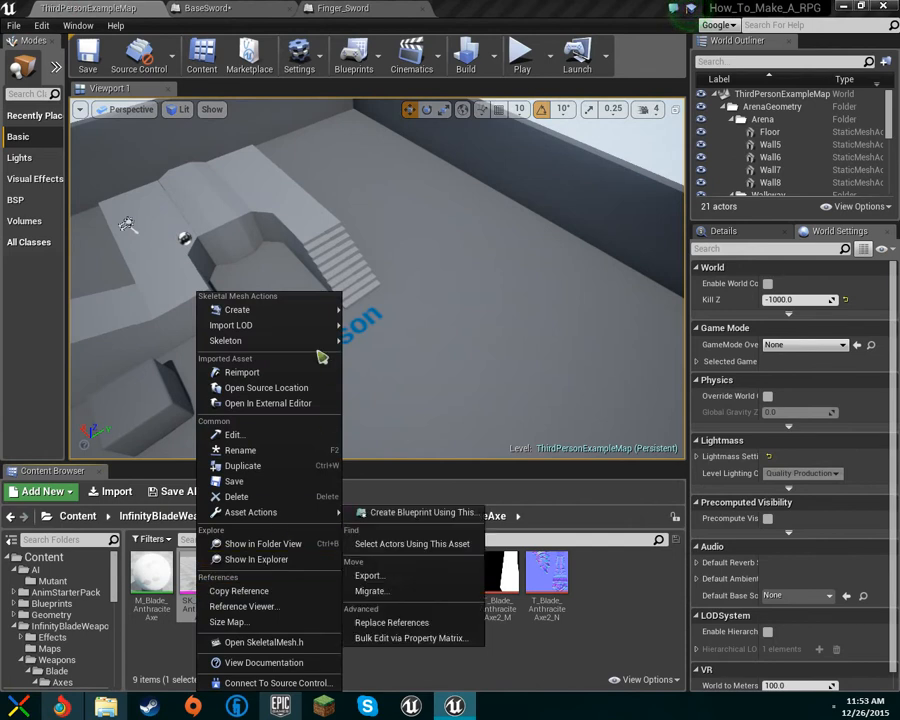
mouse_move(297, 313)
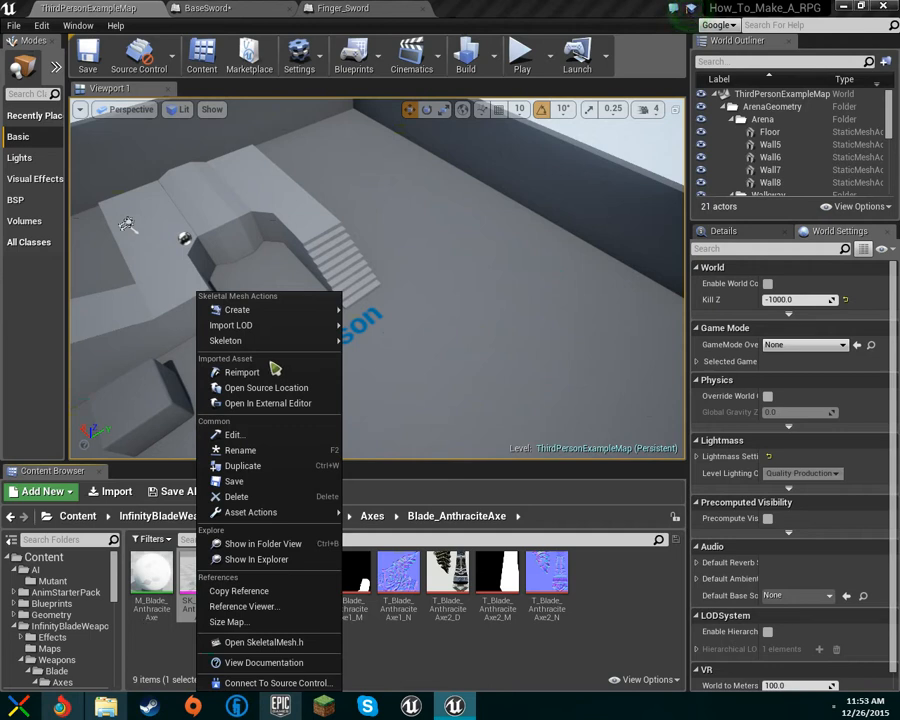
mouse_move(273, 517)
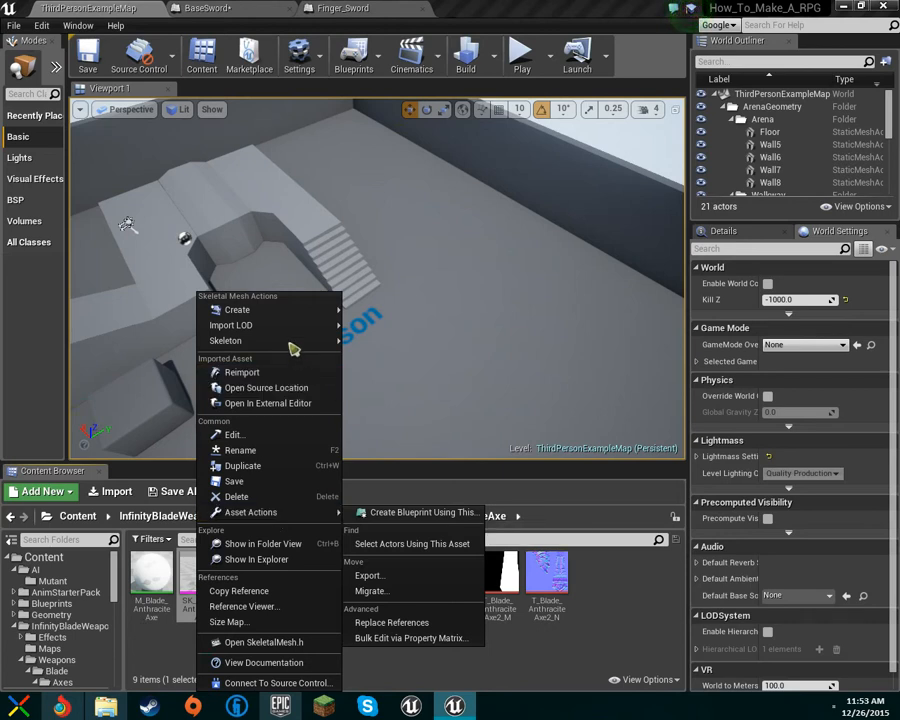
Step: Inspect BaseSword's Capsule component from several angles and show the details of its component variable
left_click(210, 8)
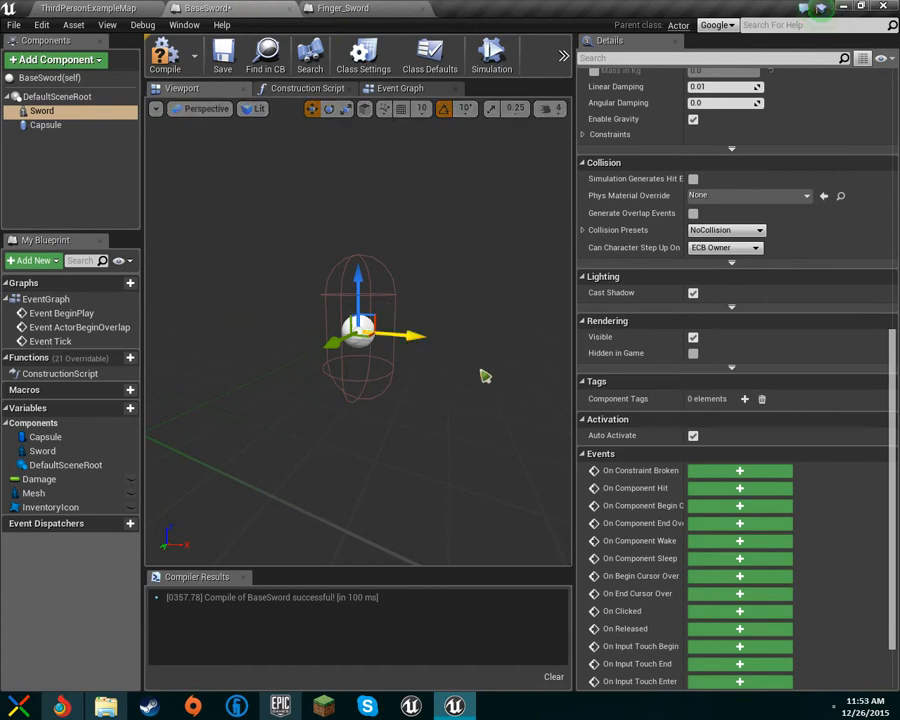
scroll(374, 218, "down", 1)
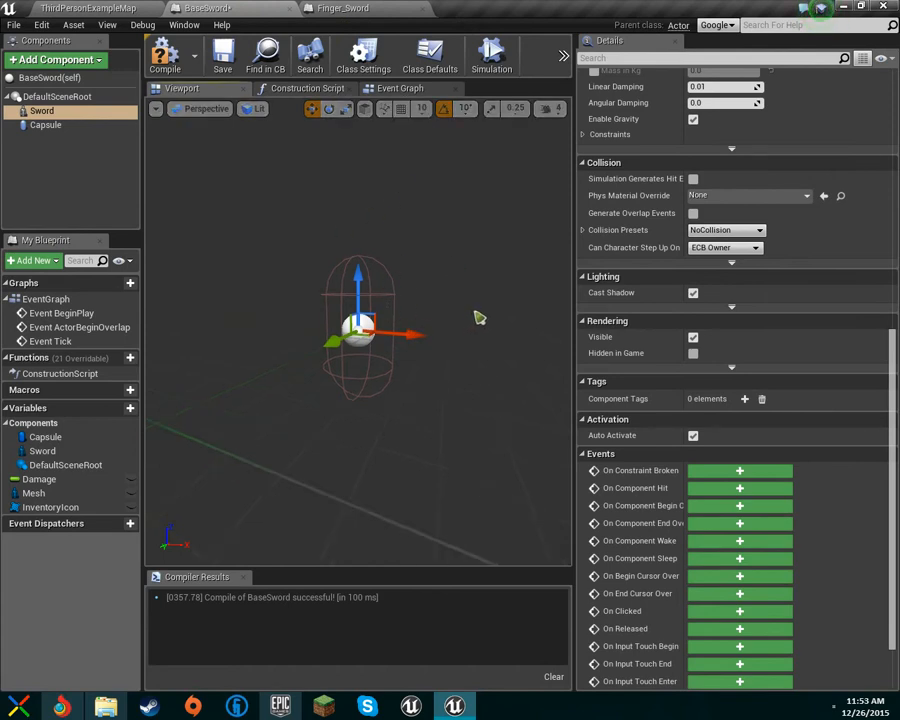
scroll(444, 325, "up", 5)
scroll(444, 318, "down", 7)
right_click_drag(444, 312, 390, 318)
left_click(66, 126)
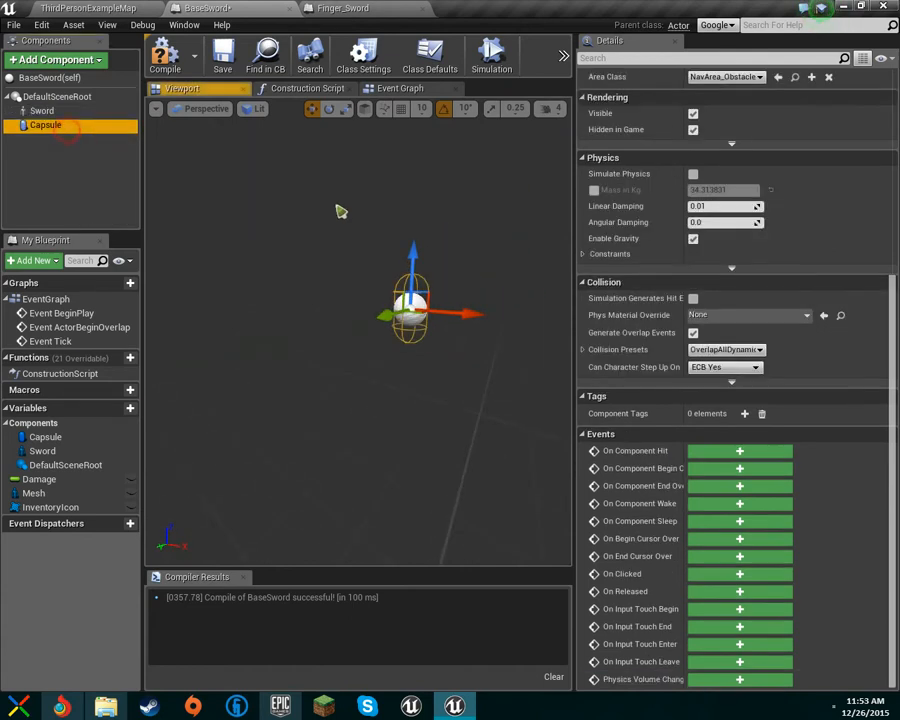
right_click_drag(341, 211, 388, 217)
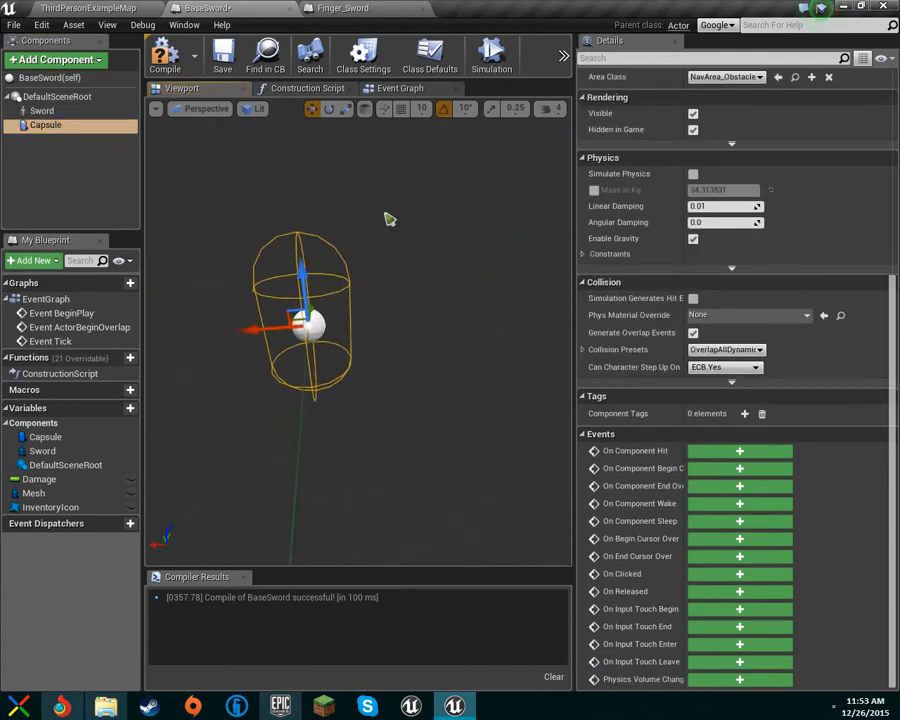
left_click(112, 440)
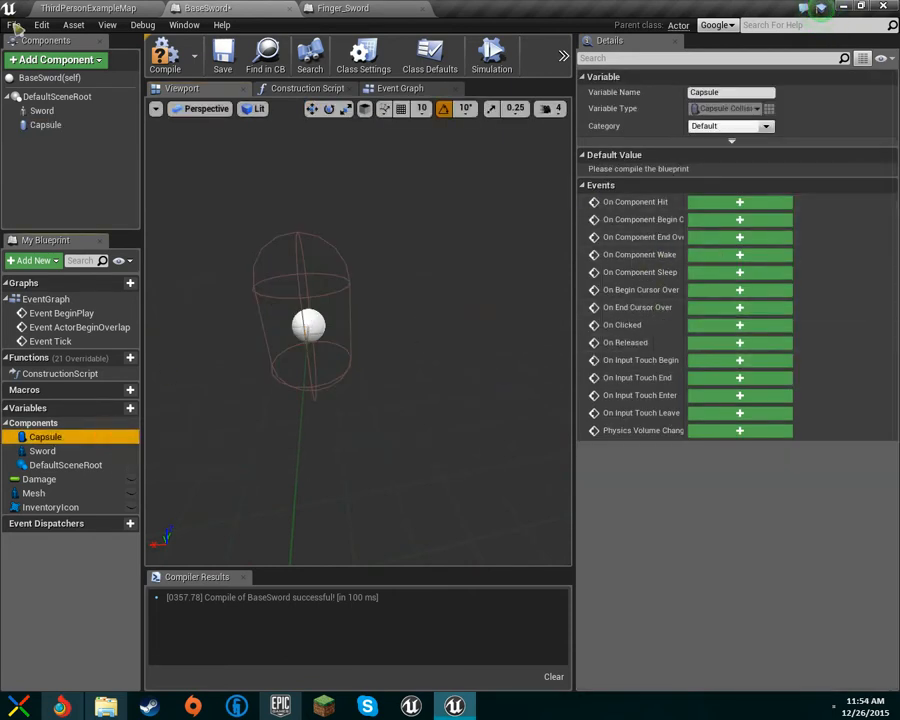
Step: Compile the BaseSword Blueprint and compare its Capsule component settings with the Finger_Sword Blueprint
left_click(165, 55)
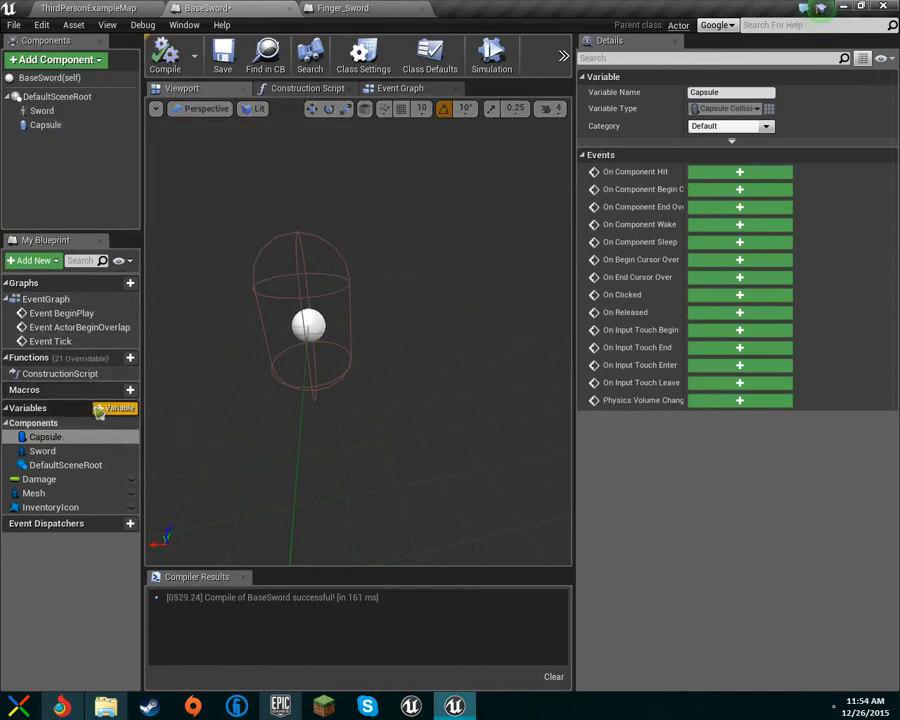
left_click(78, 126)
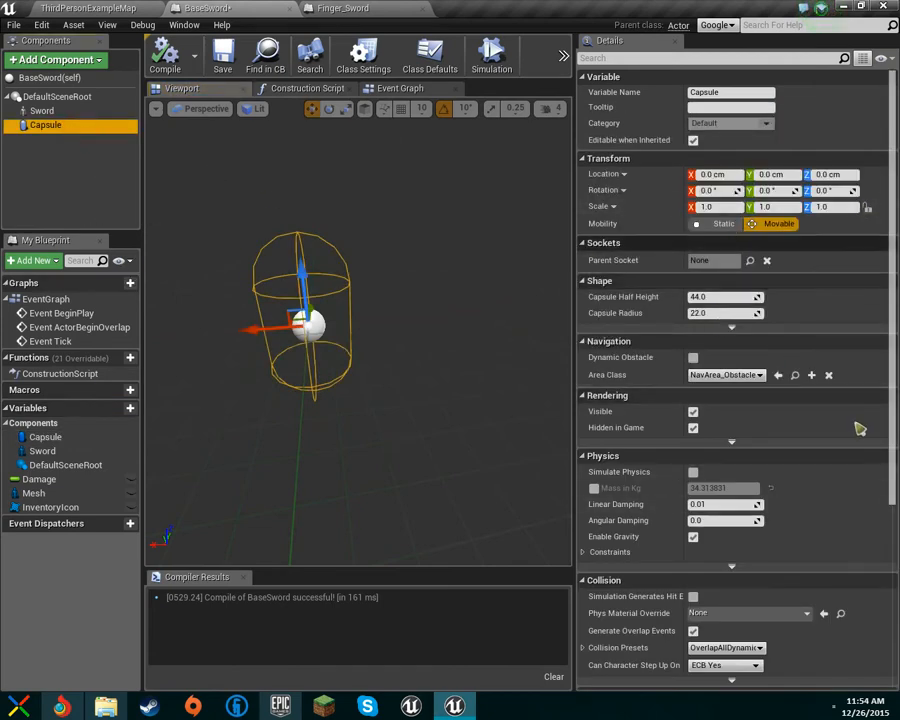
left_click(367, 5)
left_click(238, 5)
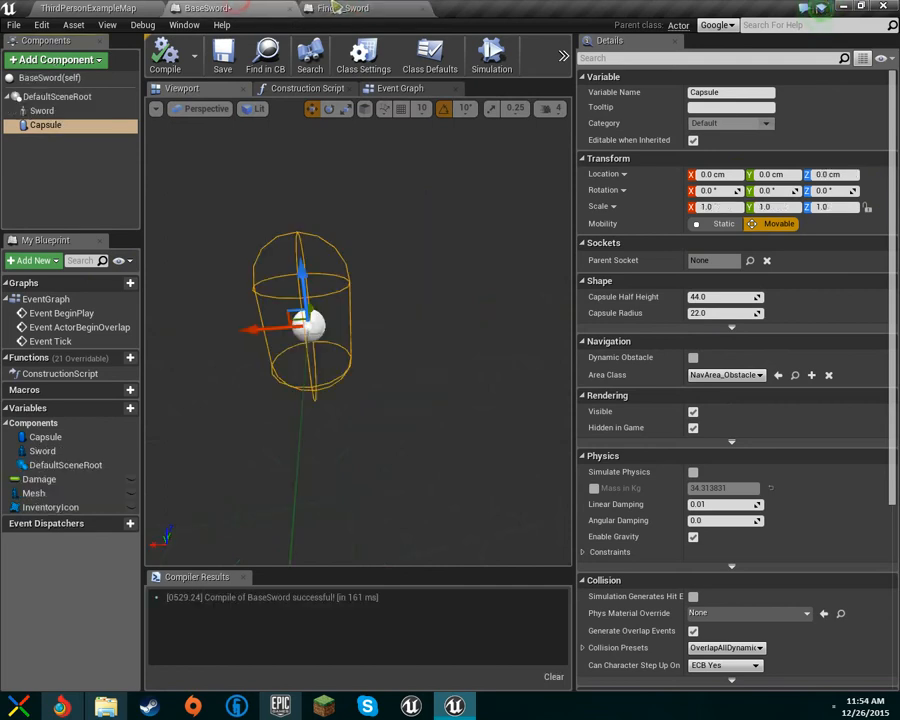
Step: Check the event graph of the Finger_Sword Blueprint and close that Blueprint
left_click(335, 8)
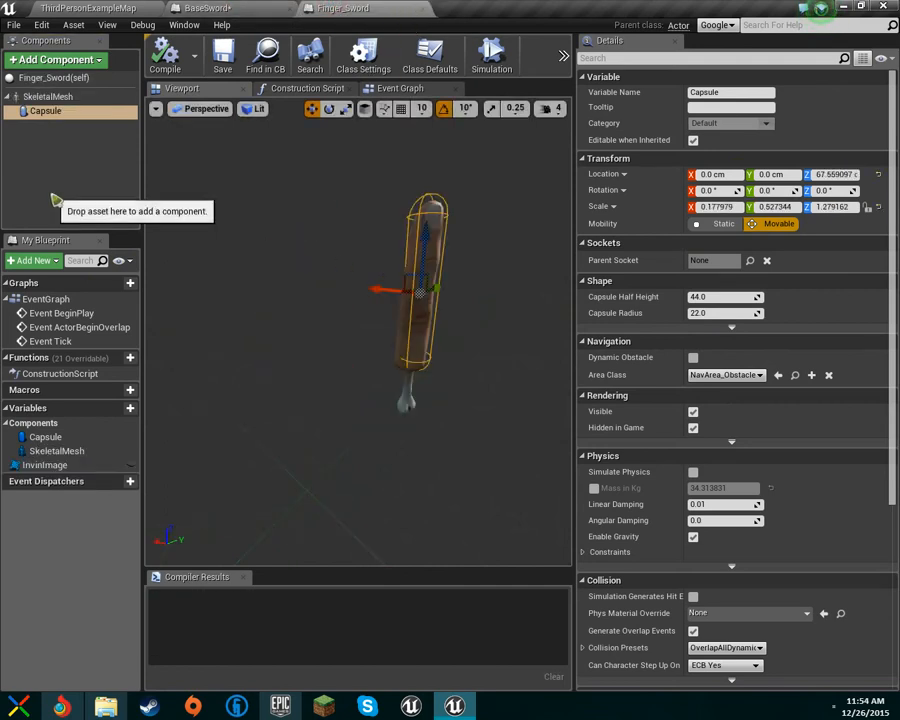
left_click(400, 88)
scroll(408, 167, "up", 2)
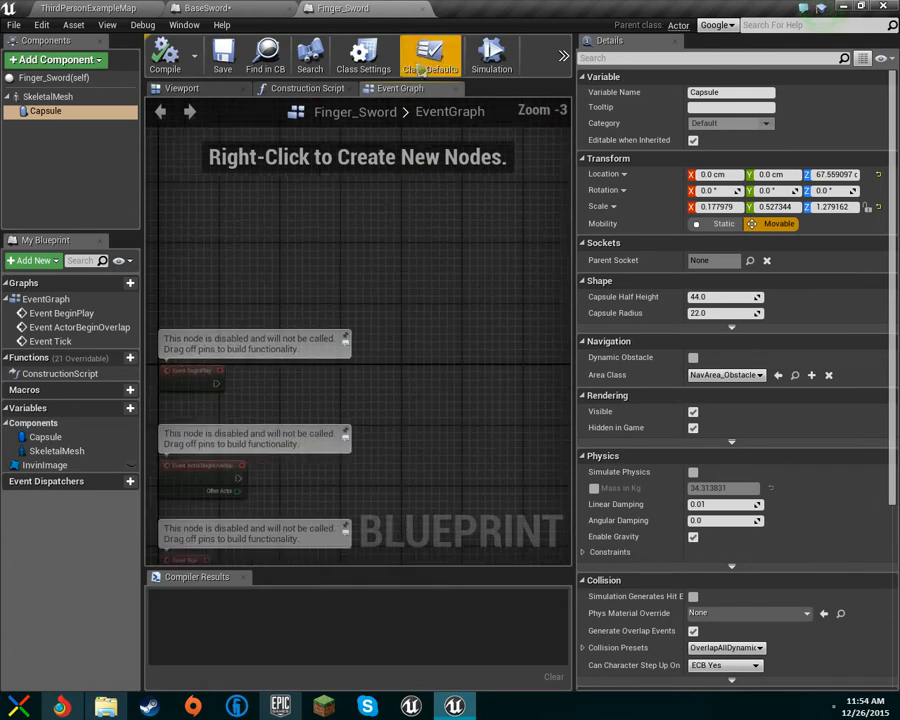
left_click(424, 10)
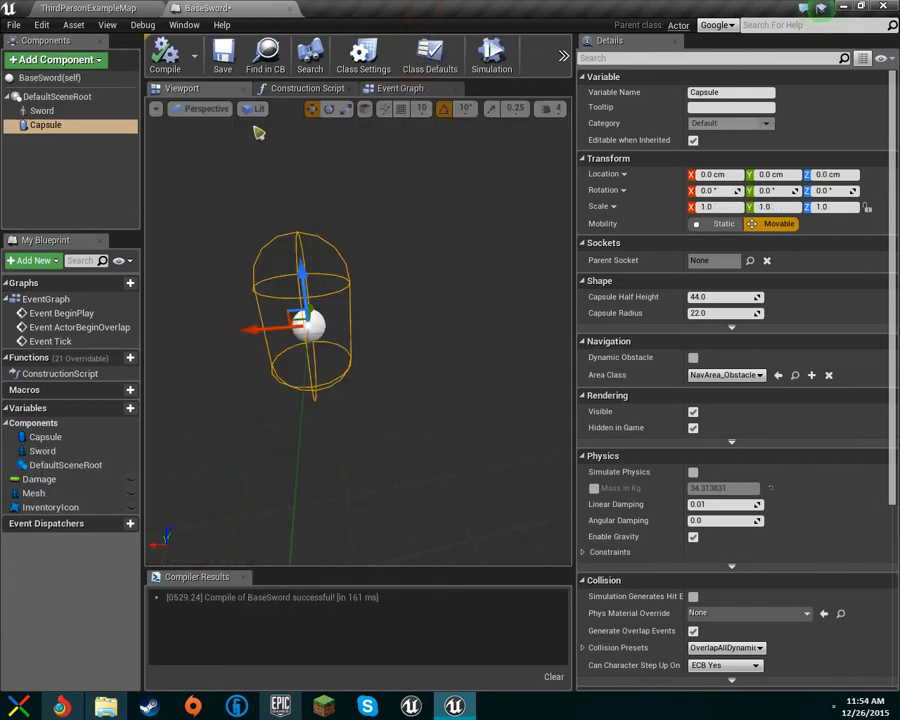
Step: Create a child Blueprint class of BaseSword in the Blueprints folder and name it FingerSword
left_click(122, 8)
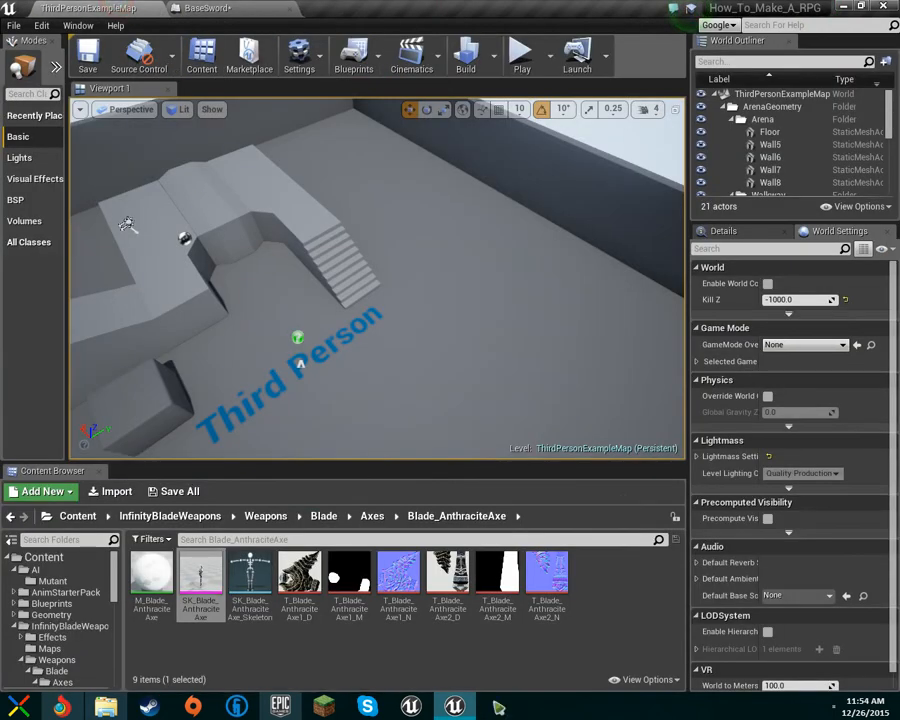
left_click(62, 626)
left_click(72, 592)
left_click(50, 579)
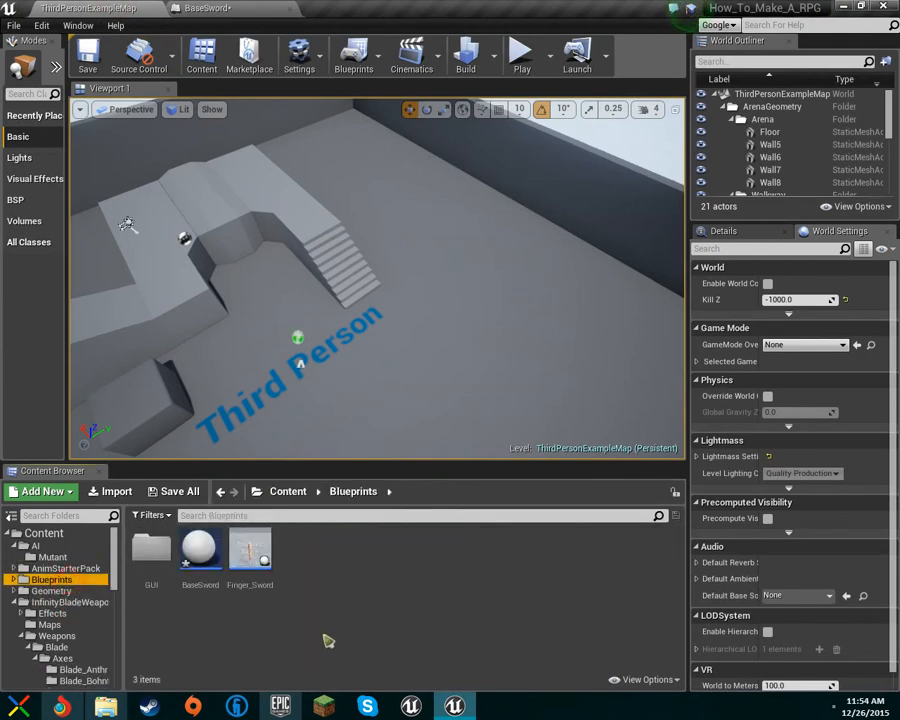
right_click(218, 567)
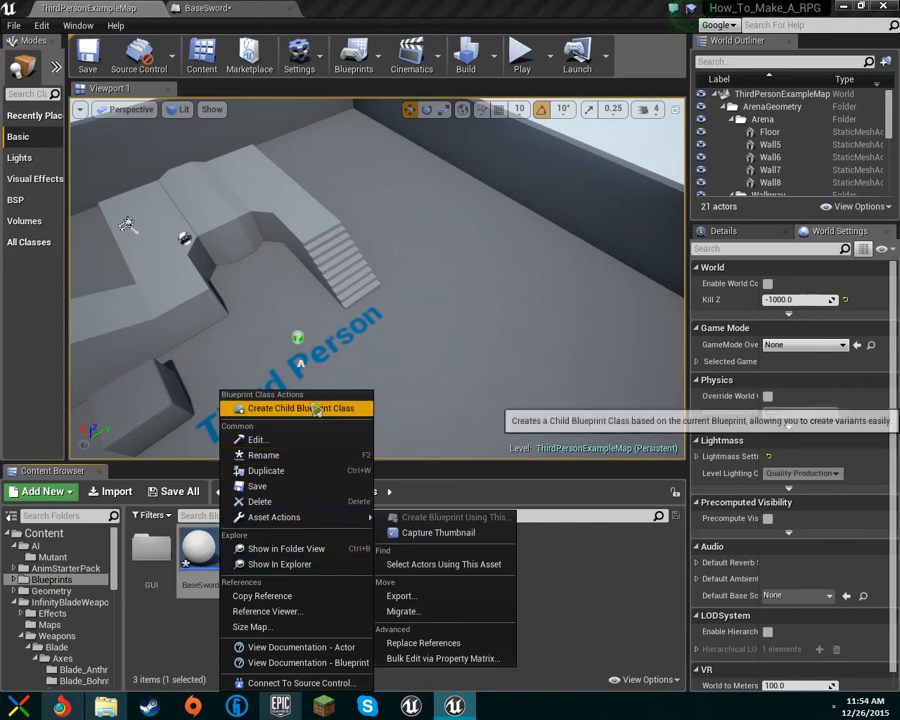
left_click(300, 402)
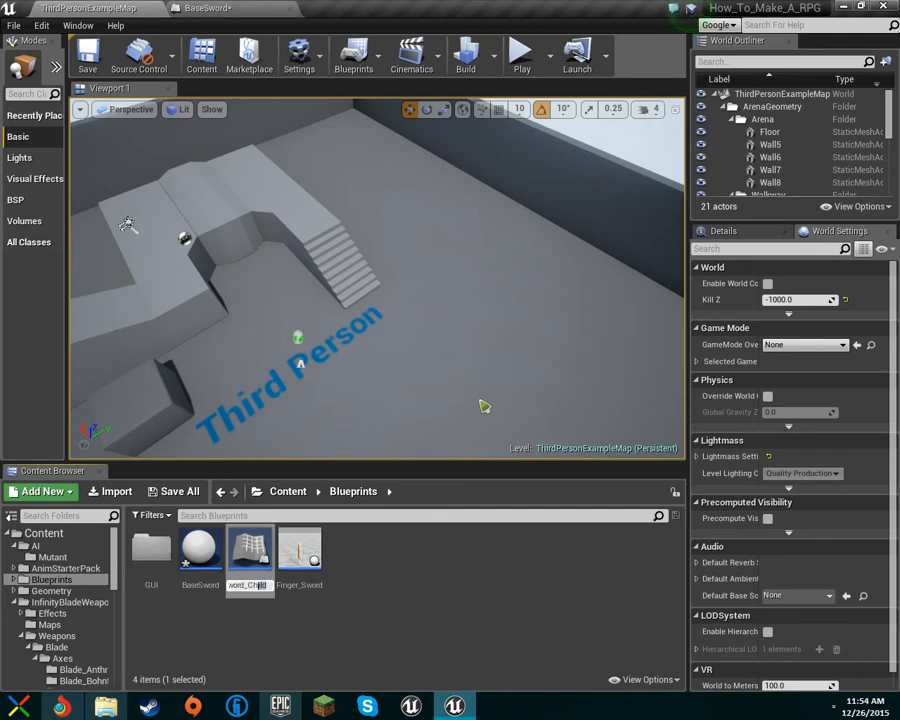
key("Return")
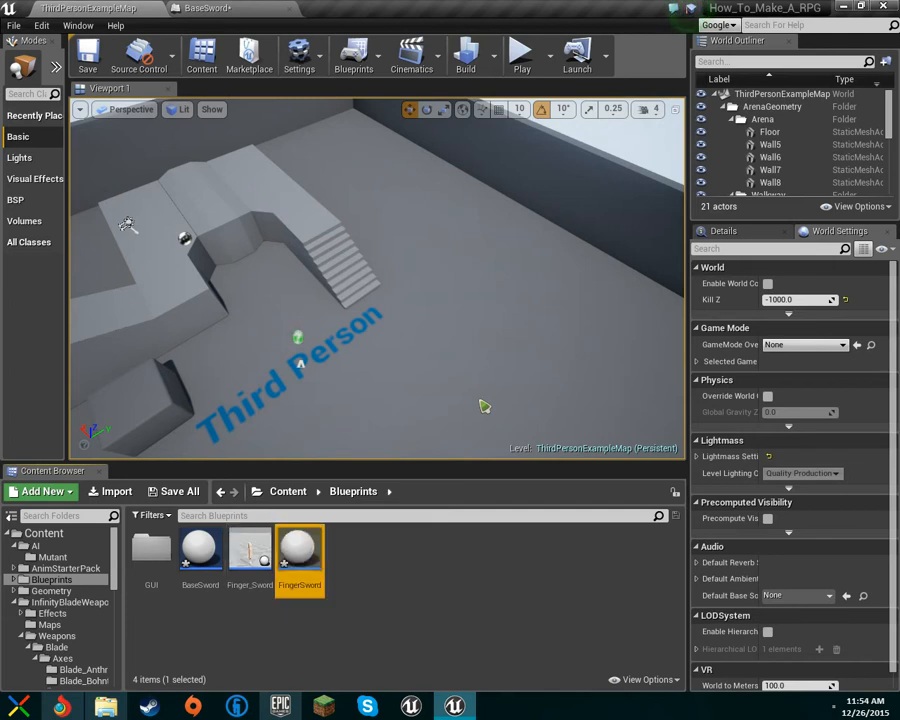
Step: Open the FingerSword Blueprint and set its default Mesh to SK_Bade_Finger
double_click(299, 552)
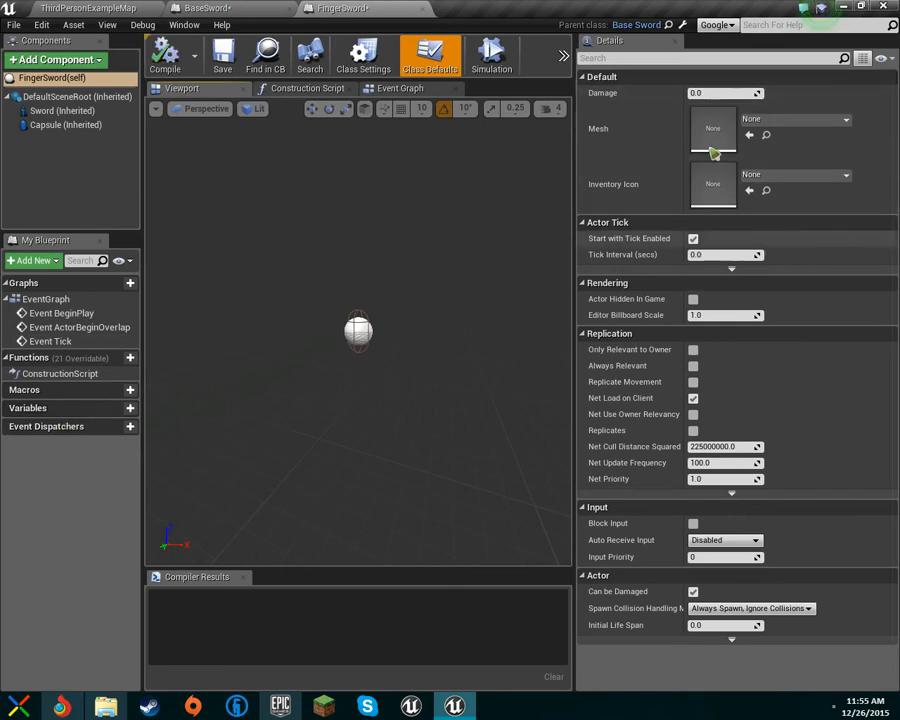
left_click(782, 120)
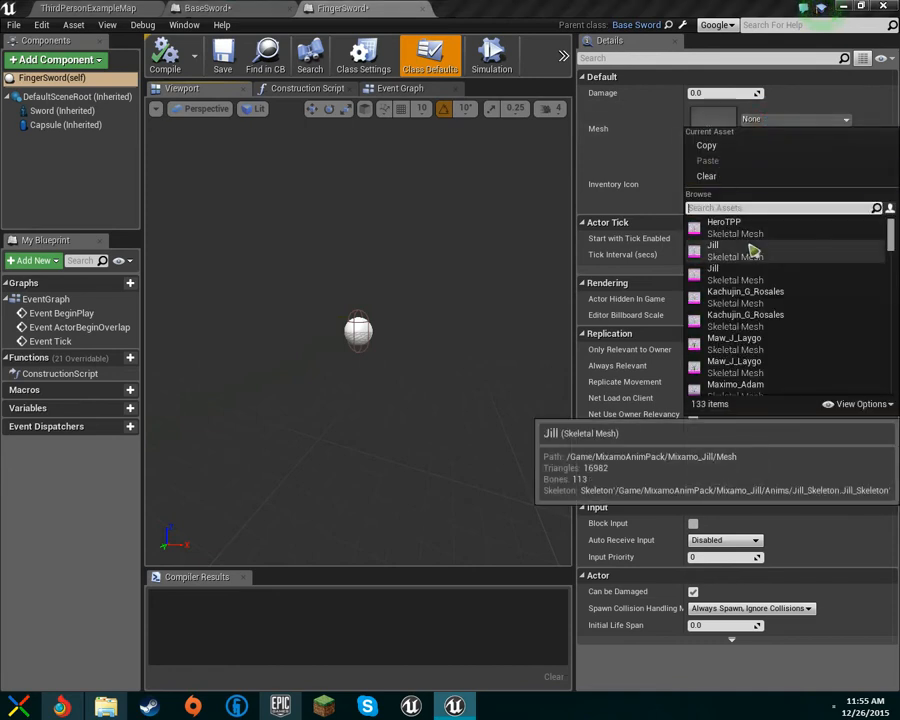
type("finger")
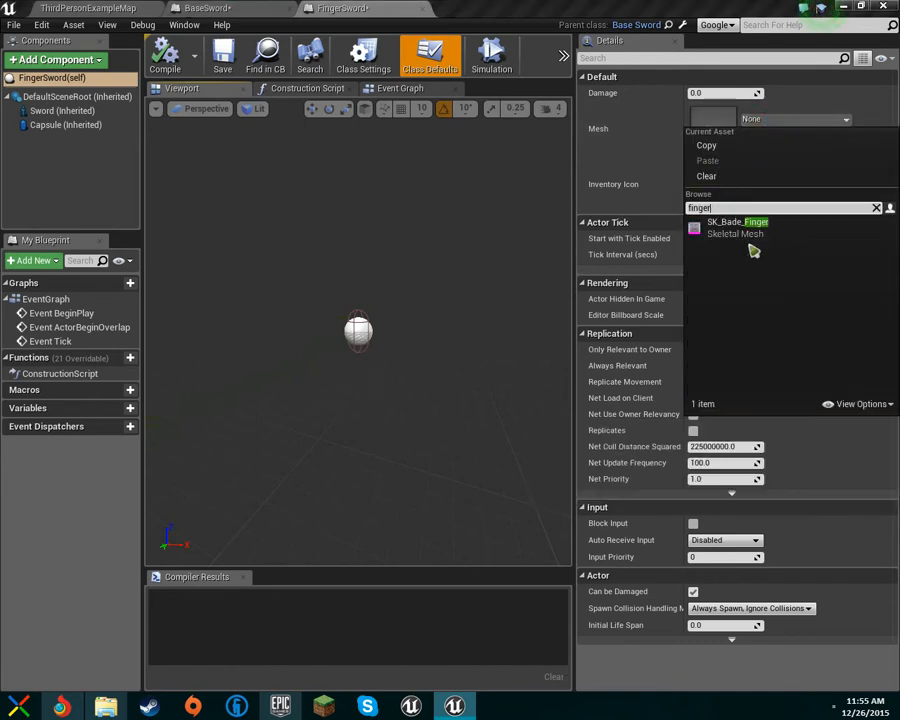
left_click(749, 229)
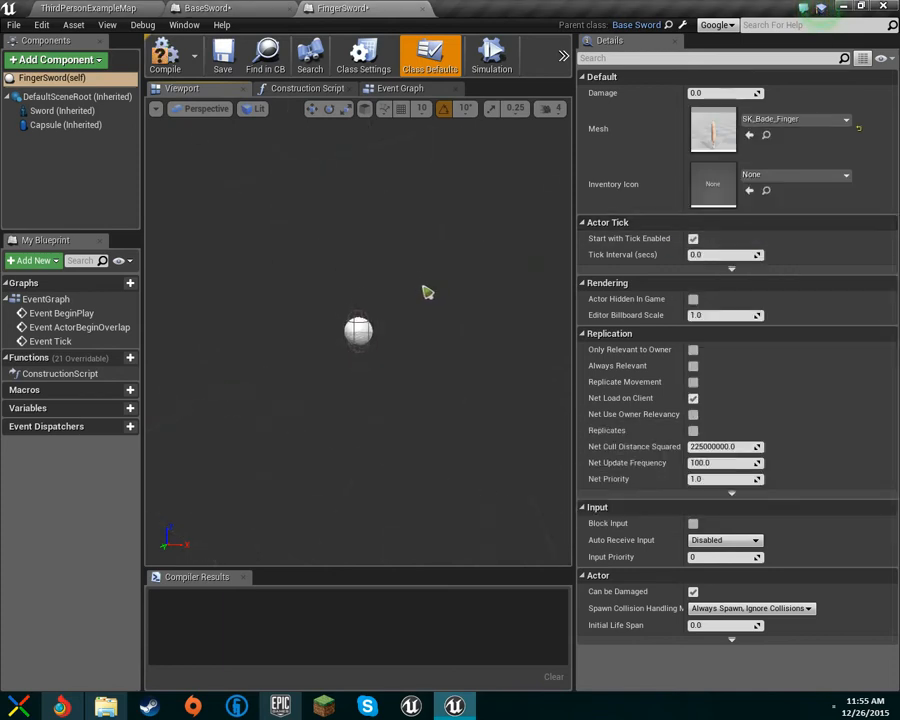
Step: Delete the Event BeginPlay and Event ActorBeginOverlap nodes from BaseSword's event graph
left_click(207, 8)
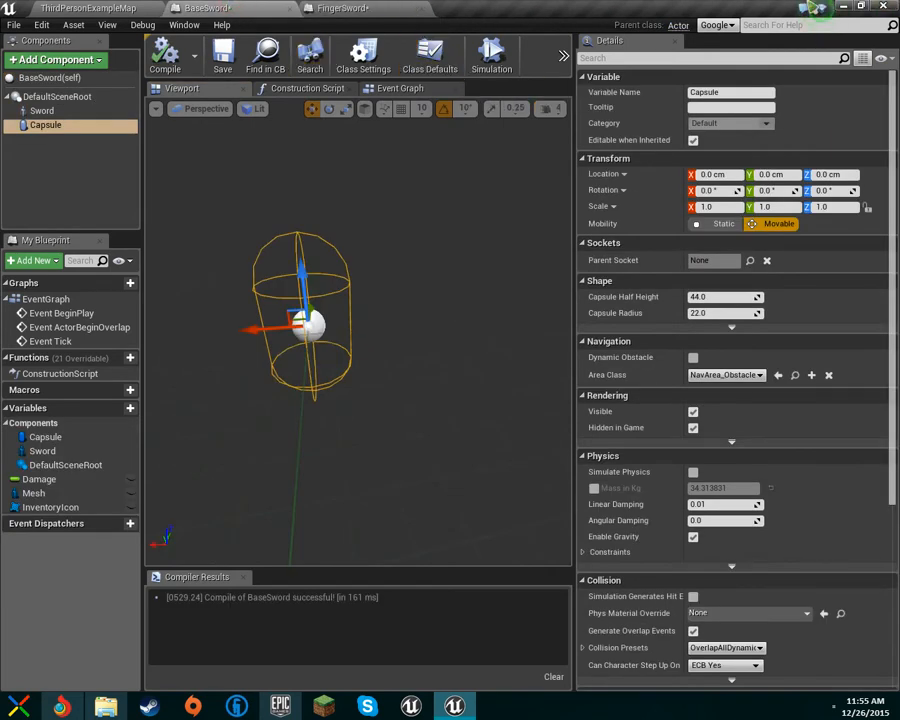
left_click(409, 77)
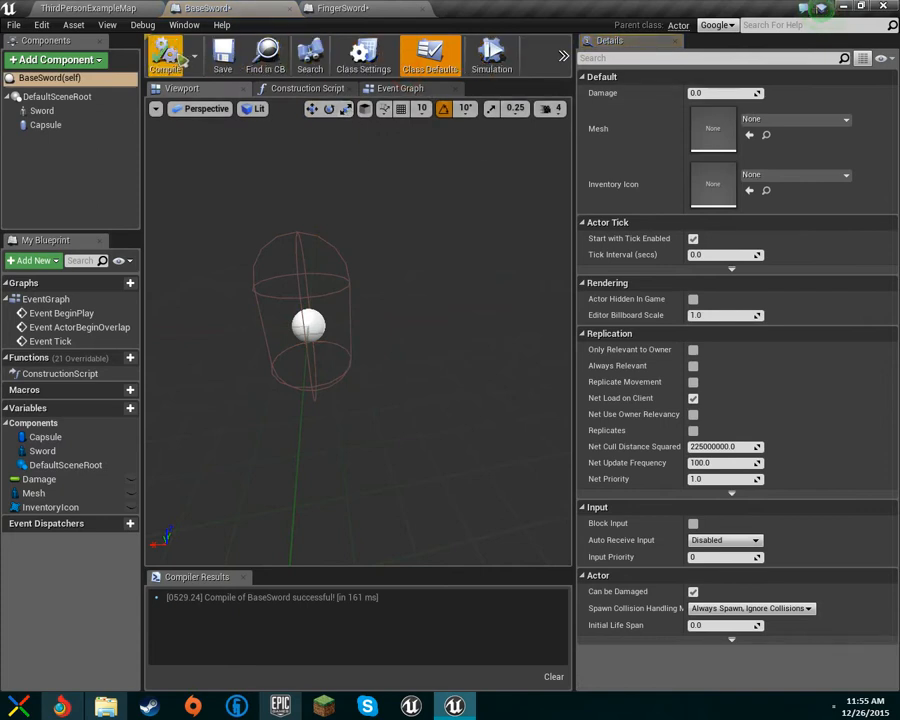
left_click(405, 89)
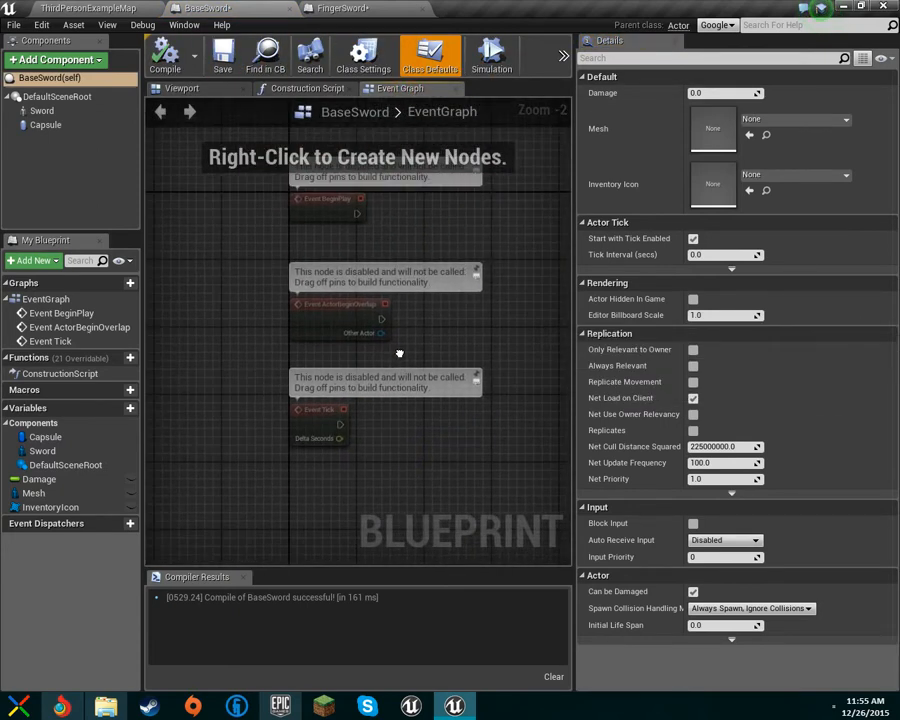
right_click_drag(399, 353, 398, 353)
left_click_drag(212, 178, 397, 357)
left_click(397, 357)
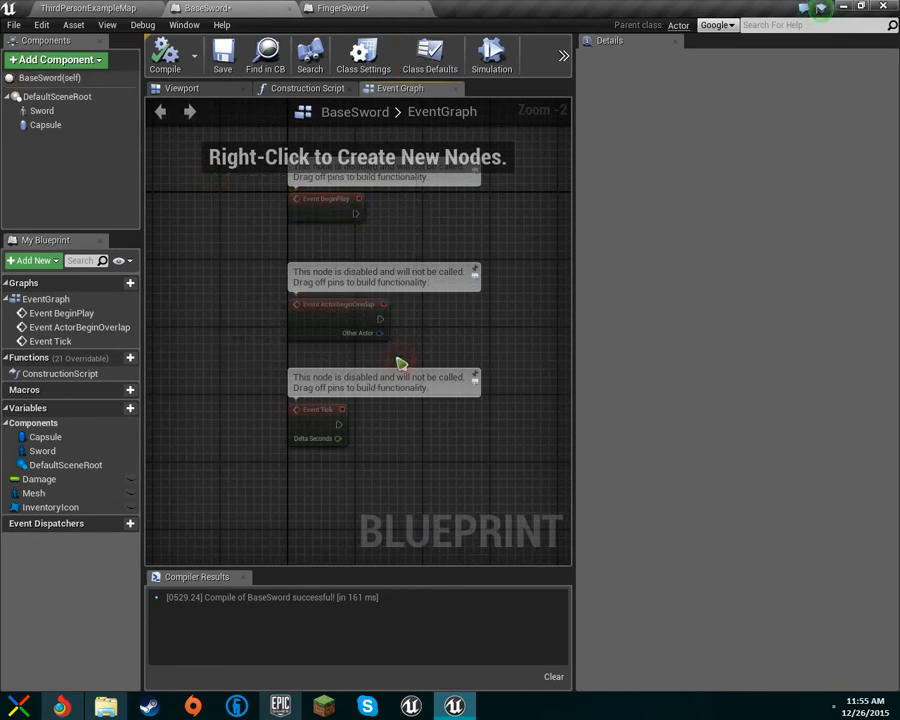
left_click_drag(280, 200, 392, 313)
key("Delete")
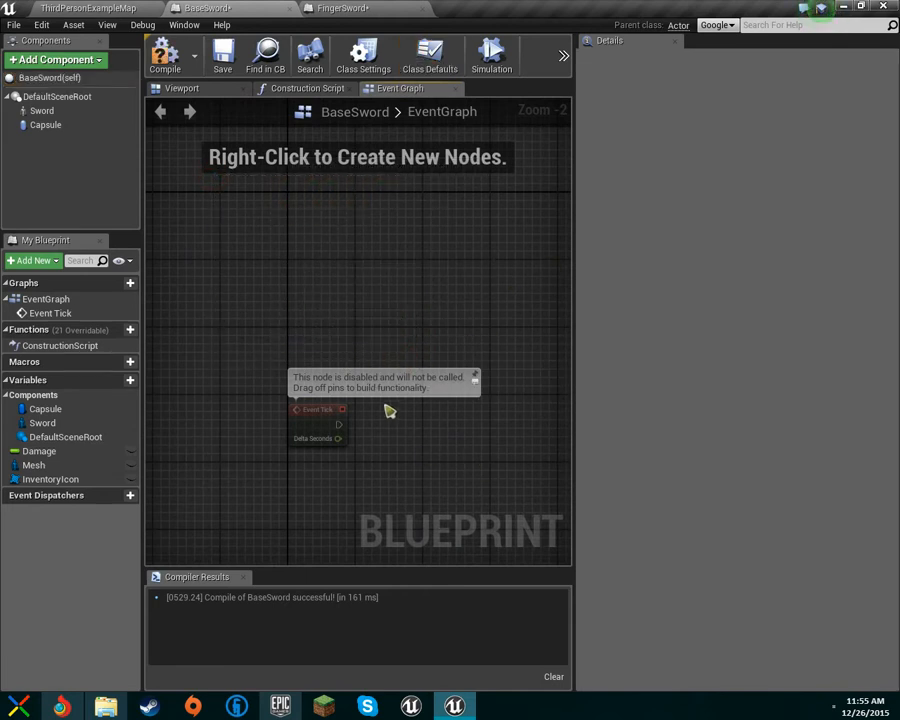
Step: Add a Sequence node driven by Event Tick's execution output
left_click_drag(340, 424, 406, 426)
type("set")
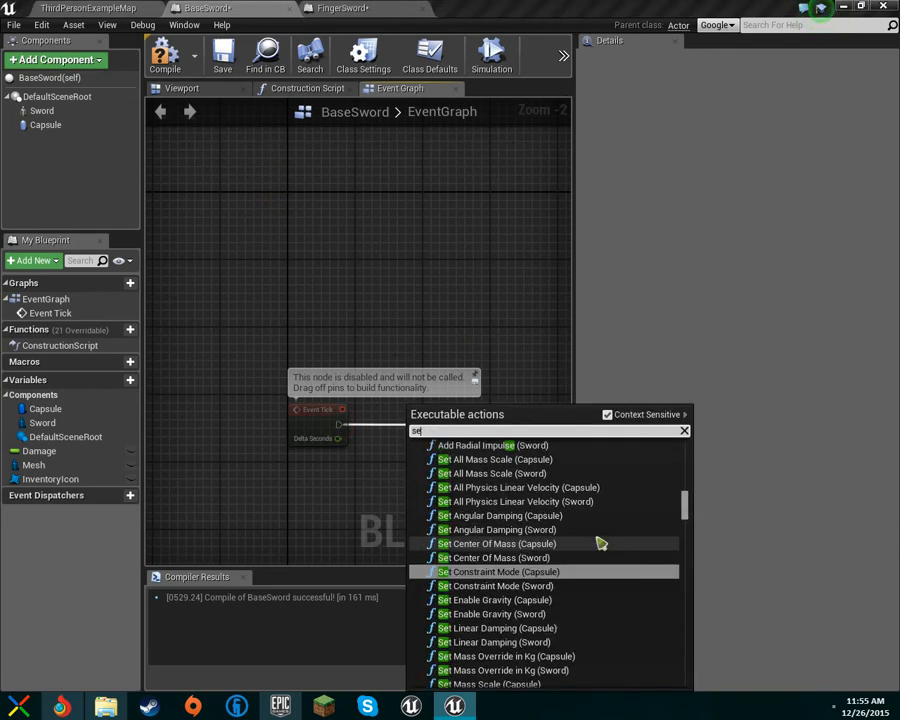
key("BackSpace")
type("qu")
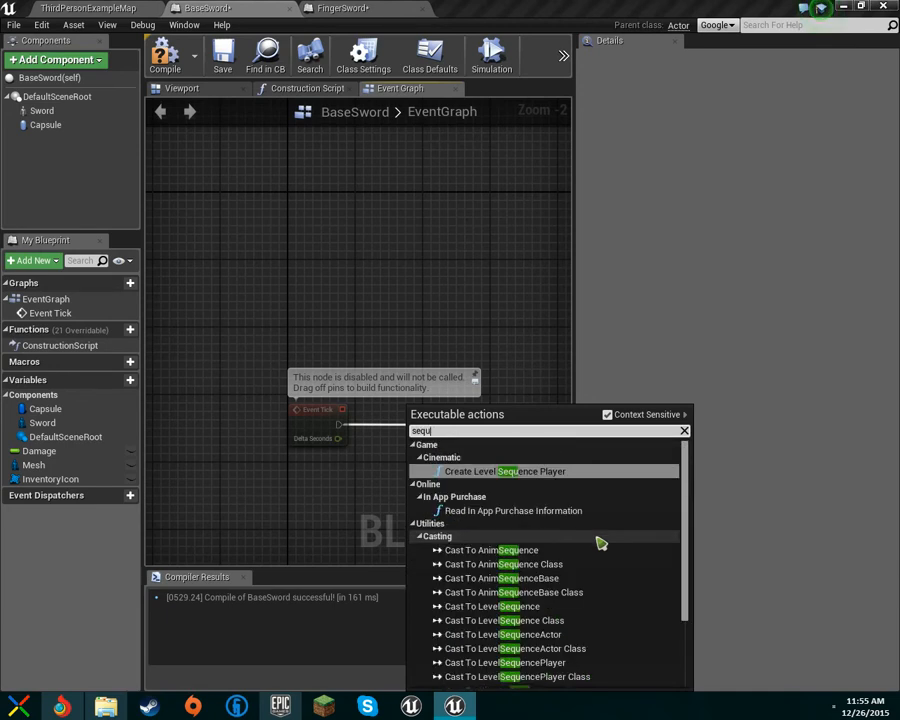
type("ence")
key("Return")
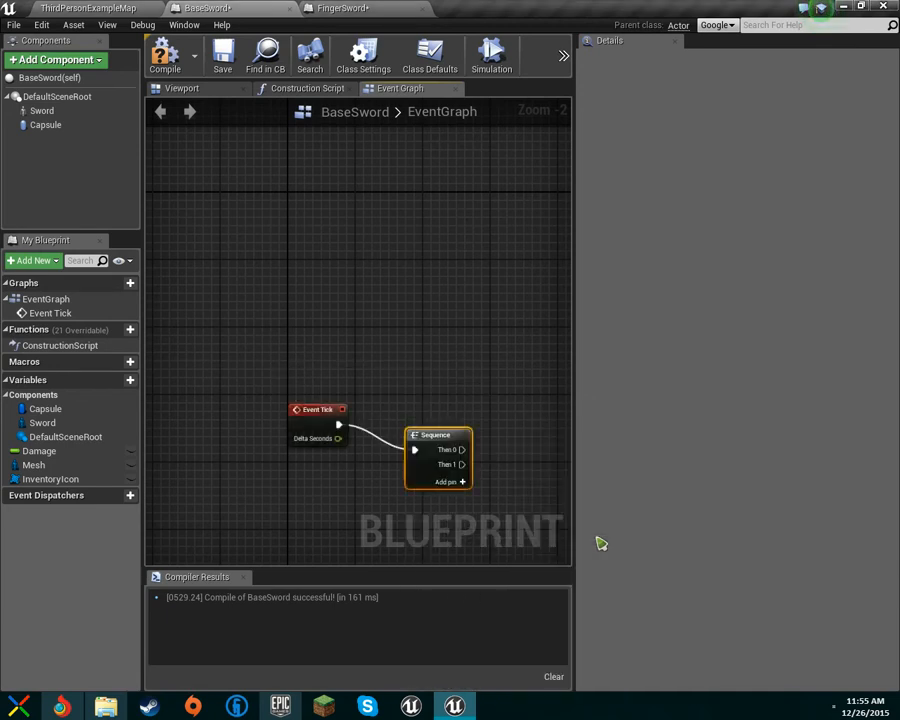
Step: Place the Sequence node beside Event Tick and add a Set Skeletal Mesh (Sword) node from its Then 0 output
left_click_drag(436, 432, 538, 338)
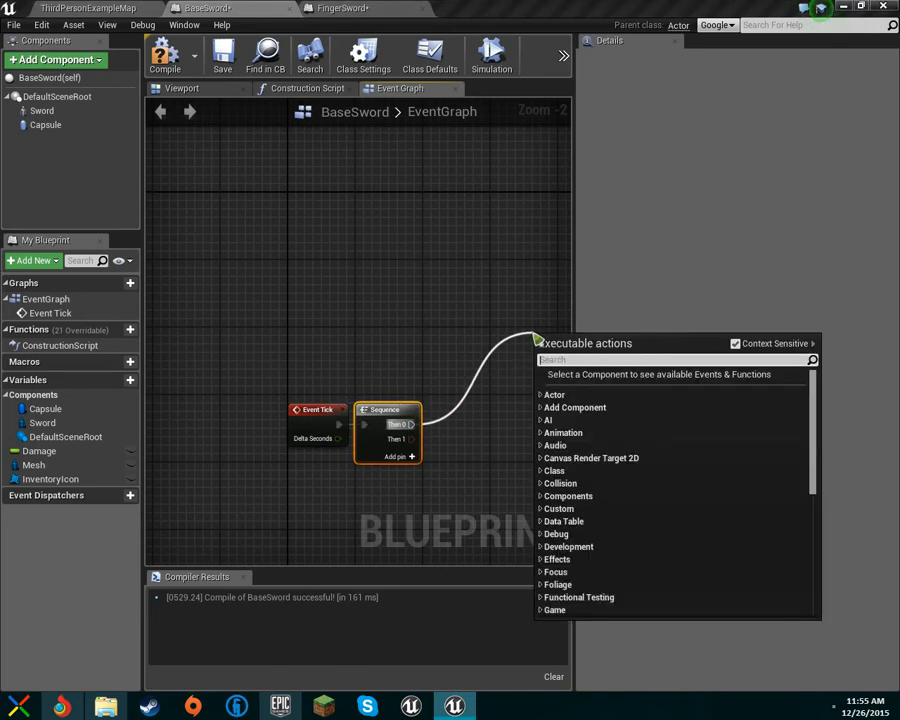
type("set sword")
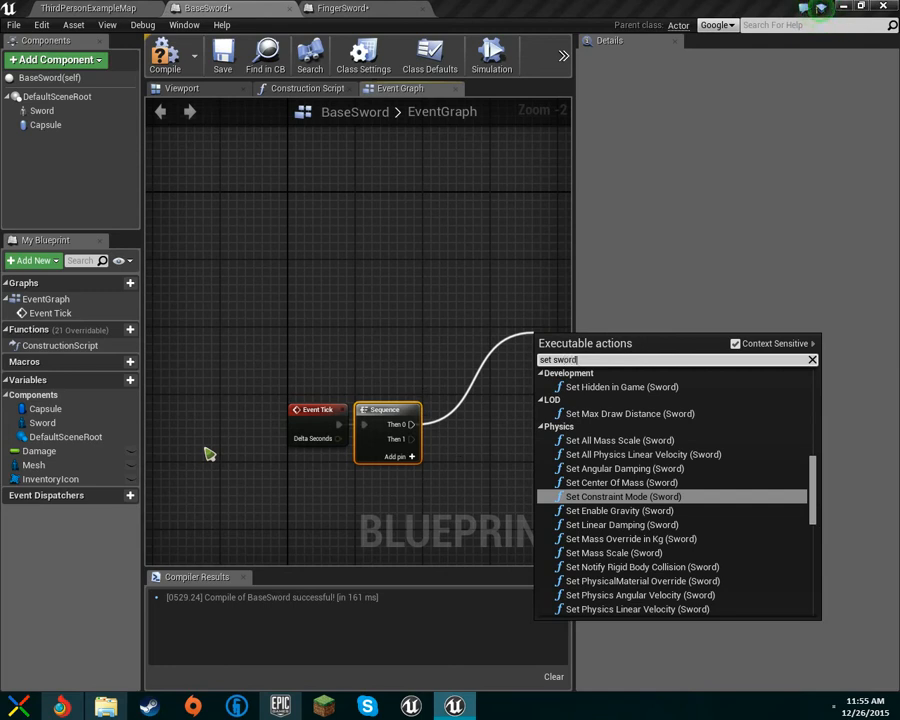
type("me")
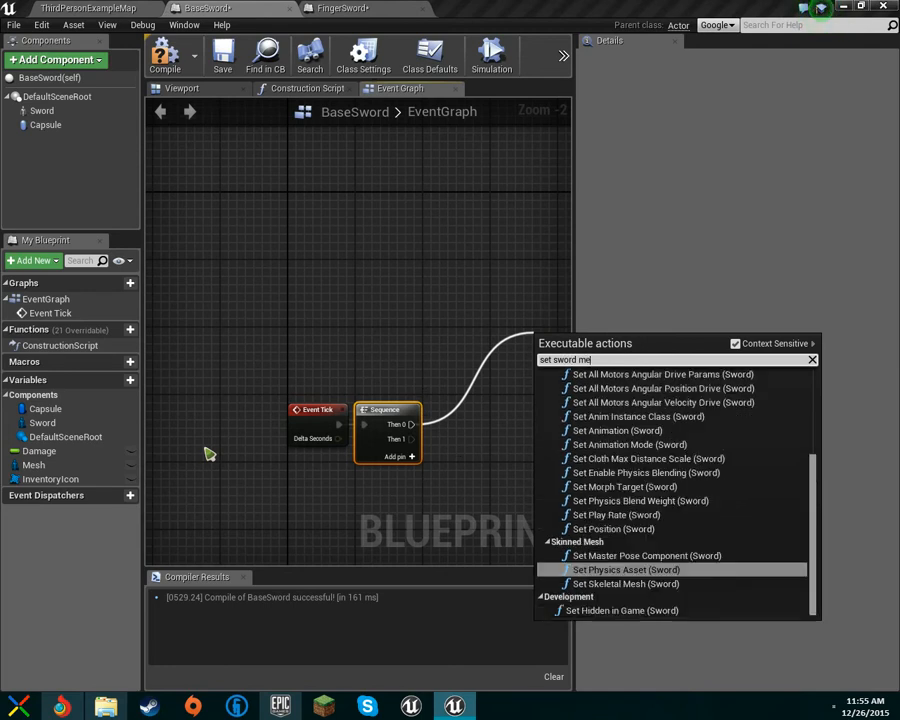
type("sh")
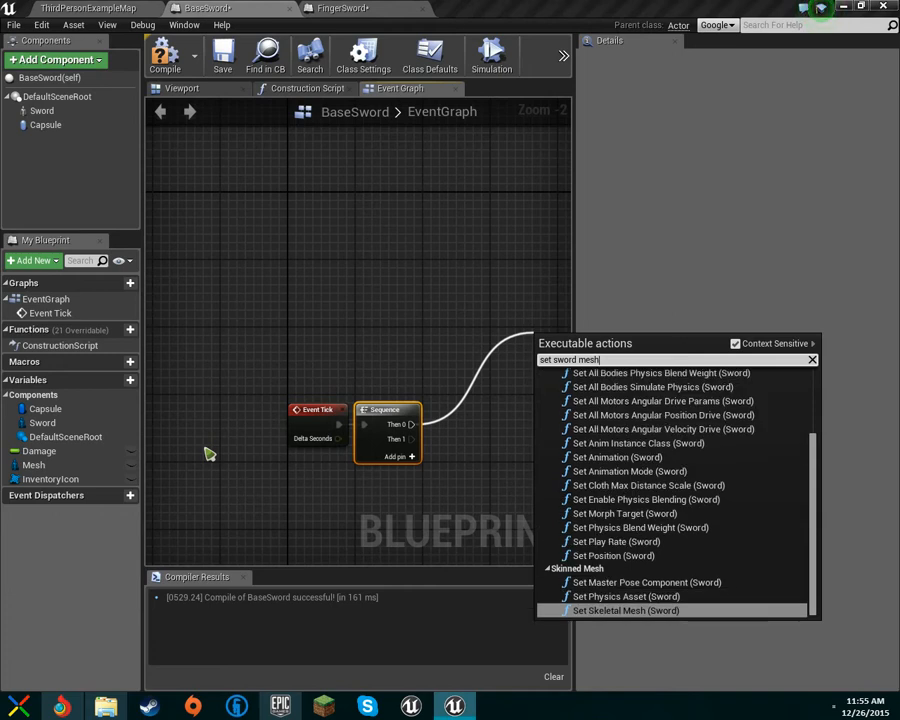
key("Return")
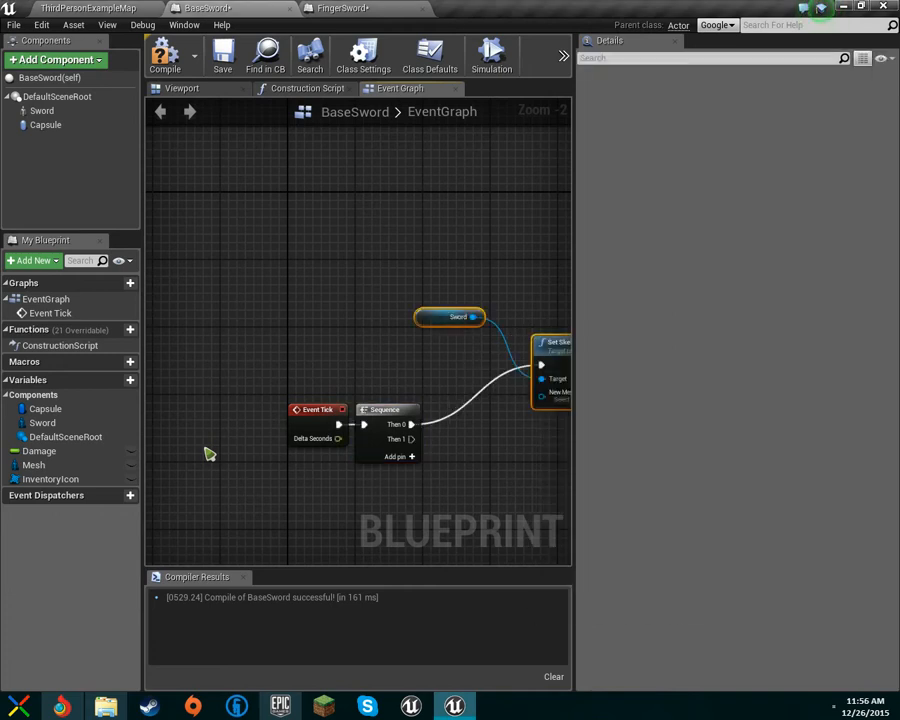
Step: Connect the Mesh variable to the New Mesh input of Set Skeletal Mesh and arrange the Sword and Mesh nodes compactly beside it
right_click_drag(502, 337, 327, 340)
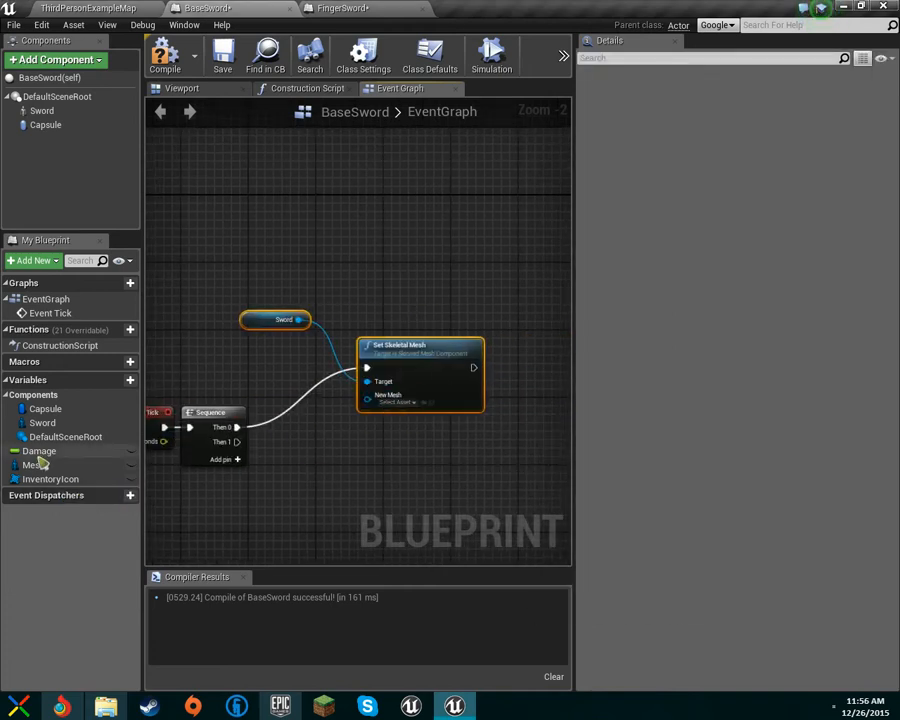
left_click_drag(57, 466, 368, 396)
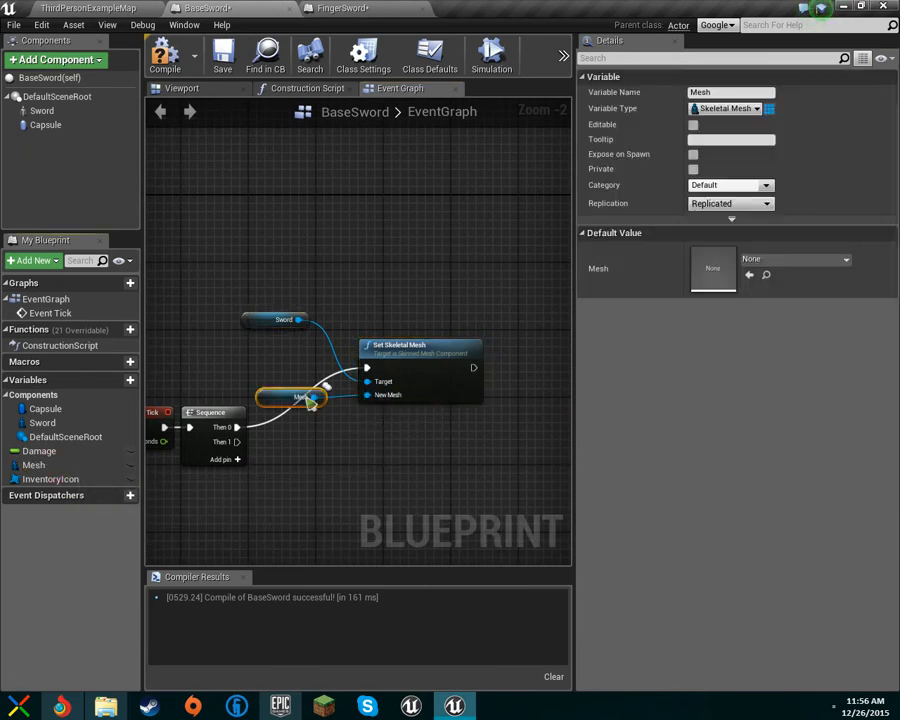
mouse_move(430, 377)
left_mouse_down()
mouse_move(420, 382)
mouse_move(418, 424)
mouse_move(438, 367)
left_mouse_up()
left_click(298, 397)
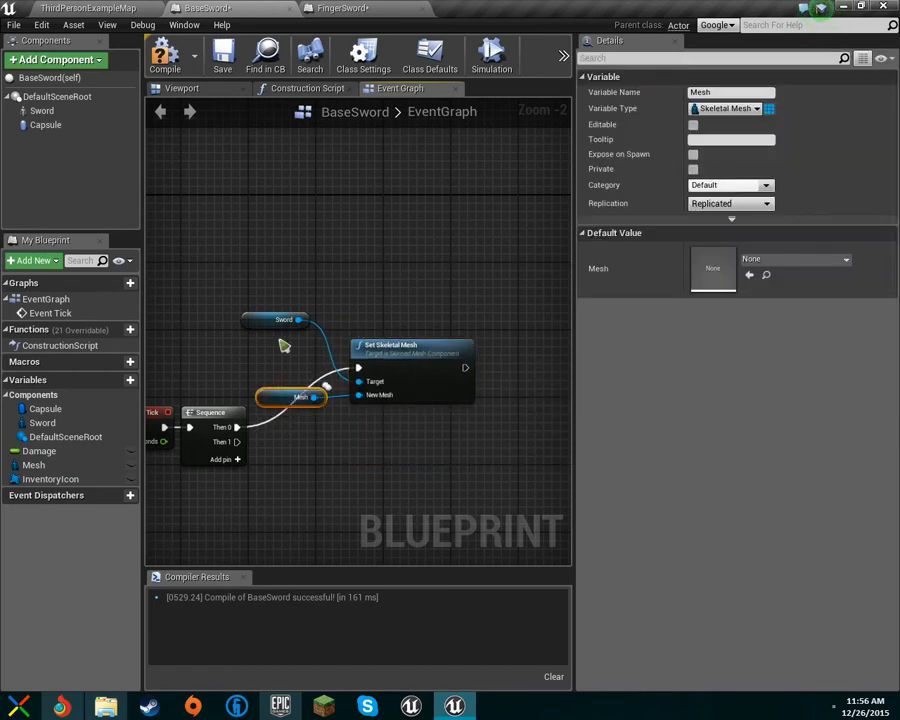
left_click_drag(284, 320, 299, 373)
Step: Collapse the Sword, Mesh and Set Skeletal Mesh nodes into a collapsed graph named Set Sword Mesh
left_click_drag(245, 305, 458, 416)
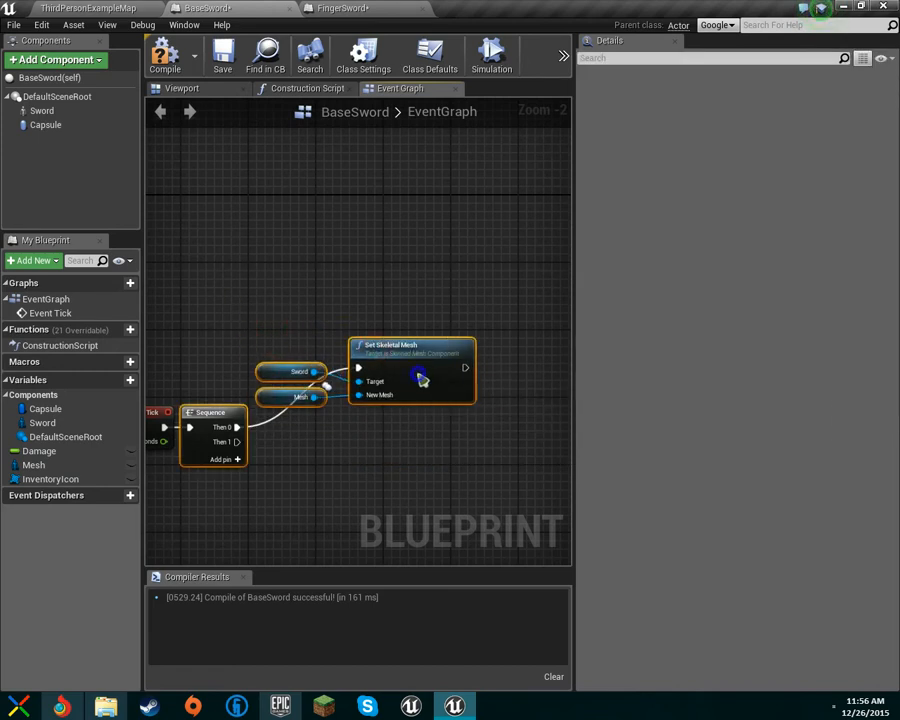
left_click_drag(271, 291, 478, 421)
right_click(437, 369)
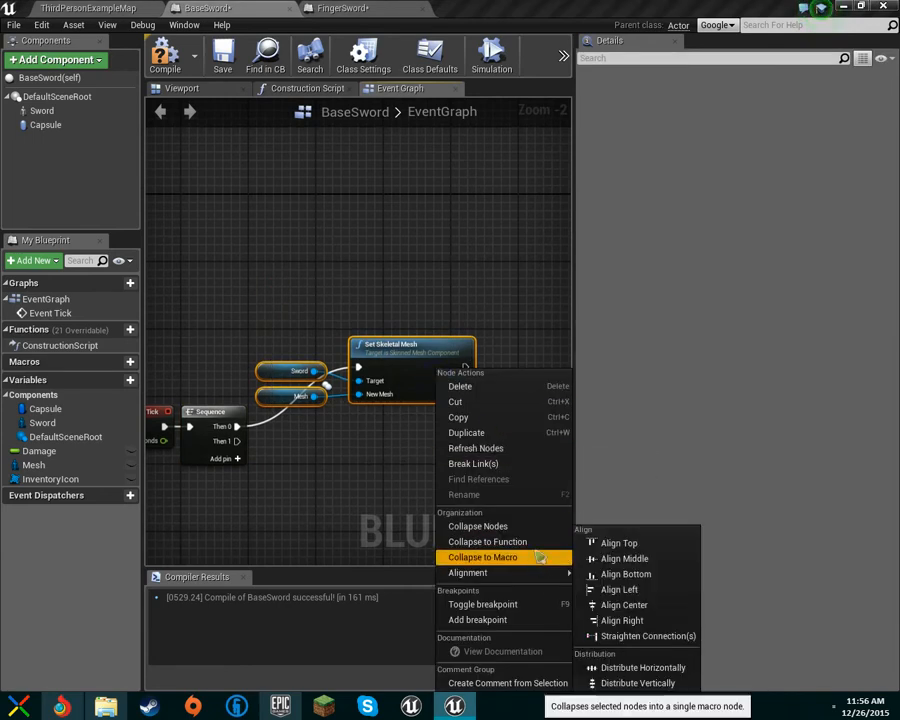
left_click(512, 526)
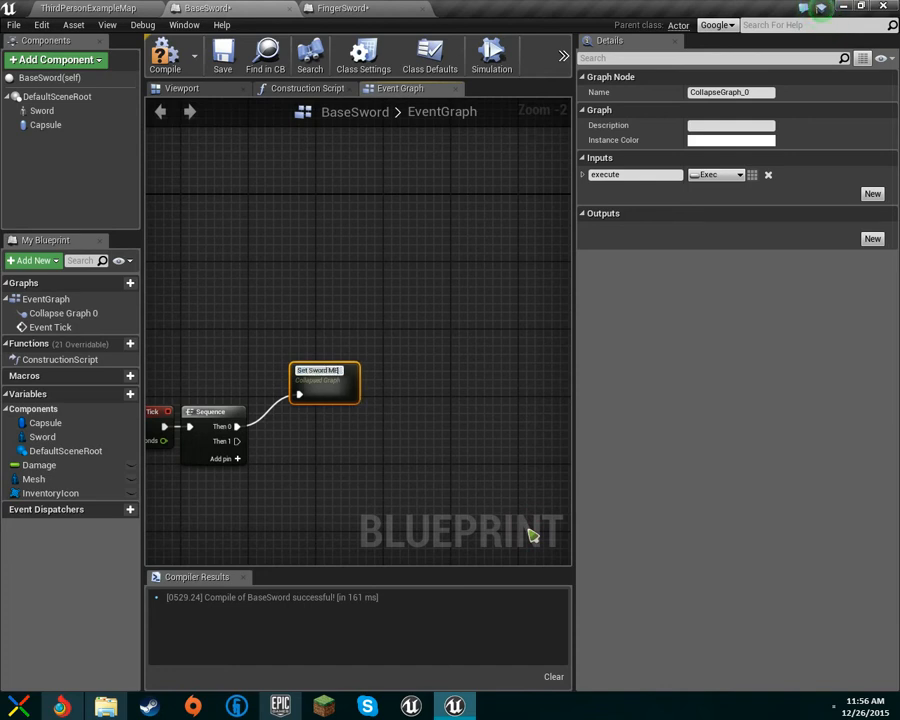
type("Set Sword Mesh")
key("Return")
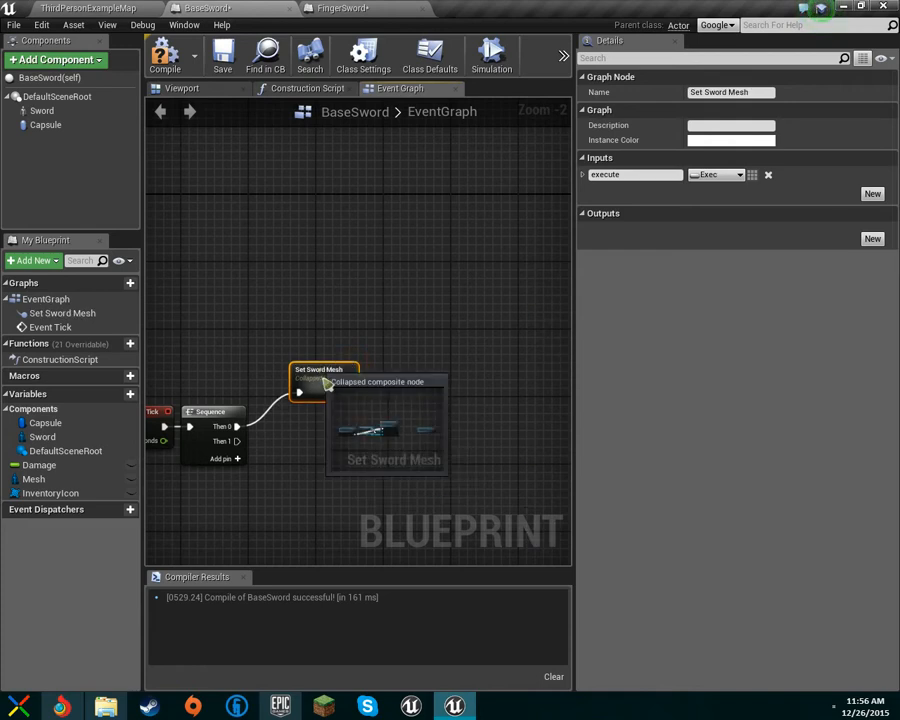
Step: Place the Set Sword Mesh collapsed graph node directly beside the Sequence node, level with its Then 0 output
left_click_drag(326, 386, 294, 420)
left_click(438, 388)
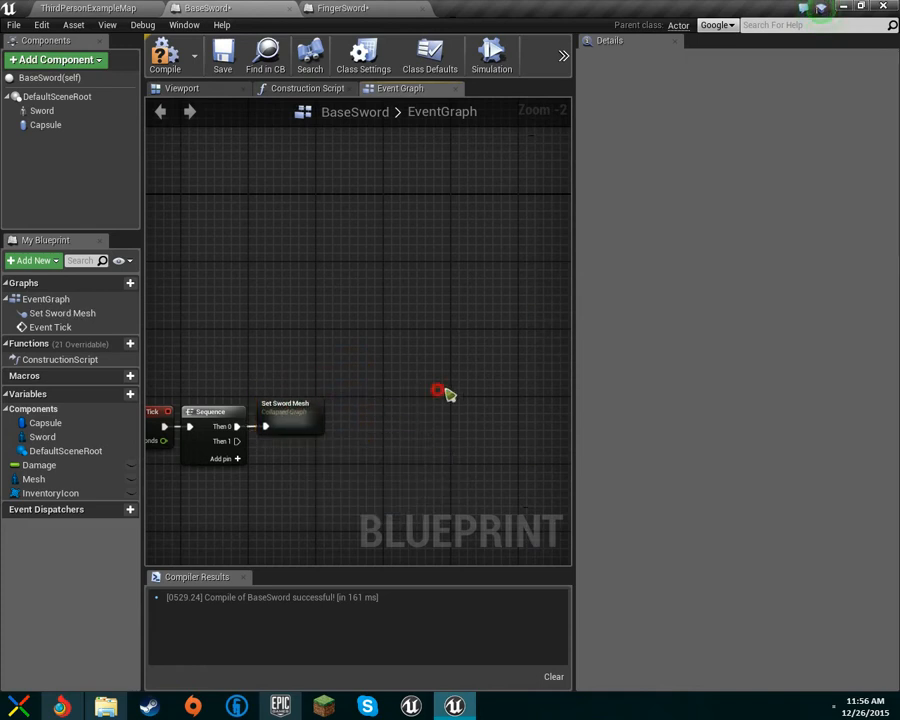
Step: Close the FingerSword Blueprint, reopen it in the full Blueprint editor and show its 3D preview
left_click(340, 8)
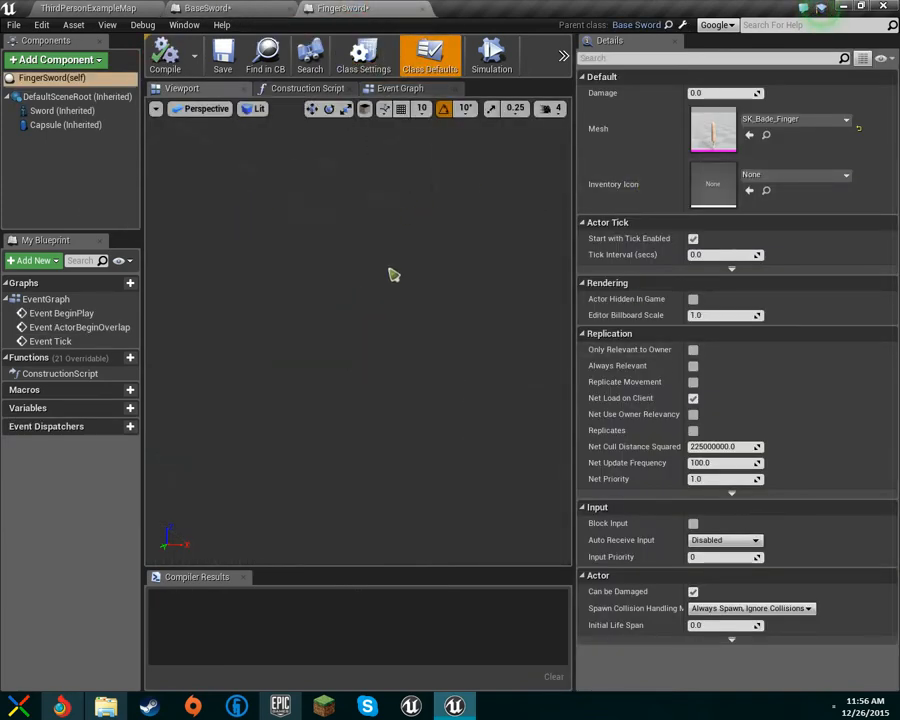
left_click(424, 11)
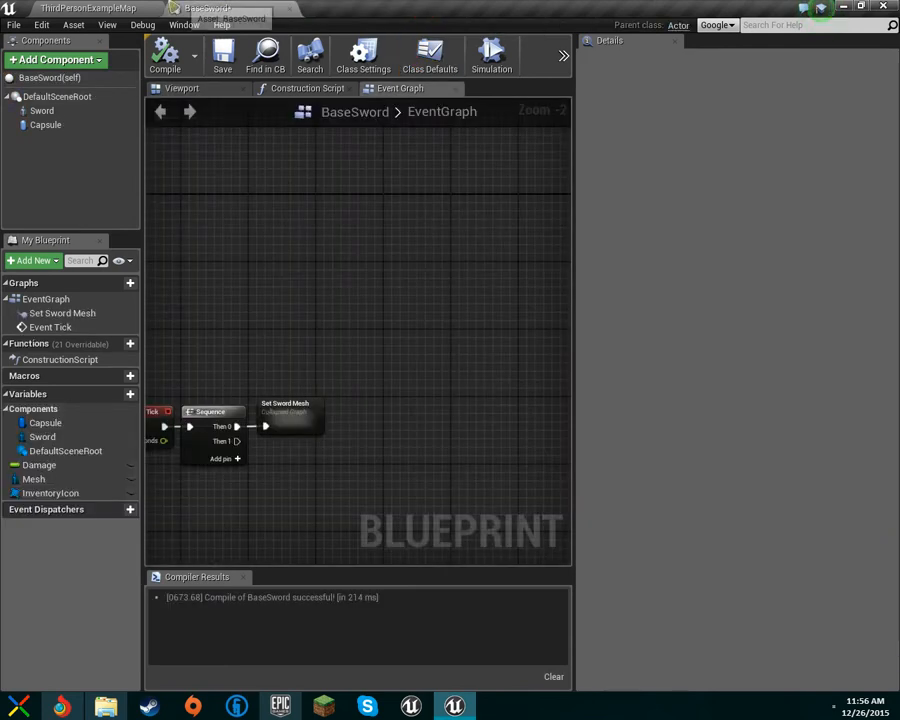
left_click(90, 8)
double_click(301, 560)
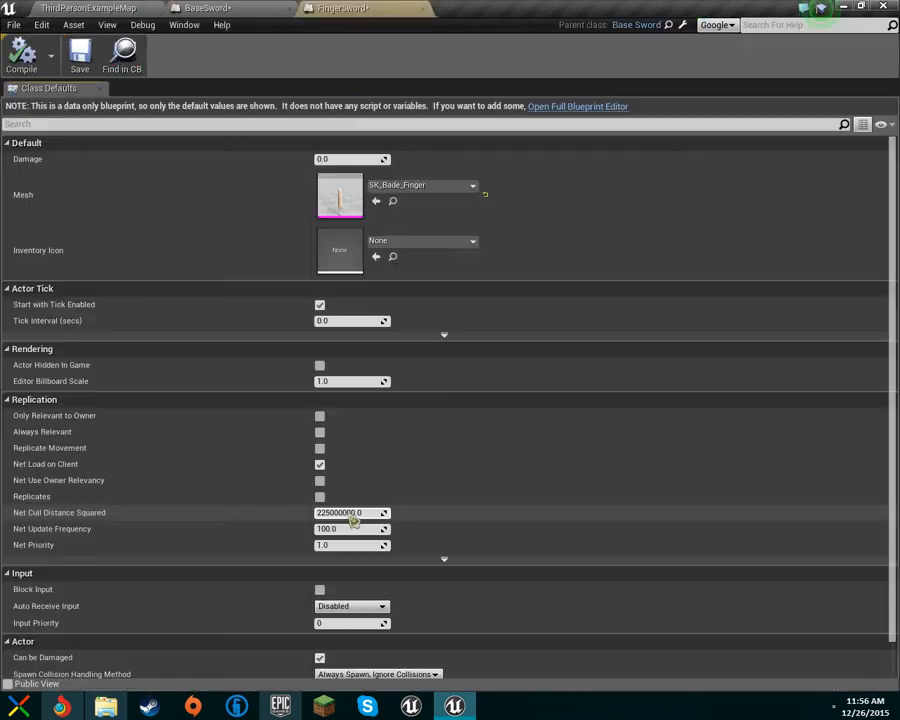
left_click(590, 105)
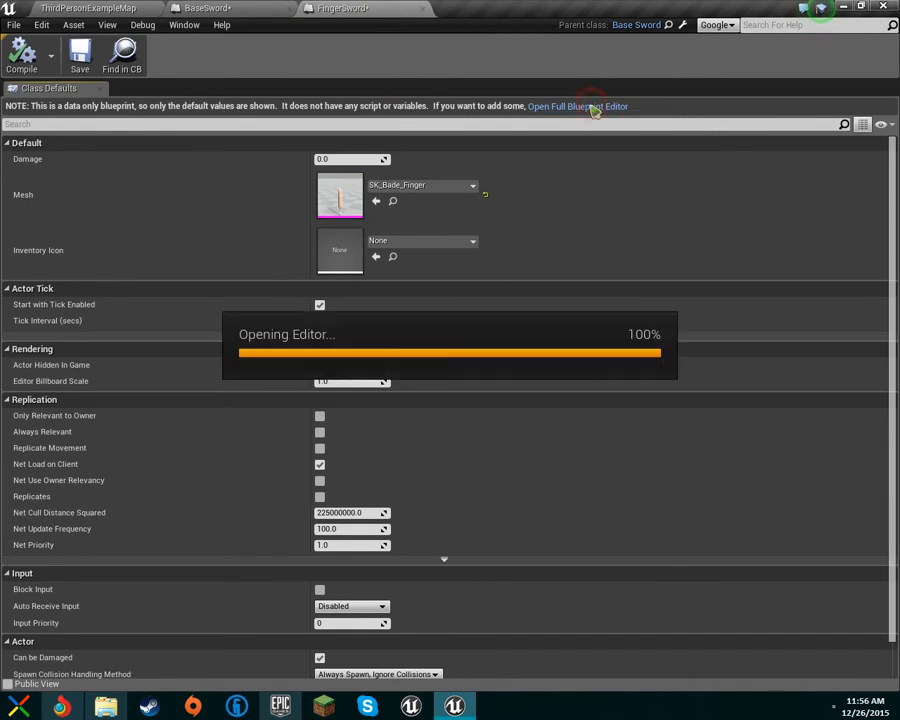
left_click(180, 88)
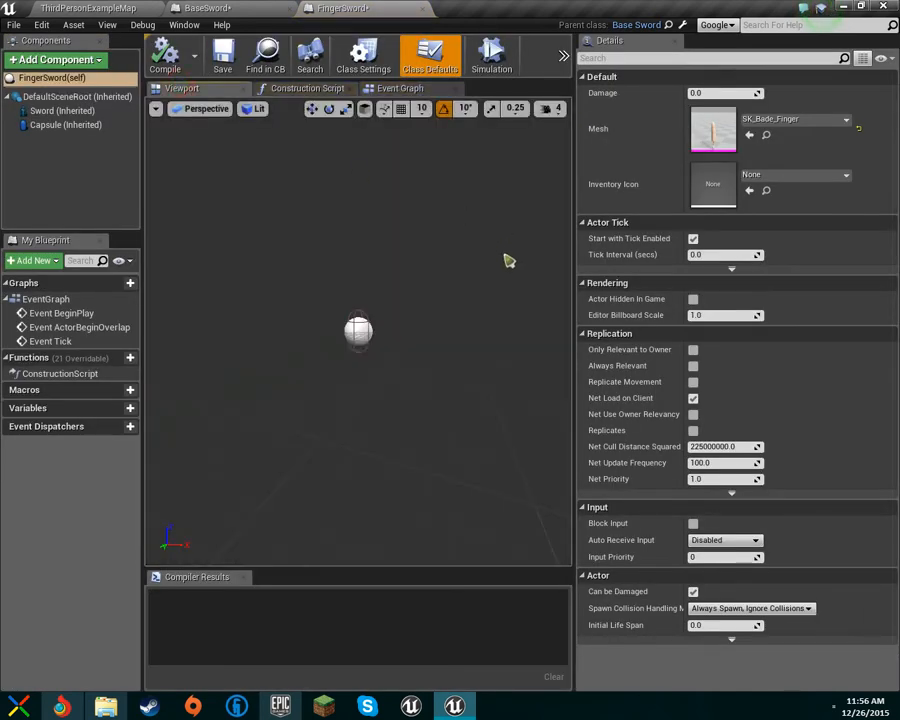
Step: Assign SK_Bade_Finger as the skeletal mesh of FingerSword's inherited Sword component
left_click(84, 110)
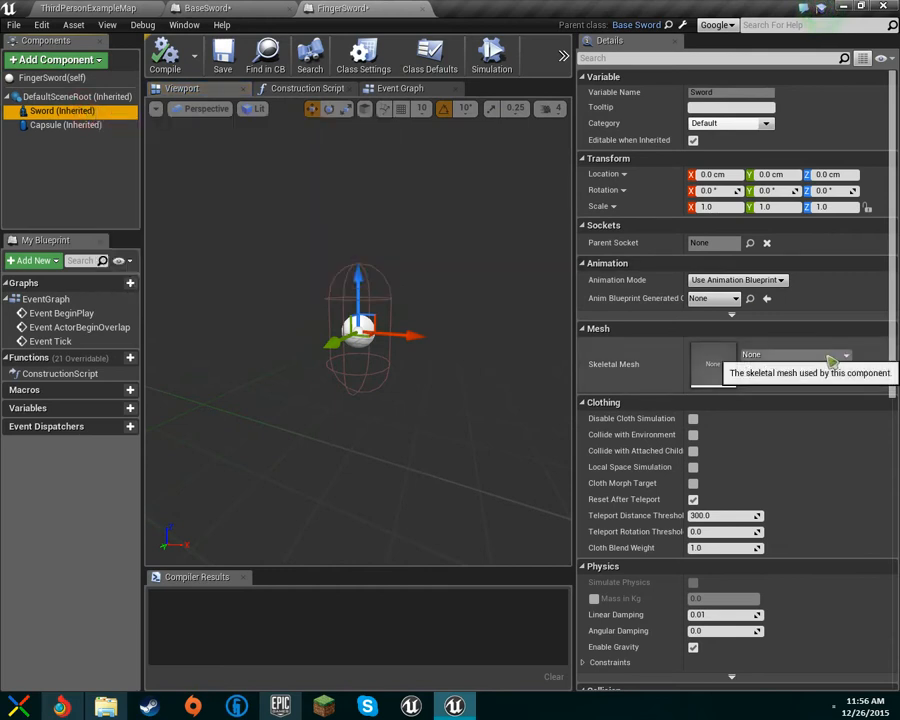
left_click(790, 355)
type("s")
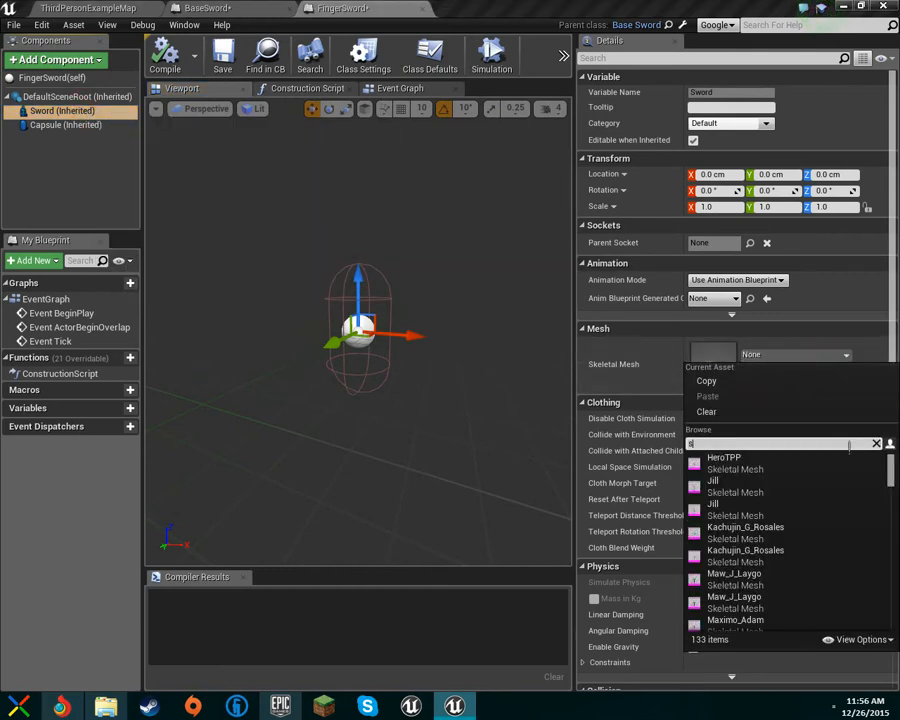
type("word")
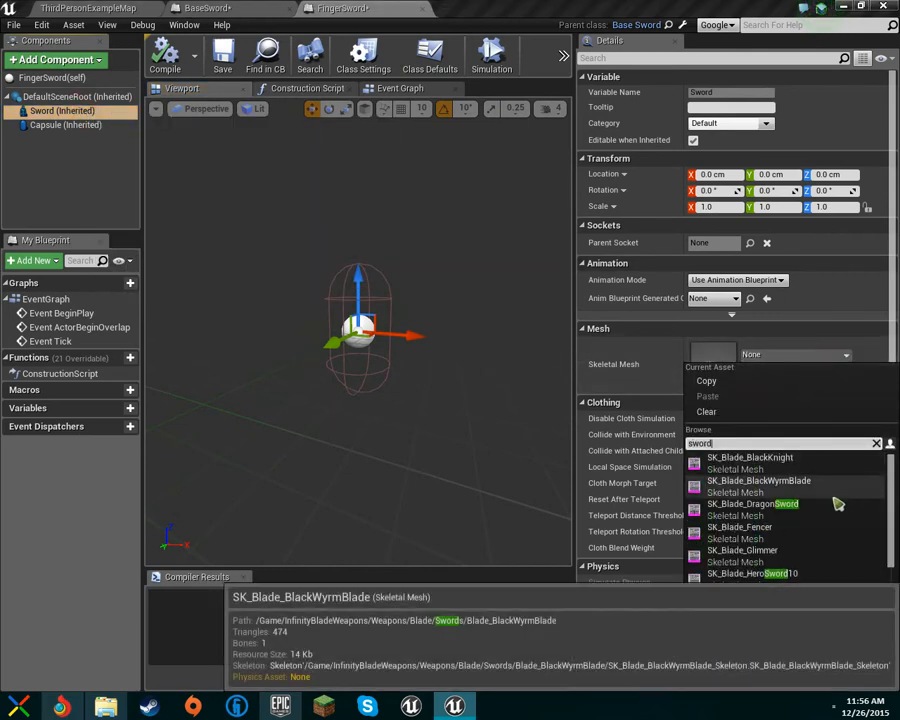
type("finger")
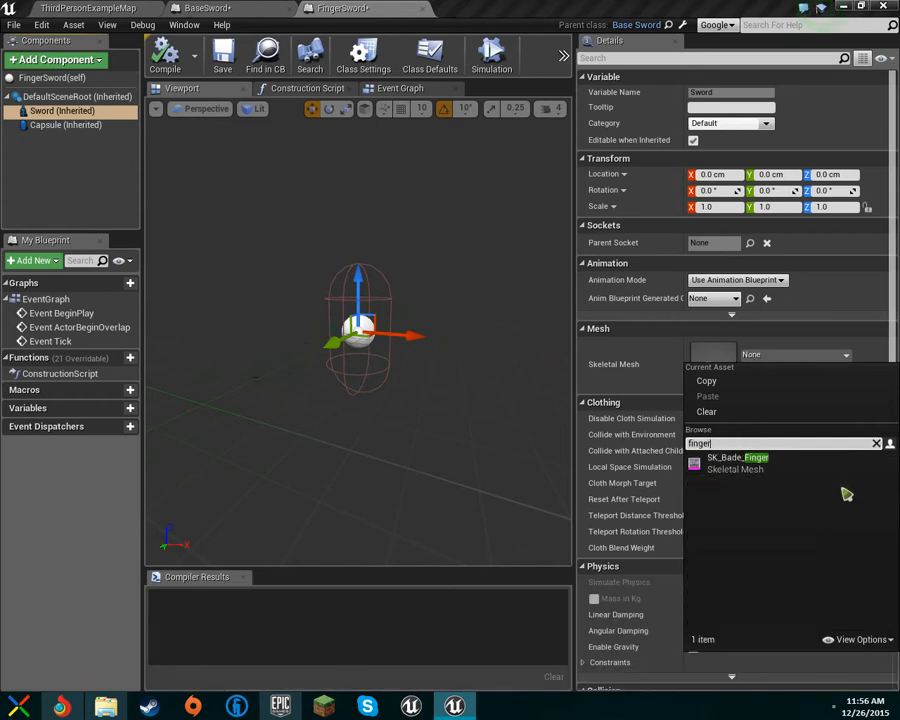
key("Return")
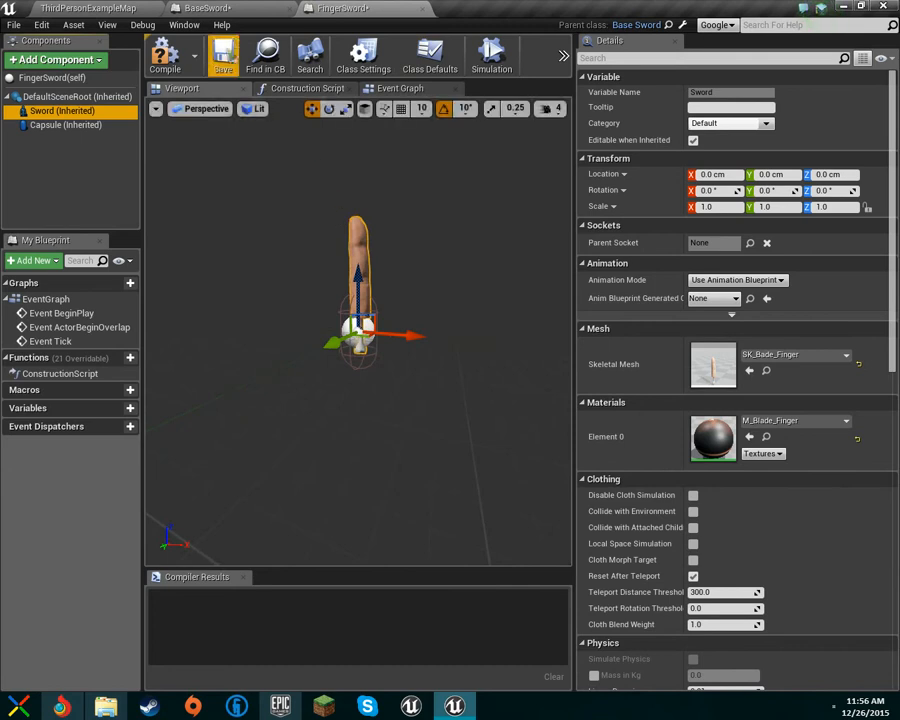
Step: Compare the Sword component's preview in BaseSword and FingerSword, and compile both Blueprints
left_click(206, 8)
left_click(104, 113)
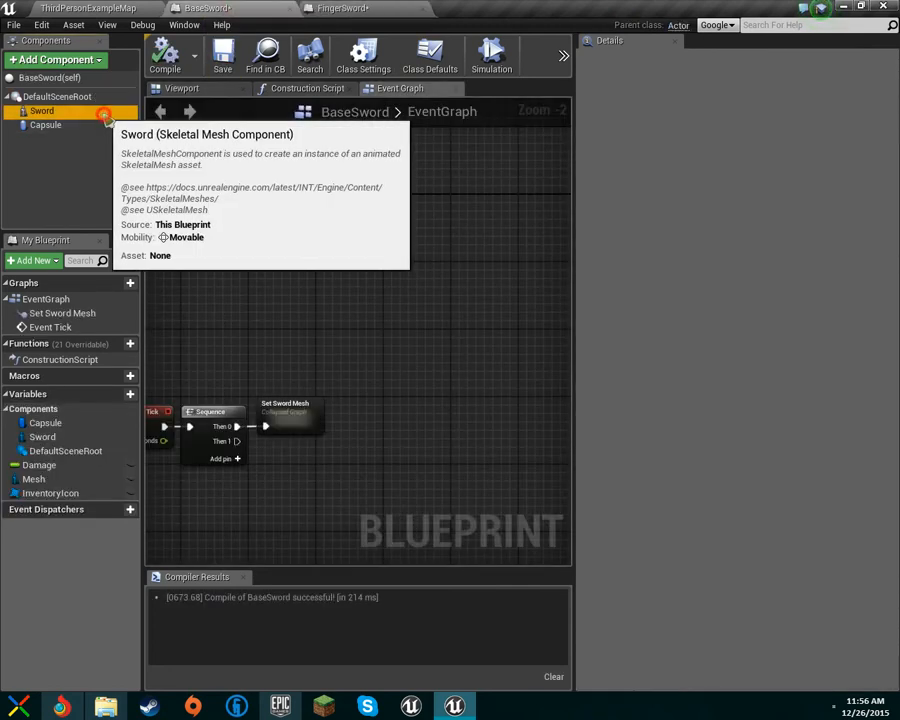
left_click(200, 90)
left_click(400, 8)
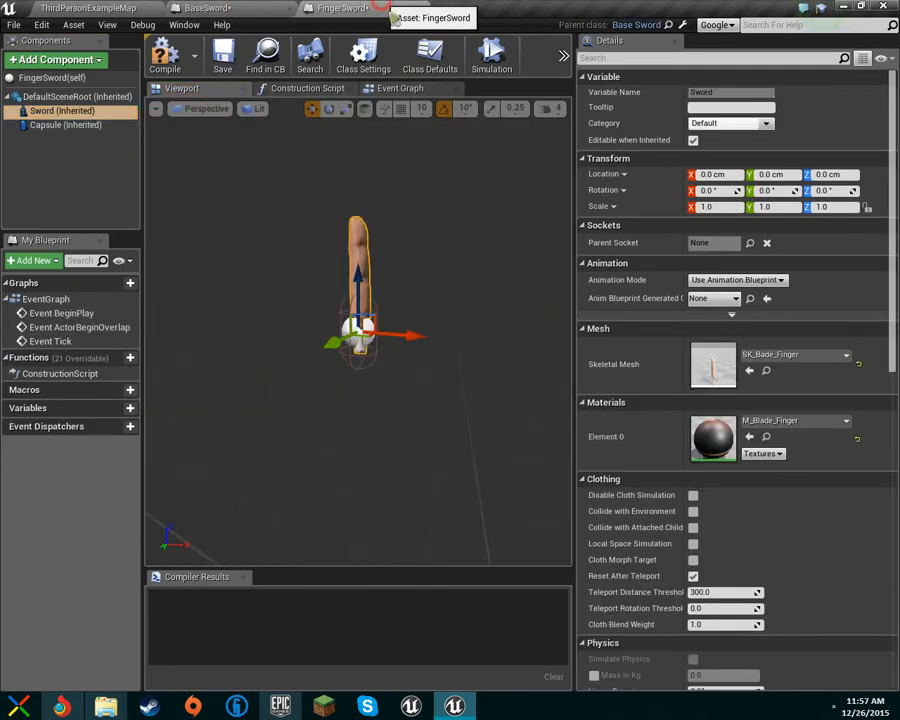
mouse_move(462, 281)
right_mouse_down()
mouse_move(410, 270)
mouse_move(470, 280)
right_mouse_up()
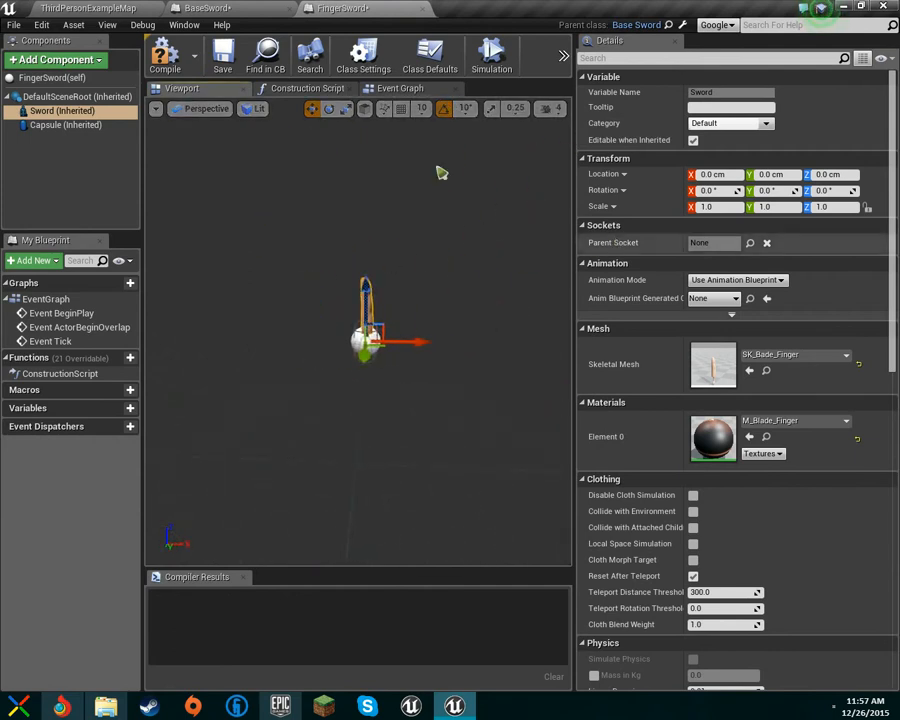
left_click(165, 55)
left_click(207, 8)
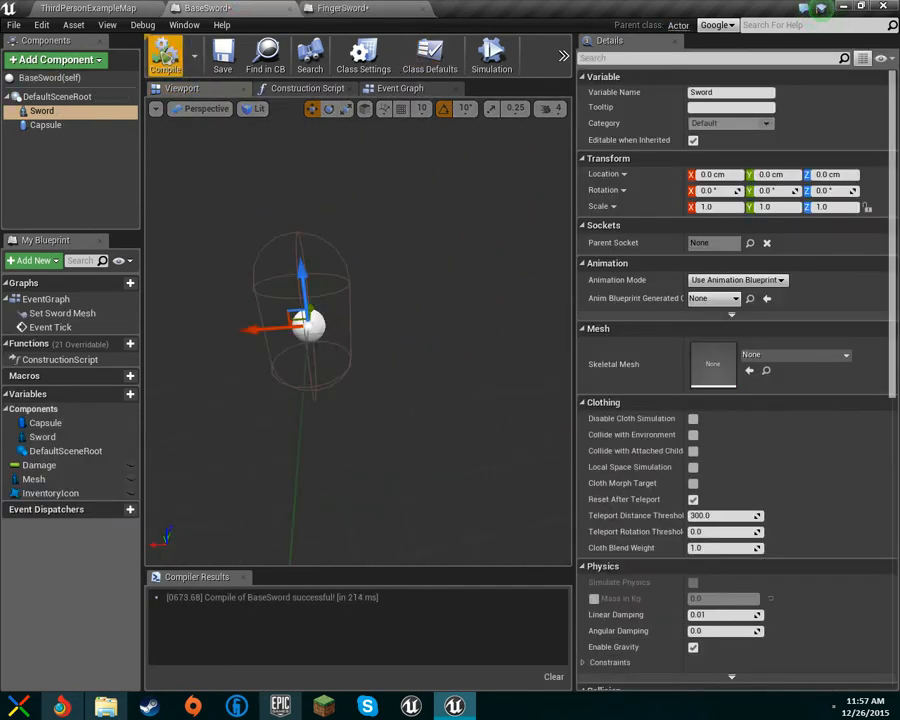
left_click(165, 55)
left_click(355, 8)
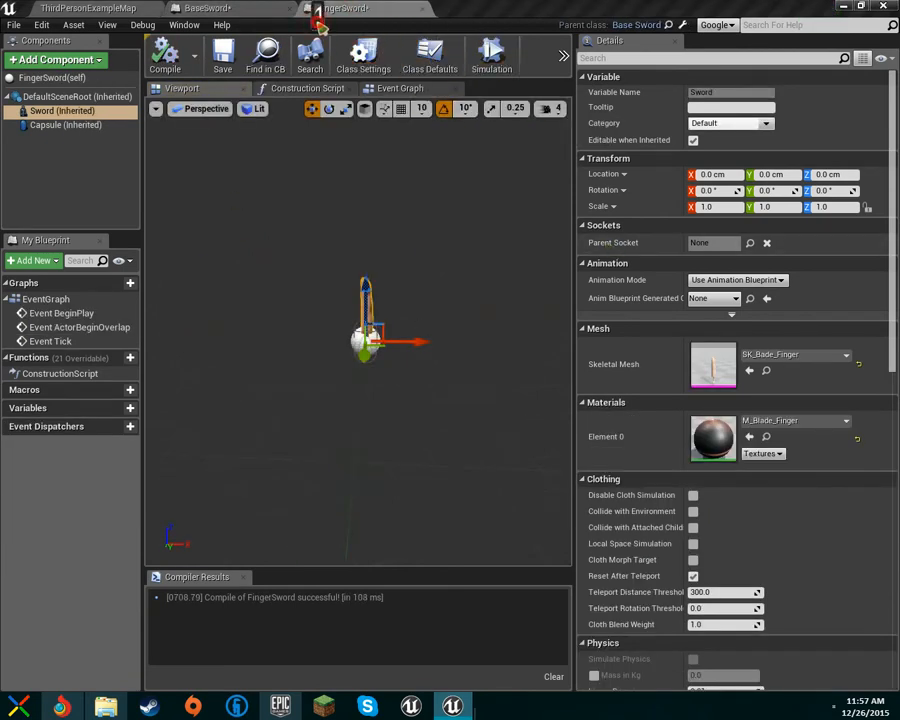
Step: Show FingerSword's class defaults to check its Damage, Mesh and Inventory Icon variables
left_click_drag(317, 18, 316, 24)
left_click_drag(136, 6, 360, 6)
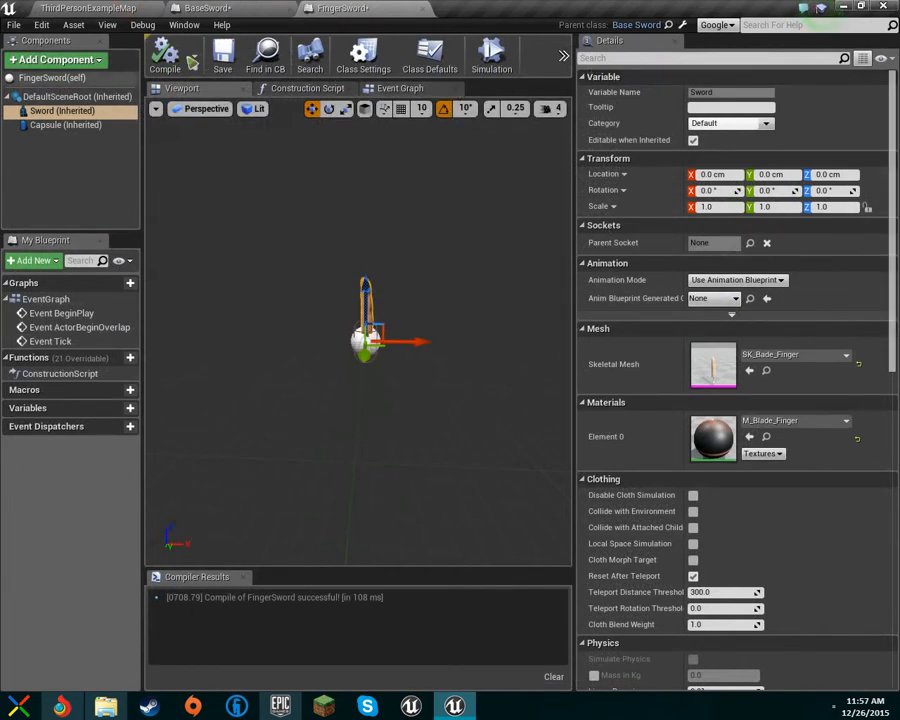
left_click(430, 57)
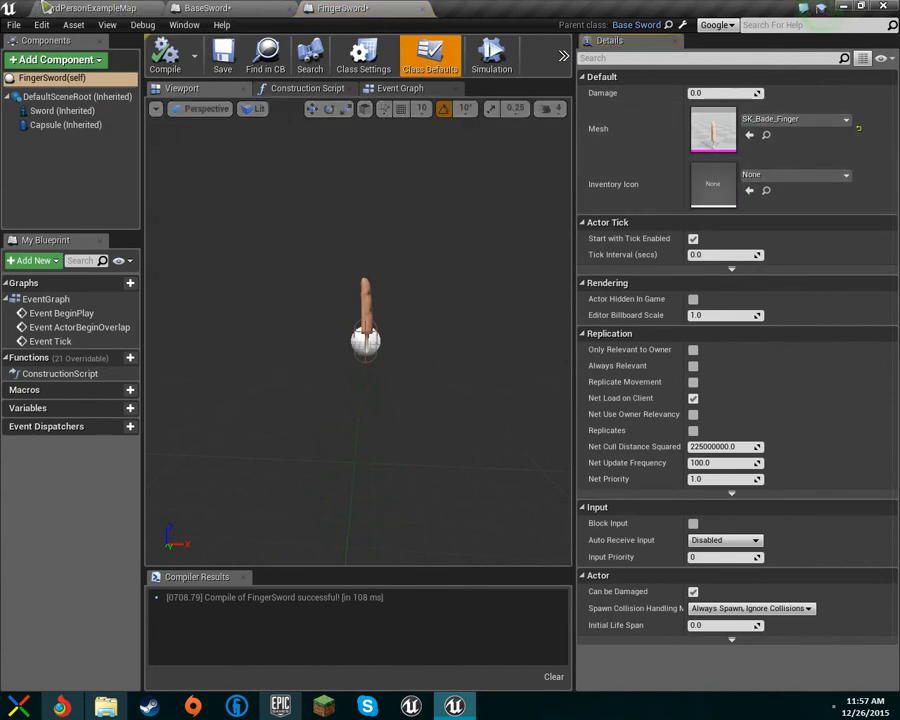
Step: Open the RPG_Bro Blueprint from the project's Player content folder and save all modified assets
left_click(46, 8)
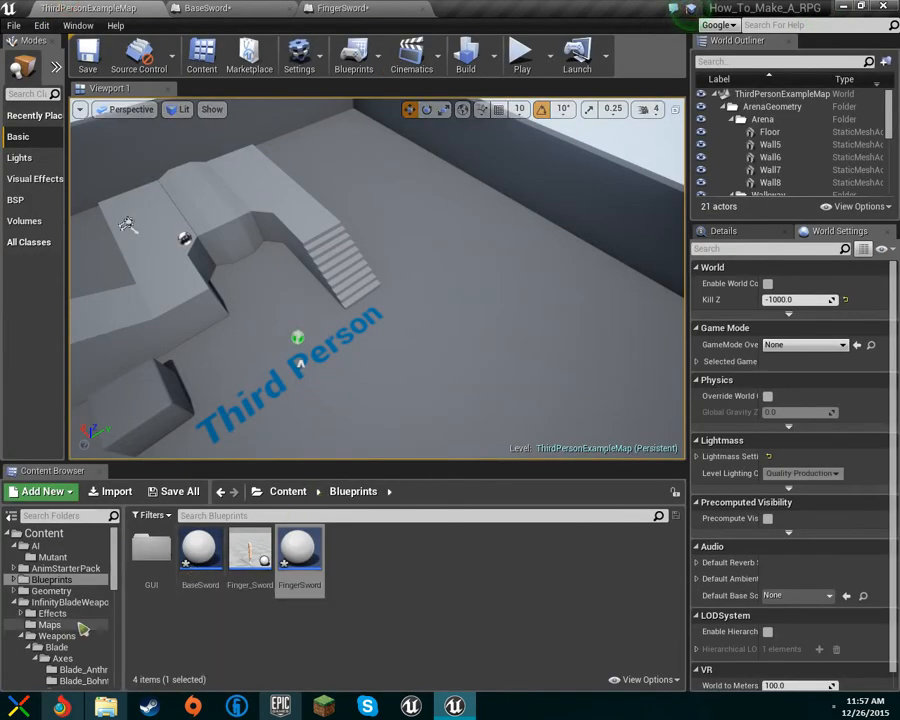
left_click(21, 636)
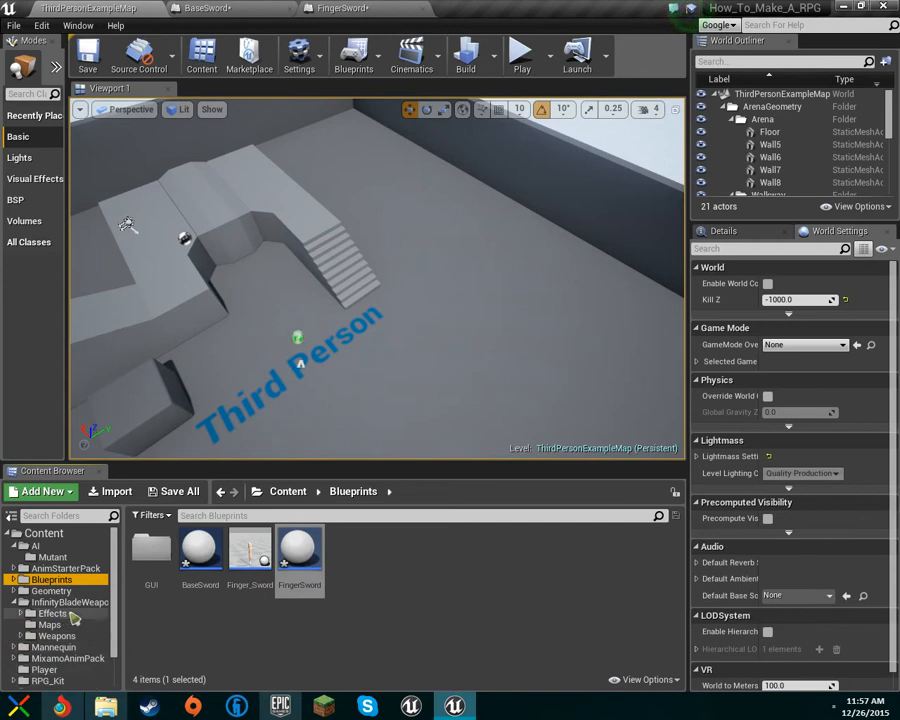
scroll(74, 617, "down", 3)
left_click(24, 560)
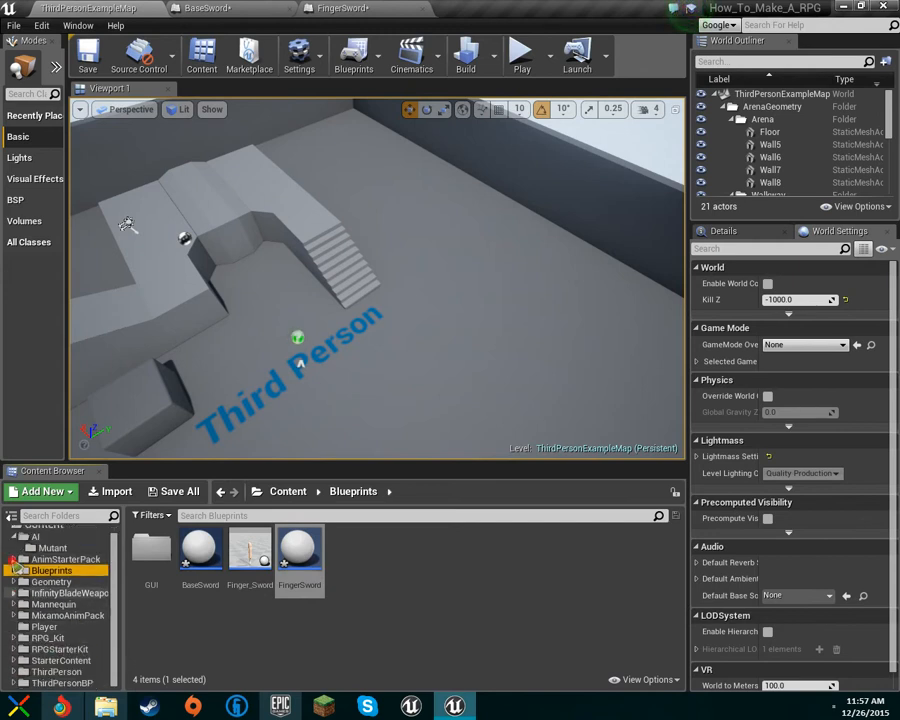
left_click(45, 626)
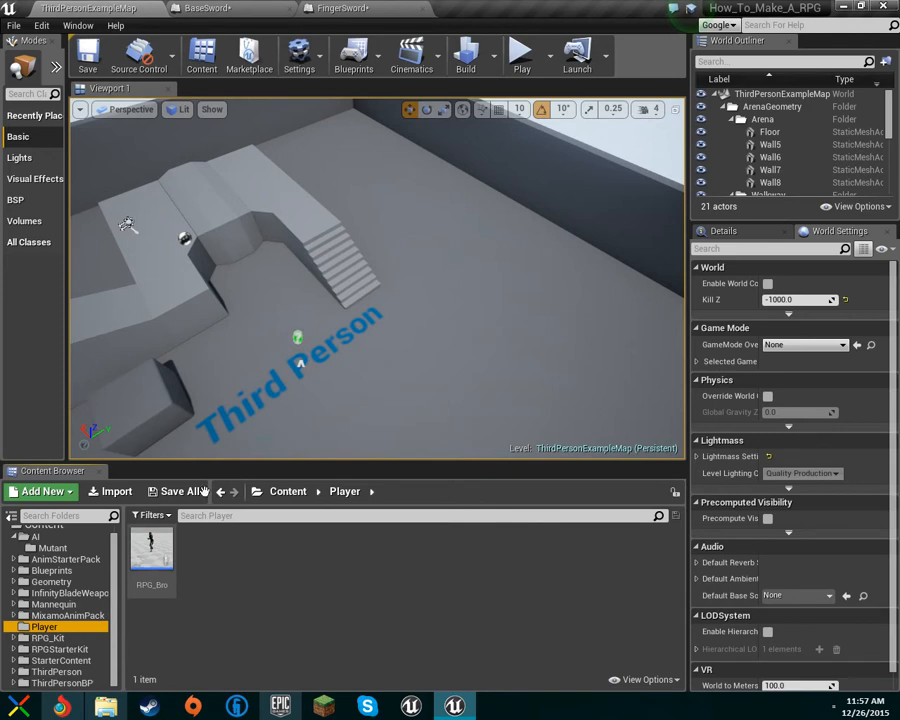
left_click(833, 708)
left_click(478, 524)
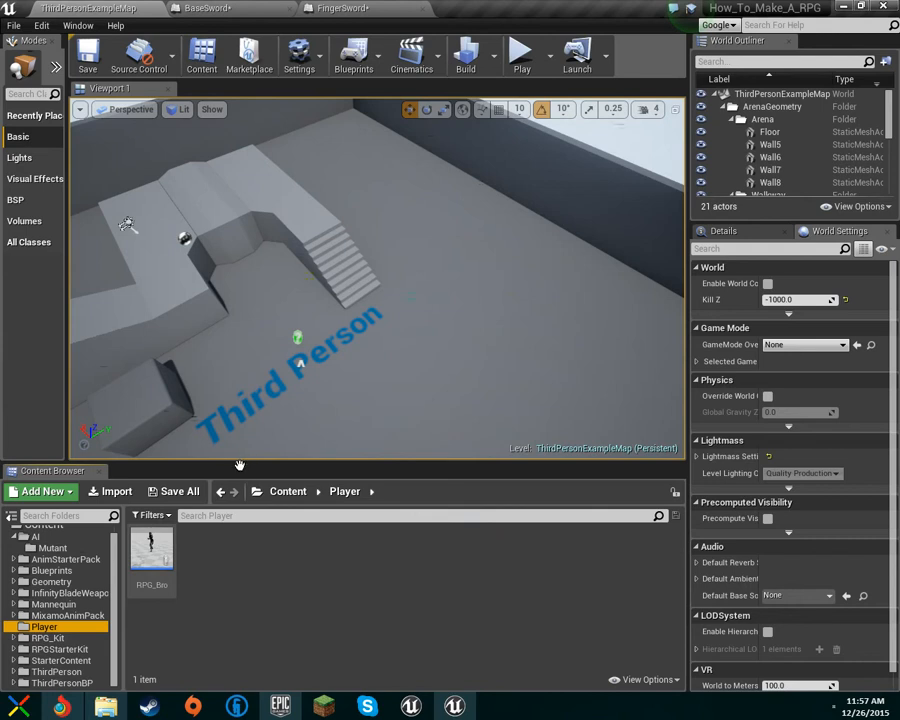
double_click(152, 550)
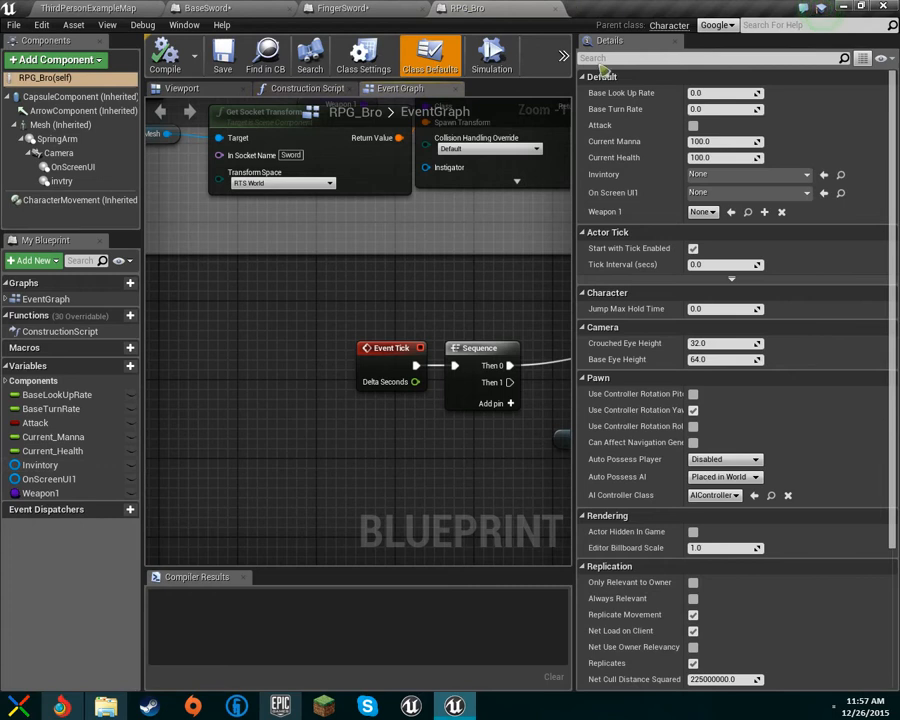
key("ctrl+shift+s")
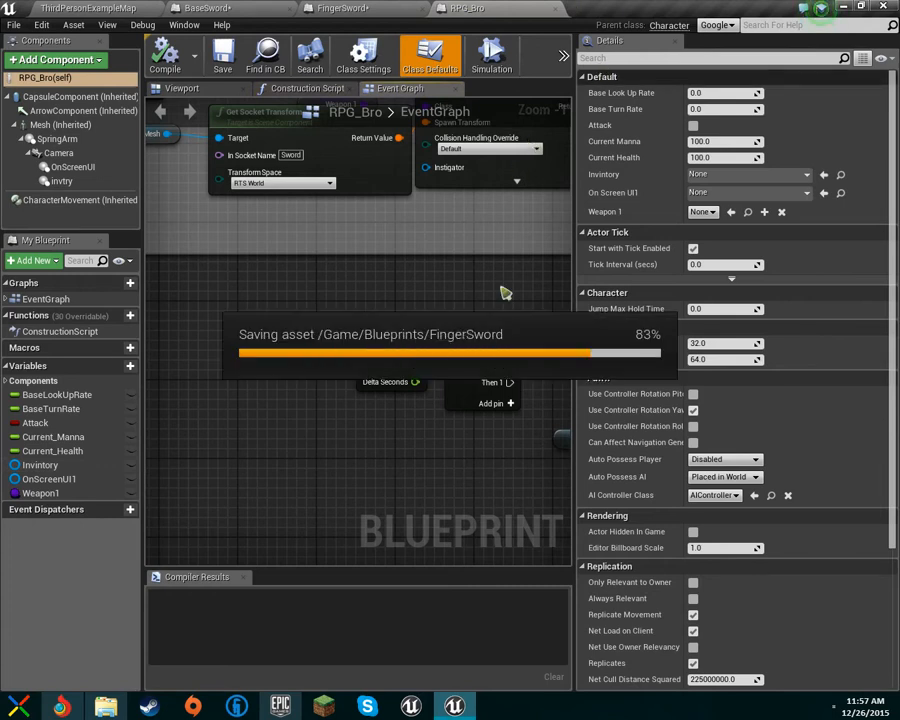
Step: Change the type of the Weapon1 variable near RPG_Bro's SpawnActor node to a Base Sword reference
right_click_drag(447, 313, 377, 318)
scroll(377, 318, "down", 2)
right_click_drag(387, 233, 455, 440)
scroll(460, 333, "down", 1)
scroll(454, 439, "up", 3)
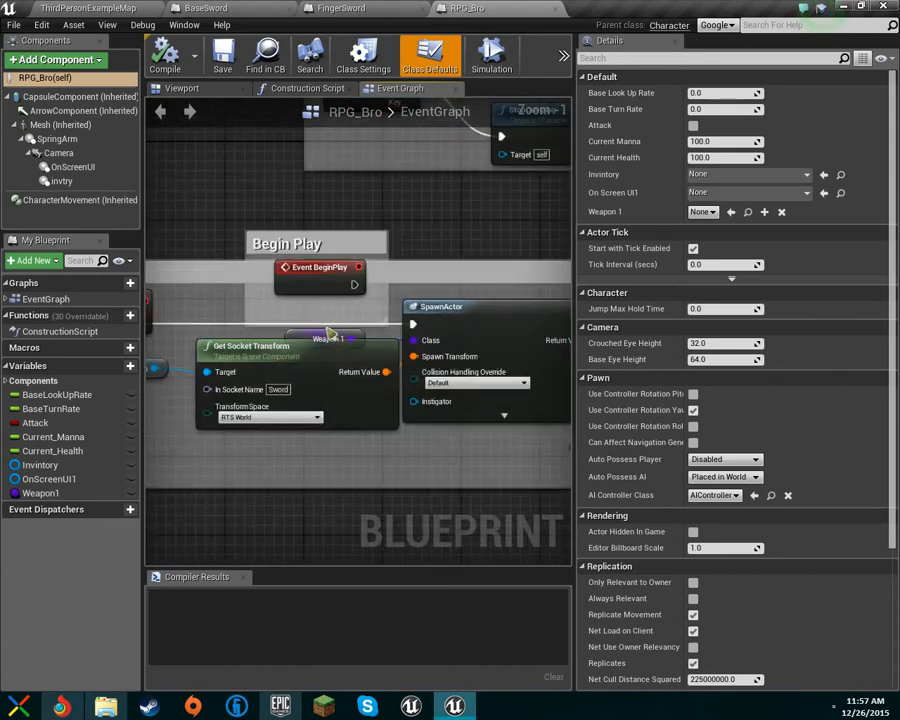
left_click(291, 340)
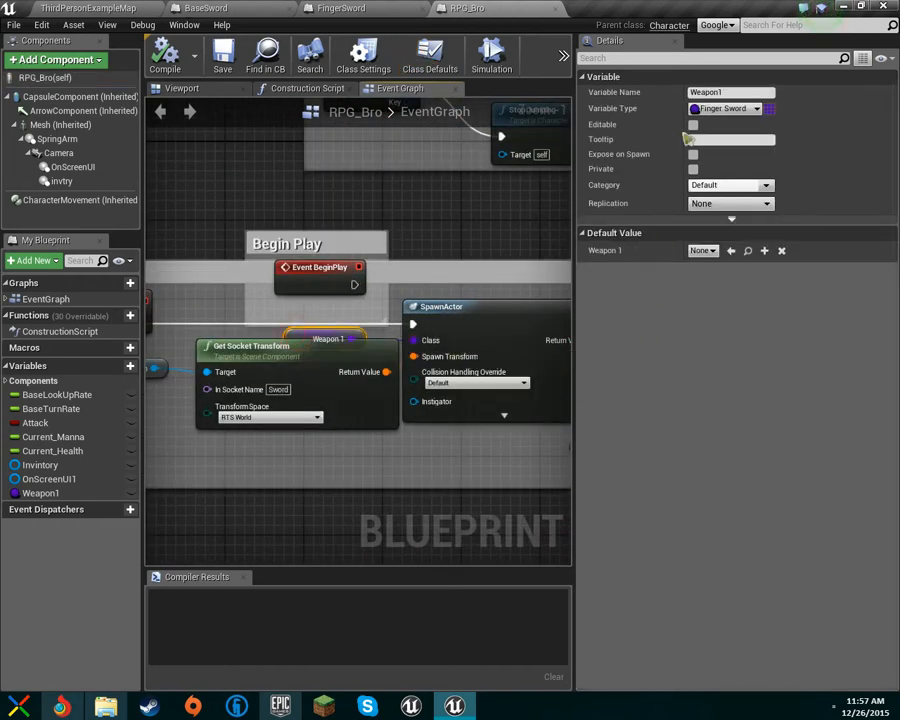
left_click(725, 112)
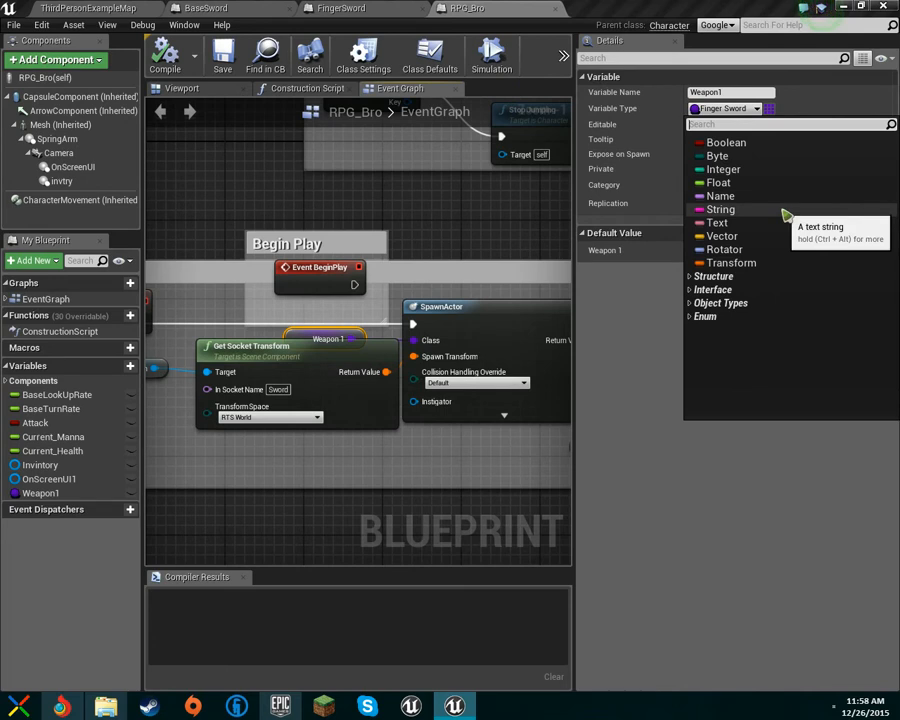
type("base")
mouse_move(786, 213)
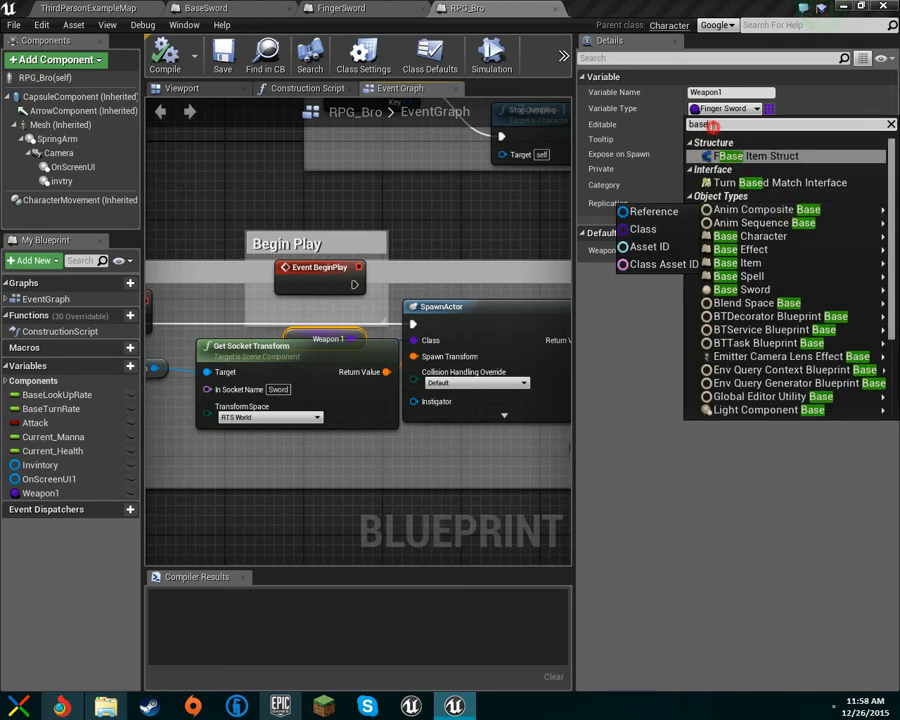
type("s")
left_click(781, 168)
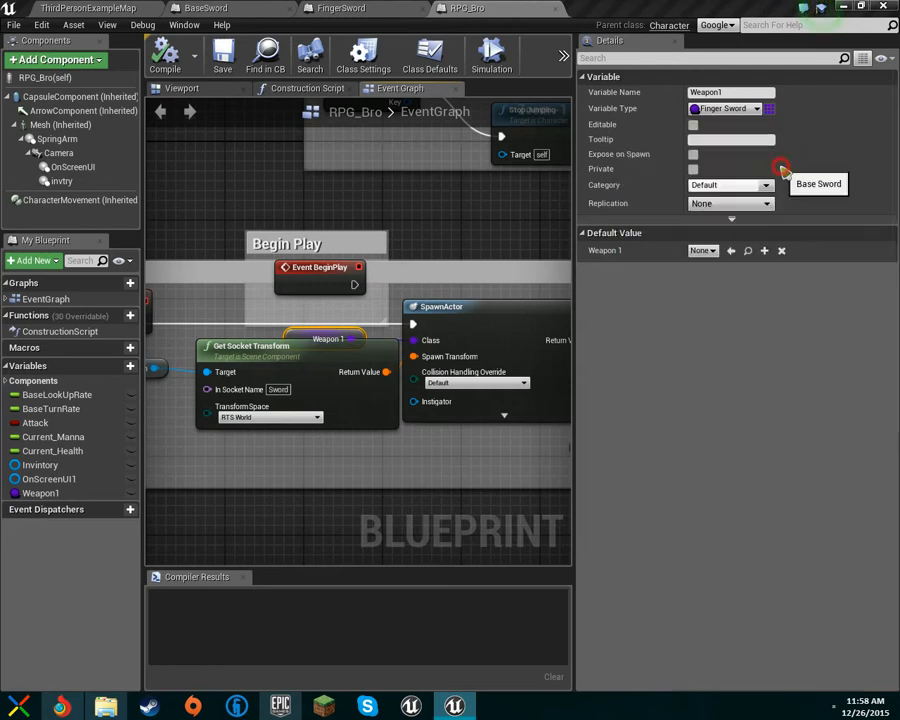
left_click(470, 385)
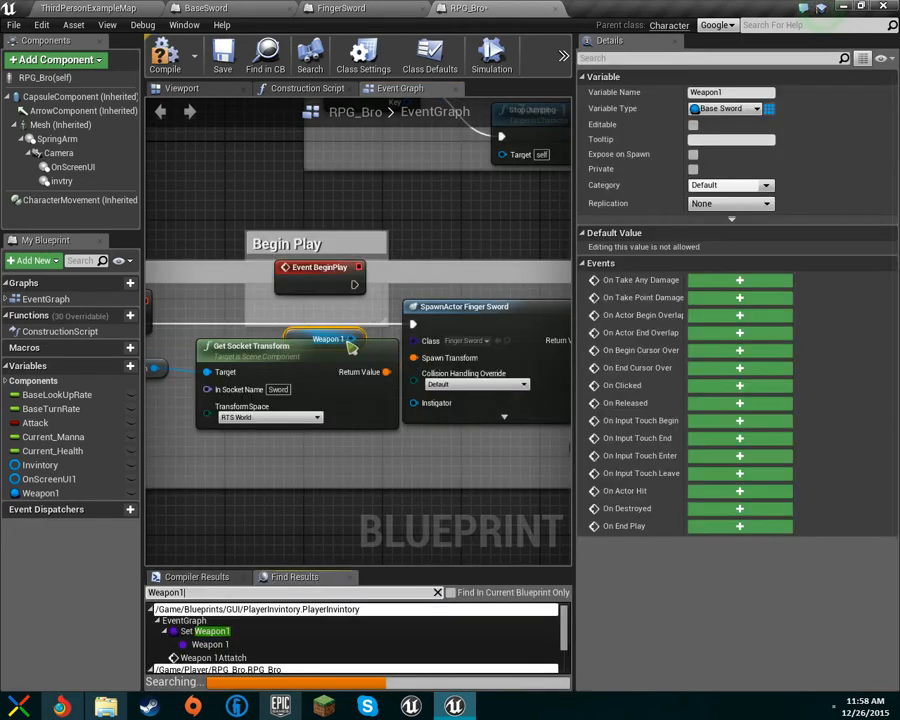
Step: Change the Weapon1 variable's type to a Base Sword class and connect it to the SpawnActor node's Class input
left_click(722, 108)
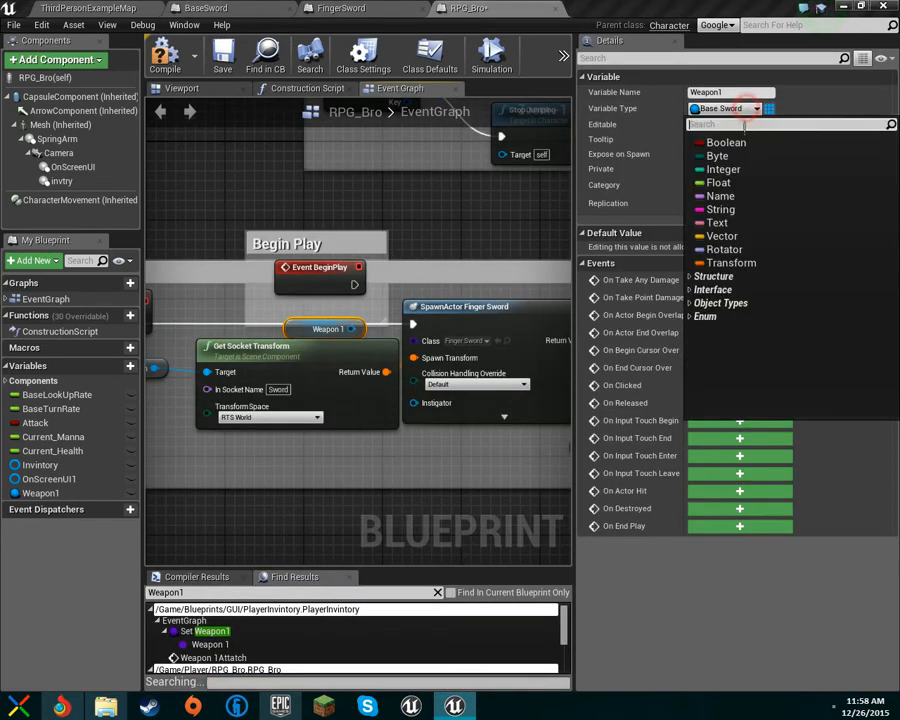
type("base")
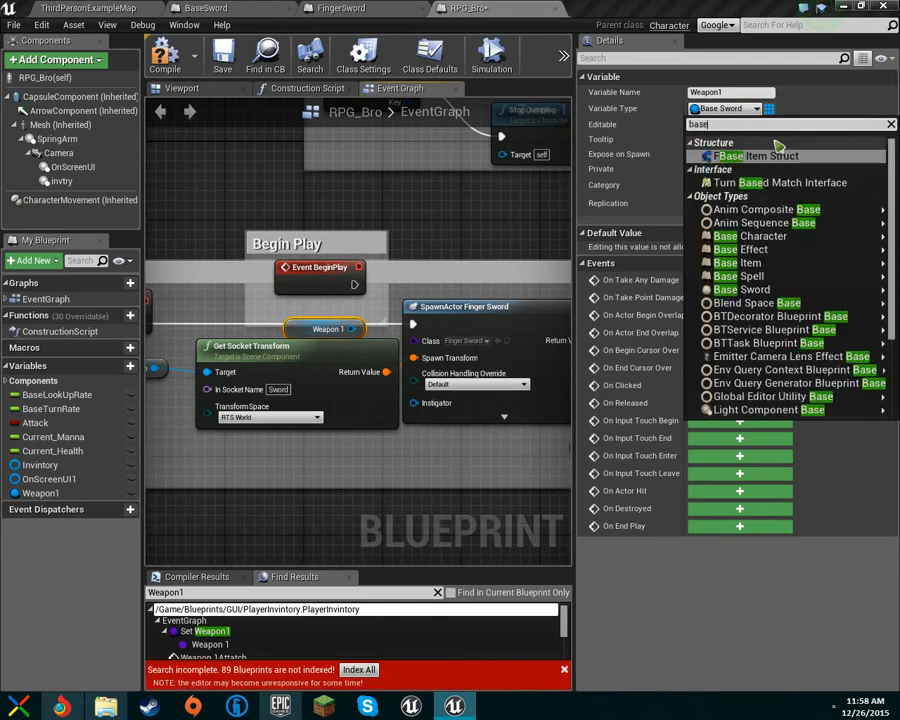
type("sw")
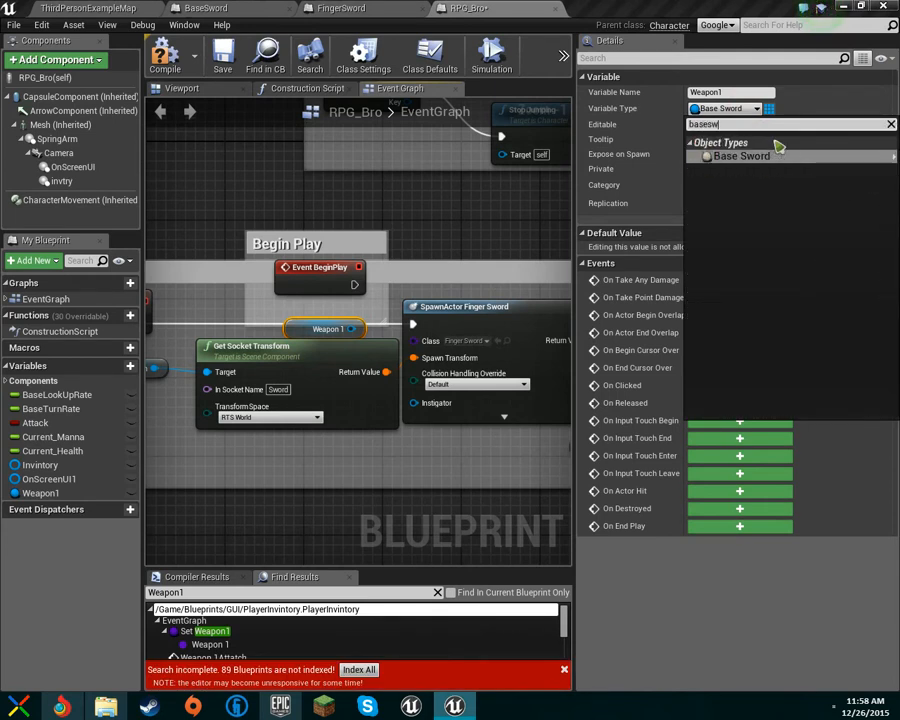
mouse_move(778, 150)
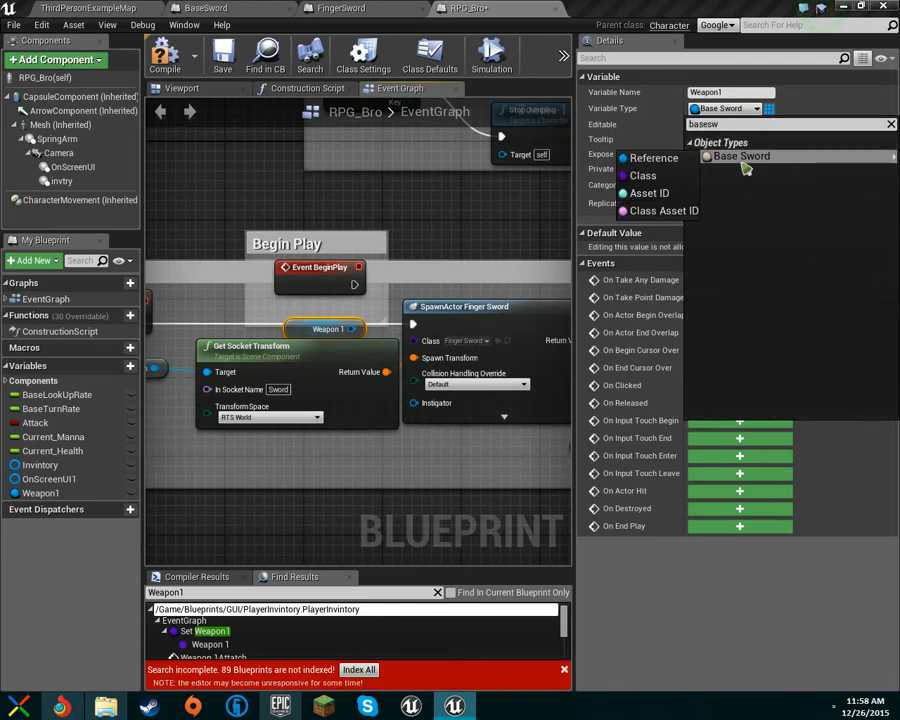
left_click(680, 175)
left_click(458, 384)
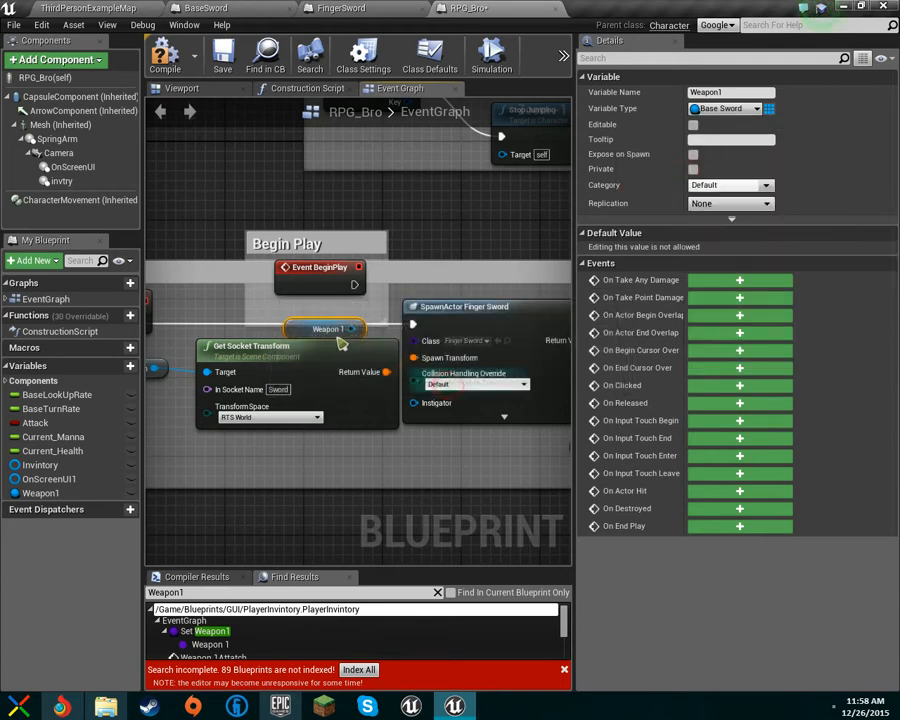
left_click_drag(363, 329, 428, 338)
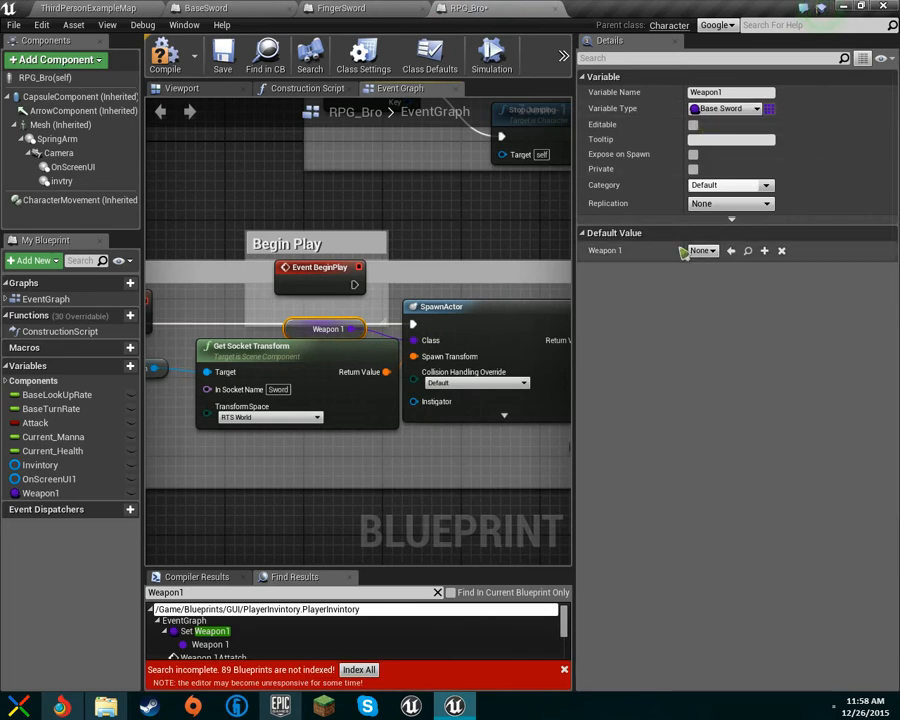
Step: Check the default value choices for Weapon1, compile RPG_Bro and go to the node behind the Target error
left_click(714, 254)
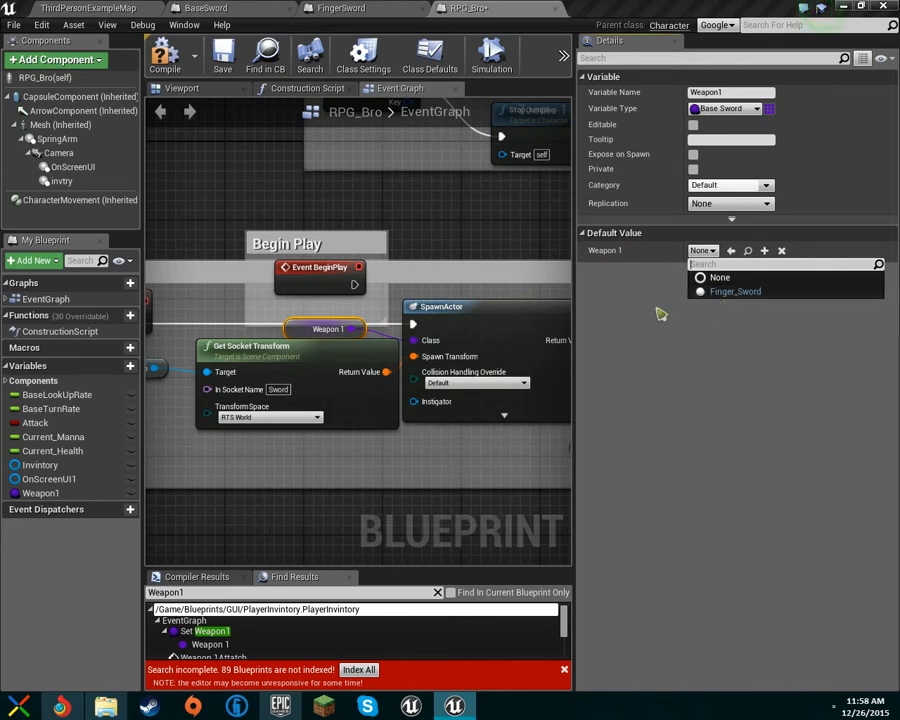
left_click(313, 335)
left_click_drag(297, 331, 298, 341)
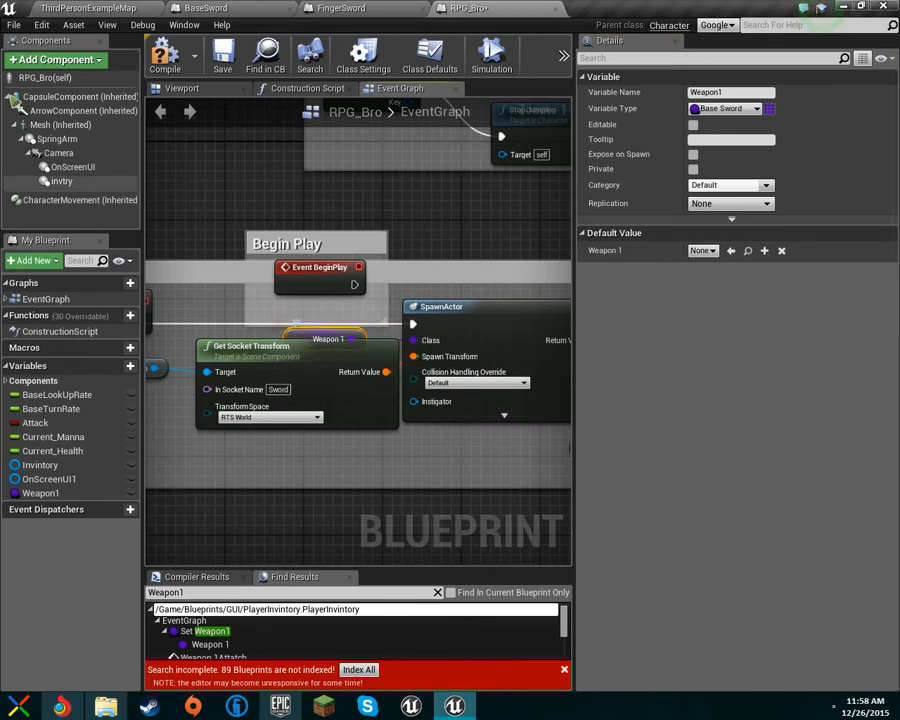
left_click(165, 55)
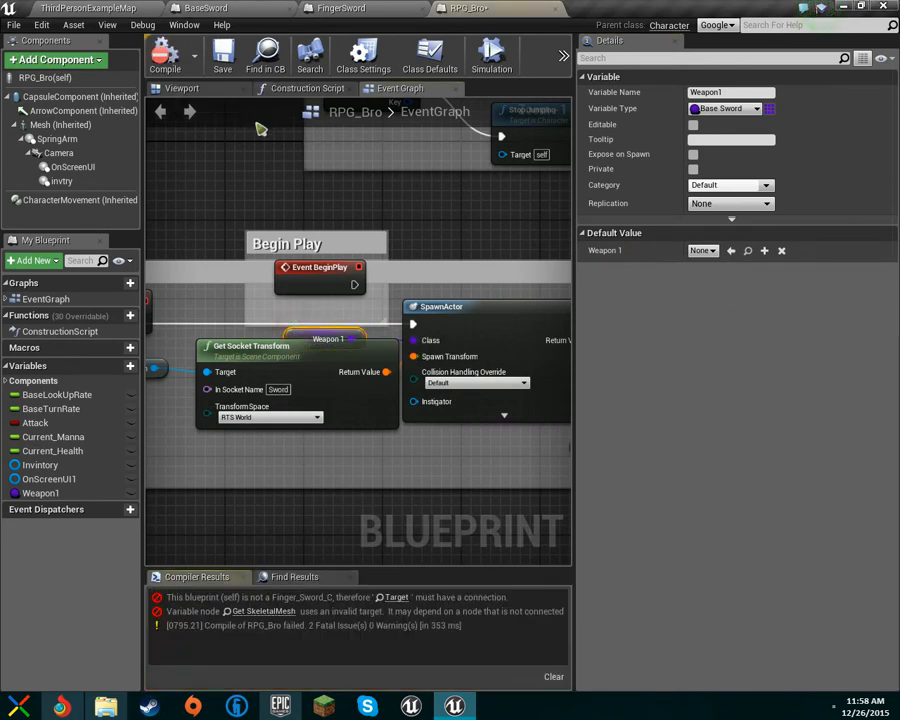
left_click(392, 601)
left_click(395, 597)
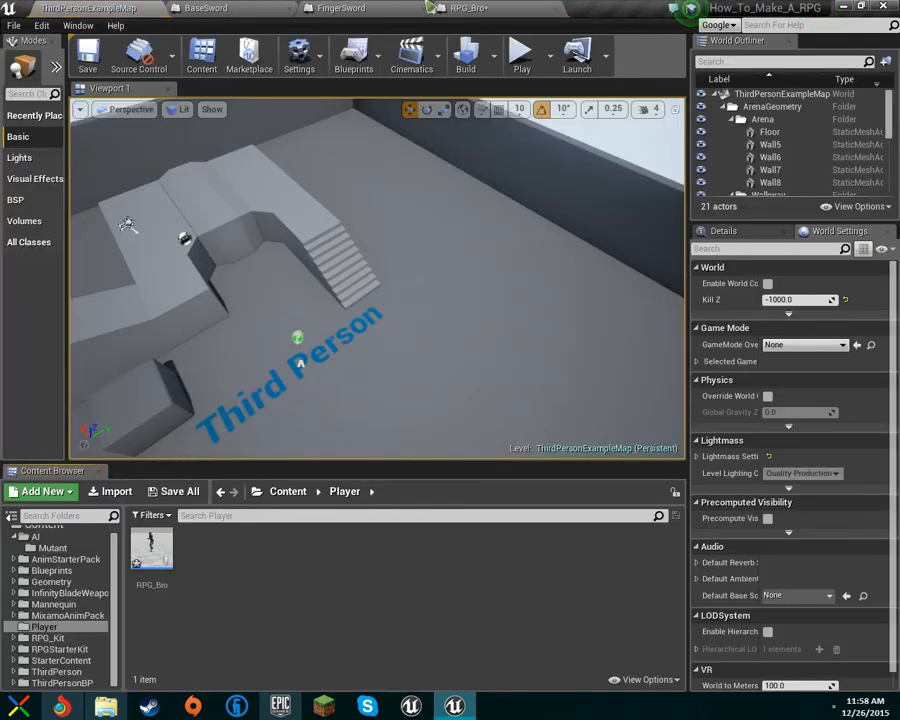
left_click(382, 6)
left_click(460, 7)
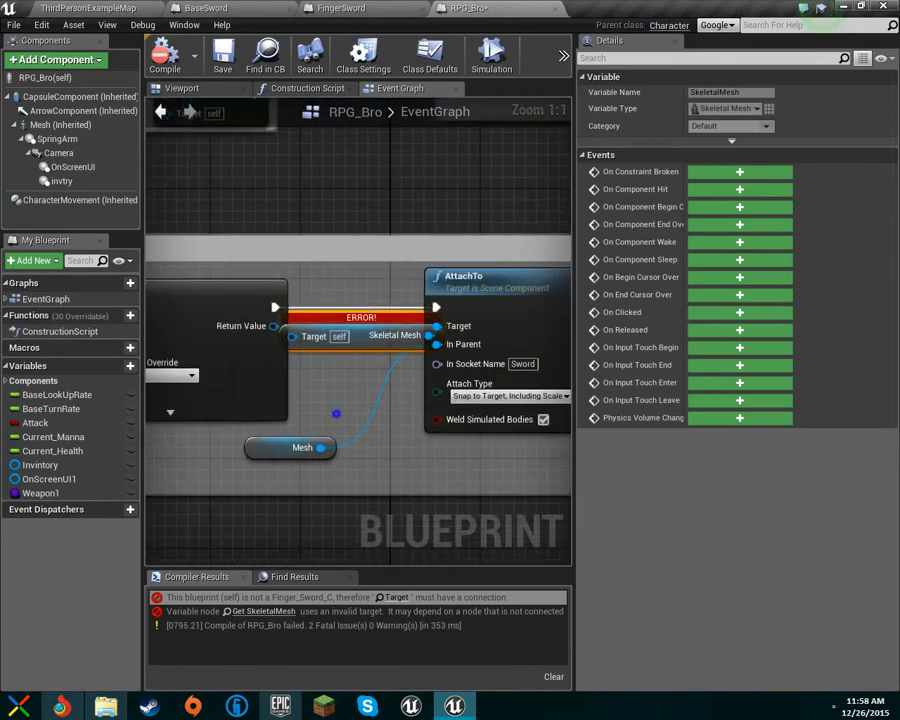
Step: Replace the faulty Skeletal Mesh node with the spawned sword's Default Scene Root, linking SpawnActor's Return Value to AttachTo's Target
scroll(410, 390, "down", 2)
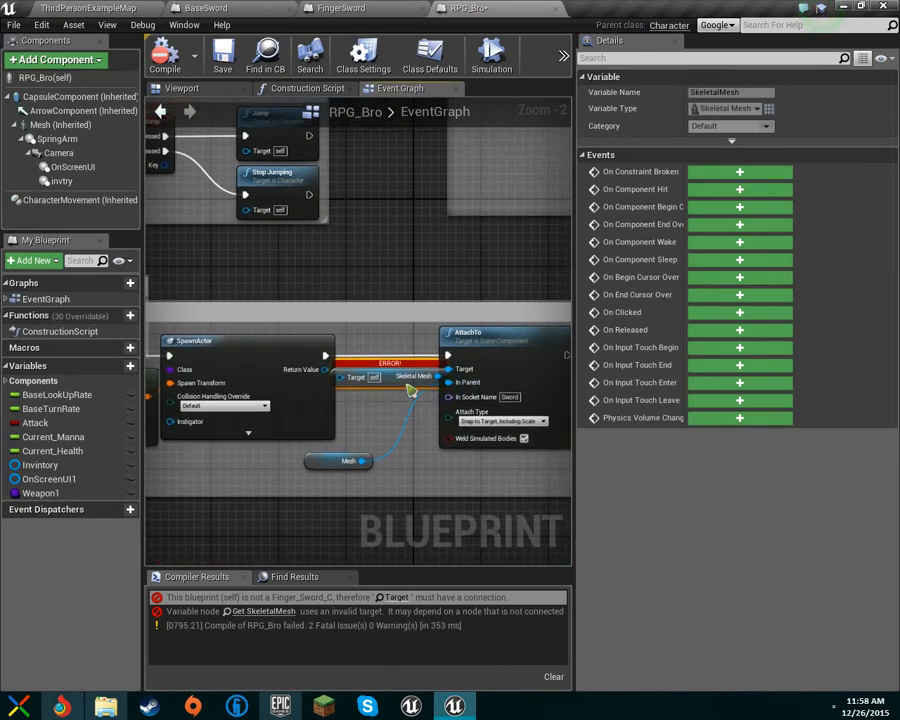
left_click_drag(410, 390, 390, 398)
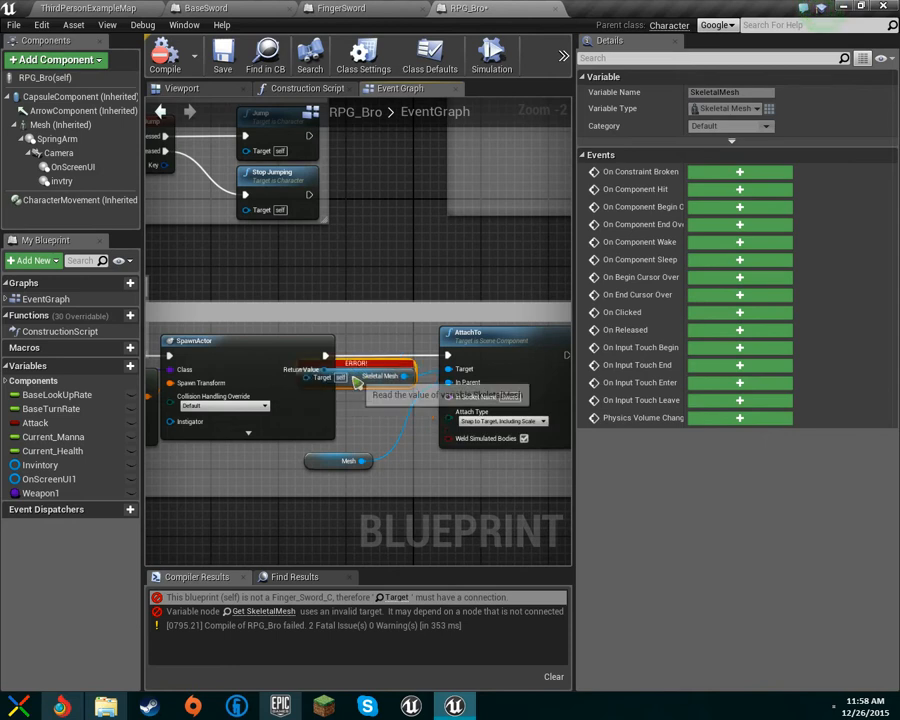
key("Delete")
left_click_drag(325, 369, 367, 399)
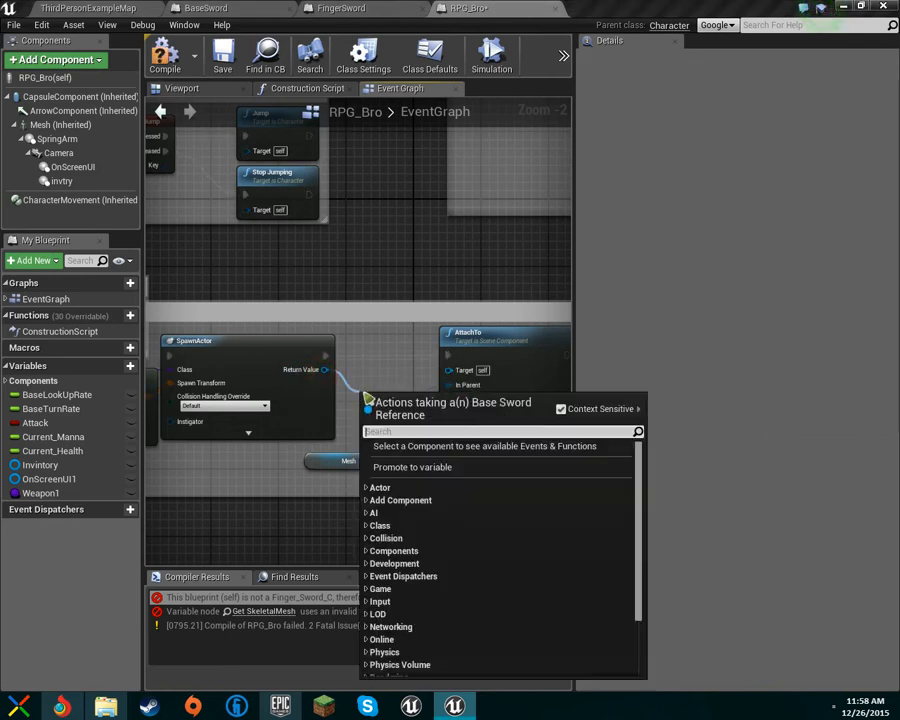
left_click_drag(325, 369, 456, 375)
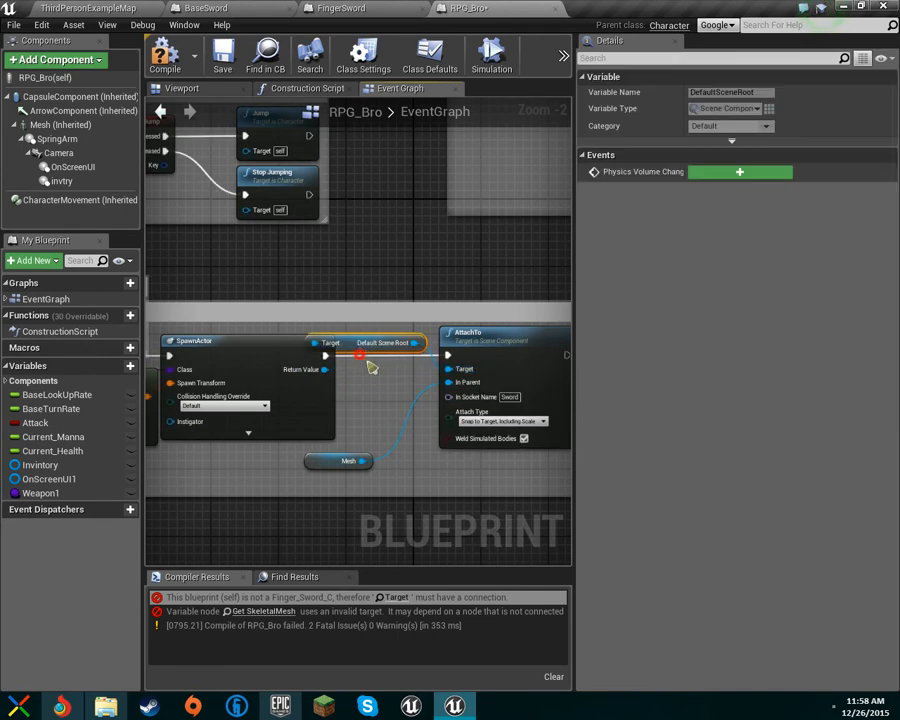
left_click_drag(384, 373, 385, 374)
left_click_drag(347, 346, 366, 373)
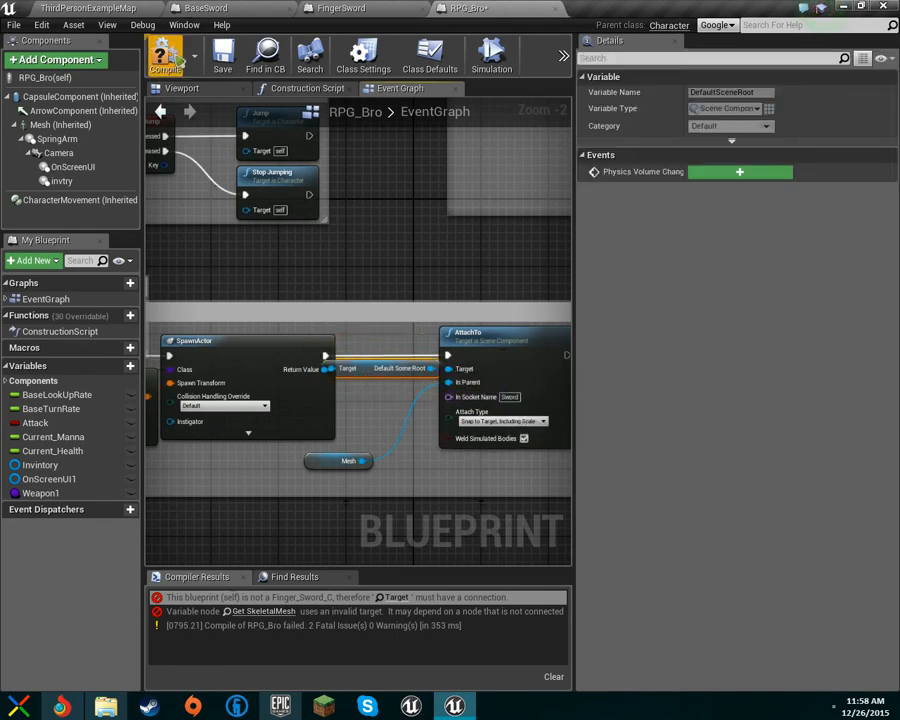
Step: Compile RPG_Bro and review the weapon spawning and attachment nodes
left_click(166, 58)
scroll(258, 221, "down", 2)
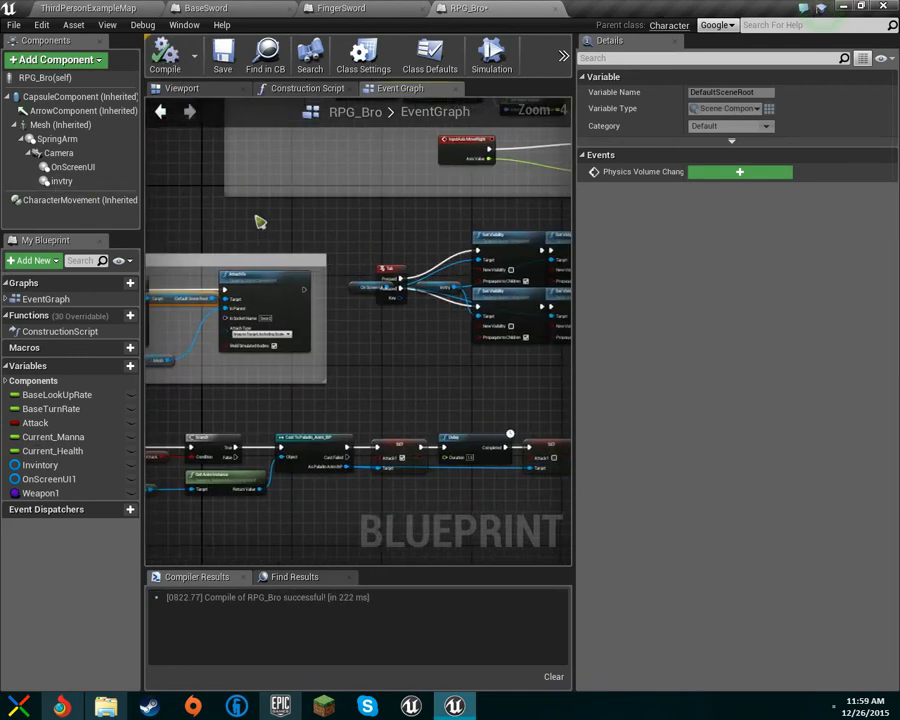
scroll(284, 254, "up", 2)
right_click_drag(346, 251, 488, 276)
scroll(488, 276, "down", 1)
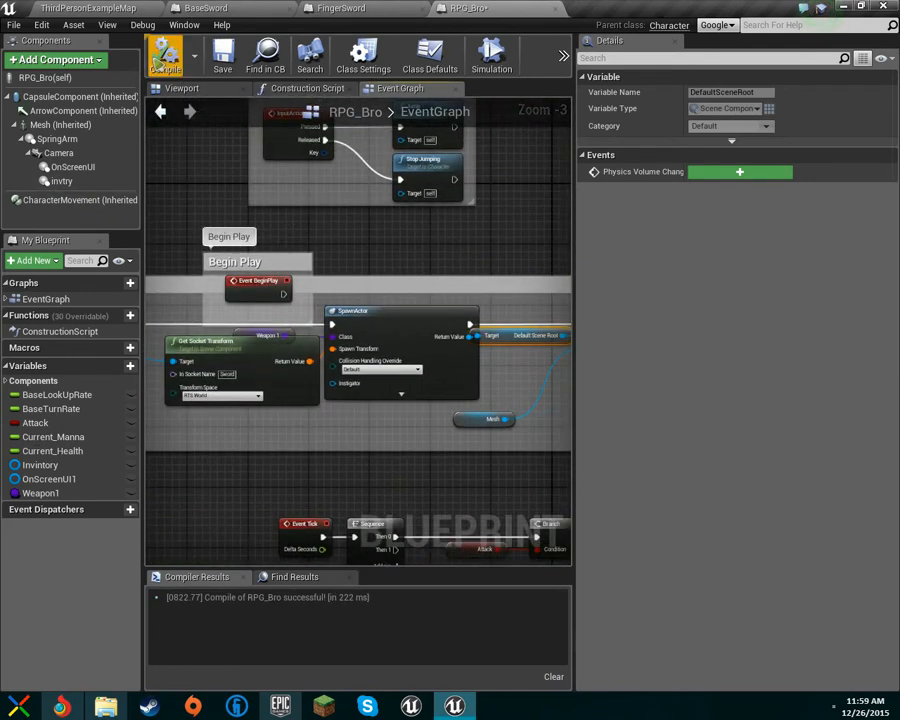
left_click(166, 58)
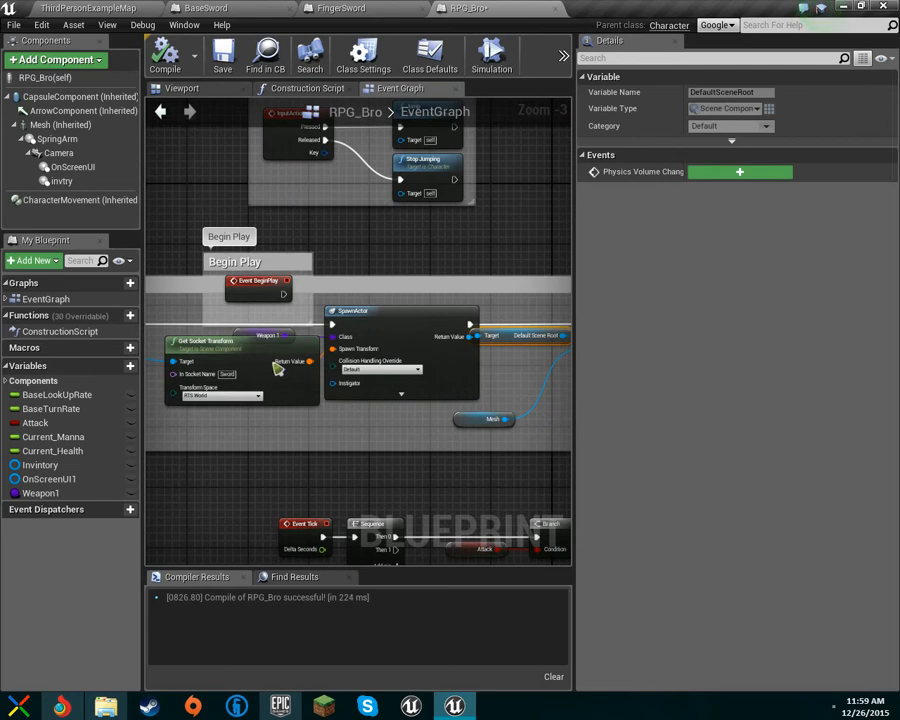
Step: Set the default value of the Weapon1 variable to FingerSword
scroll(277, 369, "up", 2)
left_click(265, 327)
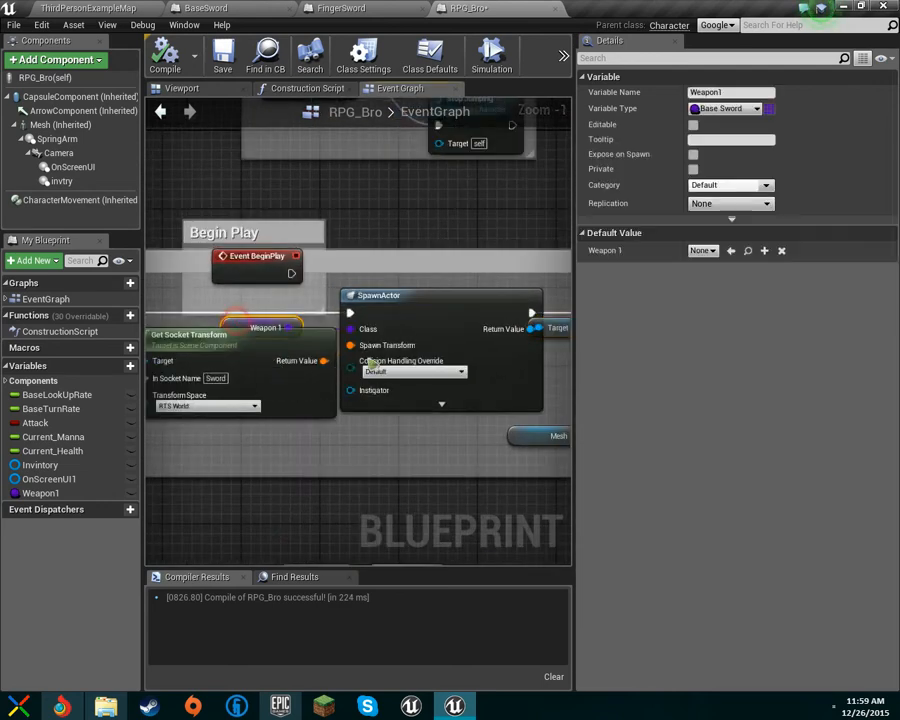
left_click(704, 250)
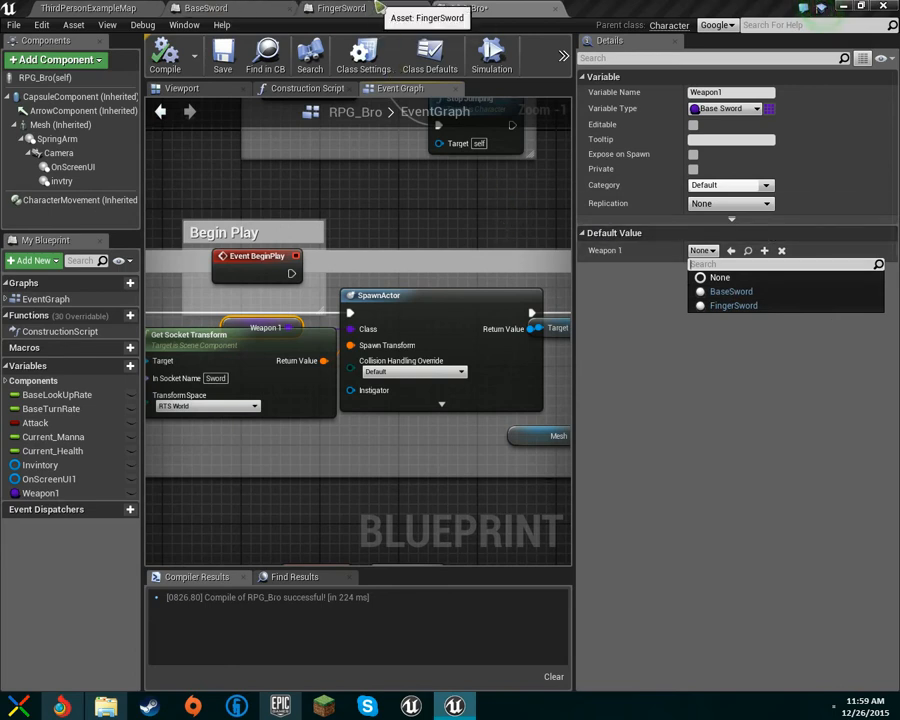
left_click(205, 8)
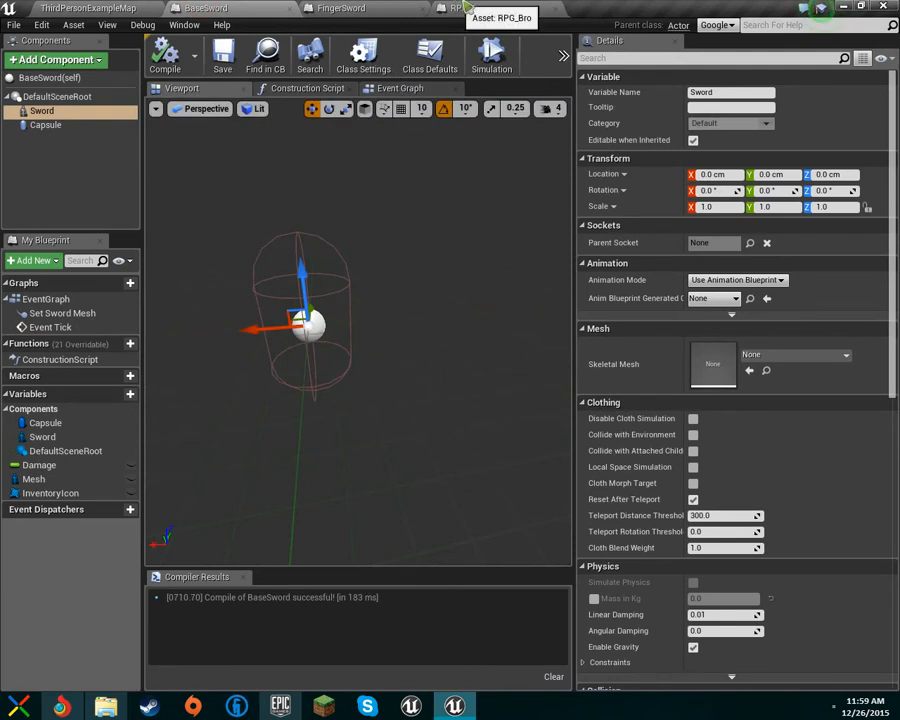
left_click(470, 8)
left_click(104, 8)
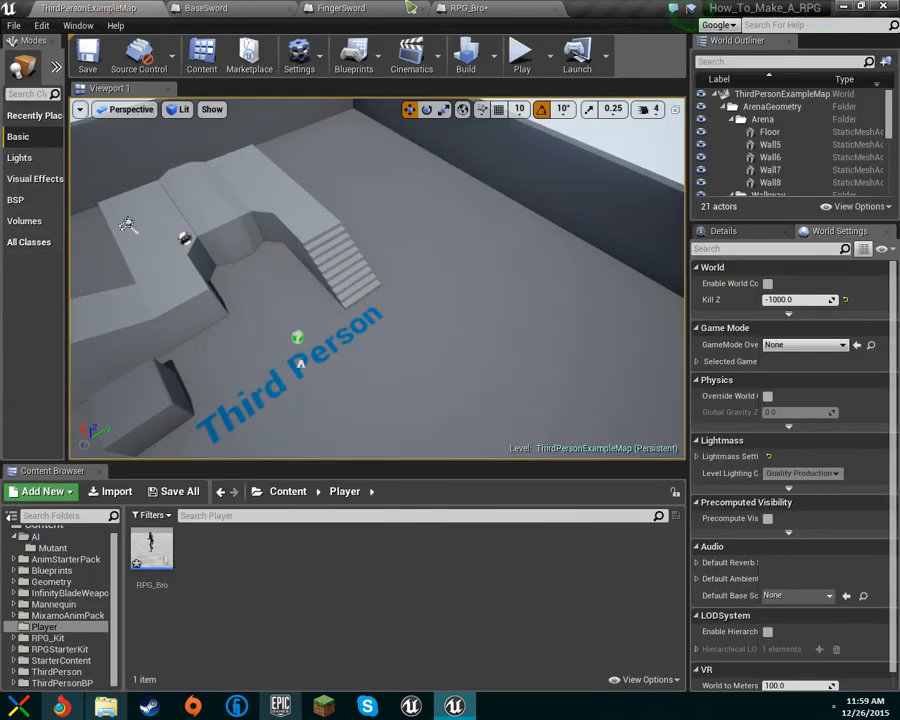
left_click(366, 8)
left_click(518, 8)
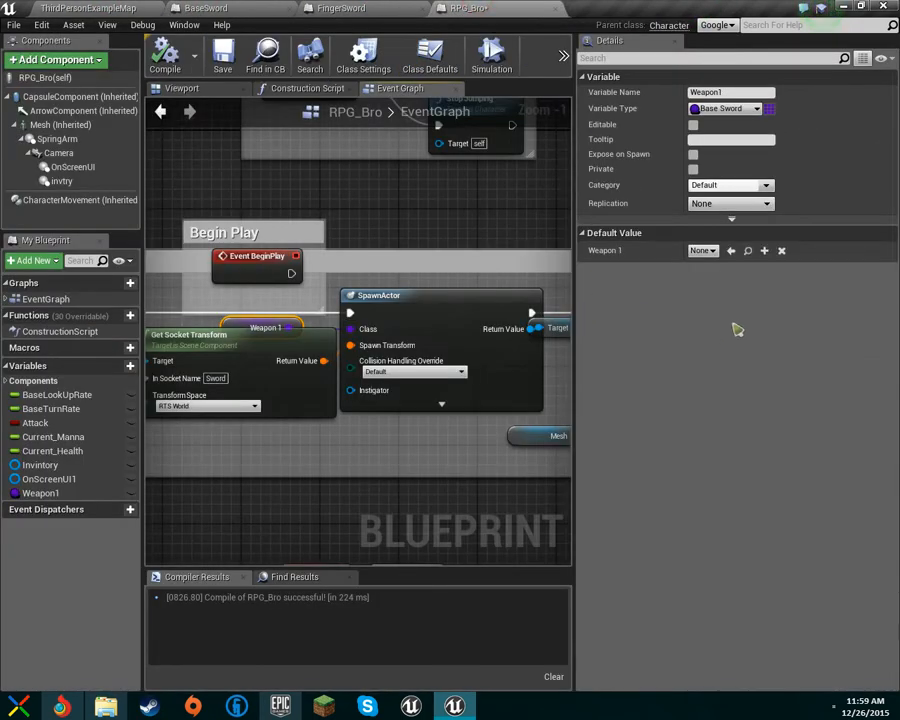
left_click(702, 250)
left_click(735, 305)
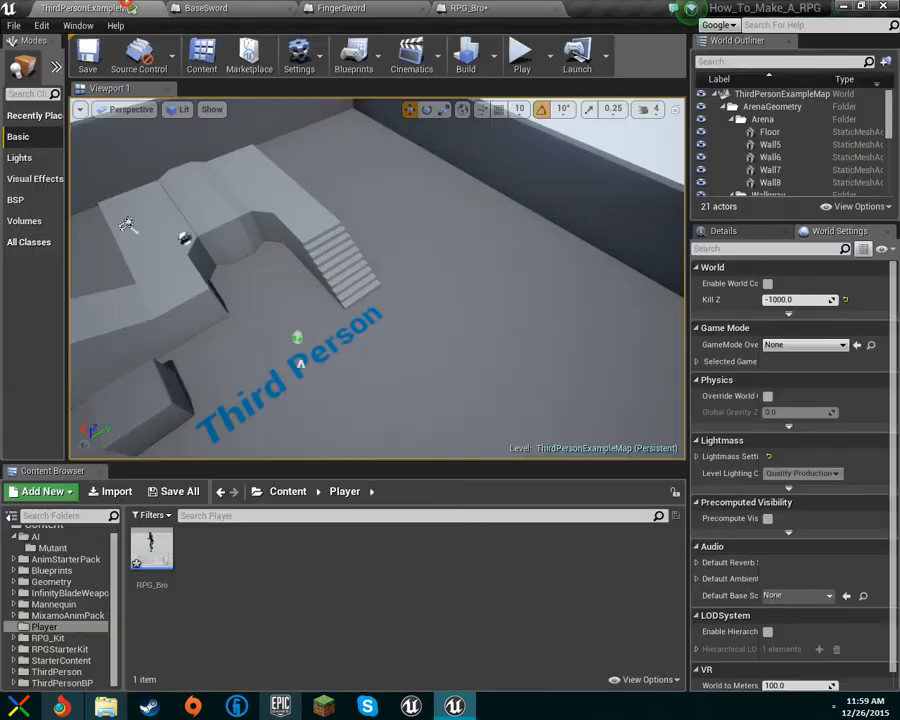
Step: Play the ThirdPersonExampleMap level and test equipping the sword from the first bag slot several times
left_click(100, 8)
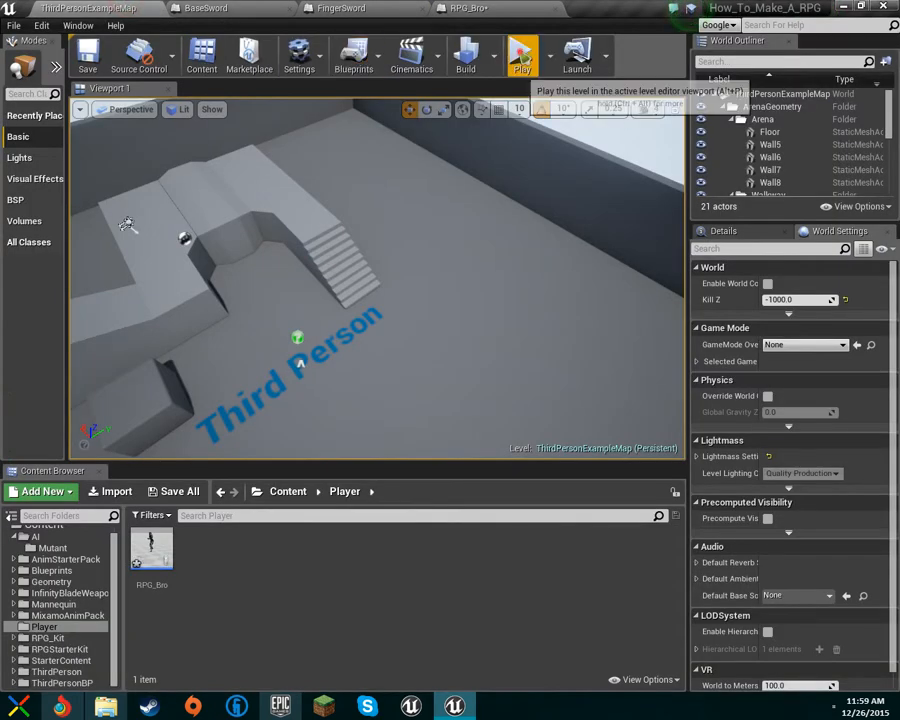
left_click(521, 62)
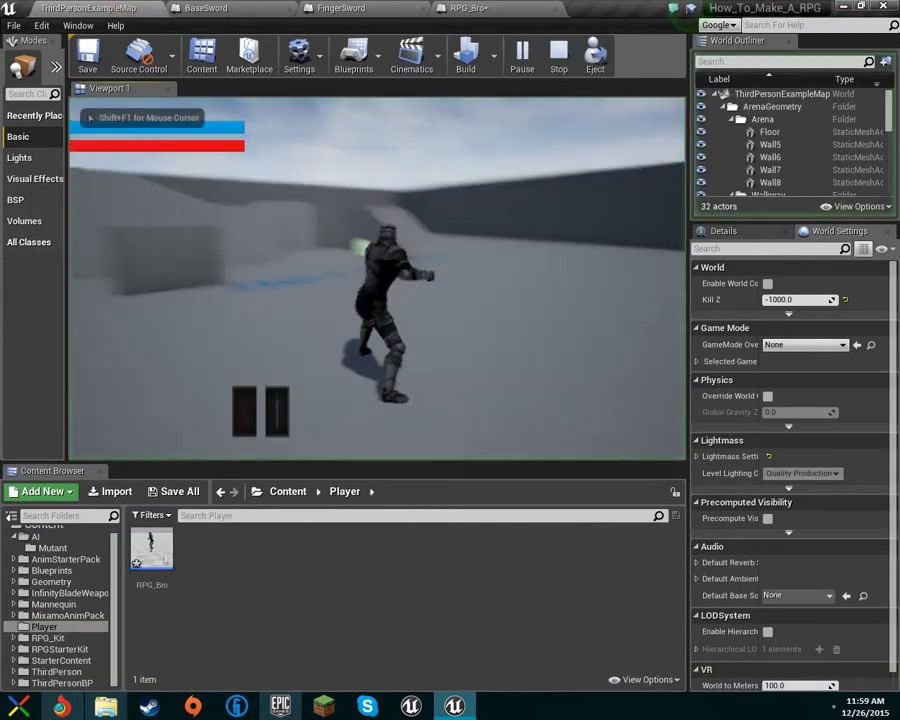
key("b")
left_click(248, 212)
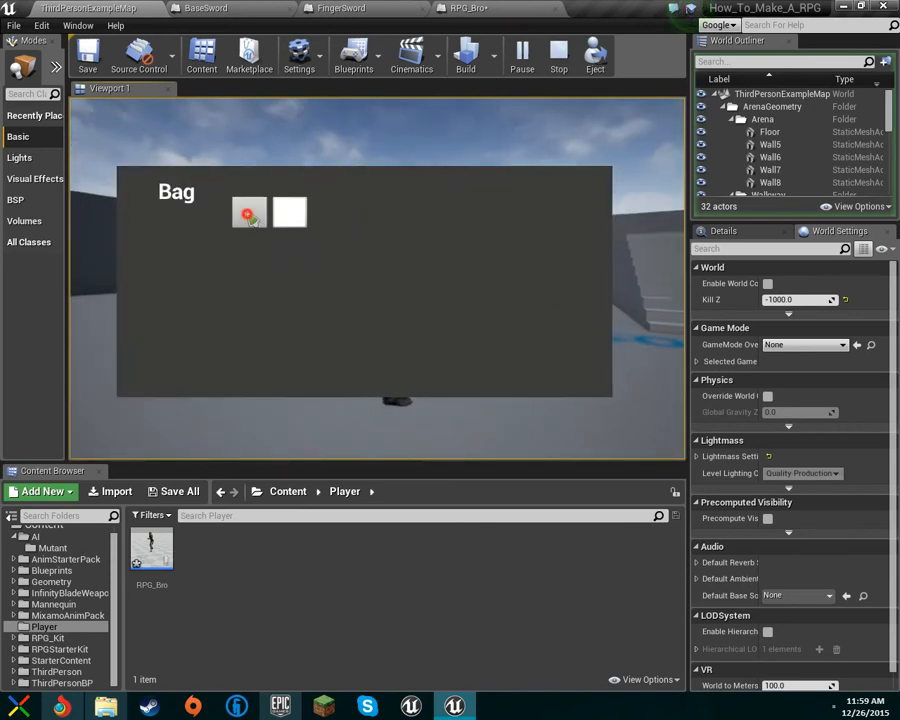
left_click(452, 285)
key("b")
left_click(254, 214)
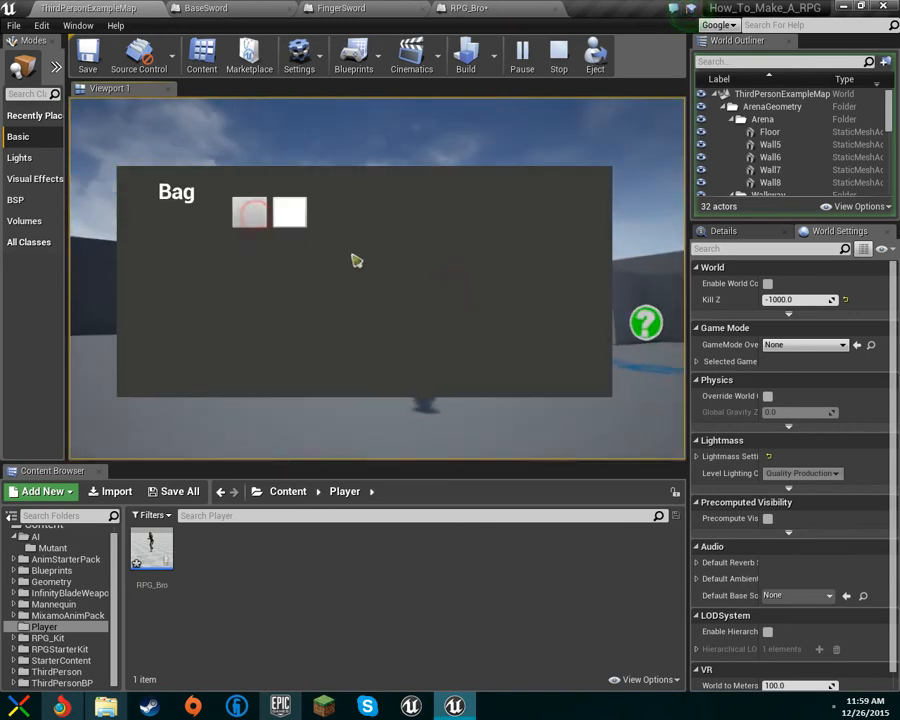
key("b")
left_click(370, 313)
key("b")
left_click(240, 211)
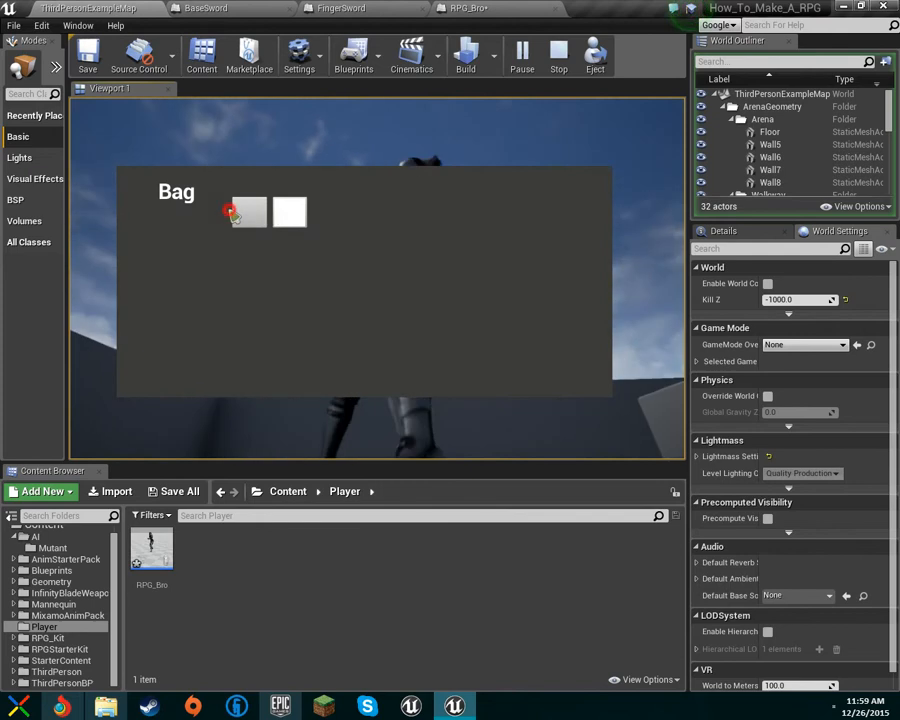
Step: Try both bag slots in the running game and move the character around to check for an attached sword
key("b")
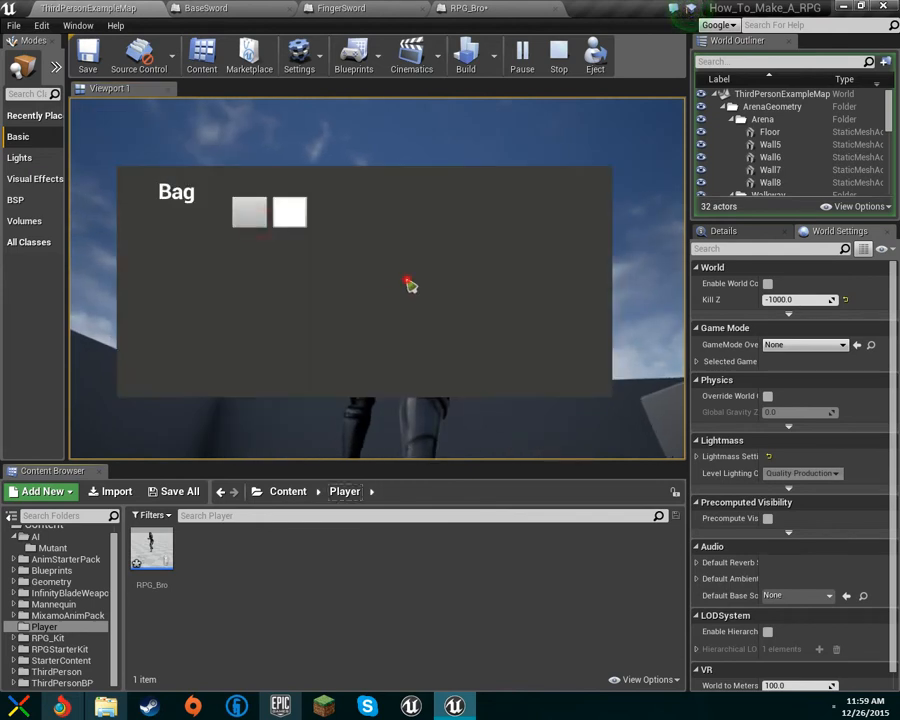
left_click(276, 214)
key("Tab")
left_click(240, 215)
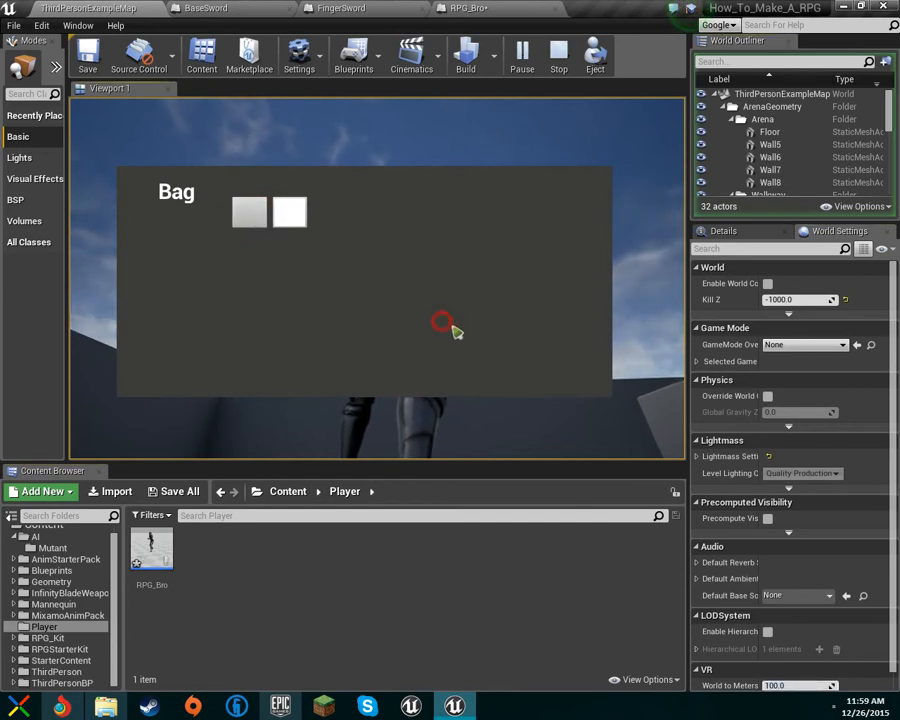
left_click(251, 213)
left_click(283, 223)
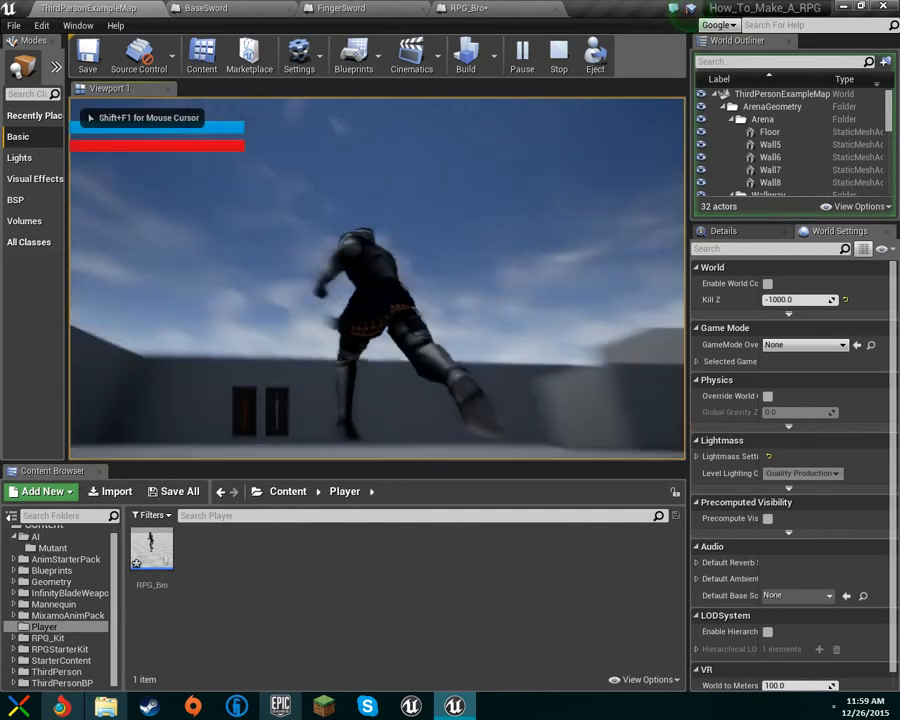
key("w")
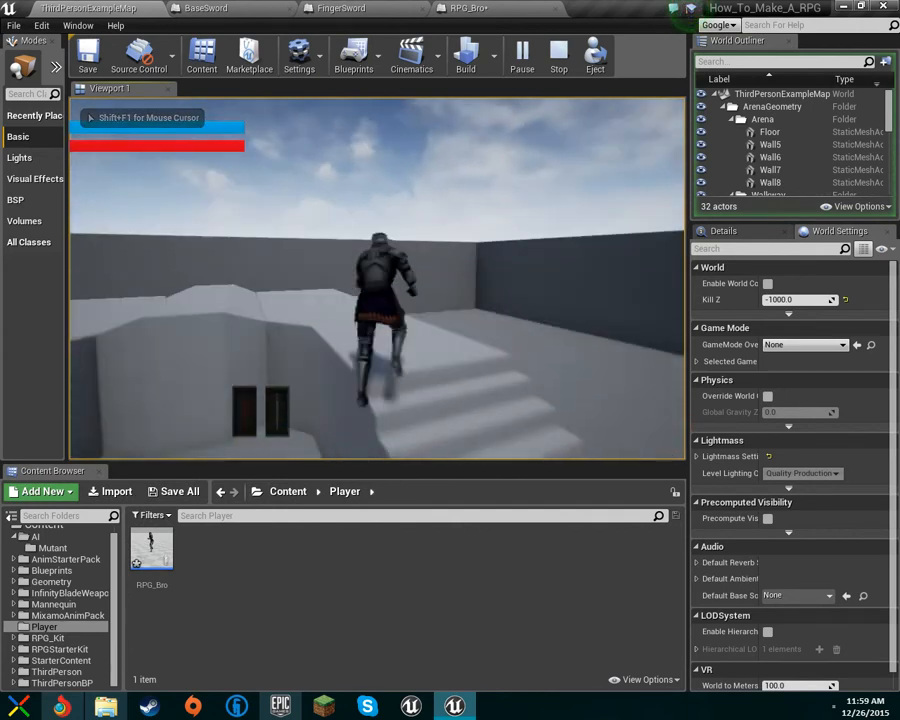
key("b")
key("b")
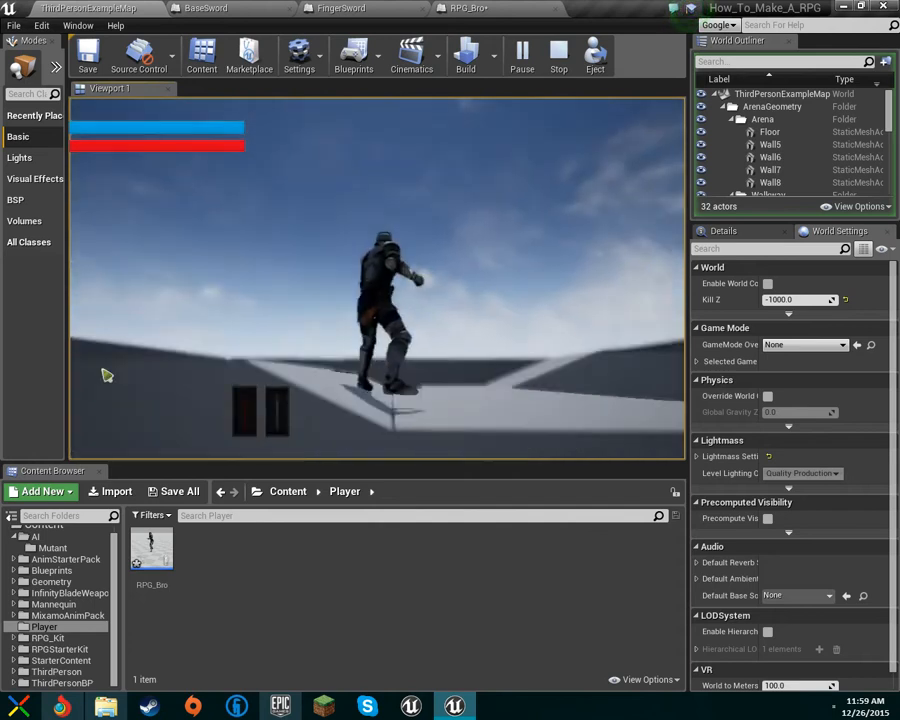
Step: Try equipping from the first bag slot in the running game, move the character around, reopen the bag, and stop the play session
key("b")
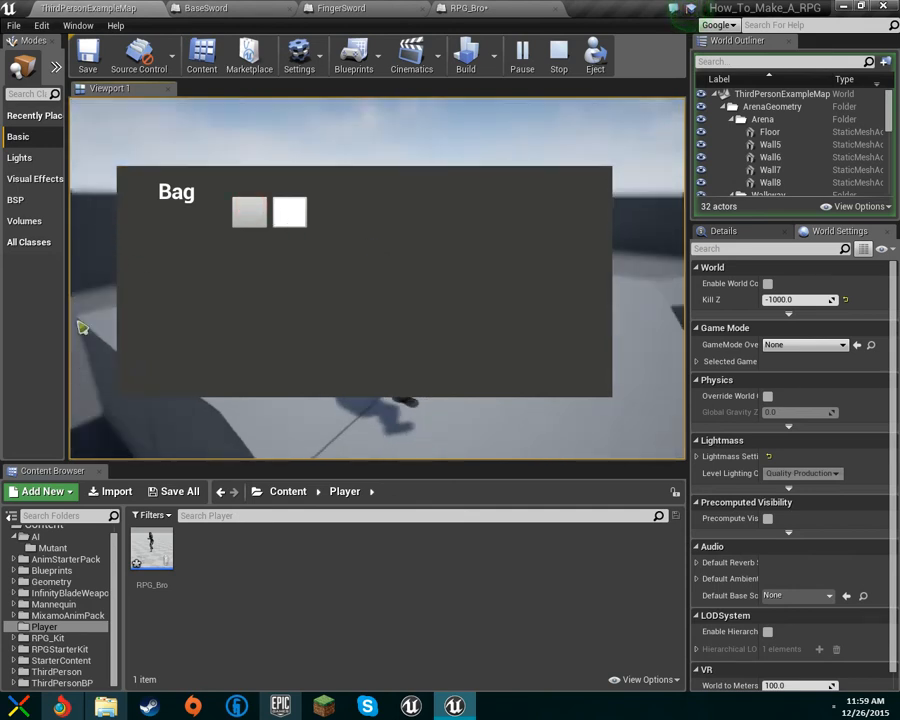
left_click(247, 214)
left_click(487, 314)
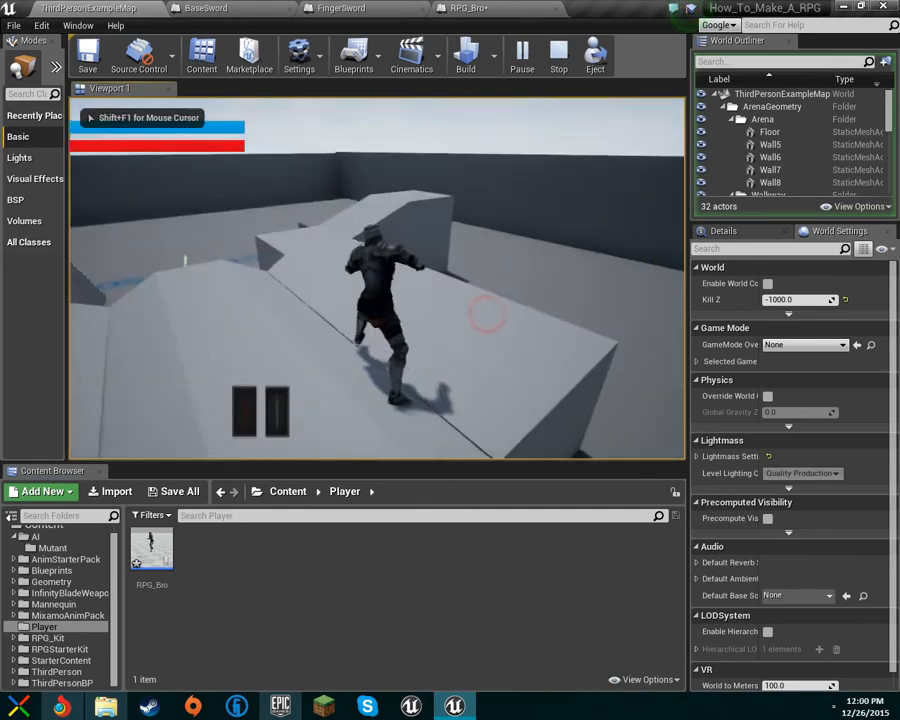
key("w")
key("space")
key("i")
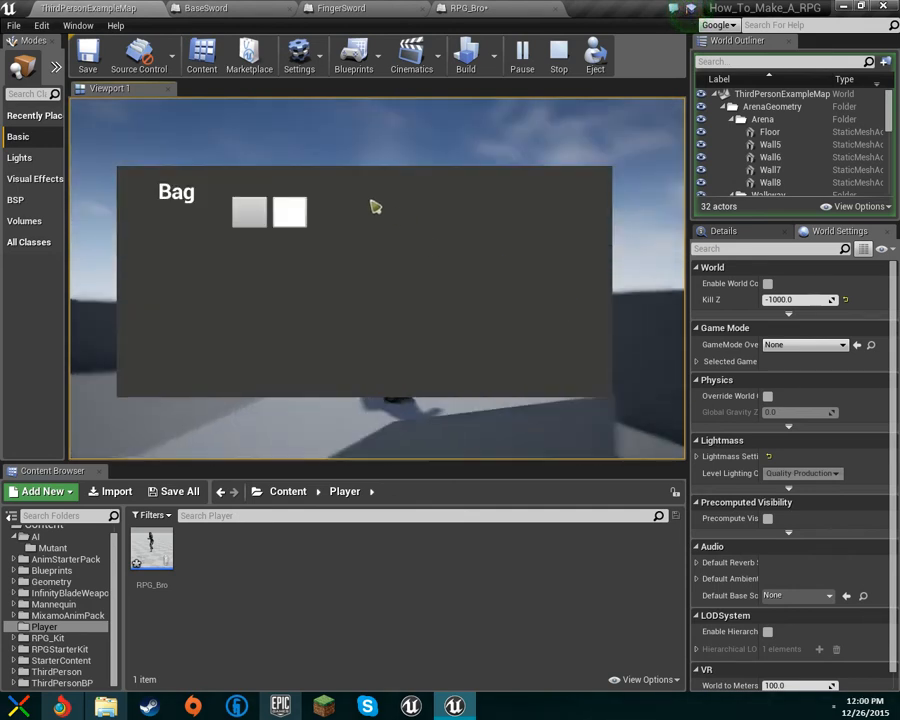
key("i")
key("Escape")
right_click_drag(488, 263, 262, 238)
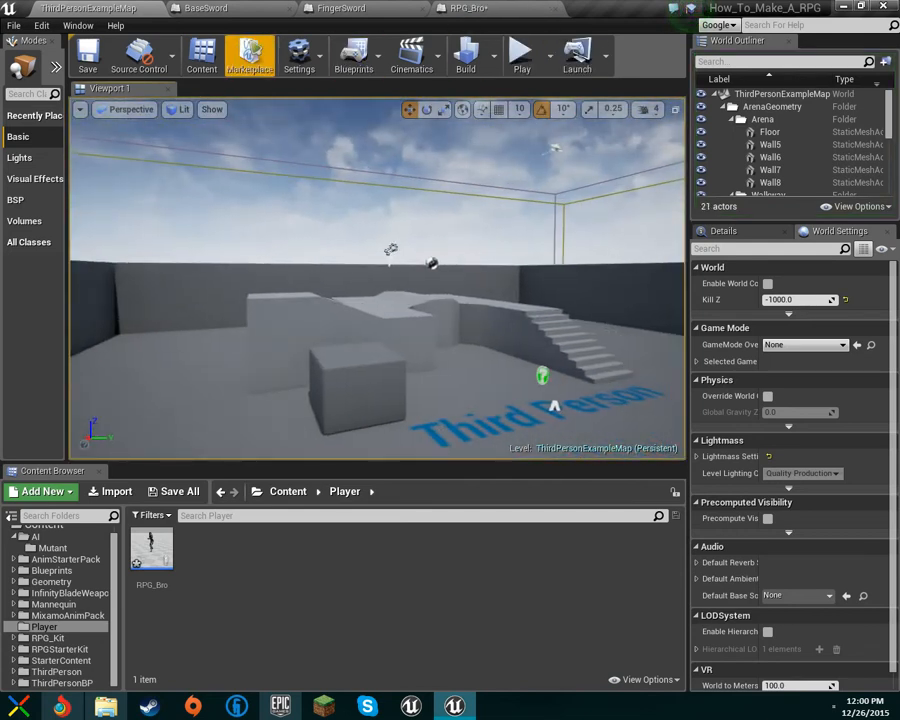
Step: Open the PlayerInvintory widget from the Blueprints/GUI folder and examine the Button_127 OnClicked nodes in its event graph
left_click(340, 8)
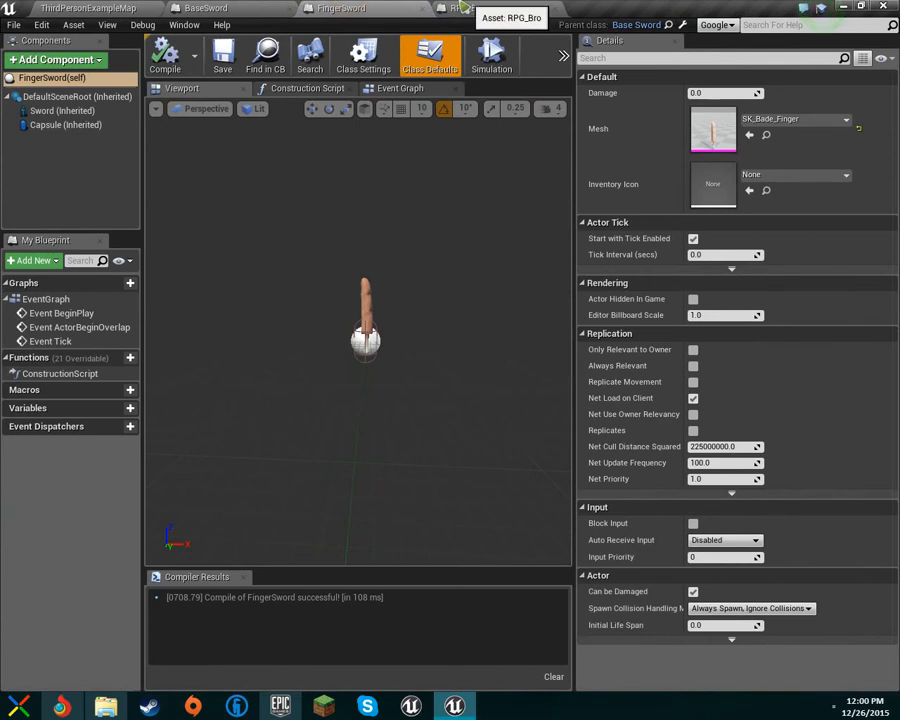
left_click(88, 8)
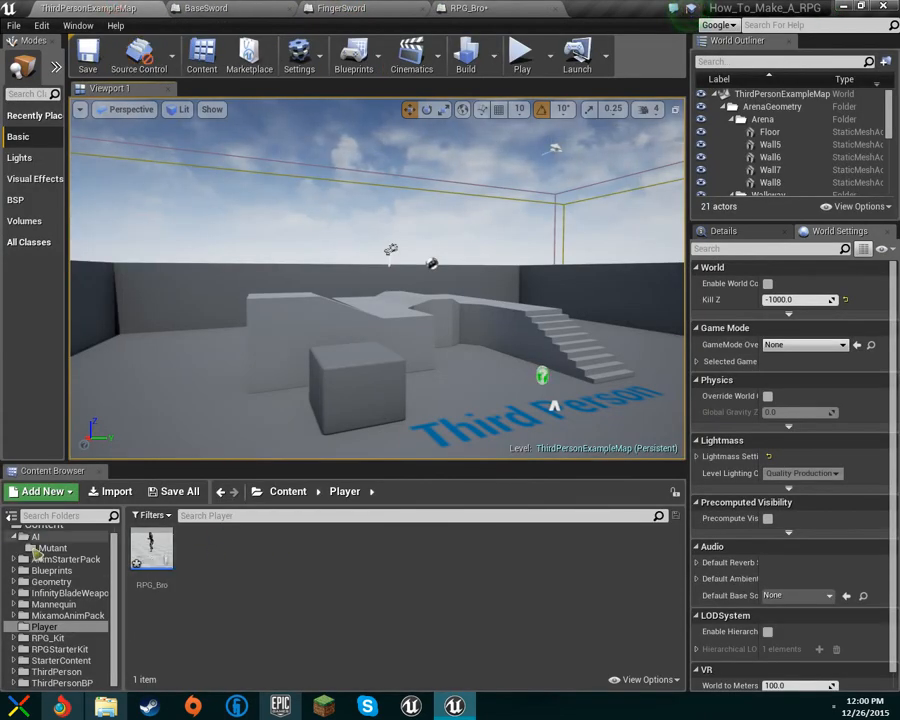
scroll(36, 548, "up", 1)
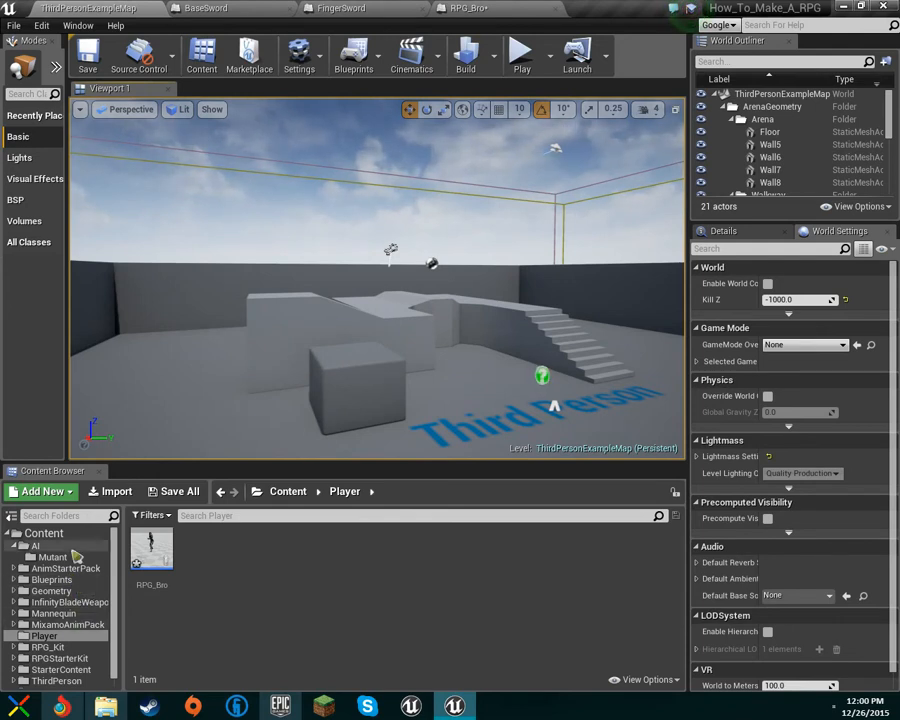
left_click(52, 579)
double_click(152, 550)
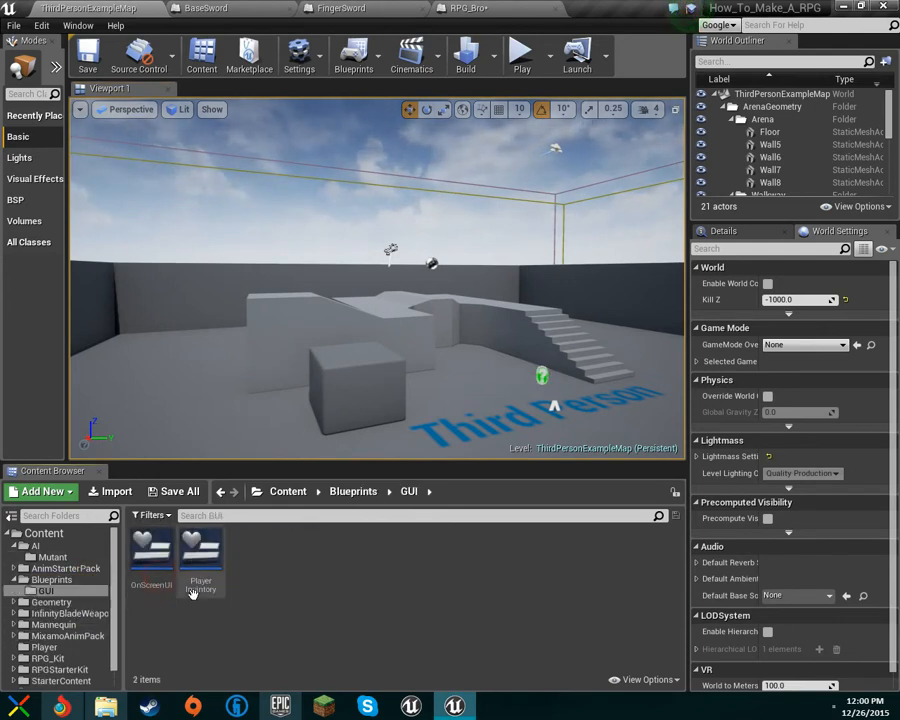
double_click(216, 582)
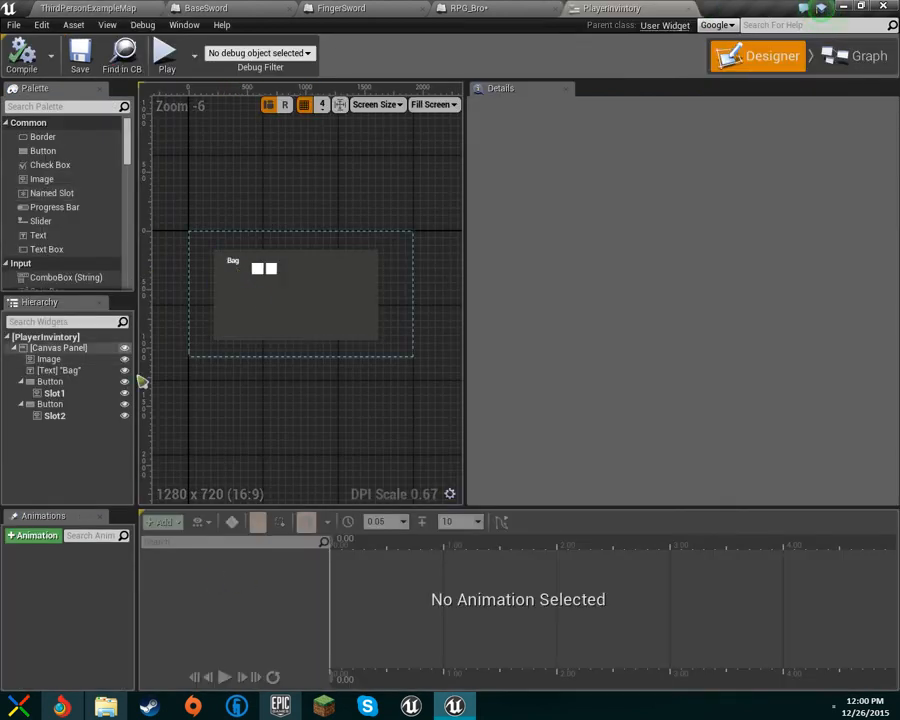
left_click(862, 56)
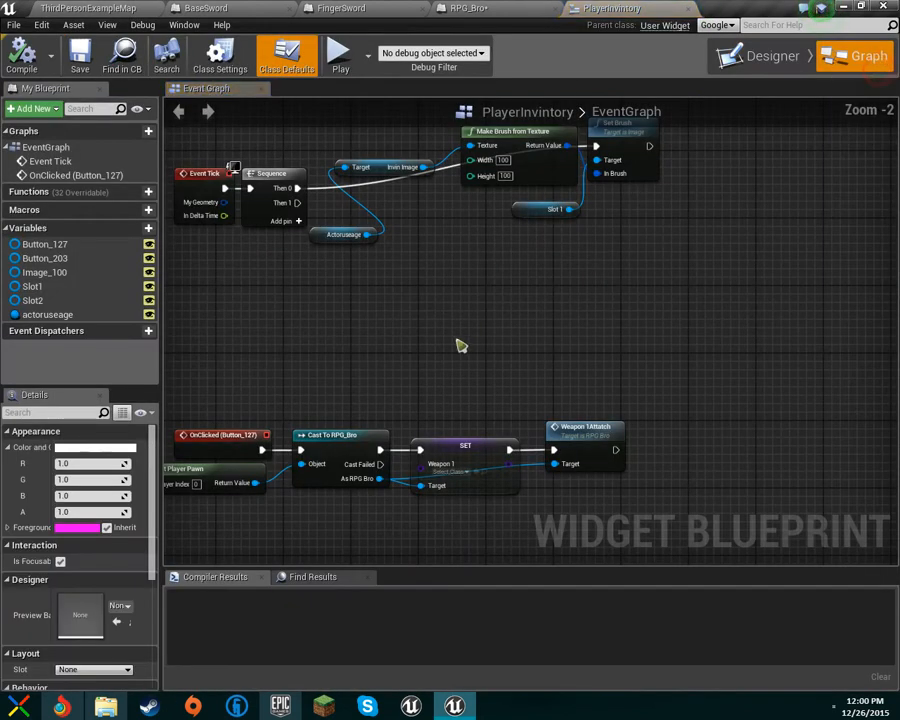
right_click_drag(484, 300, 416, 213)
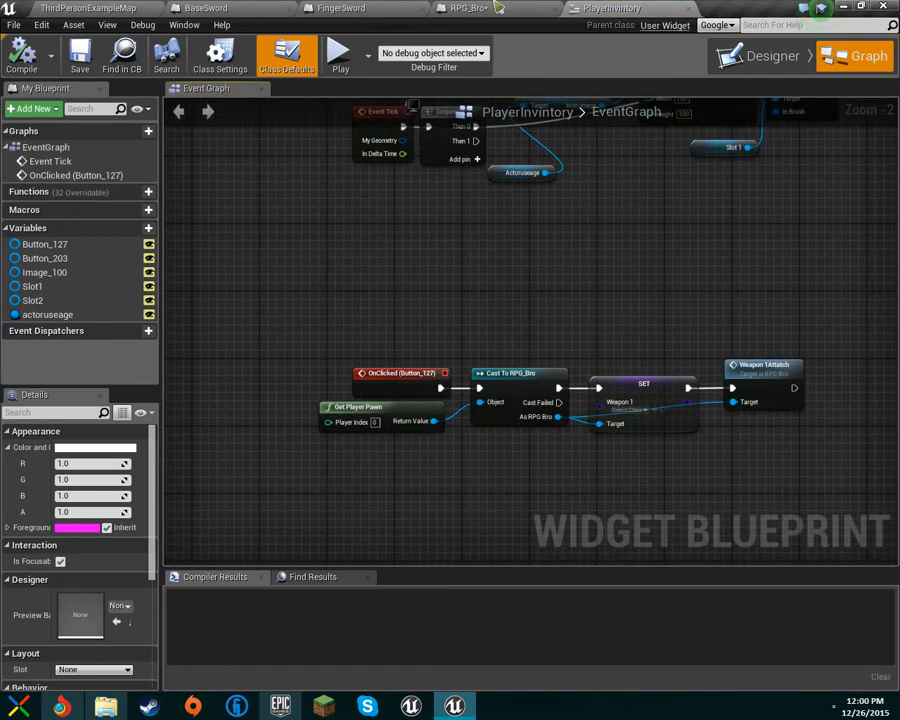
Step: Delete the Tab key event that drives the Set Visibility nodes in RPG_Bro's event graph
left_click(468, 8)
scroll(389, 321, "down", 6)
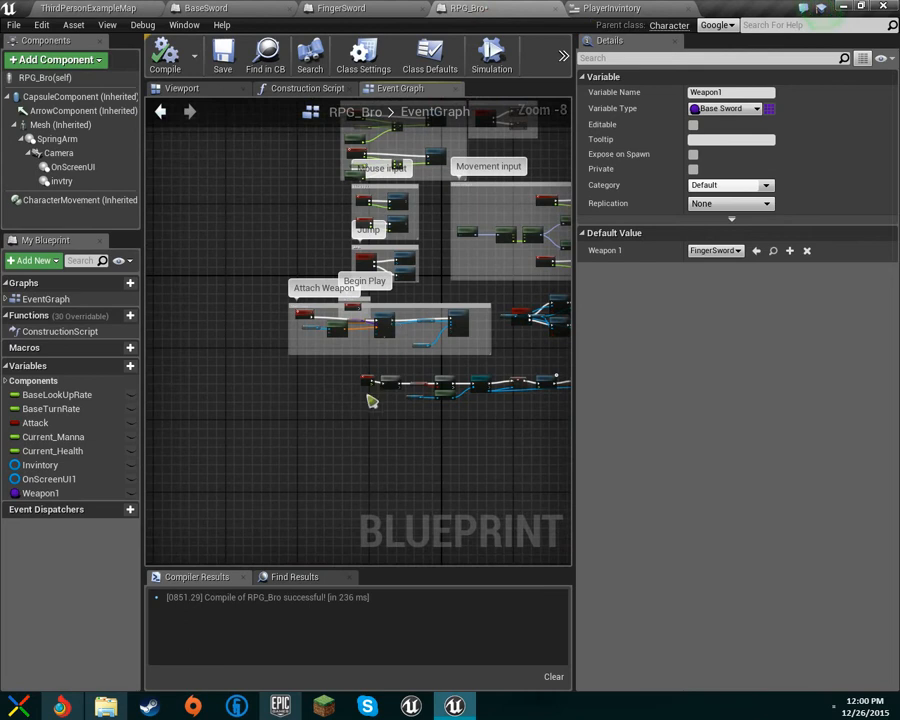
scroll(368, 395, "up", 6)
right_click_drag(403, 394, 384, 403)
scroll(352, 375, "down", 2)
right_click_drag(324, 334, 0, 396)
right_click_drag(185, 328, 290, 370)
scroll(290, 370, "up", 2)
right_click_drag(360, 346, 388, 434)
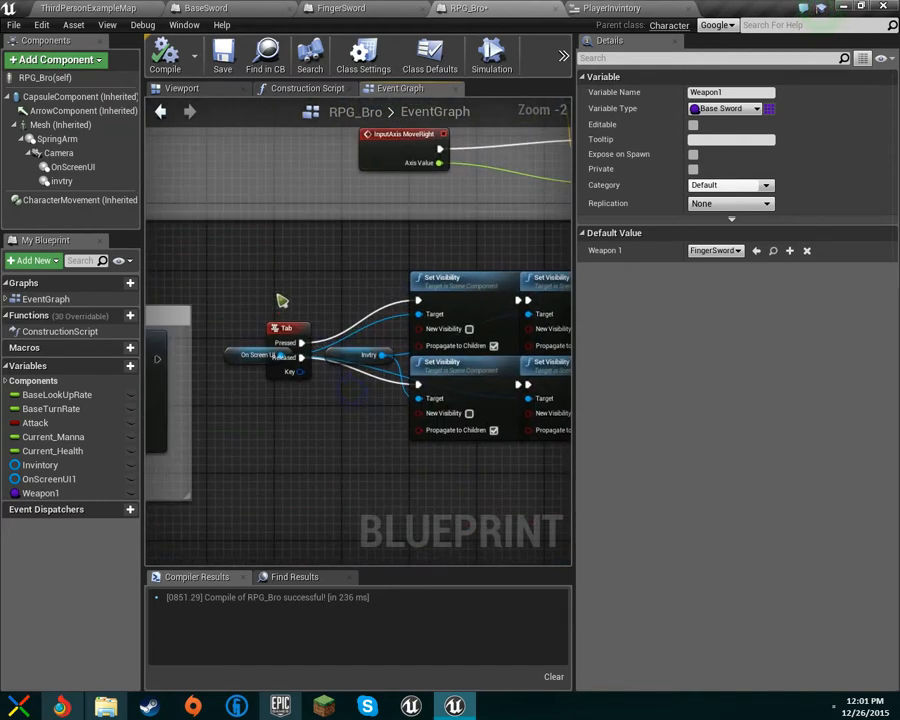
left_click_drag(279, 298, 287, 322)
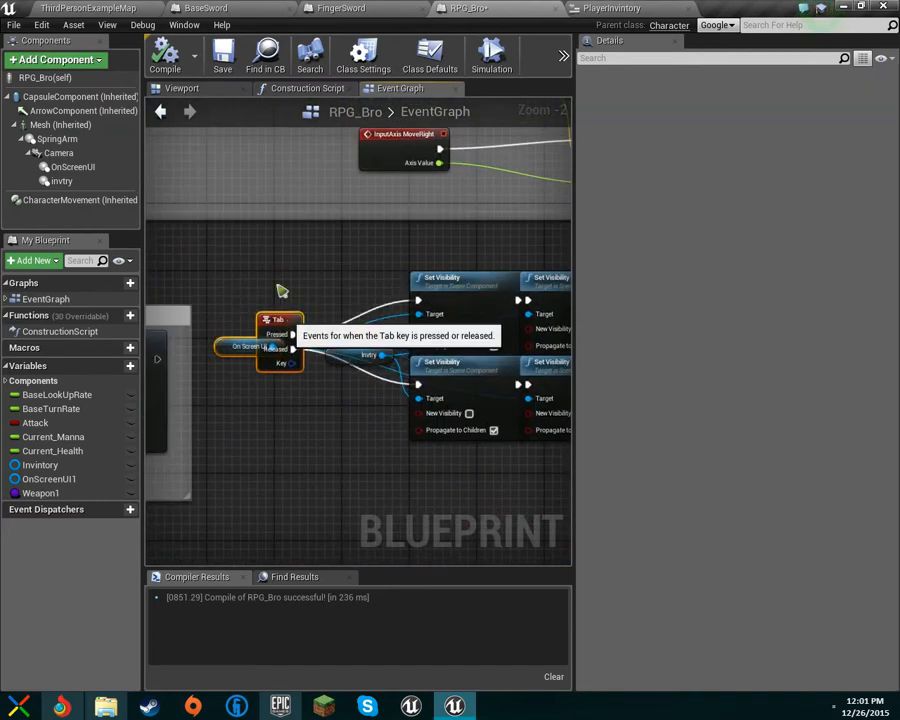
left_click(265, 246)
left_click(280, 320)
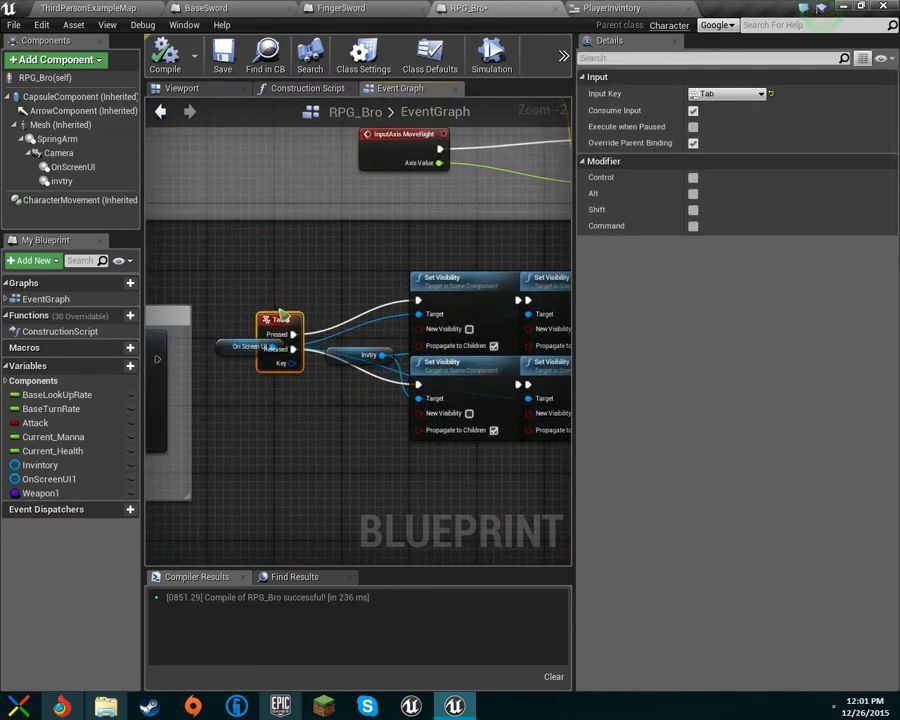
key("Delete")
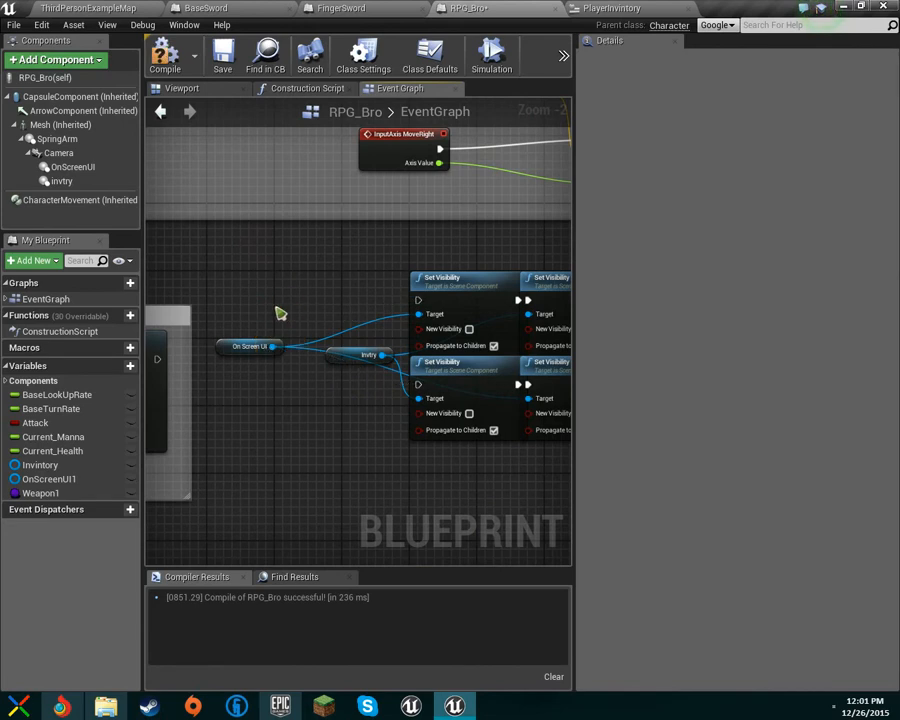
Step: Add a Q key event, wire Pressed and Released to the upper and lower Set Visibility nodes respectively, and compile RPG_Bro
right_click(272, 317)
type("q")
left_click(340, 483)
left_click_drag(312, 335, 418, 300)
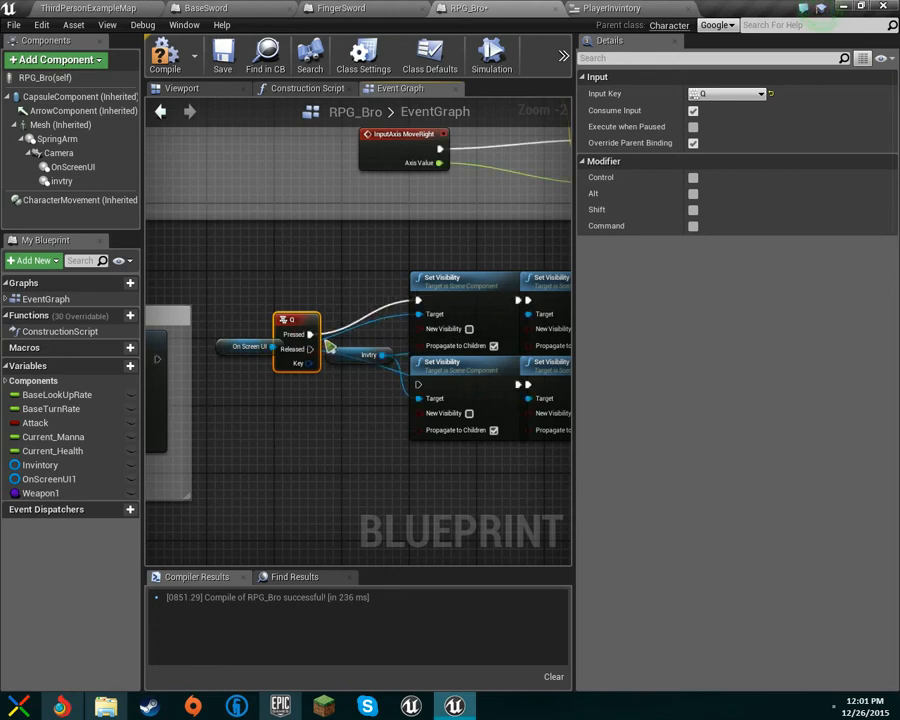
left_click_drag(312, 349, 418, 385)
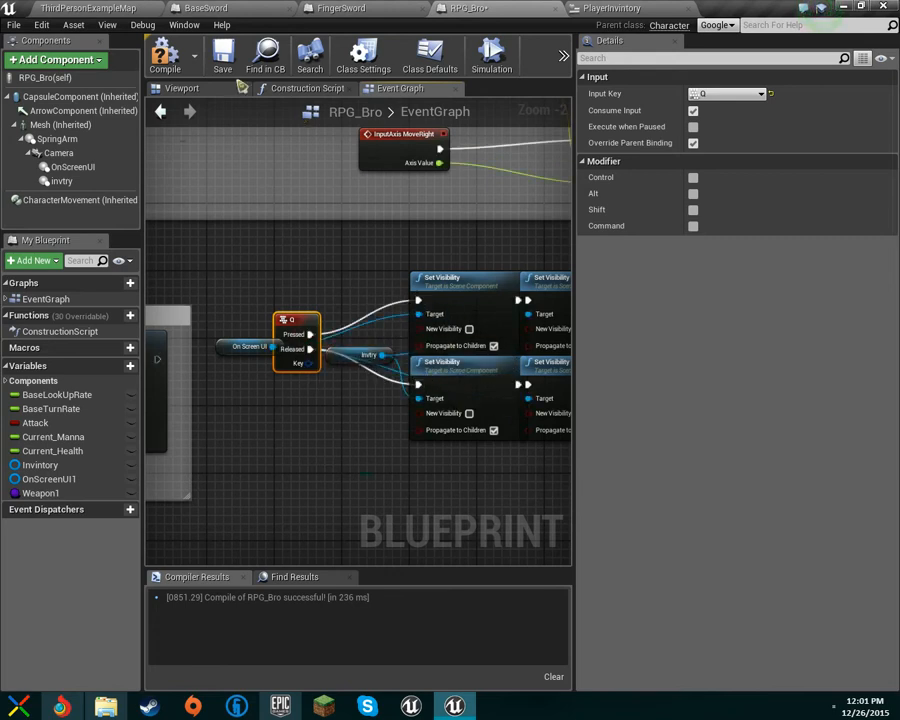
left_click(158, 74)
Step: Play the ThirdPersonExampleMap level and test opening the bag with Q and equipping from the first slot
left_click(195, 8)
left_click(100, 7)
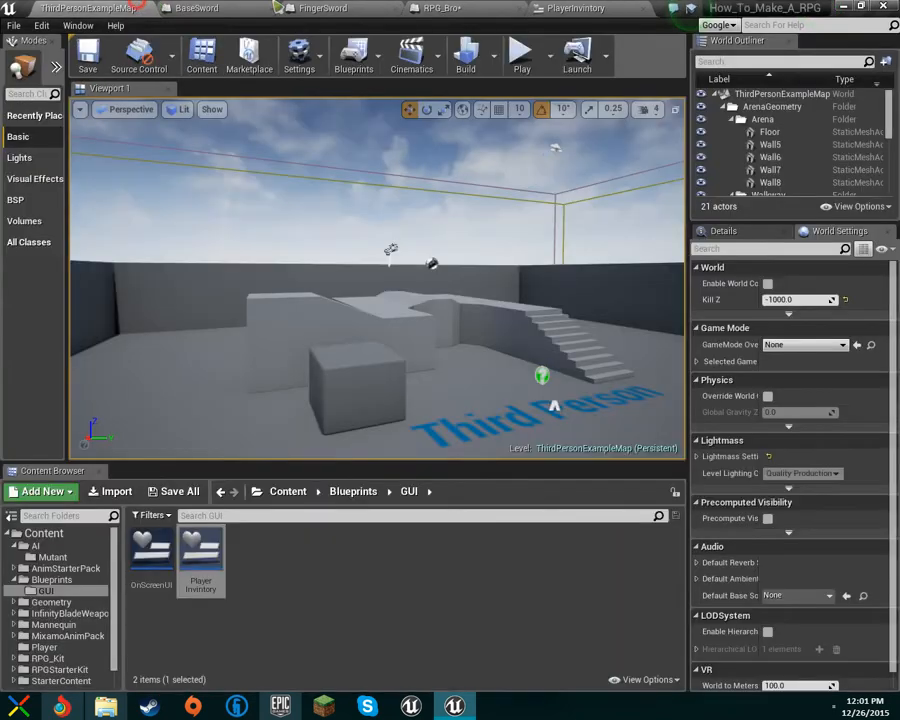
left_click(524, 48)
key("q")
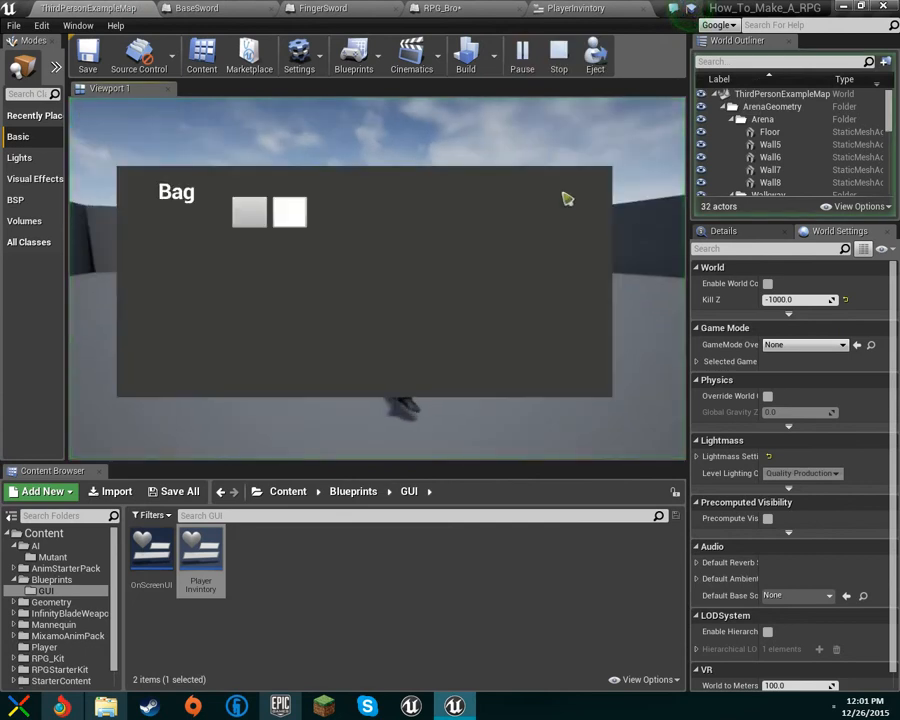
left_click(256, 222)
left_click(256, 222)
key("w")
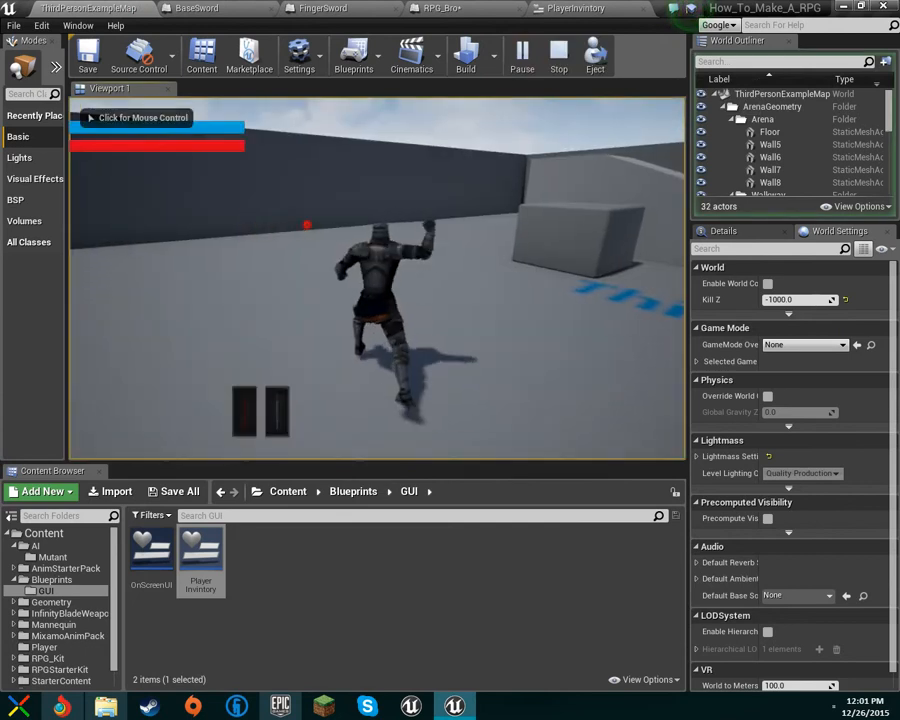
key("q")
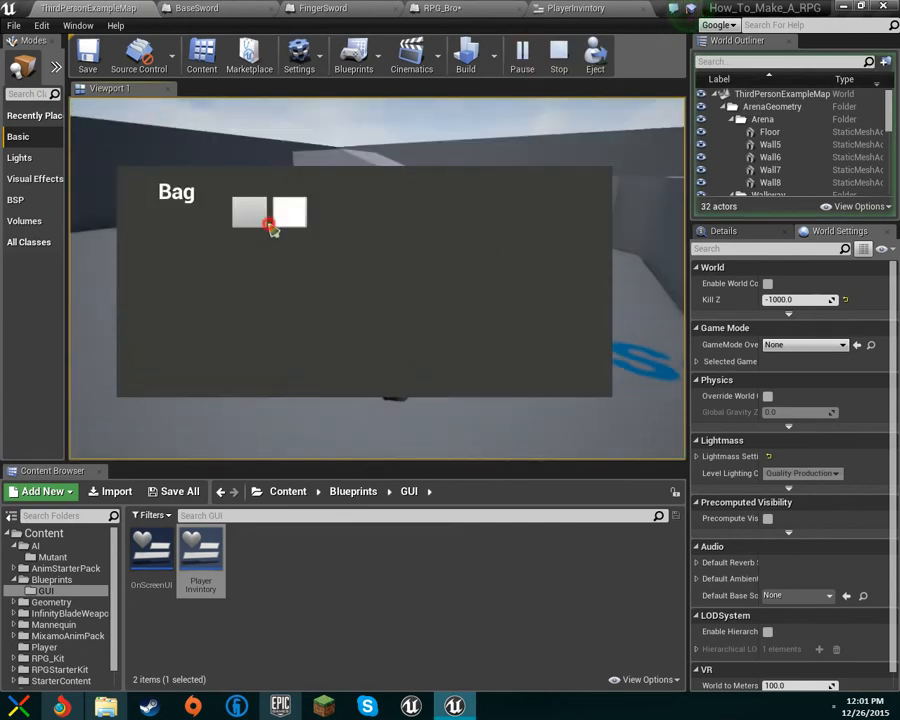
left_click(264, 214)
left_click(266, 228)
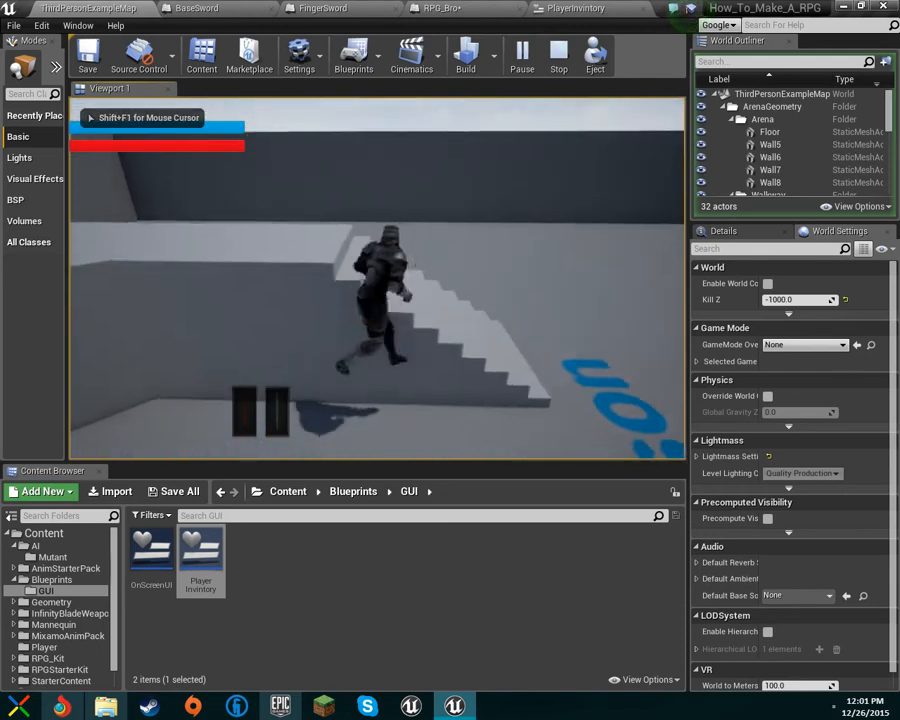
key("Escape")
Step: Review the PlayerInvintory event graph and check the actoruseage variable's settings
left_click(598, 8)
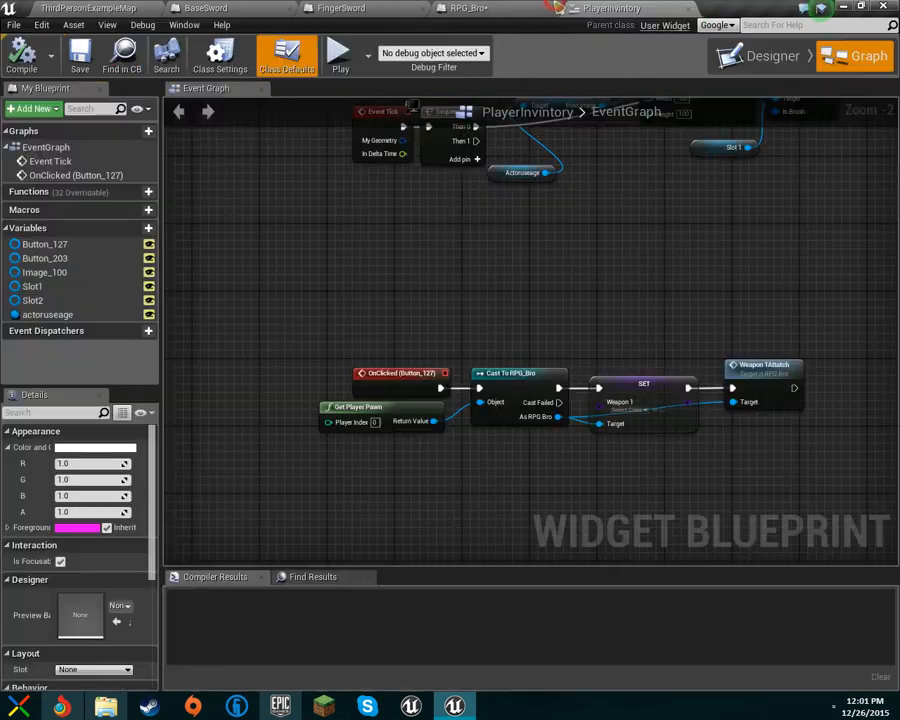
scroll(657, 263, "down", 2)
right_click_drag(657, 263, 598, 366)
scroll(552, 330, "up", 2)
right_click_drag(538, 289, 491, 367)
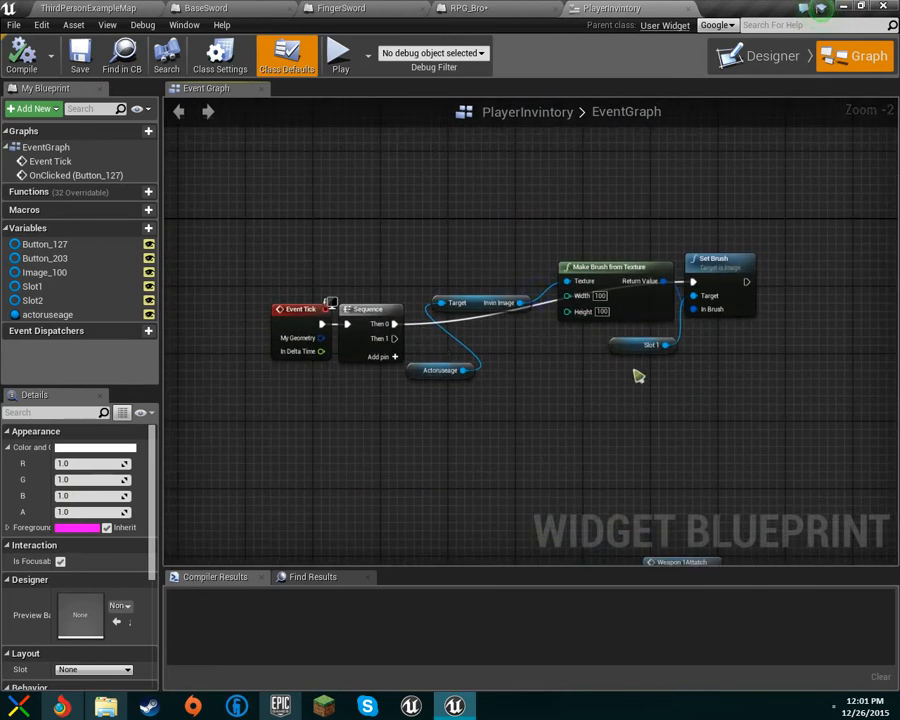
scroll(466, 289, "down", 3)
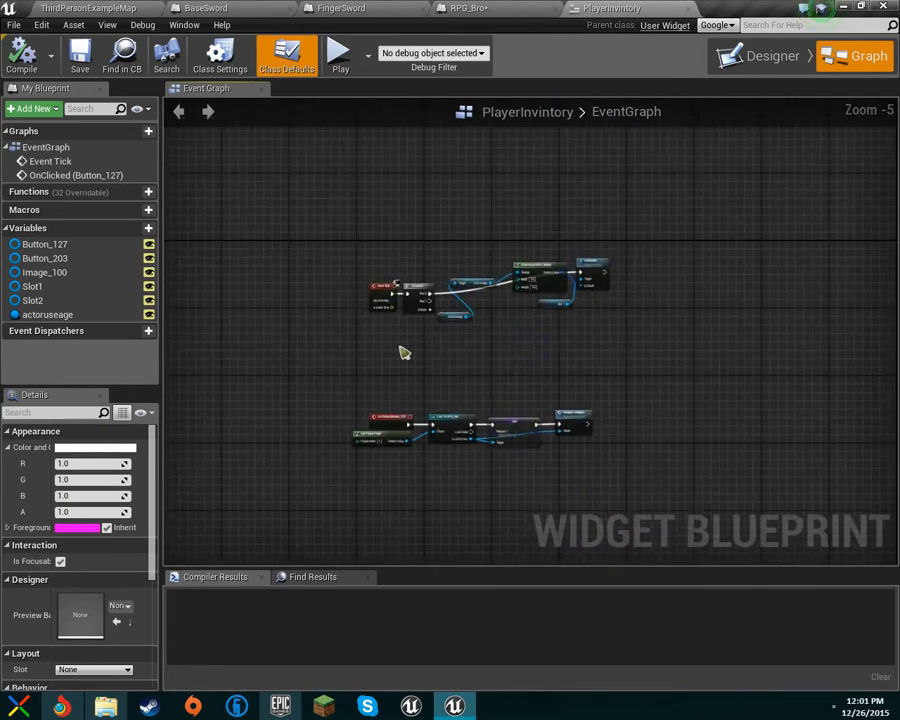
scroll(401, 351, "up", 2)
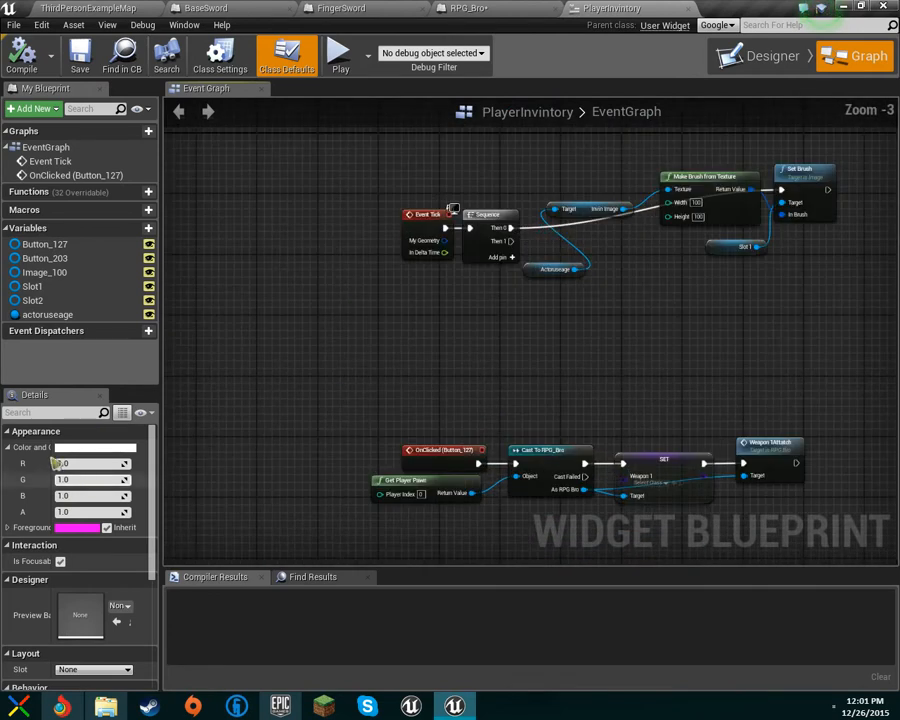
left_click(127, 316)
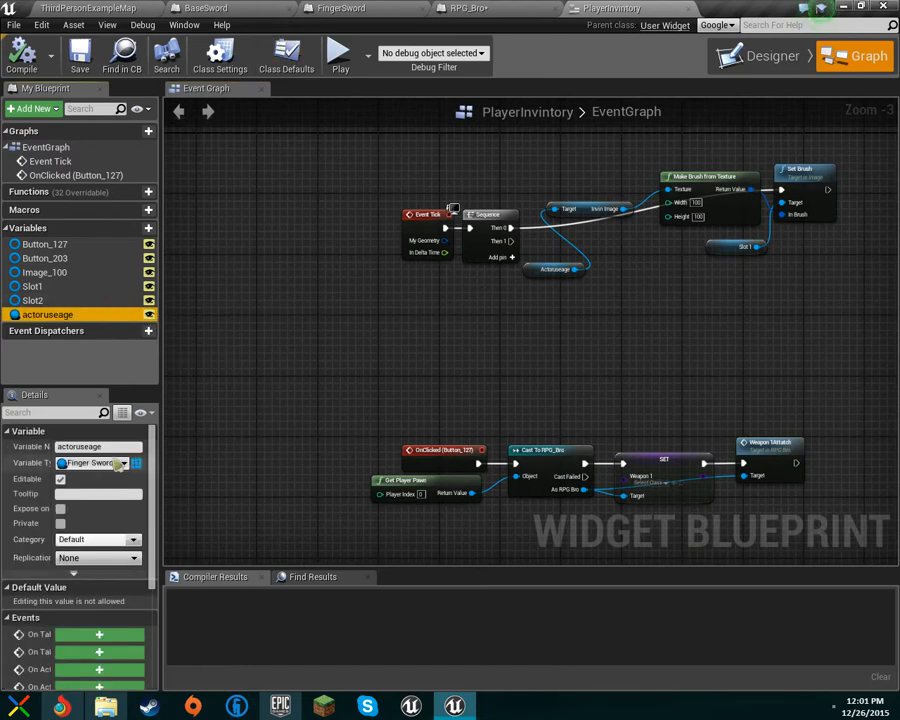
Step: Set the Weapon 1 class on the SET node after the RPG_Bro cast to FingerSword and compile PlayerInvintory
right_click_drag(370, 378, 335, 311)
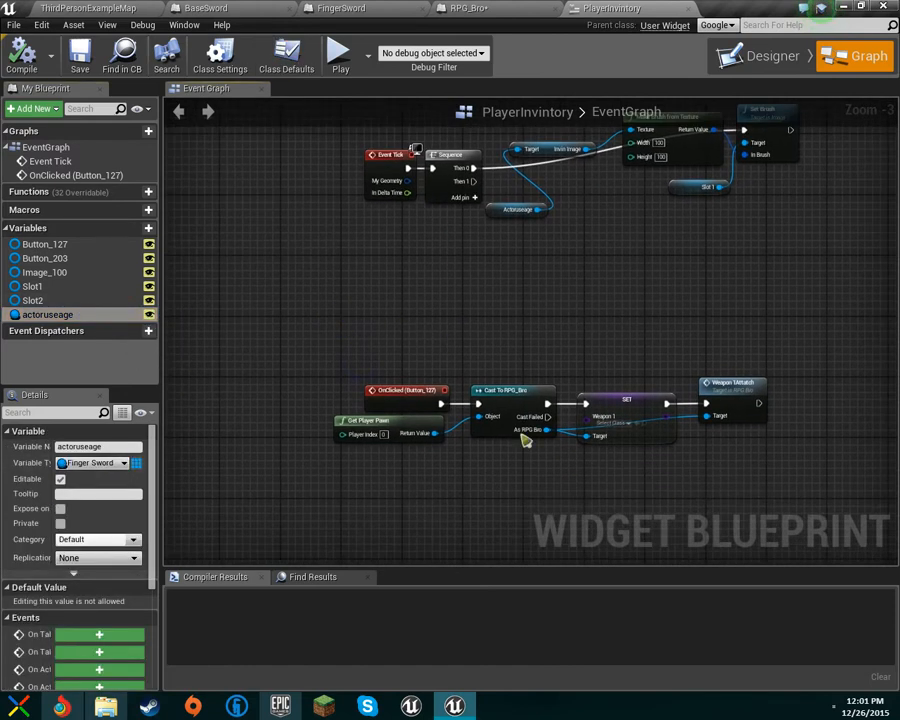
scroll(655, 456, "up", 3)
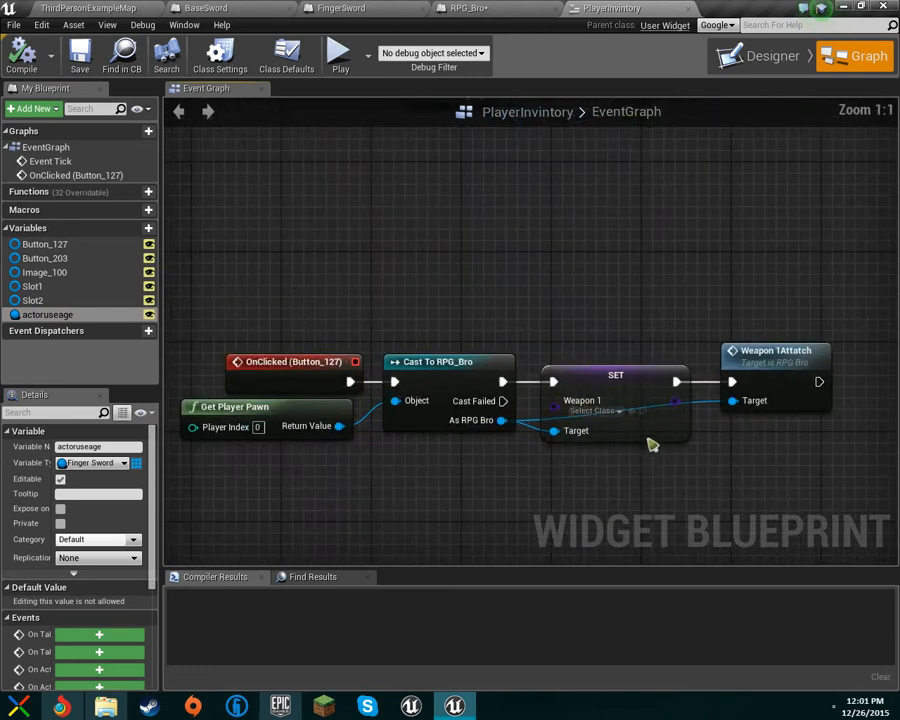
left_click(612, 411)
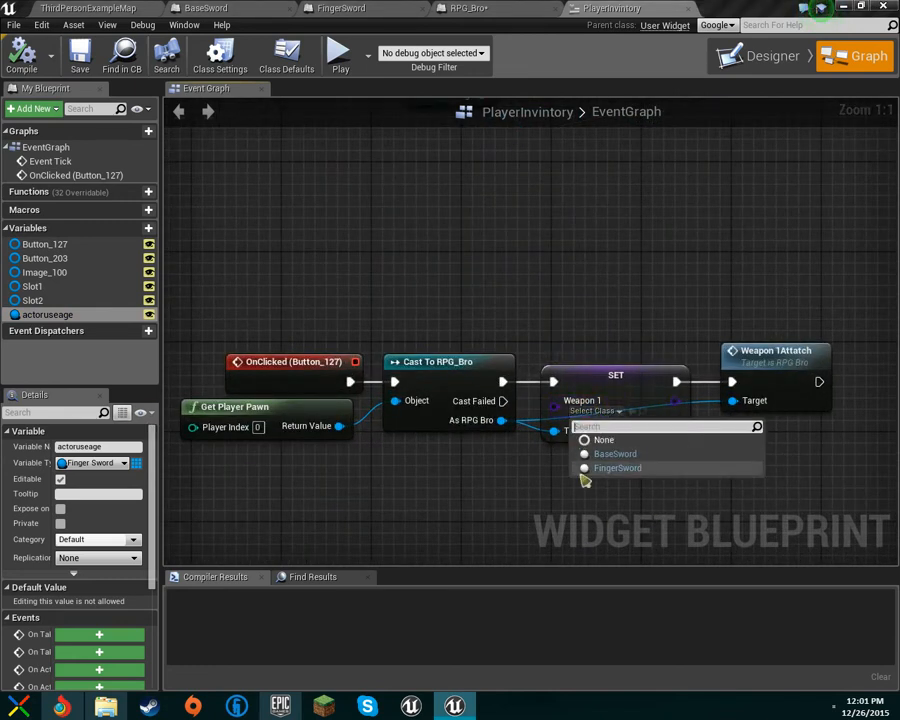
left_click(632, 468)
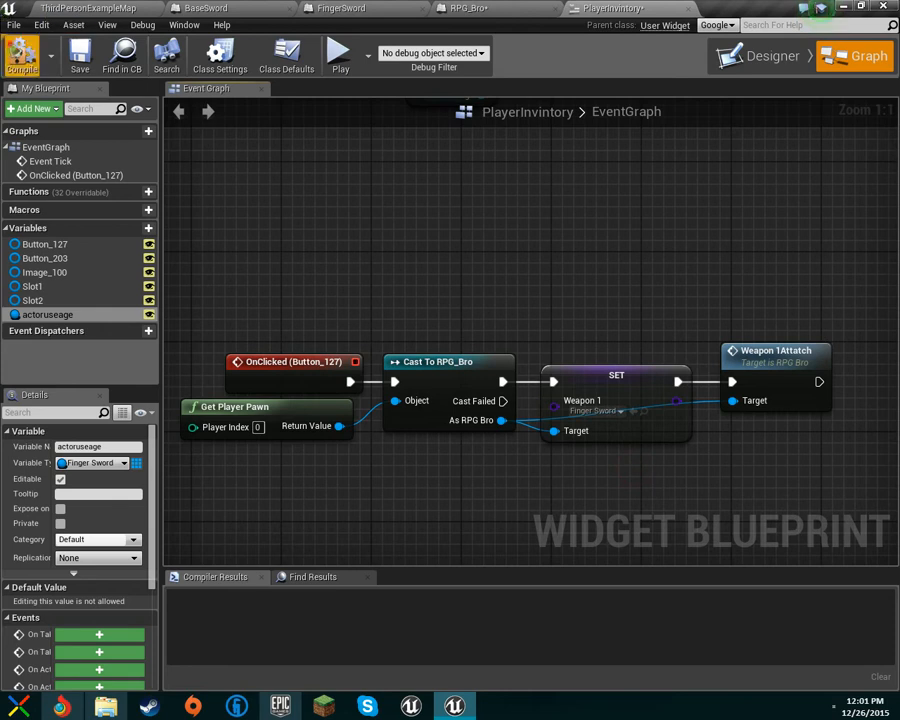
left_click(19, 54)
Step: Check the Actoruseage node in PlayerInvintory, and play ThirdPersonExampleMap to equip the sword from the inventory
right_click_drag(473, 112, 521, 305)
left_click(490, 342)
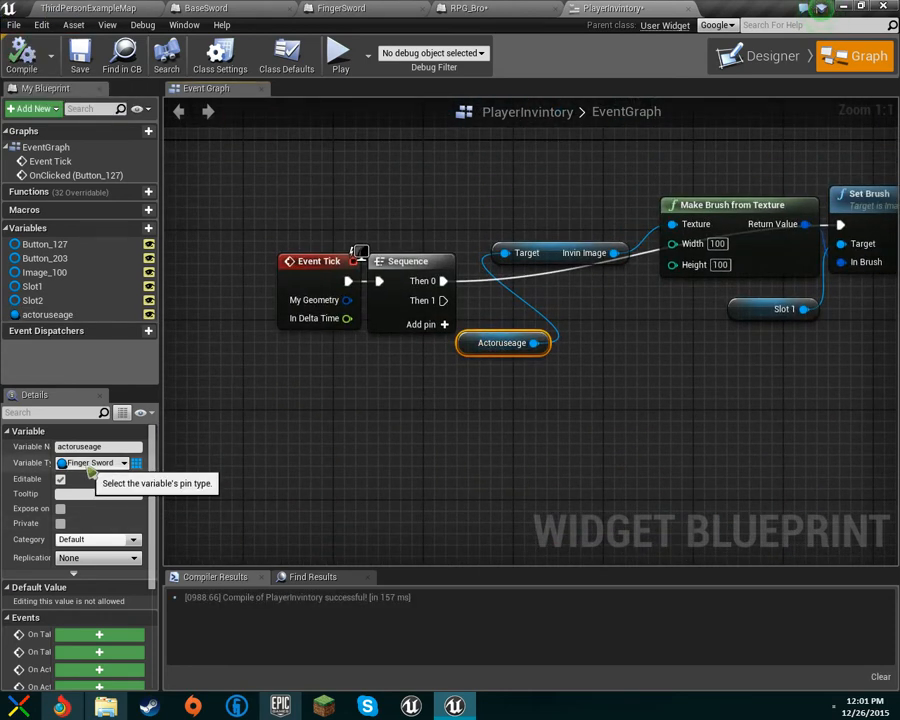
left_click(116, 8)
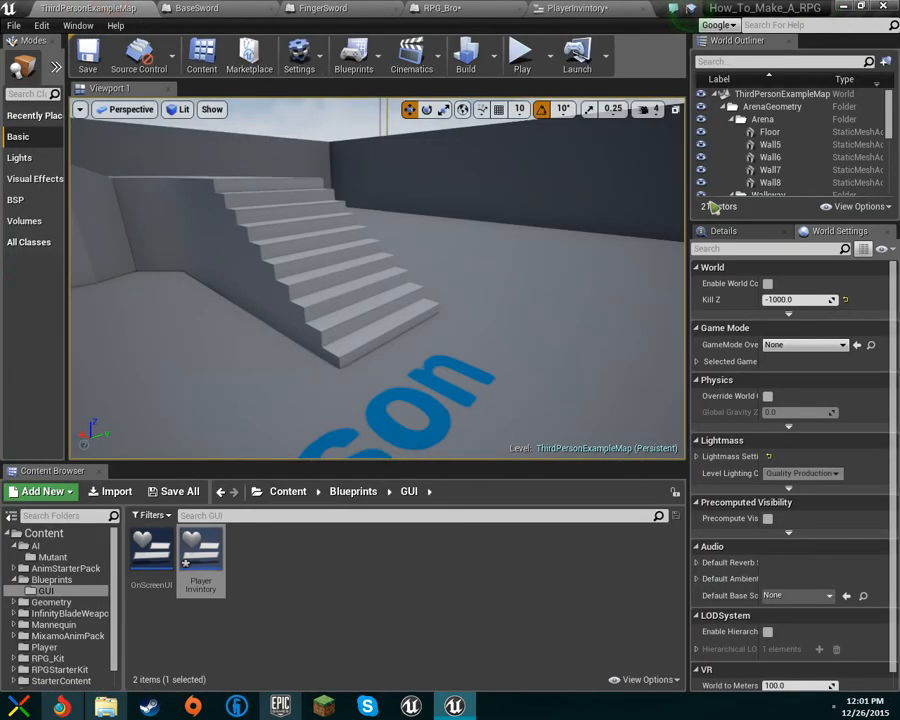
left_click(514, 58)
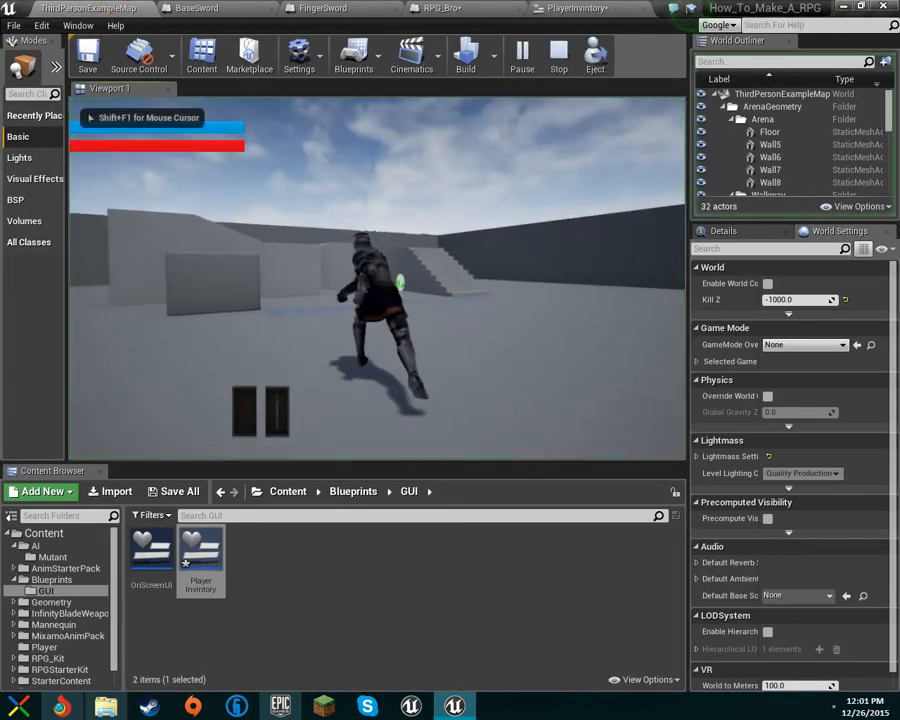
key("i")
key("i")
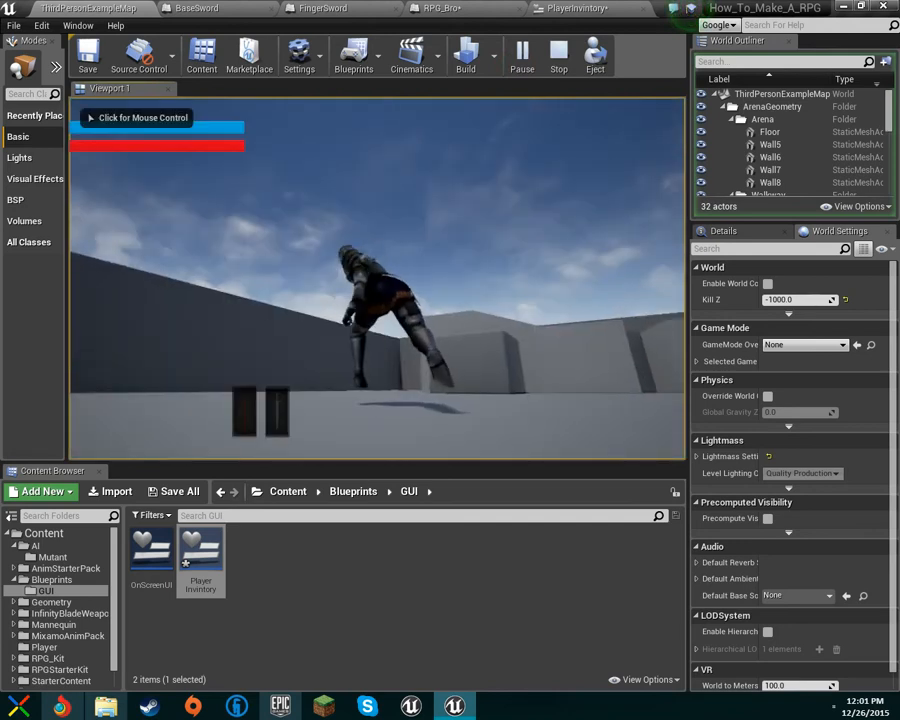
key("i")
key("i")
left_click(258, 200)
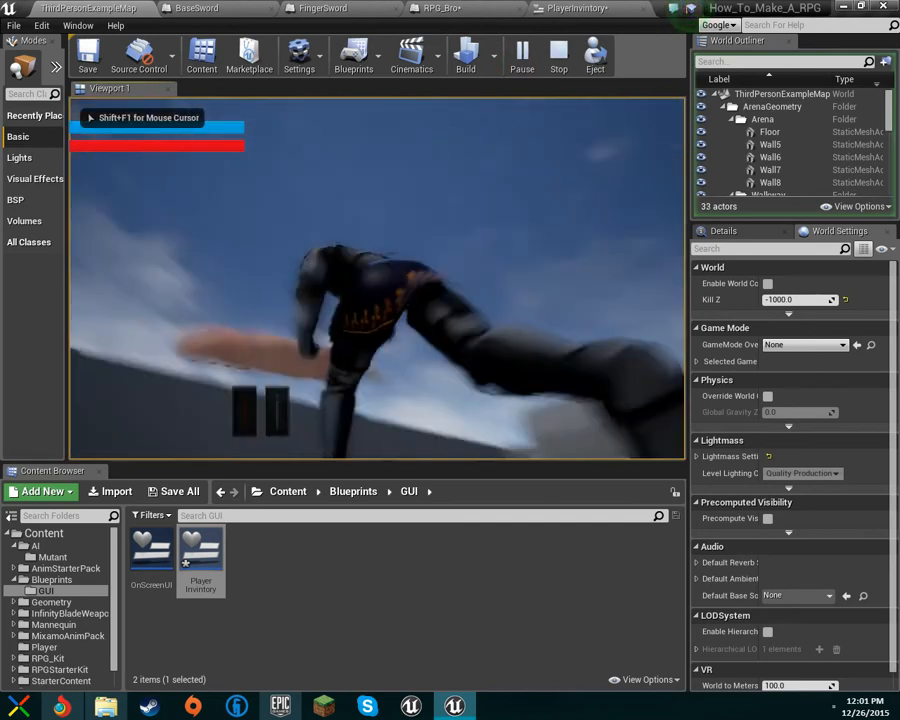
Step: Run and jump the character around the level's stairs and ramps to check that the equipped sword follows the hand
key("w")
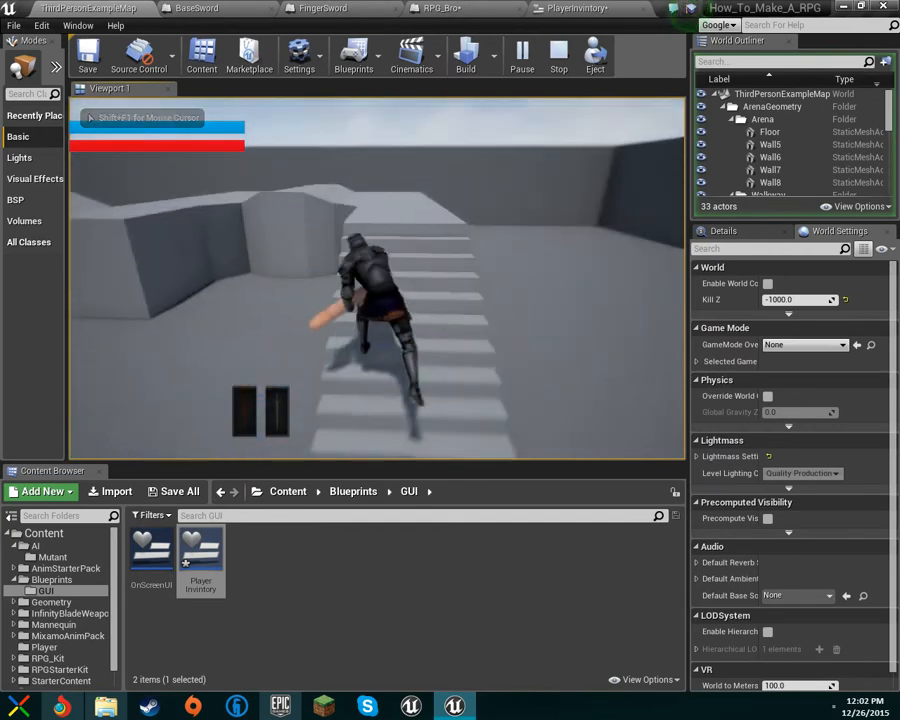
key("w")
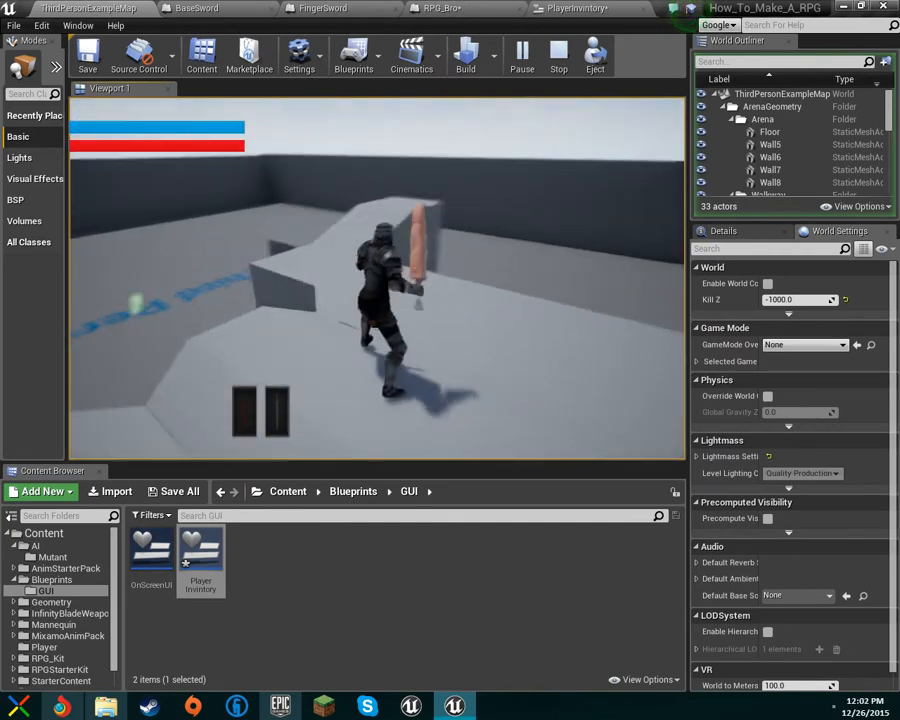
key("space")
key("w")
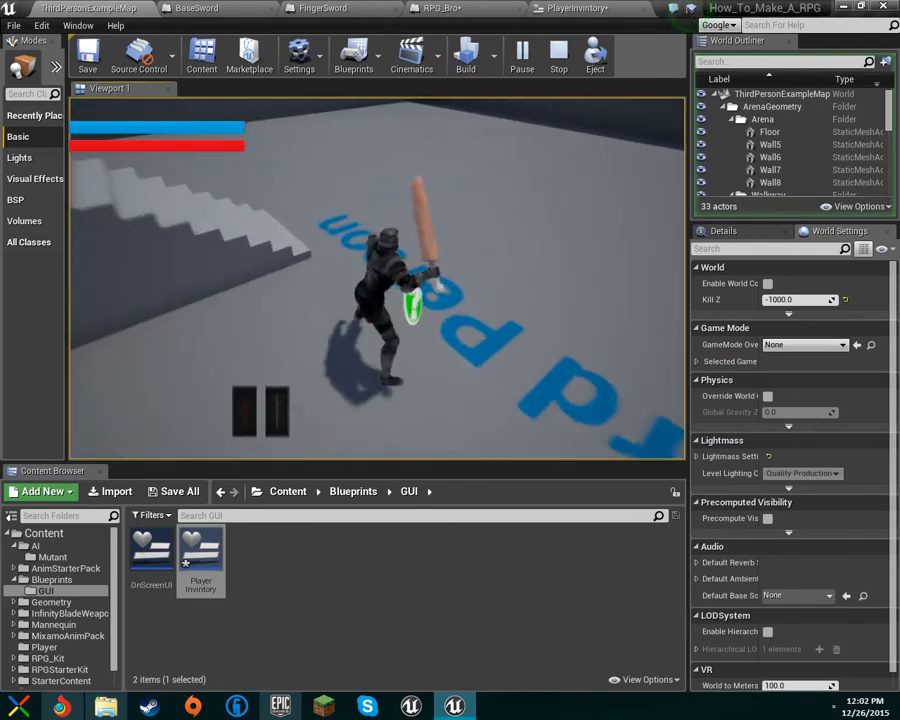
key("w")
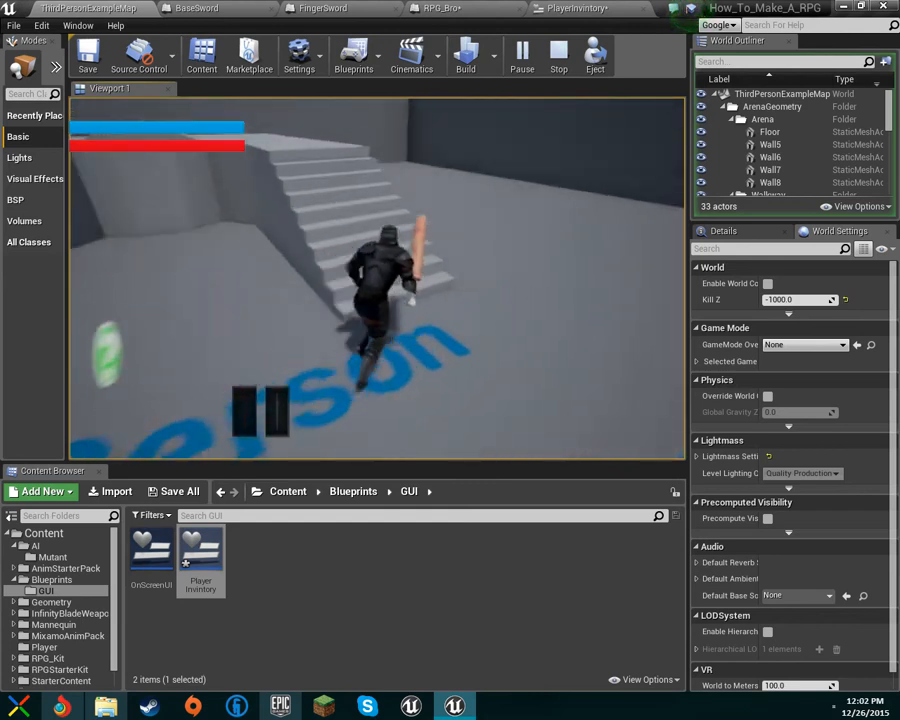
key("w")
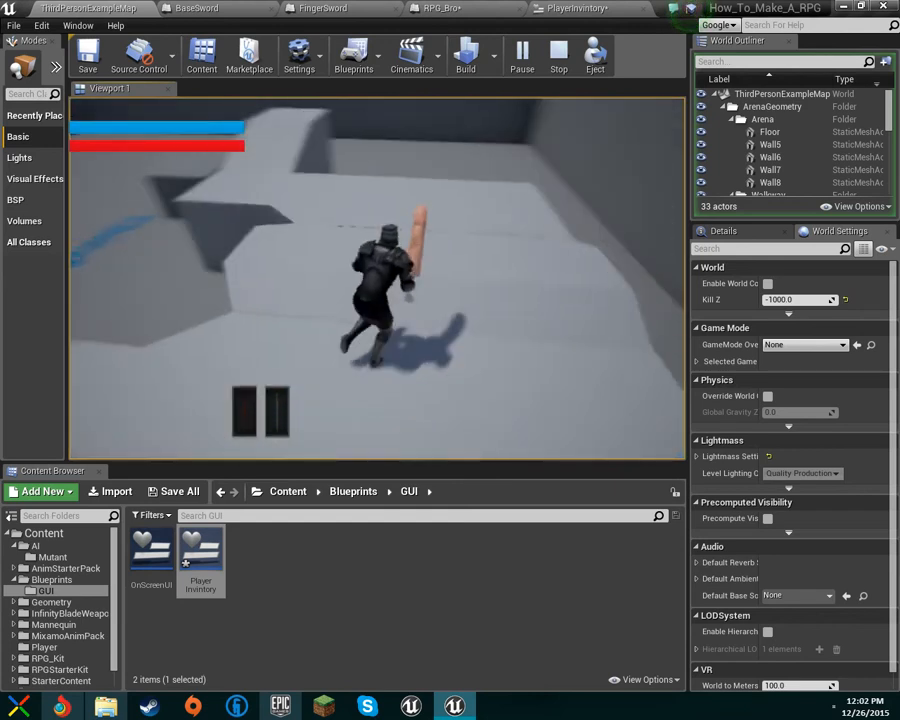
key("w")
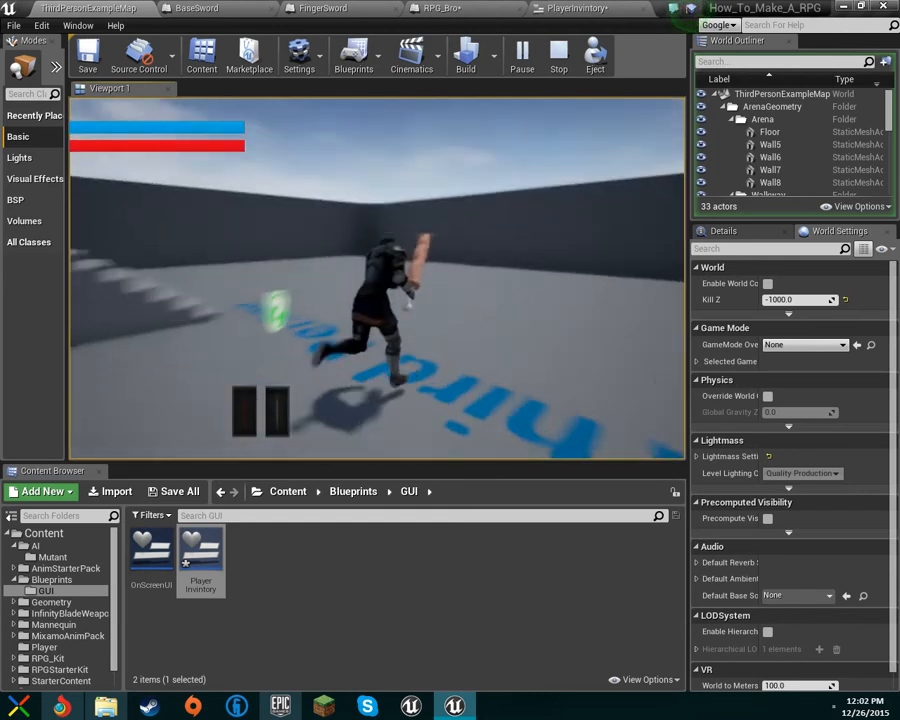
key("w")
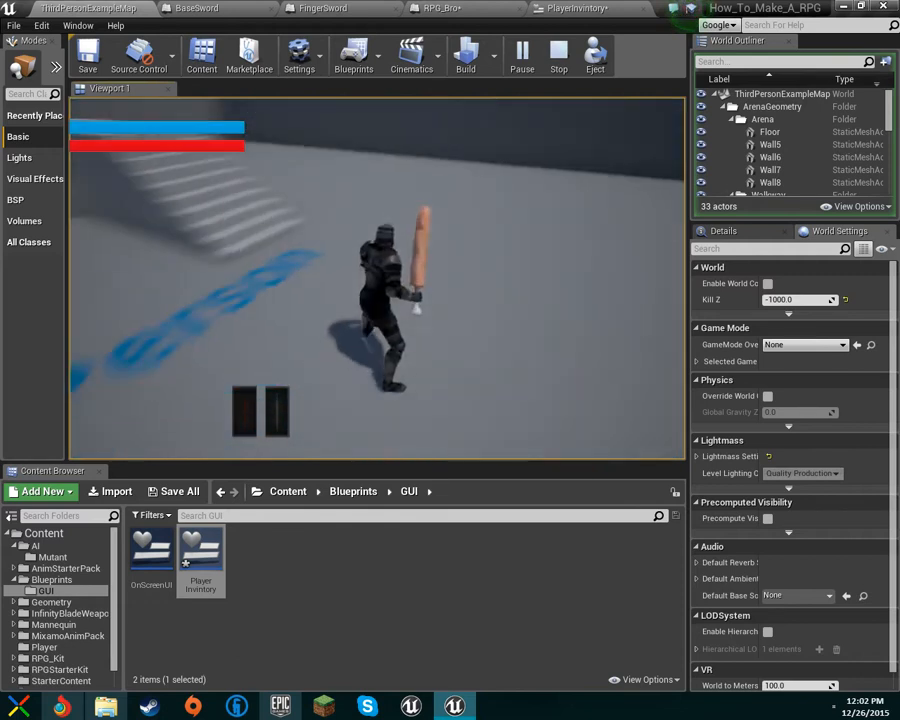
key("w")
key("w")
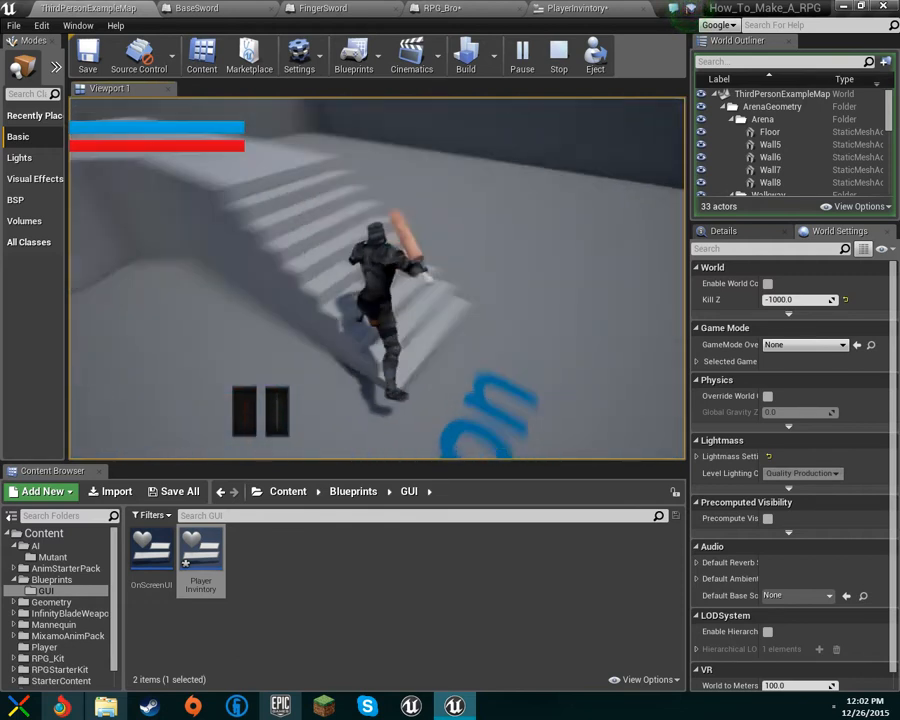
key("w")
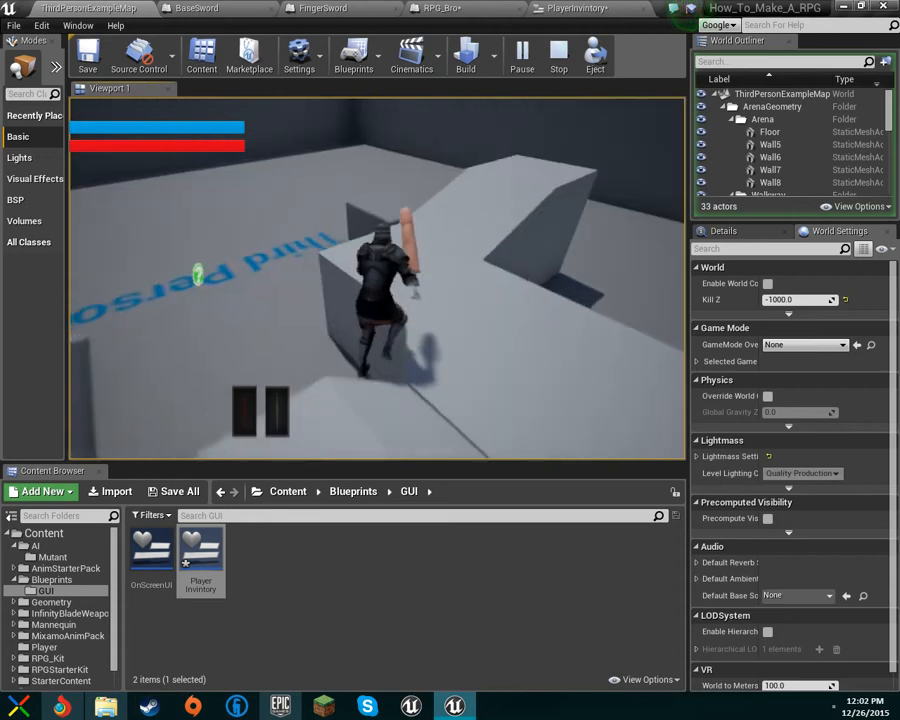
key("w")
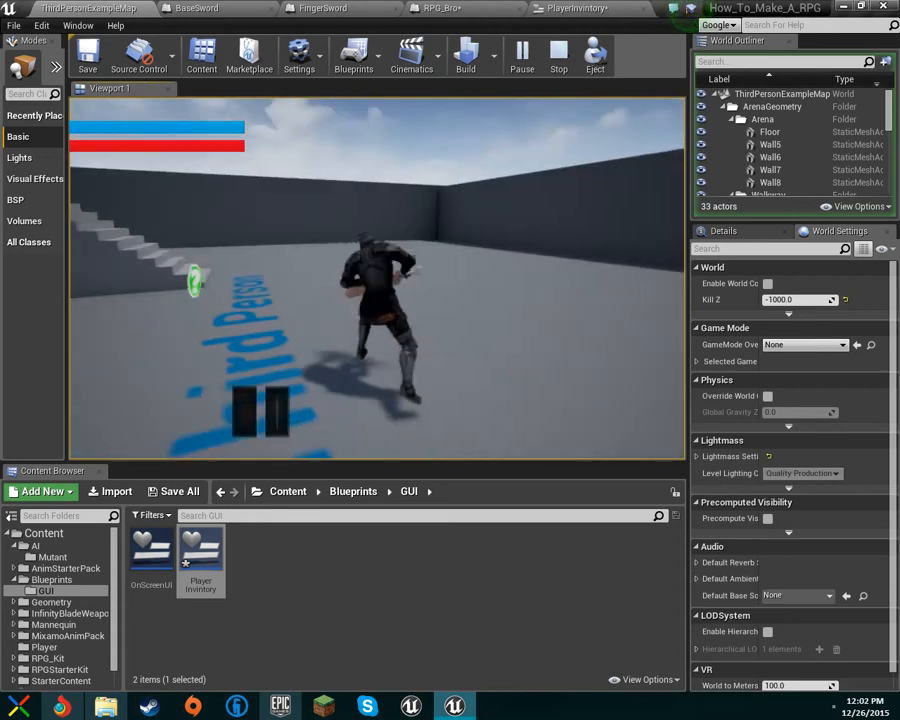
key("w")
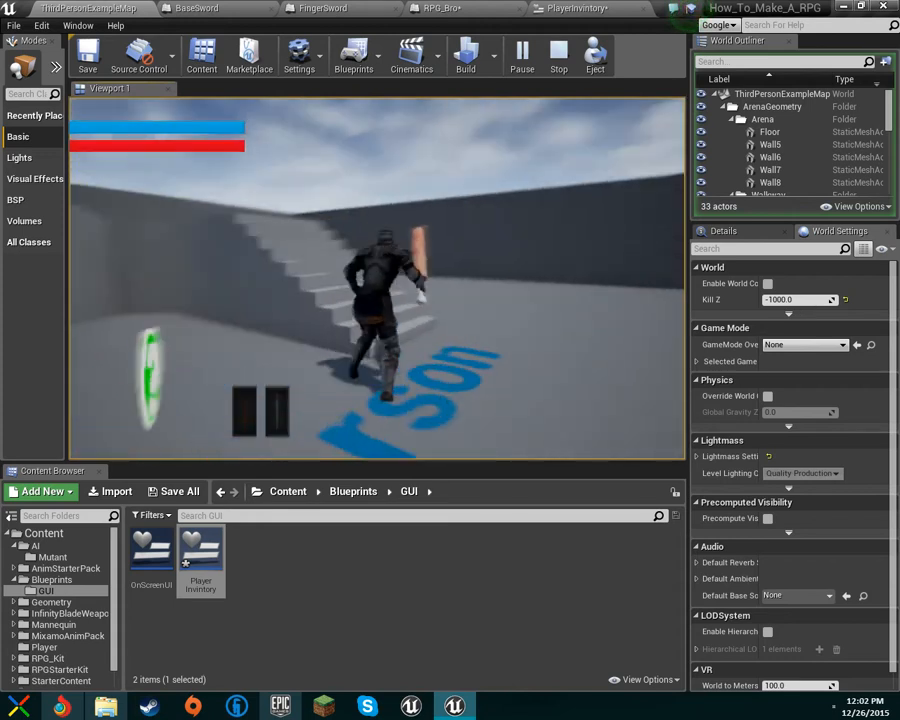
Step: Test the attack animation with the equipped sword while standing and moving, and end the play session
left_click(377, 279)
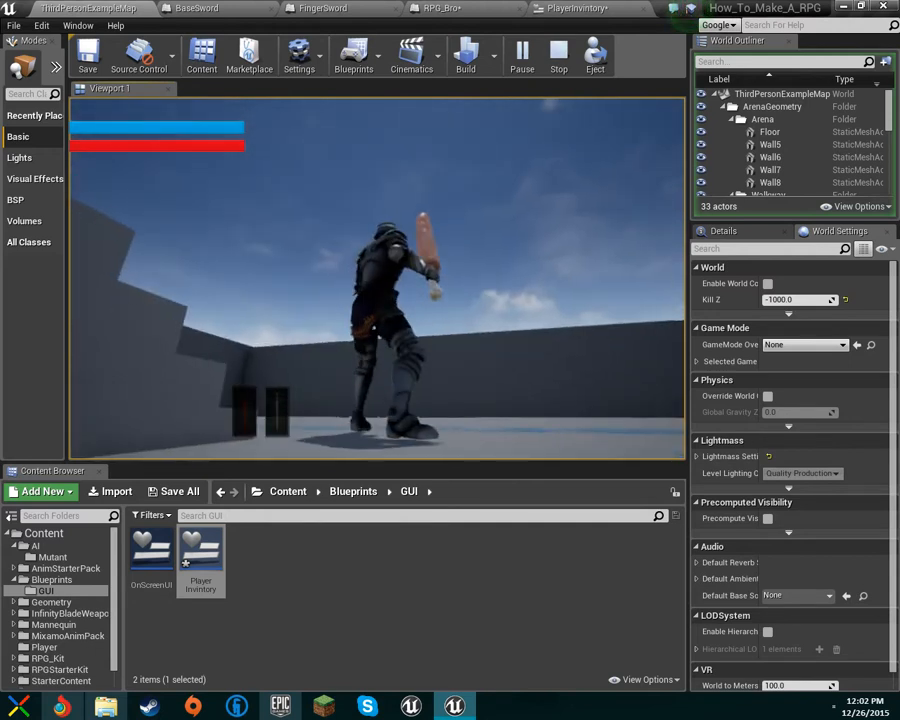
left_click(377, 279)
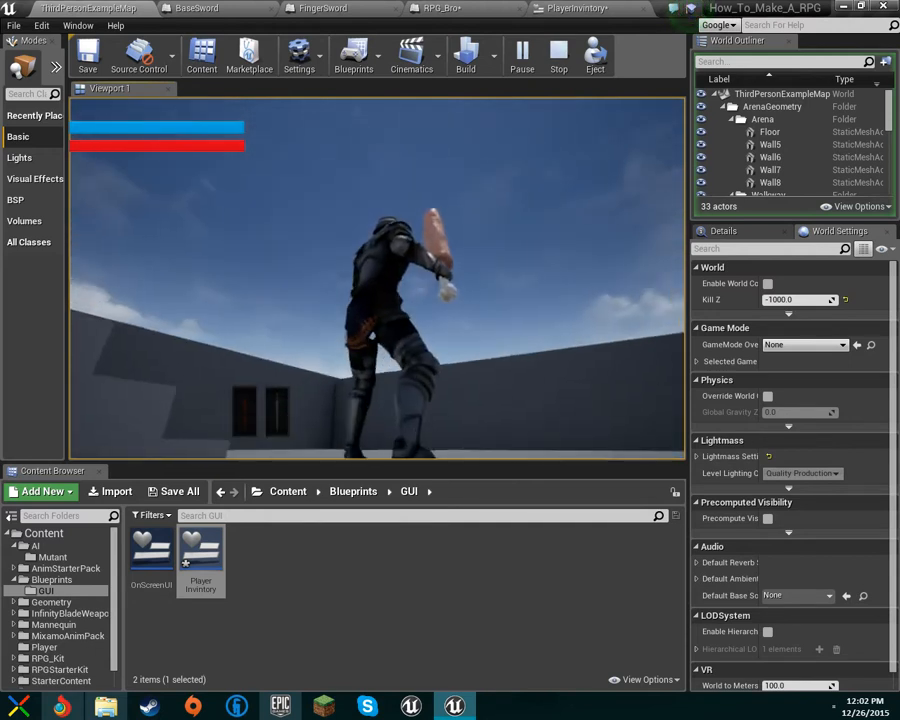
left_click(377, 279)
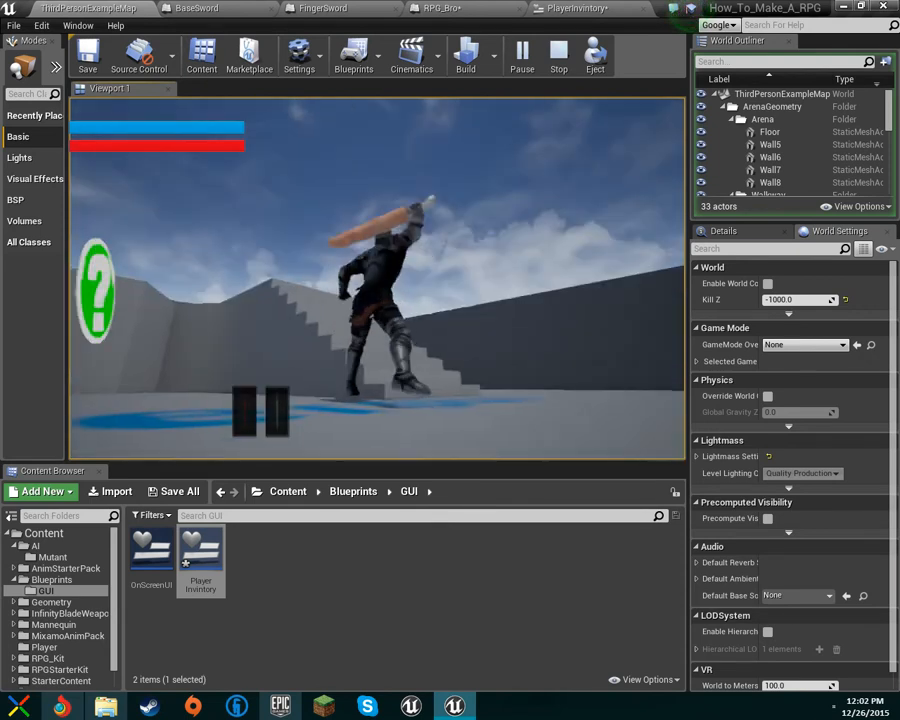
key("w")
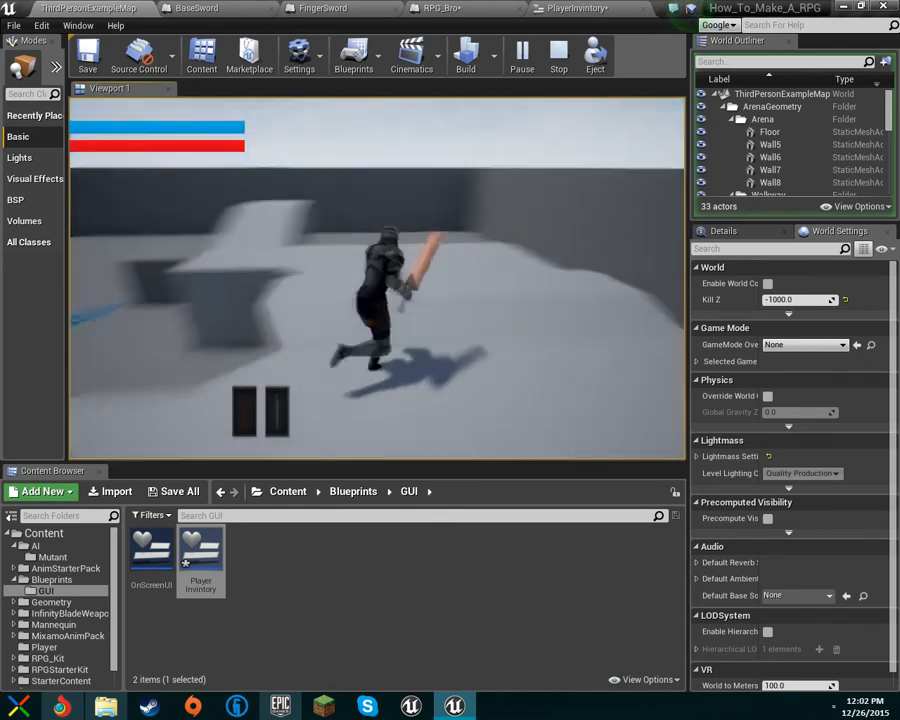
left_click(377, 279)
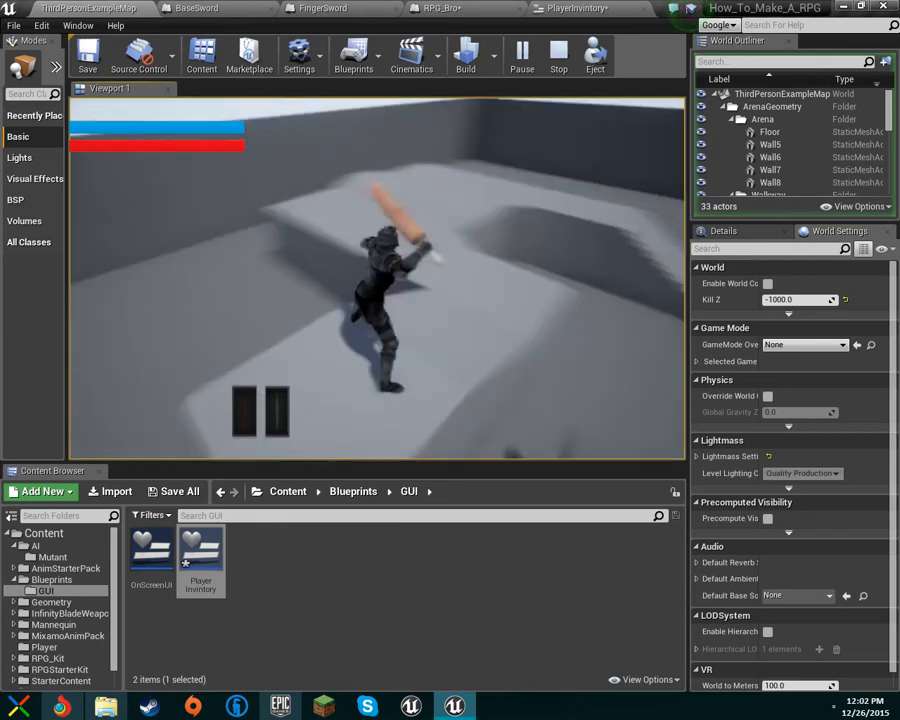
key("w")
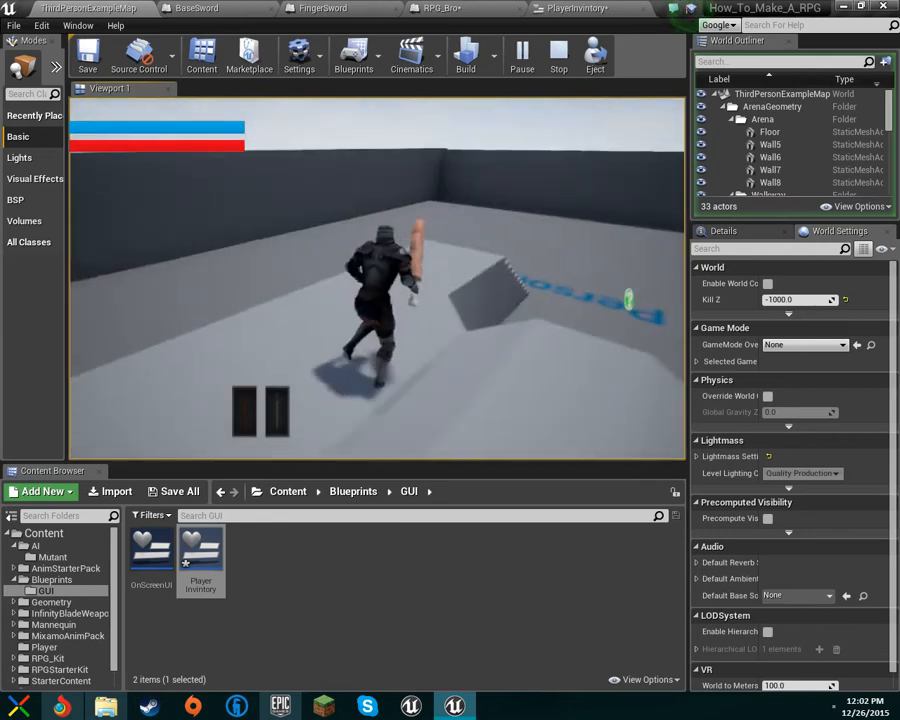
key("w")
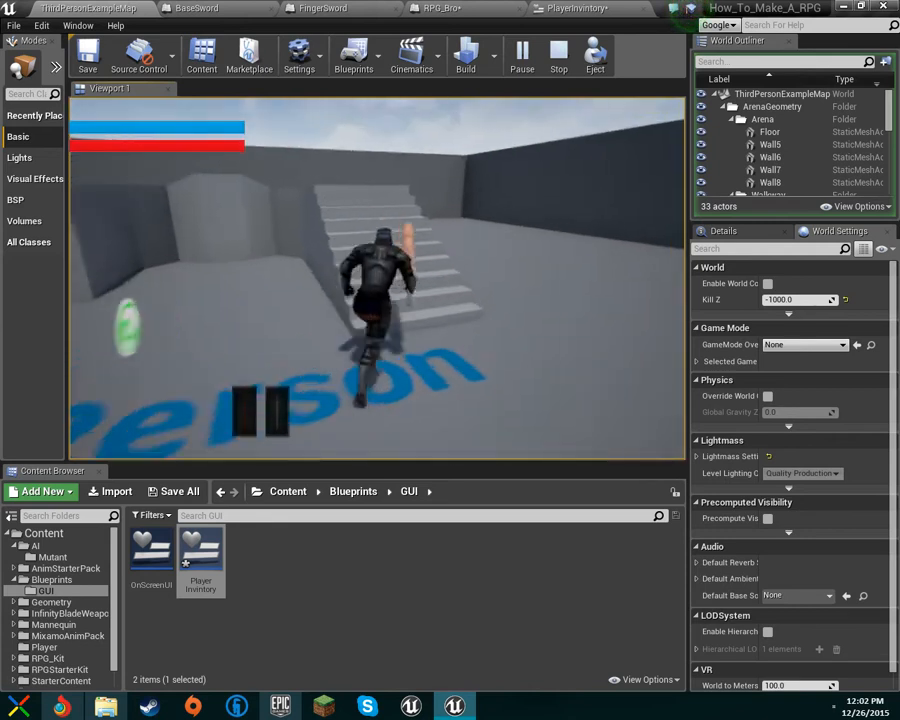
key("w")
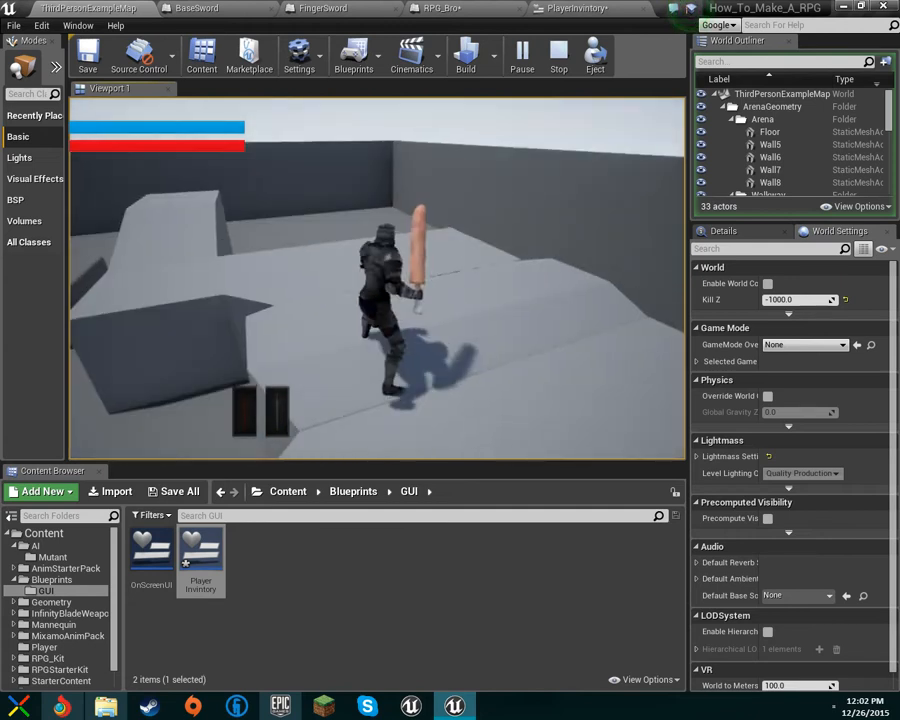
key("Escape")
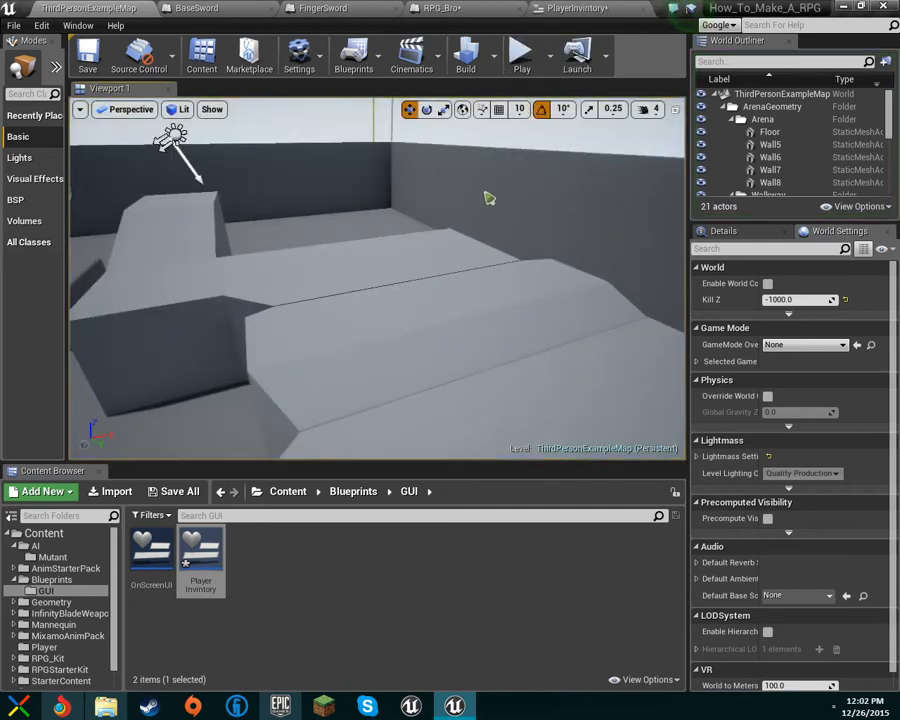
Step: Review the open PlayerInvintory, RPG_Bro, FingerSword and BaseSword Blueprints
left_click(567, 8)
scroll(640, 345, "down", 2)
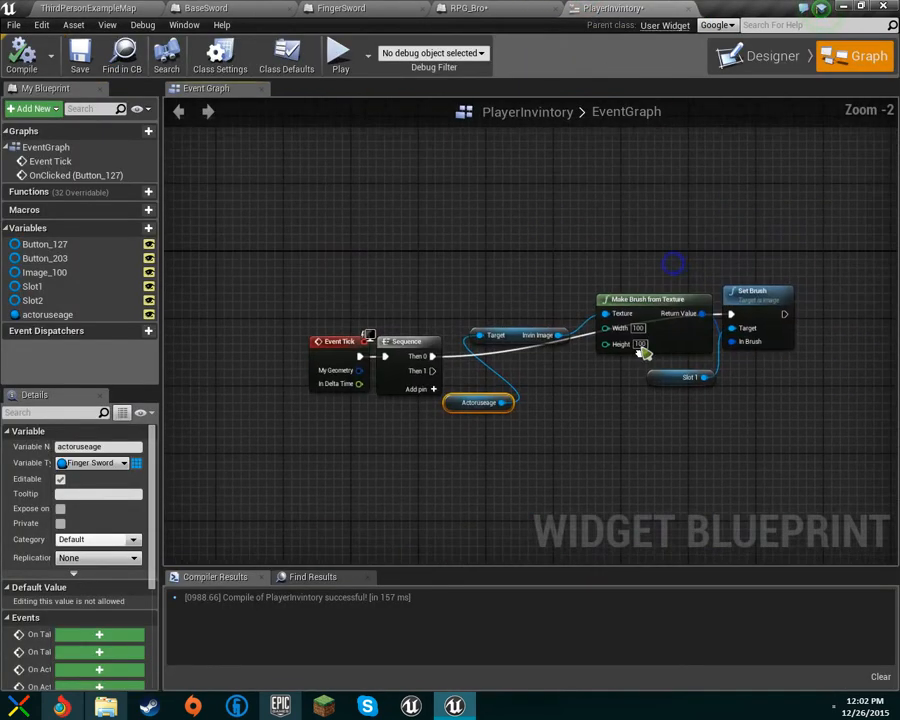
left_click(470, 8)
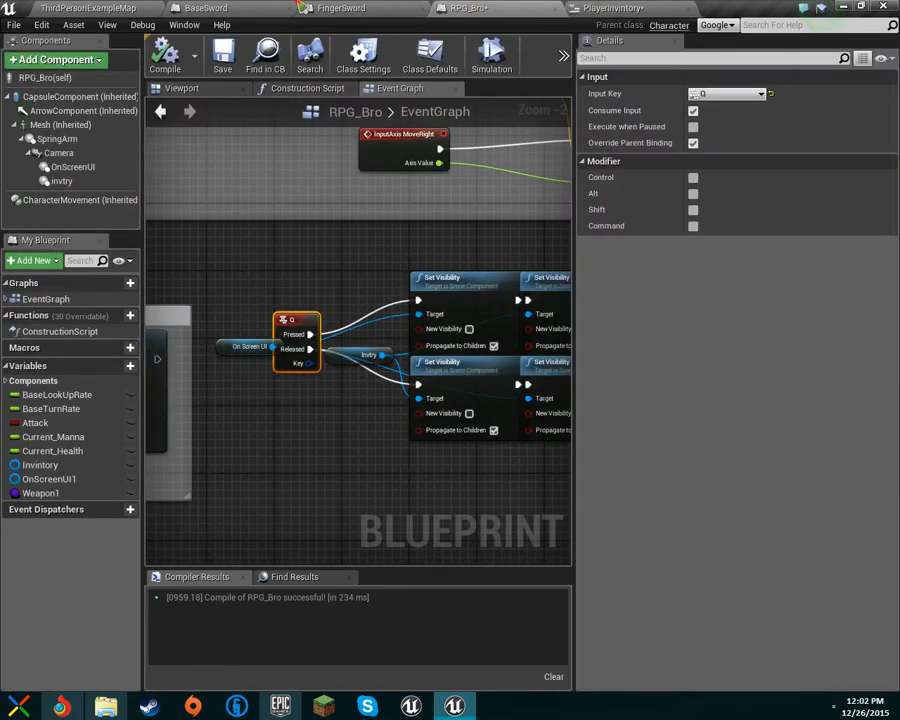
left_click(340, 8)
left_click(205, 8)
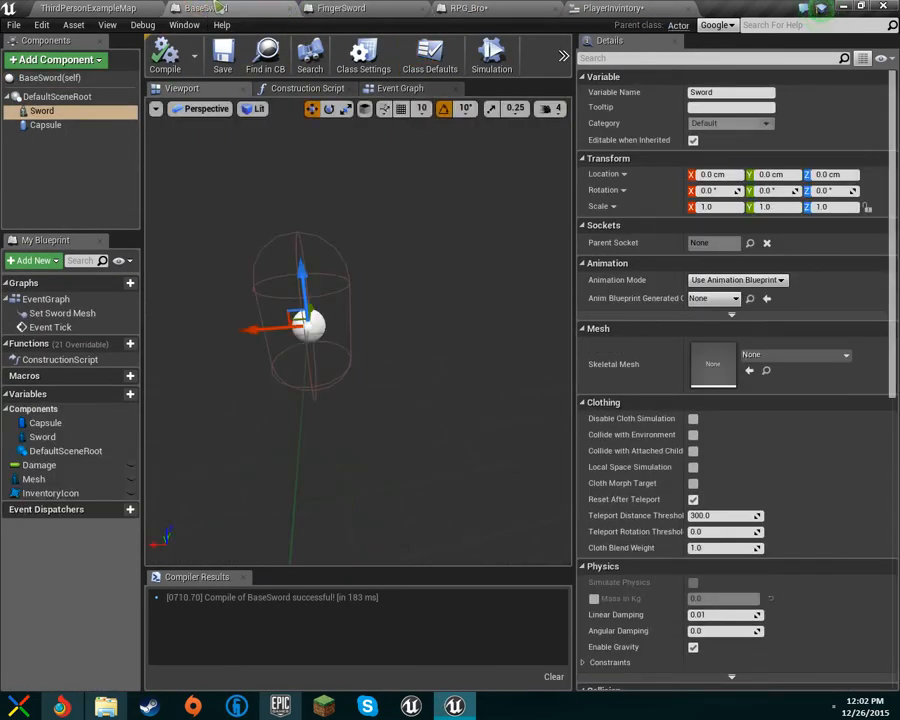
Step: Create a child Blueprint of BaseSword named DeathSword in the Blueprints folder and open it
left_click(70, 8)
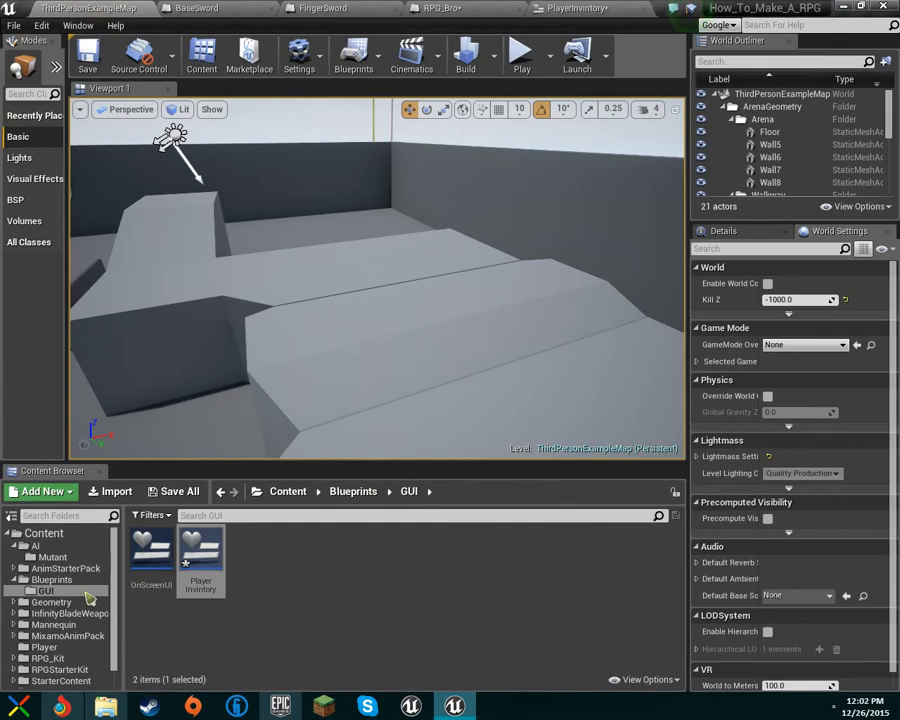
left_click(52, 579)
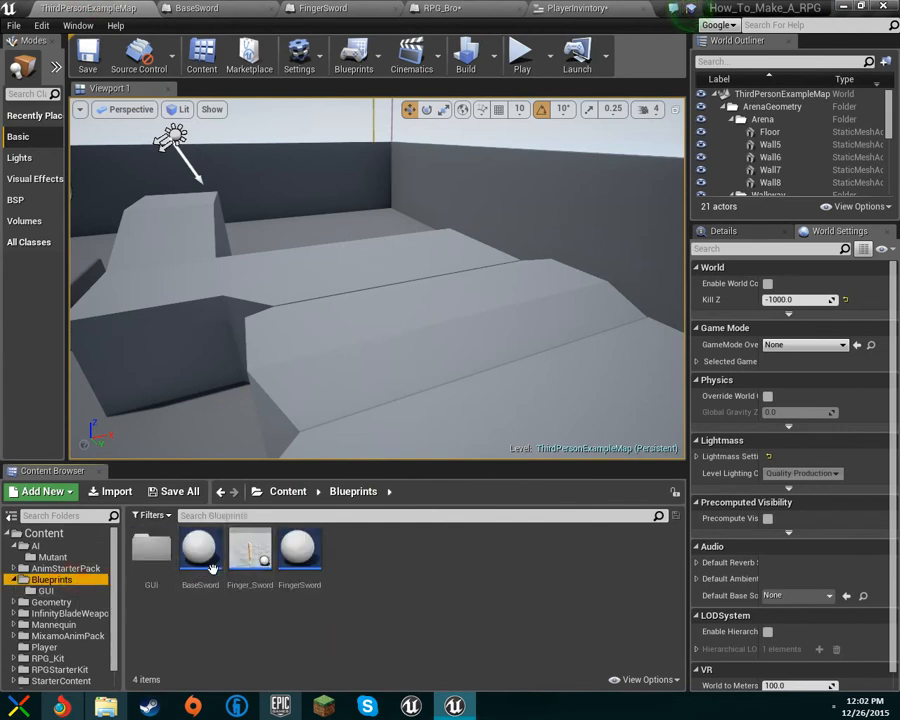
right_click(208, 580)
left_click(270, 408)
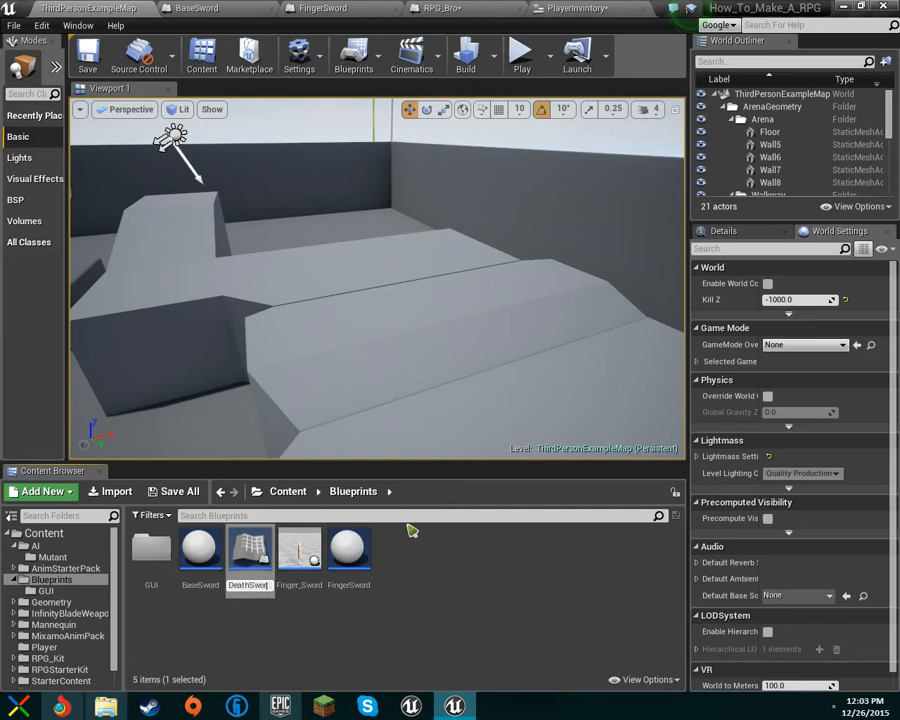
key("Return")
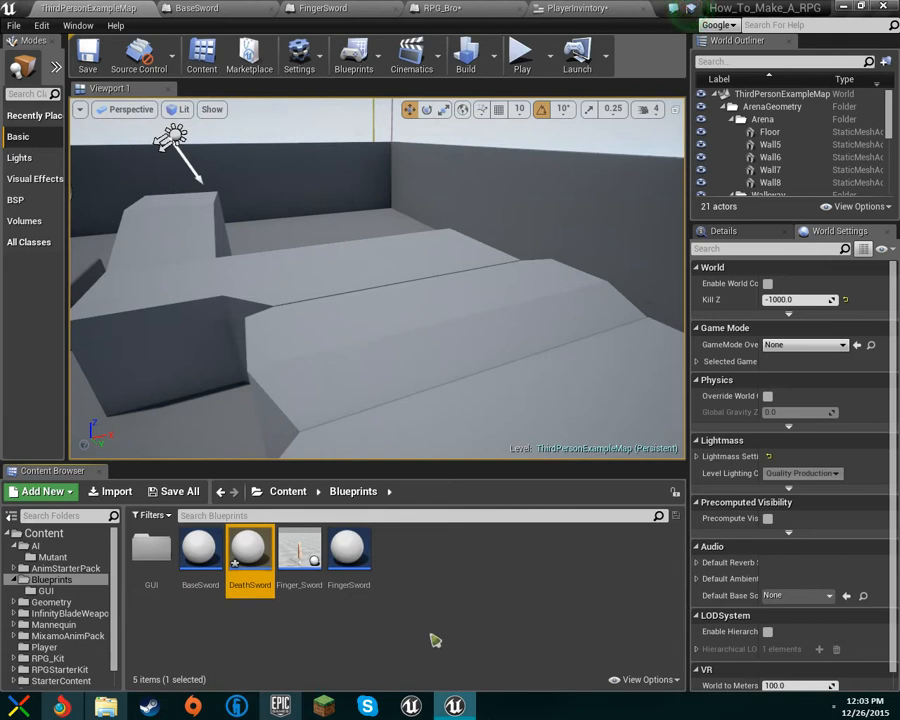
double_click(248, 578)
left_click(770, 120)
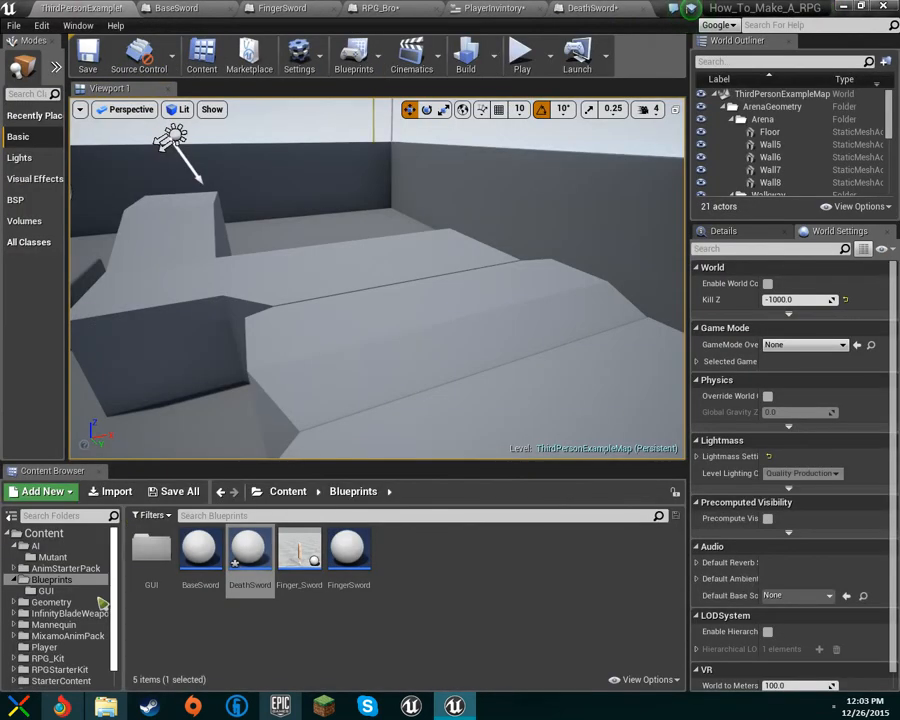
Step: Close the PlayerInvintory and FingerSword asset editors
scroll(62, 602, "down", 1)
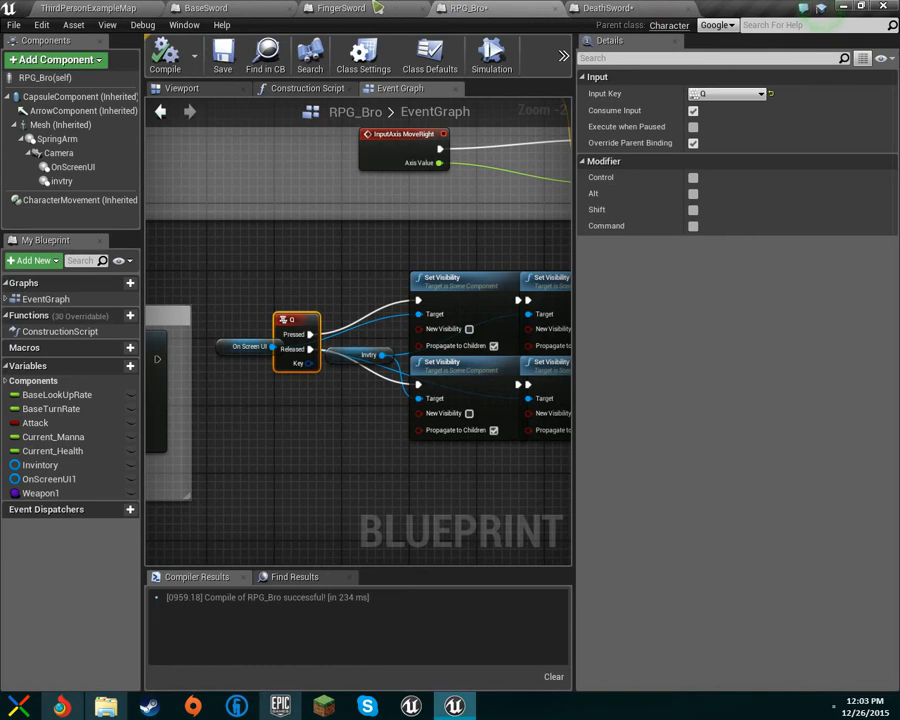
left_click(376, 7)
left_click(422, 9)
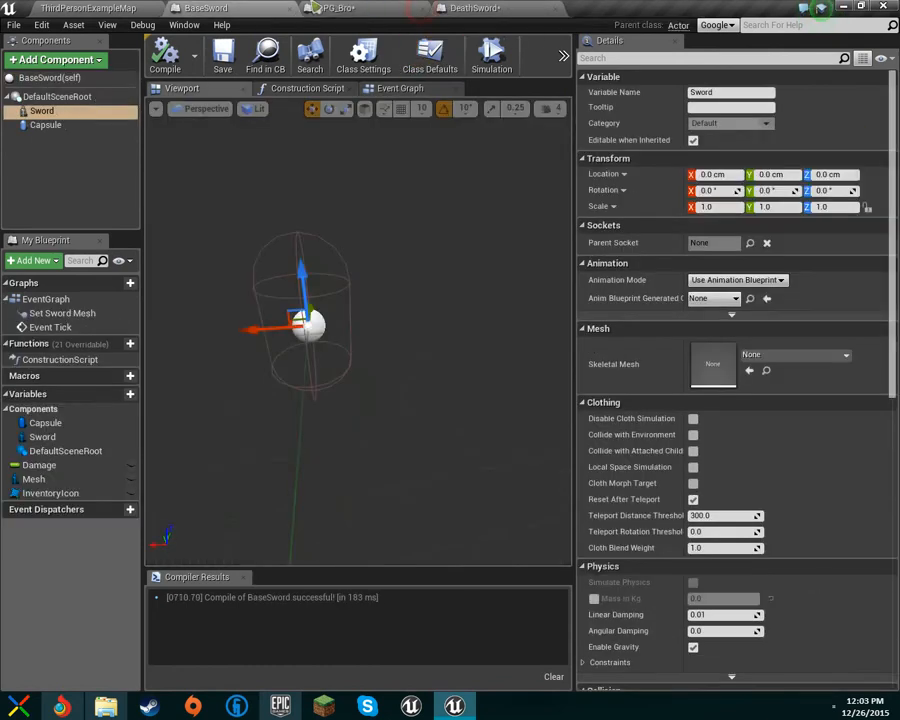
Step: Set DeathSword's default Mesh to SK_Blade_DragonSword and compile the Blueprint
left_click(88, 8)
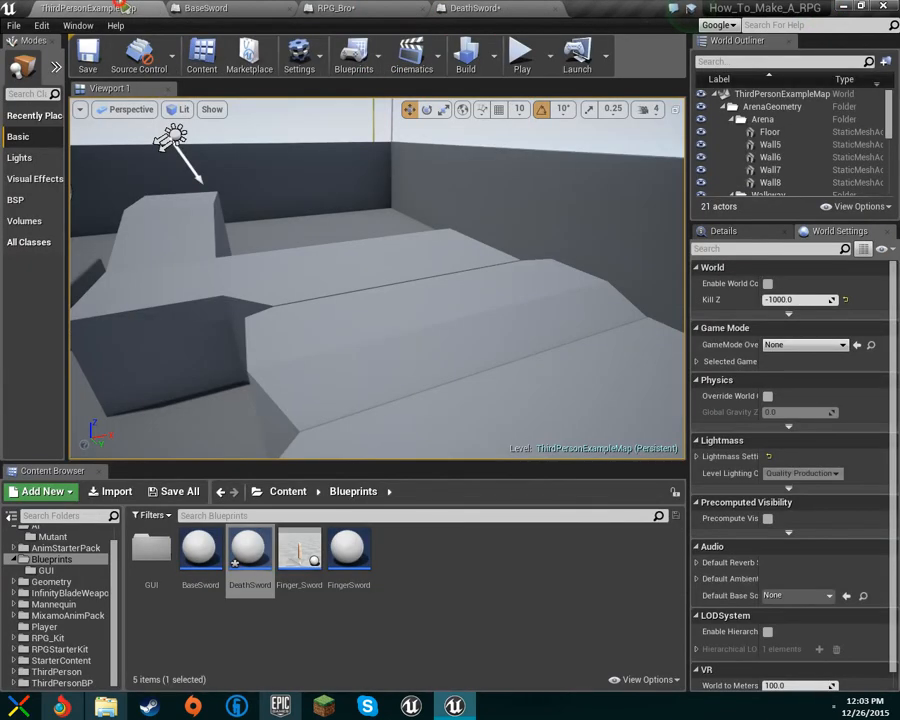
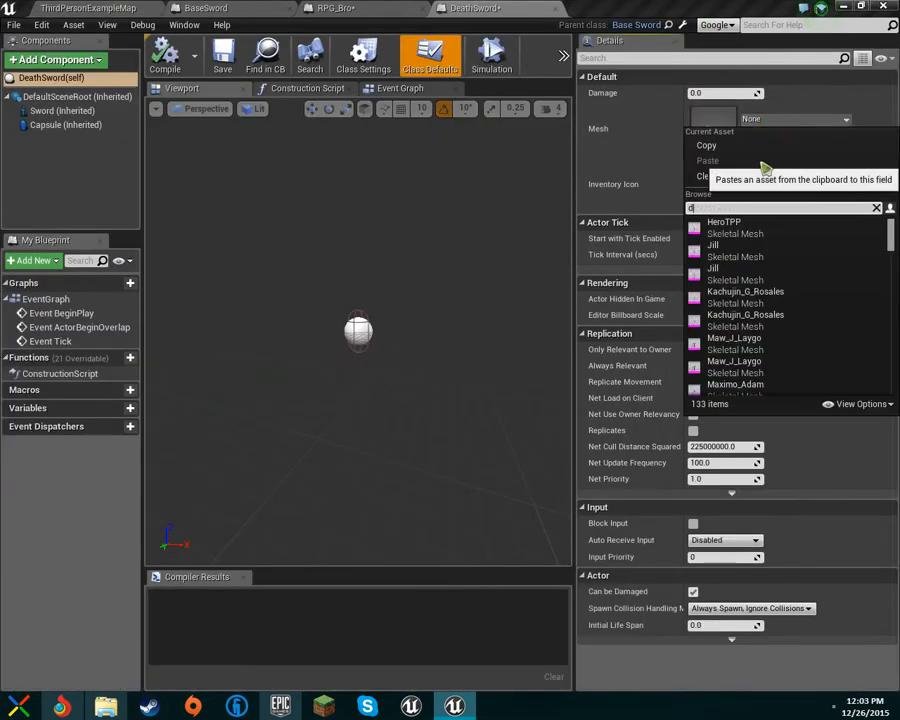
type("dra")
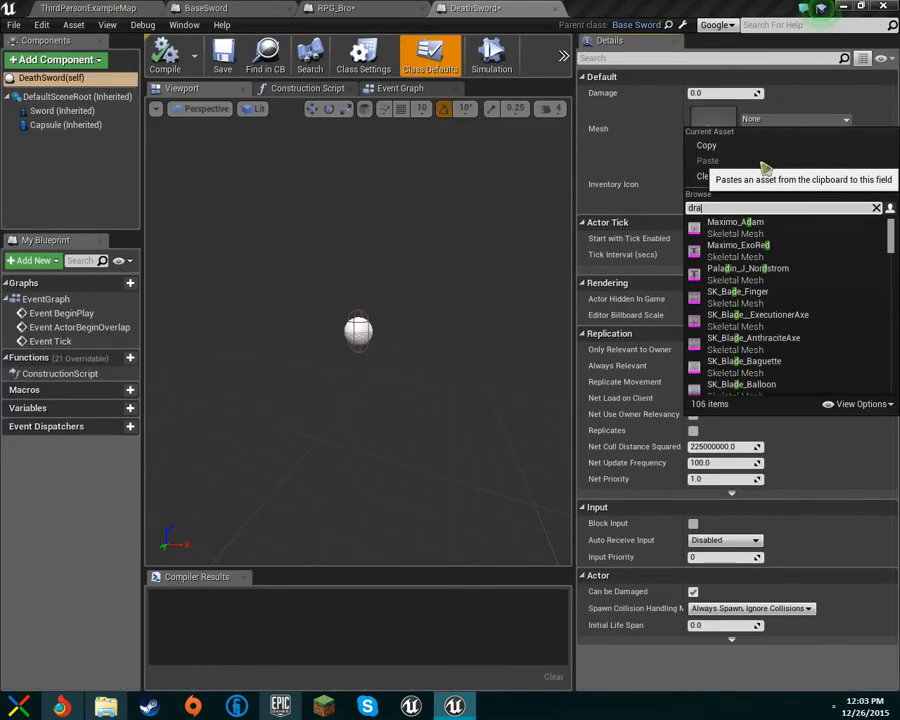
left_click(757, 238)
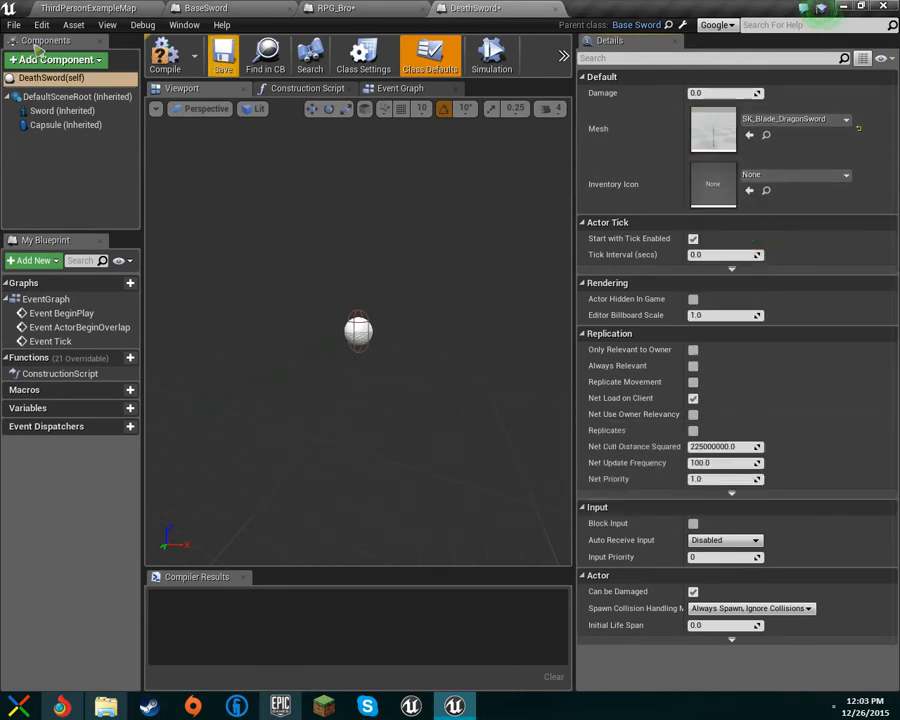
left_click(195, 62)
left_click(166, 56)
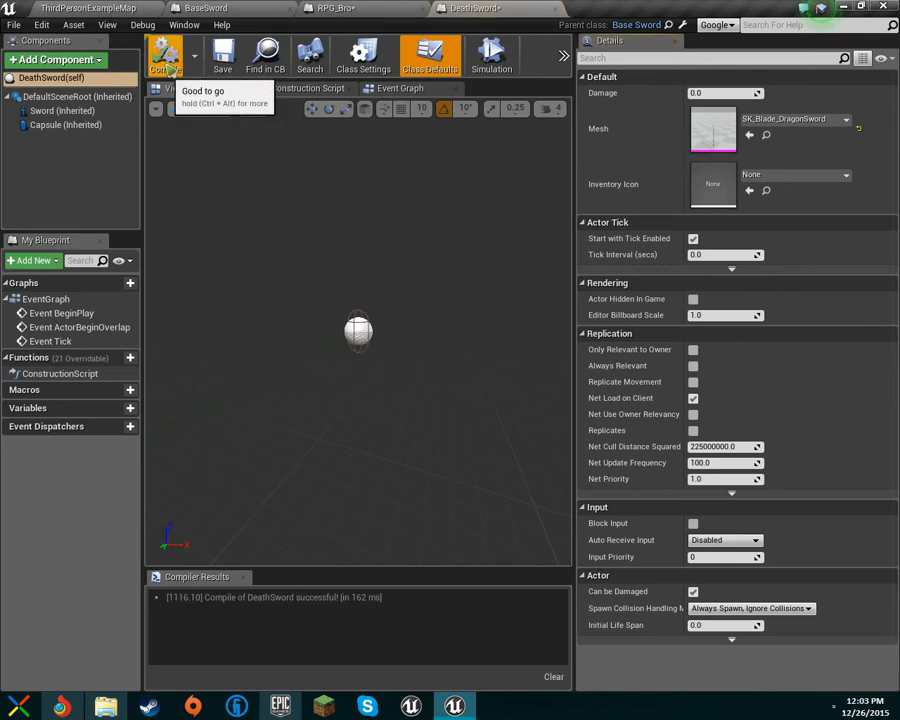
Step: Review the RPG_Bro event graph and DeathSword's Sword component, class defaults and event graph
left_click(335, 8)
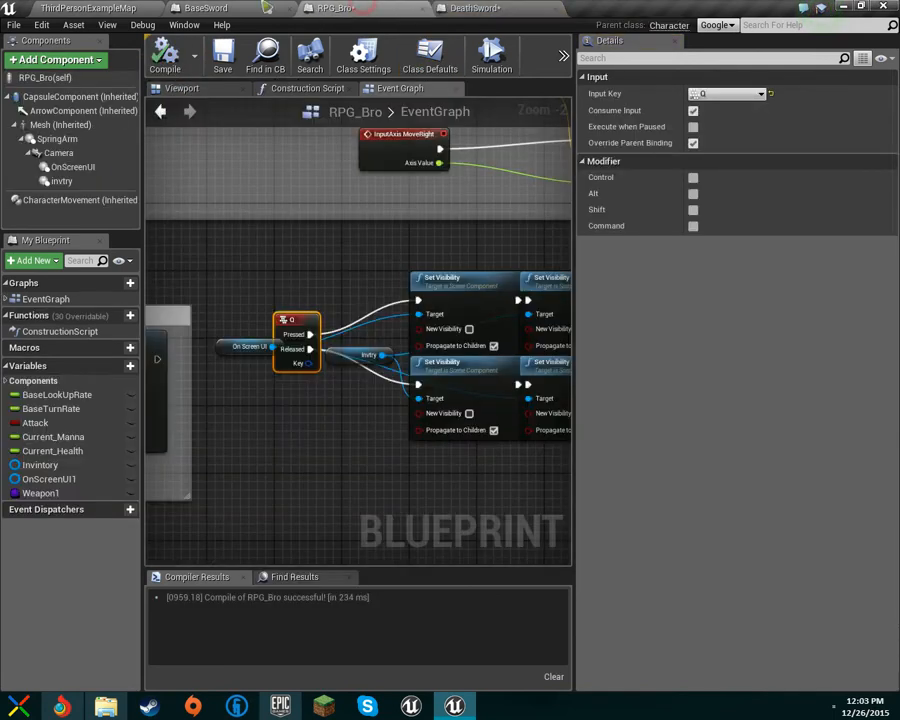
left_click(478, 8)
left_click(56, 111)
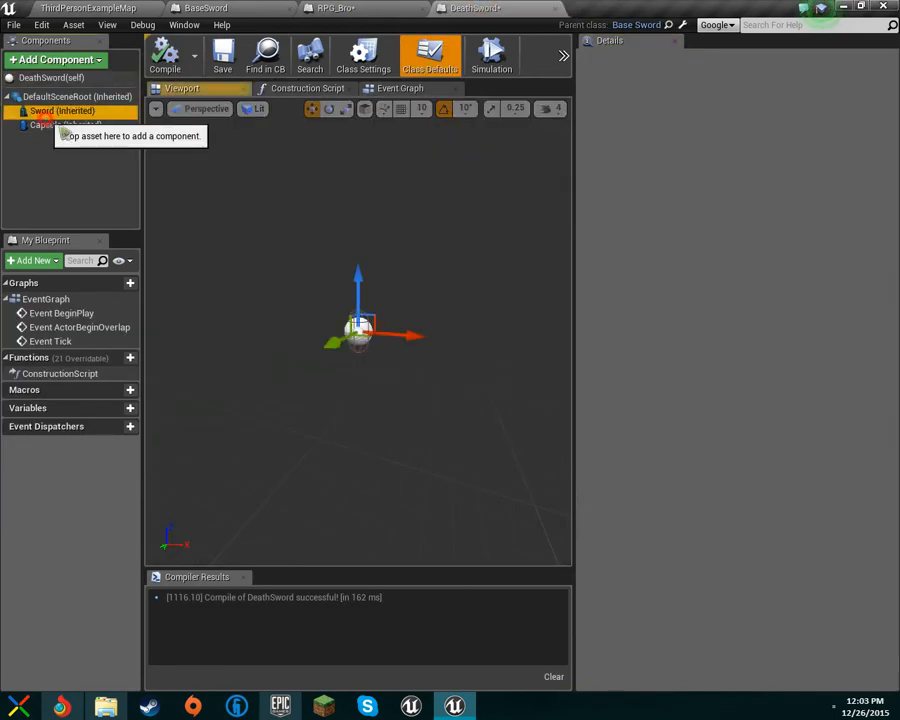
left_click(330, 8)
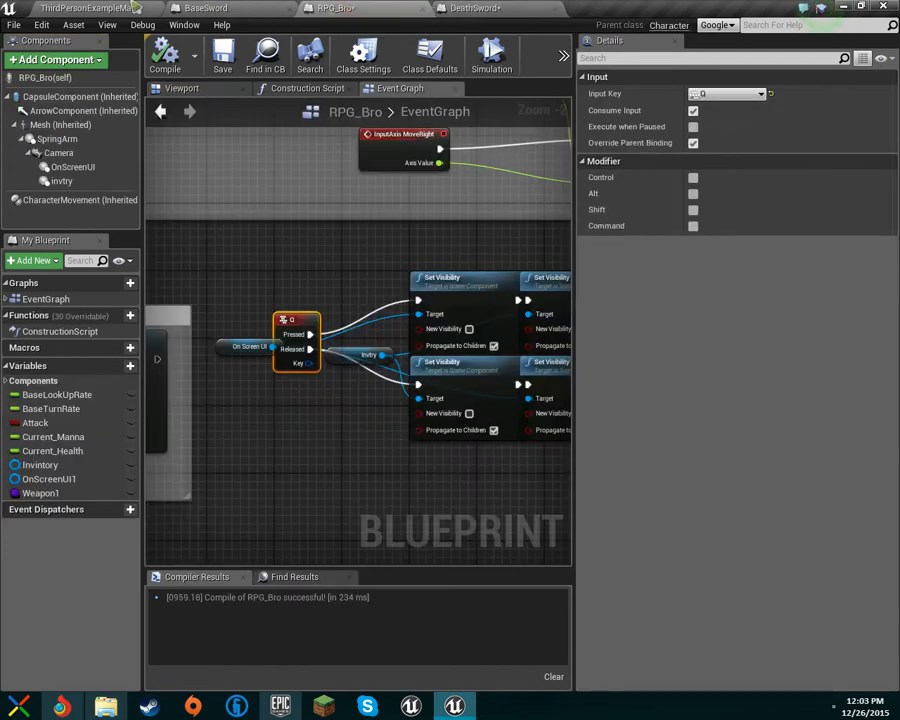
left_click(472, 8)
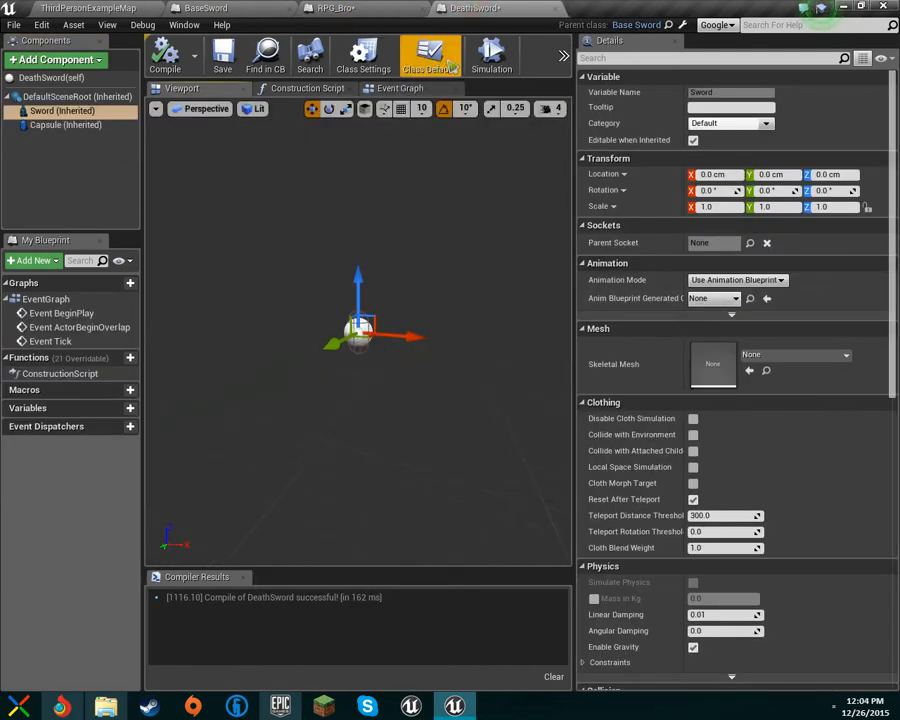
left_click(430, 55)
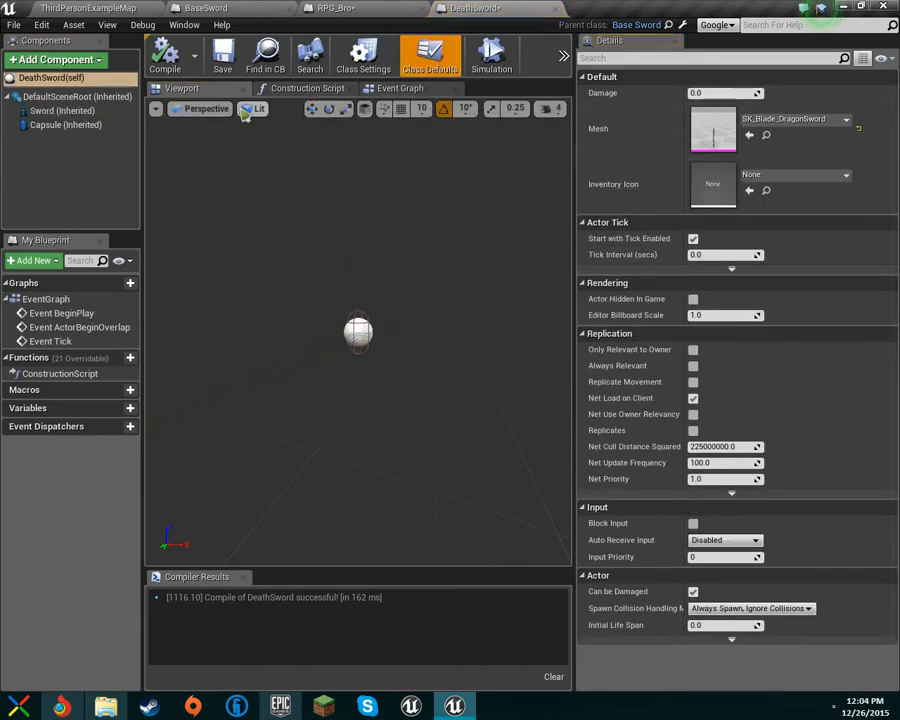
left_click(403, 90)
scroll(468, 408, "down", 2)
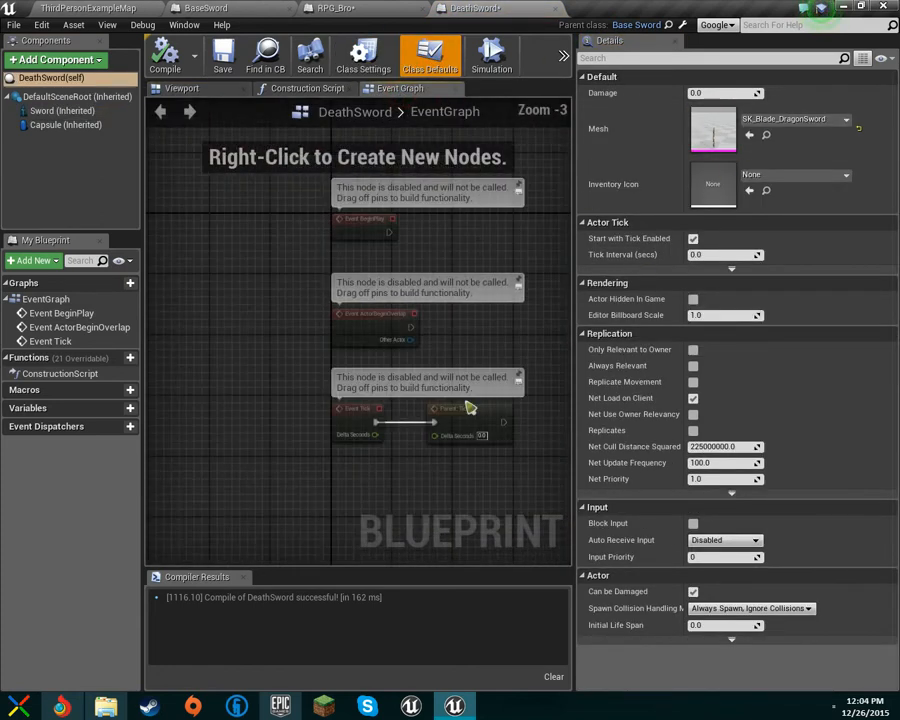
scroll(441, 461, "up", 1)
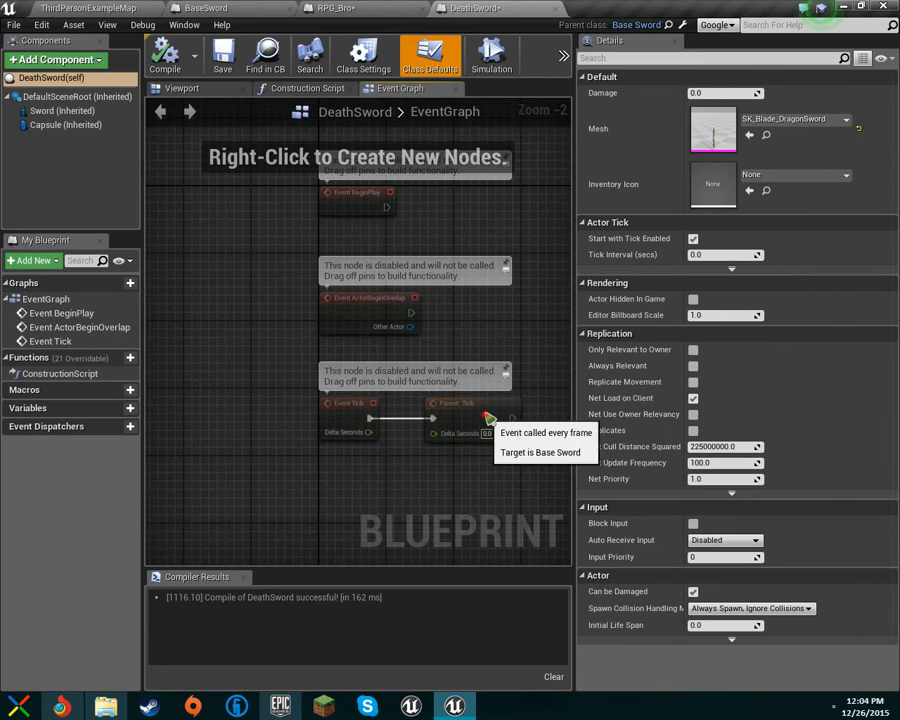
left_click(488, 408)
left_click(350, 8)
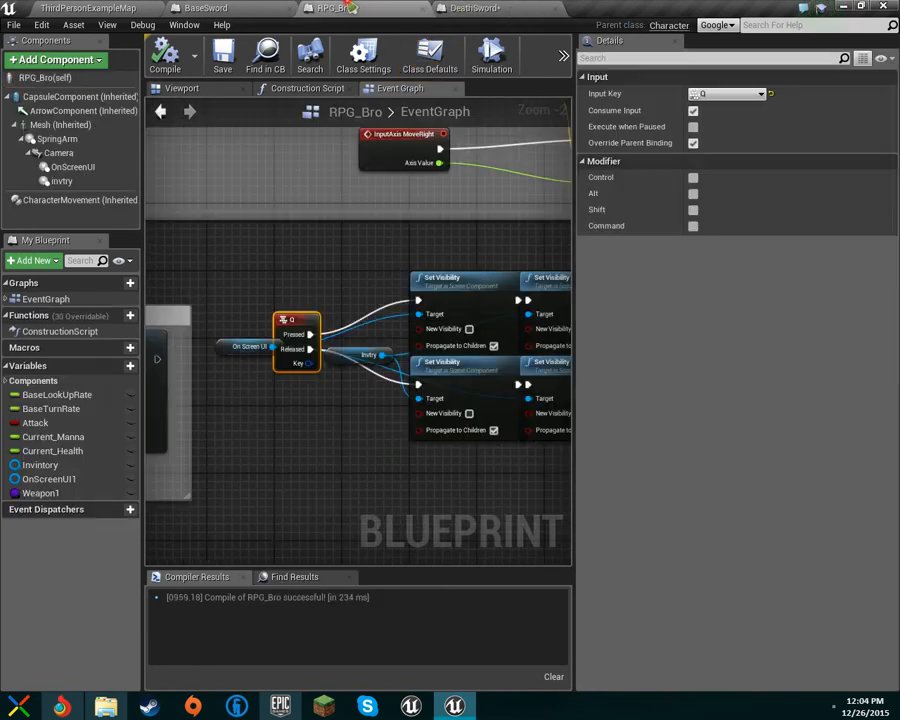
left_click(210, 8)
Step: Open the PlayerInvintory widget from the GUI subfolder of Blueprints
left_click(52, 6)
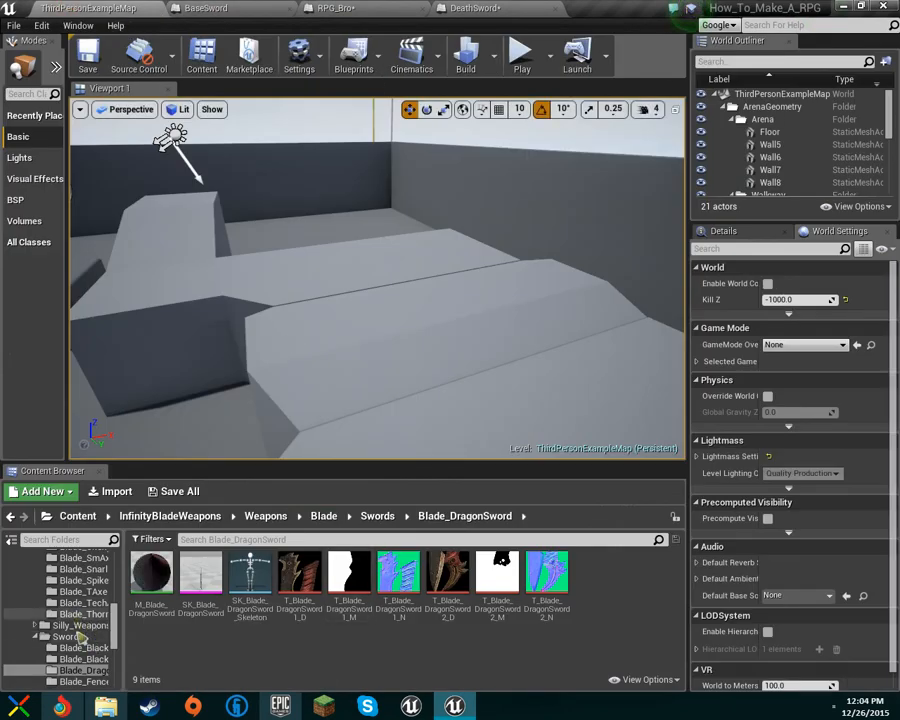
scroll(82, 632, "up", 10)
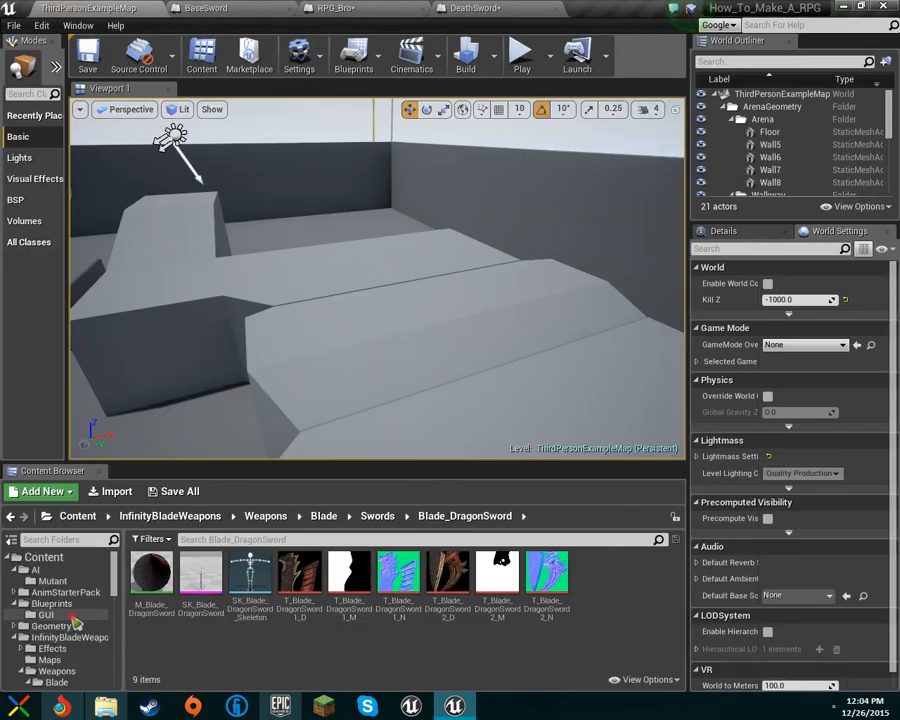
left_click(73, 616)
double_click(200, 550)
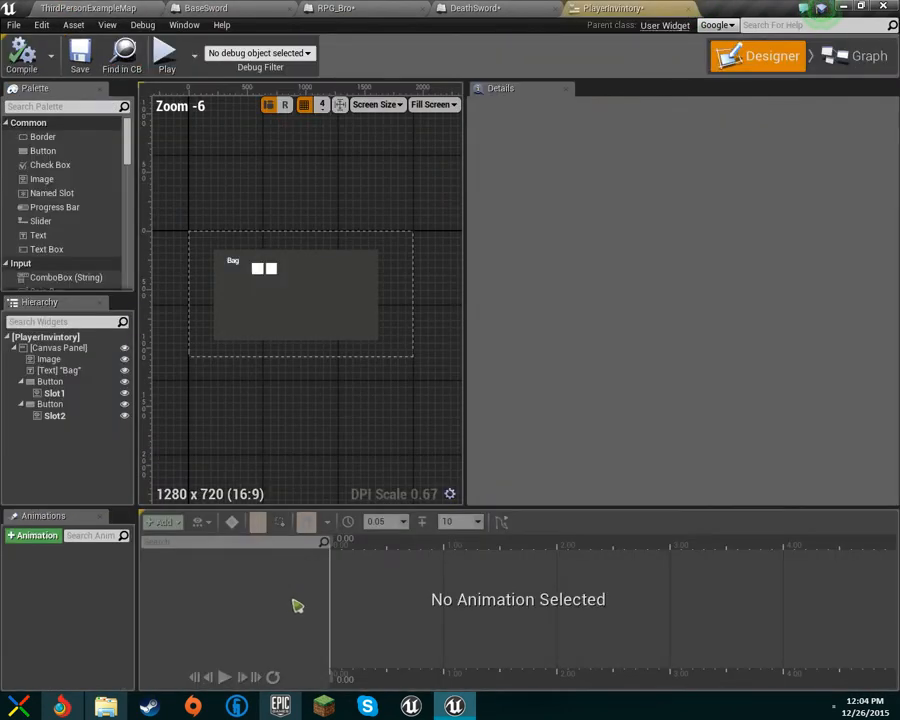
Step: In PlayerInvintory's event graph, set the Weapon 1 value of the SET node to DeathSword and compile the widget
scroll(265, 290, "up", 4)
scroll(276, 276, "up", 1)
left_click(277, 258)
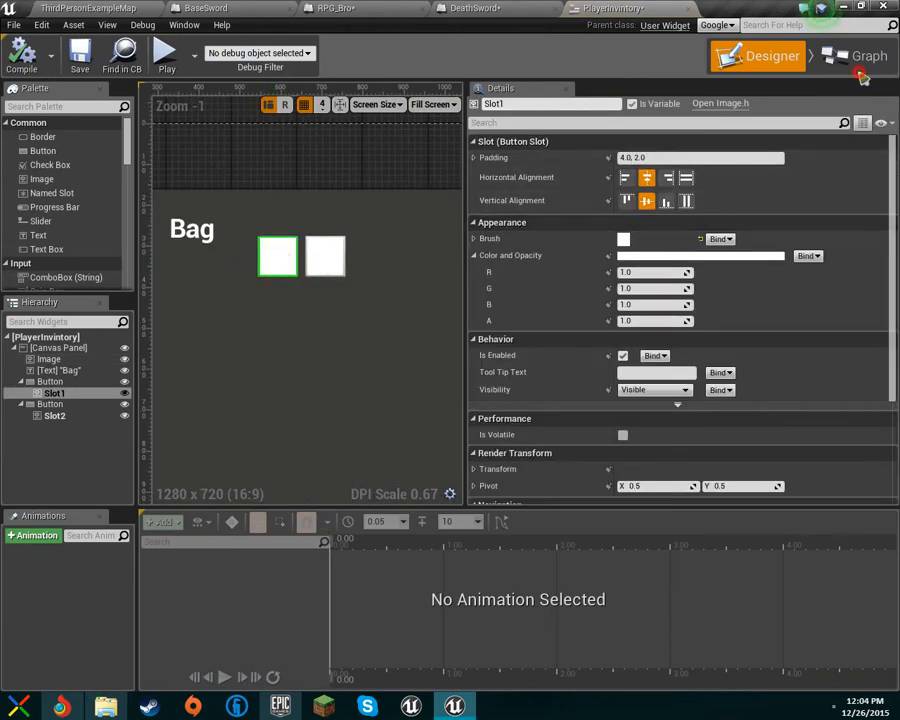
left_click(868, 57)
scroll(613, 348, "down", 5)
scroll(521, 249, "up", 7)
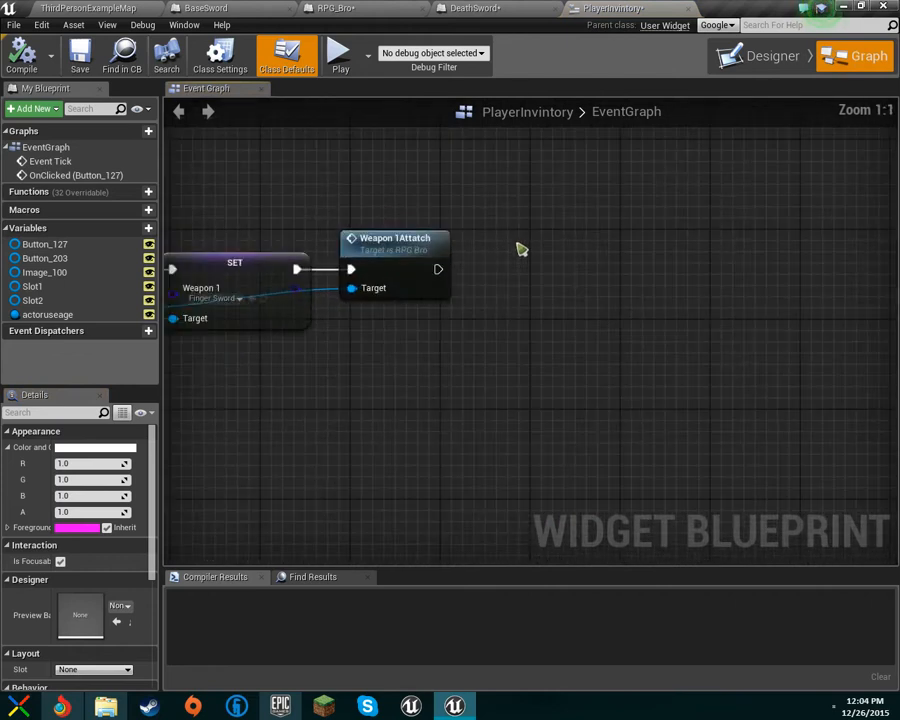
right_click_drag(521, 249, 738, 208)
left_click(458, 258)
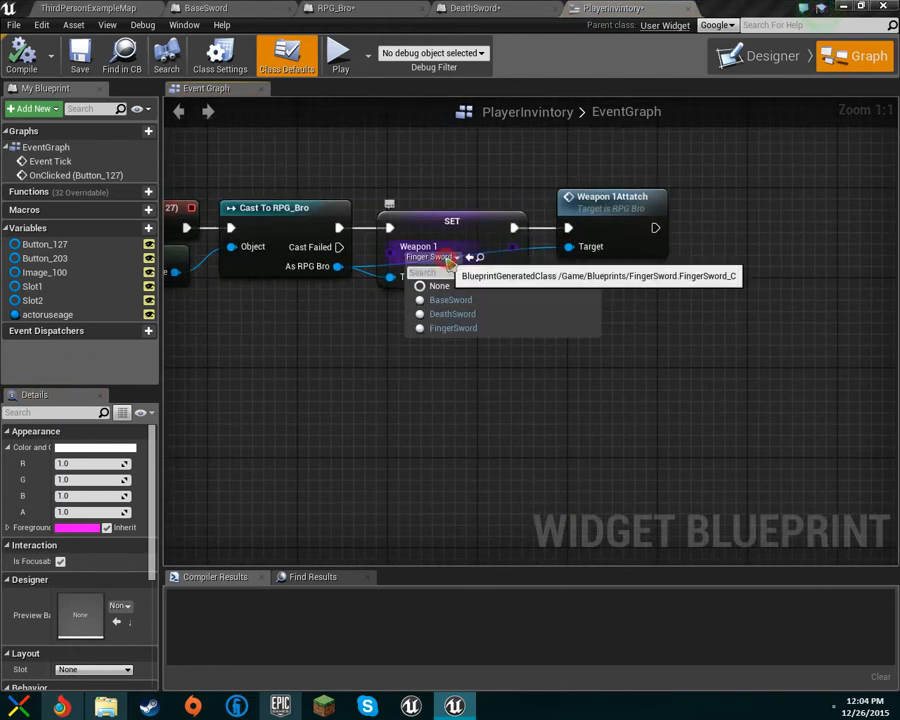
left_click(469, 316)
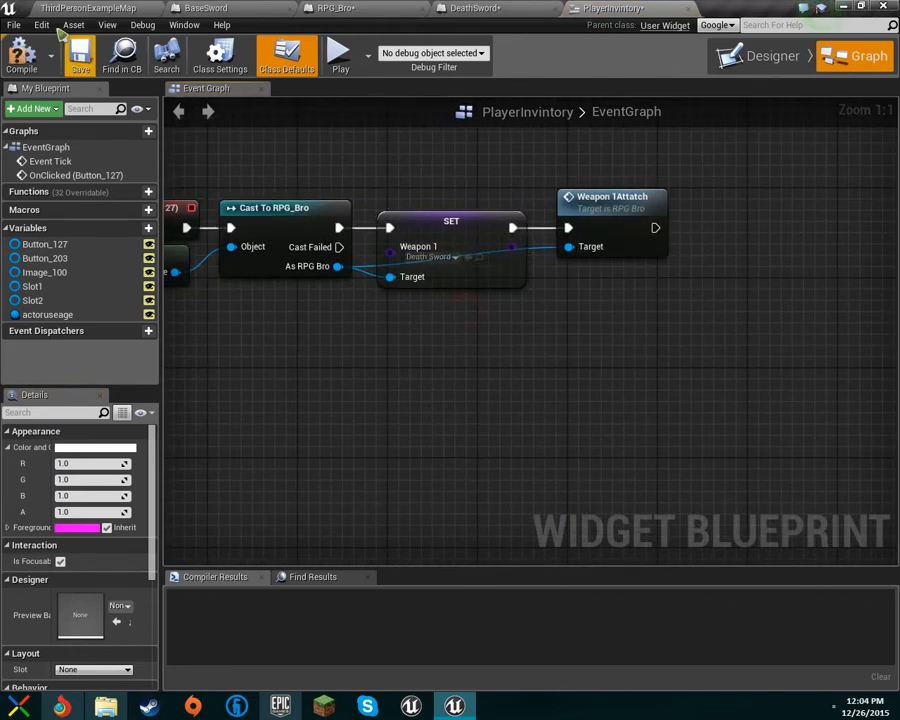
left_click(22, 55)
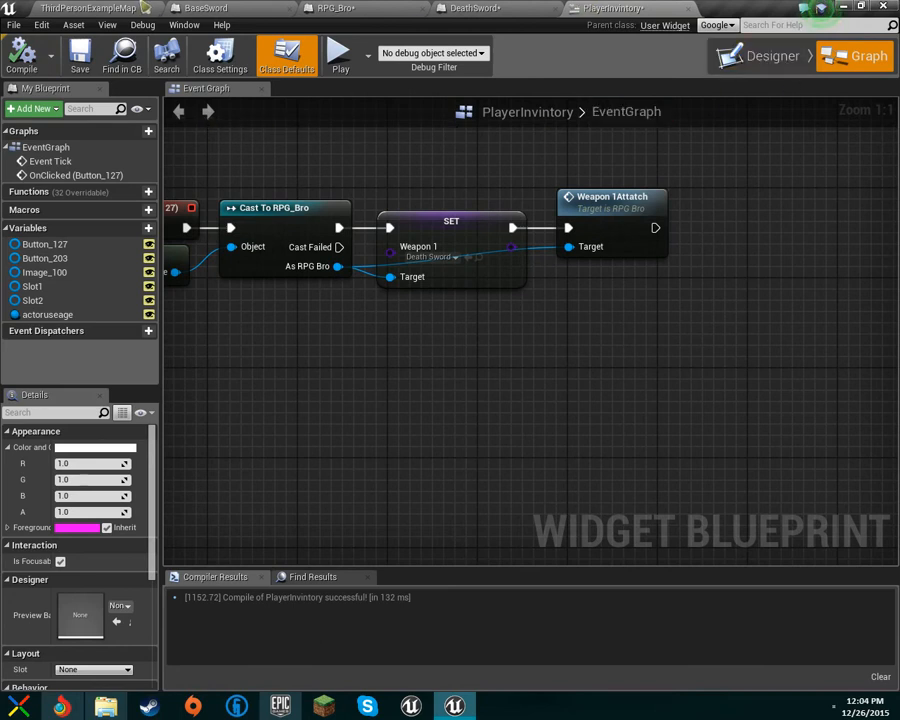
Step: Play the ThirdPersonExampleMap level and equip the sword from the first slot of the in-game inventory
left_click(85, 7)
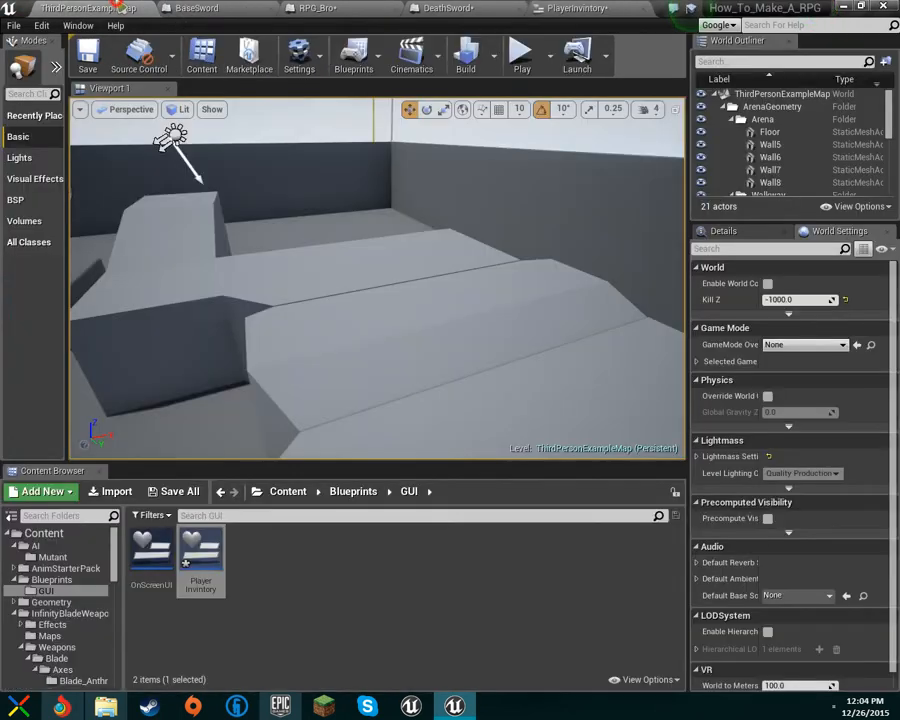
left_click(522, 55)
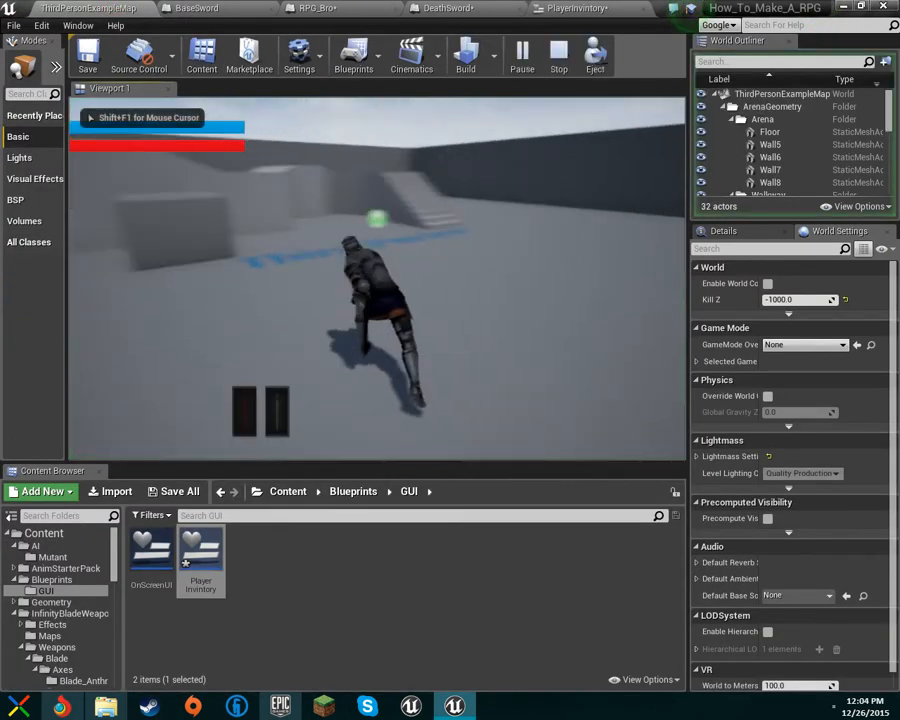
key("i")
left_click(250, 213)
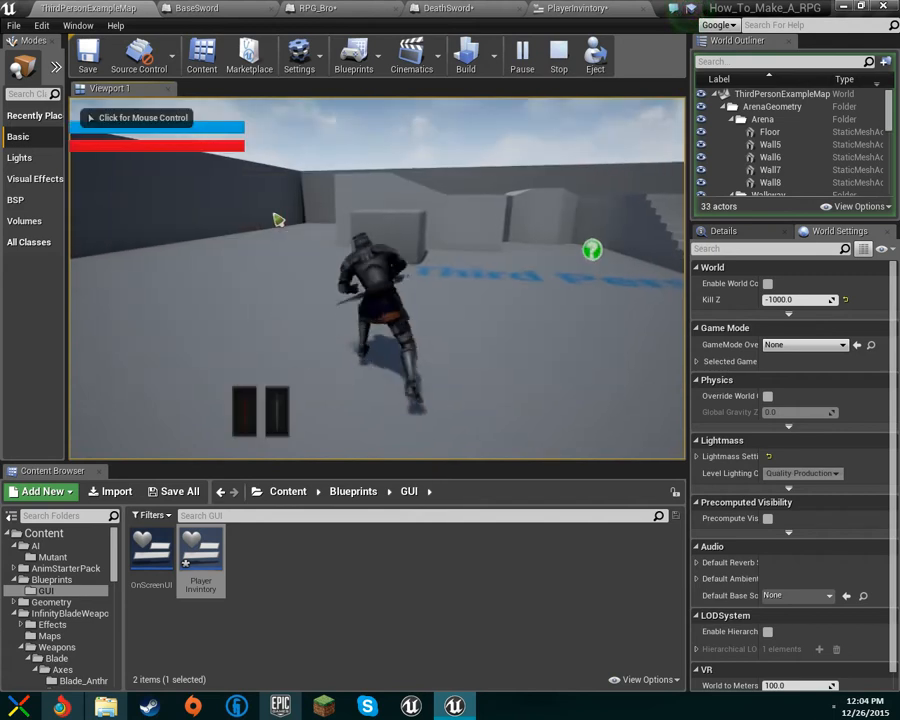
left_click(278, 219)
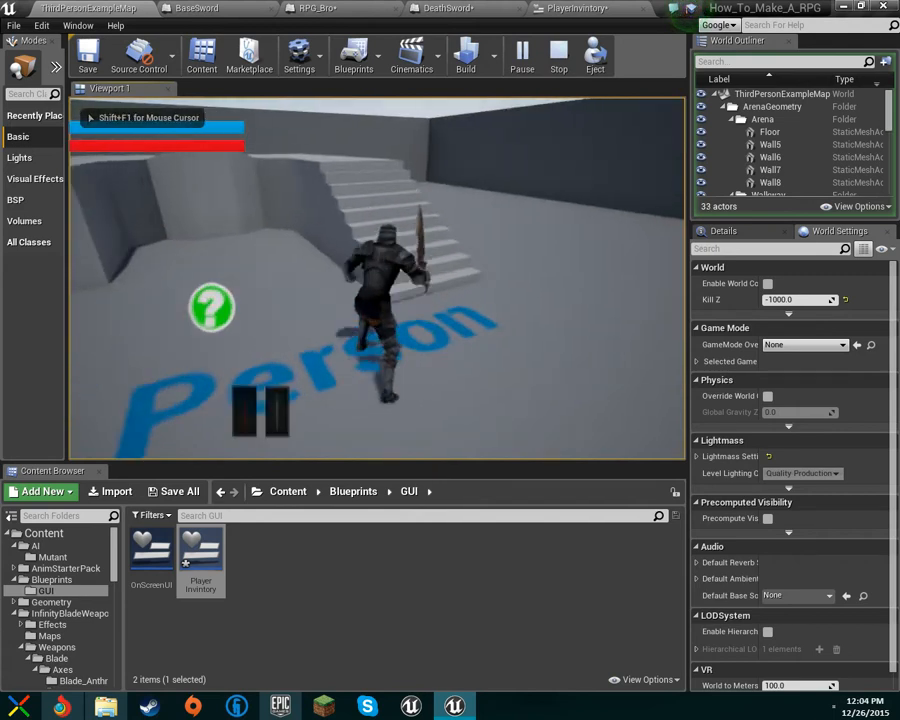
Step: Test running, jumping and attacking with the equipped DeathSword around the arena and its raised walkway
key("w")
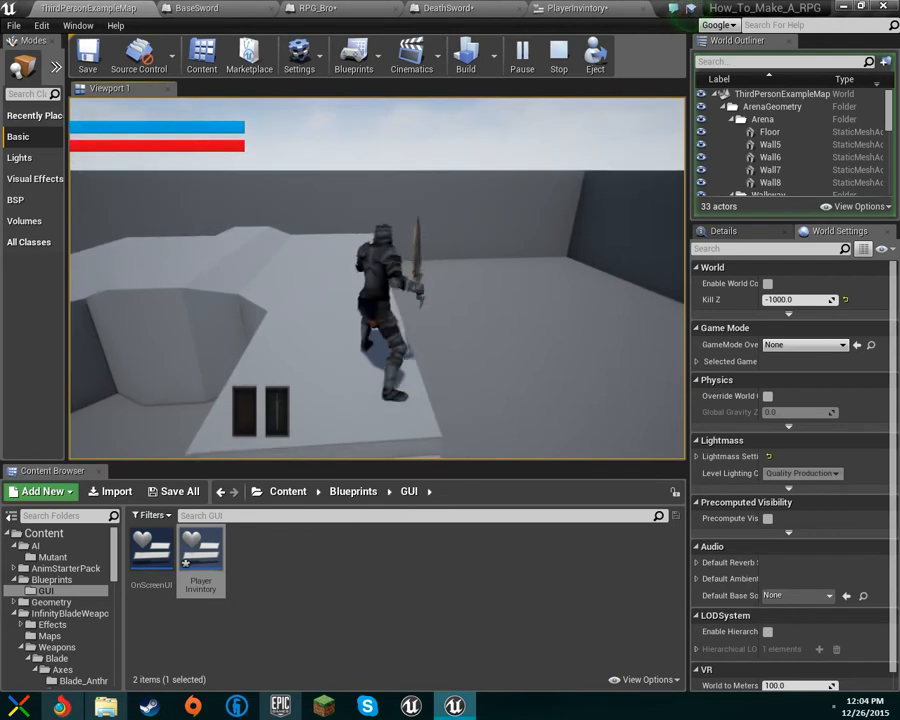
left_click(378, 279)
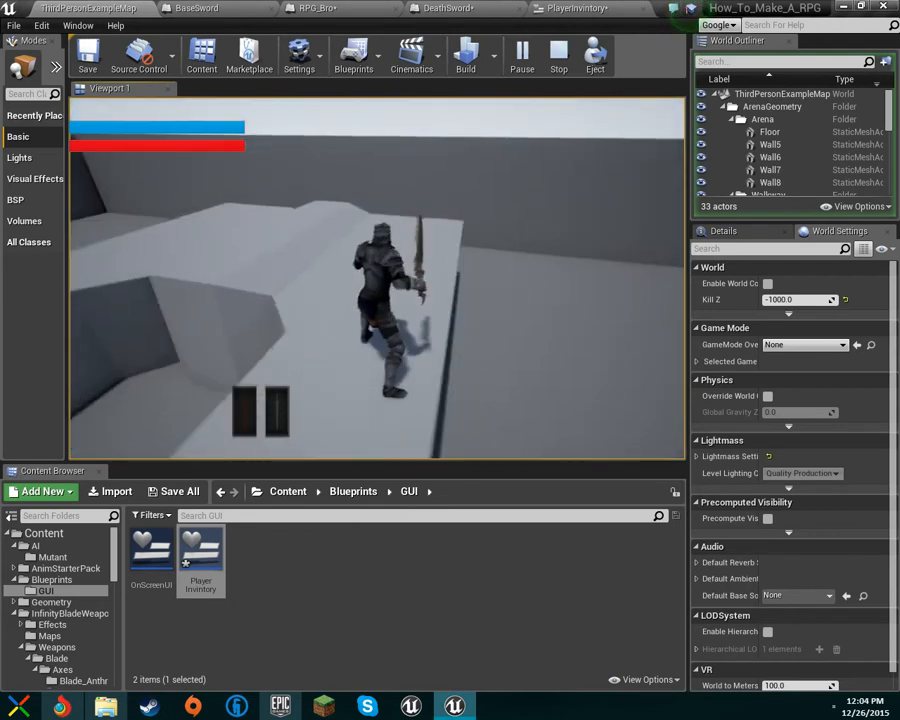
key("w")
key("space")
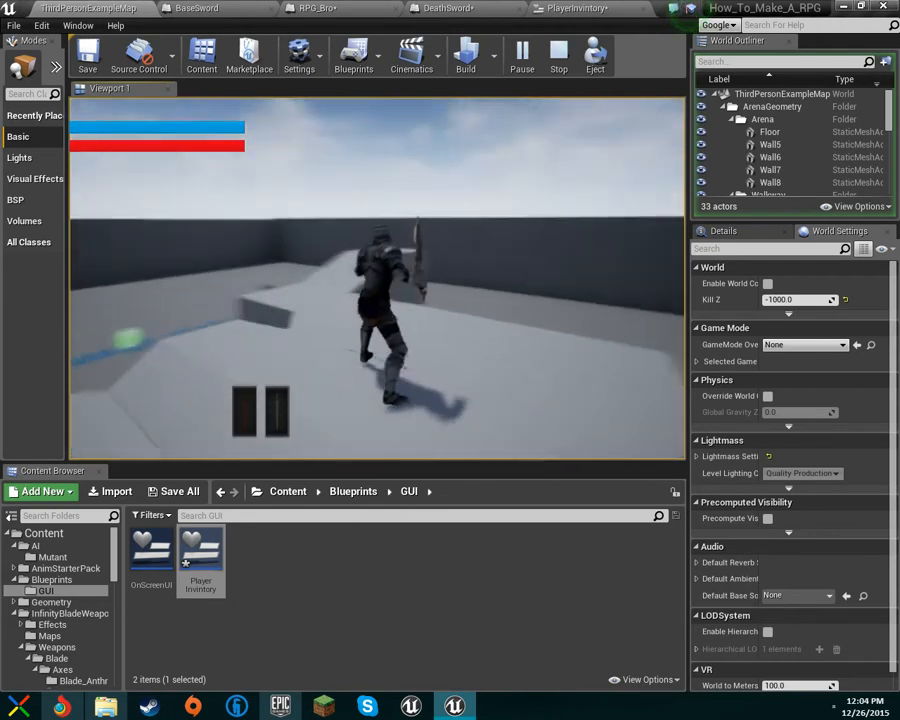
key("w")
key("space")
key("space")
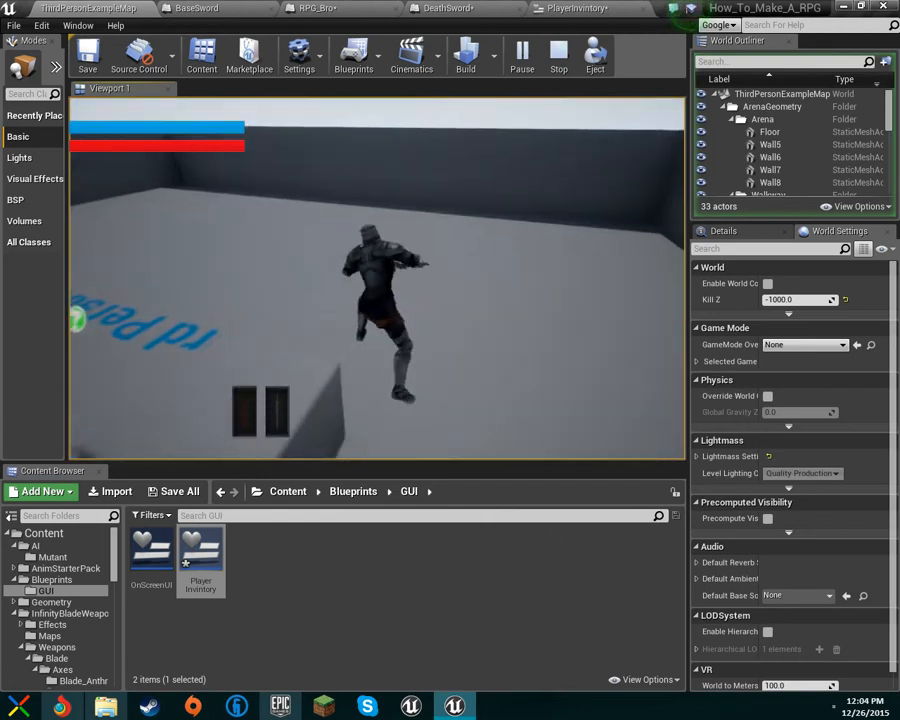
key("w")
key("w")
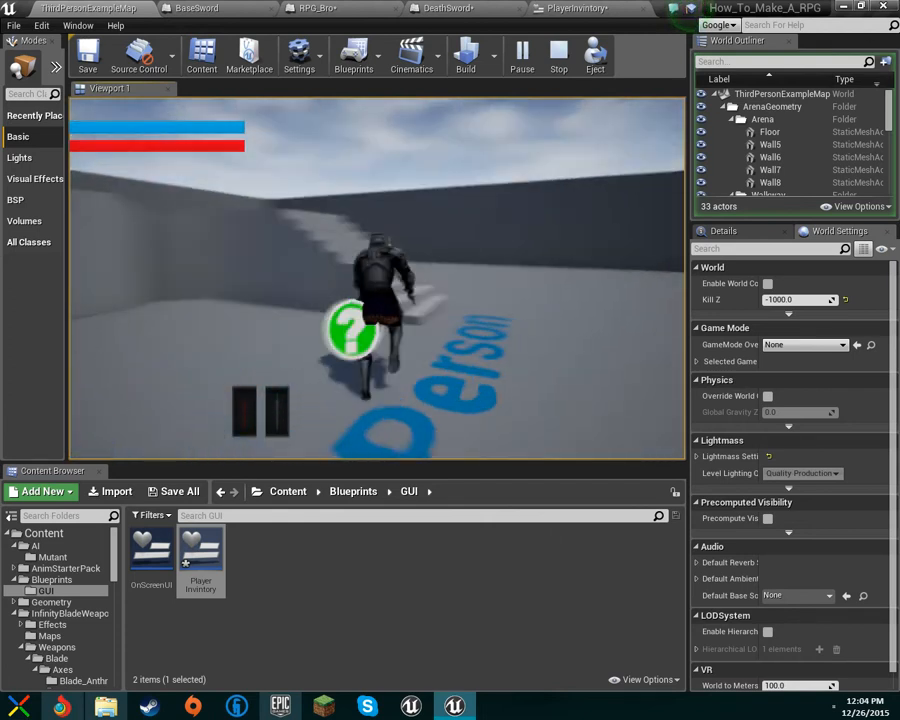
left_click(377, 278)
key("w")
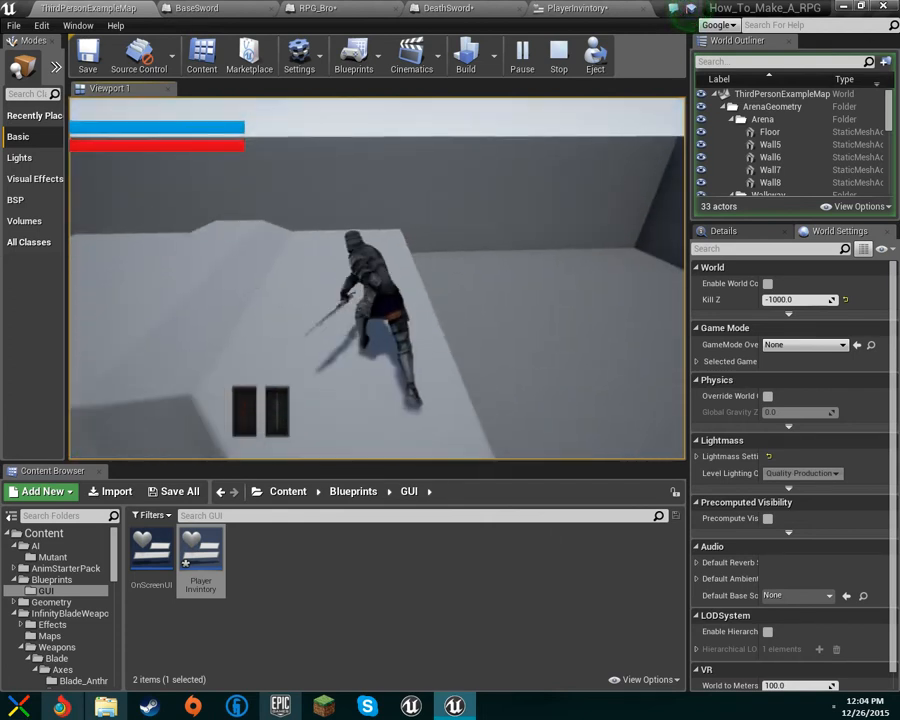
key("space")
key("w")
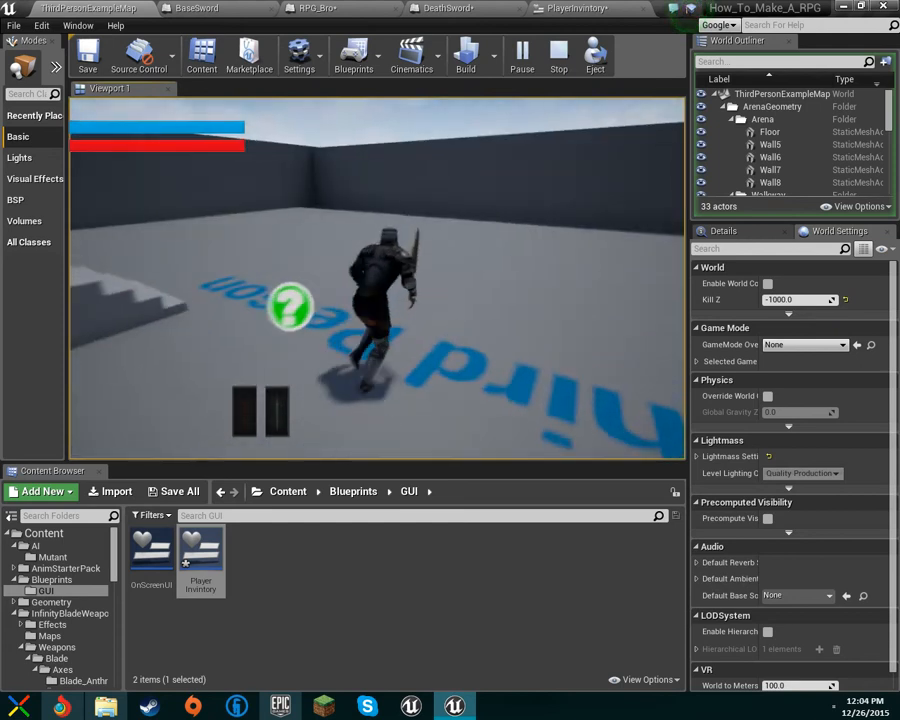
key("w")
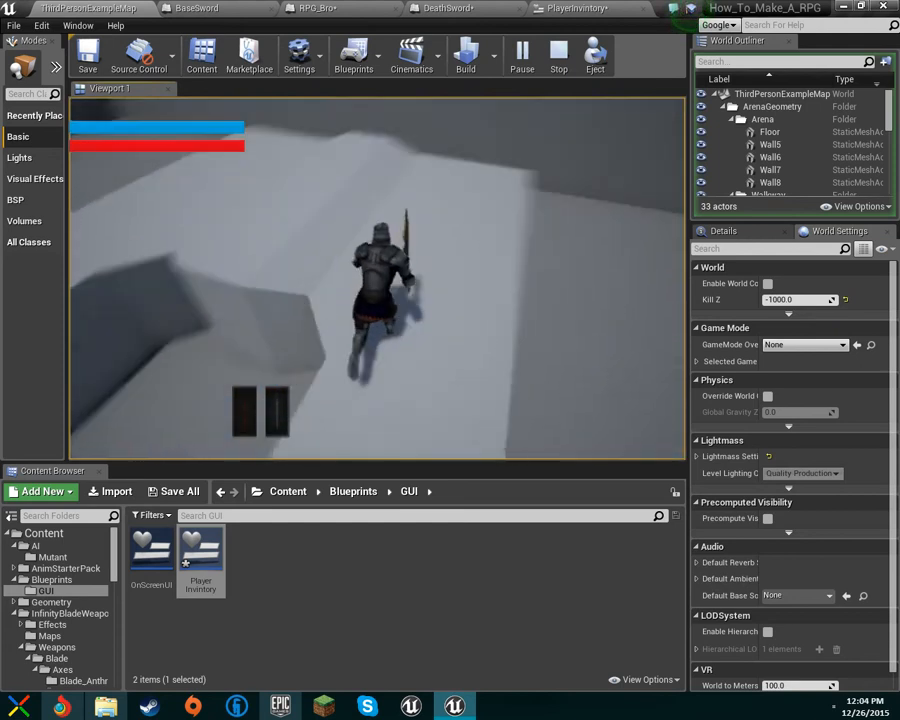
left_click(377, 278)
key("w")
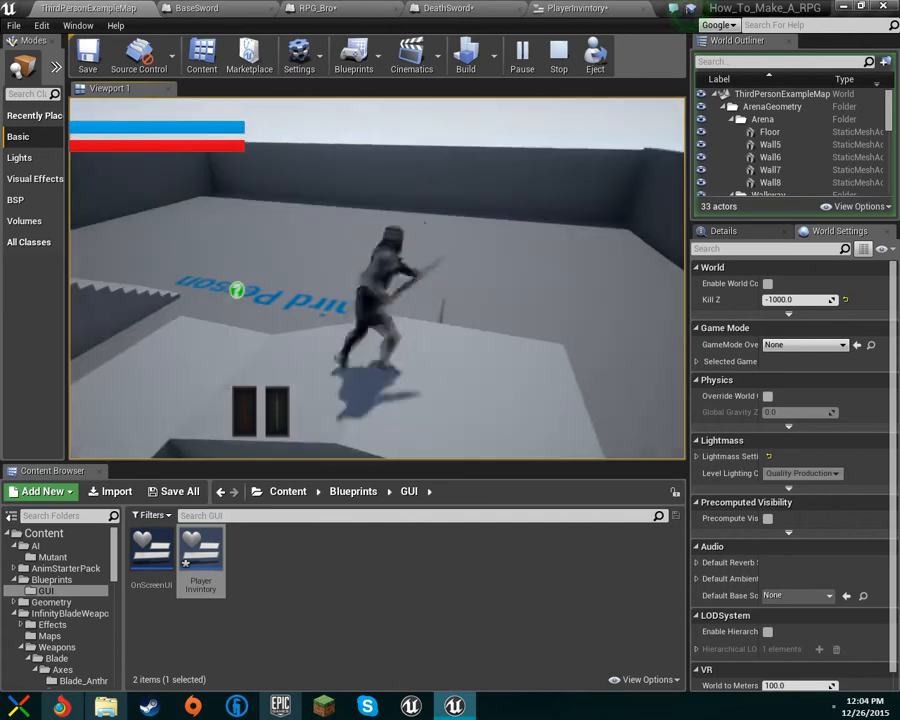
key("w")
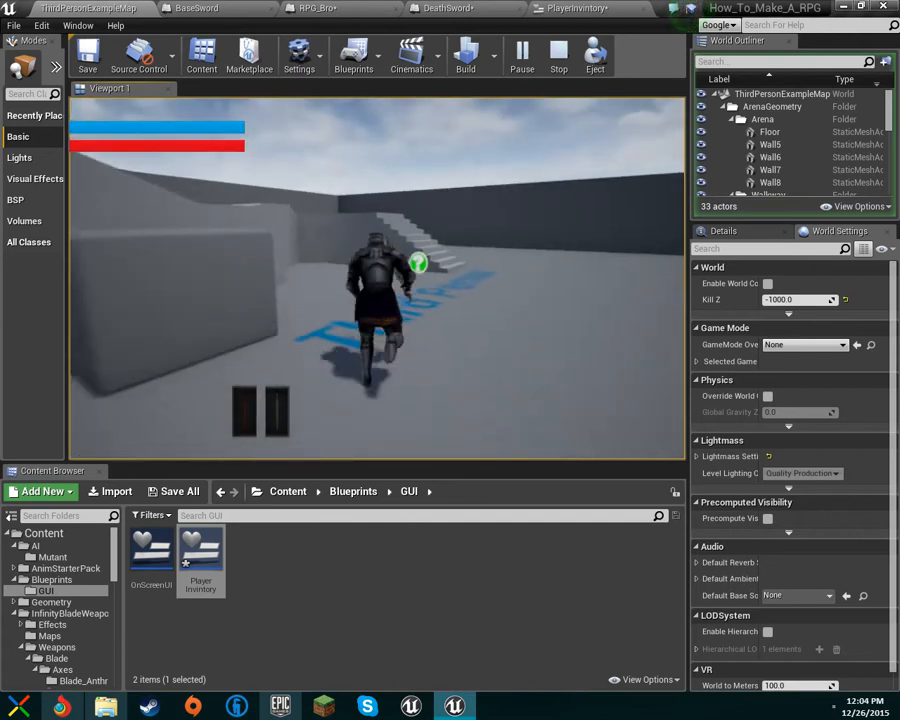
Step: Run the character up the stairs and along the raised walkway, and end the play session
key("w")
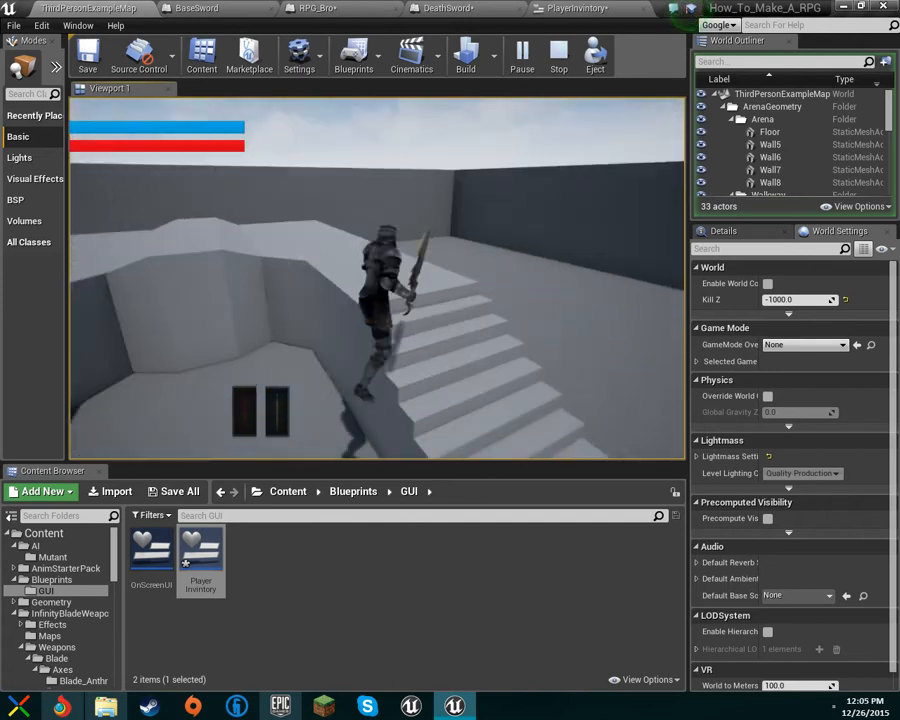
key("w")
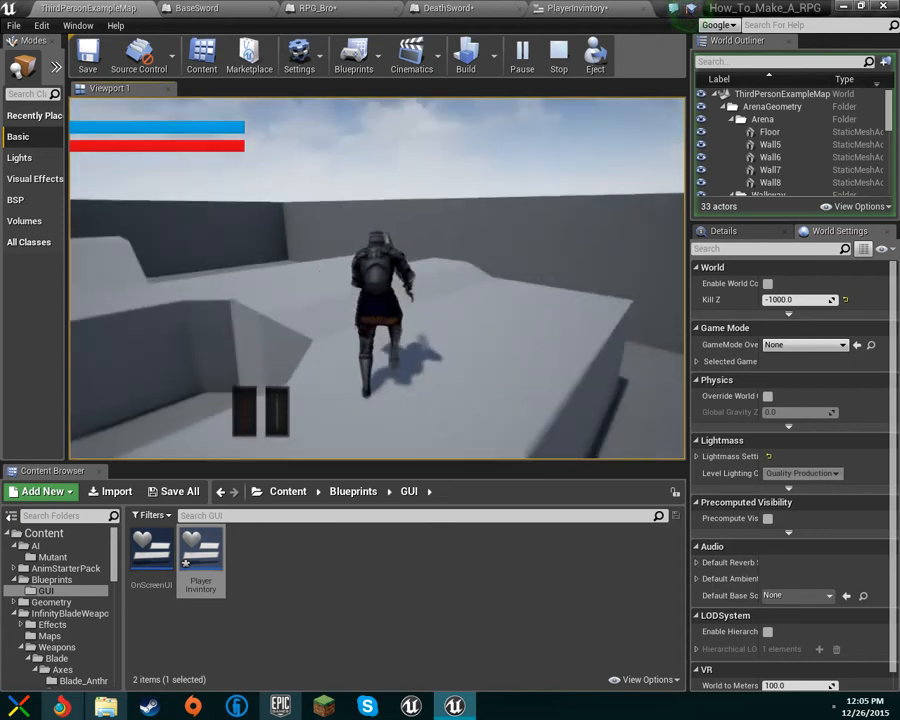
key("Escape")
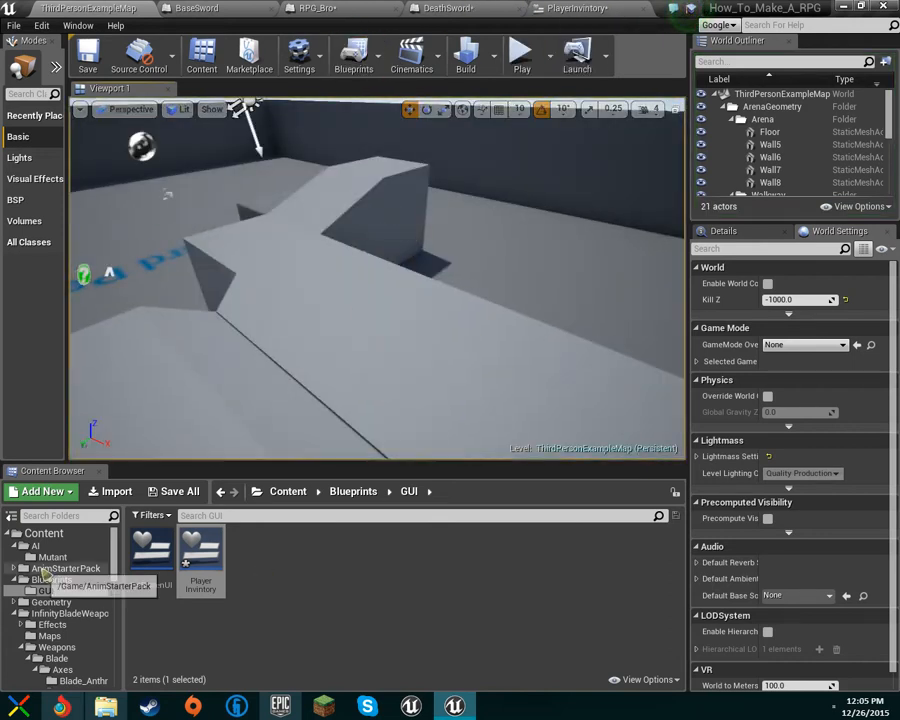
Step: Create a new folder named Swords inside the Blueprints folder
left_click(52, 579)
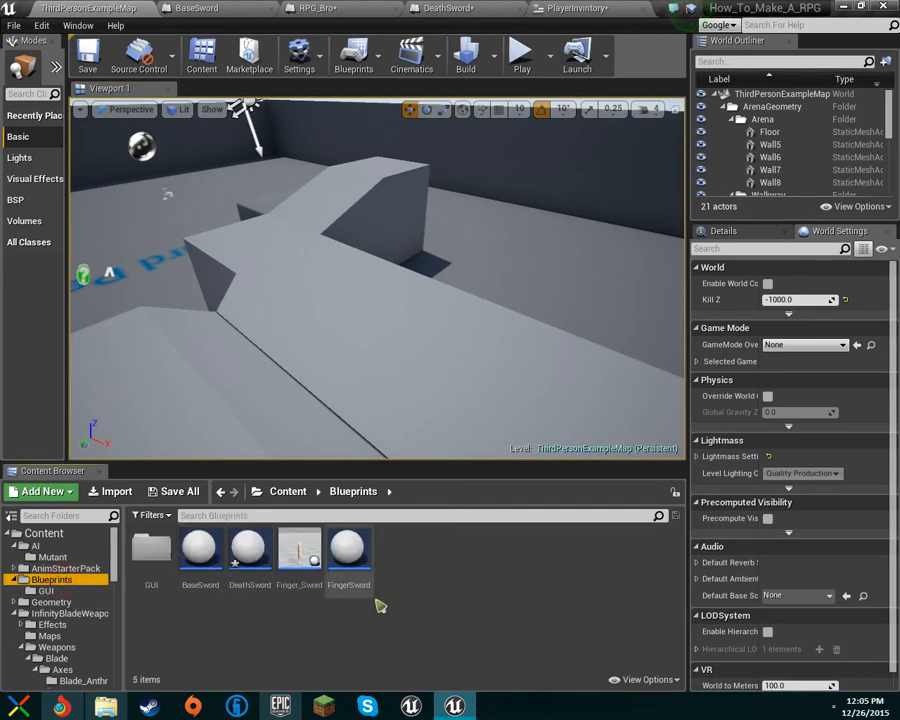
right_click(404, 618)
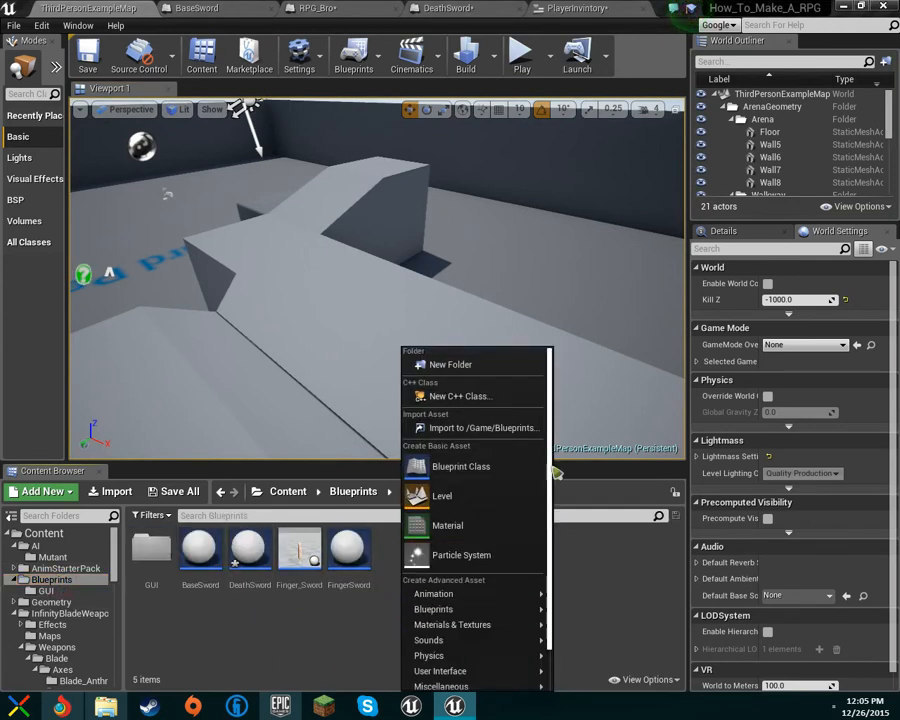
left_click(476, 366)
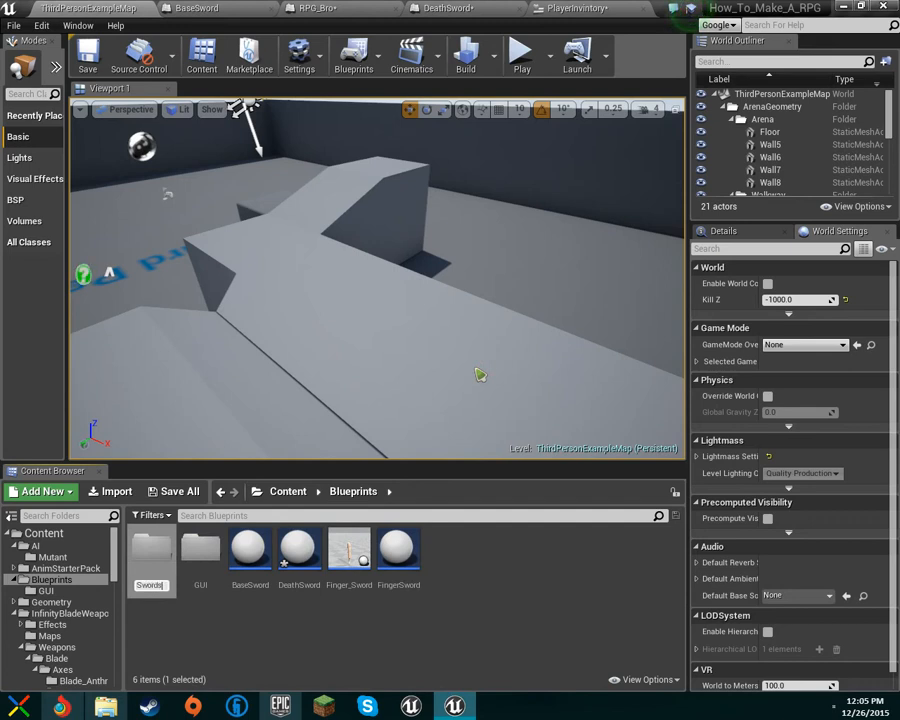
key("Return")
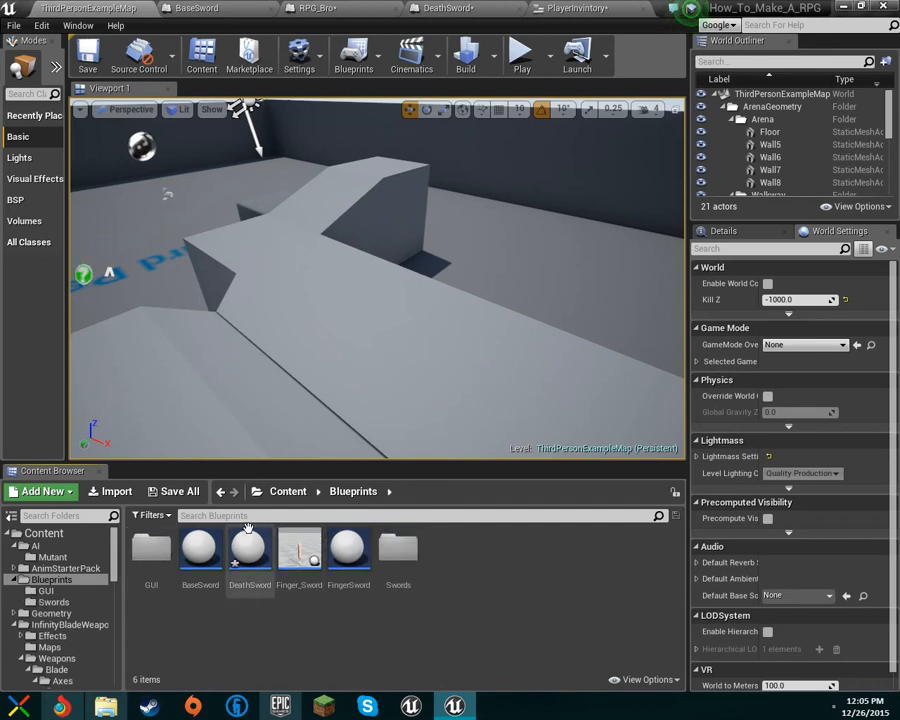
Step: Move the BaseSword, DeathSword, Finger_Sword and FingerSword assets from Blueprints into the Swords folder
left_click(200, 548)
left_click(350, 555, "shift")
left_click_drag(350, 555, 423, 575)
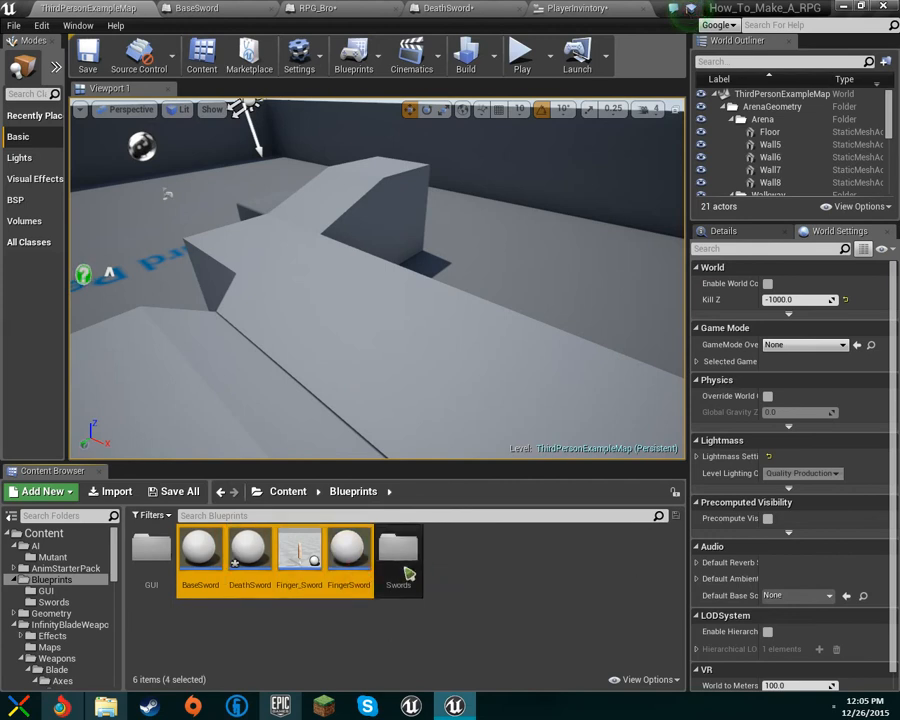
left_click(438, 600)
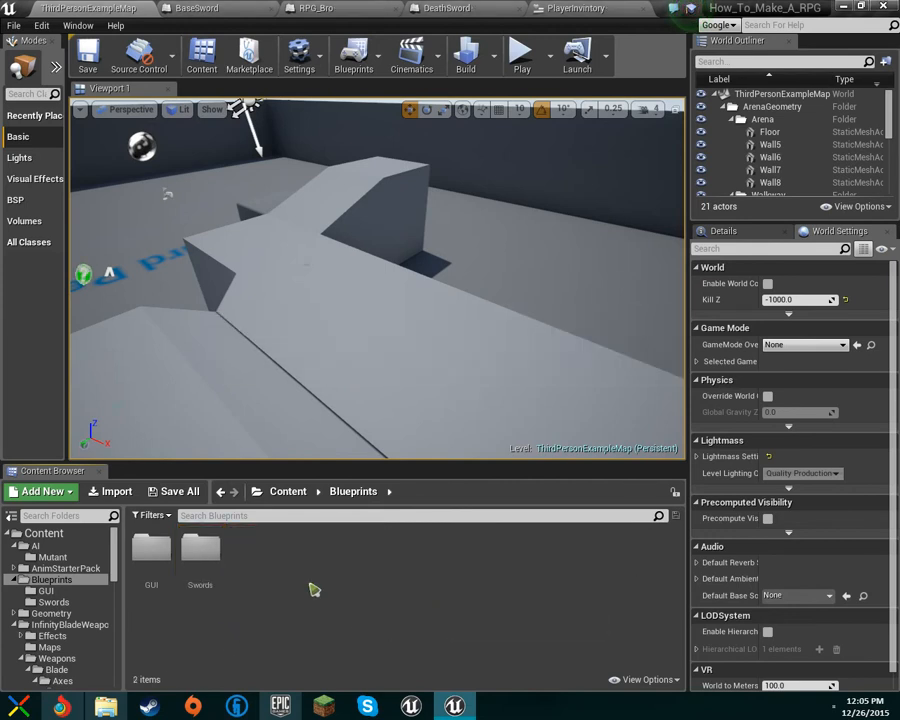
Step: Create another folder named Sheilds inside the Blueprints folder
right_click(301, 574)
left_click(350, 362)
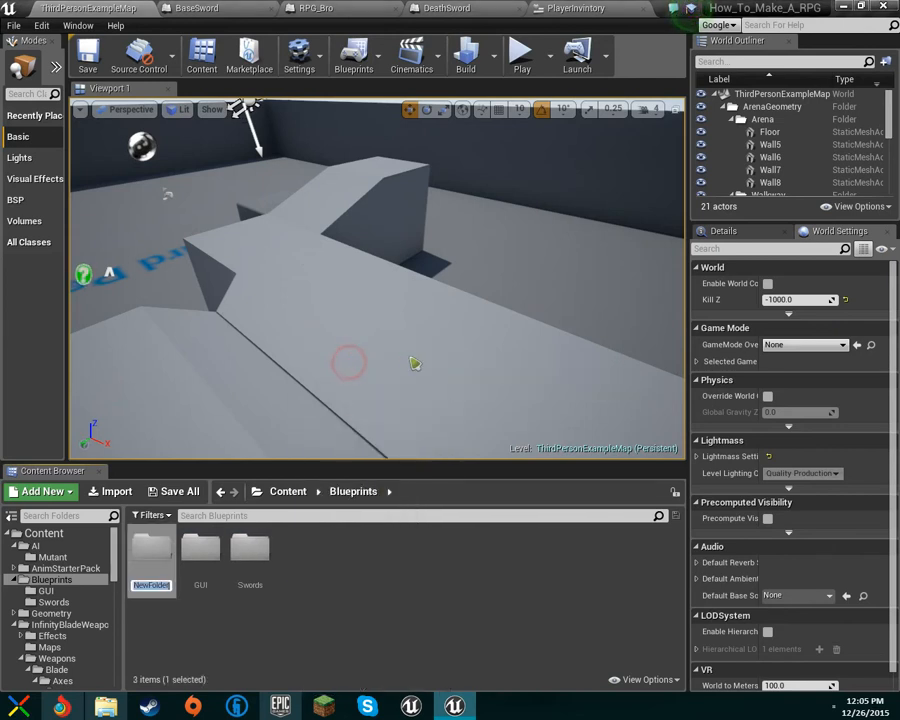
type("Sheild")
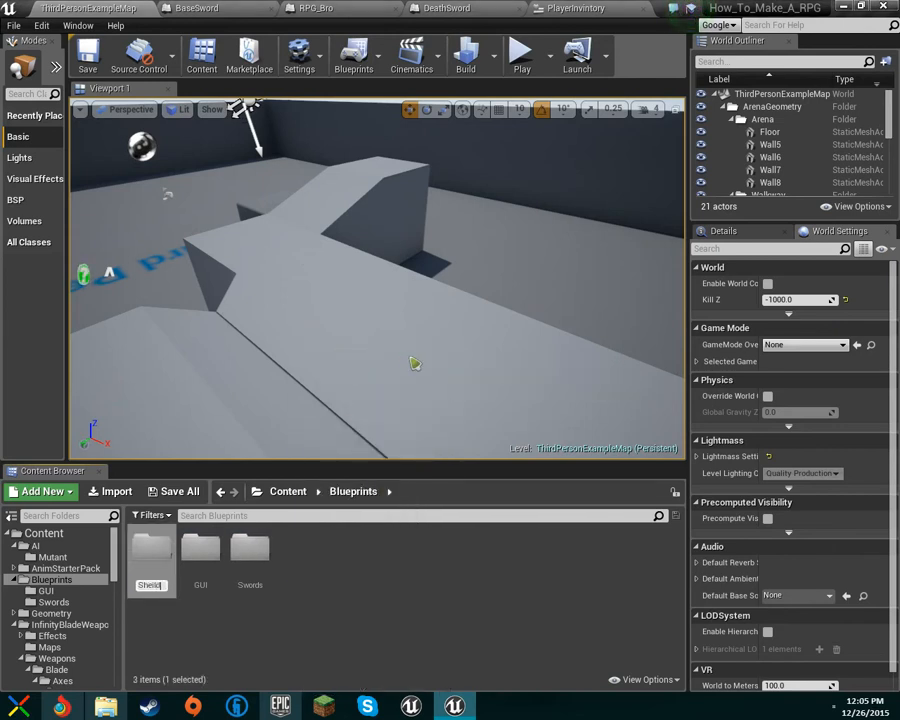
type("s")
key("Return")
Step: In the Sheilds folder, create an Actor Blueprint class named BaseSheild
left_click(250, 548)
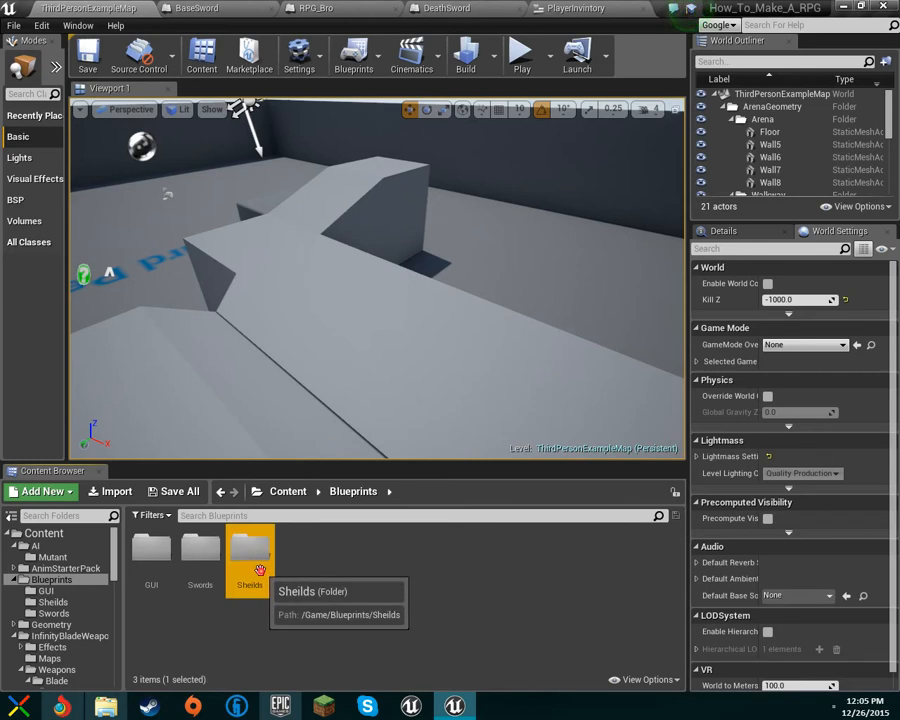
double_click(250, 548)
right_click(238, 574)
left_click(300, 464)
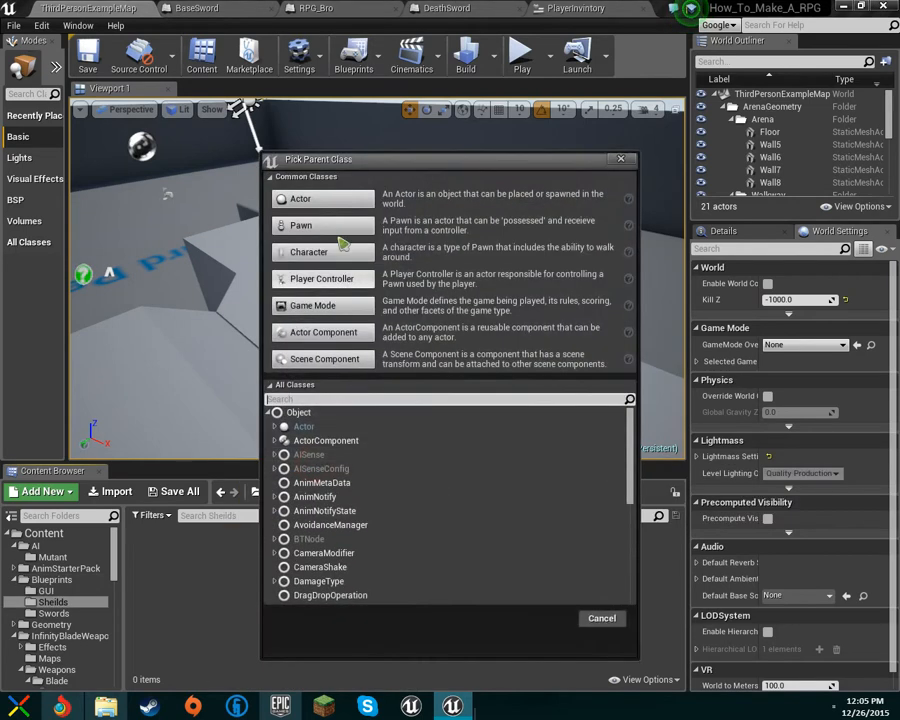
left_click(305, 170)
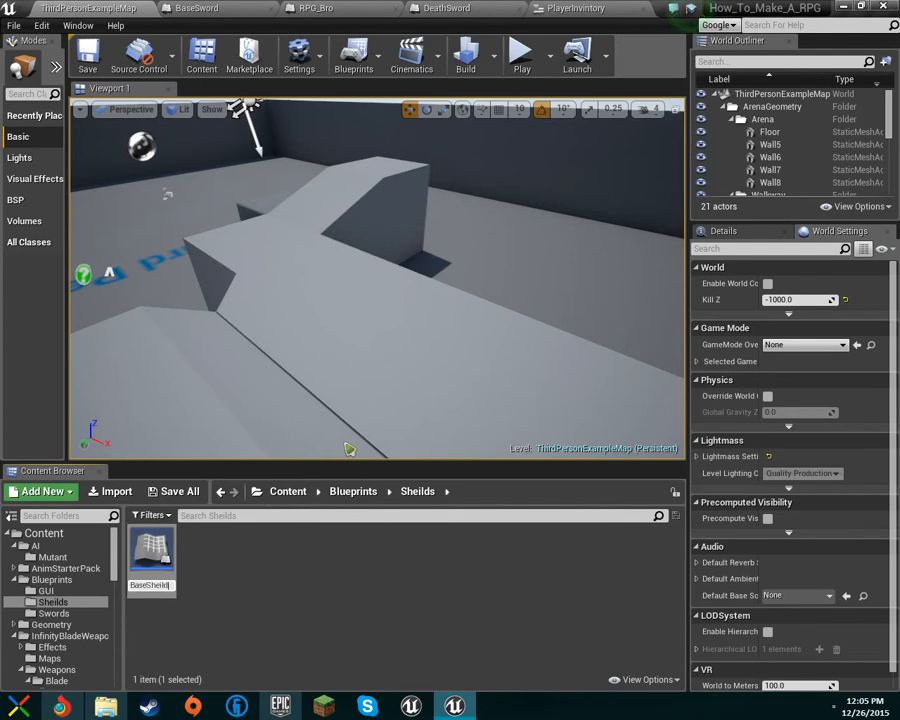
key("Return")
Step: Close the DeathSword editor and open the skeleton of Paladin_J_Nordstrom, the skeletal mesh assigned to RPG_Bro's Mesh component
left_click(470, 8)
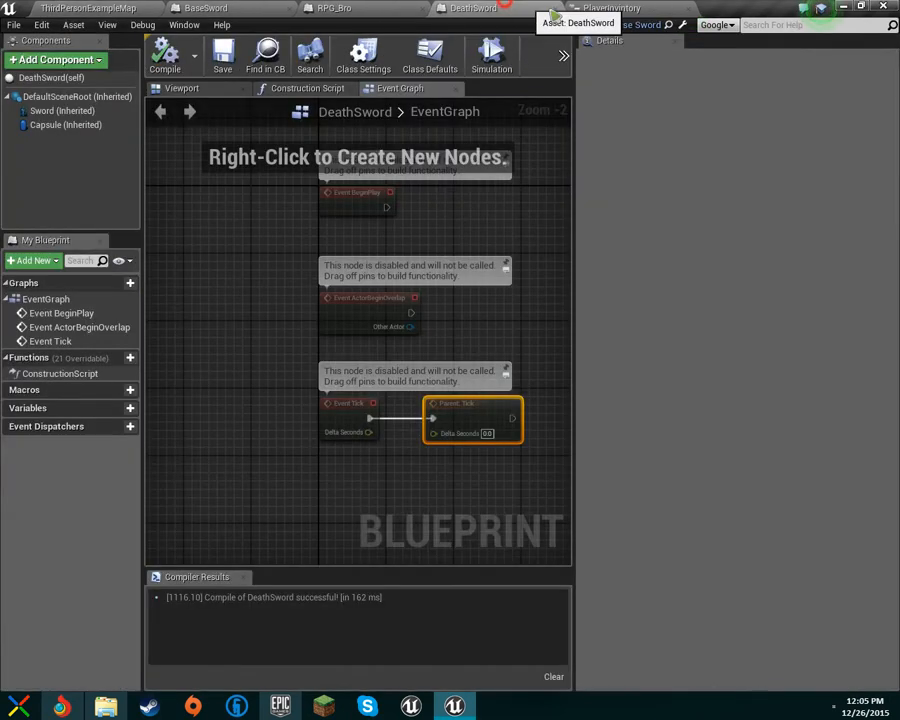
left_click(278, 8)
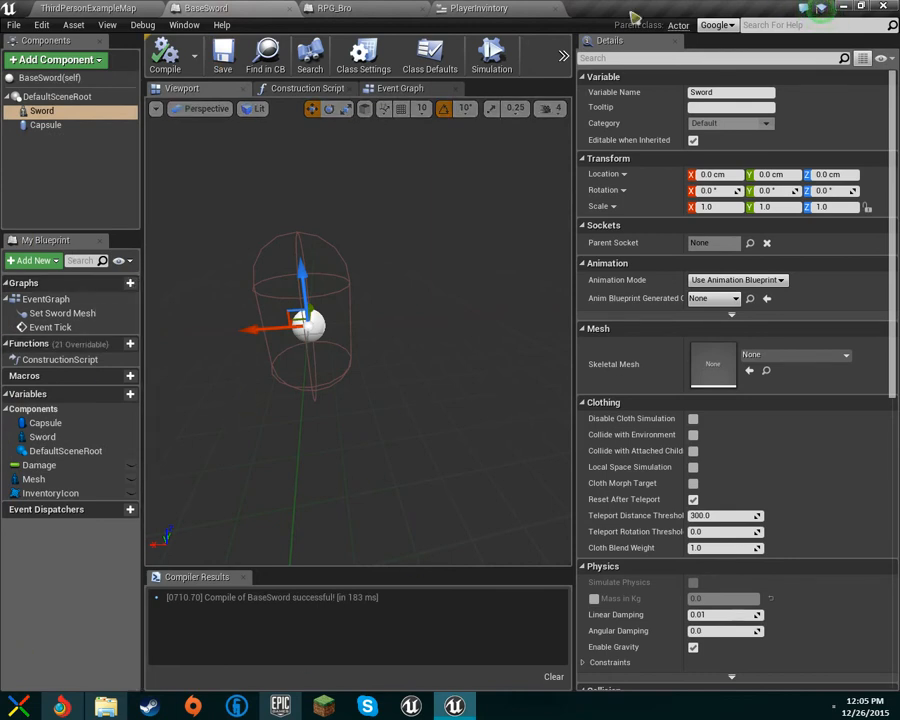
left_click(334, 8)
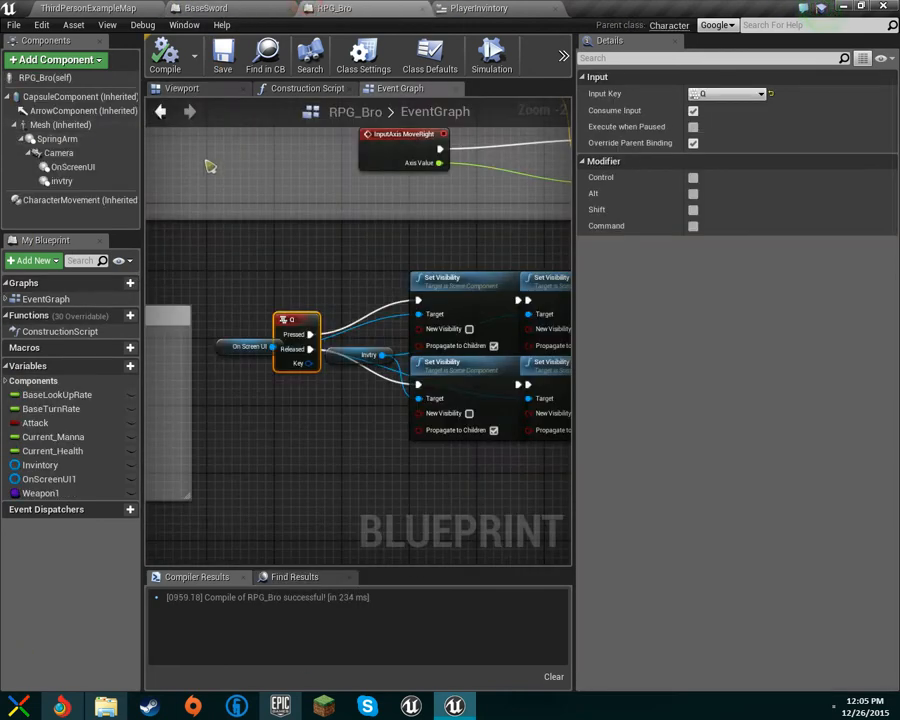
left_click(80, 125)
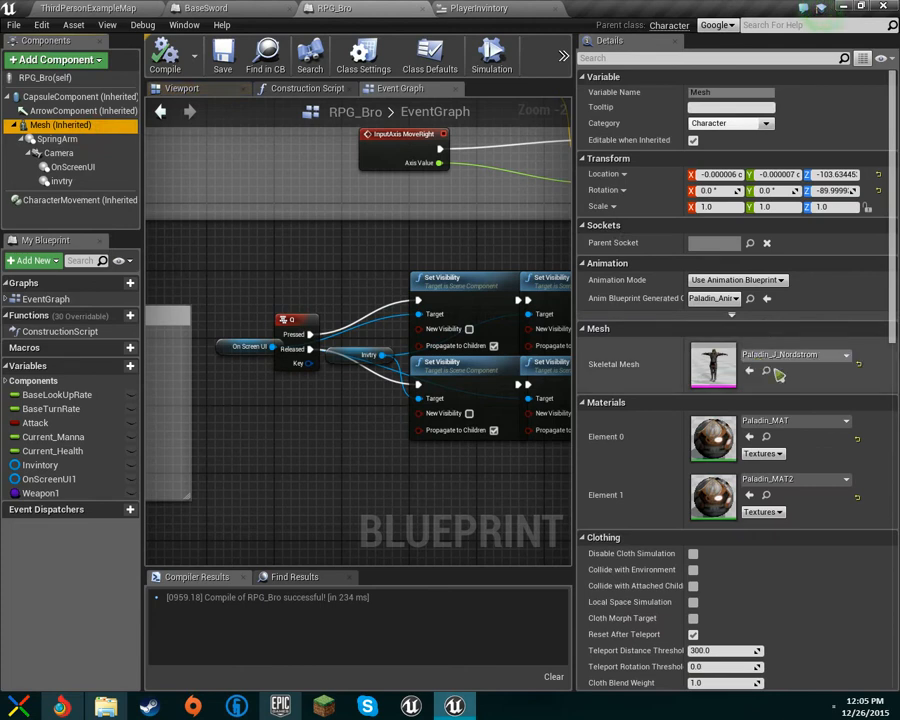
left_click(770, 374)
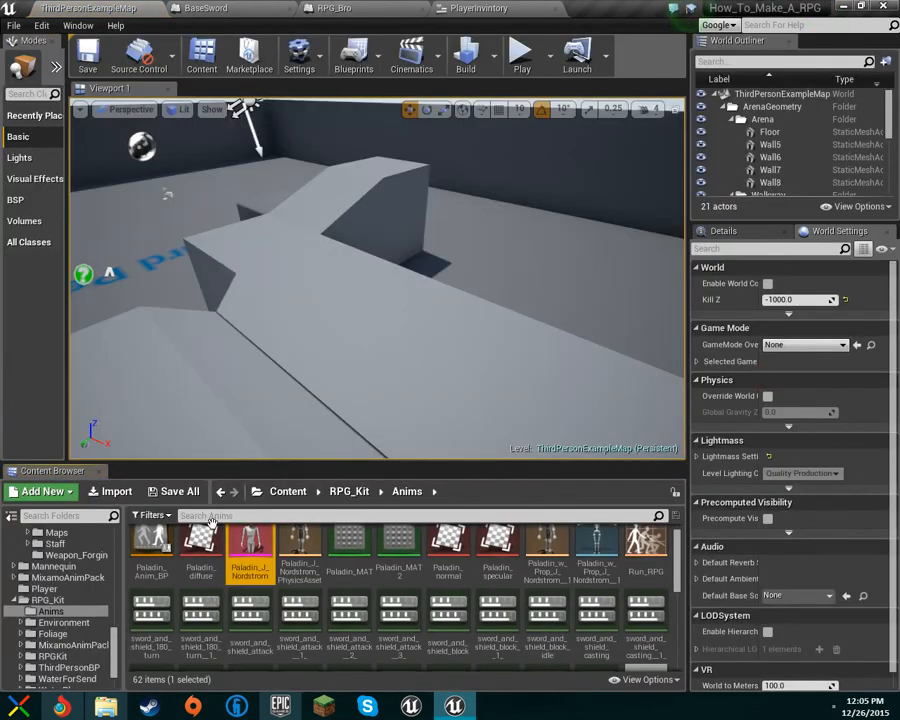
double_click(255, 548)
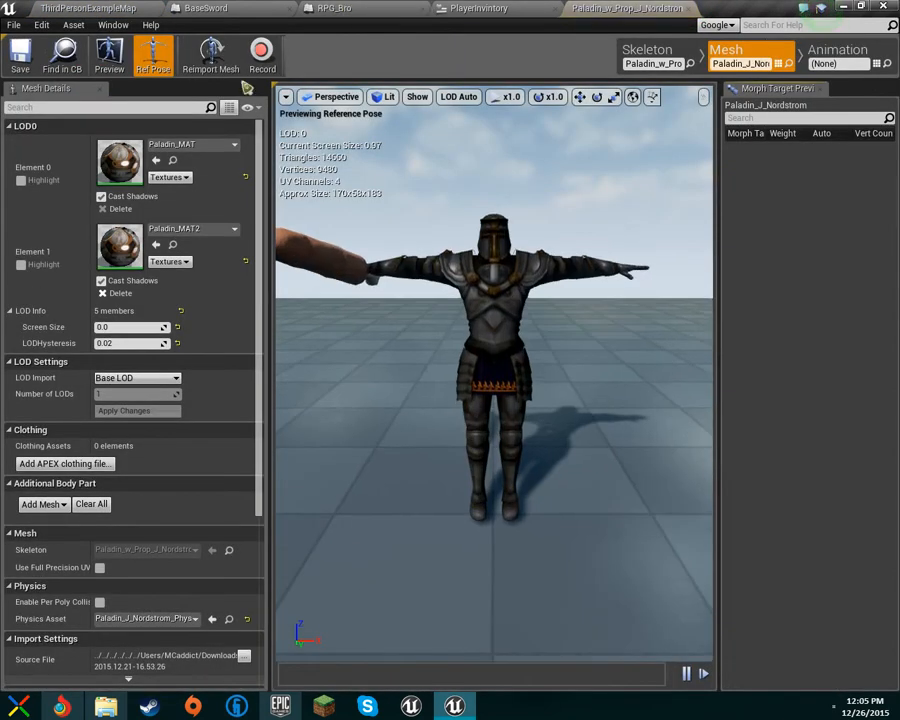
left_click(648, 50)
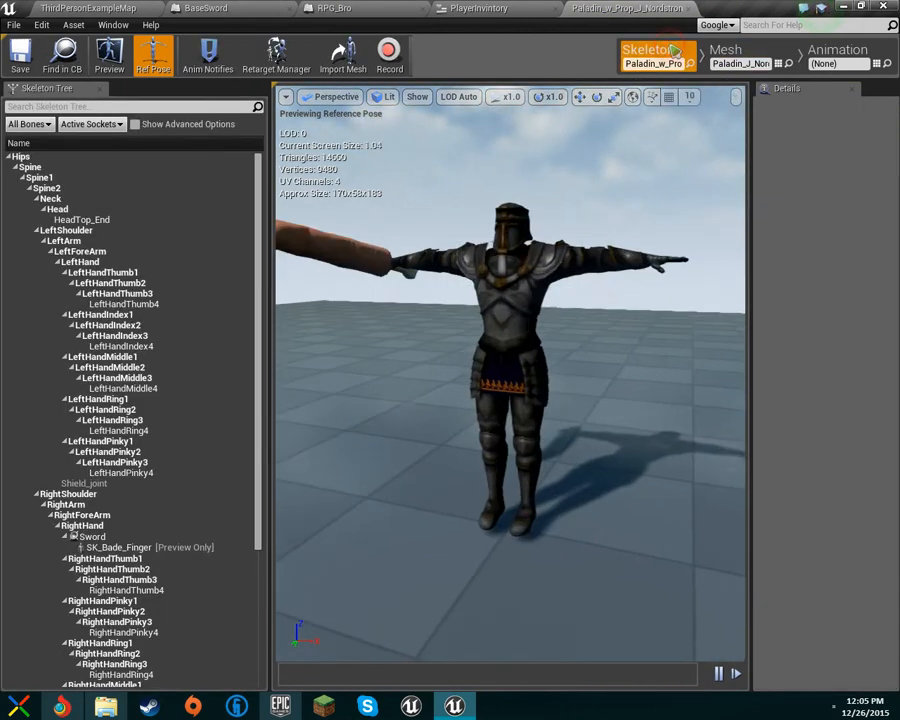
Step: Add a socket to the LeftHand bone of the Paladin skeleton and name it Sield
left_click(112, 483)
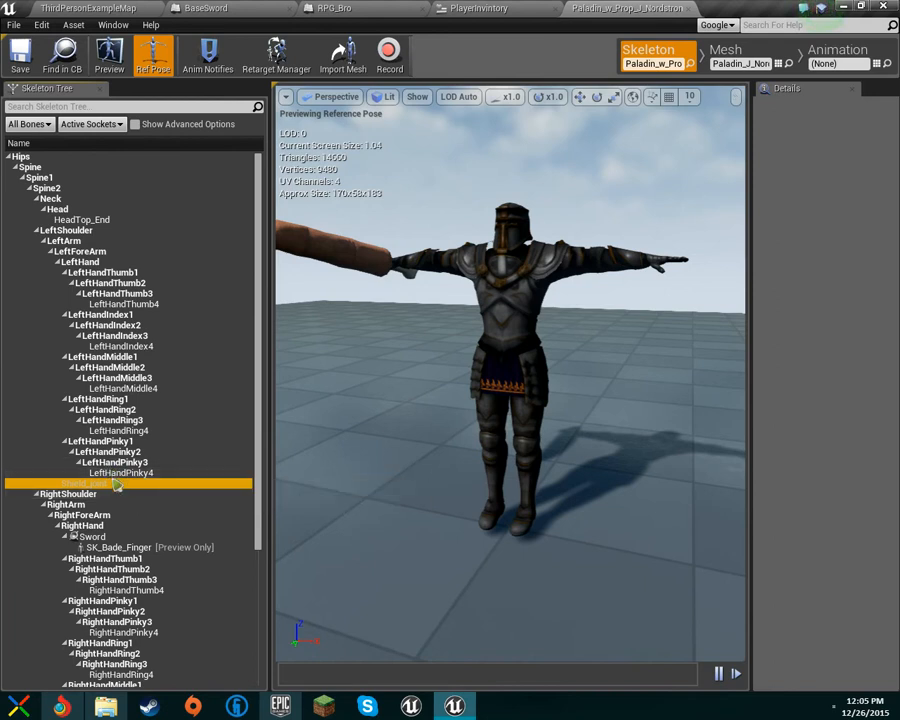
left_click(98, 441)
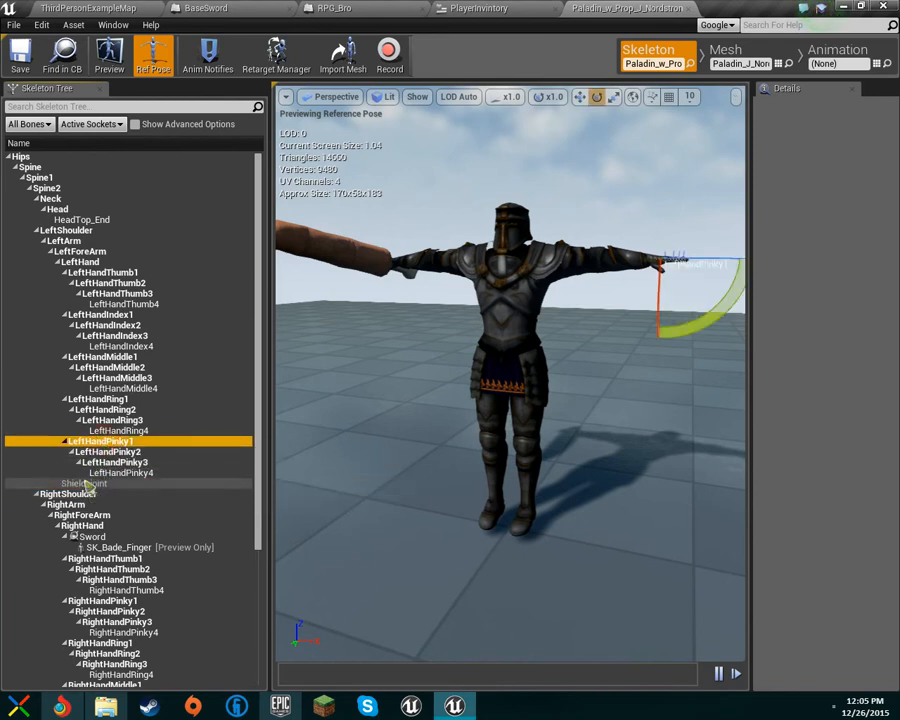
left_click(85, 483)
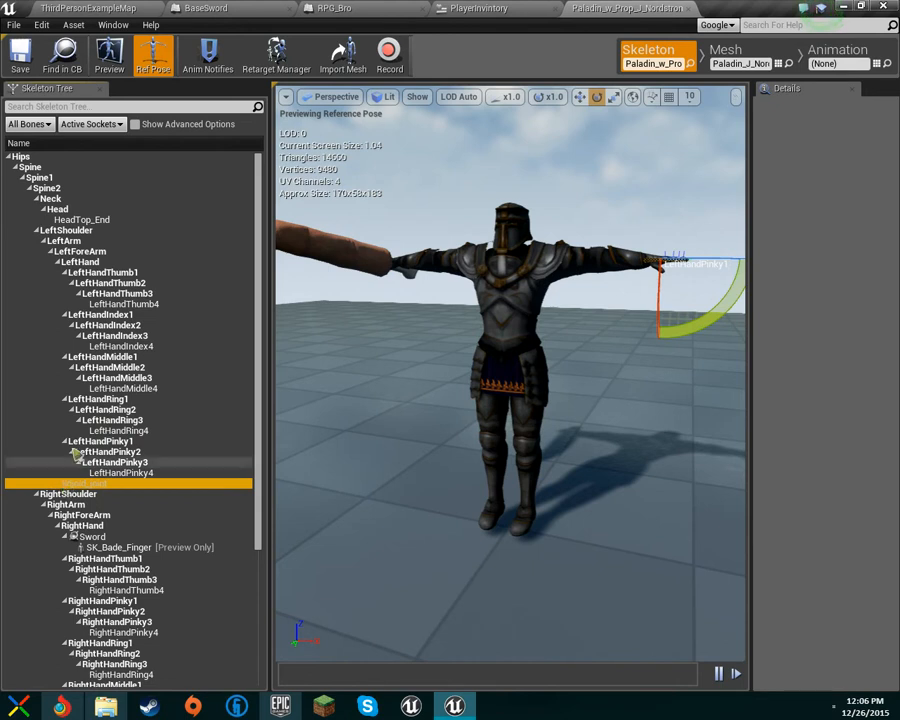
left_click(74, 441)
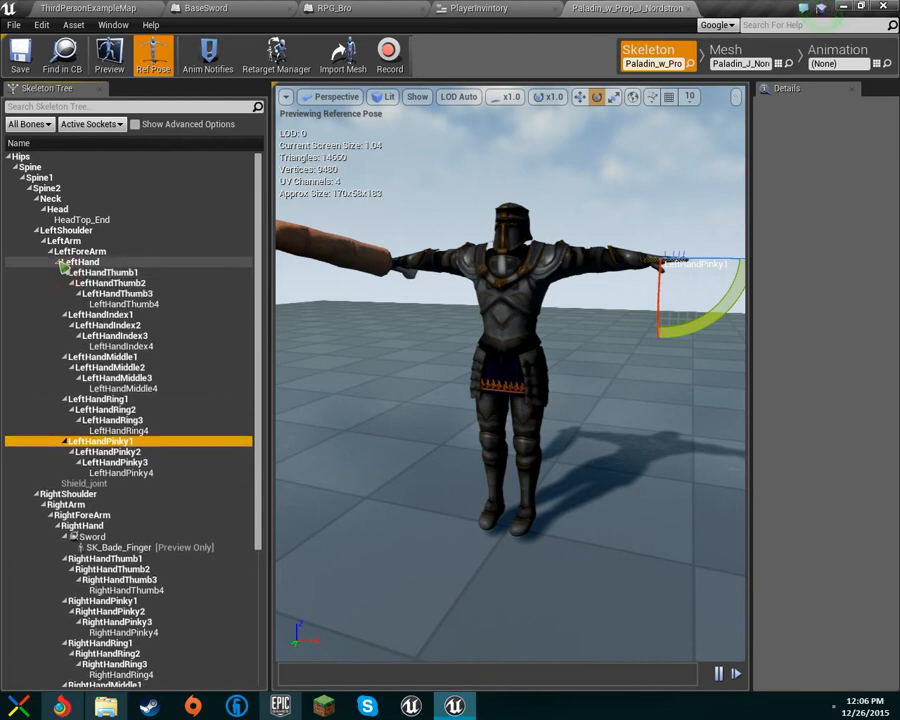
left_click(62, 262)
left_click(62, 262)
left_click(76, 262)
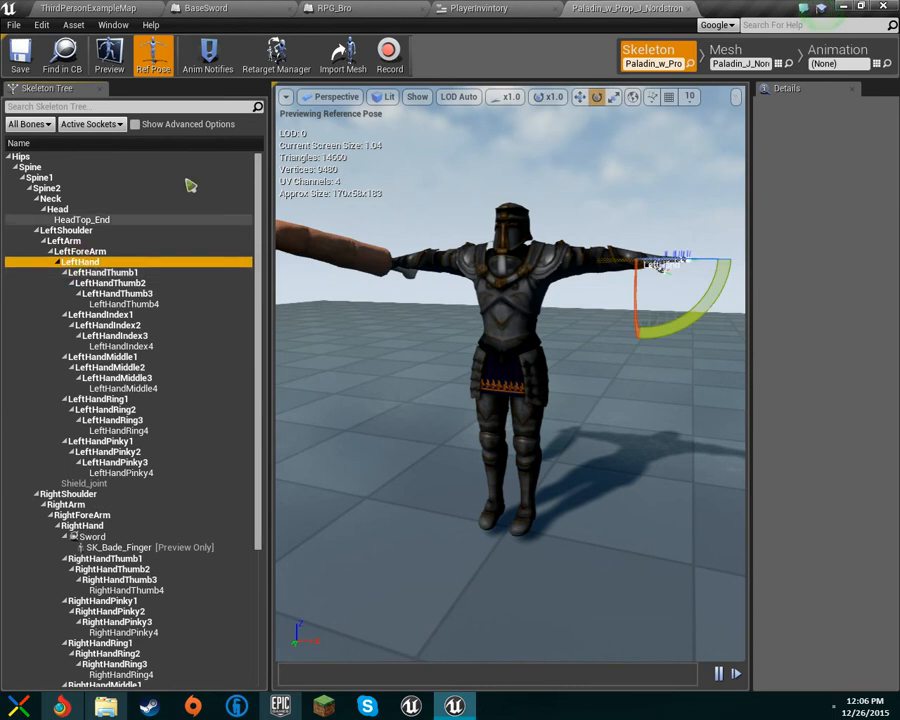
right_click(83, 263)
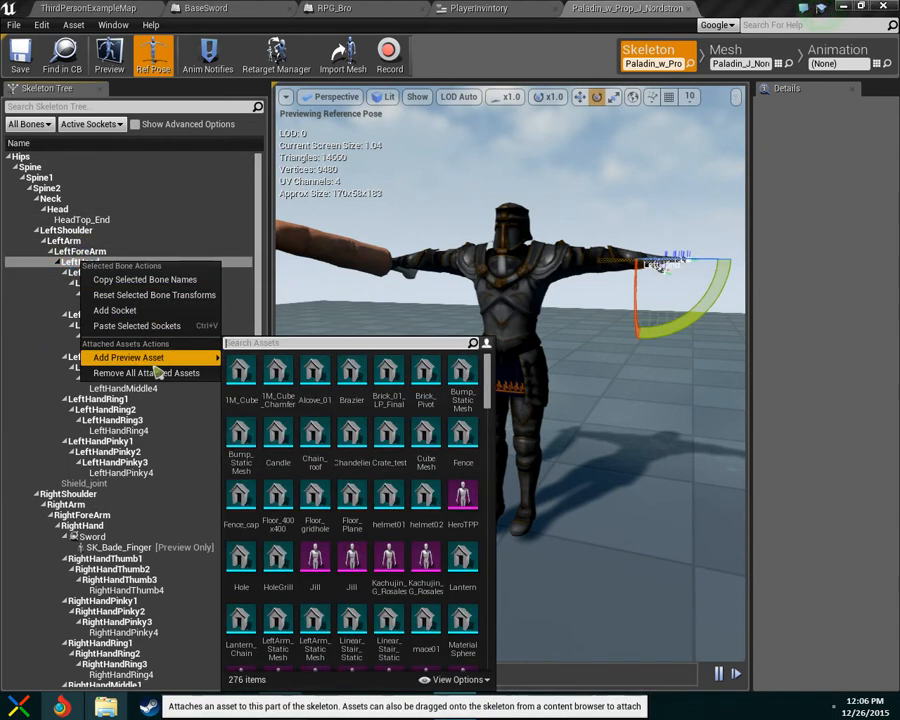
left_click(141, 311)
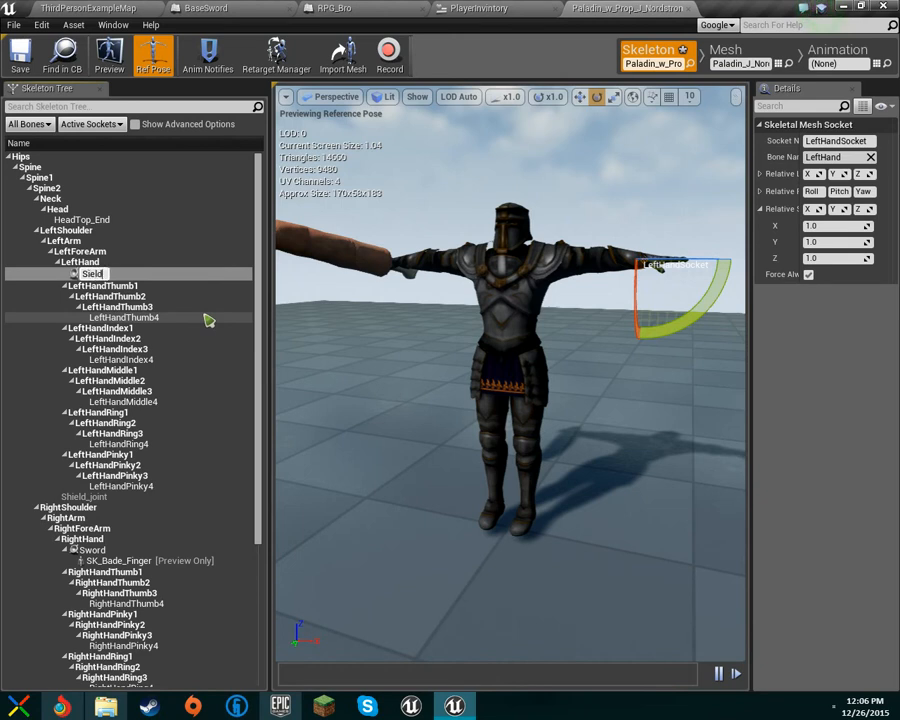
key("Return")
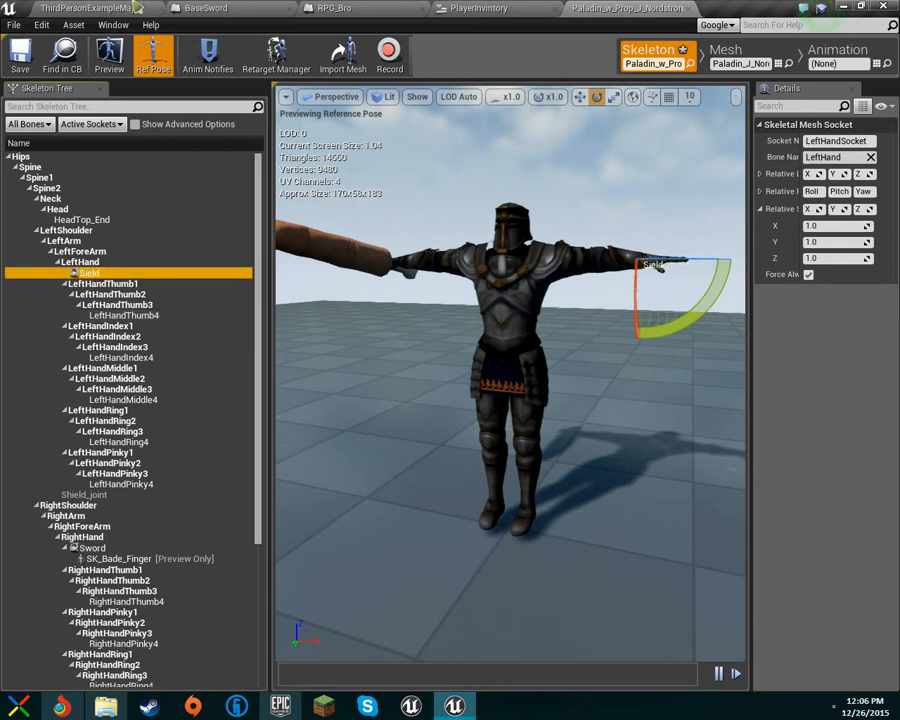
Step: Return to the level editor and rename the BaseSheild Blueprint in the Sheilds folder as BaseShield
left_click(95, 7)
scroll(33, 567, "up", 15)
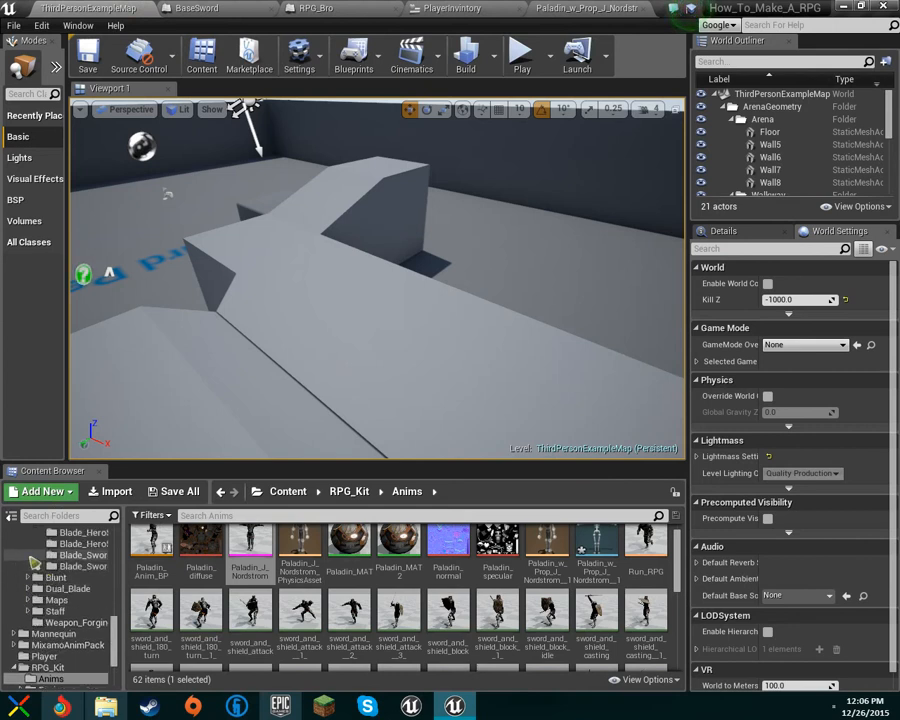
scroll(30, 606, "down", 1)
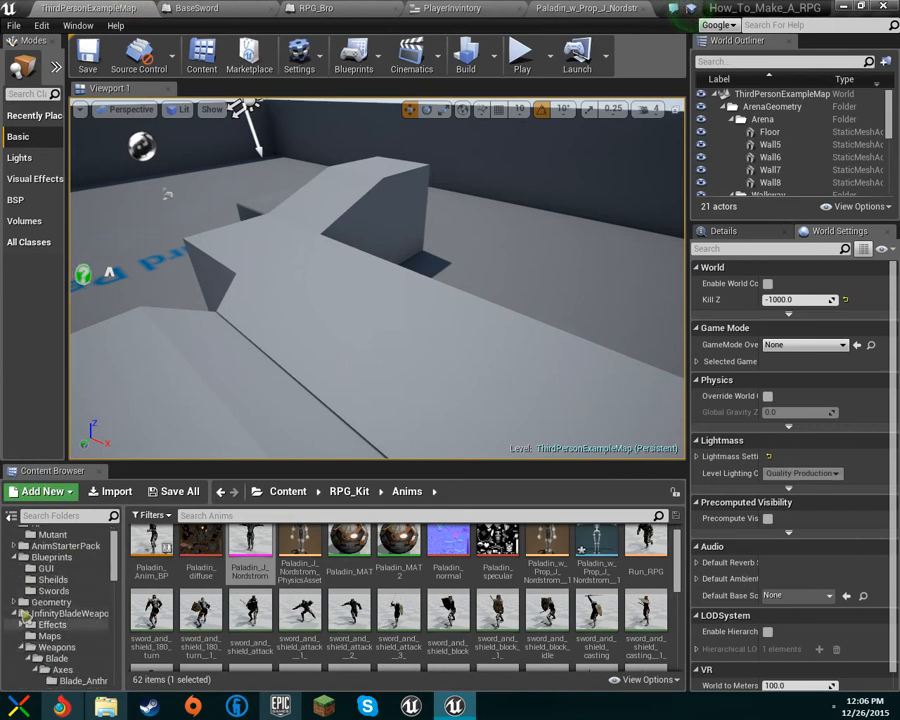
left_click(14, 613)
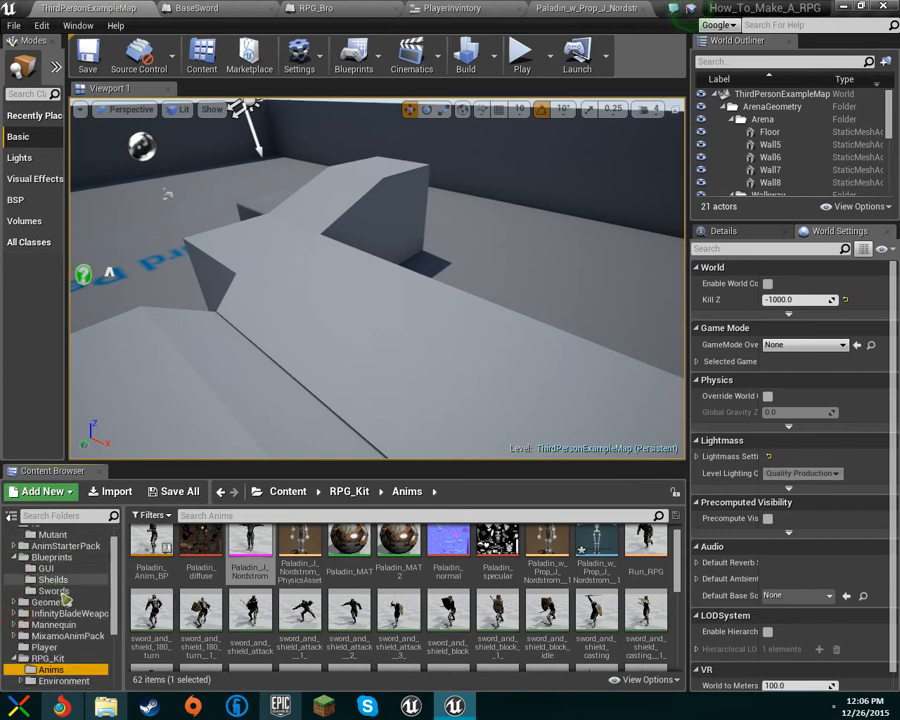
left_click(55, 580)
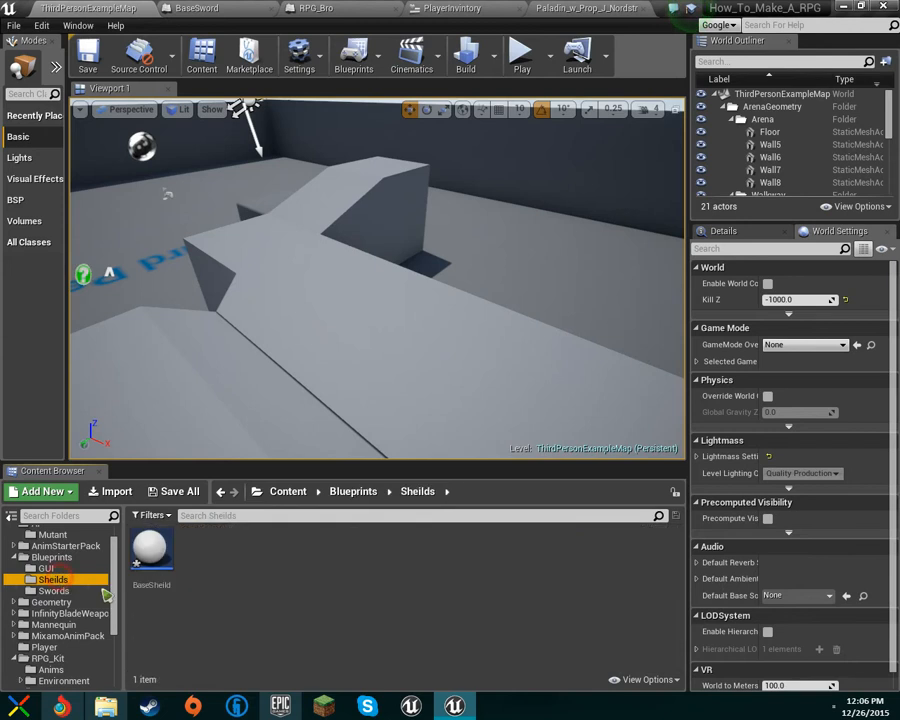
left_click(165, 572)
key("F2")
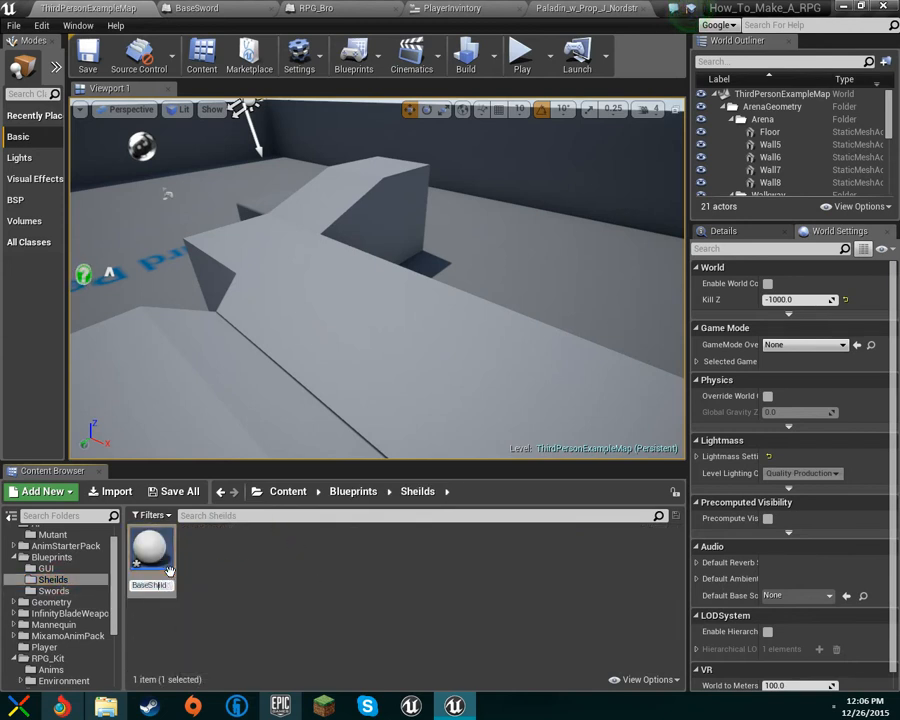
key("Return")
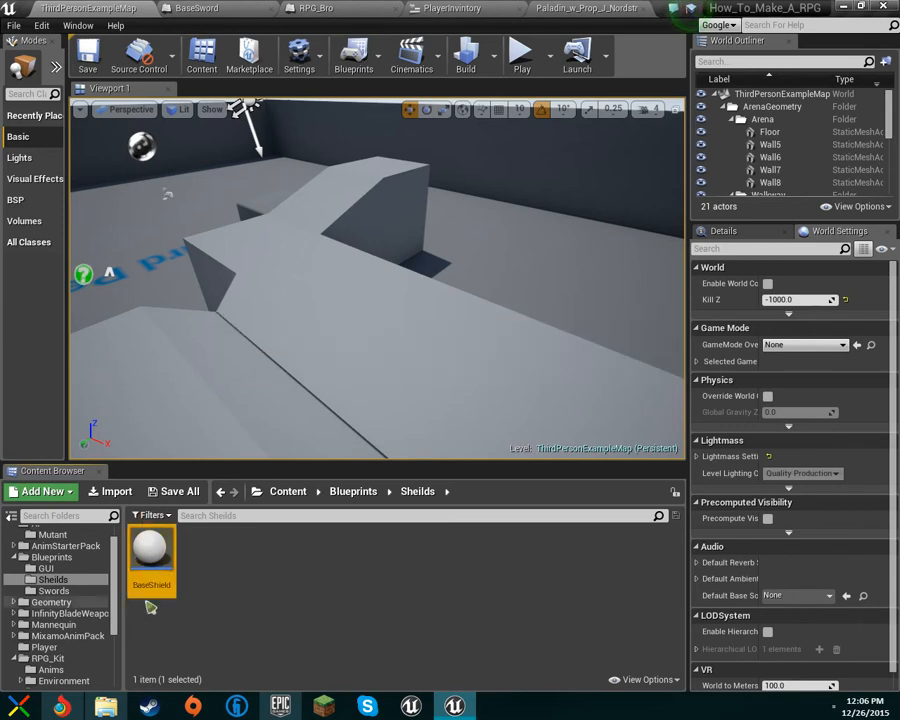
Step: Return to the Paladin skeleton and rename the Sield socket under the LeftHand bone as Shield
left_click(578, 8)
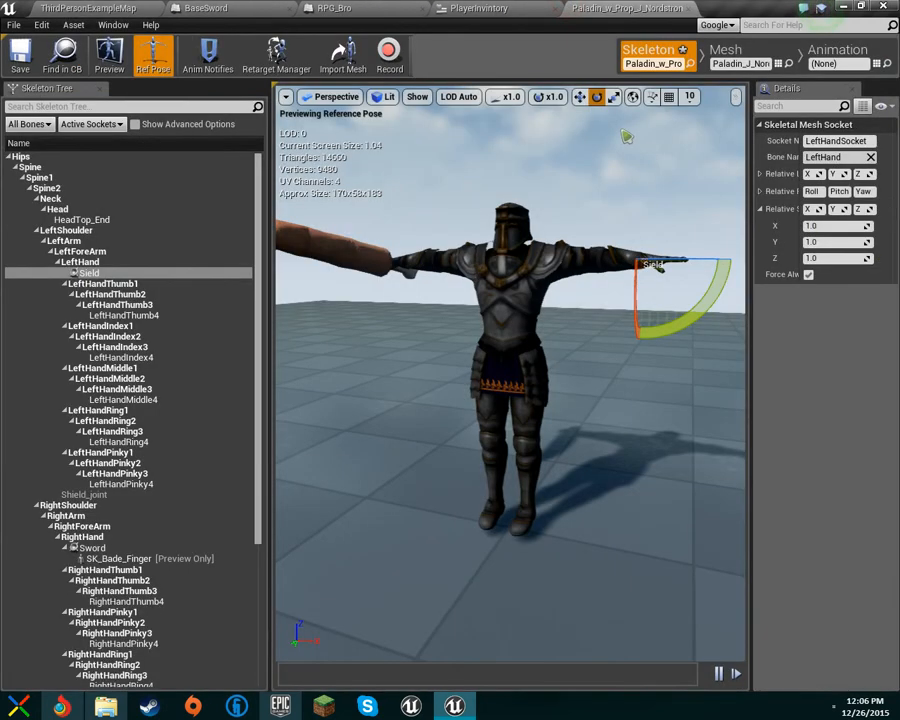
double_click(116, 273)
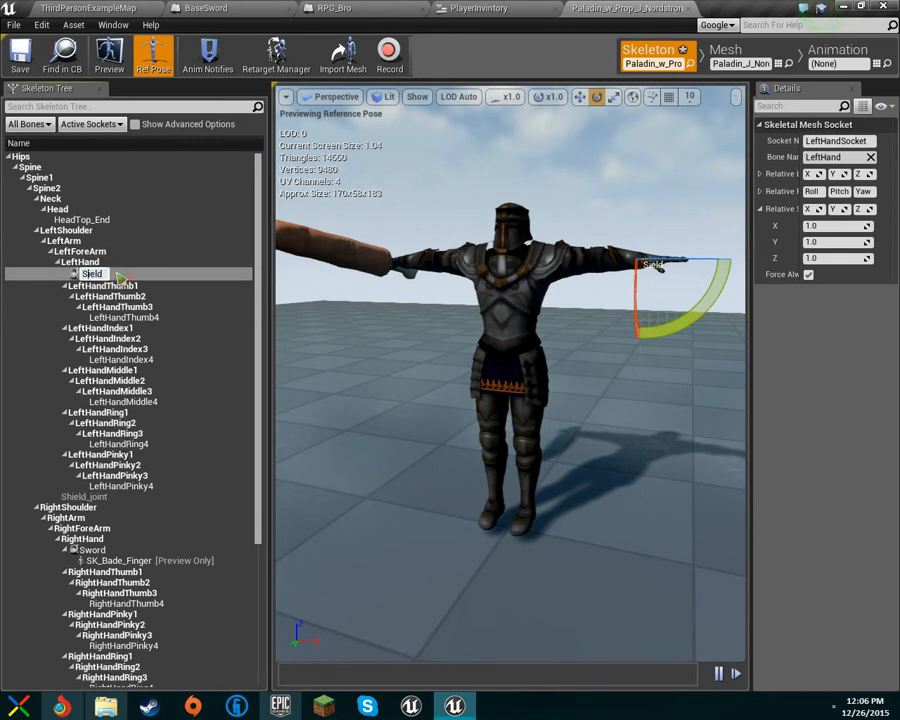
key("Return")
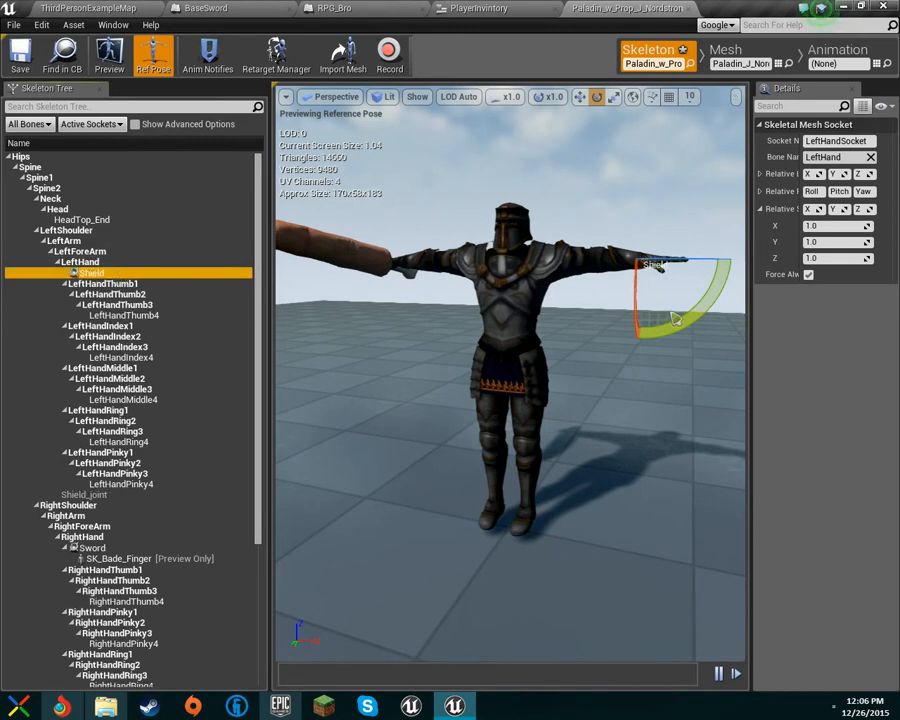
Step: Attach the SM_Cave_WarSpoils_Shield mesh to the Shield socket as a preview asset
right_click(88, 273)
mouse_move(180, 389)
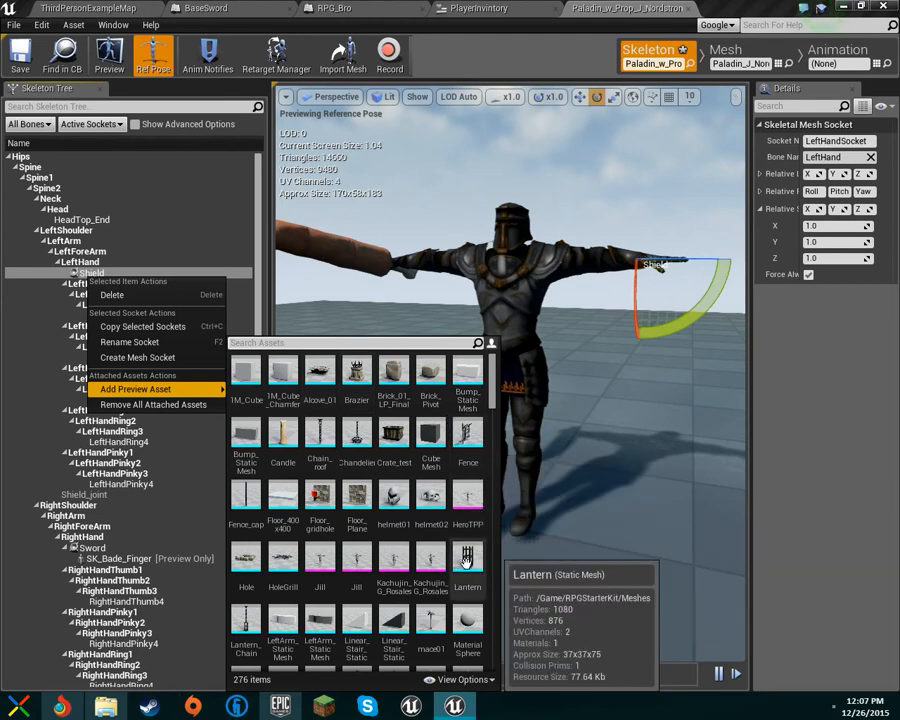
scroll(452, 568, "down", 10)
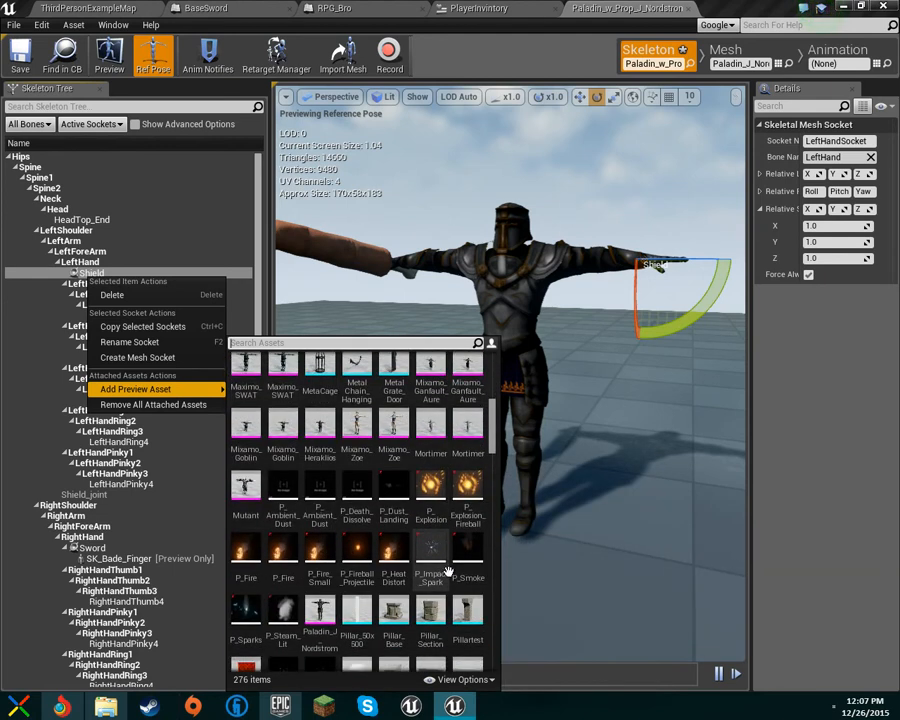
scroll(441, 578, "down", 3)
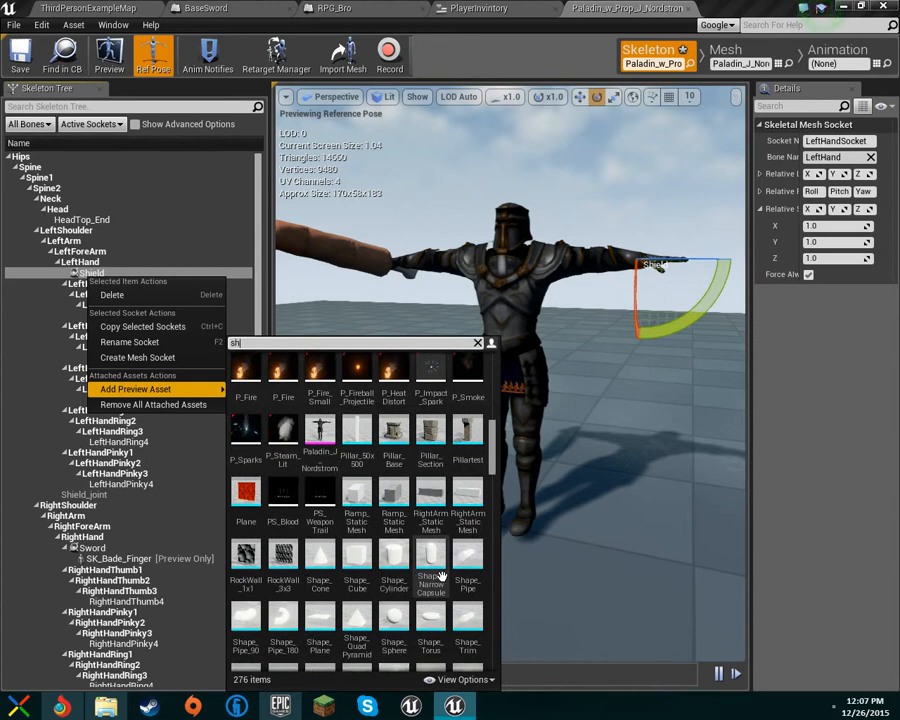
type("eid")
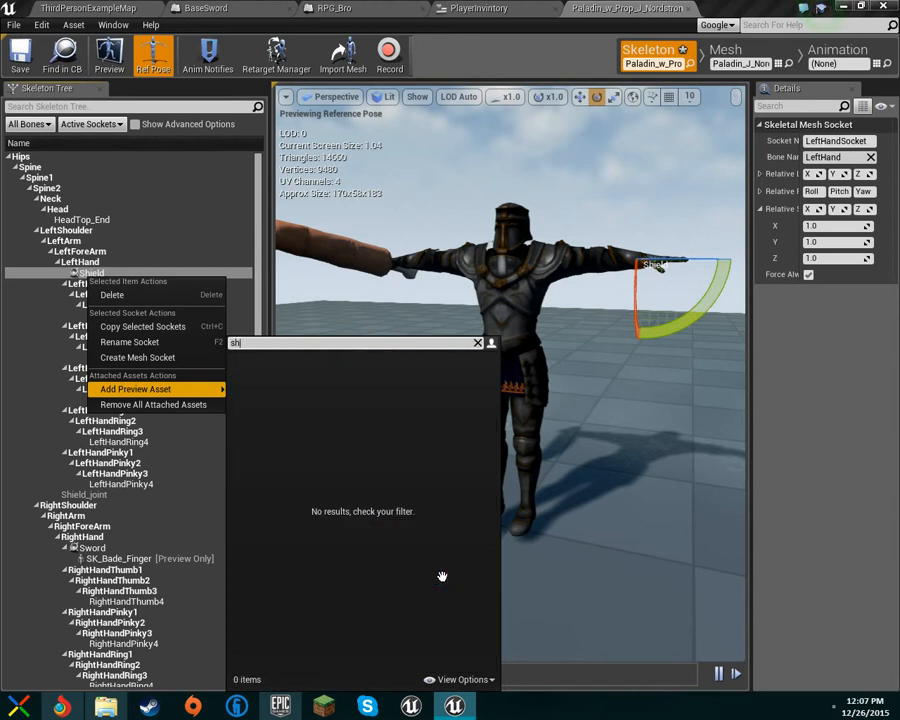
type("ie")
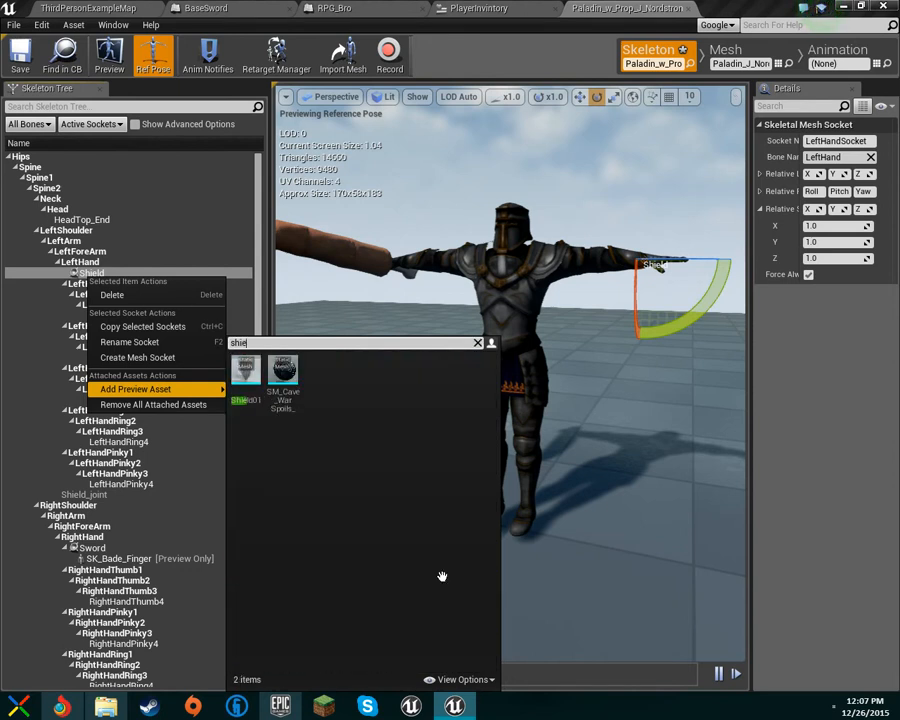
left_click(282, 398)
Step: Rotate the Shield socket so the previewed shield lies along the left forearm, with a yaw of about 108 degrees
left_click_drag(516, 341, 373, 240, "alt")
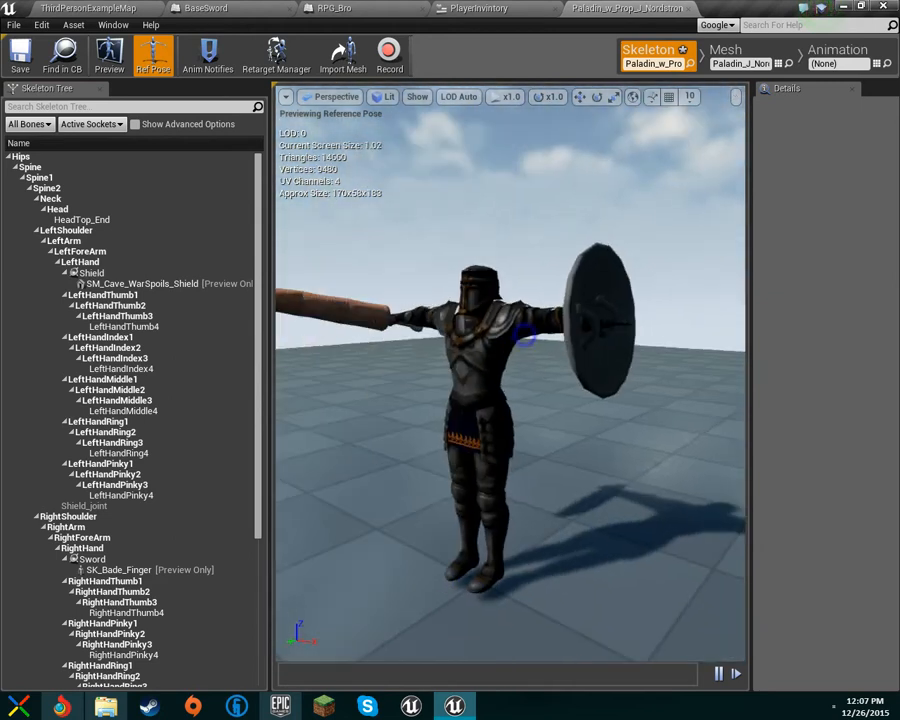
left_click(90, 272)
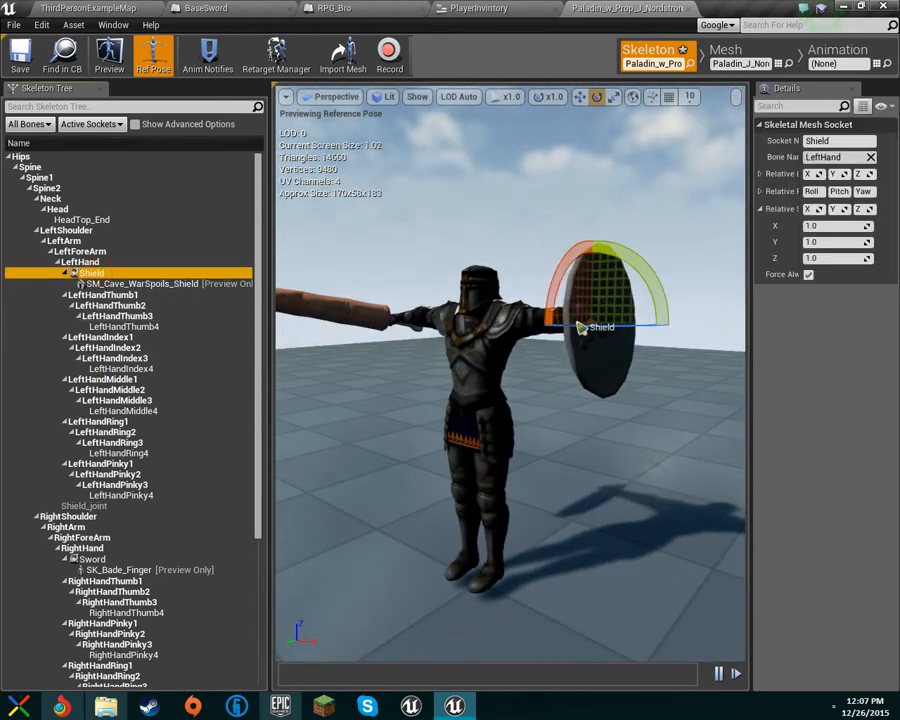
left_click_drag(559, 329, 601, 333)
Step: Play the sword_and_shield_crouch_block_idle animation and fine-tune the Shield socket's rotation so the shield covers the front of the crouching knight
left_click(837, 50)
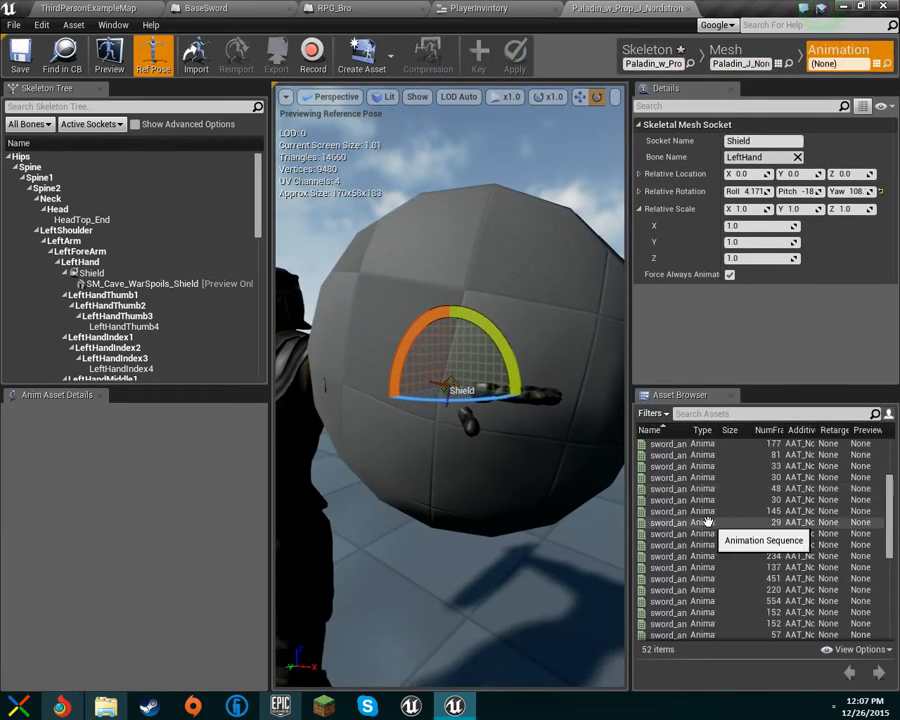
double_click(683, 533)
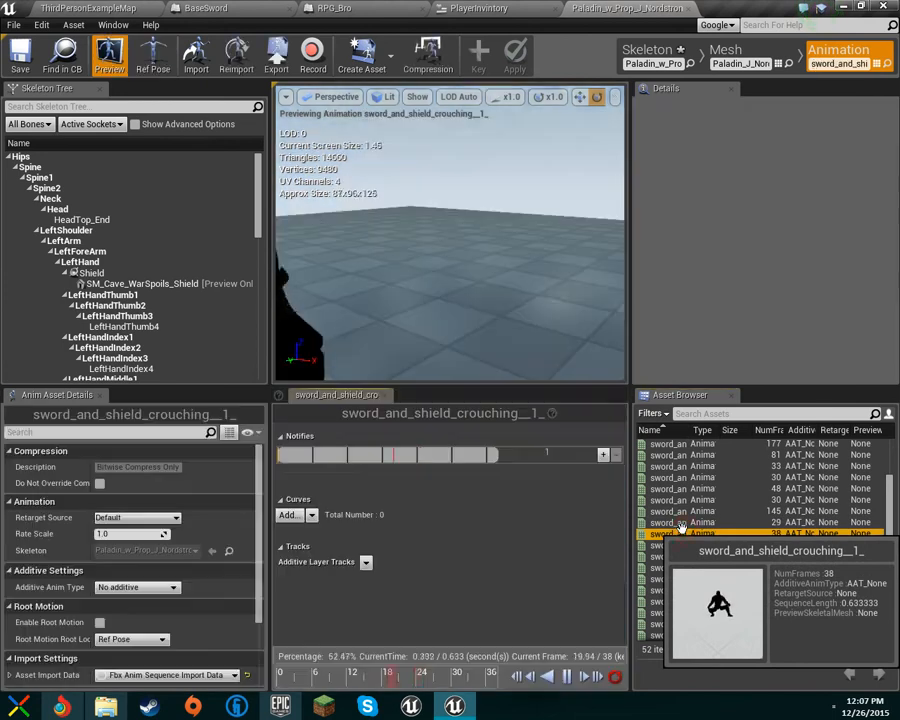
double_click(668, 499)
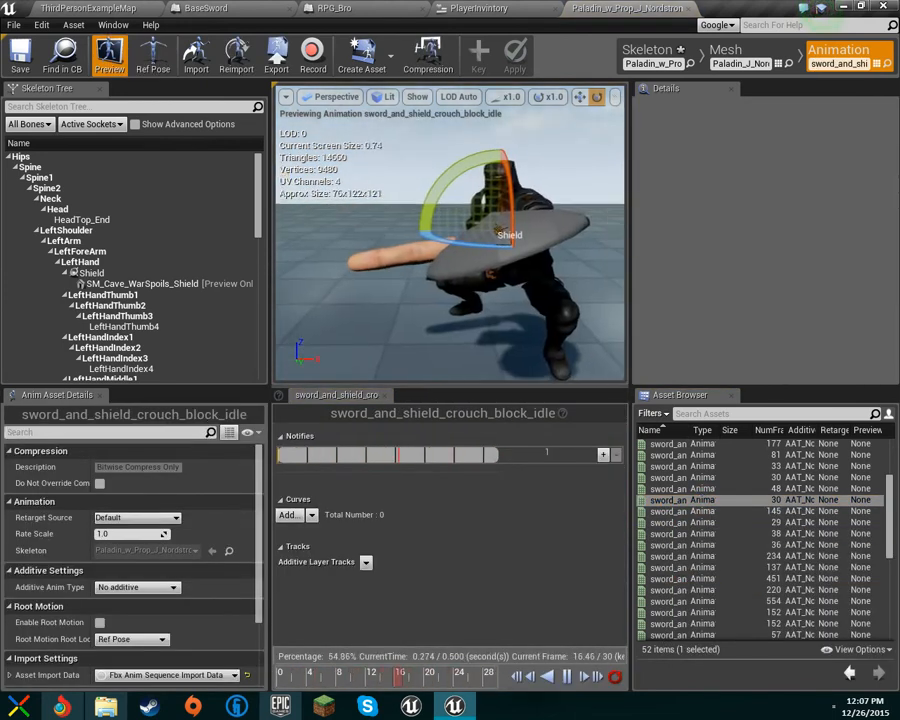
right_click_drag(450, 234, 405, 262)
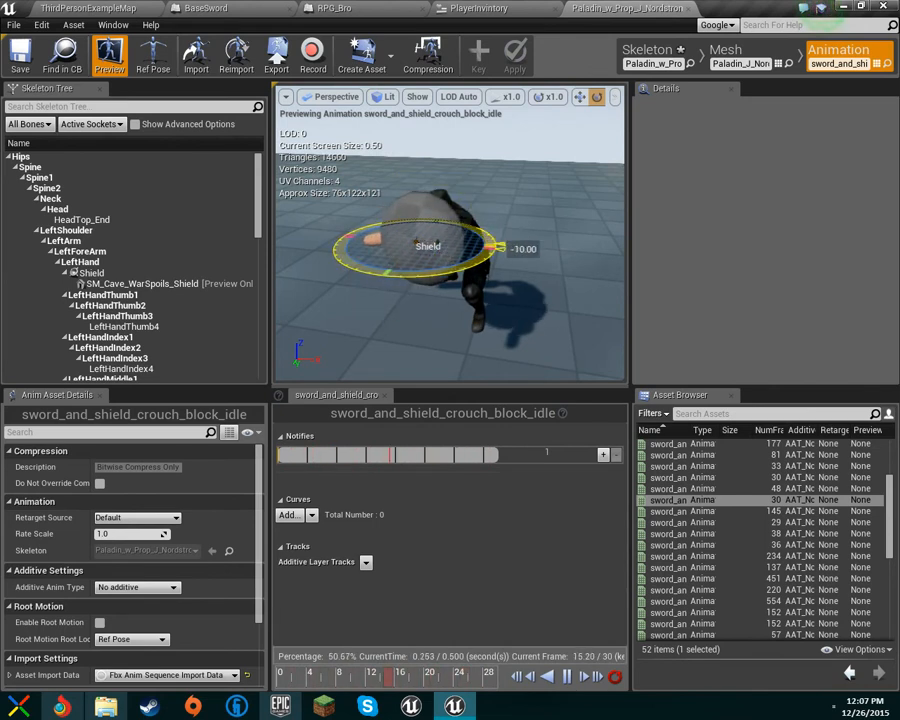
mouse_move(518, 236)
right_mouse_down()
mouse_move(526, 227)
mouse_move(450, 225)
mouse_move(520, 228)
mouse_move(430, 235)
mouse_move(515, 235)
mouse_move(545, 222)
mouse_move(506, 247)
mouse_move(540, 252)
mouse_move(490, 225)
mouse_move(500, 260)
mouse_move(480, 245)
mouse_move(510, 240)
right_mouse_up()
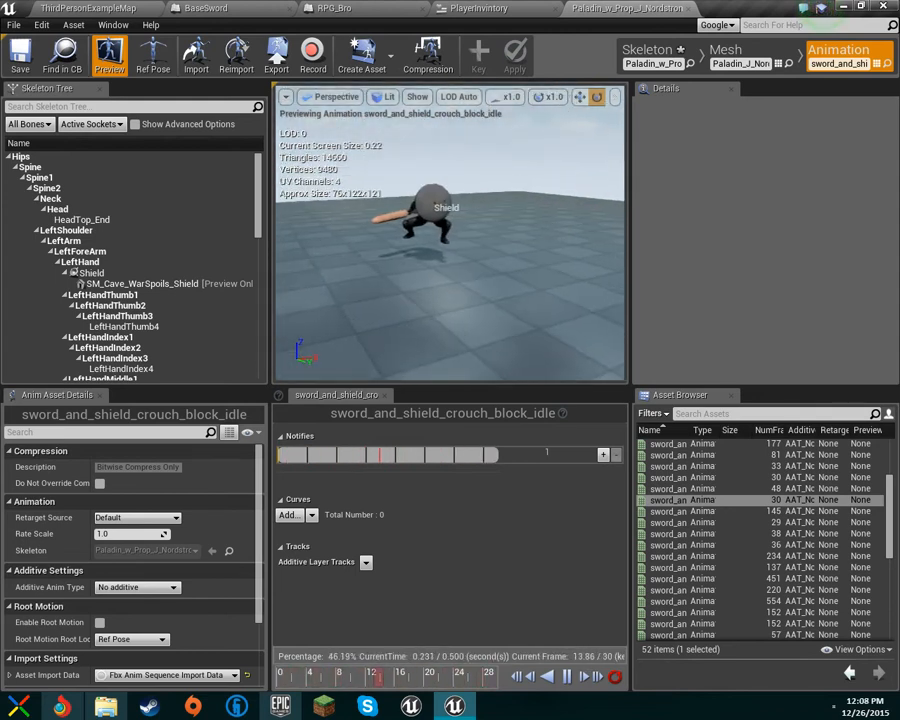
Step: Preview the sword_and_shield_180_turn animation with the sword and shield attached
scroll(700, 482, "up", 4)
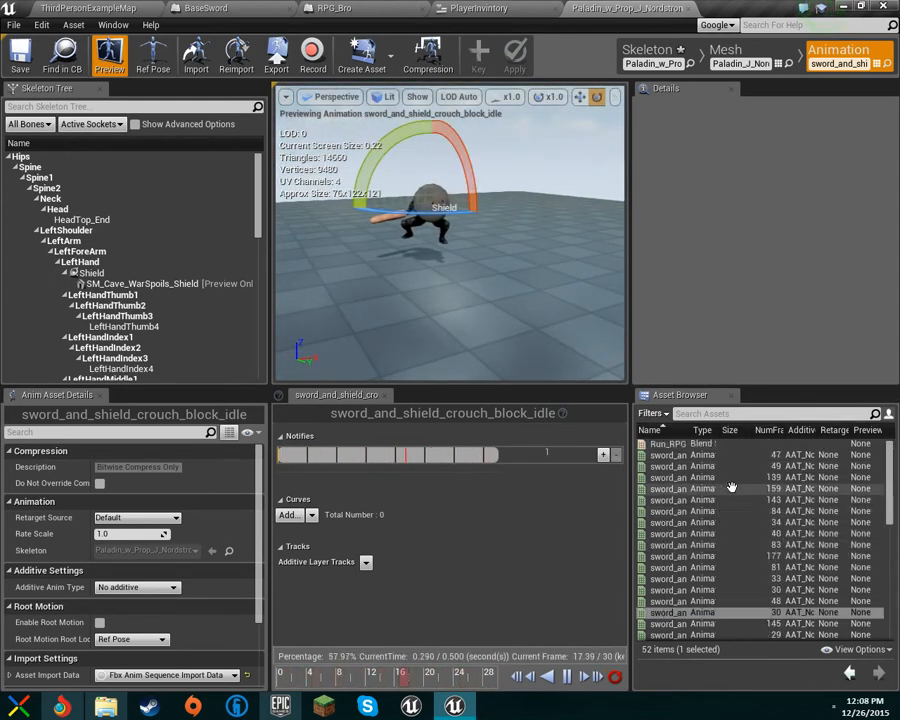
left_click(675, 455)
left_click(679, 456)
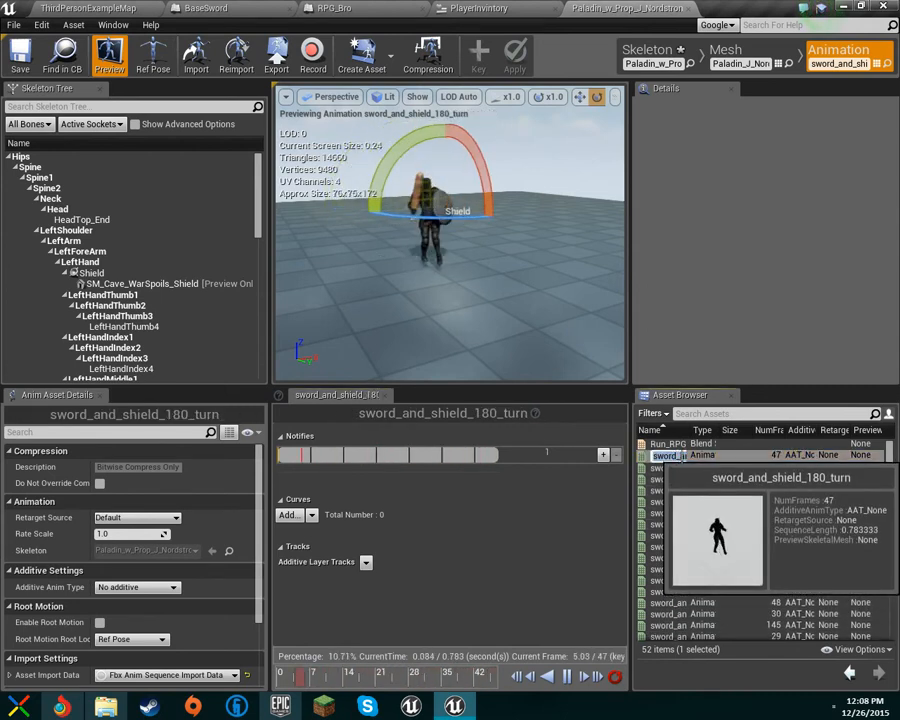
left_click(180, 161)
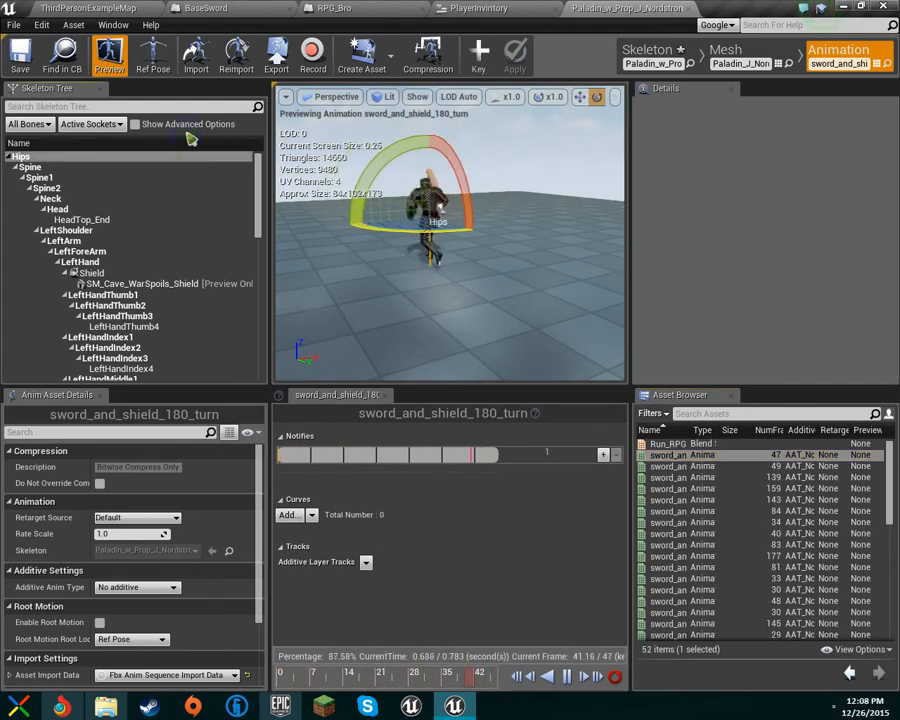
right_click(152, 158)
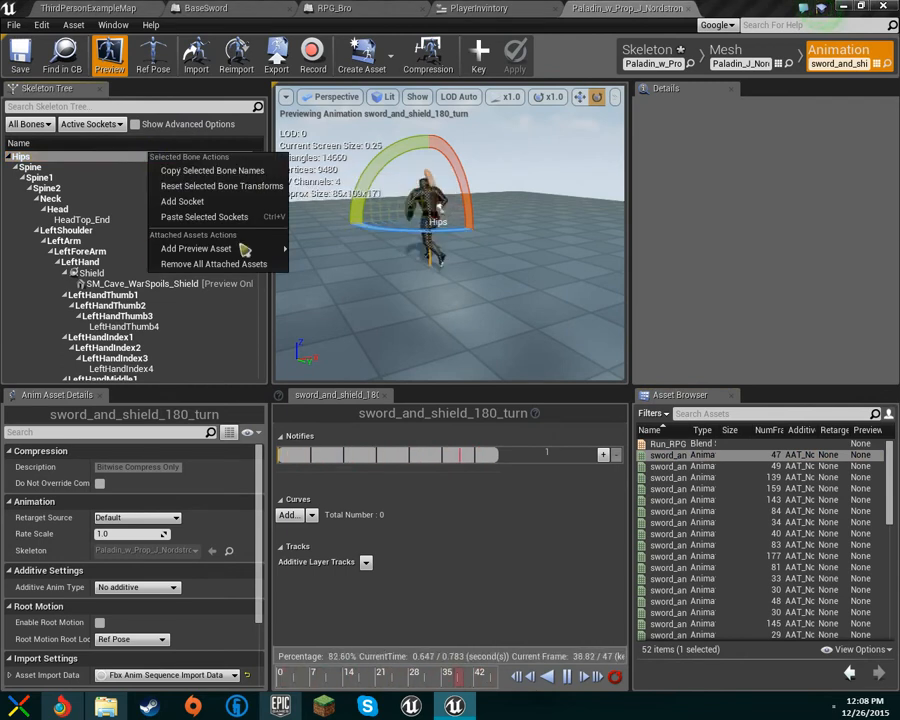
left_click(81, 157)
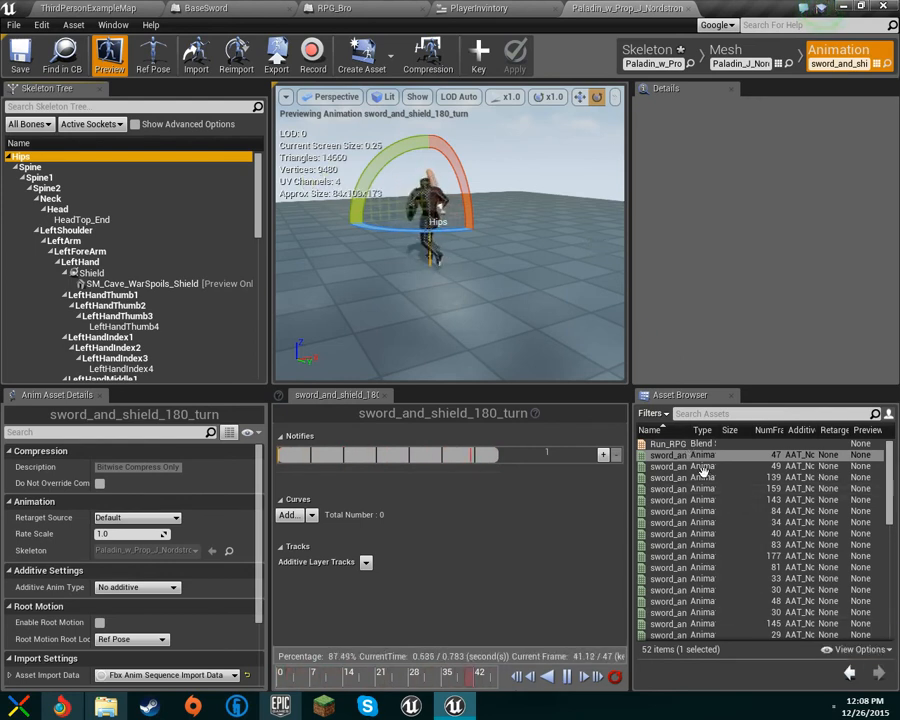
Step: Preview the sword_and_shield_block__1_, sword_and_shield_casting and sword_and_shield_block_idle animations, clearing the bone selection in between
left_click(726, 534)
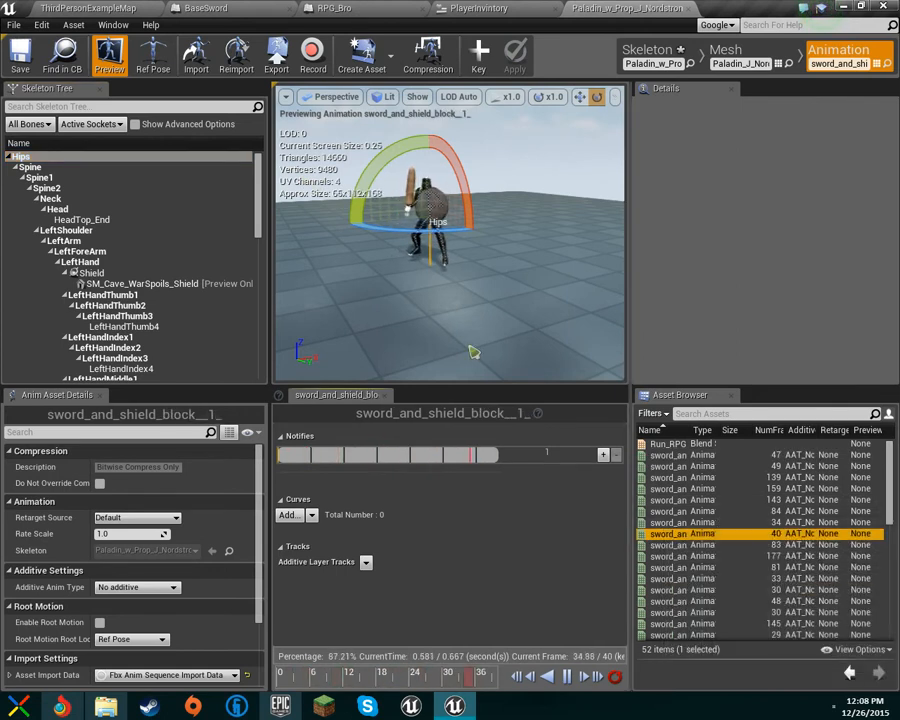
left_click(430, 245)
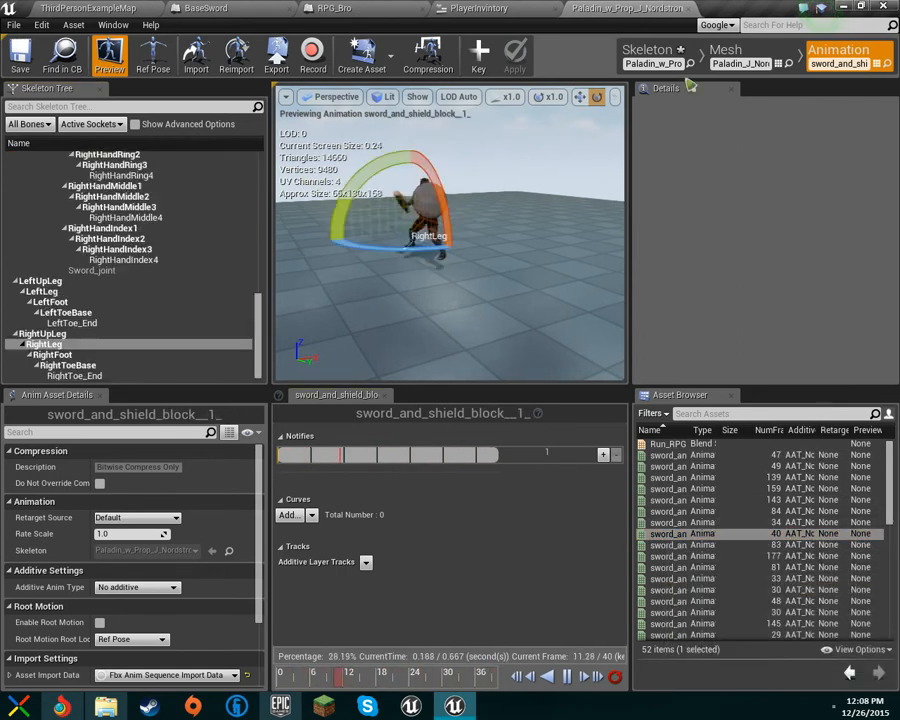
left_click(606, 106)
left_click(727, 557)
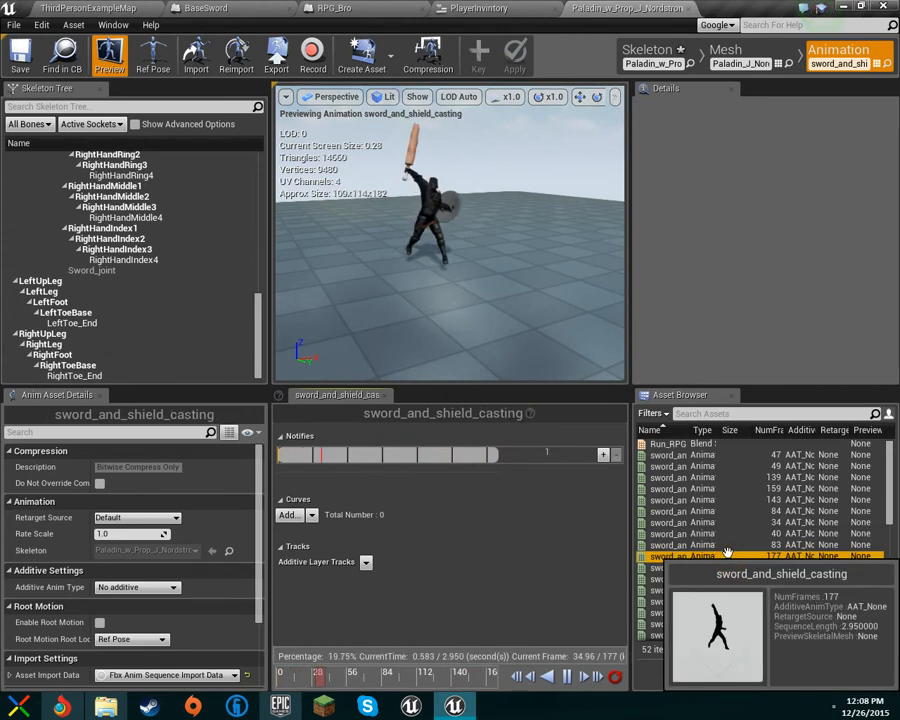
left_click(727, 546)
Step: Examine up close how the left hand grips the back of the shield during the sword_and_shield_block_idle animation
scroll(542, 249, "up", 5)
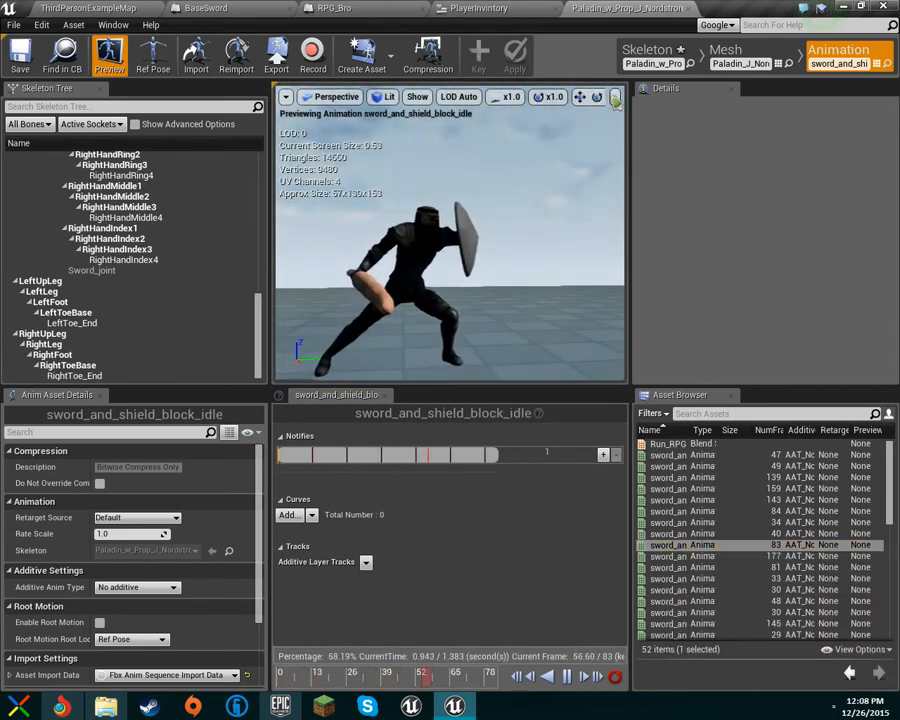
scroll(536, 193, "up", 3)
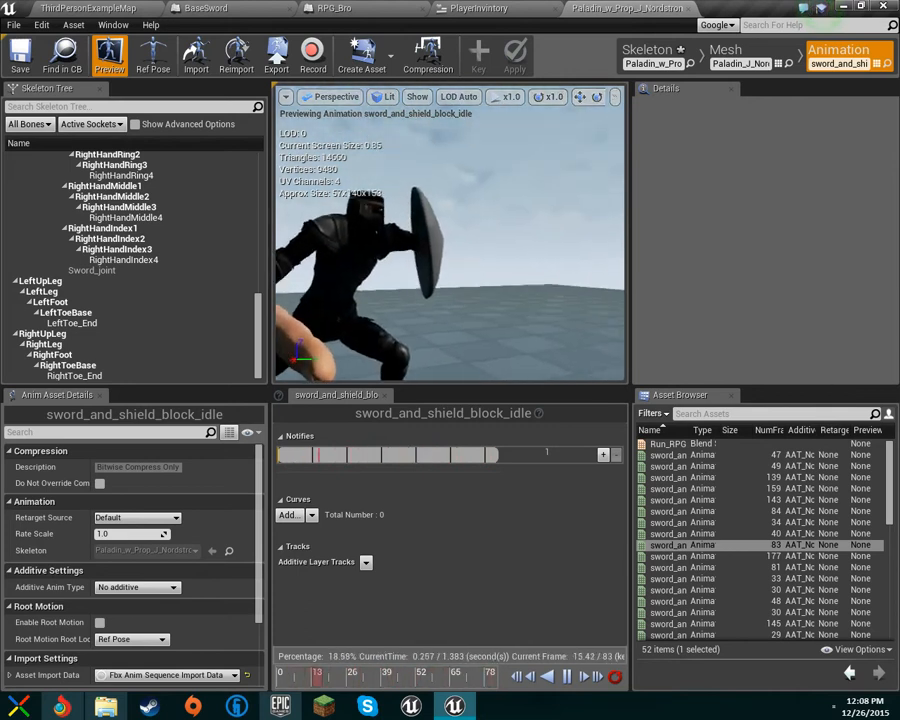
right_click_drag(536, 193, 604, 190)
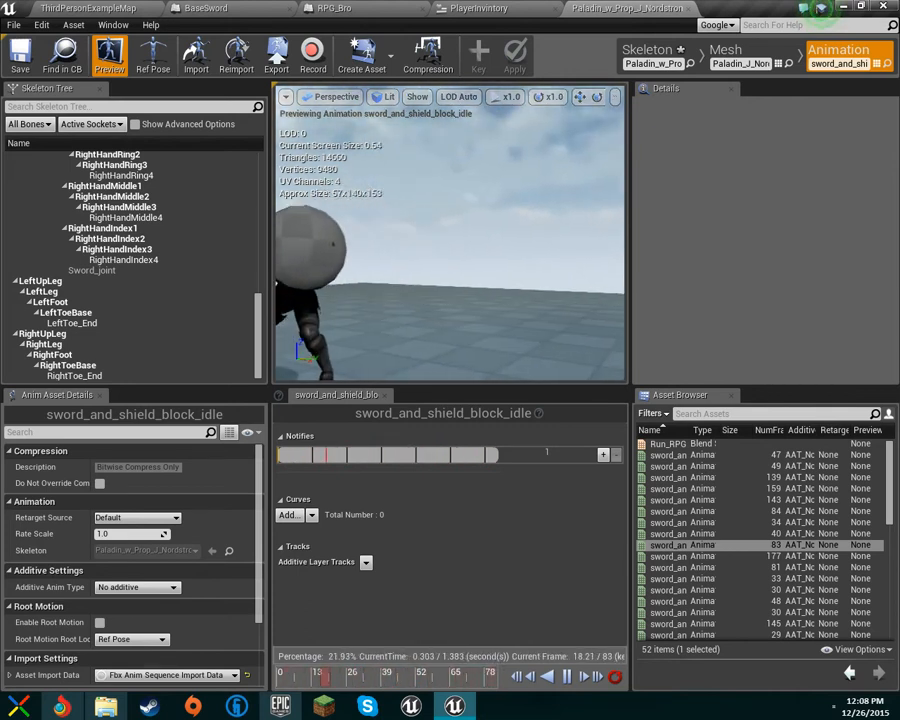
left_click(616, 97)
mouse_move(650, 271)
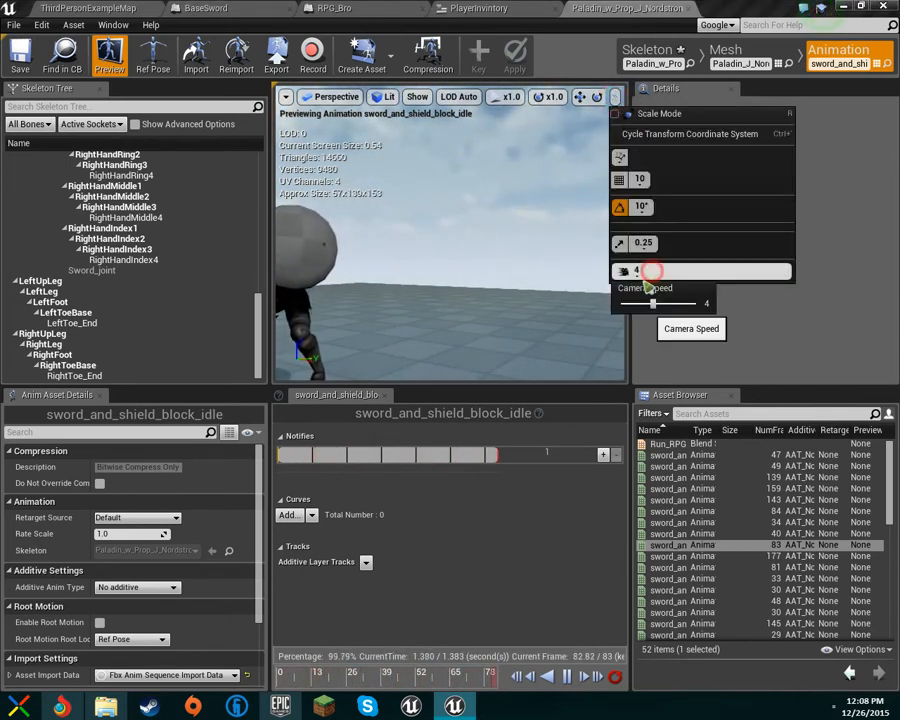
right_click_drag(484, 266, 560, 268)
key("w")
key("a")
key("w")
key("s")
key("a")
key("d")
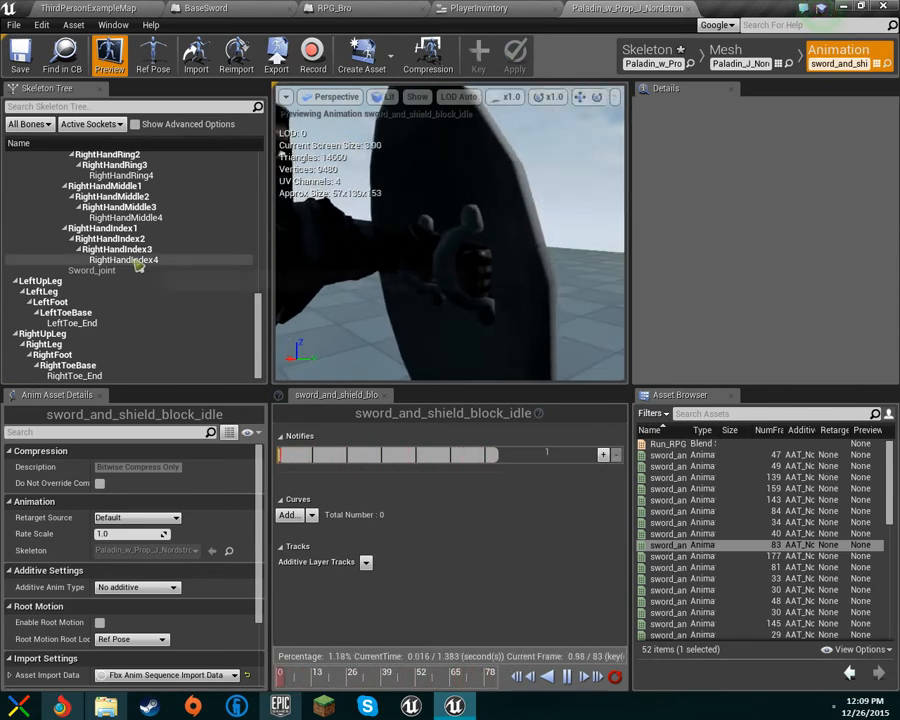
Step: Select the Sword socket under the RightHand bone and switch back to Skeleton mode with both weapons in view
scroll(175, 276, "up", 6)
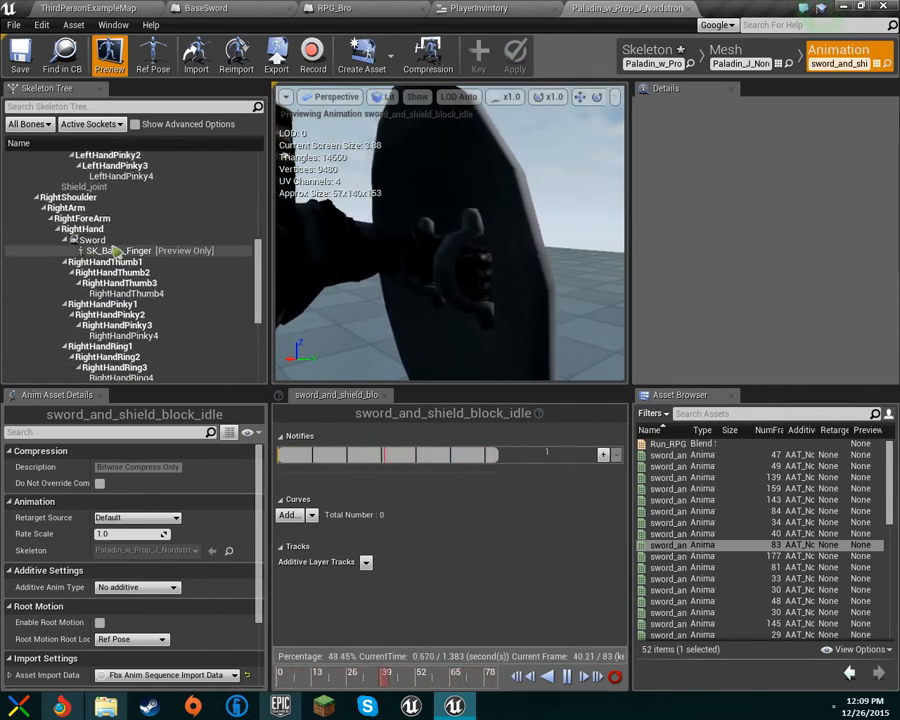
left_click(90, 240)
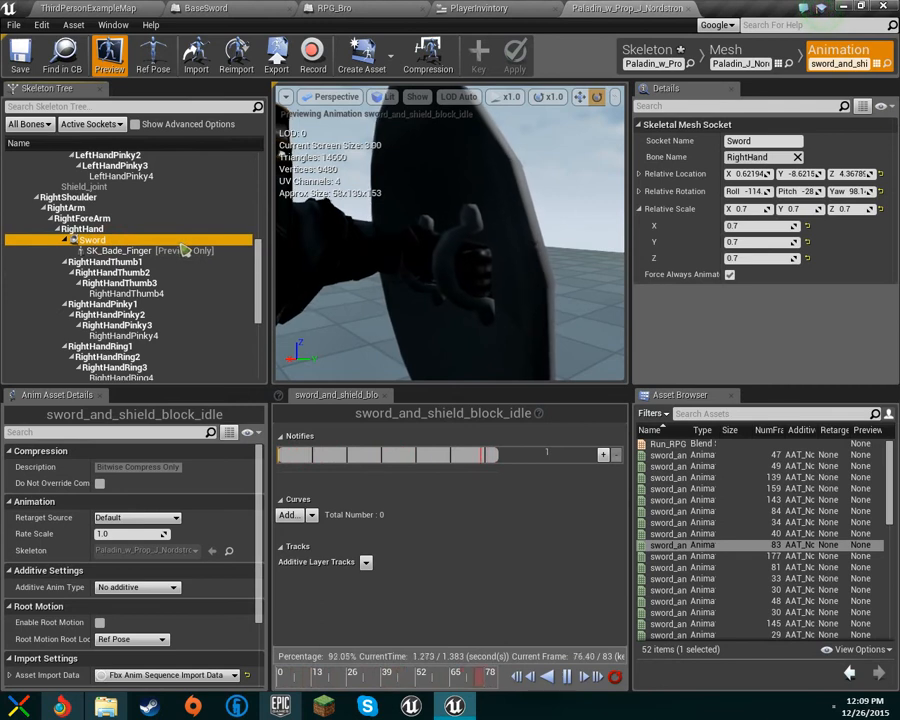
left_click(645, 55)
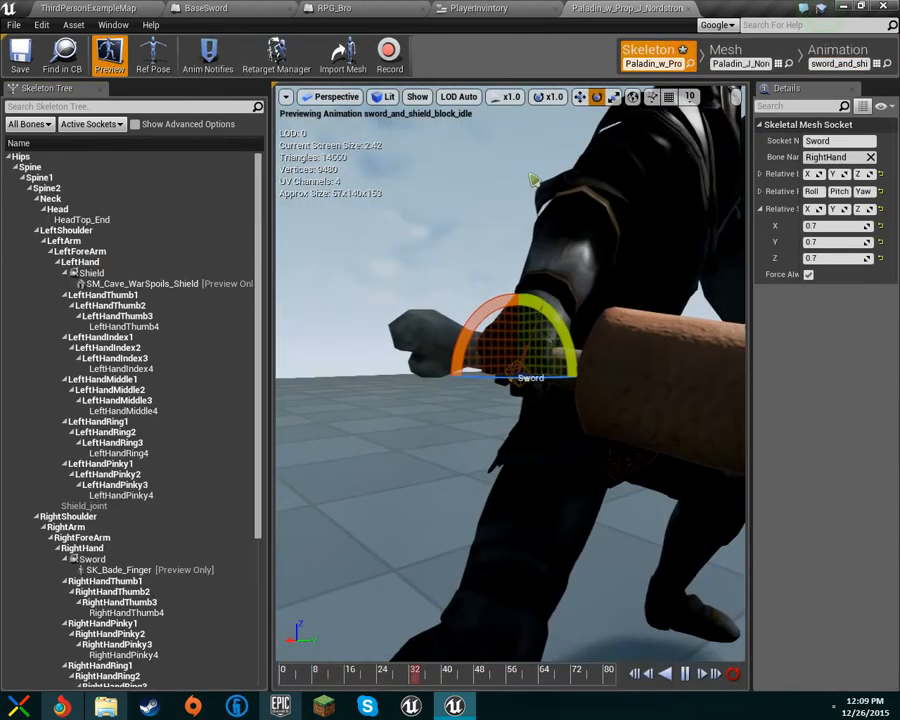
mouse_move(549, 183)
right_mouse_down()
mouse_move(680, 150)
mouse_move(549, 175)
right_mouse_up()
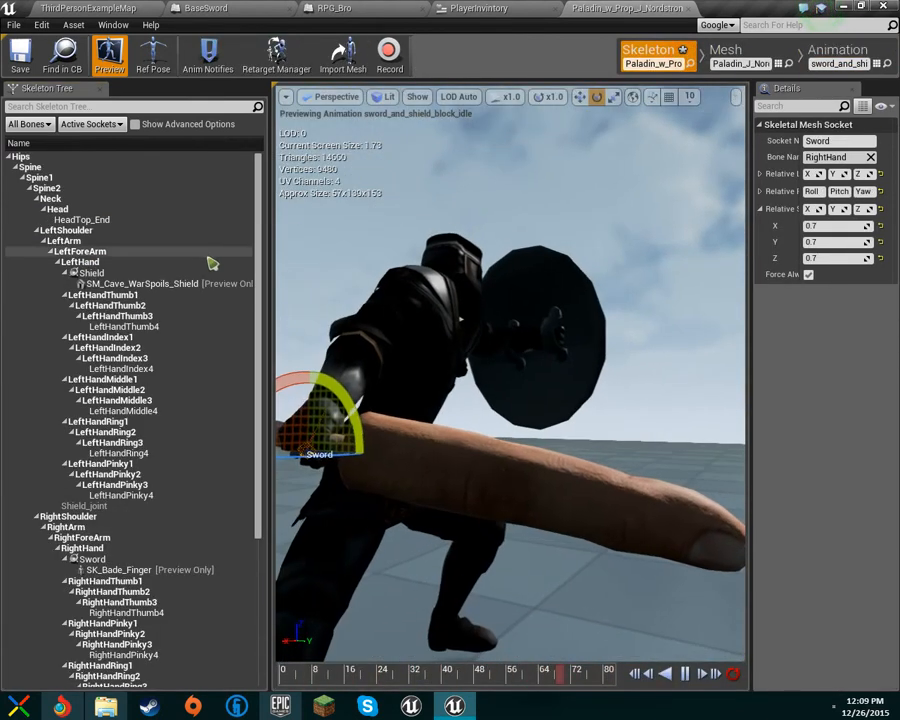
Step: Reduce the skeleton preview viewport's camera speed to 1
left_click(213, 272)
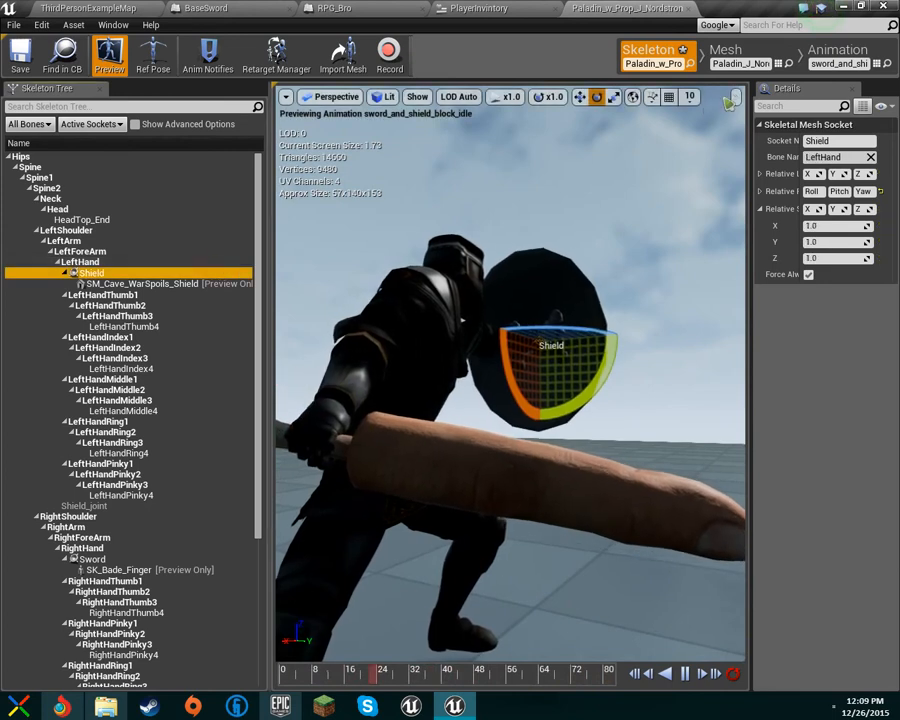
left_click(719, 186)
left_click(736, 98)
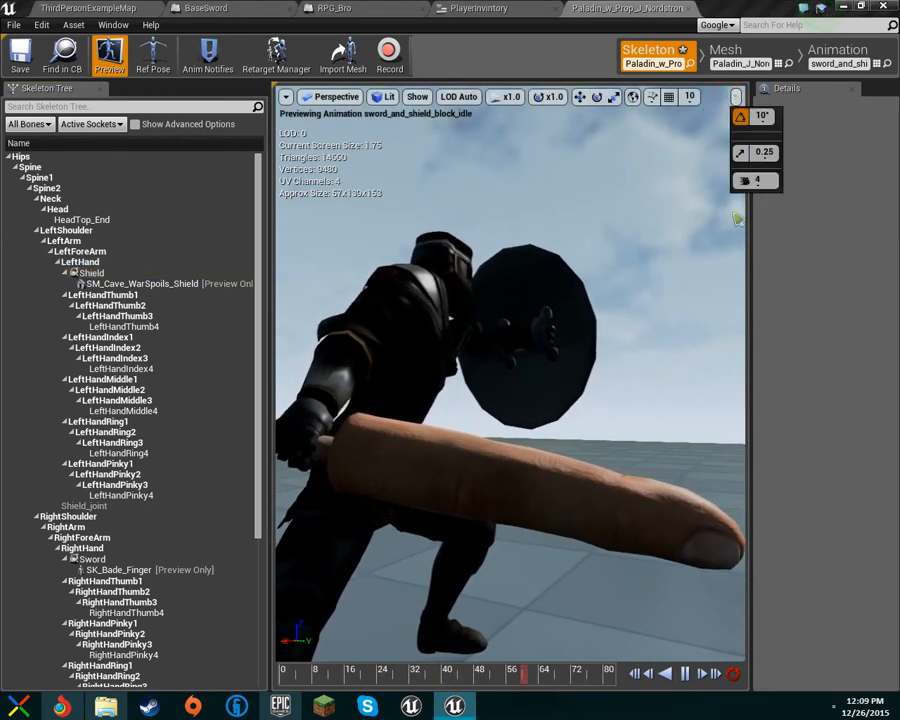
left_click(757, 180)
left_click(765, 214)
right_click_drag(552, 256, 610, 257)
Step: Select the Shield socket on the left hand and examine the preview shield's fit and rotation from behind and in front
left_click(197, 268)
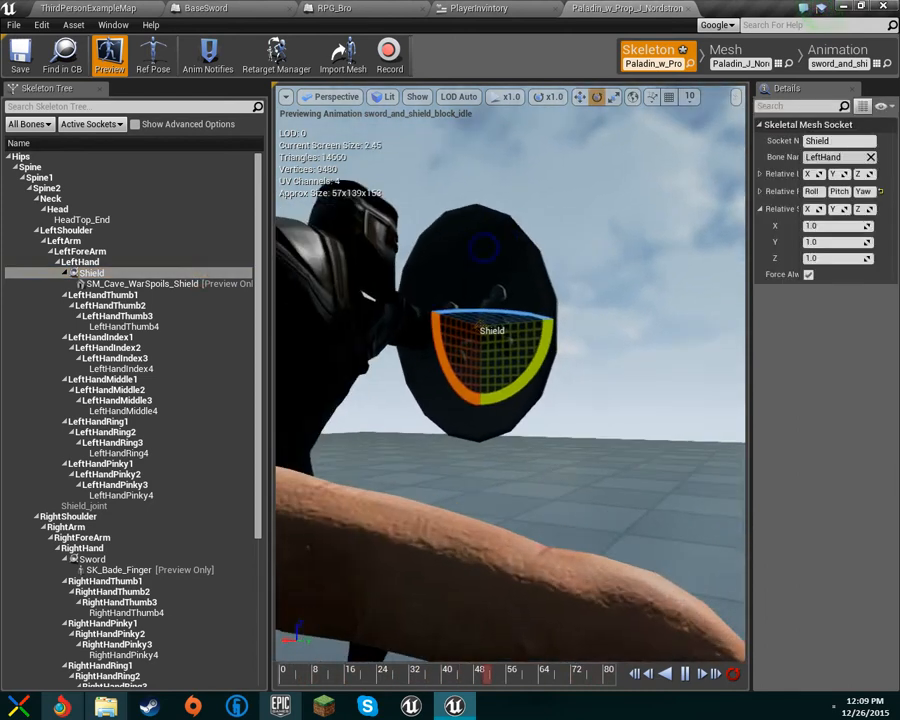
right_click_drag(510, 372, 515, 405)
right_click_drag(490, 256, 488, 259)
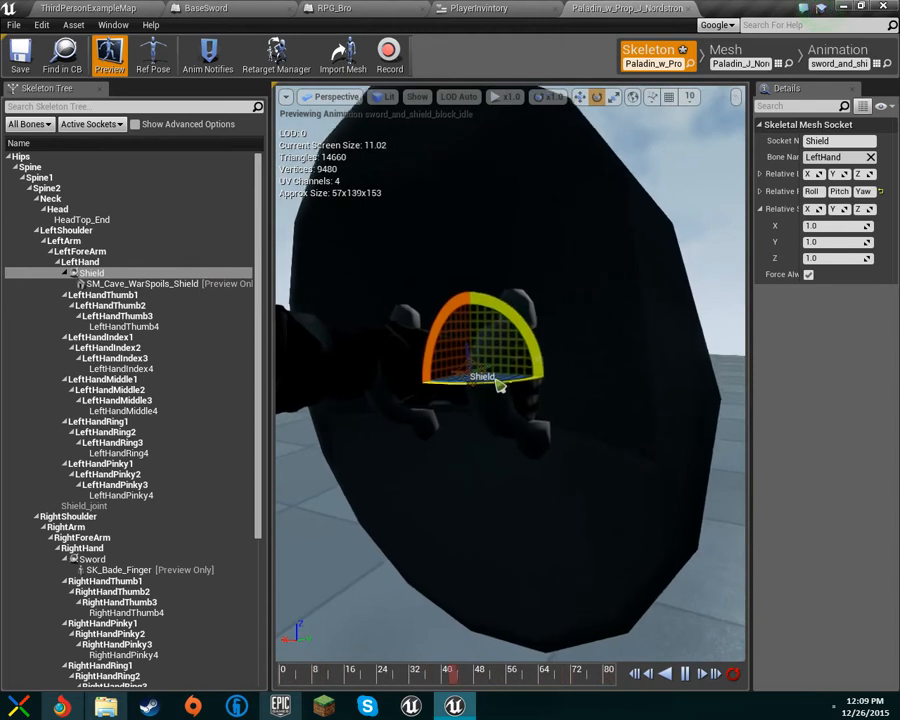
left_click_drag(546, 371, 588, 370)
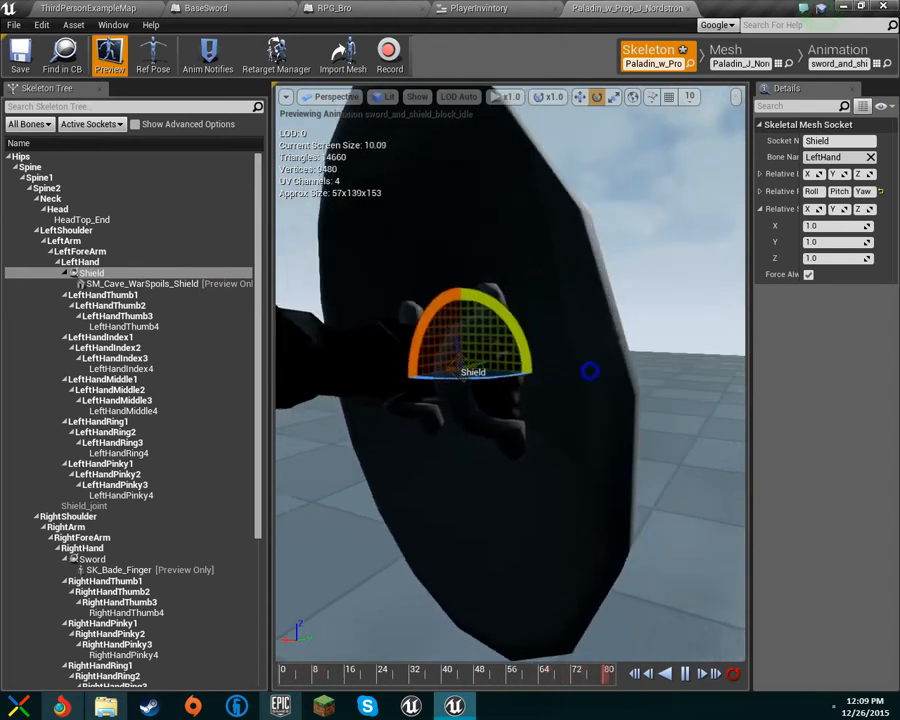
right_click_drag(588, 370, 510, 372)
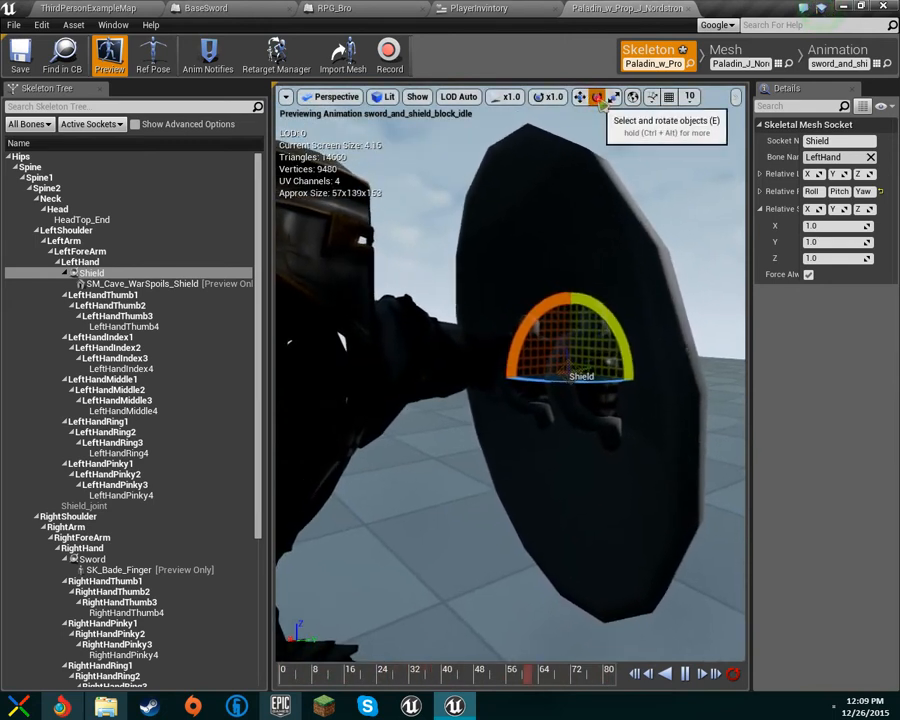
left_click(736, 96)
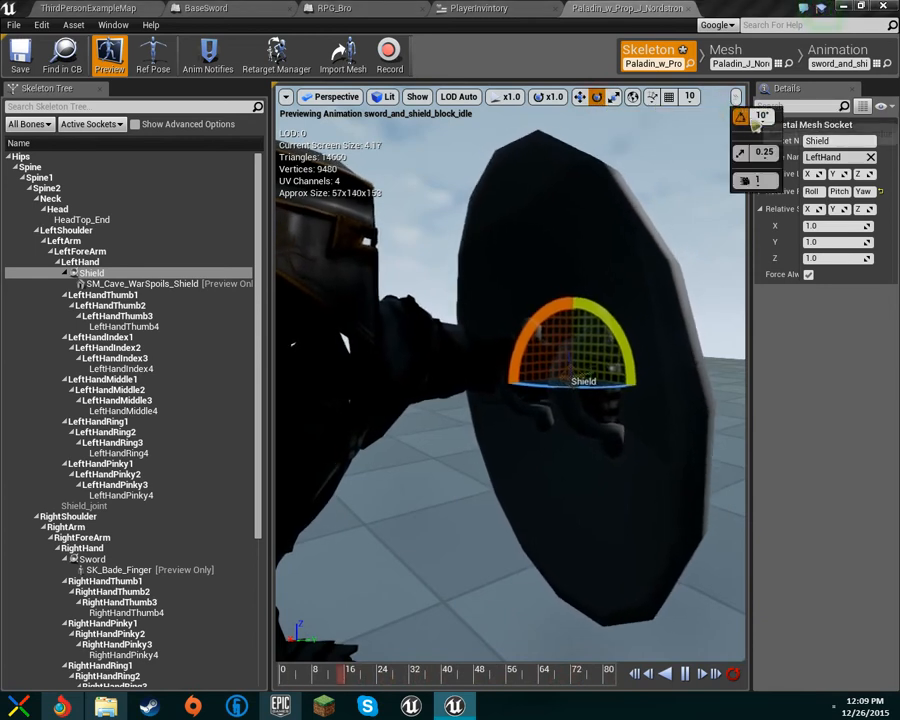
mouse_move(671, 178)
right_mouse_down()
mouse_move(610, 195)
mouse_move(672, 200)
mouse_move(659, 190)
right_mouse_up()
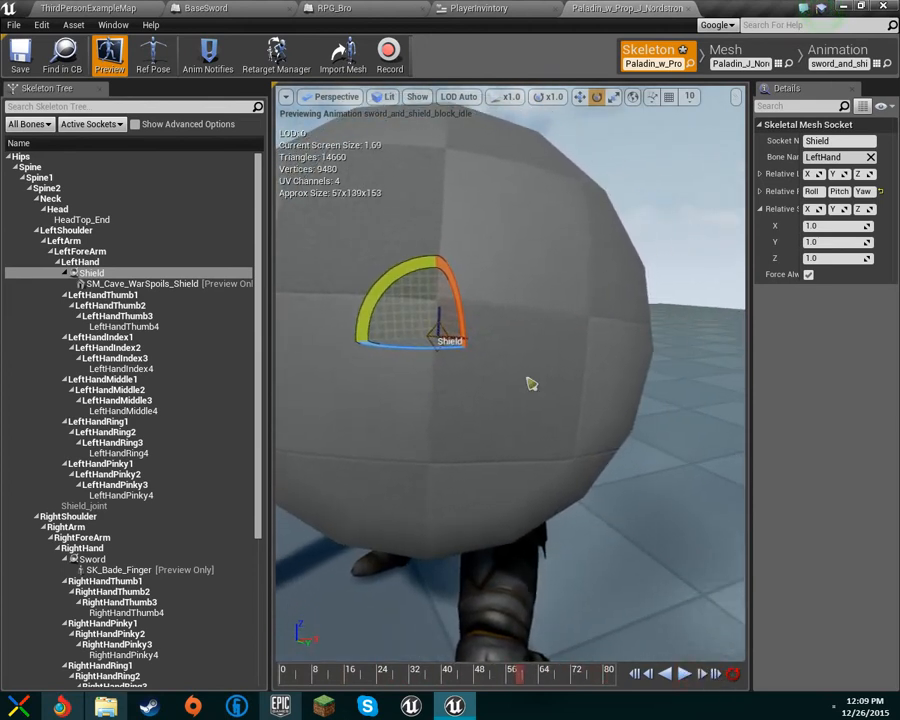
right_click_drag(532, 384, 622, 450)
right_click_drag(510, 400, 565, 385)
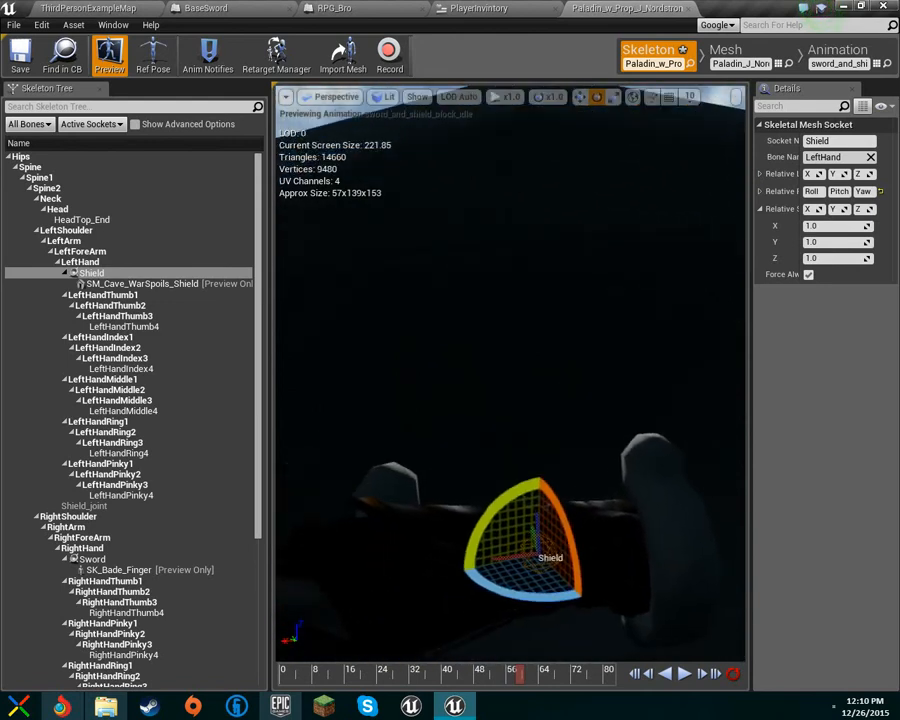
right_click_drag(565, 385, 680, 430)
mouse_move(530, 384)
right_mouse_down()
mouse_move(500, 404)
mouse_move(530, 384)
right_mouse_up()
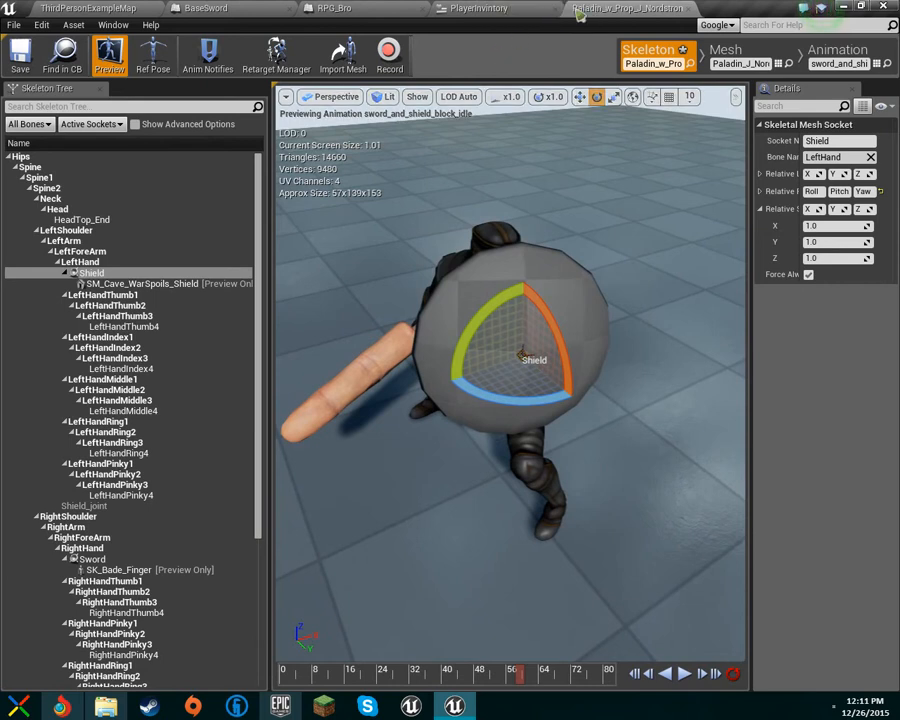
Step: Review the Button_127 click logic in PlayerInvintory and the Attach Weapon nodes in RPG_Bro's event graph
left_click(470, 8)
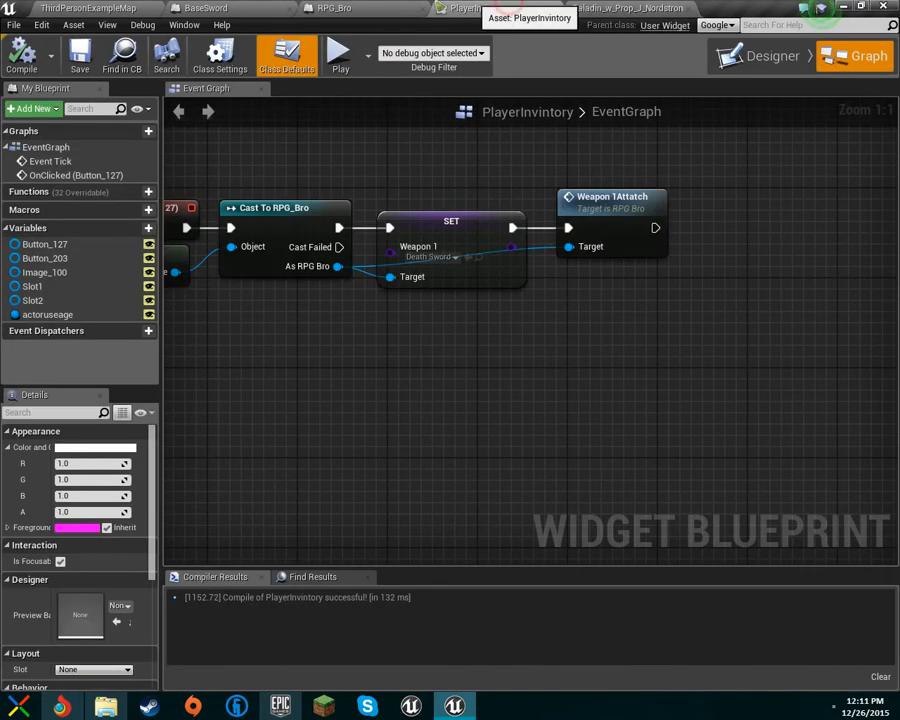
right_click_drag(580, 228, 660, 357)
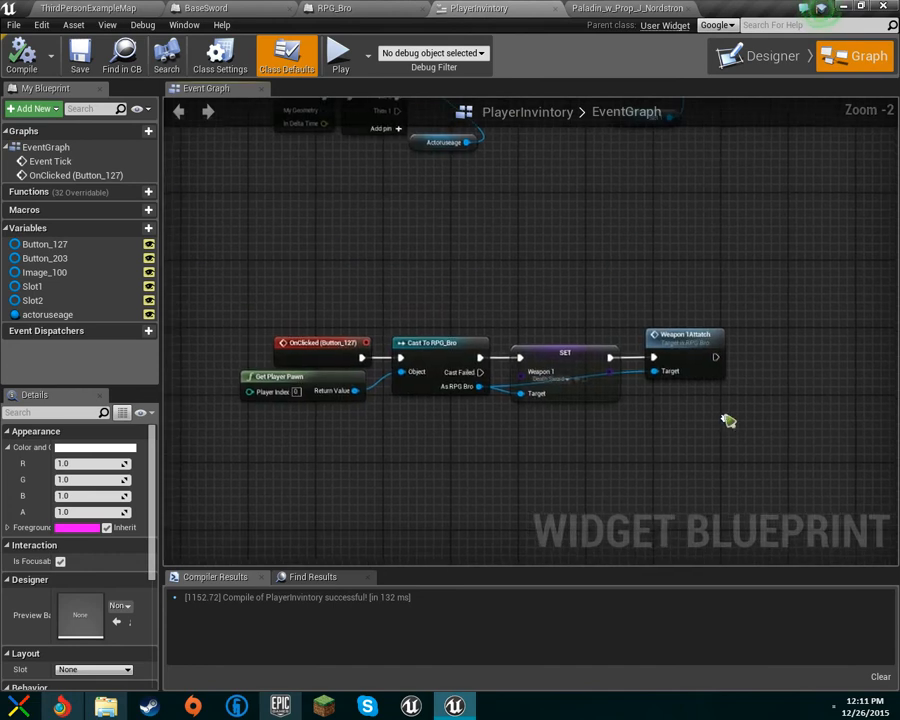
left_click(305, 8)
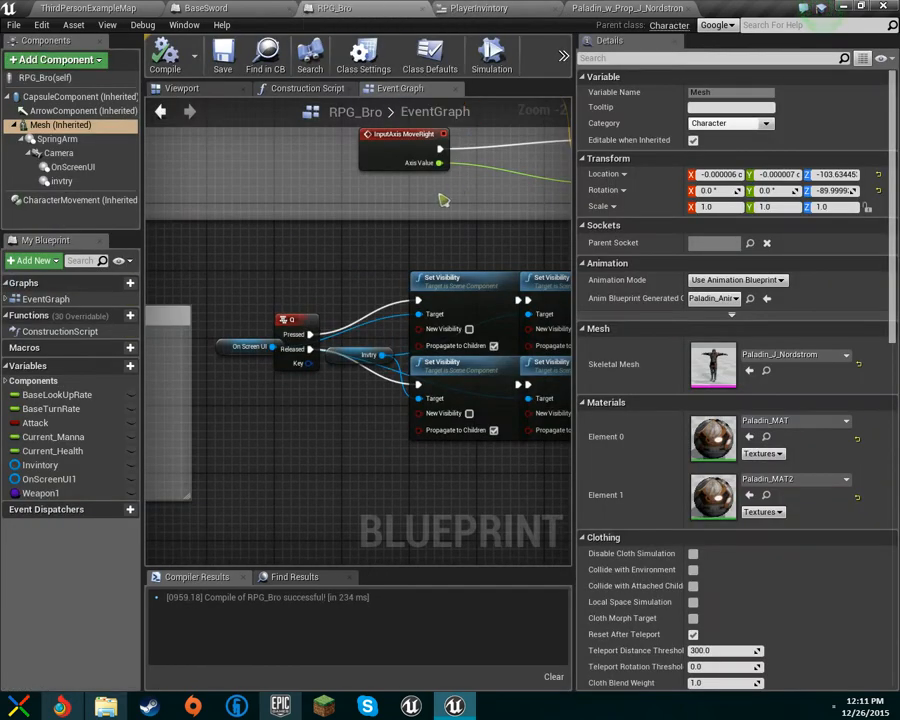
right_click_drag(390, 357, 504, 127)
scroll(314, 258, "down", 1)
right_click_drag(314, 258, 643, 375)
right_click_drag(366, 345, 503, 341)
scroll(426, 288, "down", 1)
right_click_drag(344, 400, 310, 307)
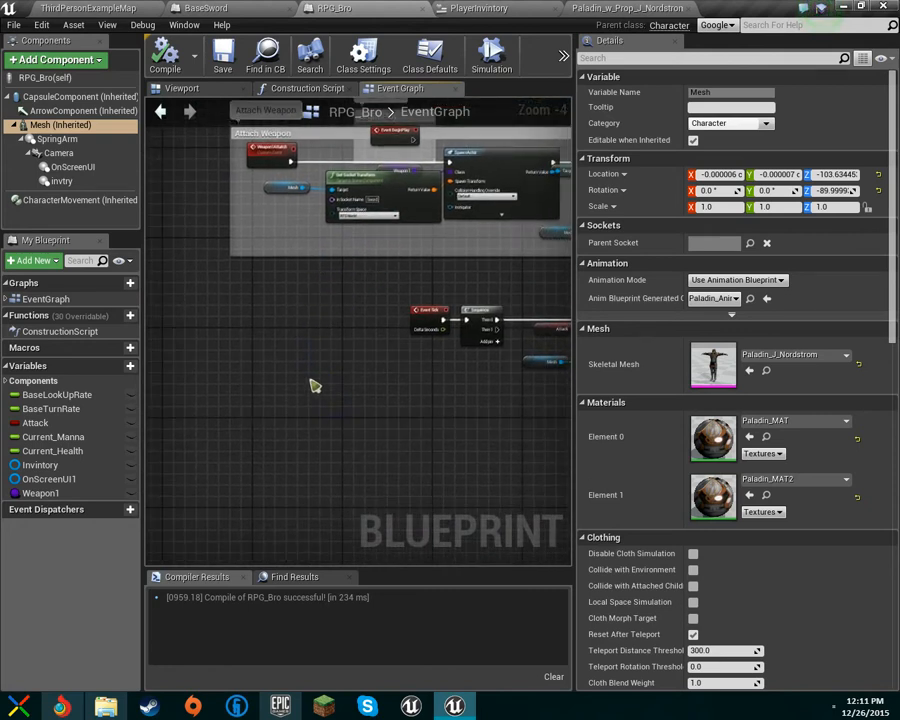
Step: Add a custom event named Shield1Attach in the empty area below the Attach Weapon group
right_click(271, 407)
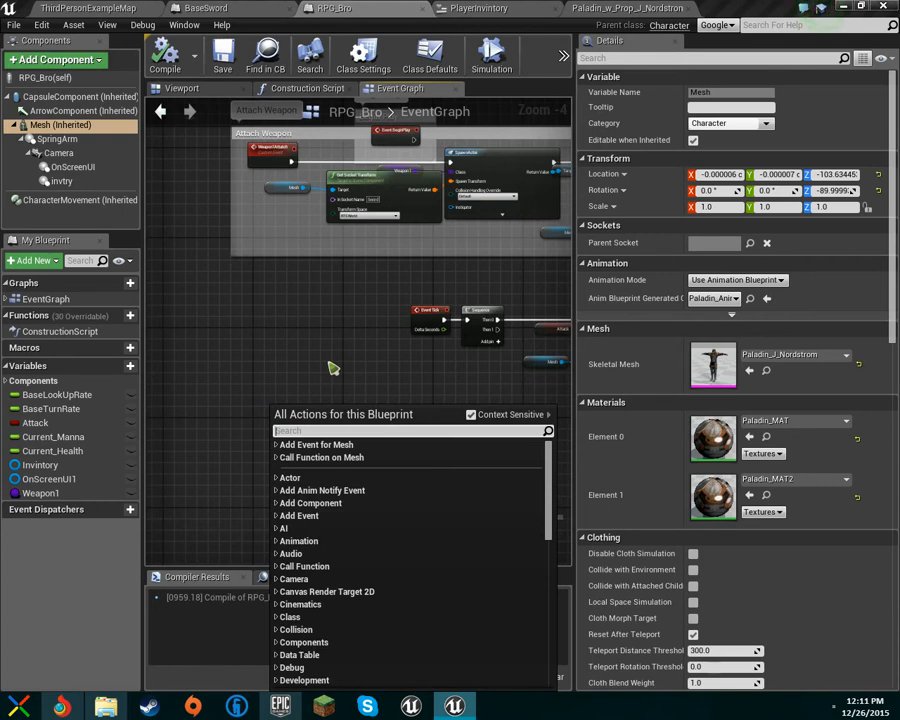
type("sustom")
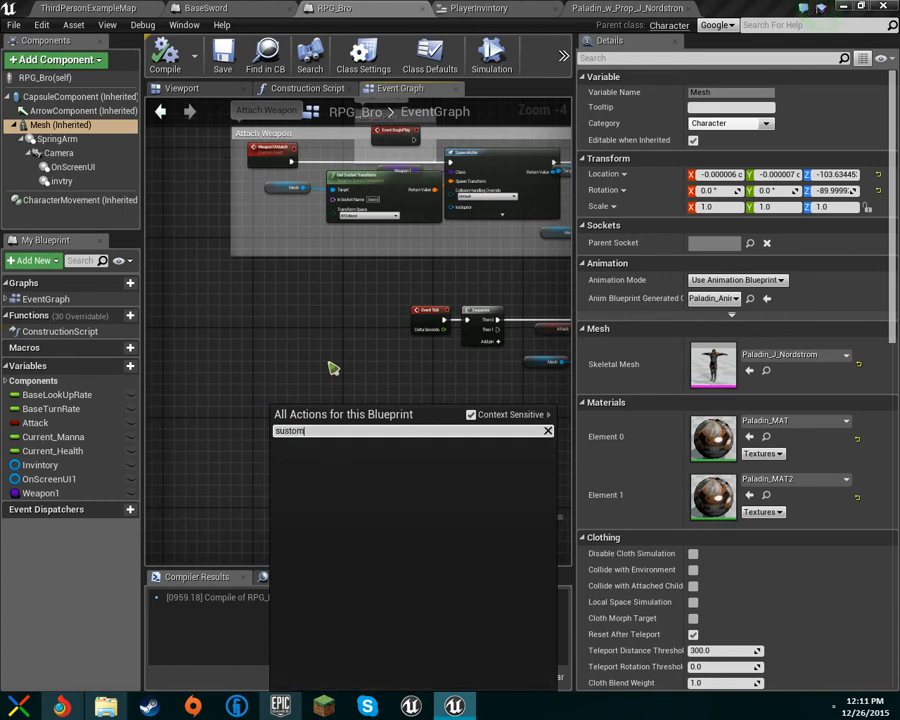
key("BackSpace")
key("BackSpace")
key("BackSpace")
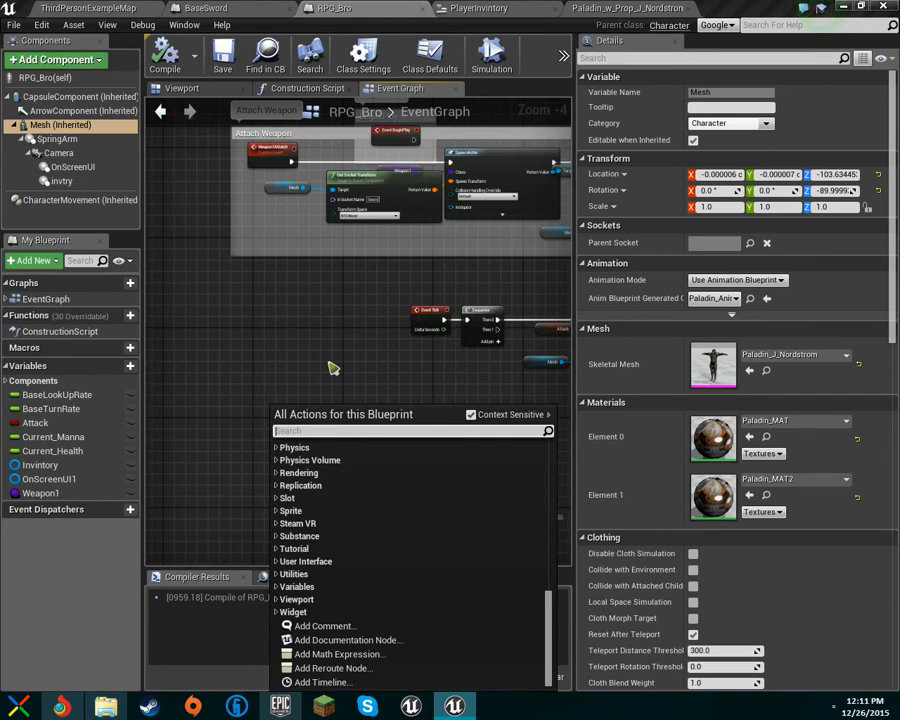
type("custome")
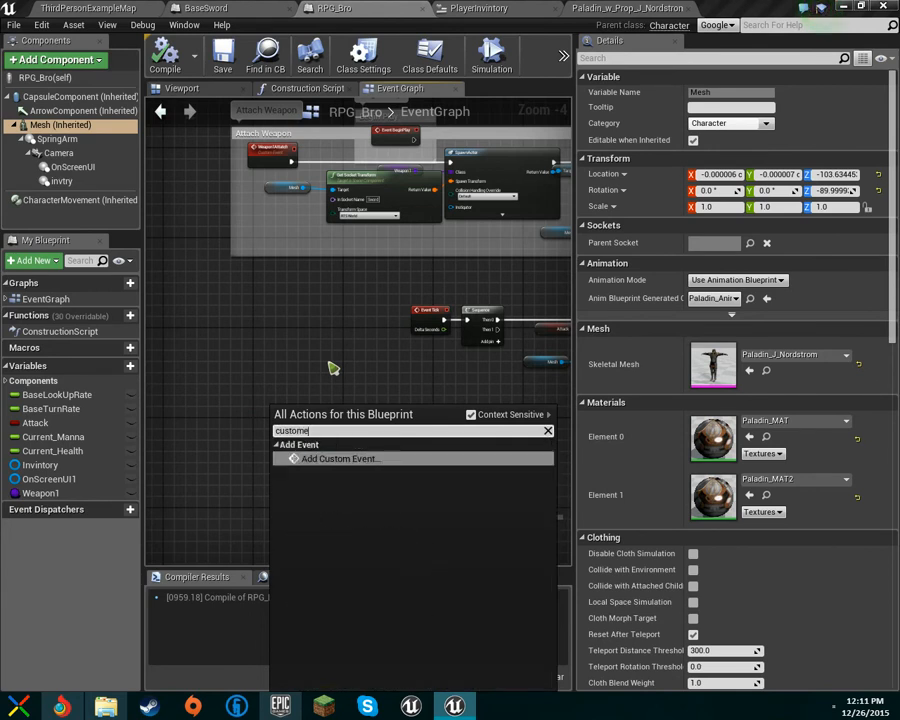
key("Return")
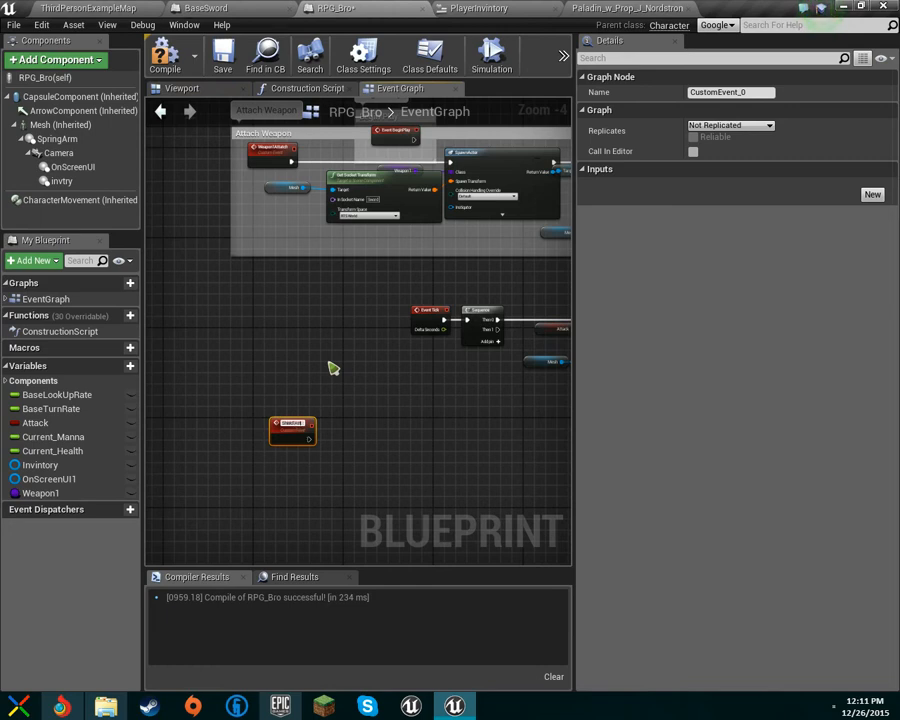
key("Return")
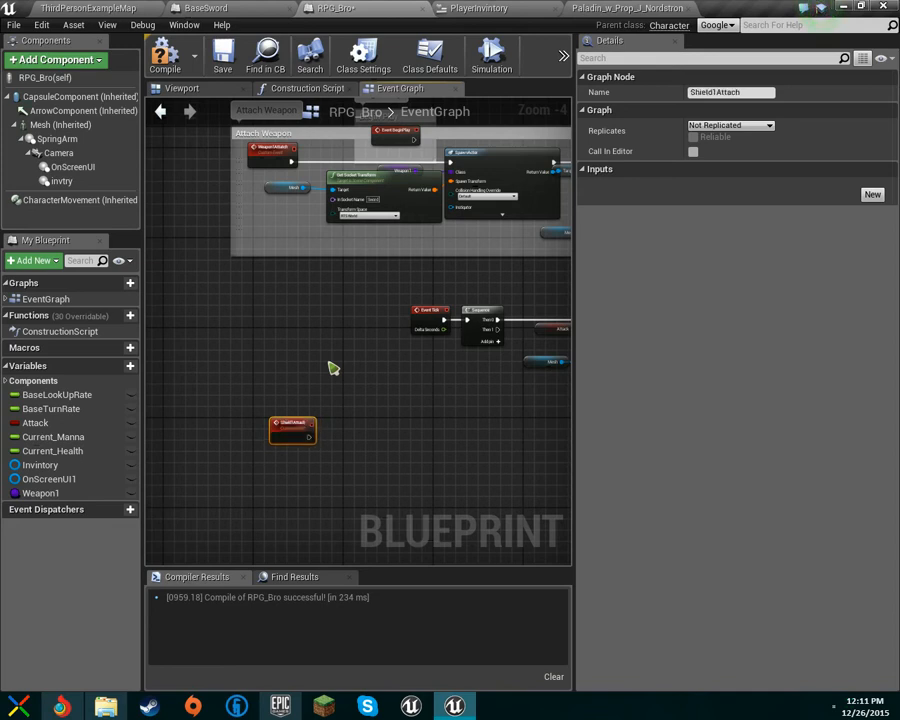
Step: Duplicate the socket transform, spawn and attach nodes from the Attach Weapon group and place the copies beside the Shield1Attach event
right_click_drag(322, 369, 333, 241)
right_click_drag(293, 328, 271, 243)
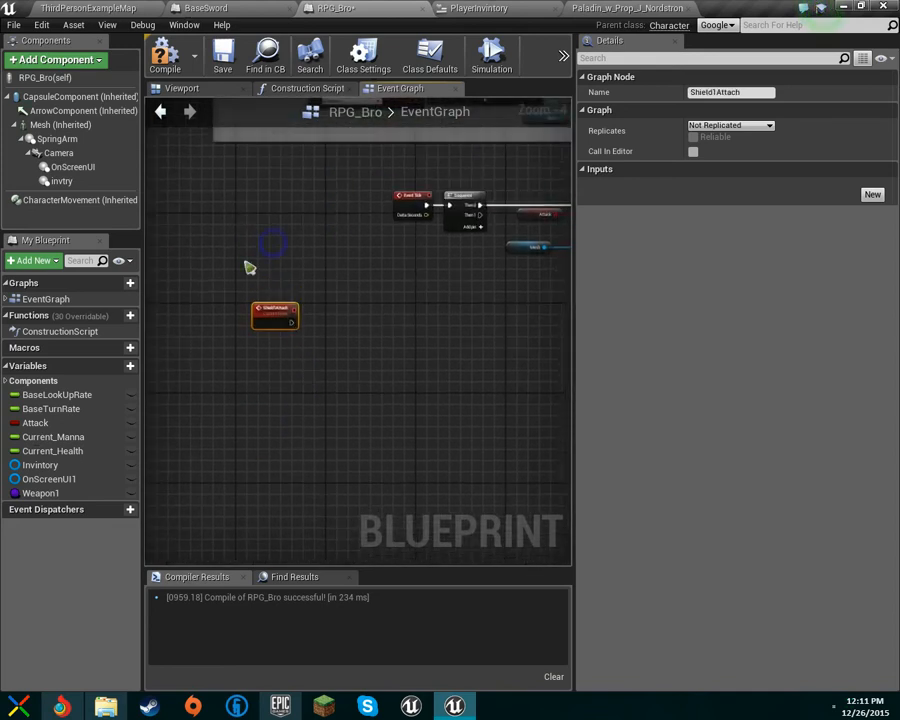
scroll(252, 310, "up", 4)
scroll(387, 317, "down", 5)
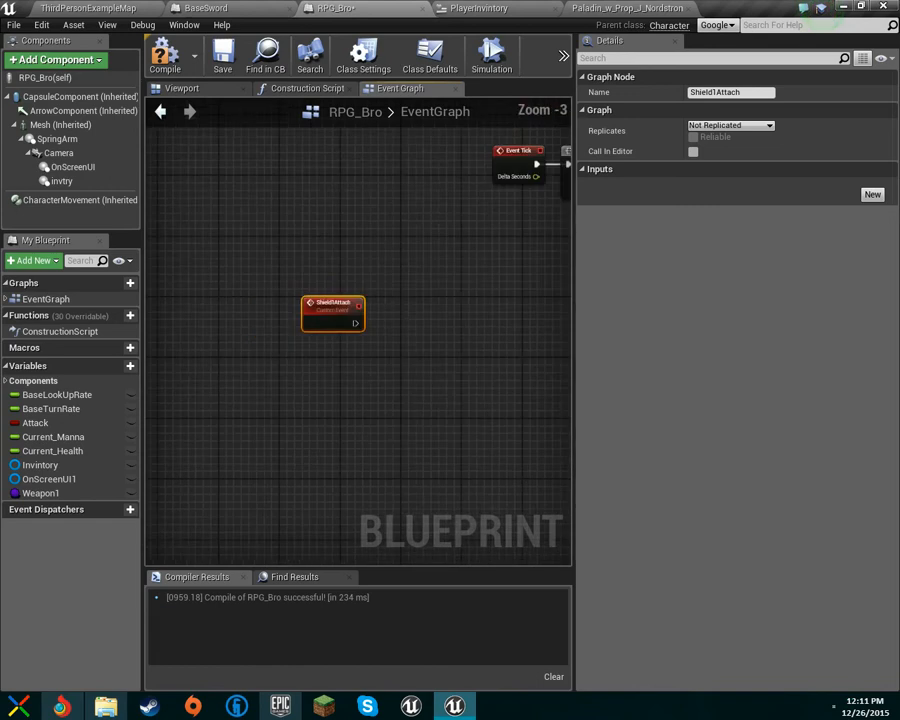
right_click_drag(270, 397, 222, 320)
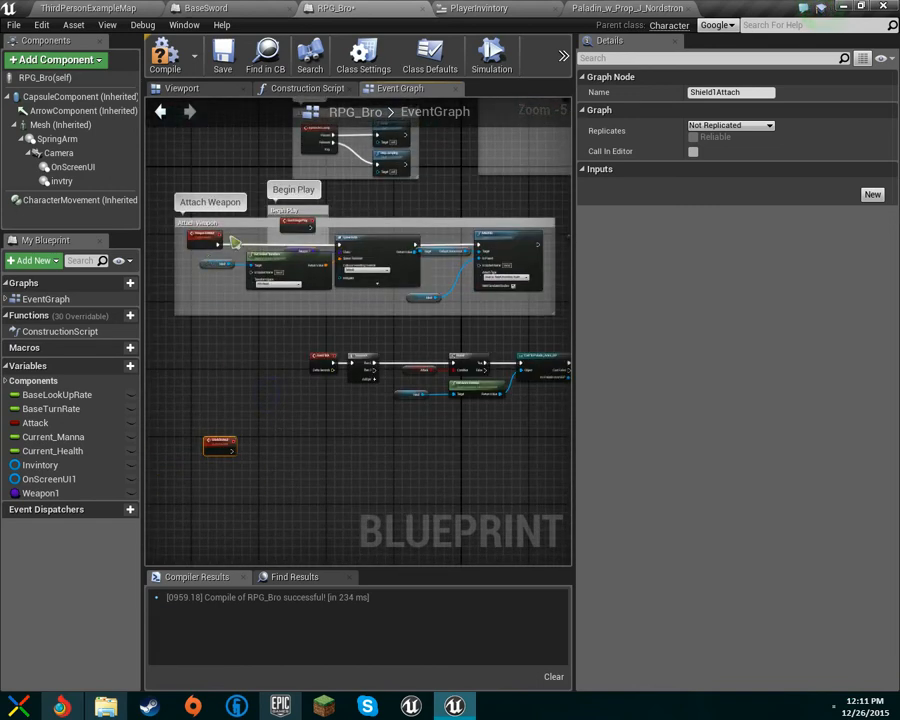
left_click_drag(231, 237, 531, 318)
left_click(310, 499)
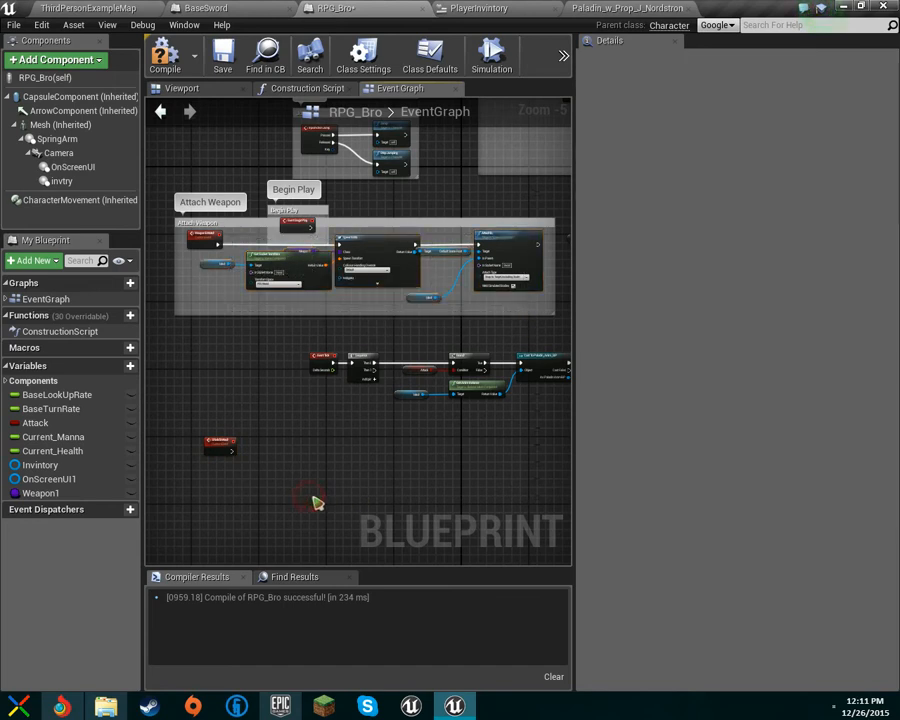
key("ctrl+v")
right_click_drag(306, 466, 277, 408)
left_click_drag(323, 425, 275, 389)
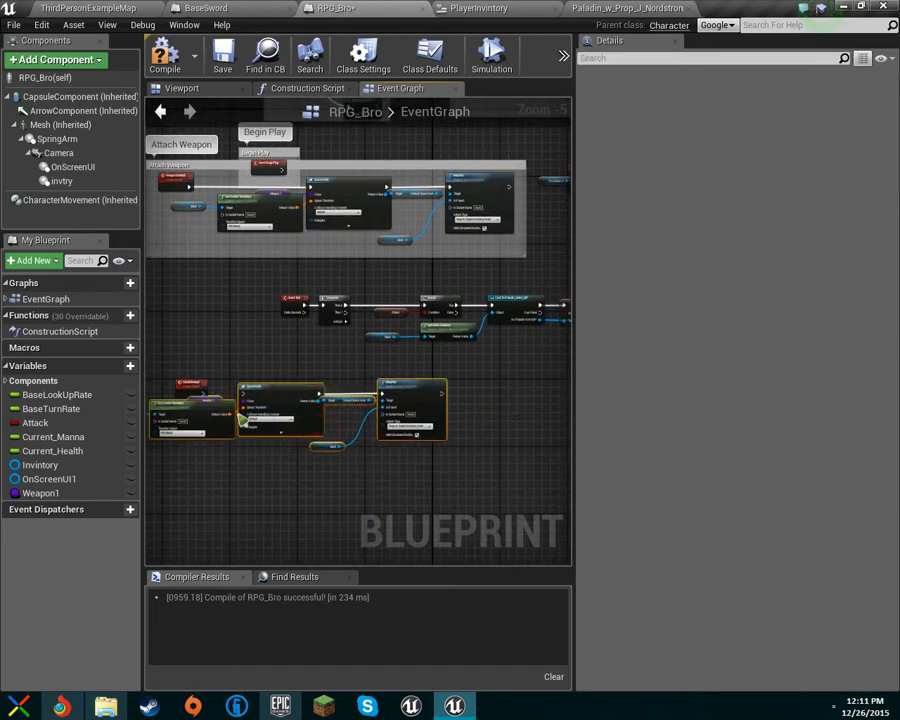
Step: Set In Socket Name to Shield on the duplicated Get Socket Transform node
scroll(198, 432, "up", 3)
right_click_drag(170, 432, 386, 436)
left_click(377, 414)
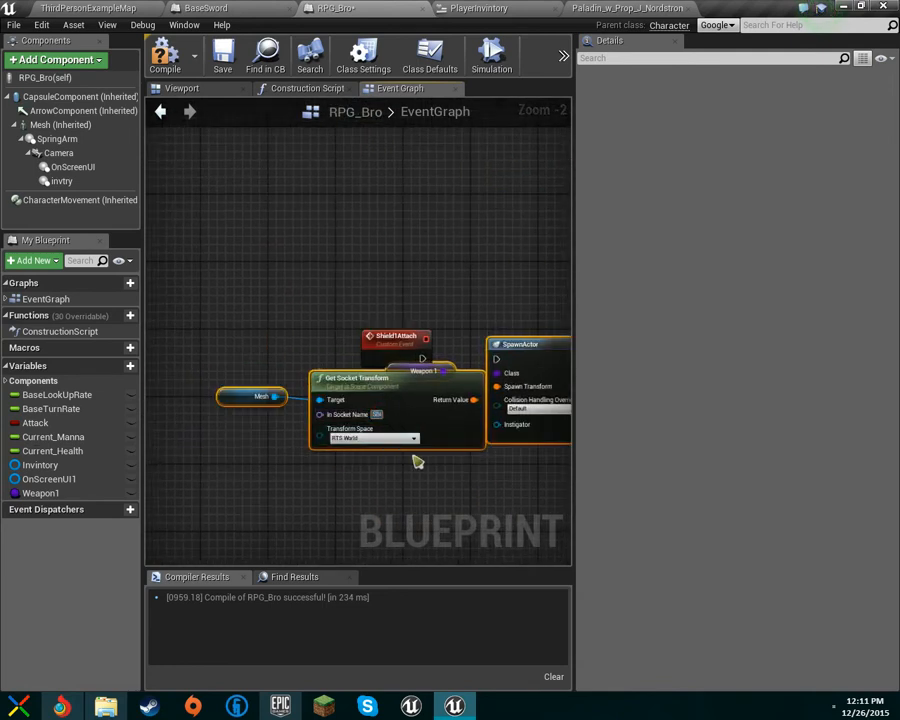
Step: Delete the duplicated Weapon 1 variable node feeding the class of the copied SpawnActor node
right_click_drag(437, 460, 240, 459)
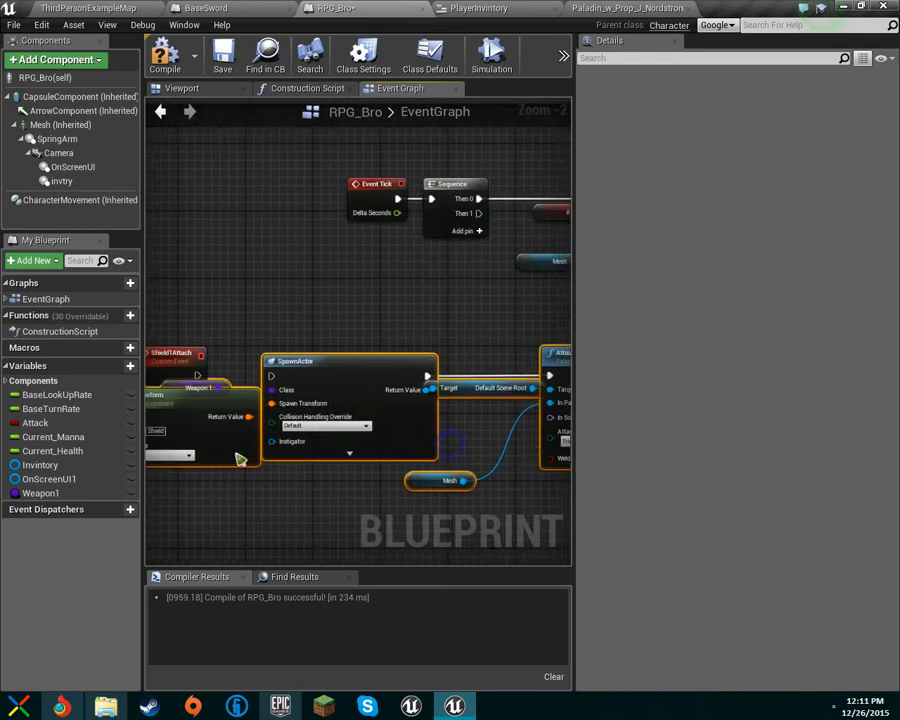
left_click(228, 384)
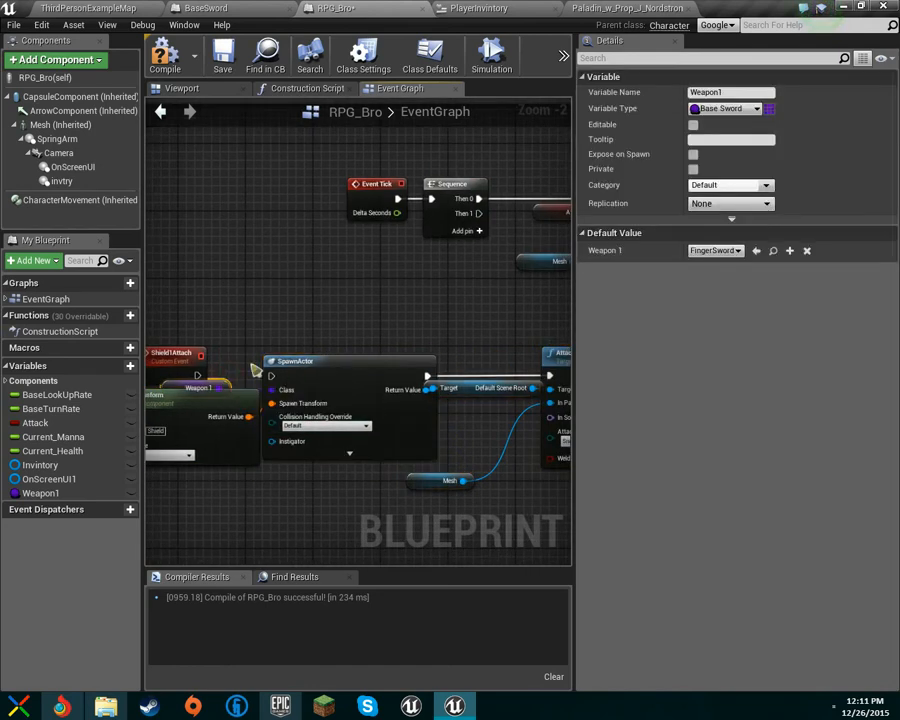
key("Delete")
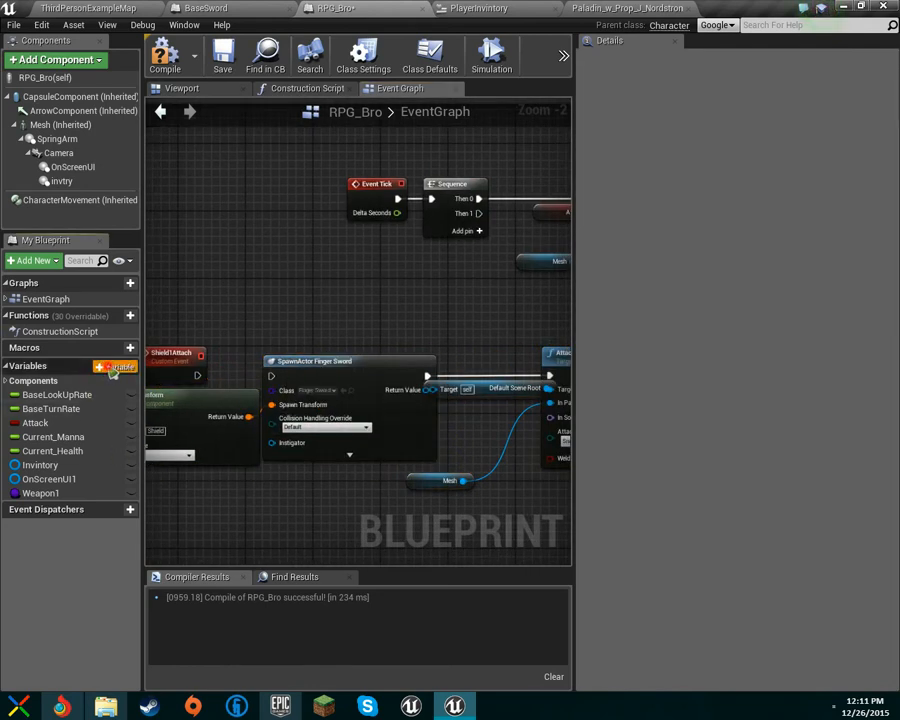
Step: Add a variable named Shield1 to RPG_Bro and set its type to the Base Spell class
left_click(129, 366)
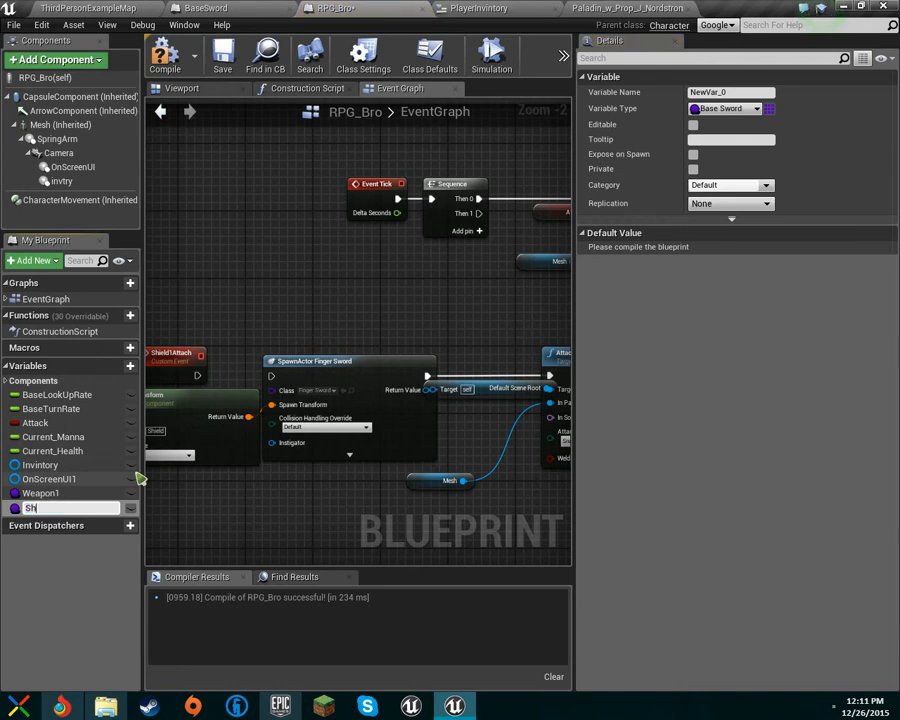
type("Shield1")
key("Return")
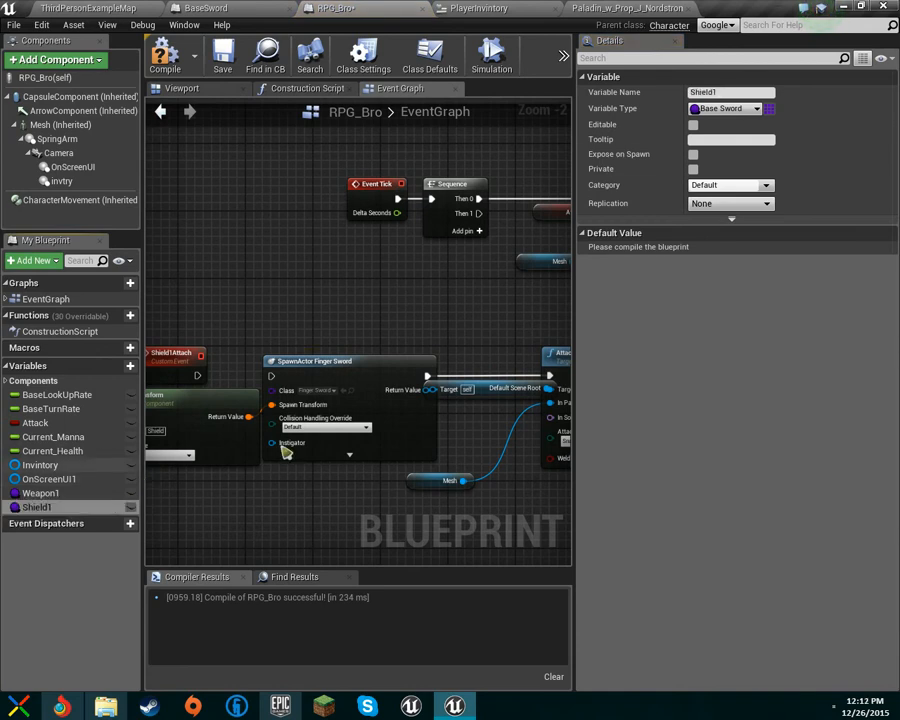
left_click(728, 108)
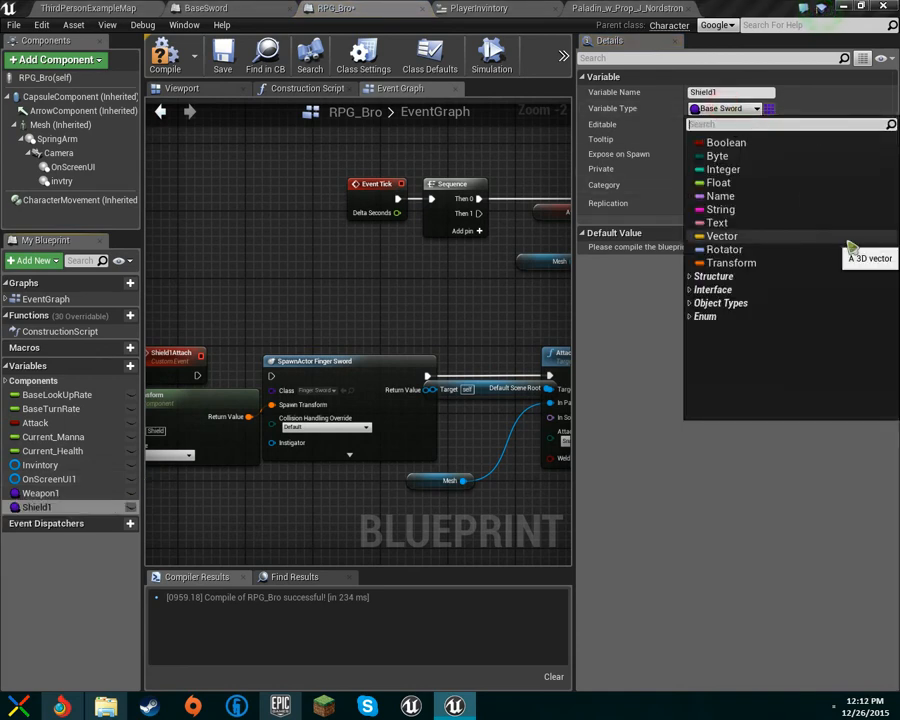
type("bas")
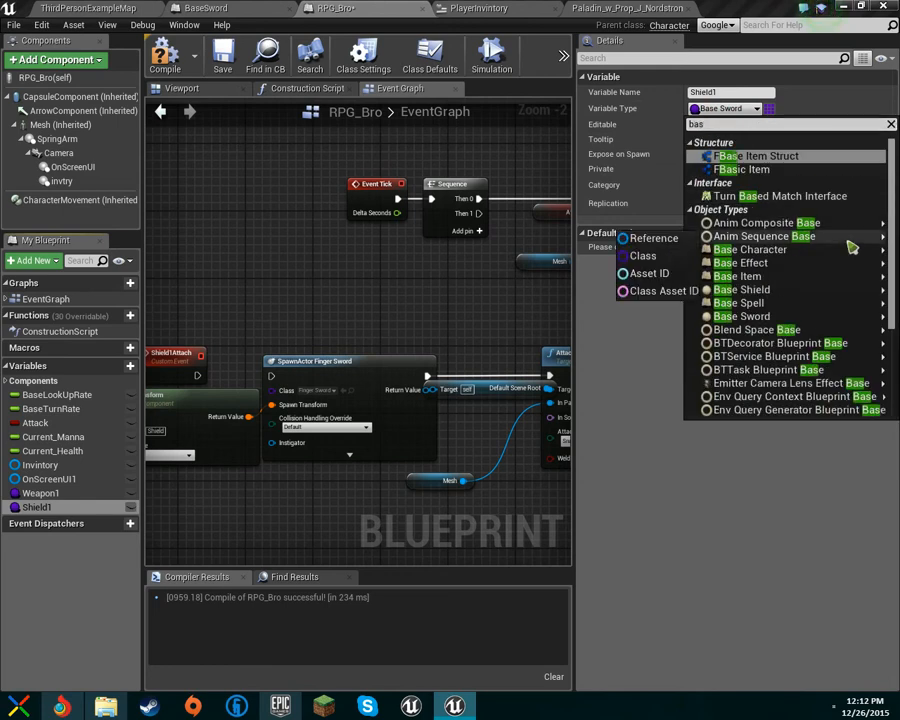
type("es")
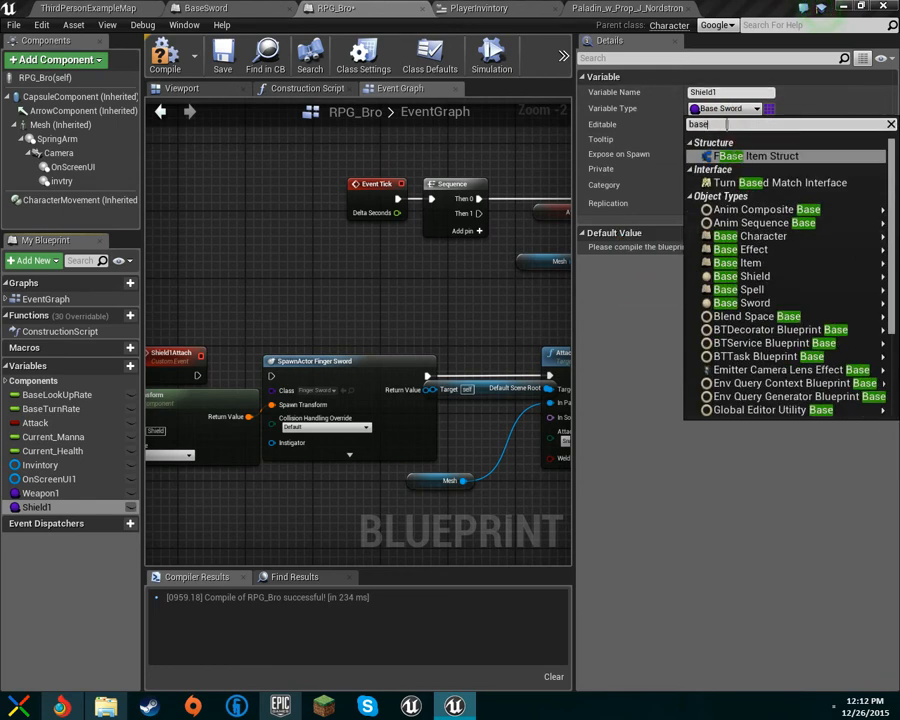
mouse_move(725, 165)
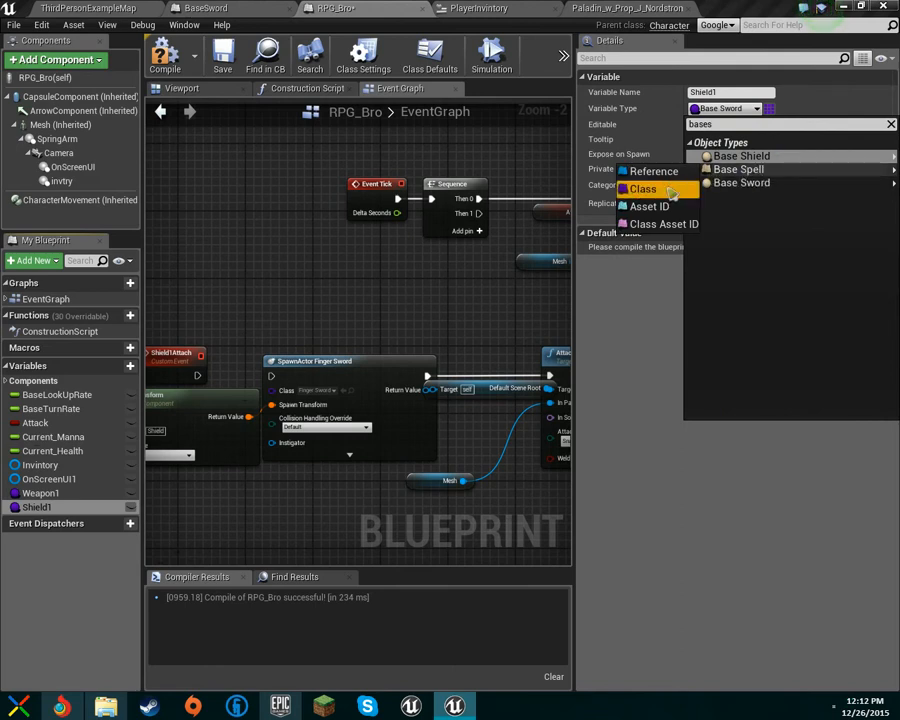
left_click(672, 192)
Step: Feed the Shield1 variable into the class of the shield group's SpawnActor node and compile the blueprint
left_click_drag(38, 508, 288, 391)
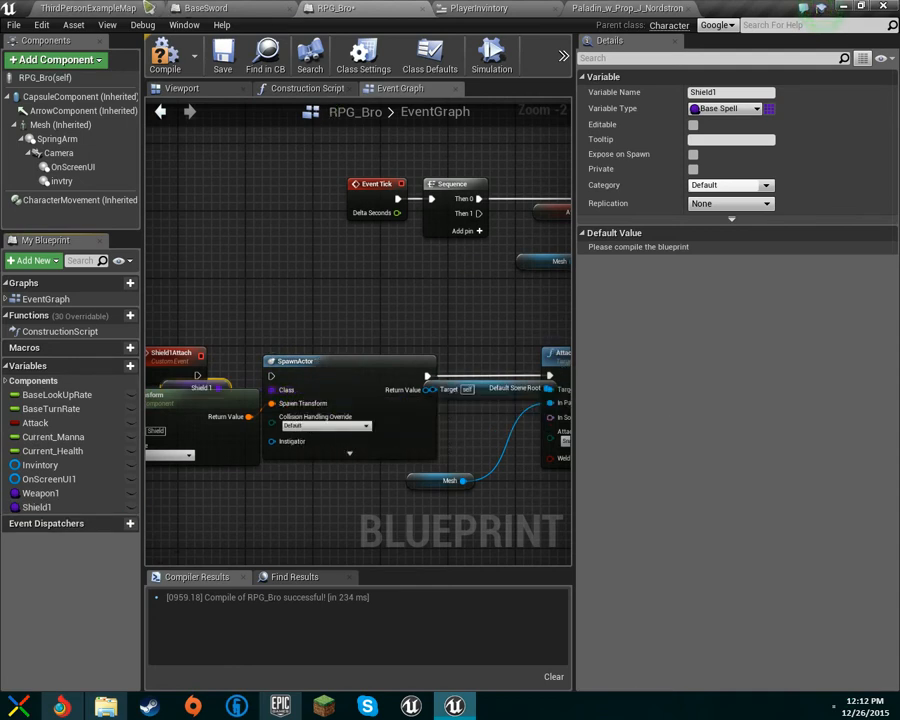
left_click(163, 55)
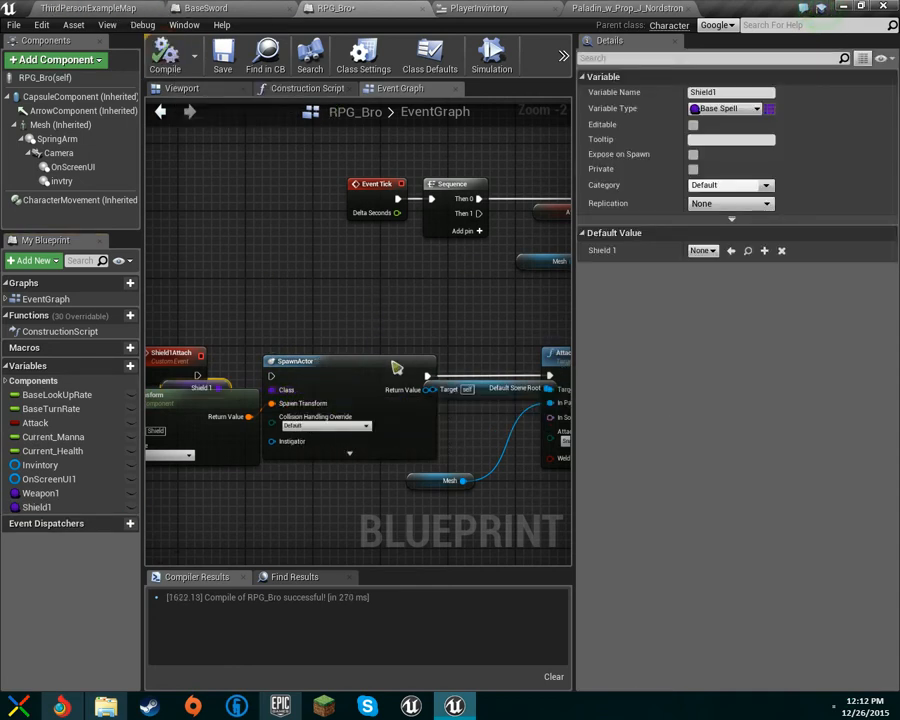
right_click_drag(397, 366, 302, 268)
left_click(270, 327)
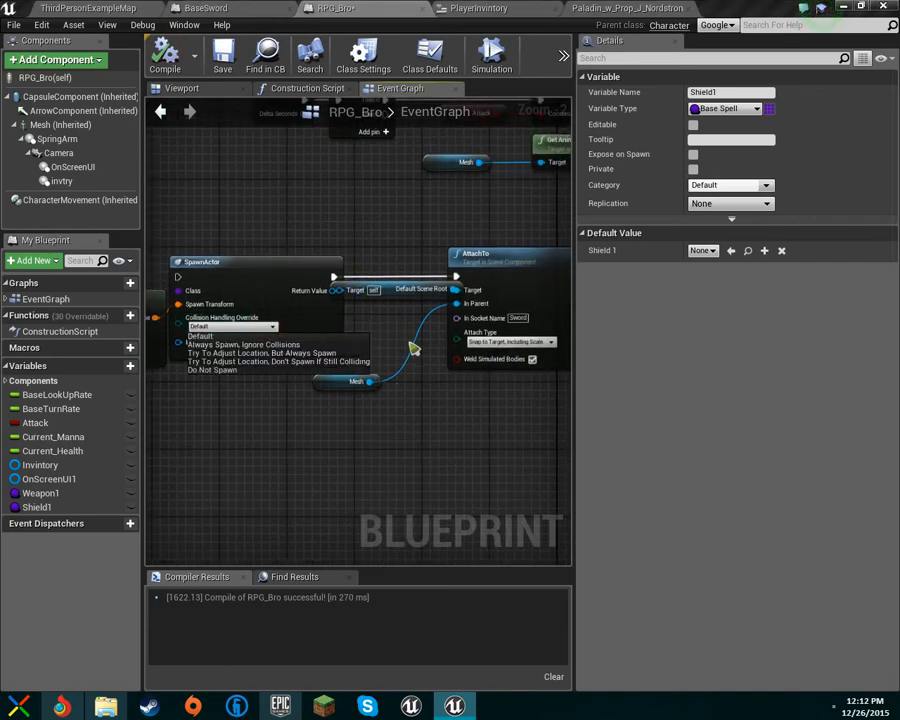
left_click(388, 318)
Step: Reconnect Default Scene Root between the SpawnActor return value and the AttachTo target, and set AttachTo's In Socket Name to Shield
left_click(395, 289)
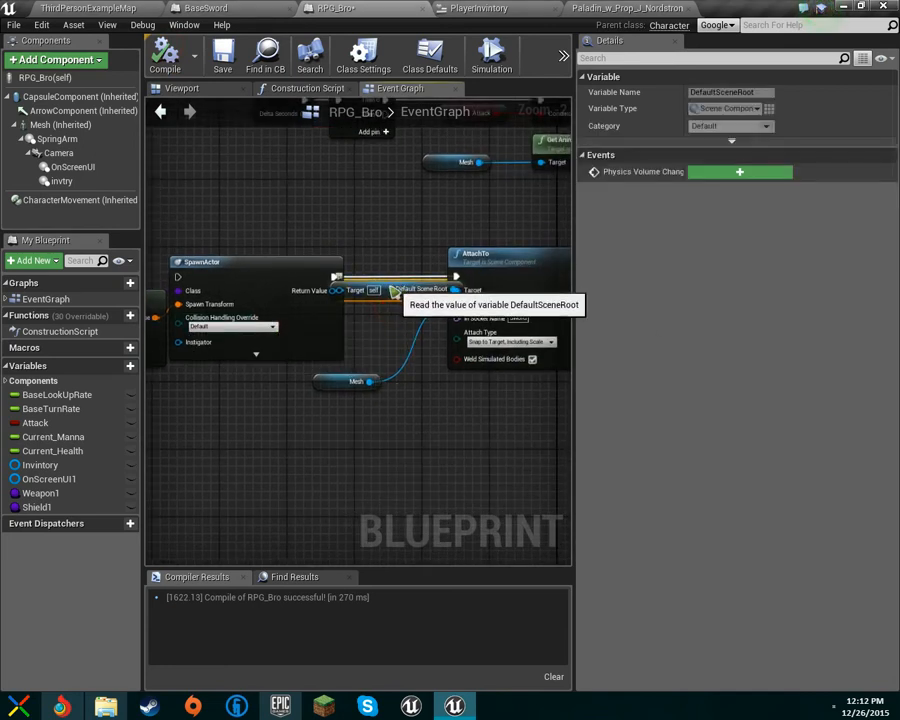
key("Delete")
left_click_drag(343, 292, 464, 292)
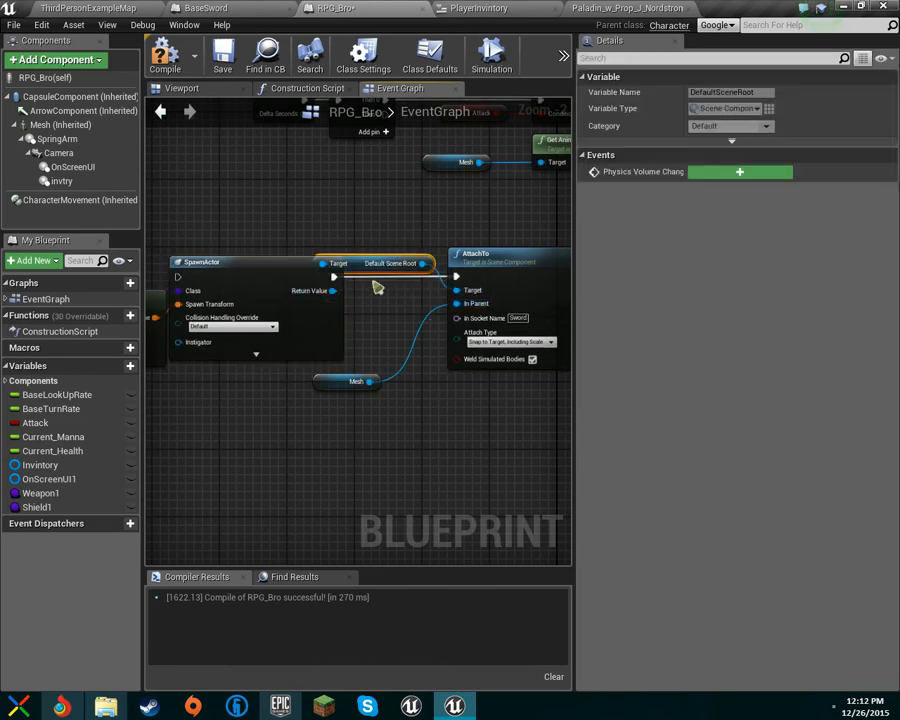
left_click_drag(368, 273, 385, 291)
right_click_drag(404, 342, 367, 344)
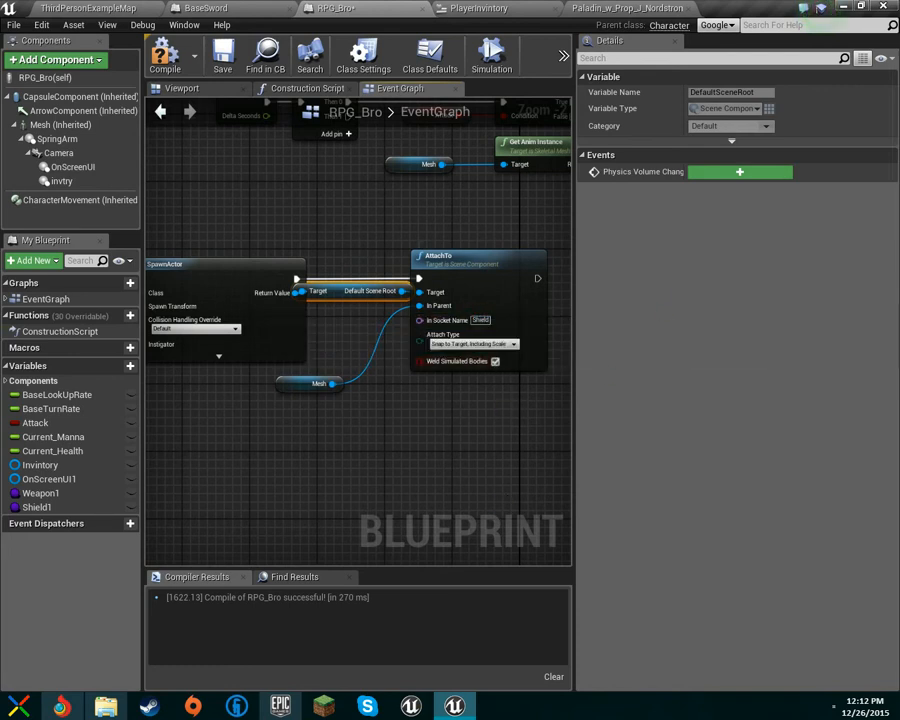
Step: Group the shield attachment nodes in a comment box titled Attach Shield
scroll(400, 416, "down", 4)
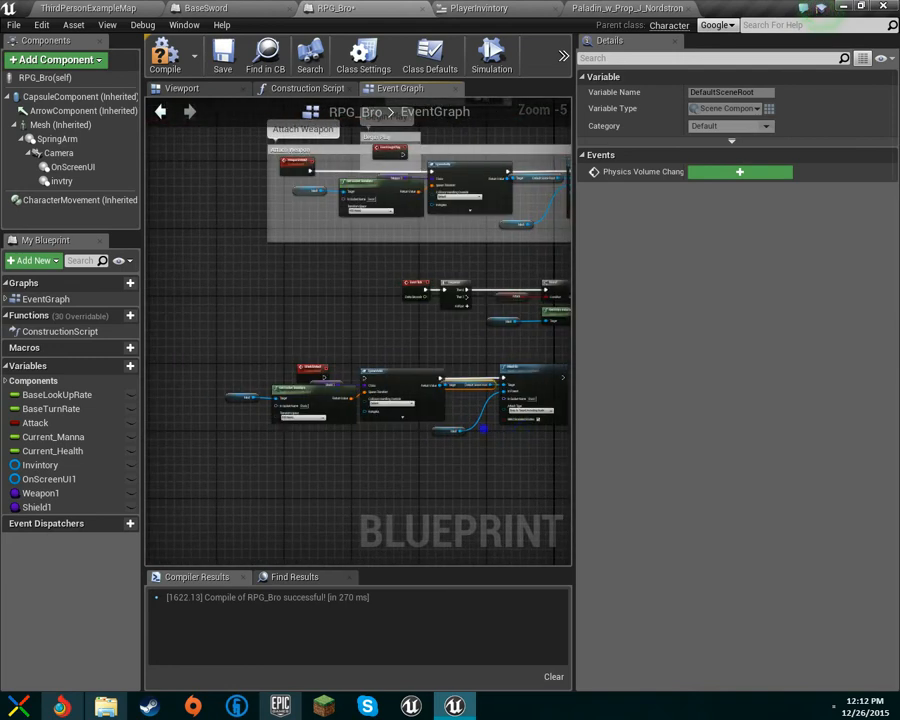
scroll(460, 402, "down", 1)
left_click_drag(486, 412, 275, 337)
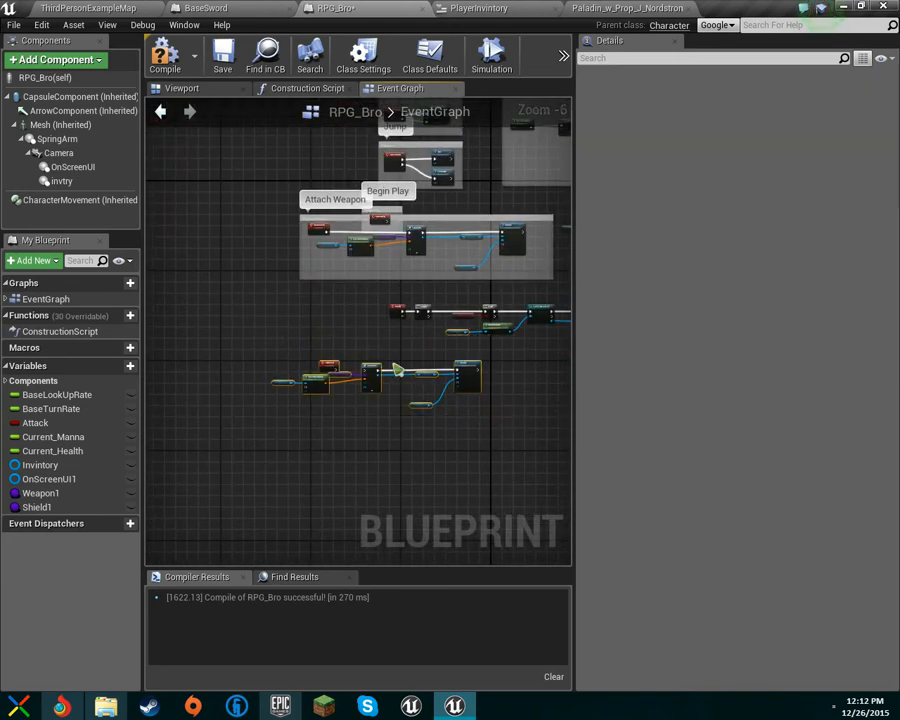
left_click_drag(510, 428, 281, 353)
key("c")
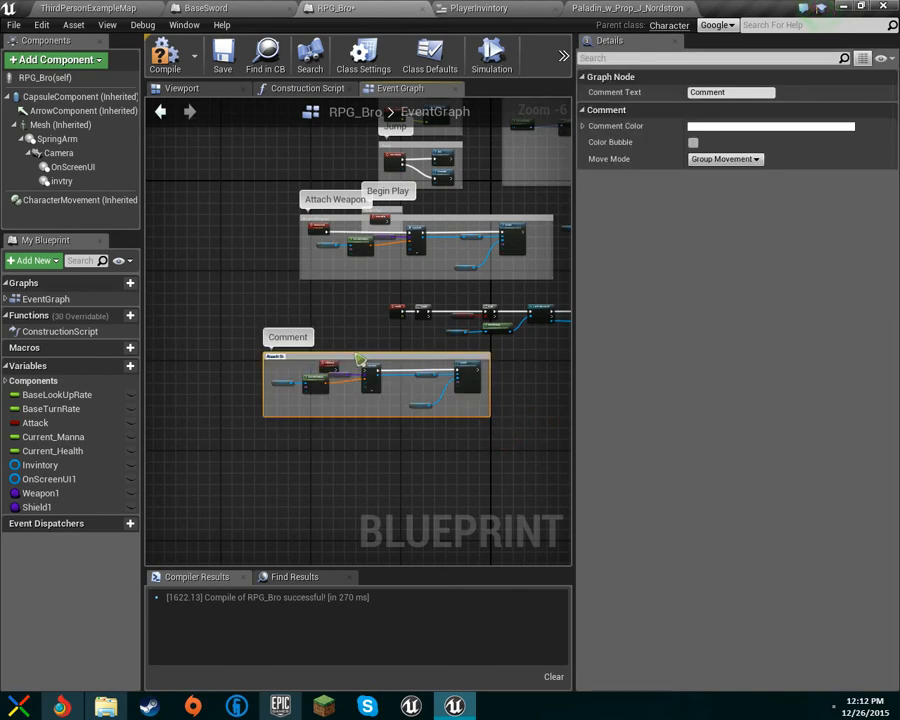
type("Ataach Shield")
key("Return")
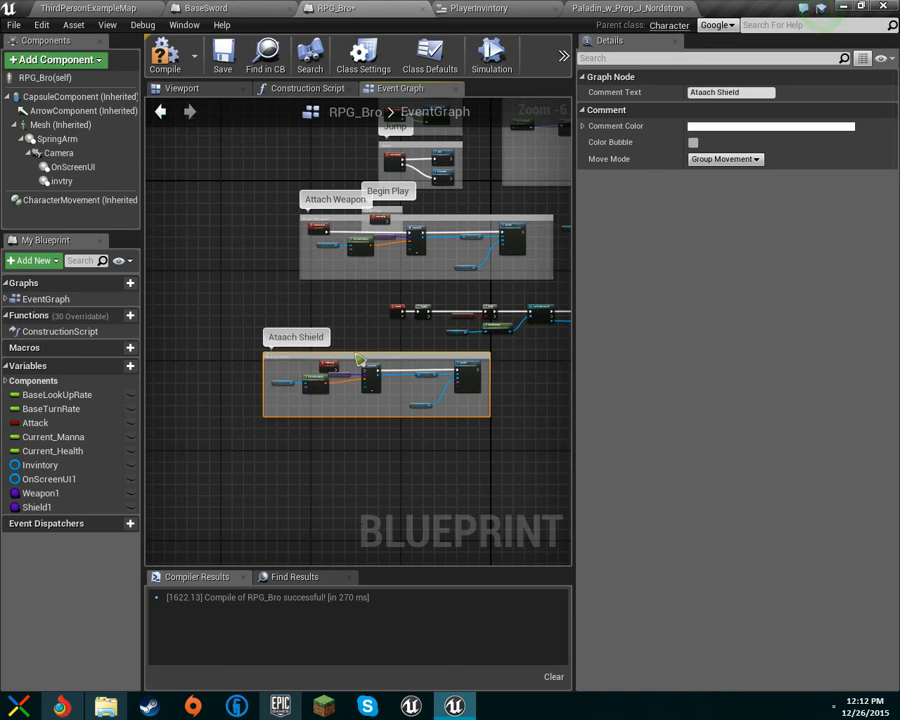
left_click(705, 92)
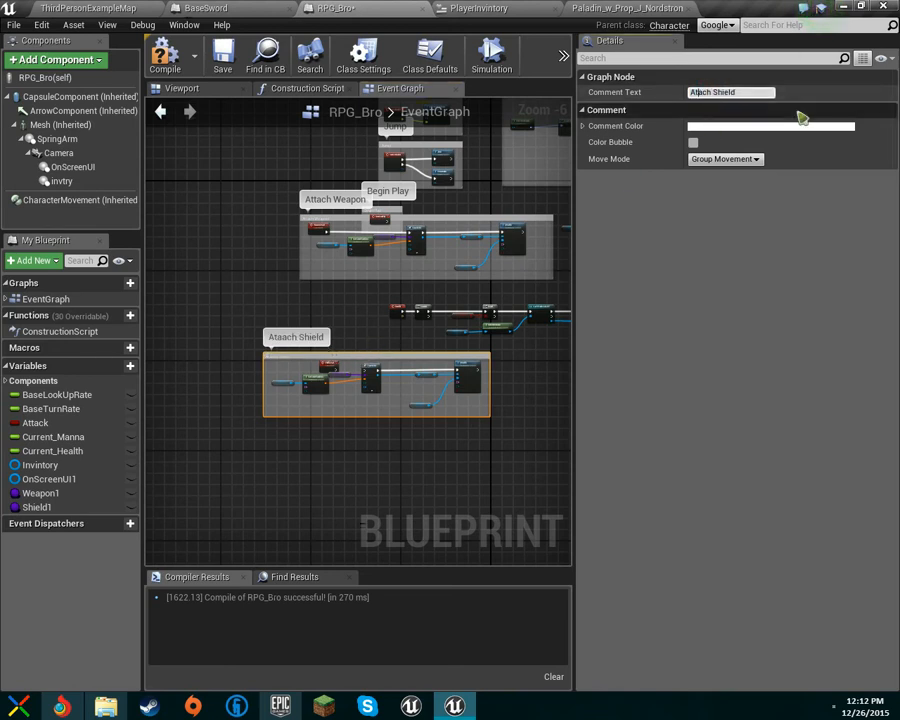
Step: Connect the Shield1Attach event's execution output to the SpawnActor node and compile RPG_Bro
scroll(345, 337, "up", 3)
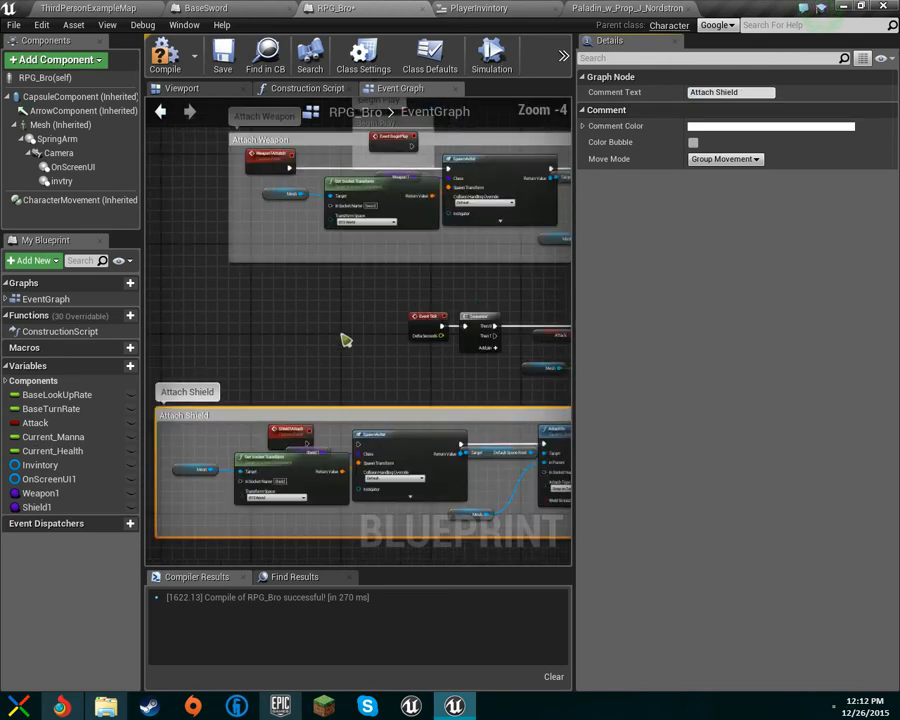
left_click_drag(377, 322, 444, 322)
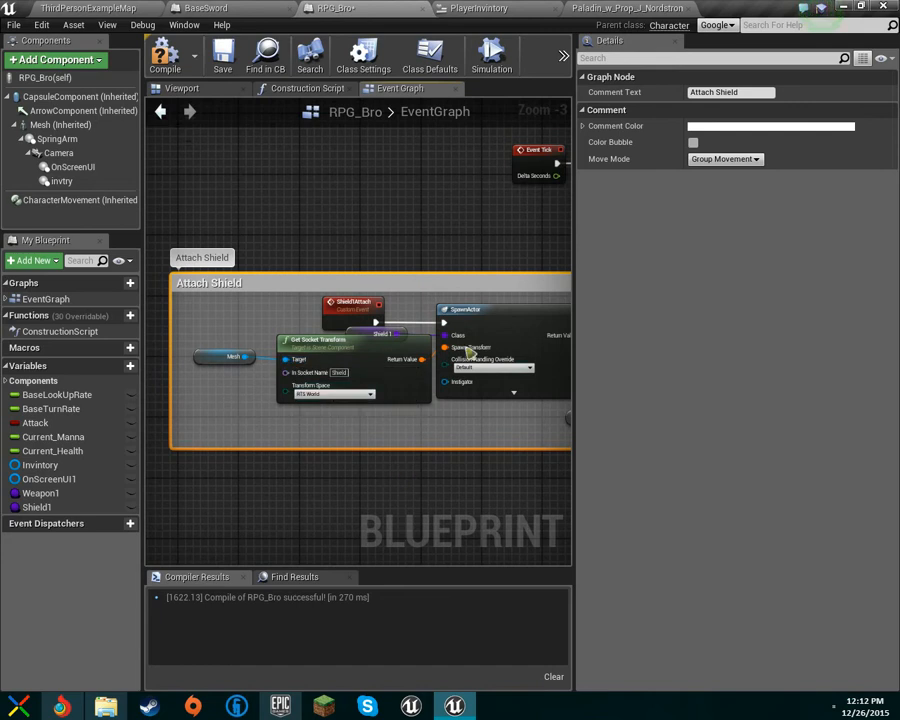
left_click(165, 55)
Step: Close the BaseSword blueprint and switch to the PlayerInvintory event graph
left_click(213, 8)
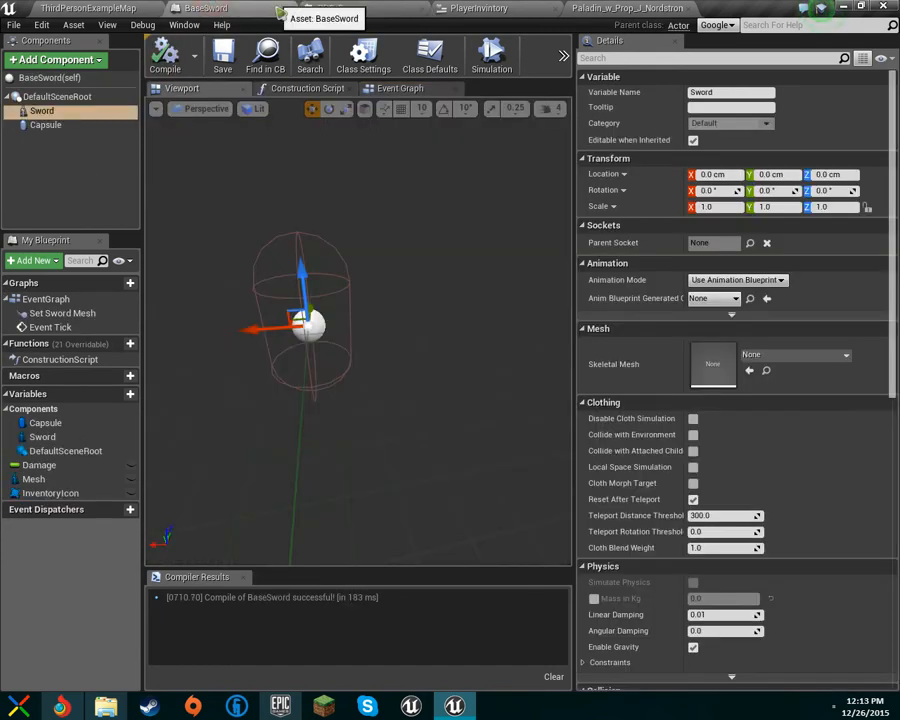
left_click(294, 9)
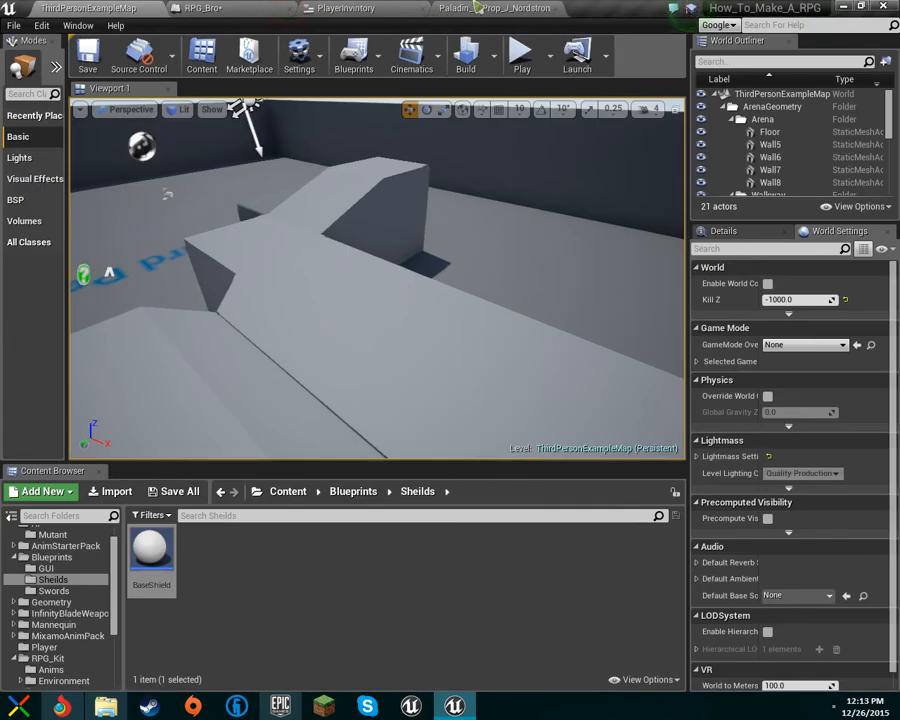
left_click(490, 8)
left_click(345, 8)
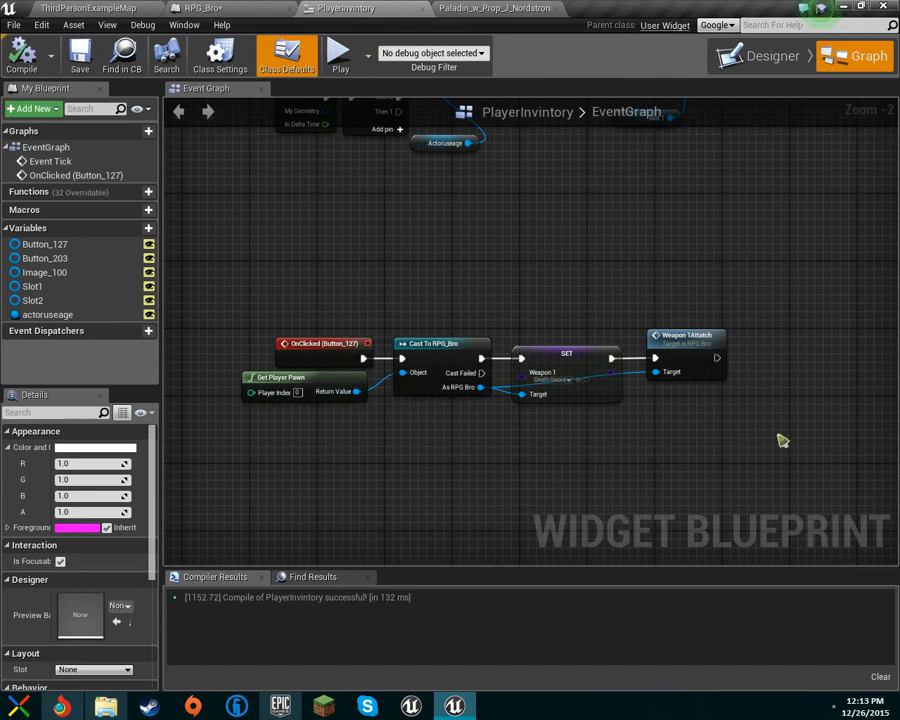
Step: Review the Button_127 click chain that sets Weapon 1 and calls Weapon 1Attatch
left_click_drag(782, 440, 306, 212)
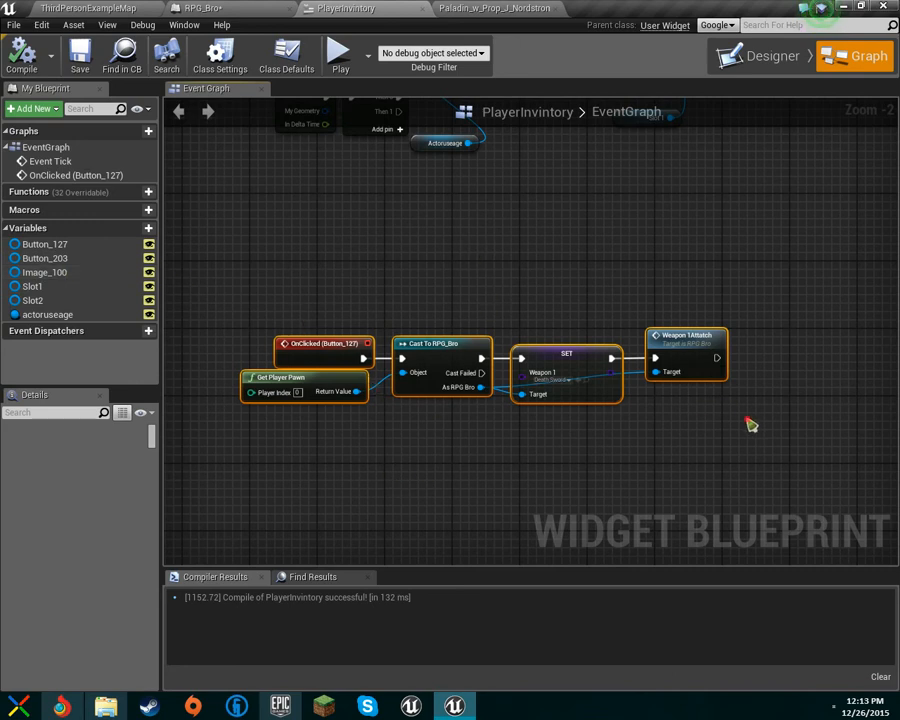
left_click_drag(747, 417, 277, 339)
left_click(714, 347)
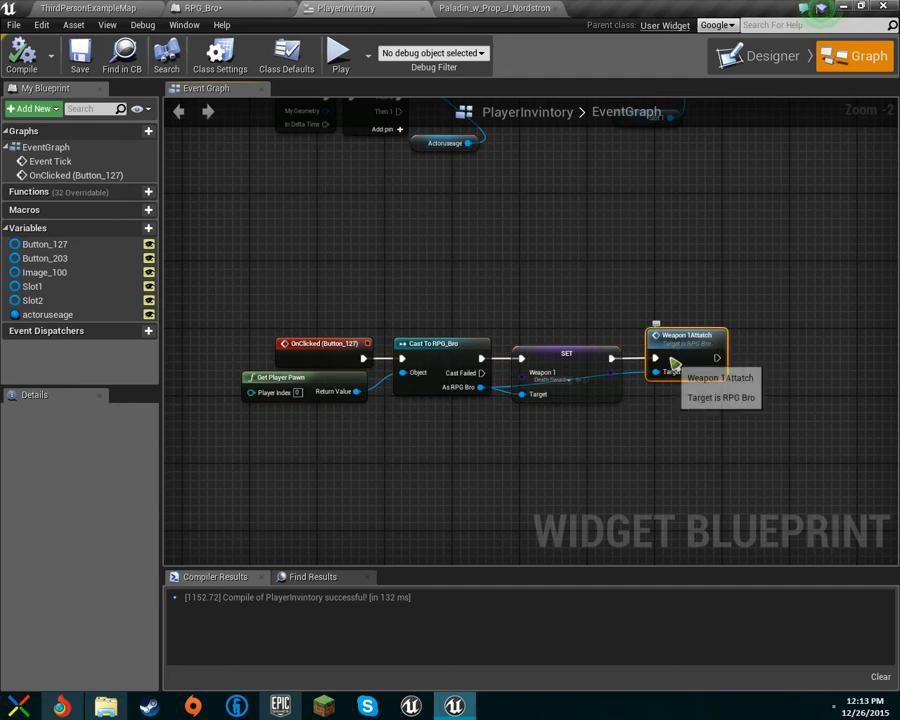
left_click(562, 368)
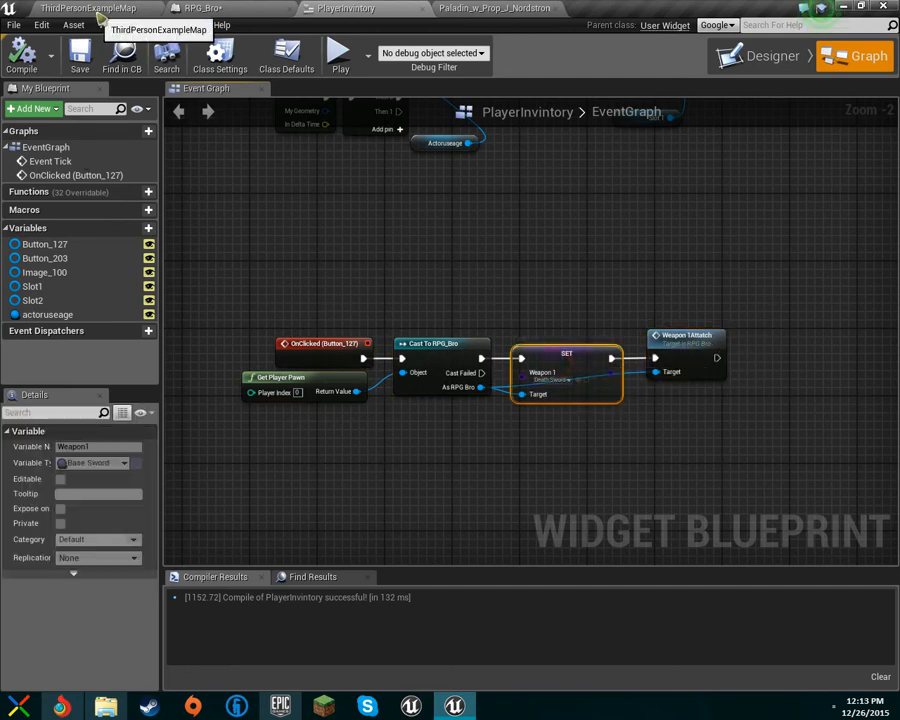
Step: Close the Paladin prop mesh asset and save the RPG_Bro blueprint
left_click(530, 8)
left_click(556, 8)
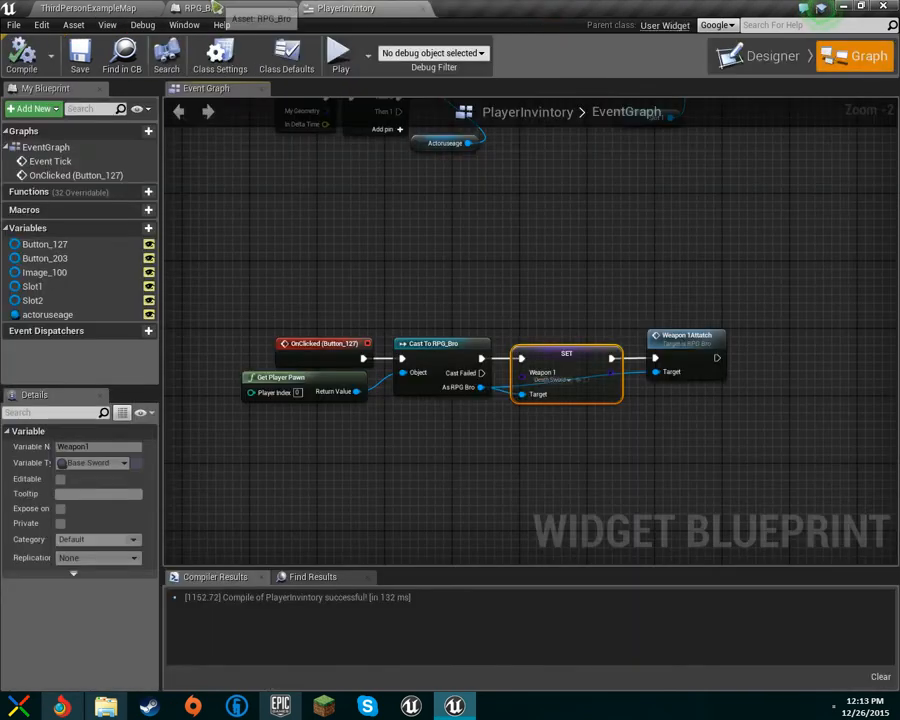
left_click(210, 9)
key("ctrl+s")
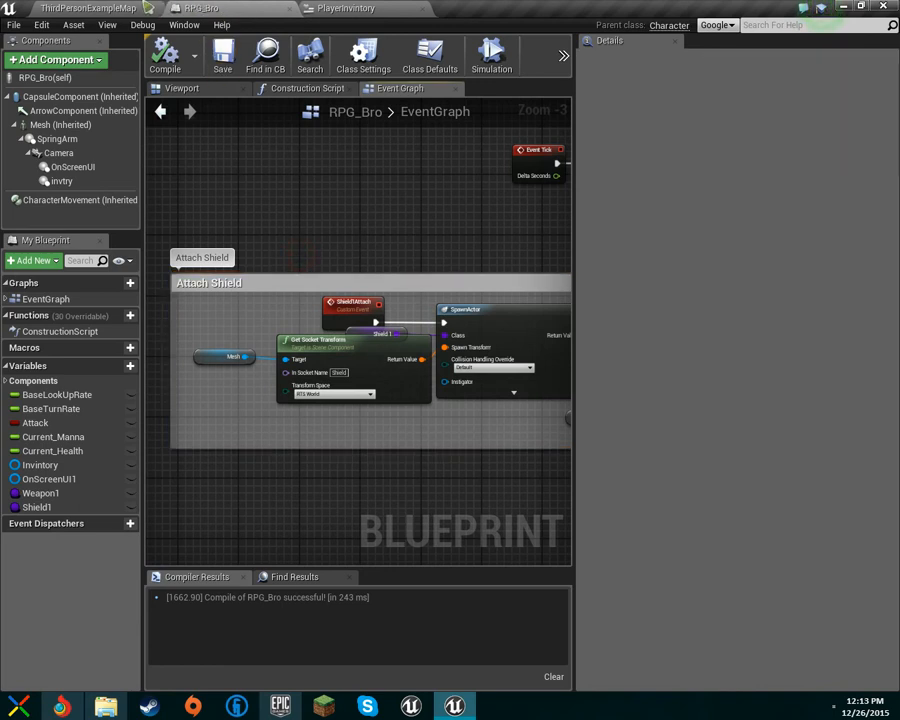
Step: Create and name a child blueprint of BaseShield in the Sheilds folder
left_click(100, 8)
right_click(147, 550)
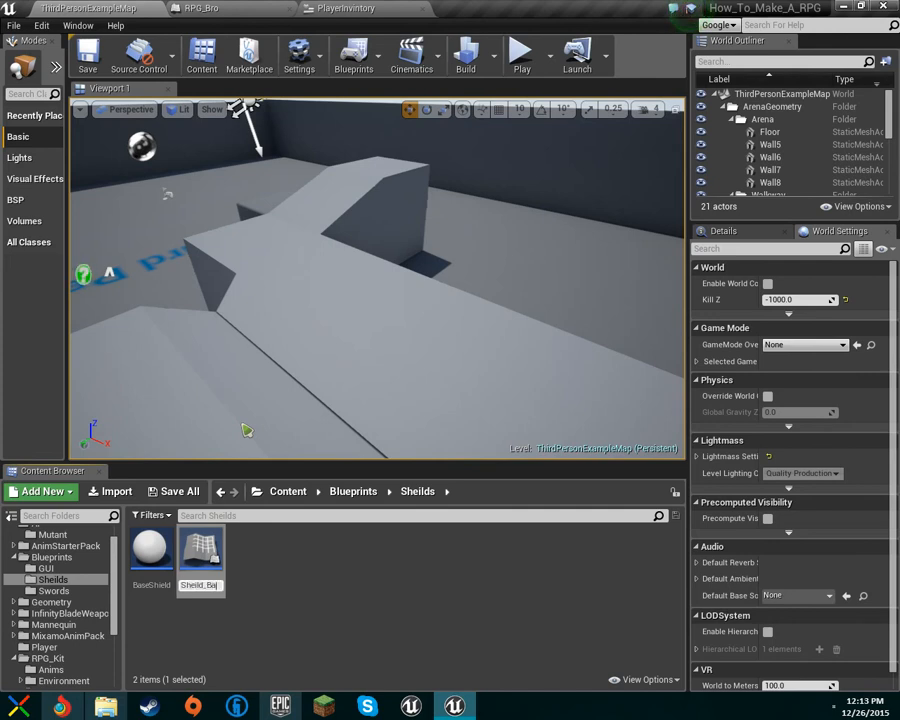
key("Return")
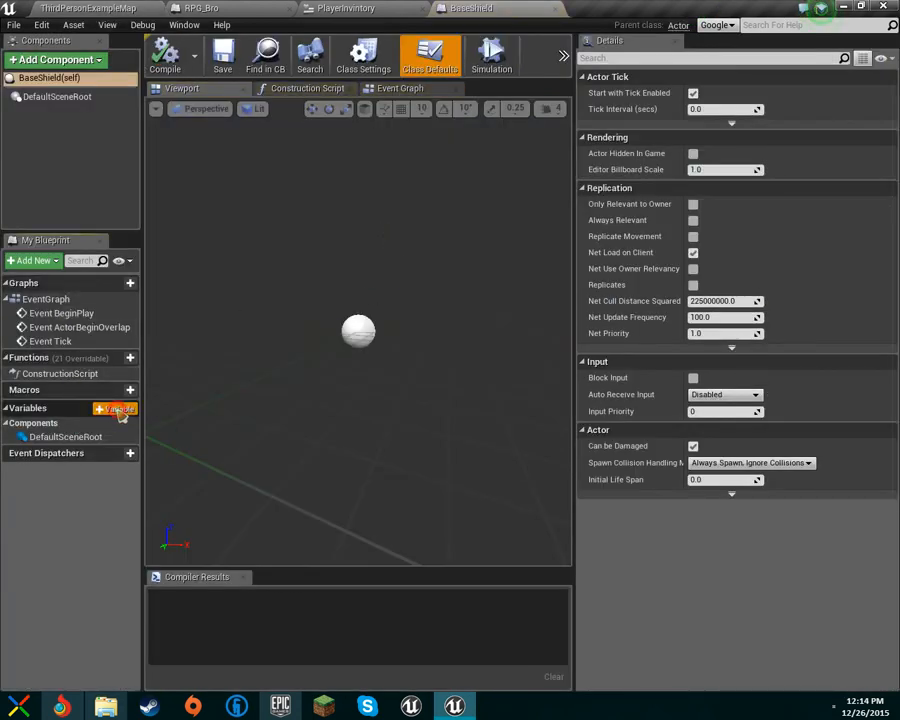
Step: Add a float variable named Damage Reduction to the BaseShield blueprint and compile it
left_click(117, 409)
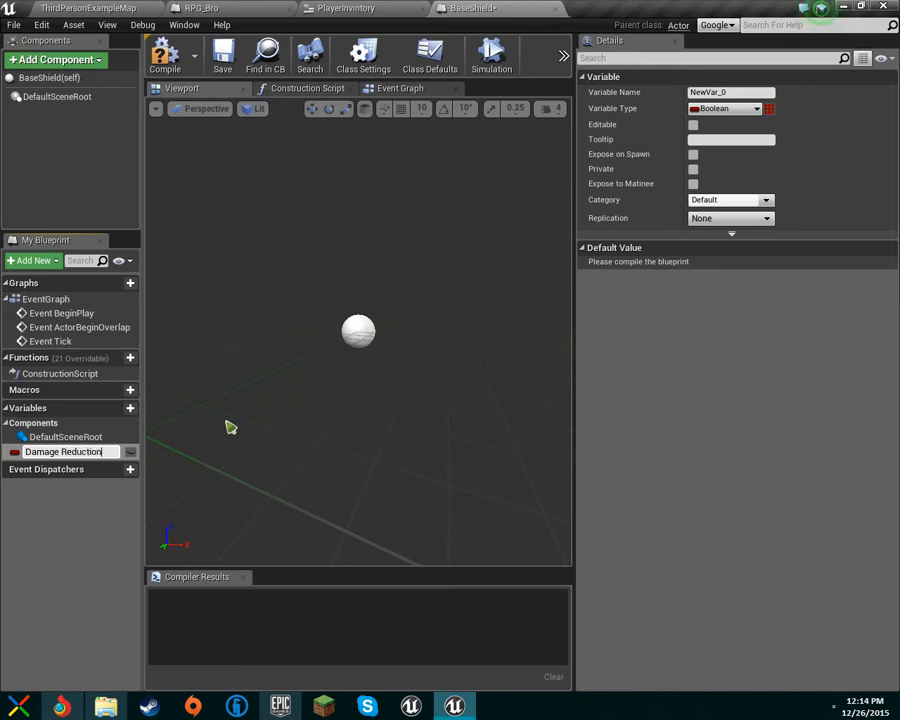
key("Return")
left_click(745, 108)
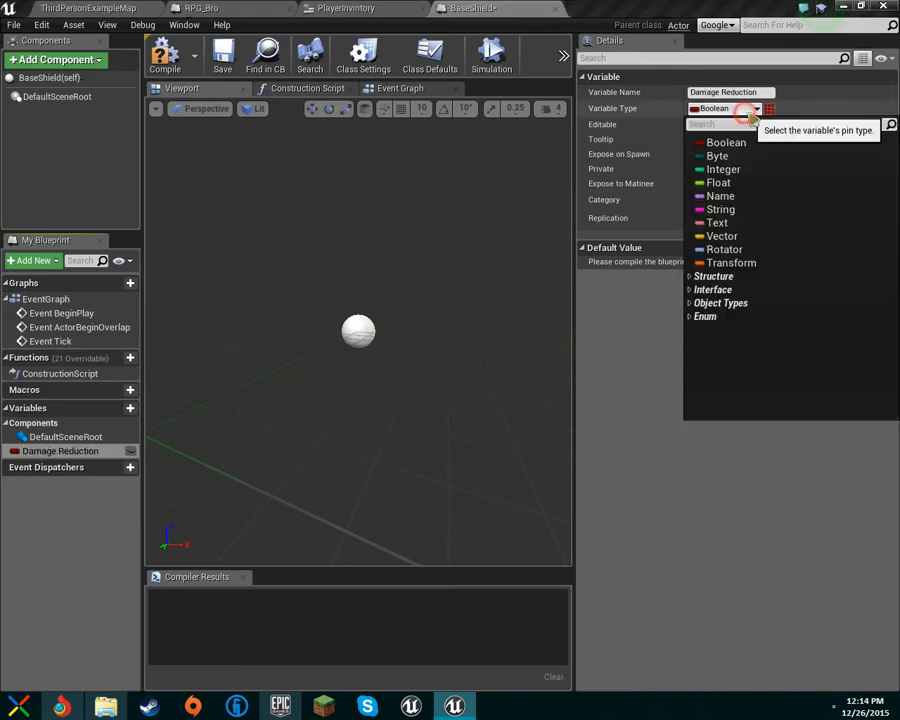
left_click(762, 183)
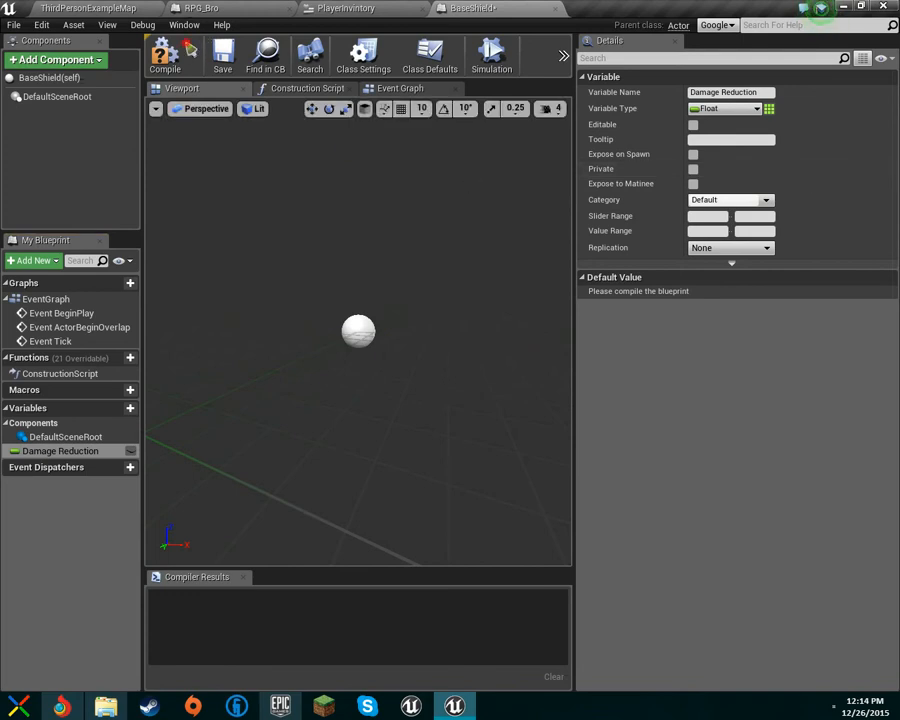
left_click(165, 55)
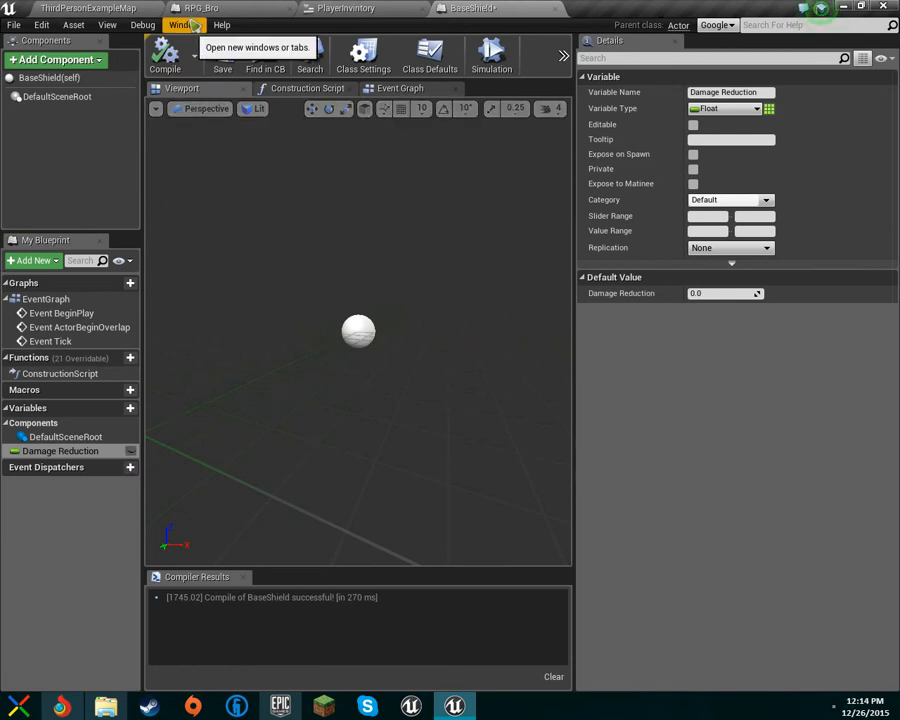
Step: Add a new variable to the BaseShield blueprint and name it Mesh
left_click(124, 408)
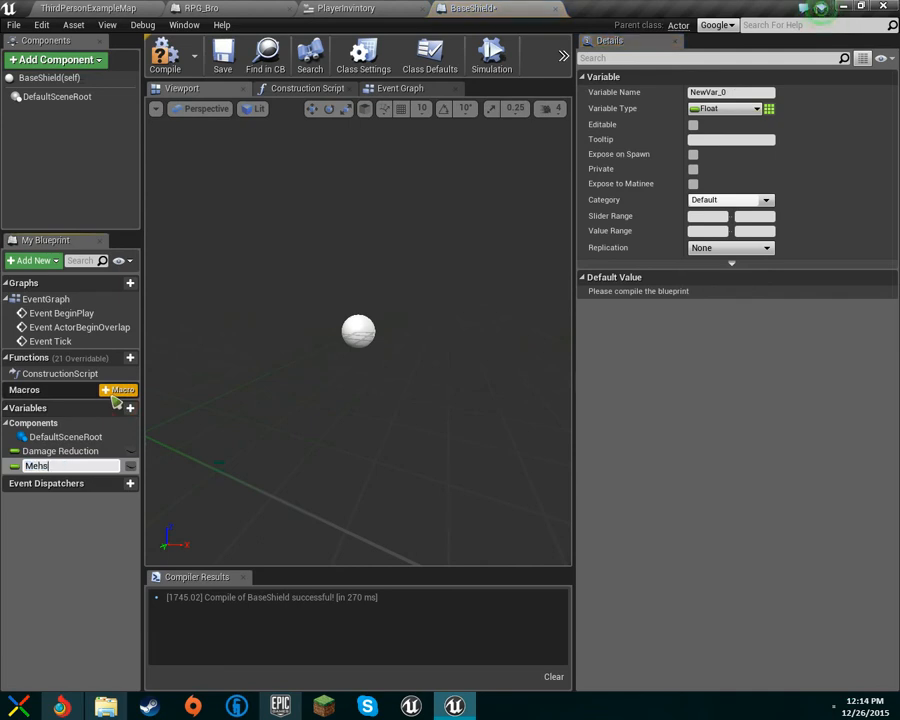
type("Mehs")
key("Return")
left_click(736, 79)
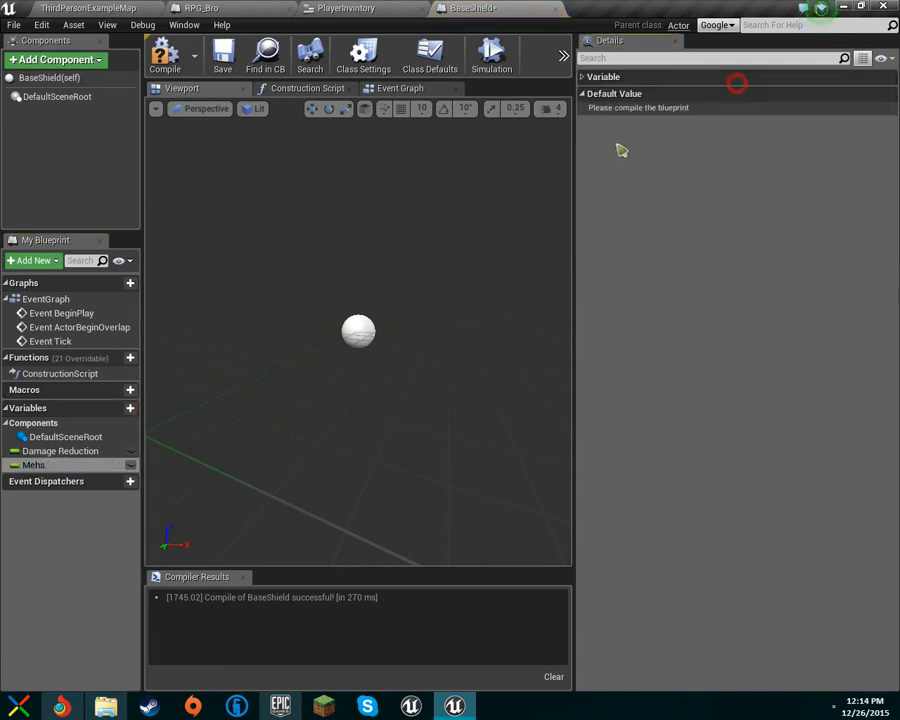
left_click(646, 76)
left_click(744, 92)
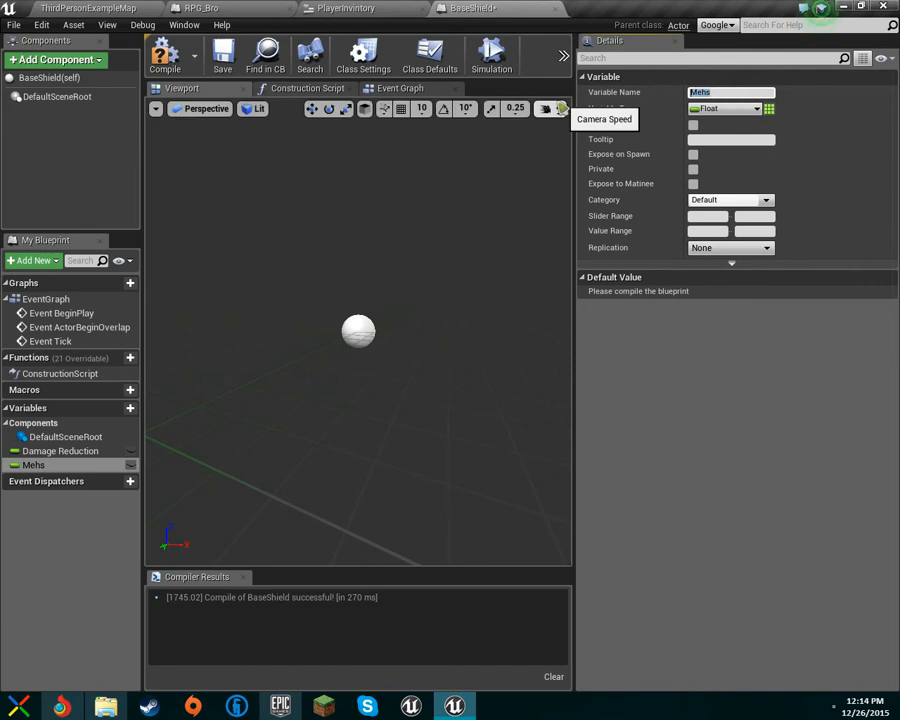
Step: Set the Mesh variable's type to Skeletal Mesh
left_click(757, 108)
type("ske")
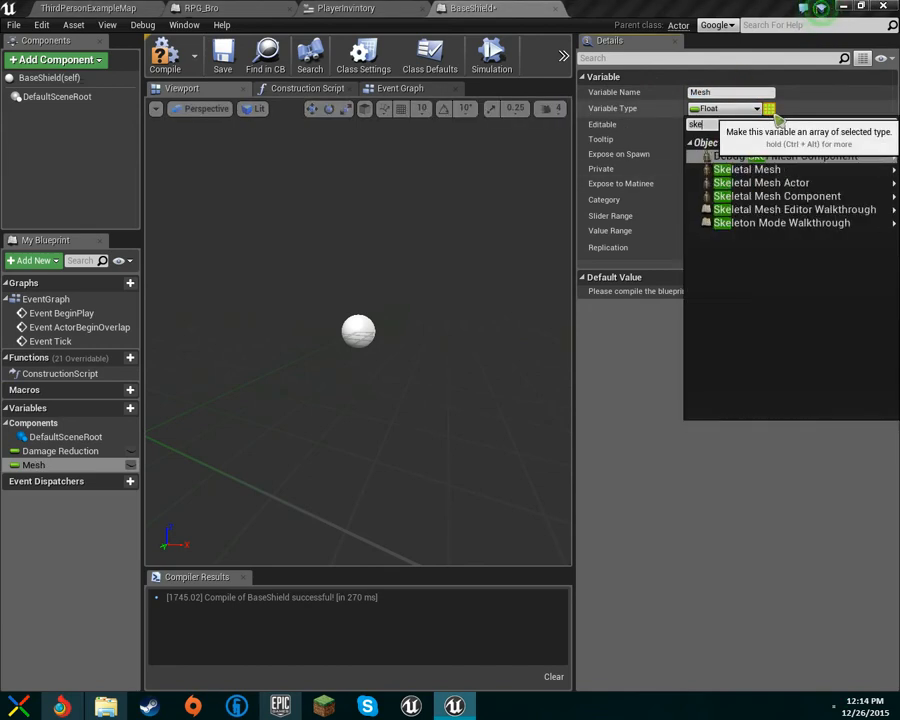
left_click(838, 170)
Step: Open the Paladin skeletal mesh used by RPG_Bro, examine the shield on its arm, and switch to its skeleton
left_click(346, 8)
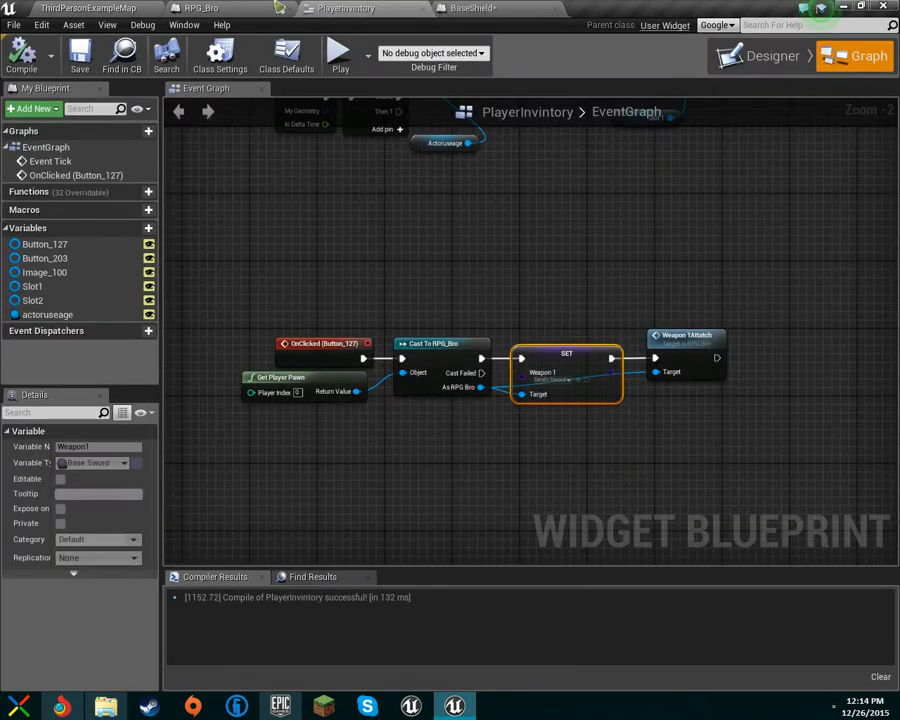
left_click(200, 8)
left_click(64, 125)
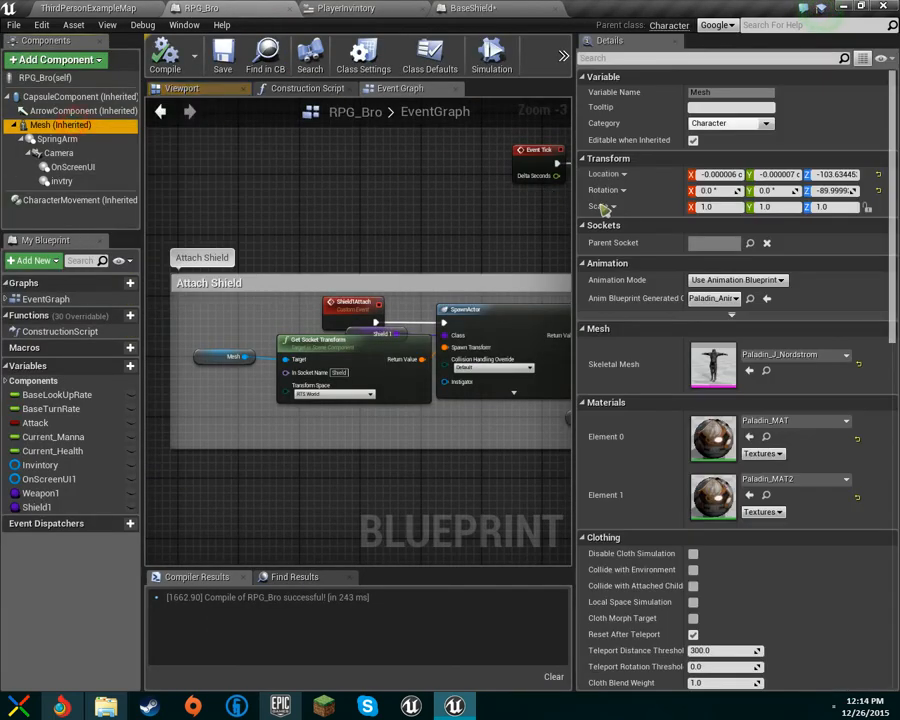
left_click(764, 374)
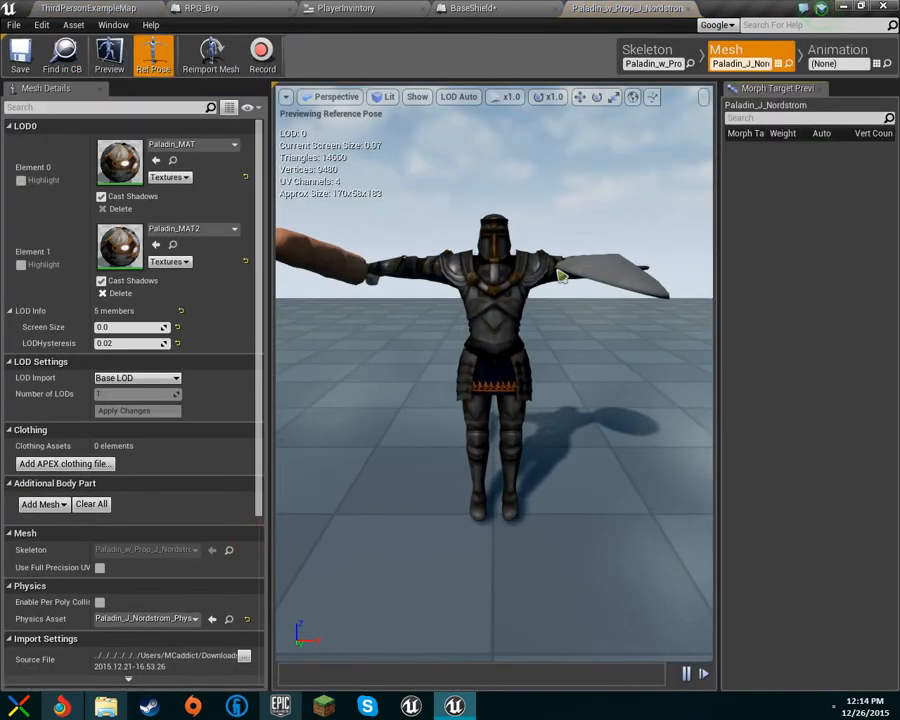
left_click_drag(643, 261, 565, 381)
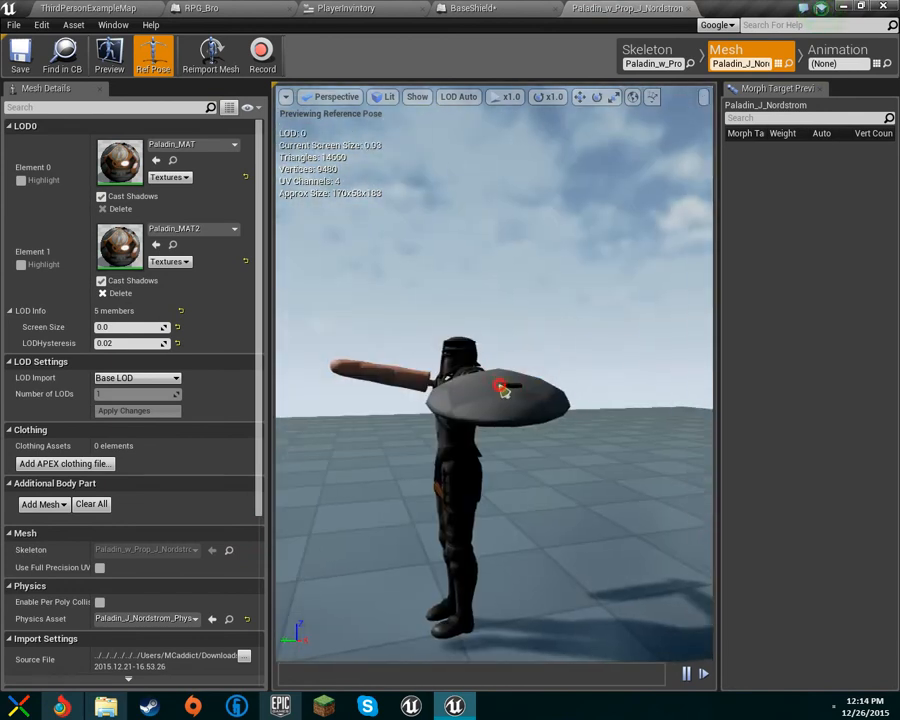
left_click(648, 55)
left_click(180, 284)
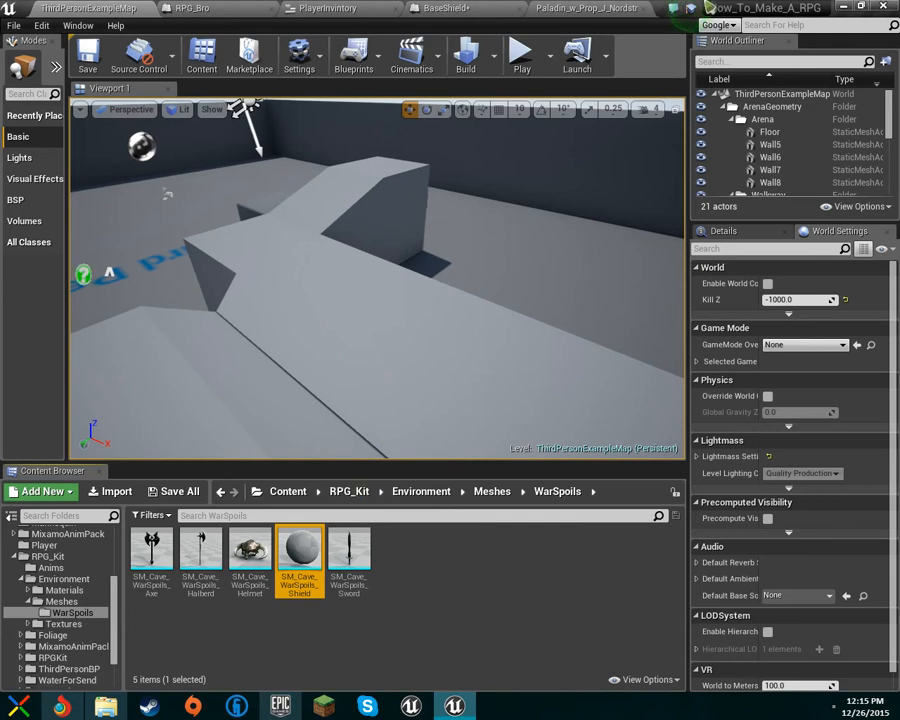
Step: Change the type of BaseShield's Mesh variable to Static Mesh
left_click(455, 8)
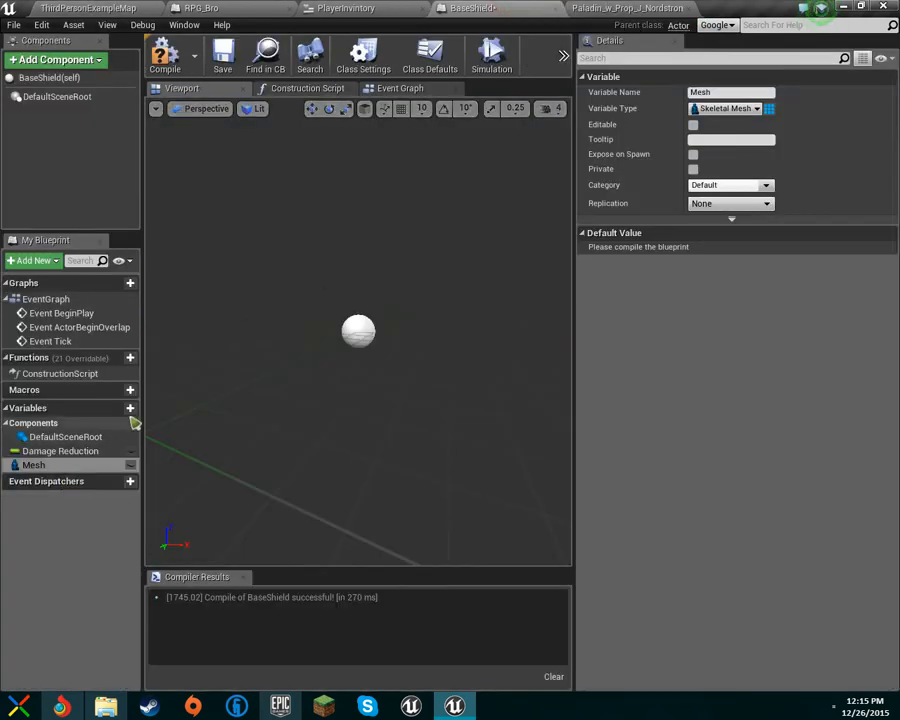
left_click(749, 109)
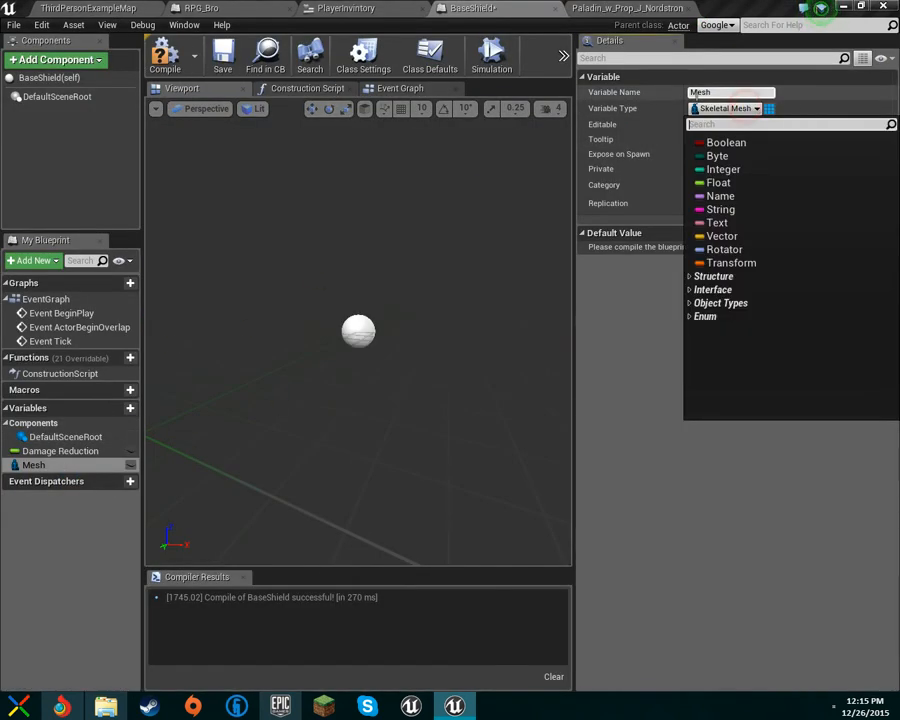
type("static")
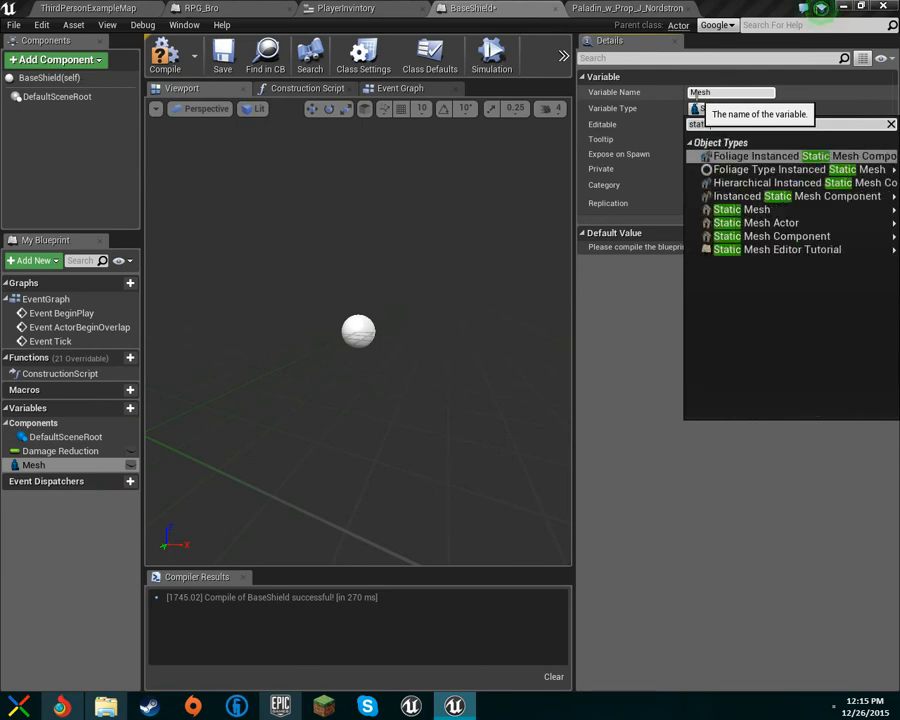
left_click(759, 209)
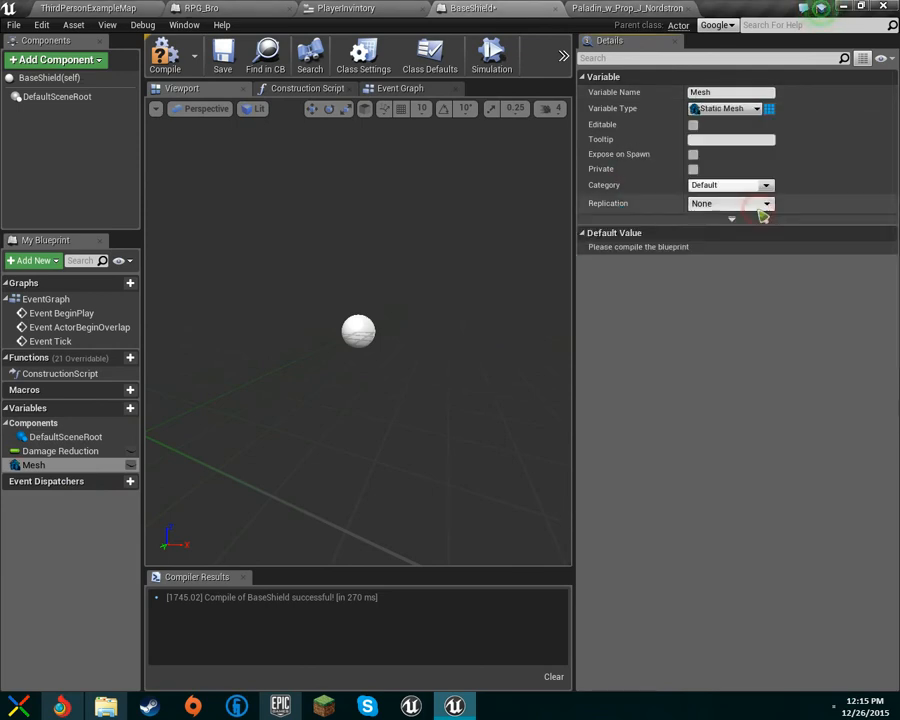
Step: Set the Mesh variable's replication to Replicated and compile BaseShield
left_click(727, 203)
left_click(733, 227)
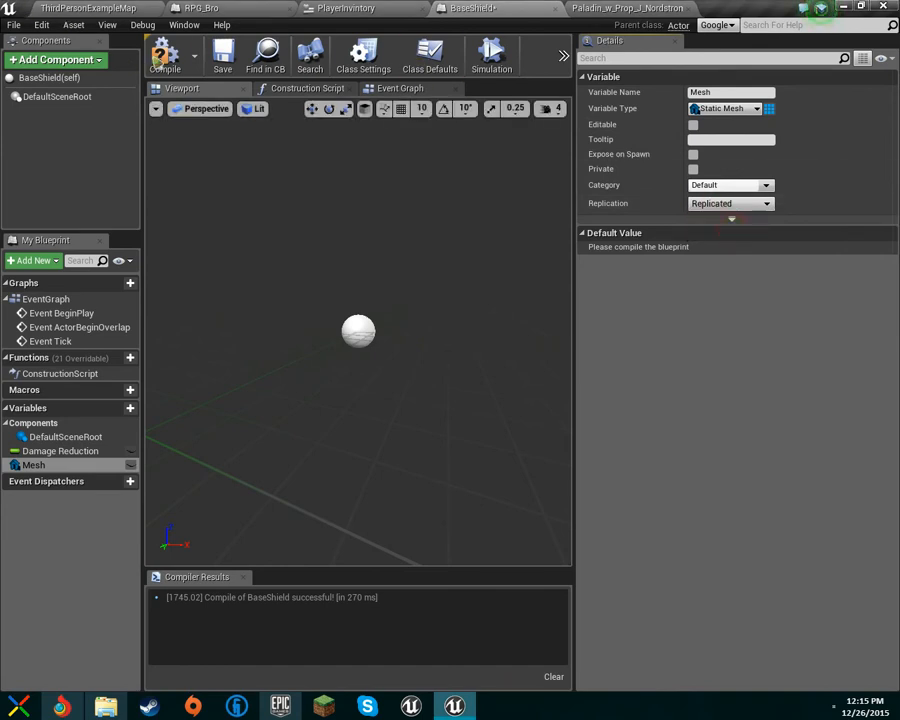
left_click(165, 55)
Step: Add a Static Mesh component to BaseShield and name it Shield
left_click(55, 59)
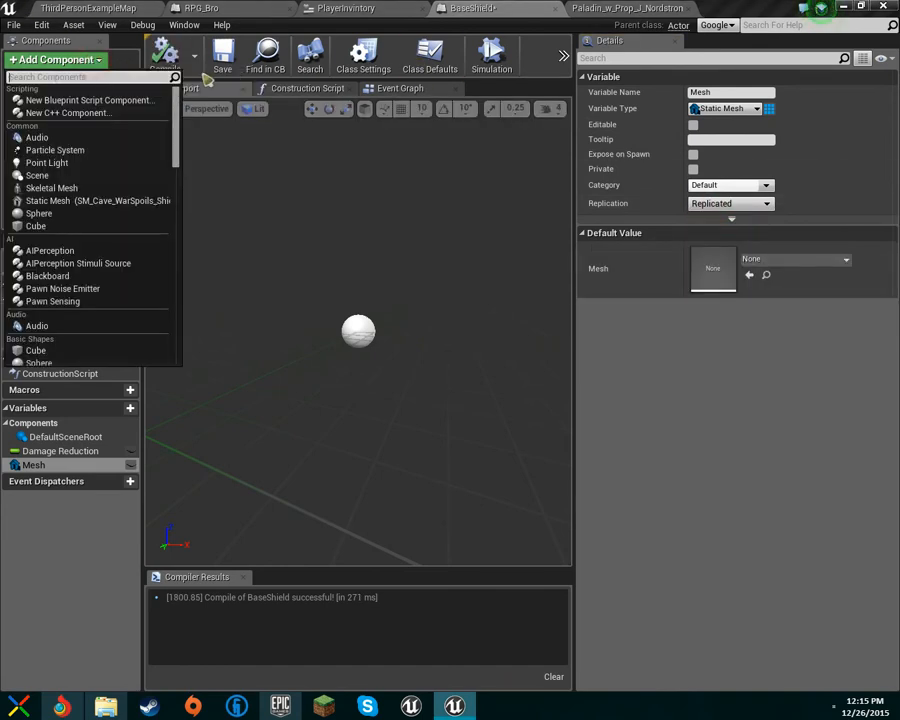
type("Stat")
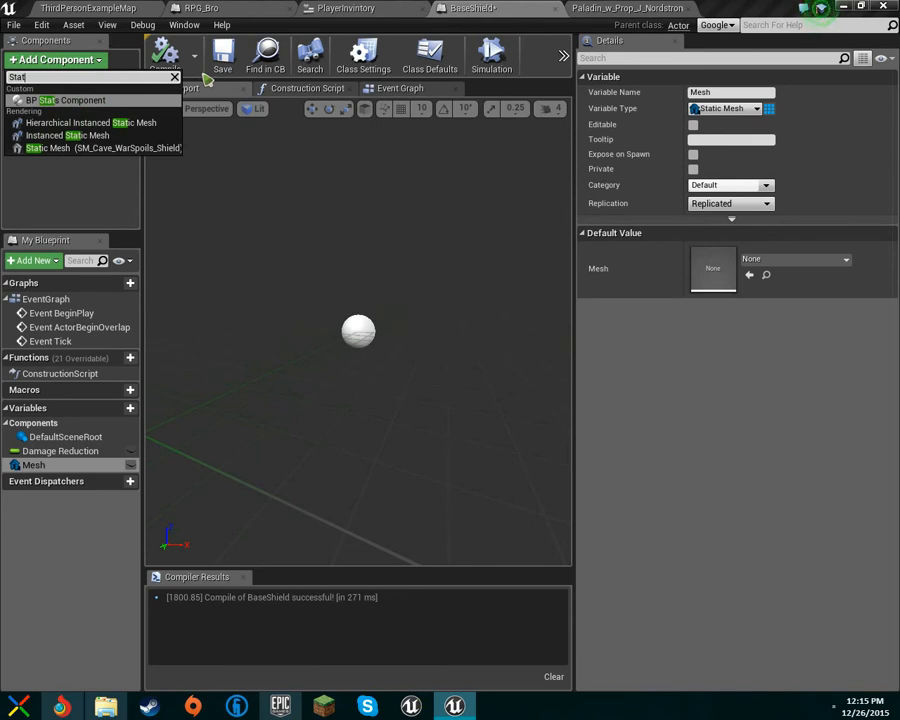
key("Down")
key("Down")
key("Down")
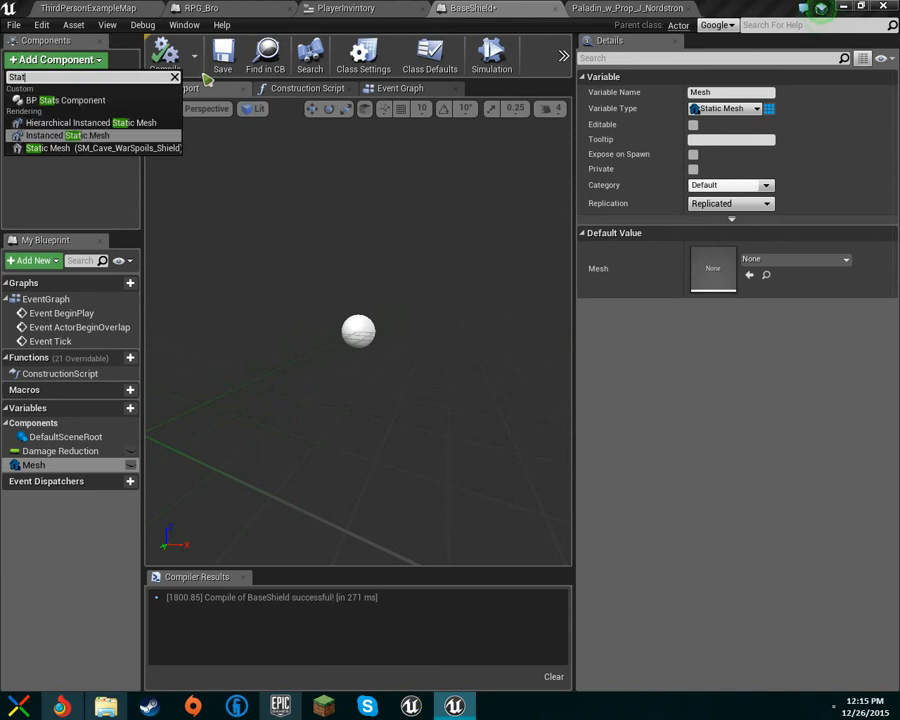
key("Return")
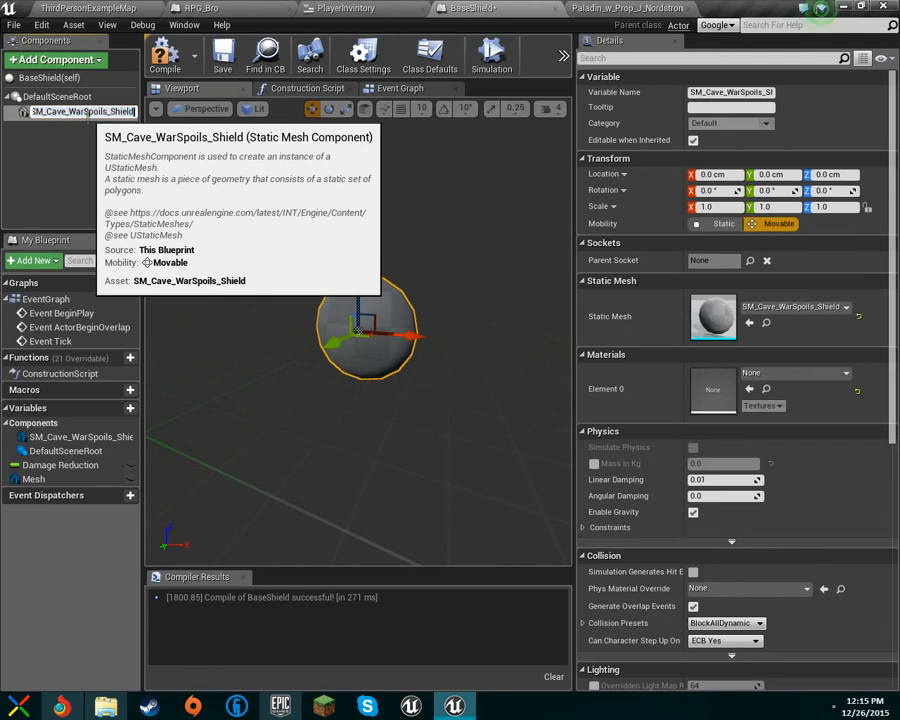
type("M")
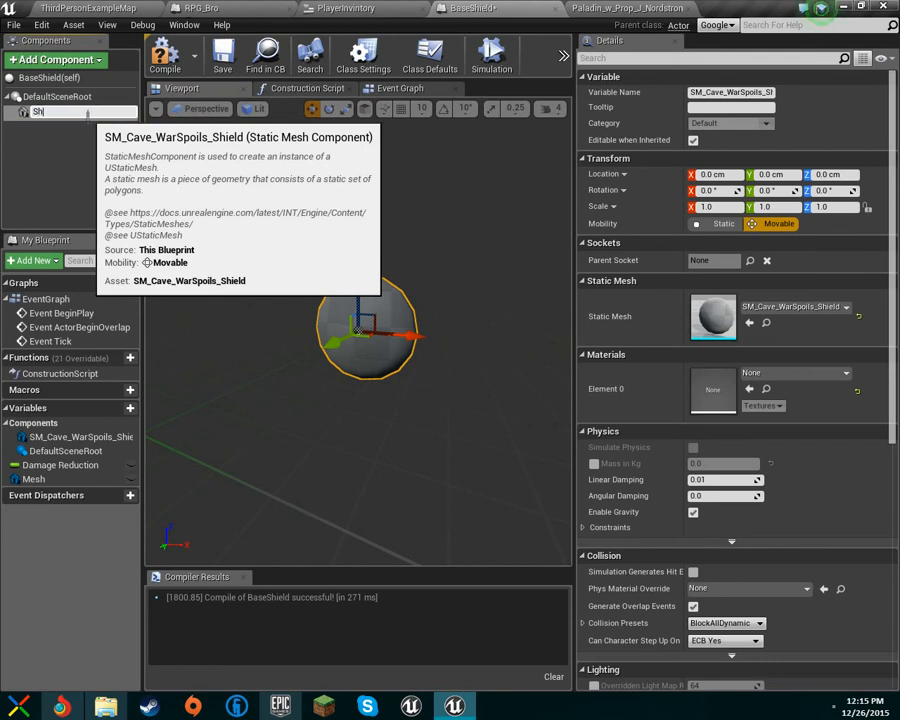
key("Return")
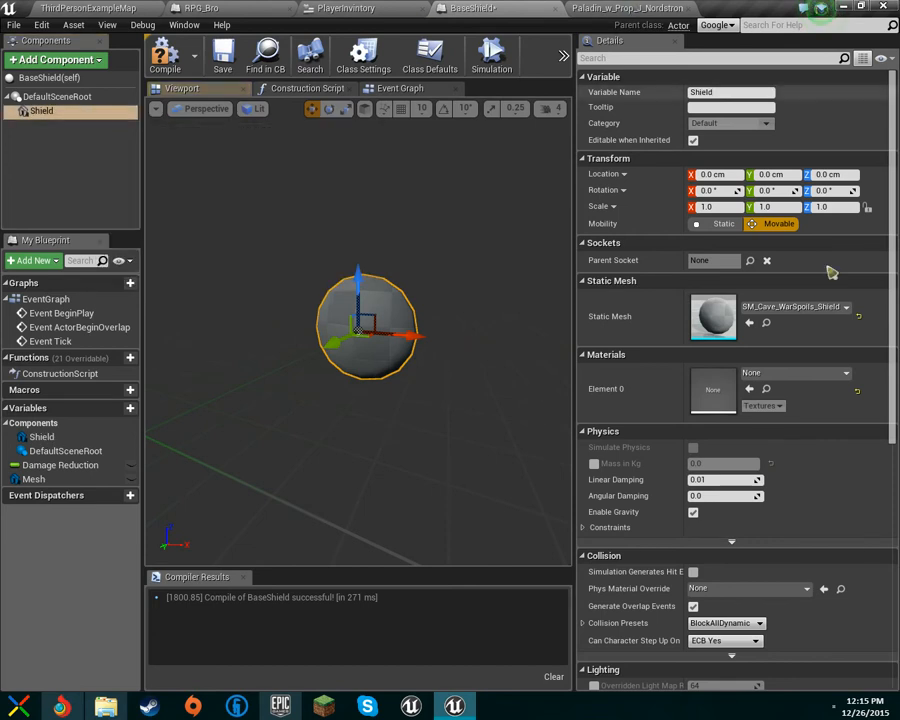
Step: Clear the Shield component's static mesh asset and compile the BaseShield blueprint
left_click(800, 309)
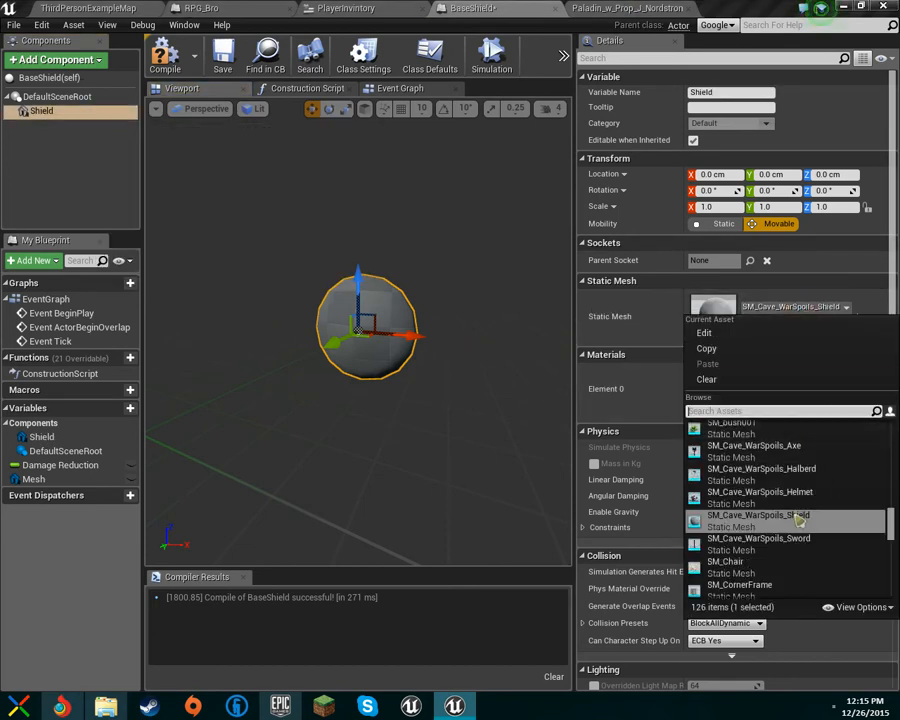
scroll(830, 494, "up", 5)
left_click(706, 379)
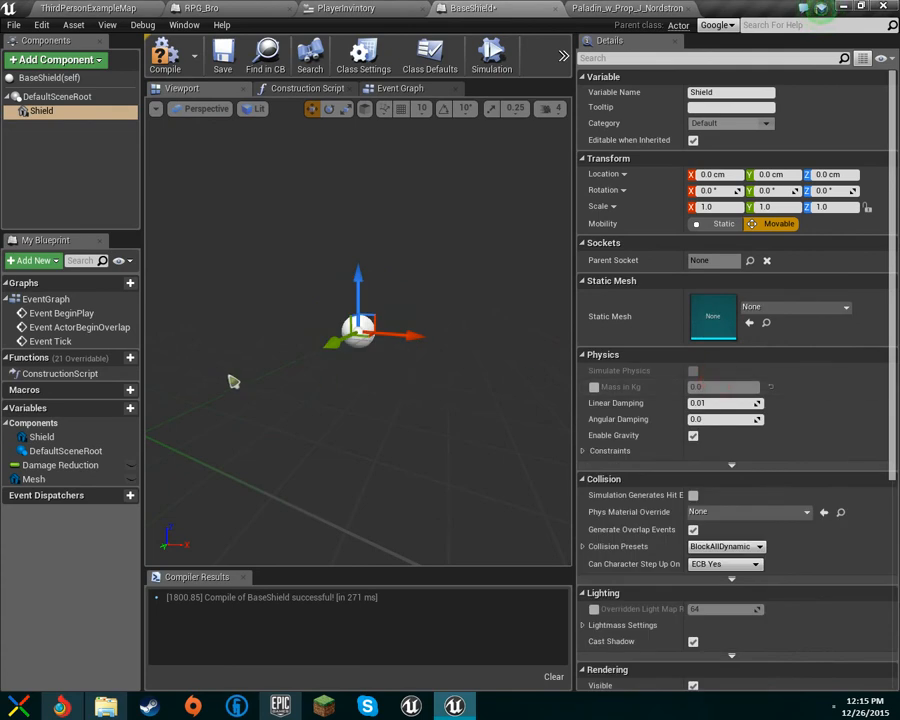
left_click(70, 481)
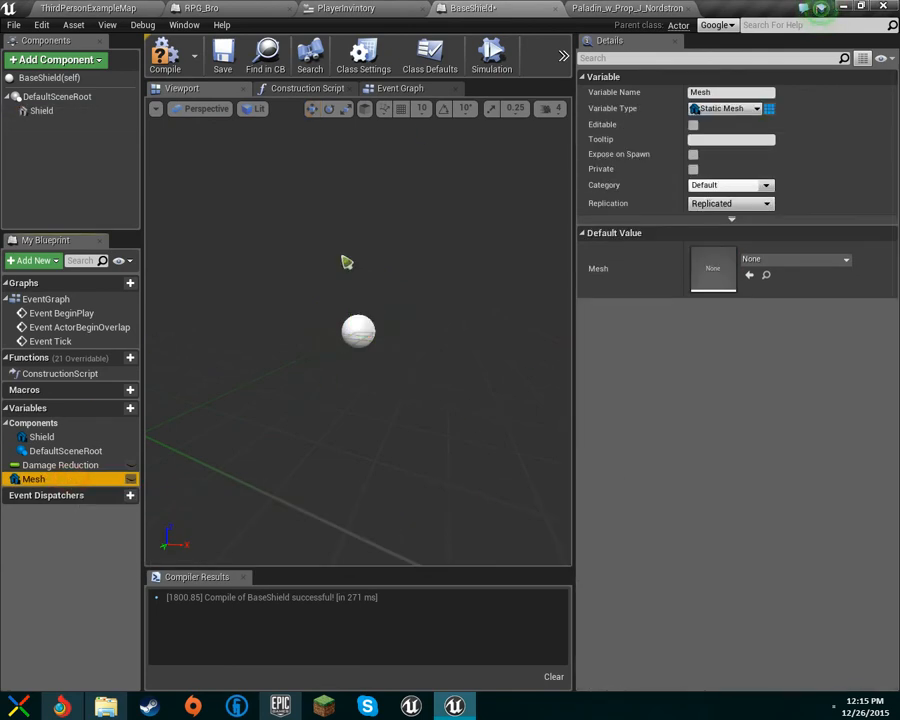
left_click(174, 59)
Step: In BaseShield's event graph, add a Set Static Mesh (Shield) node driven by Event Tick and align it with the event
left_click(387, 87)
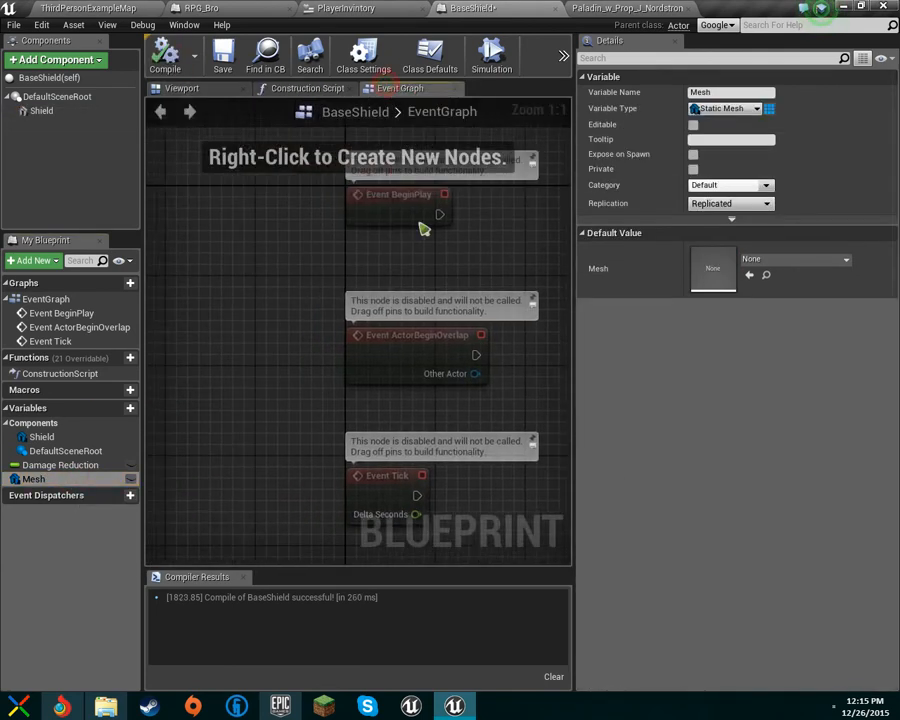
left_click_drag(428, 500, 508, 492)
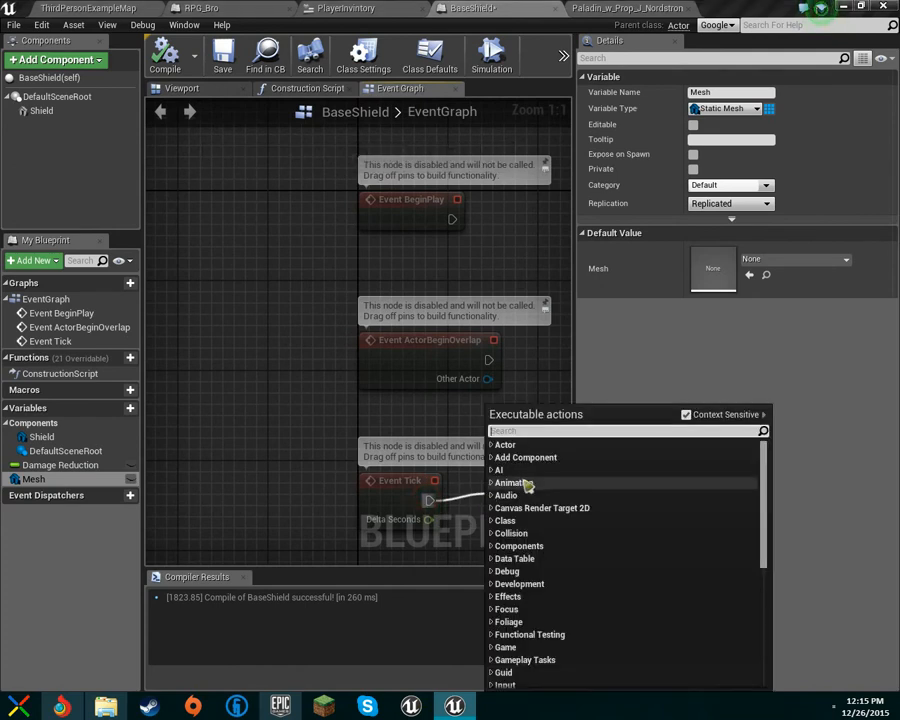
type("set")
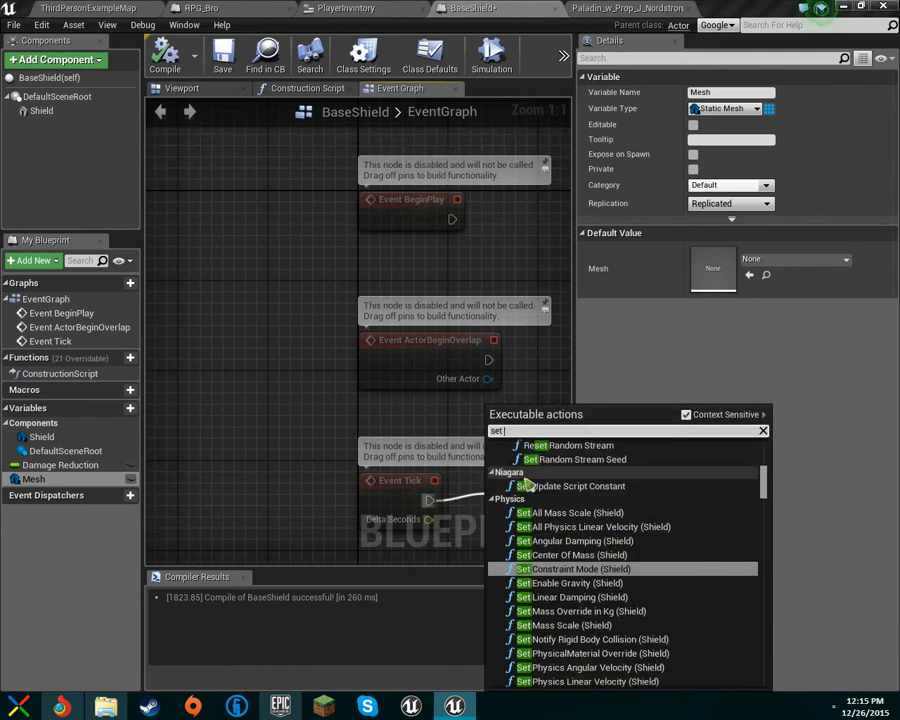
type(" shie")
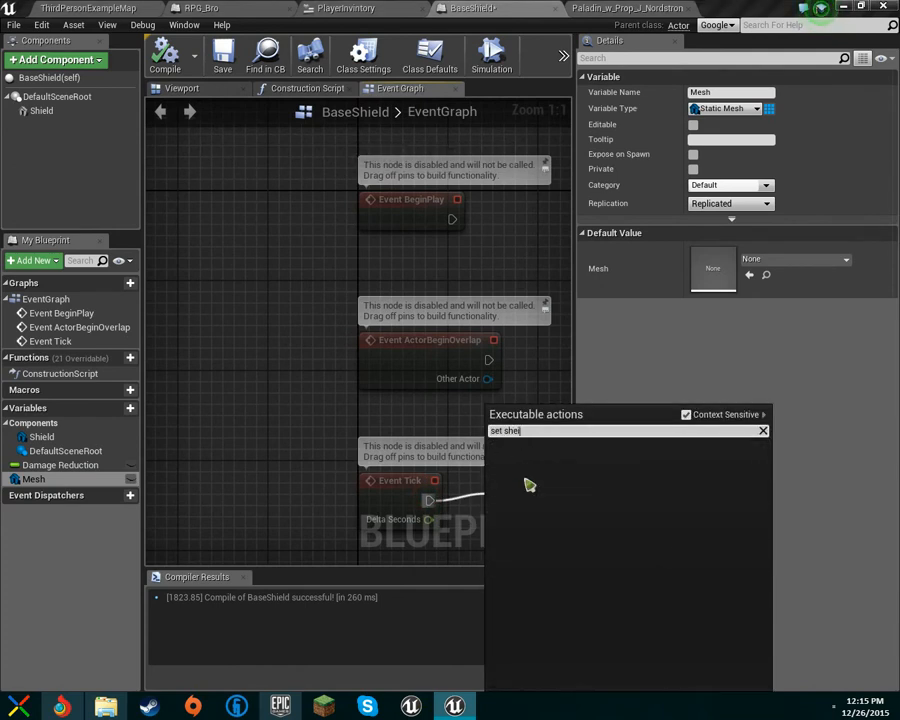
key("BackSpace")
key("BackSpace")
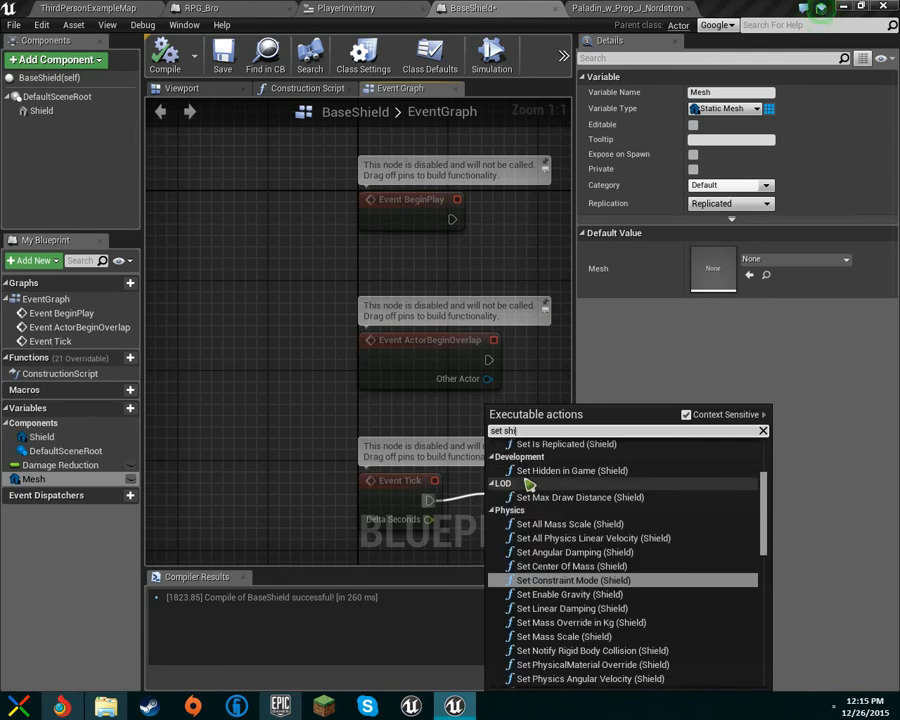
type("l")
key("BackSpace")
type("ld")
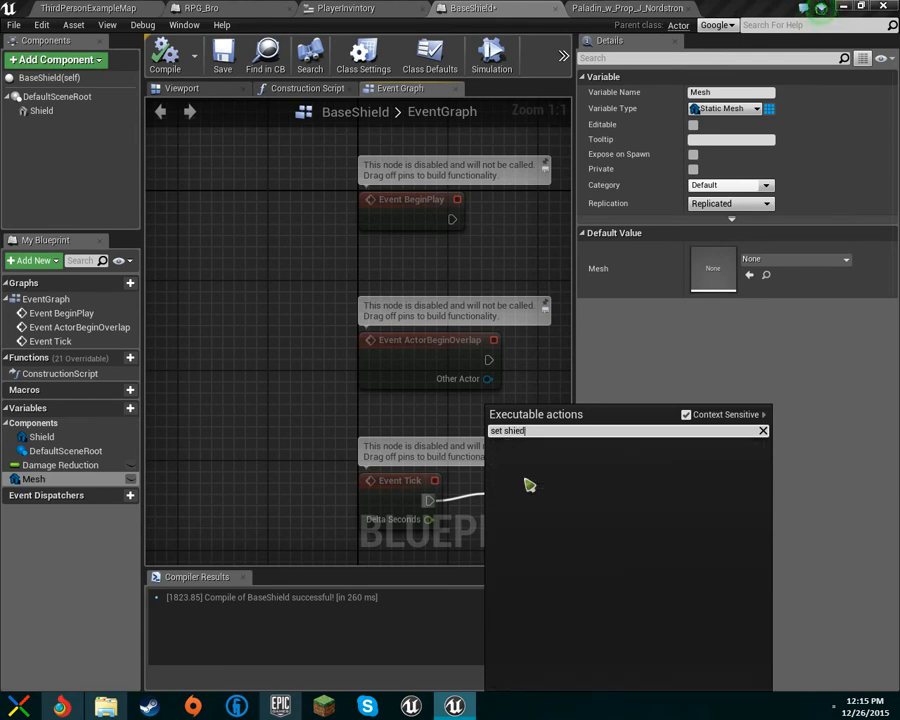
key("BackSpace")
type("mes")
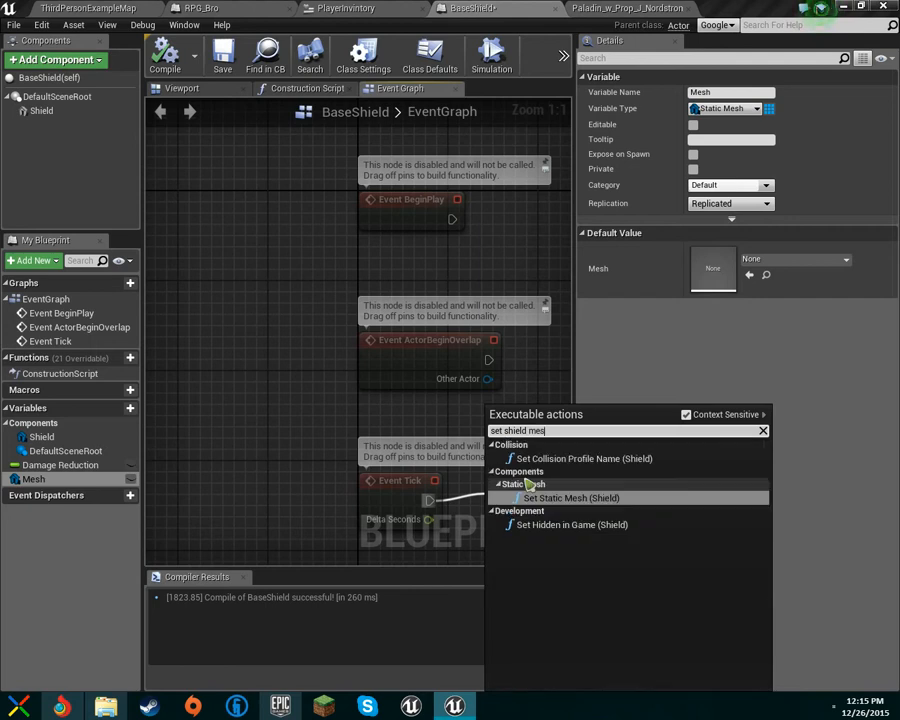
left_click(578, 498)
right_click_drag(578, 498, 378, 410)
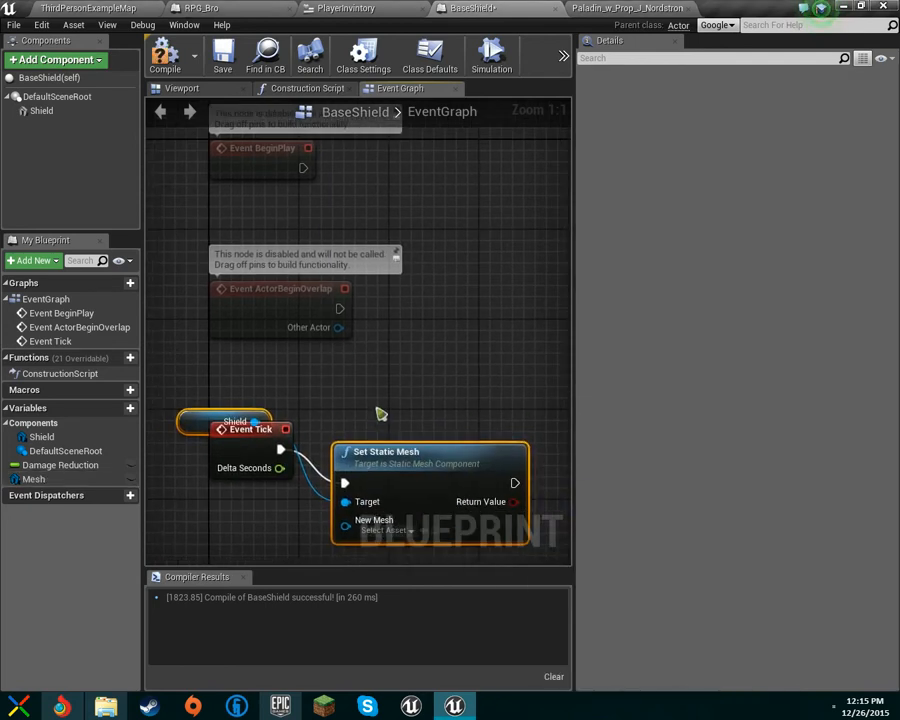
left_click_drag(437, 457, 474, 430)
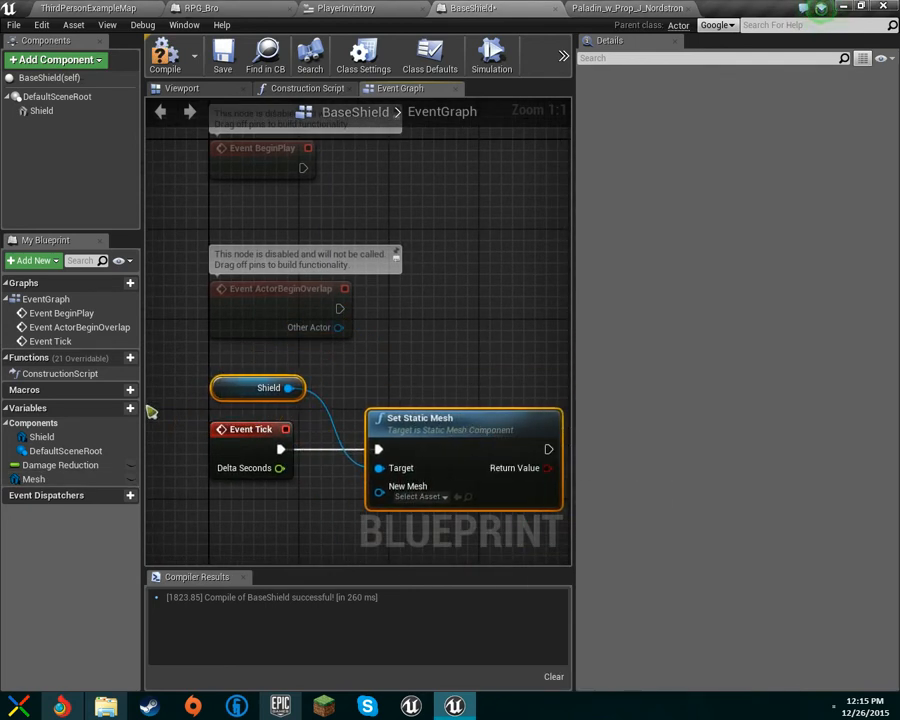
Step: Connect the Mesh variable to the New Mesh input of Set Static Mesh and compile BaseShield
left_click_drag(75, 481, 407, 488)
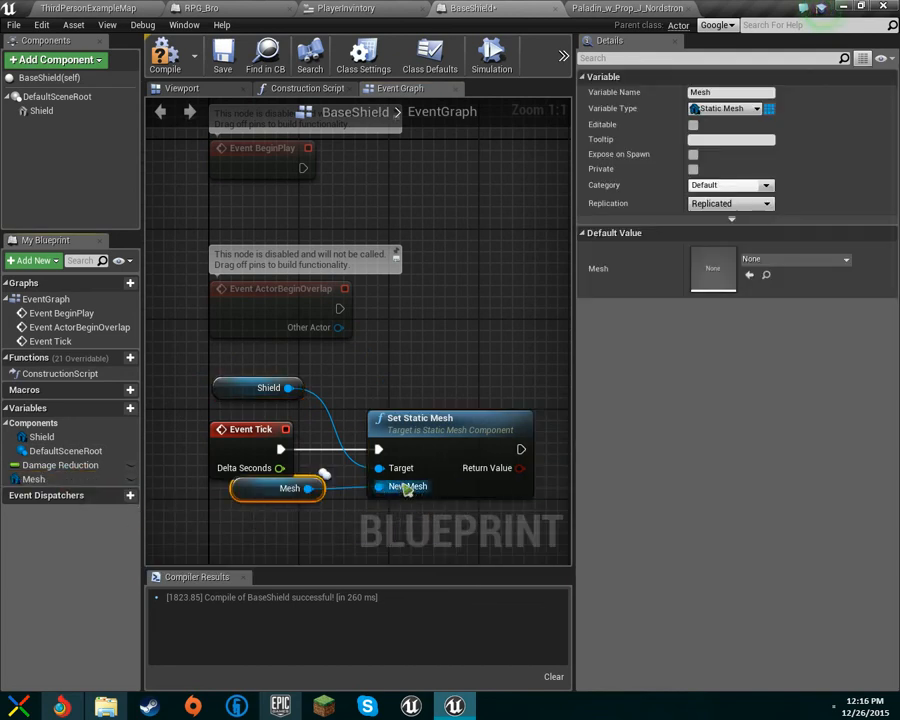
left_click(165, 55)
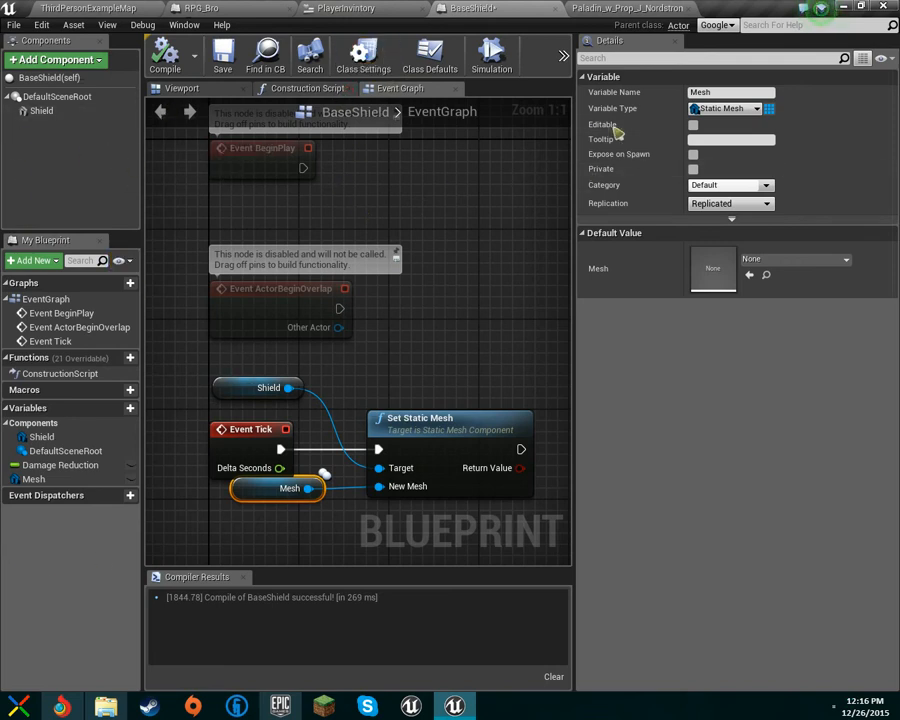
Step: Open the SM_Cave_WarSpoils_Shield static mesh and view the shield up close from an angle
left_click(100, 8)
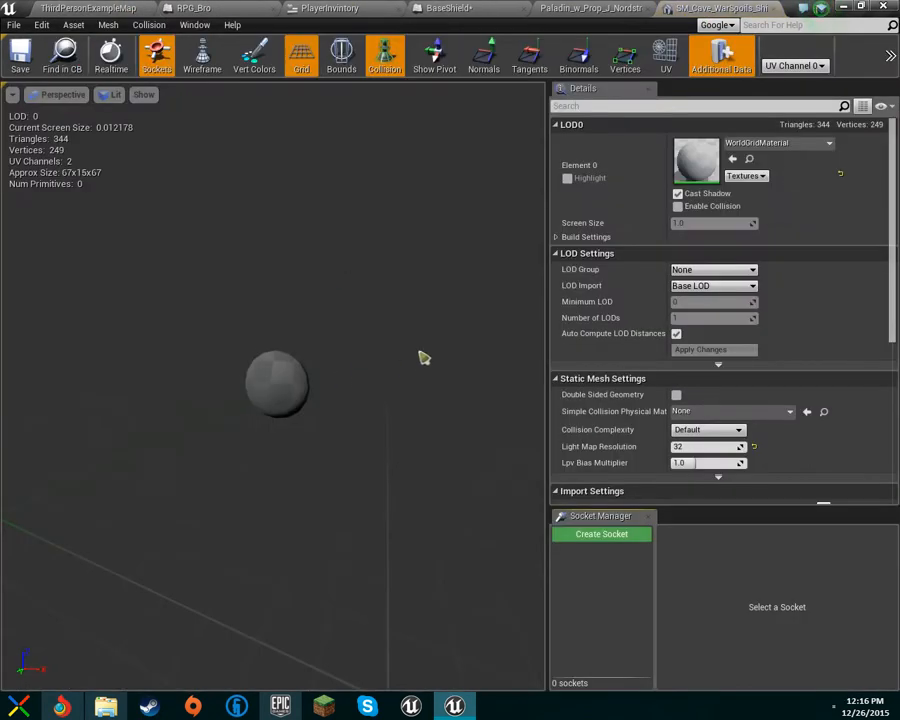
scroll(395, 286, "up", 5)
left_click_drag(400, 248, 245, 250)
scroll(402, 246, "up", 3)
right_click_drag(402, 246, 472, 274)
Step: Try to generate auto convex collision for the shield mesh with Accuracy 1.0 and Max Hull Verts 32
left_click(162, 25)
mouse_move(194, 26)
mouse_move(150, 25)
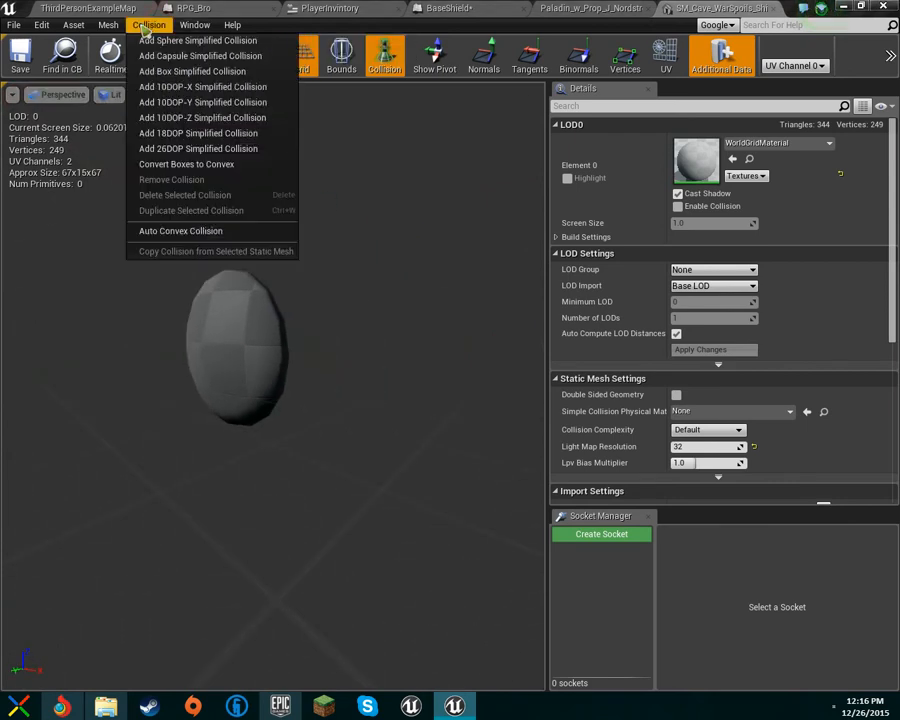
left_click(200, 230)
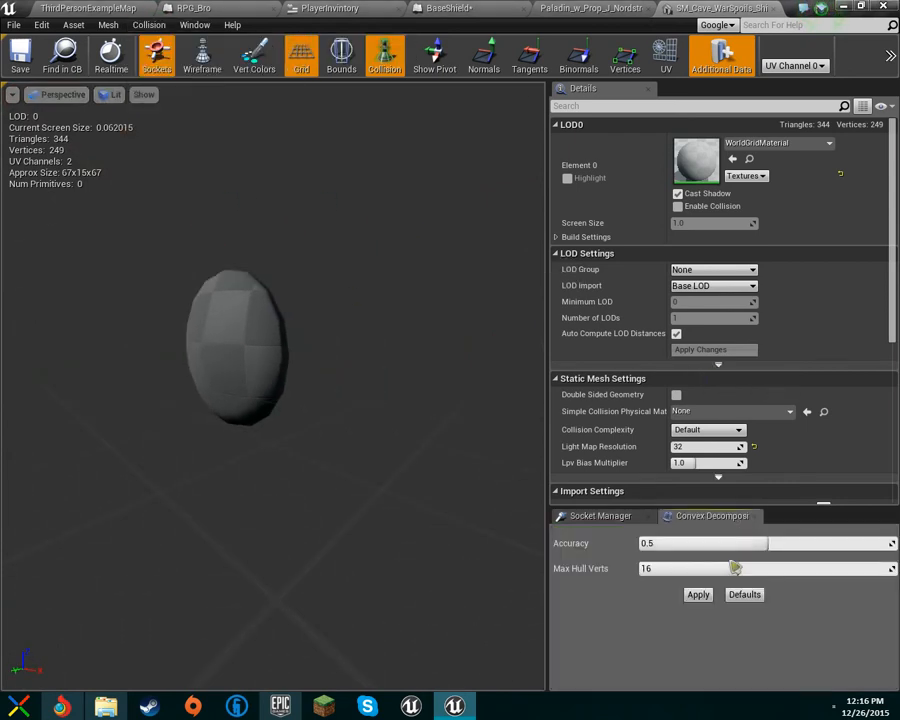
left_click_drag(767, 545, 892, 545)
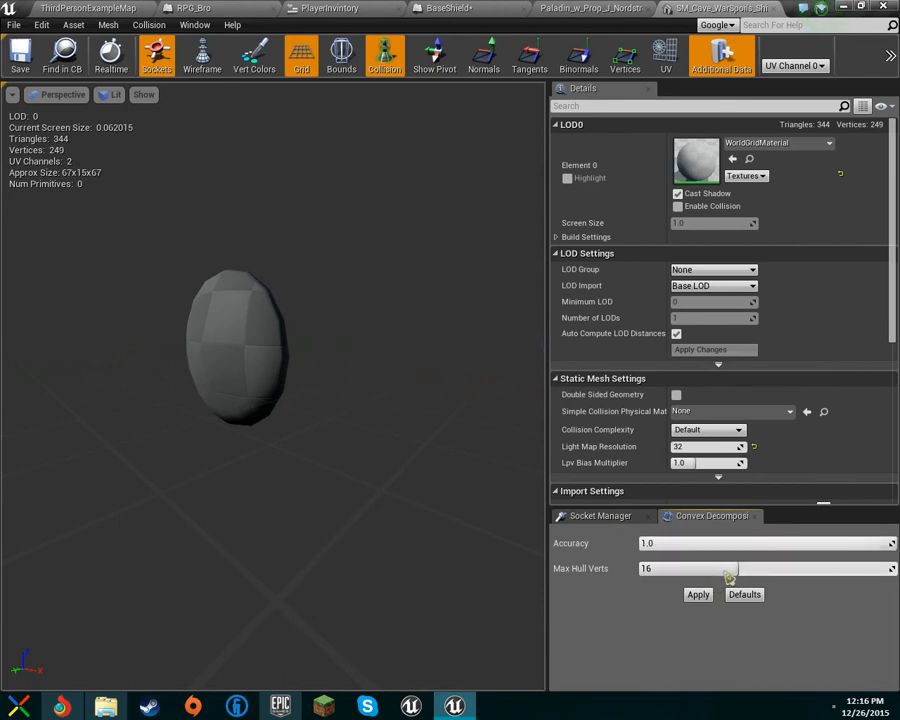
left_click_drag(727, 570, 892, 568)
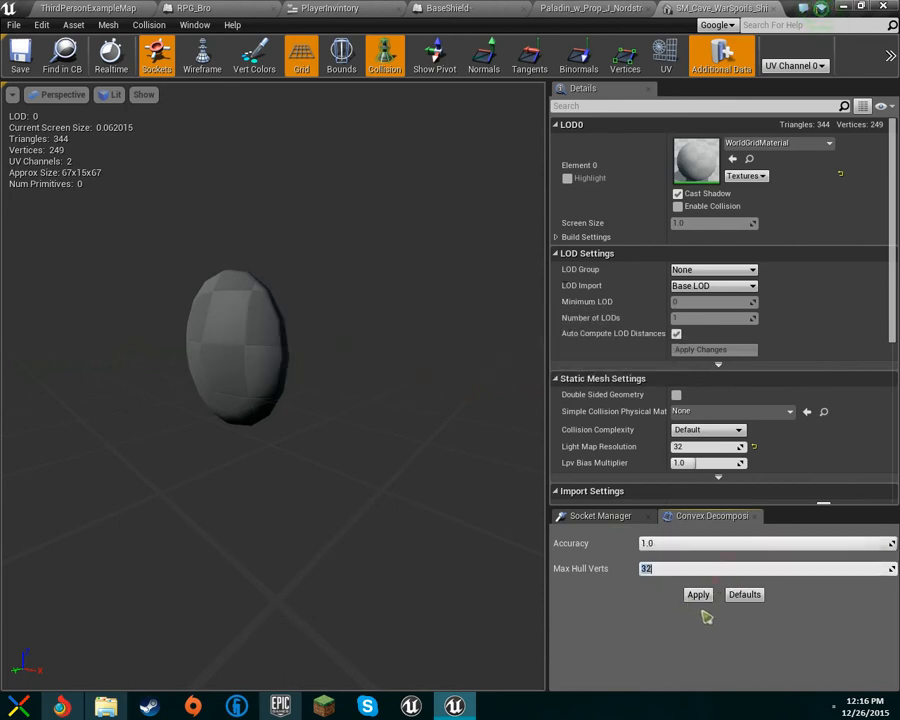
left_click(693, 595)
left_click(839, 709)
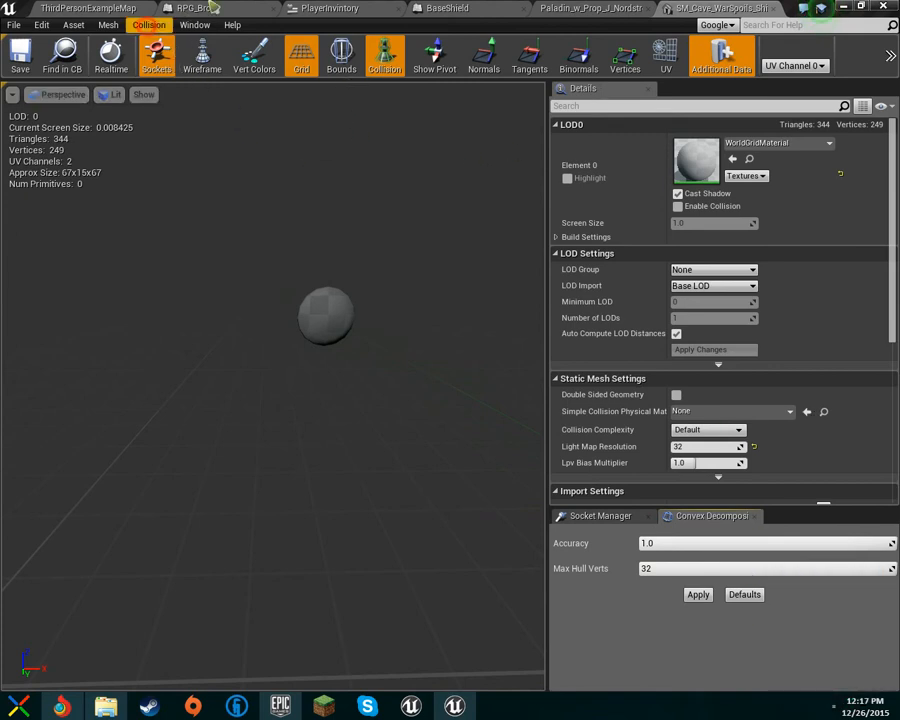
Step: Add a 26DOP simplified collision to the shield mesh, inspect it, and replace it by applying the convex decomposition
left_click(192, 8)
left_click(715, 8)
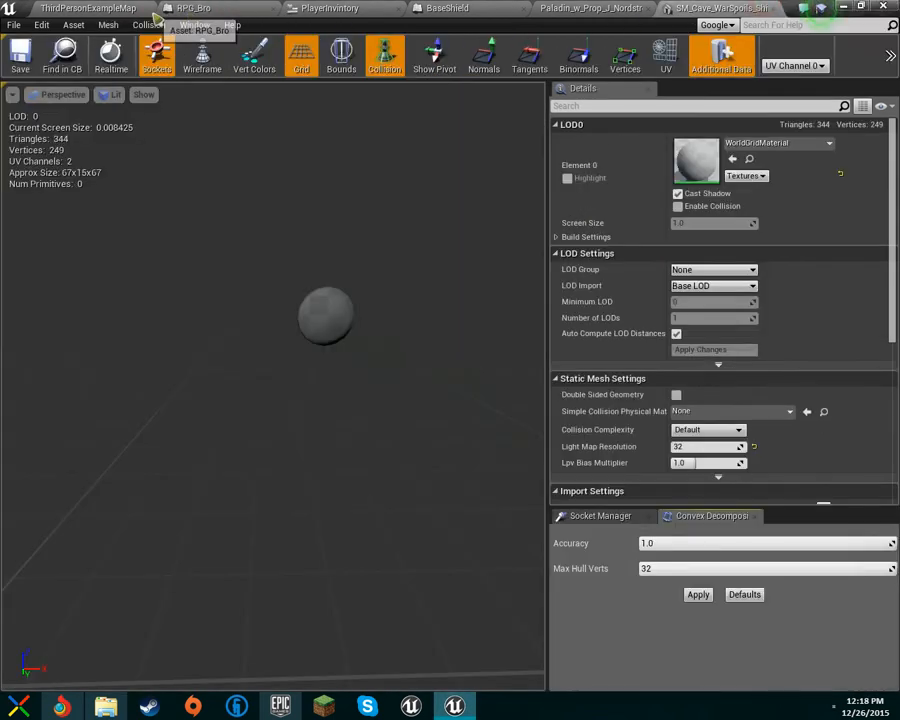
left_click(194, 25)
mouse_move(149, 25)
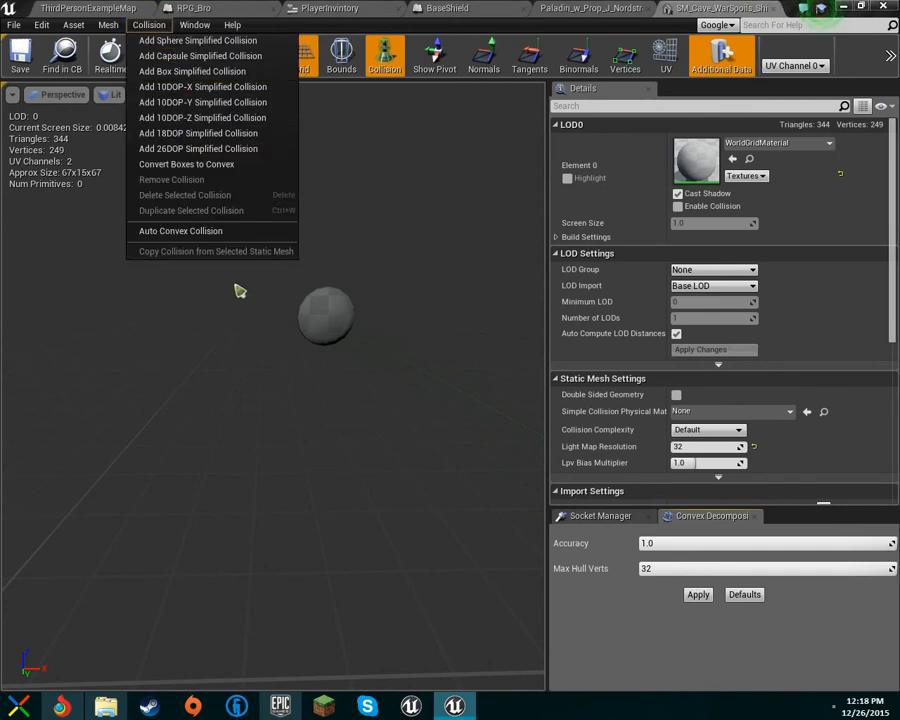
left_click(235, 150)
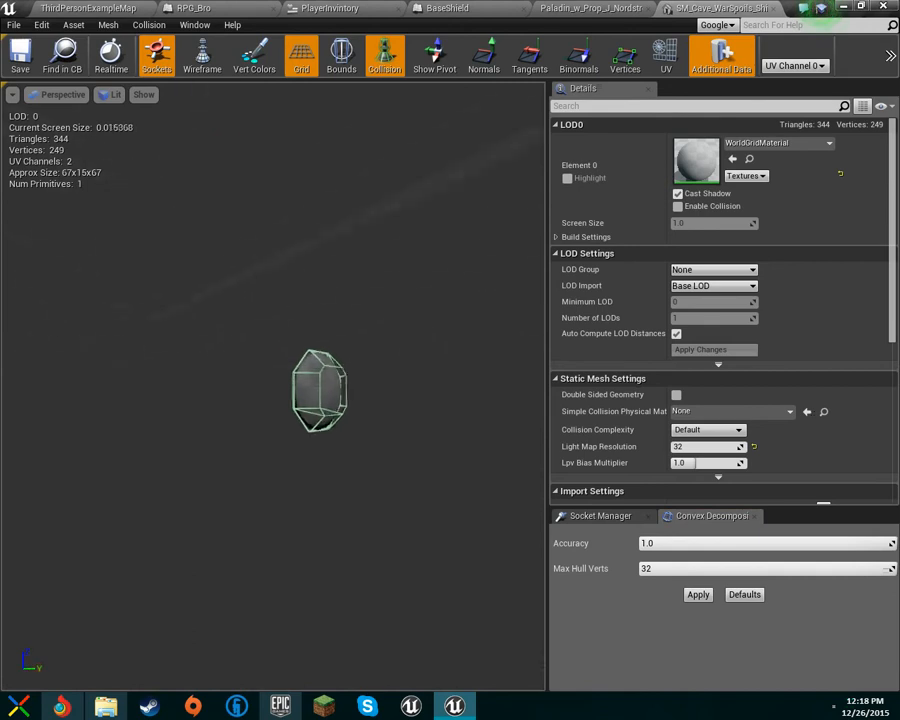
left_click_drag(272, 340, 328, 386)
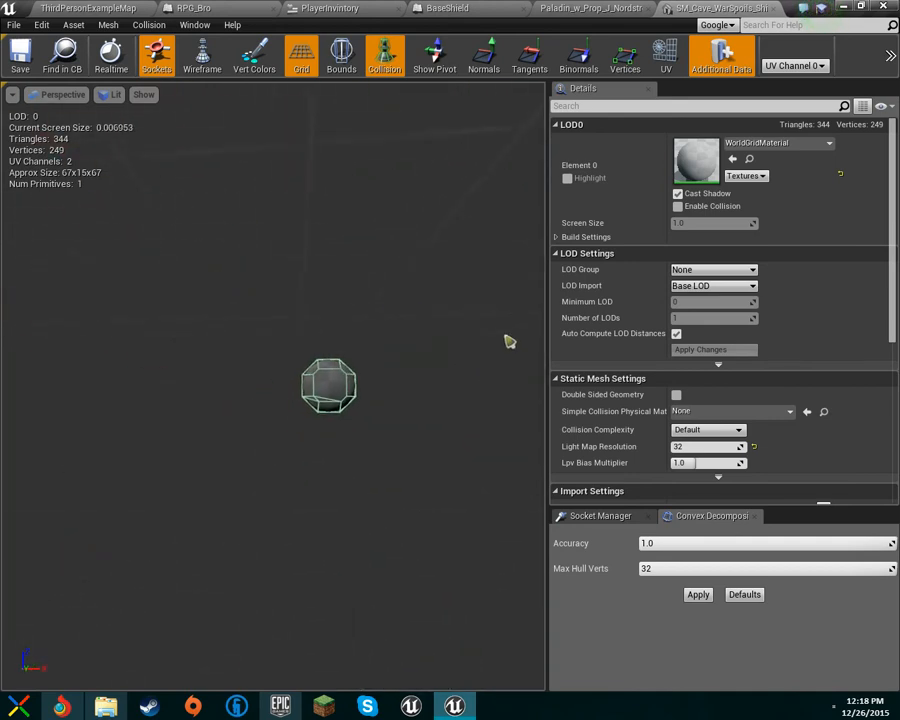
left_click(699, 595)
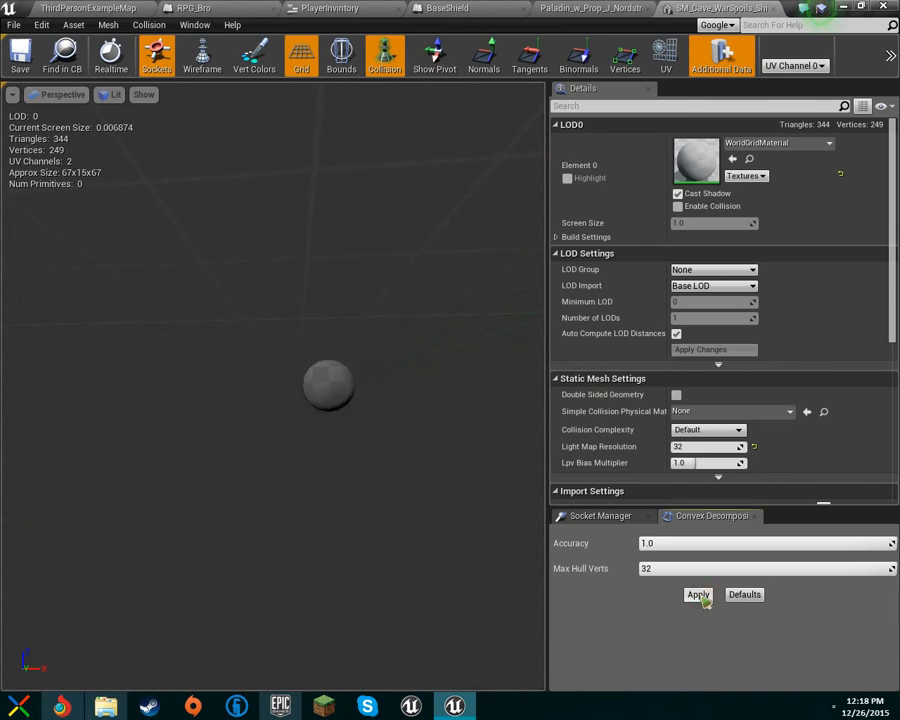
mouse_move(327, 388)
left_mouse_down()
mouse_move(422, 429)
mouse_move(317, 394)
left_mouse_up()
Step: Add a 26DOP simplified collision again, move it off the shield along the Y axis, and reapply the convex decomposition
left_click(160, 25)
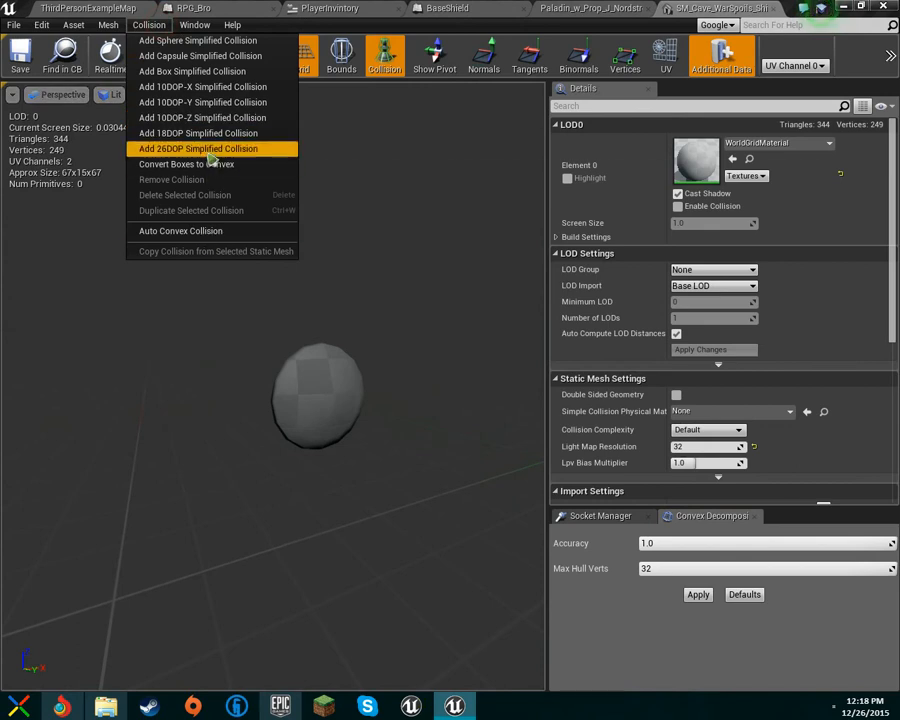
left_click(216, 148)
right_click_drag(318, 397, 277, 347)
left_click(277, 346)
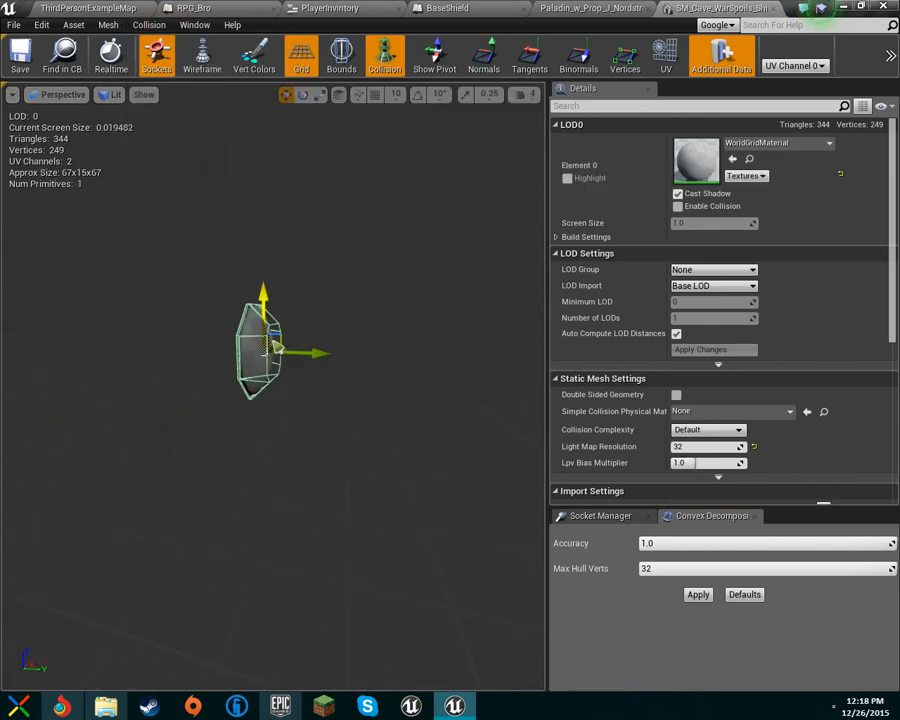
left_click_drag(315, 353, 363, 353)
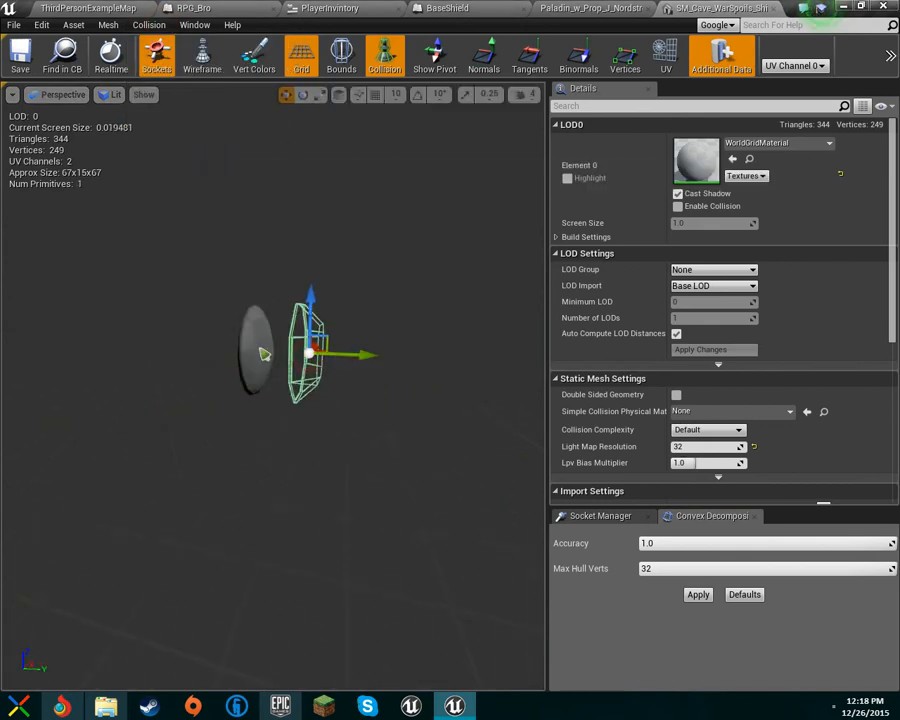
left_click(248, 345)
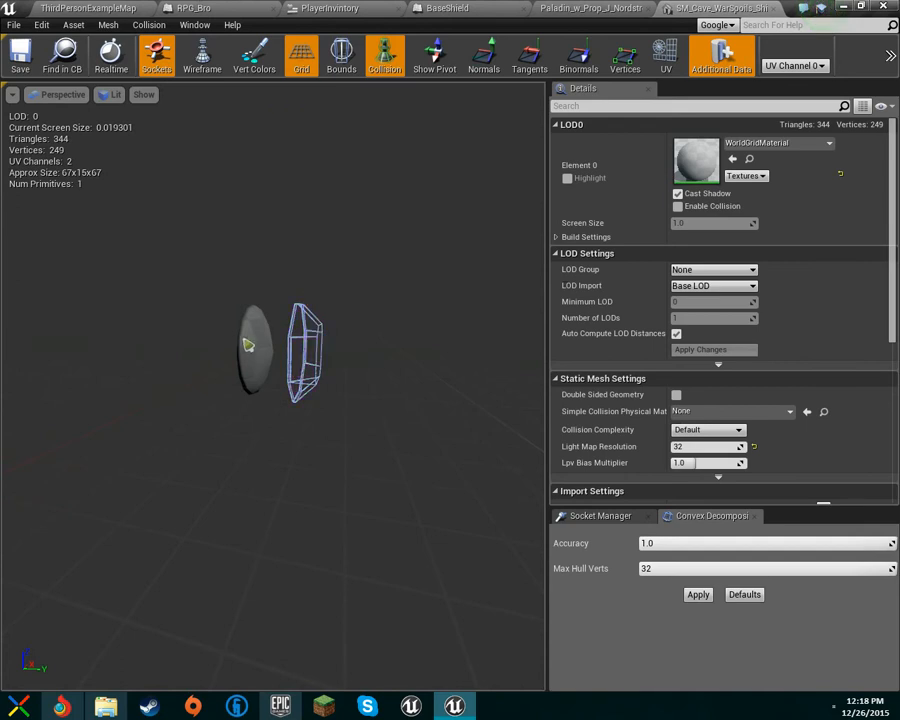
left_click(323, 360)
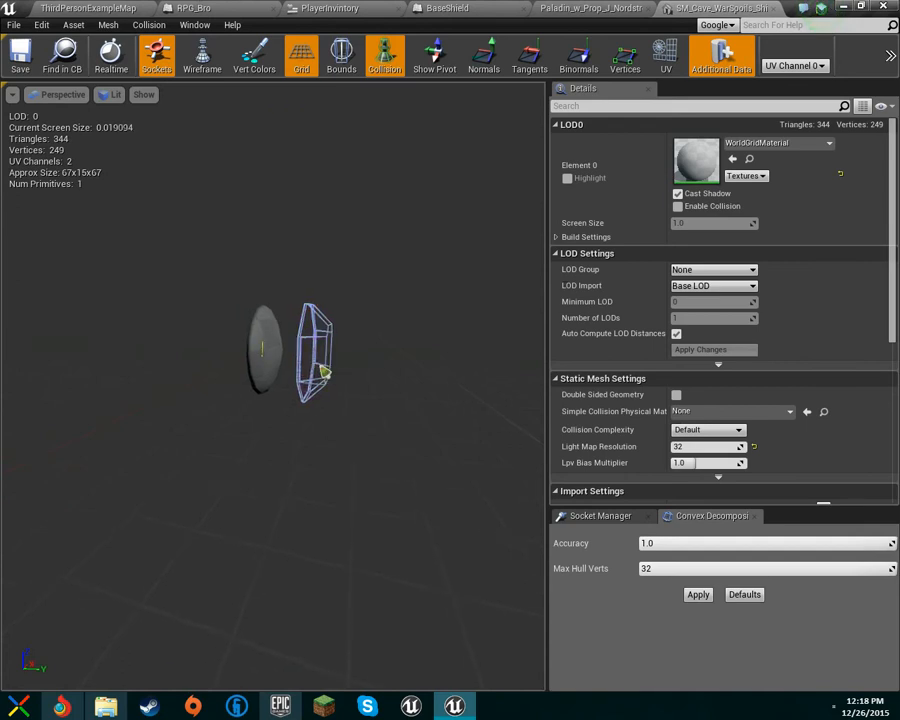
left_click(708, 596)
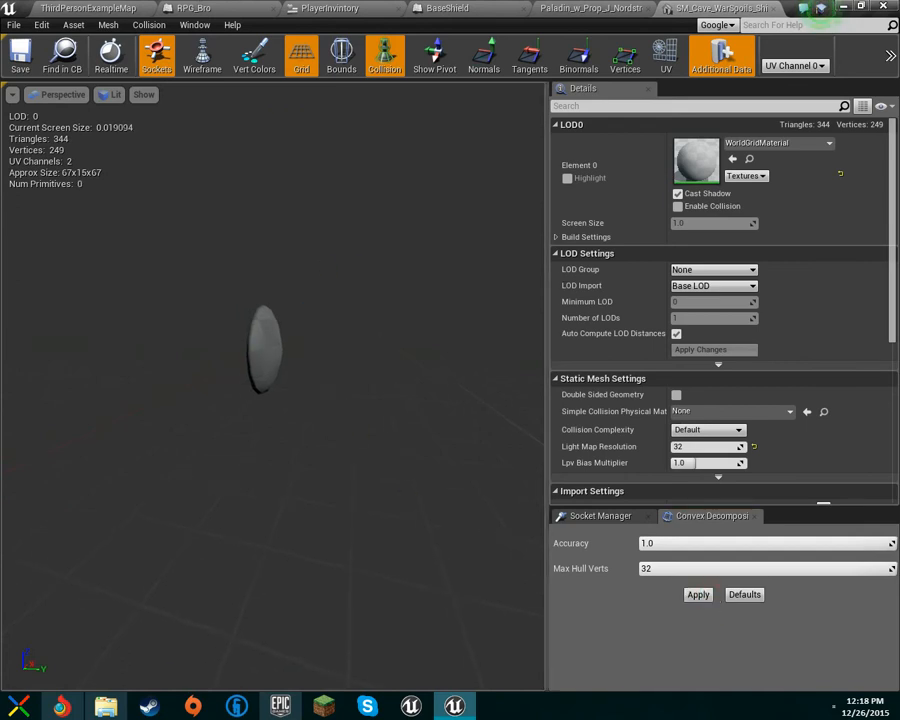
mouse_move(352, 269)
right_mouse_down()
mouse_move(362, 252)
mouse_move(410, 225)
mouse_move(352, 269)
right_mouse_up()
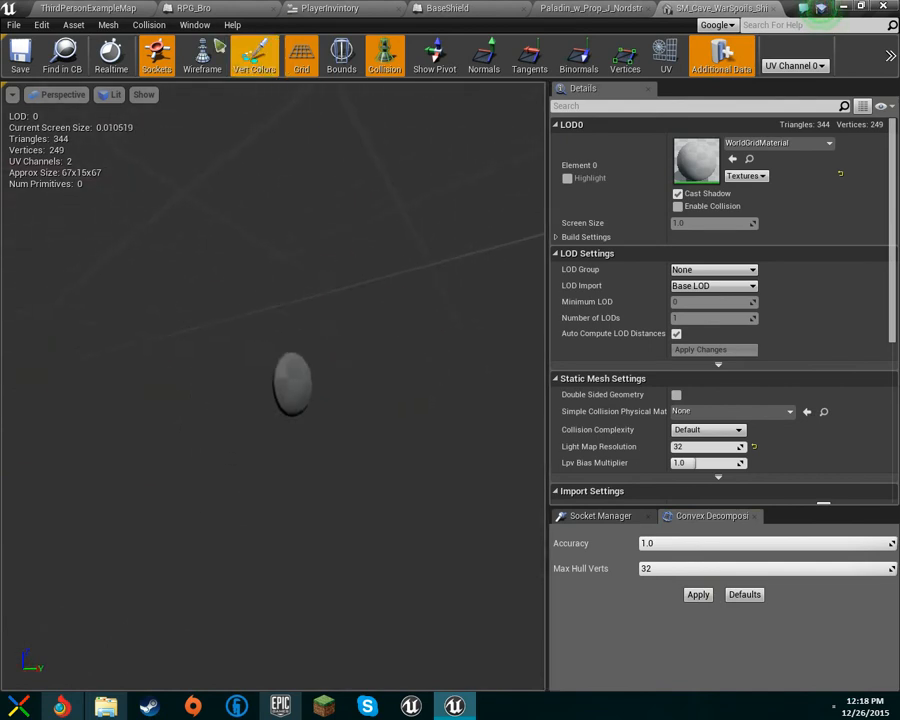
Step: Try the 18DOP and 10DOP-X simplified collisions on the shield mesh, and reapply the convex decomposition
left_click(195, 24)
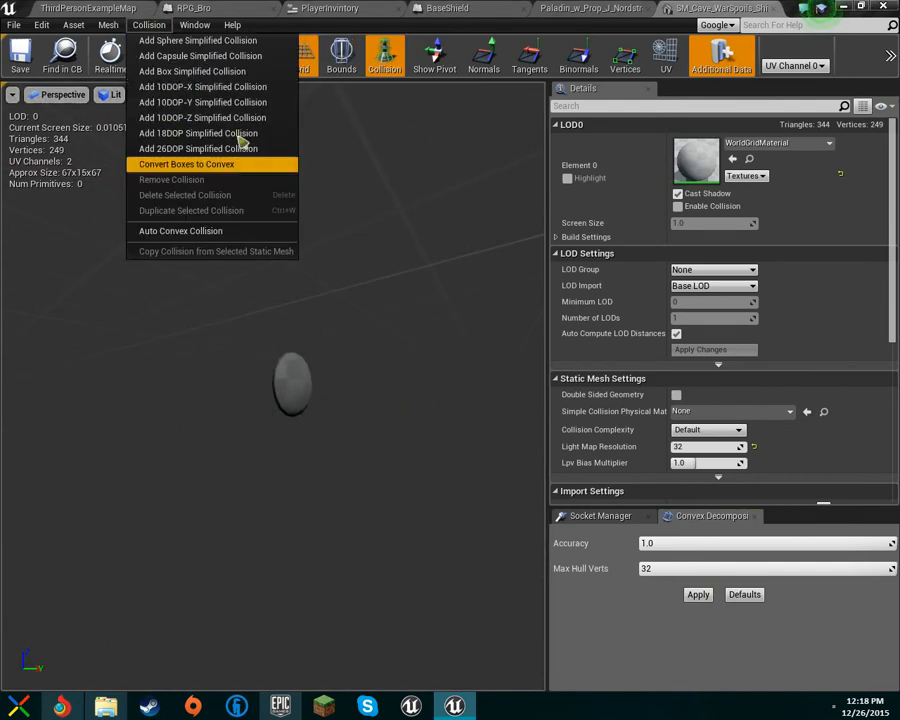
left_click(240, 133)
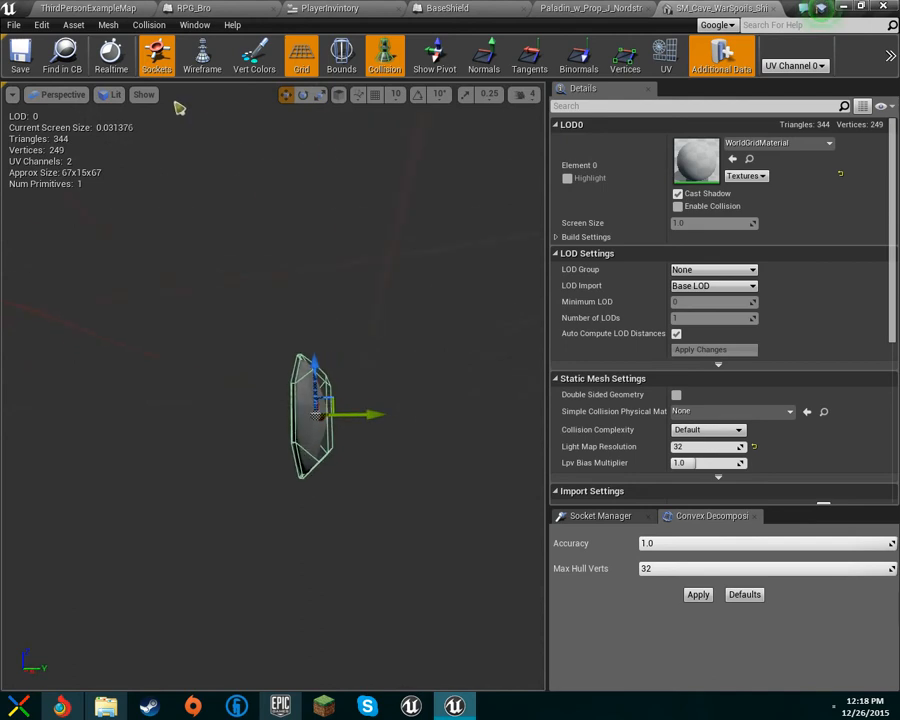
left_click(150, 27)
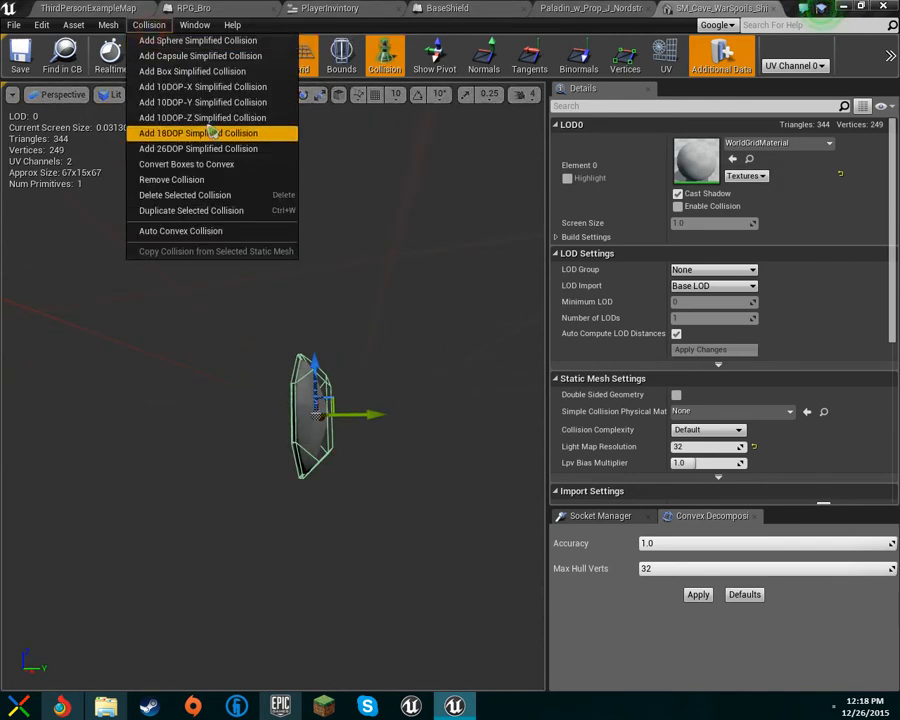
left_click(199, 92)
left_click_drag(319, 181, 322, 220)
left_click(710, 594)
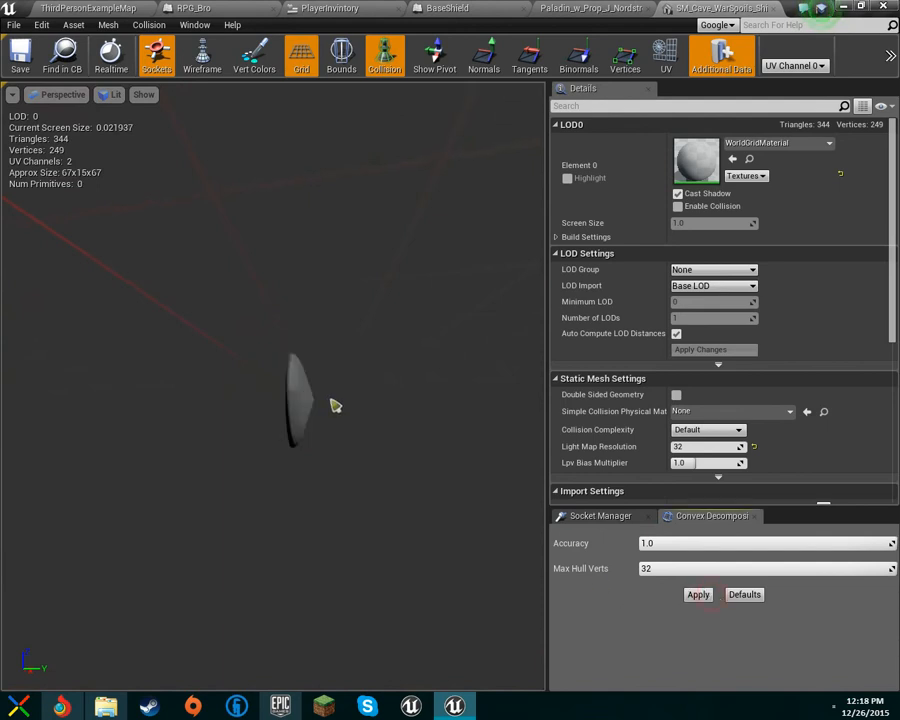
Step: Add a 26DOP simplified collision around the shield mesh at its original position
left_click(147, 25)
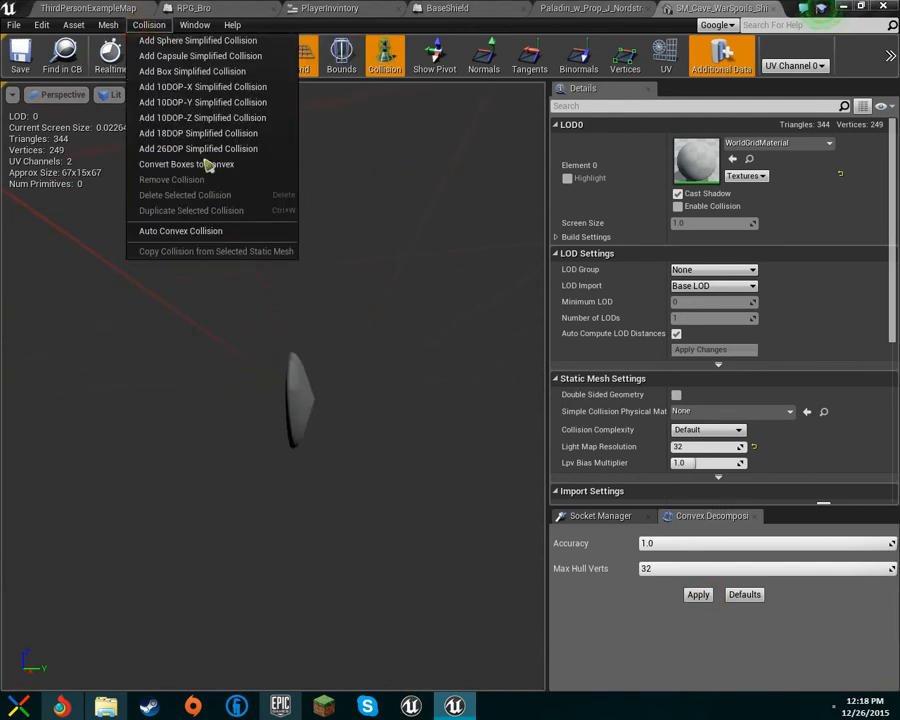
left_click(211, 134)
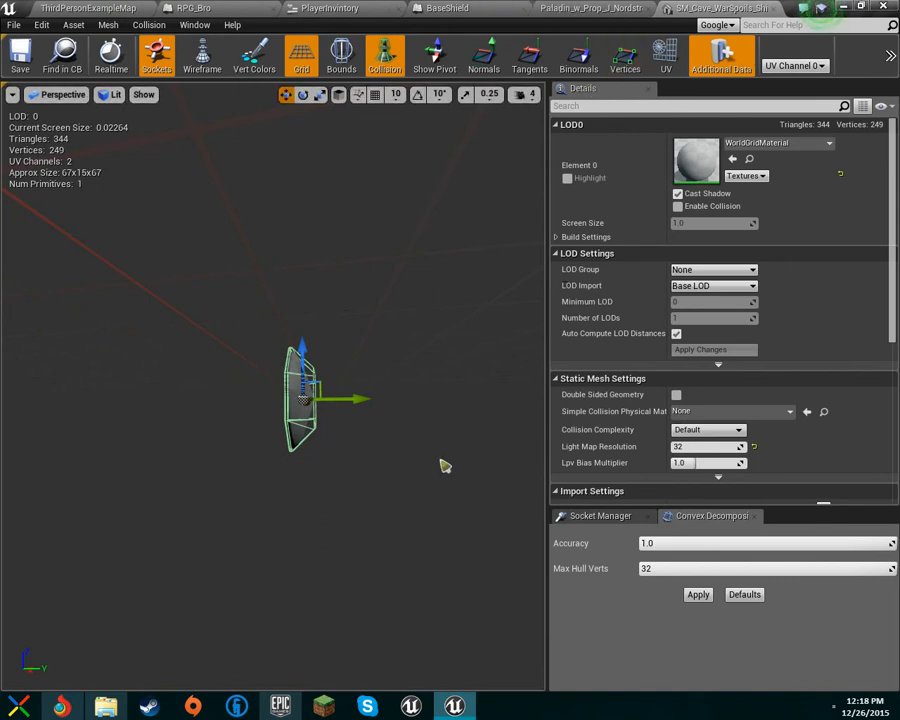
left_click(688, 595)
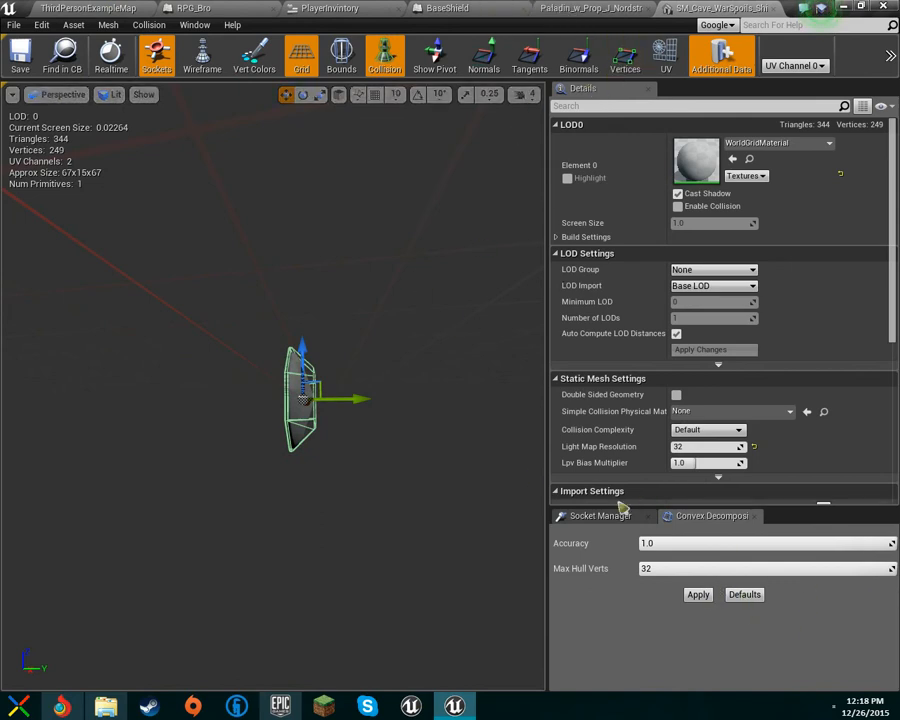
left_click_drag(614, 510, 614, 512)
Step: Check the shield preview on the Paladin skeleton and the textures used by the shield mesh's material
left_click(490, 9)
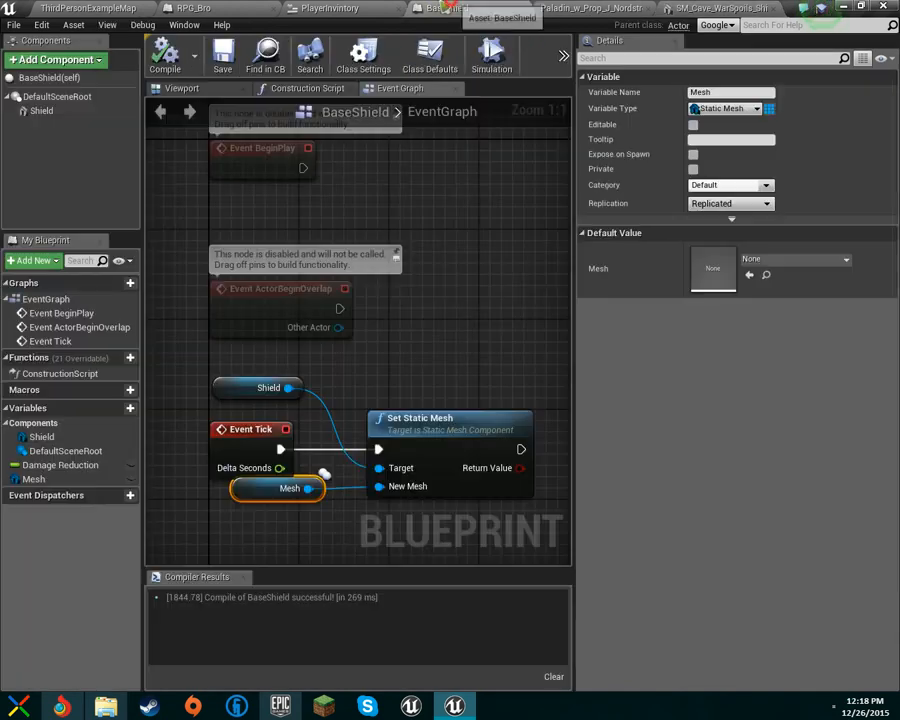
left_click(315, 8)
left_click(600, 8)
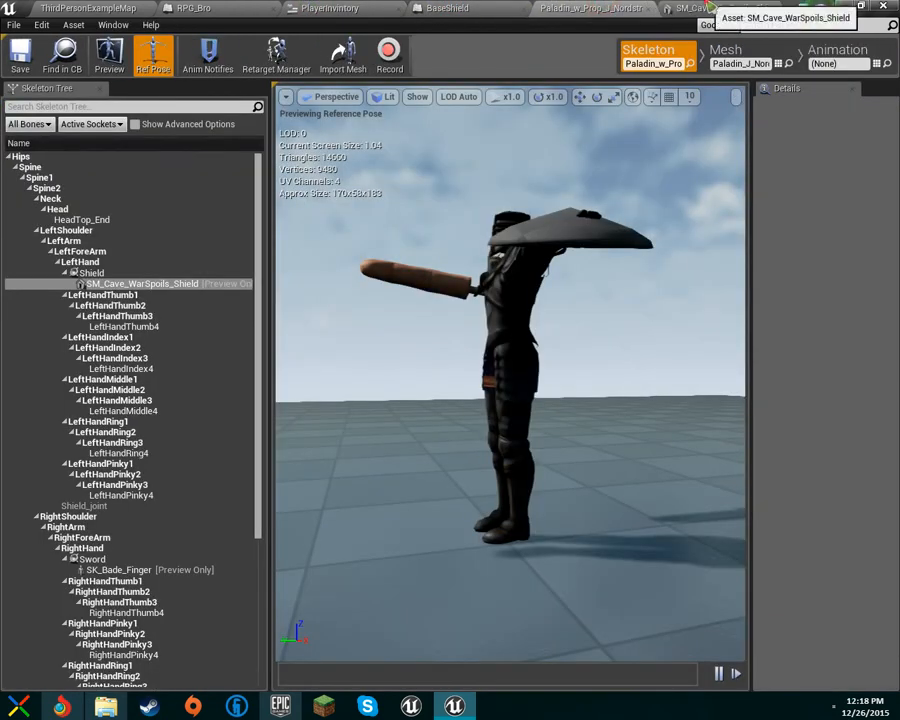
left_click(706, 8)
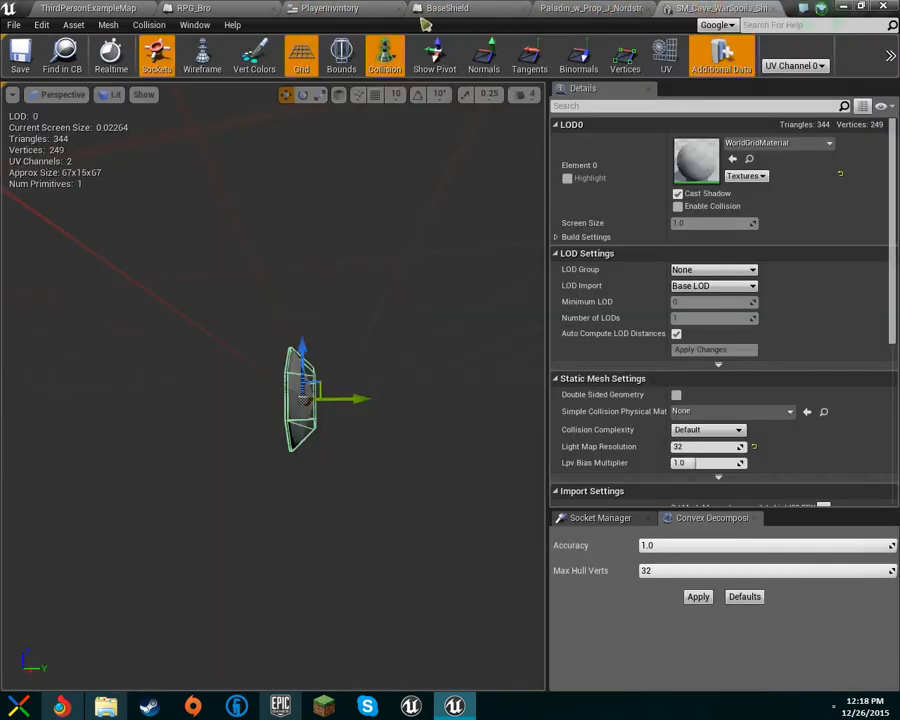
left_click(745, 176)
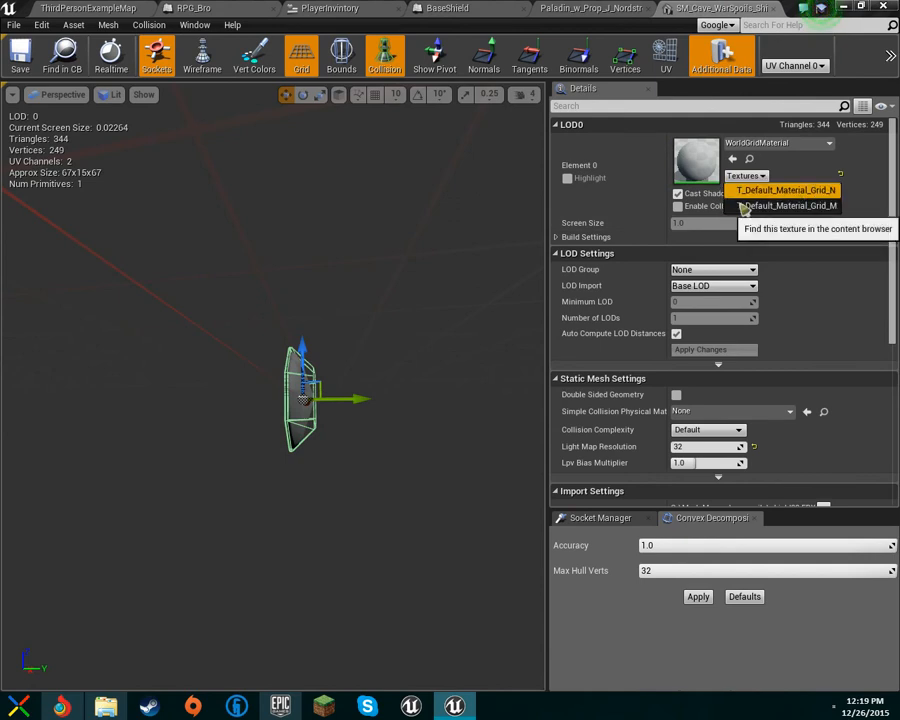
left_click(614, 205)
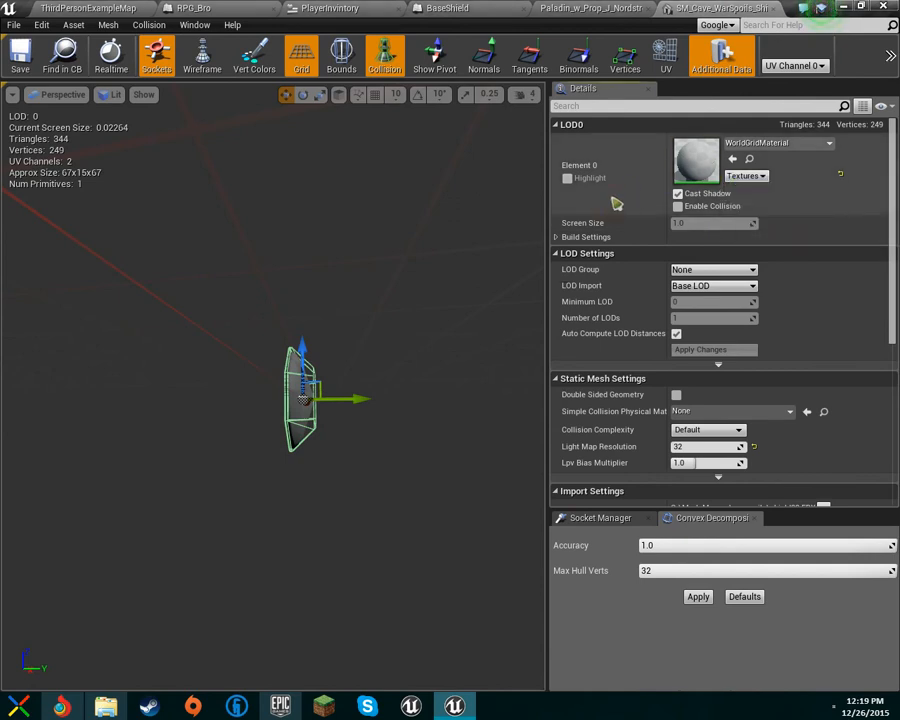
Step: Examine the actions available for the shield and breastplate texture in the WarSpoils textures folder, and return to the BaseShield event graph
left_click(69, 7)
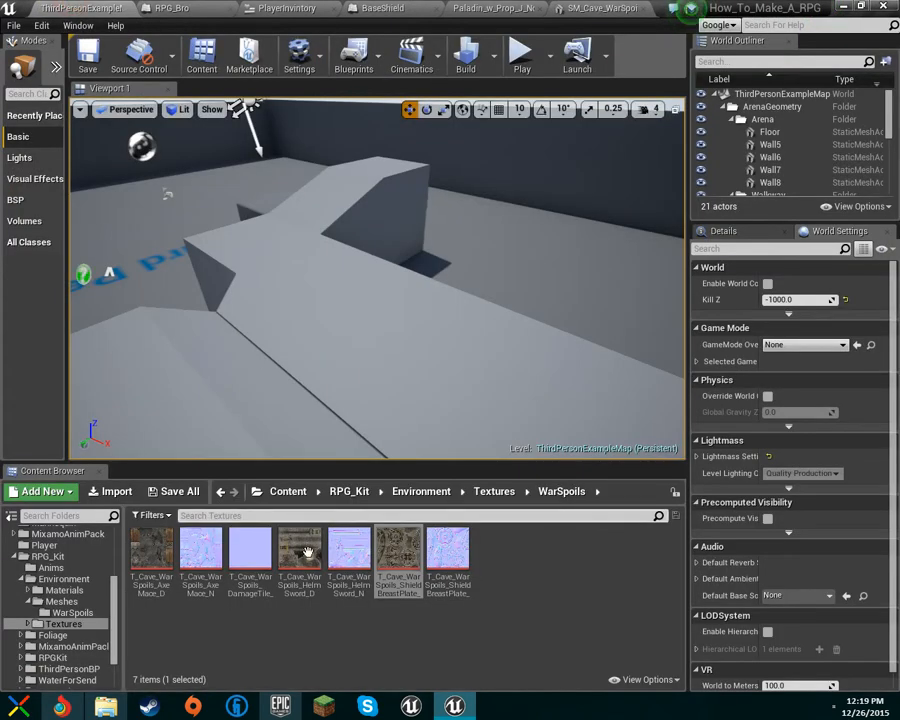
right_click(403, 557)
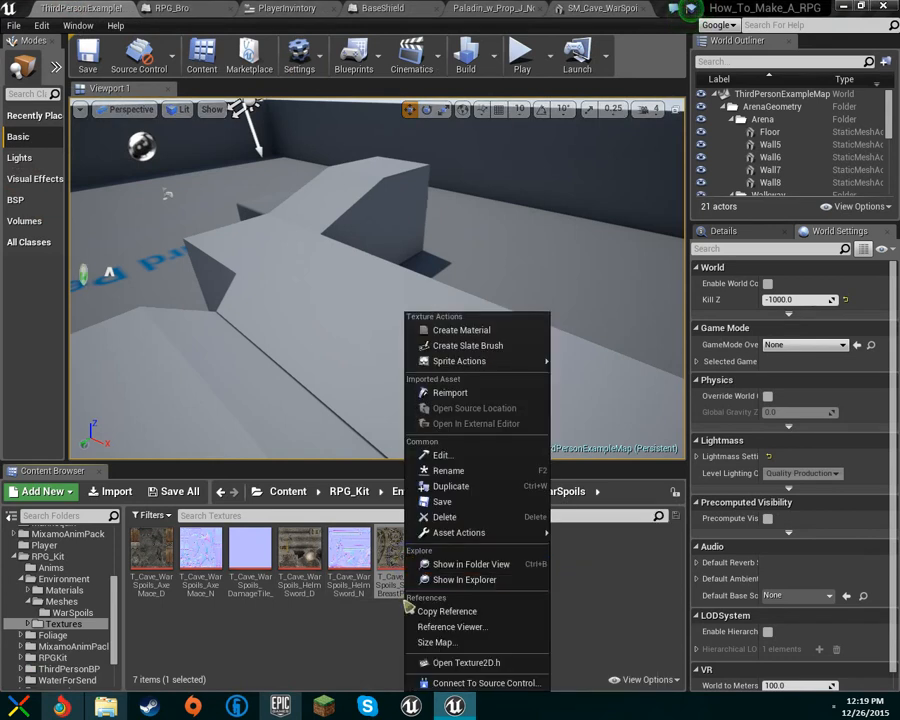
mouse_move(459, 532)
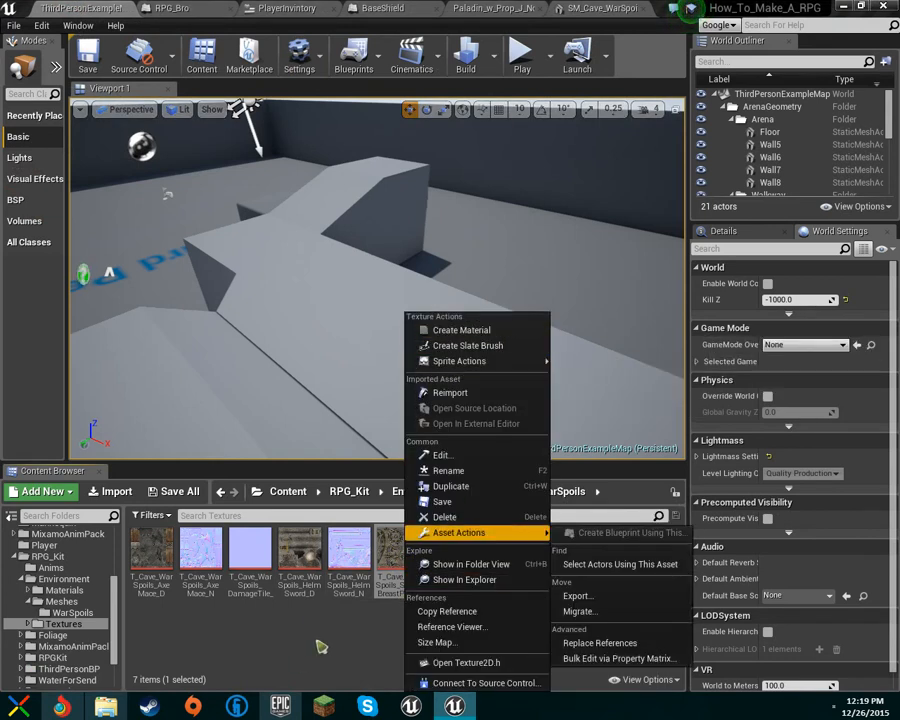
left_click(343, 627)
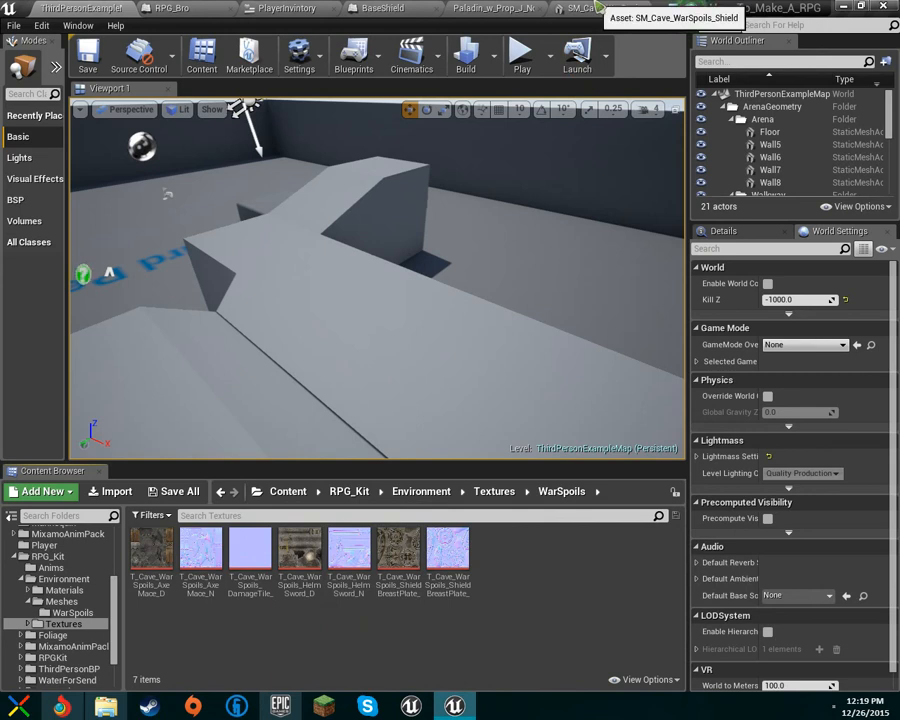
left_click(385, 8)
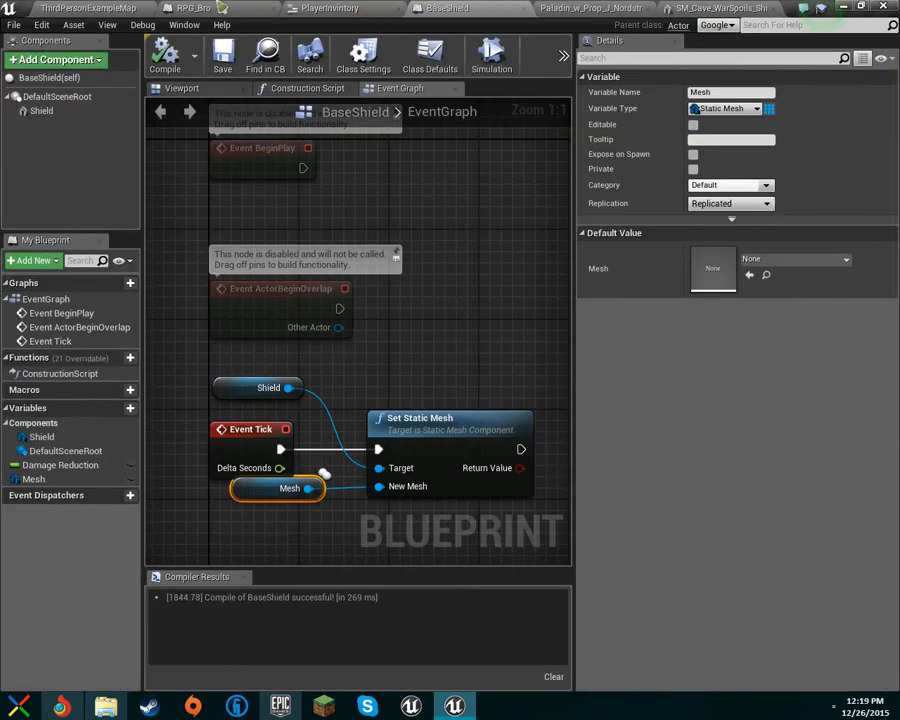
Step: Close the static mesh editor of SM_Cave_WarSpoils_Shield
left_click(193, 8)
left_click(92, 8)
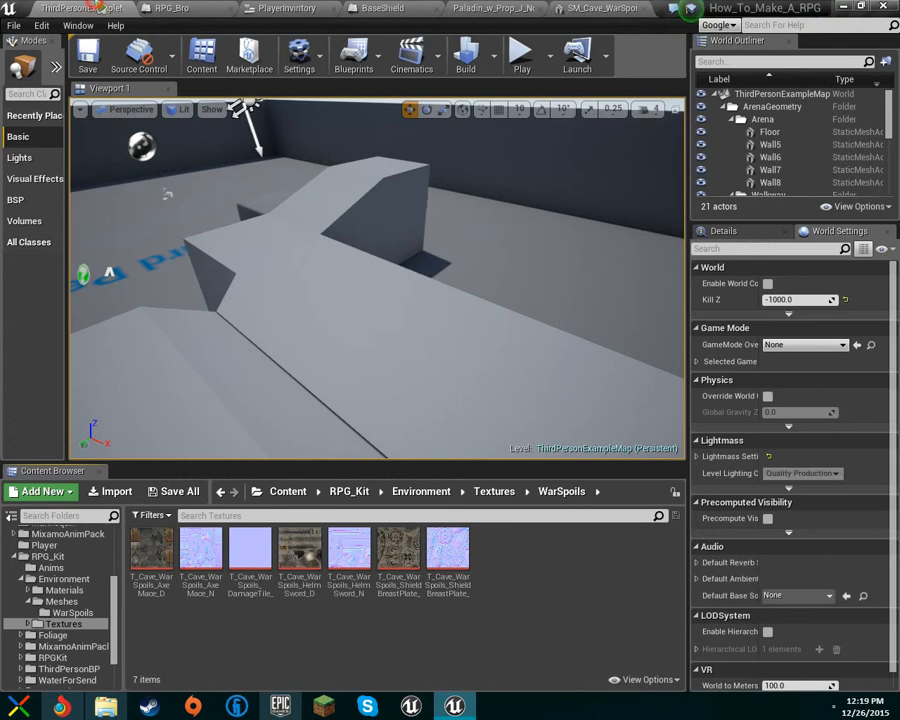
left_click(482, 8)
left_click(443, 8)
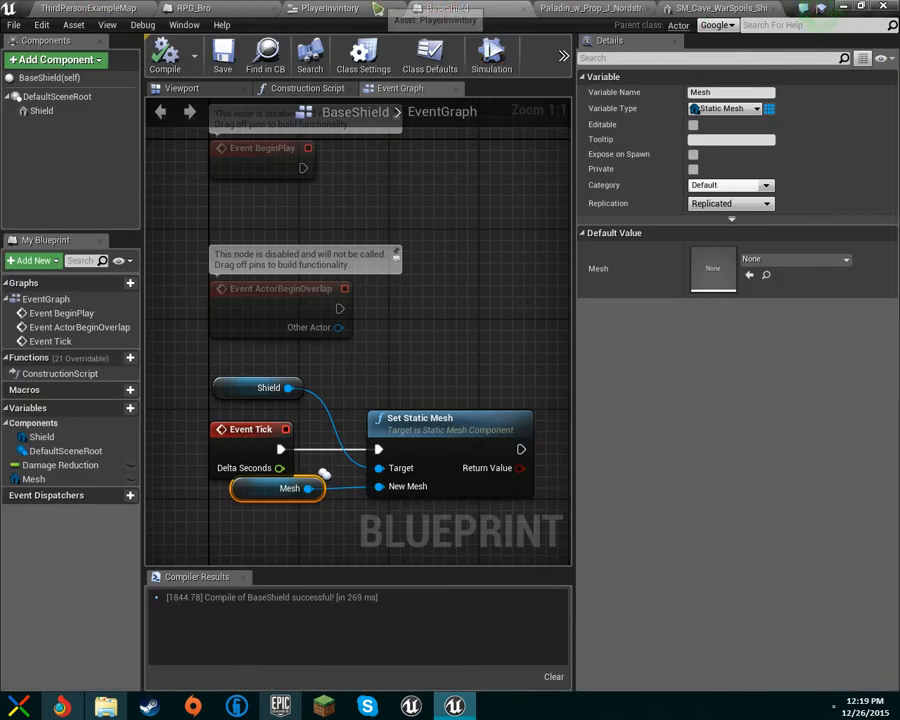
left_click(745, 8)
left_click(776, 8)
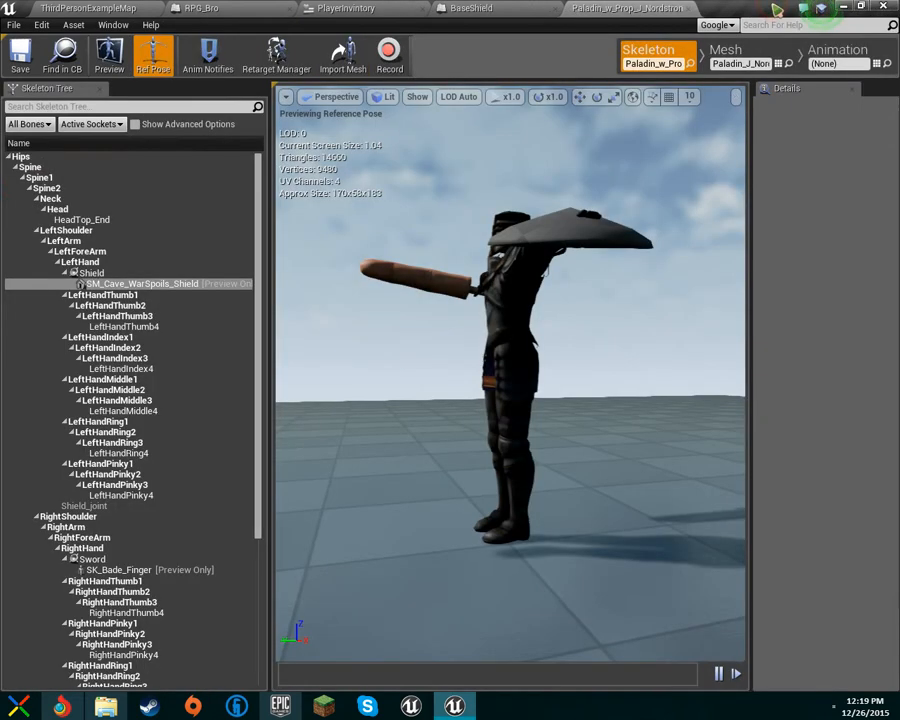
Step: Open the Sheild_Basic blueprint from the Blueprints/Sheilds folder
left_click(125, 8)
scroll(90, 563, "up", 3)
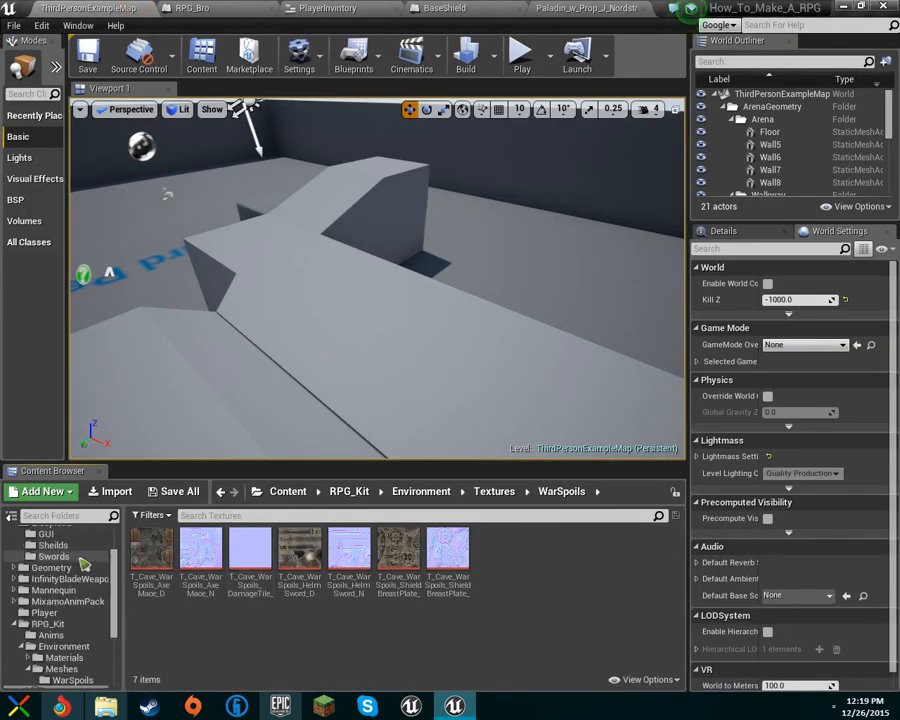
left_click(70, 557)
scroll(72, 640, "up", 2)
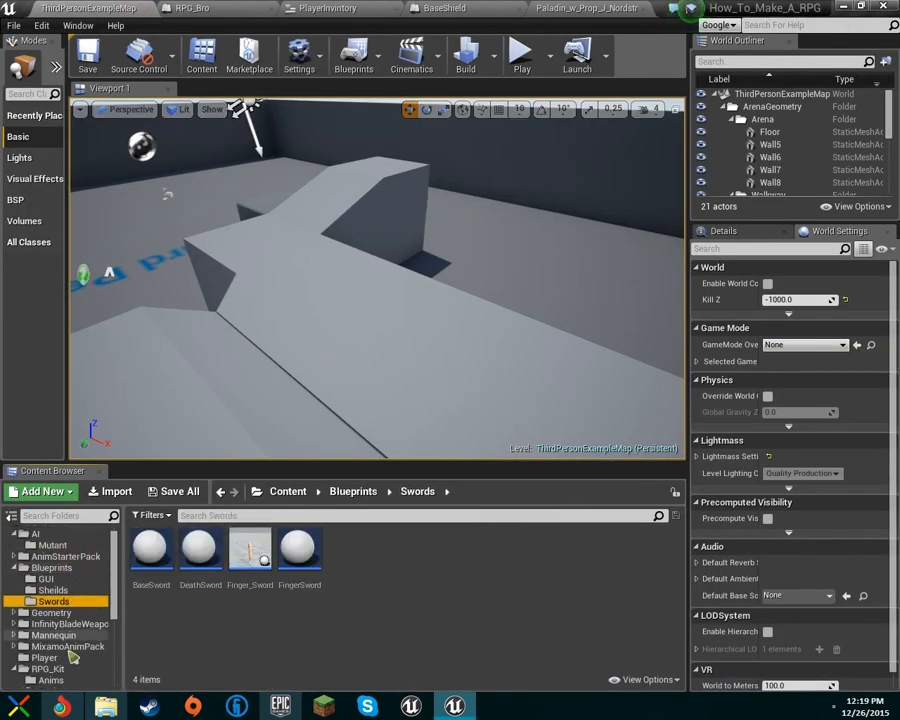
left_click(55, 590)
double_click(198, 548)
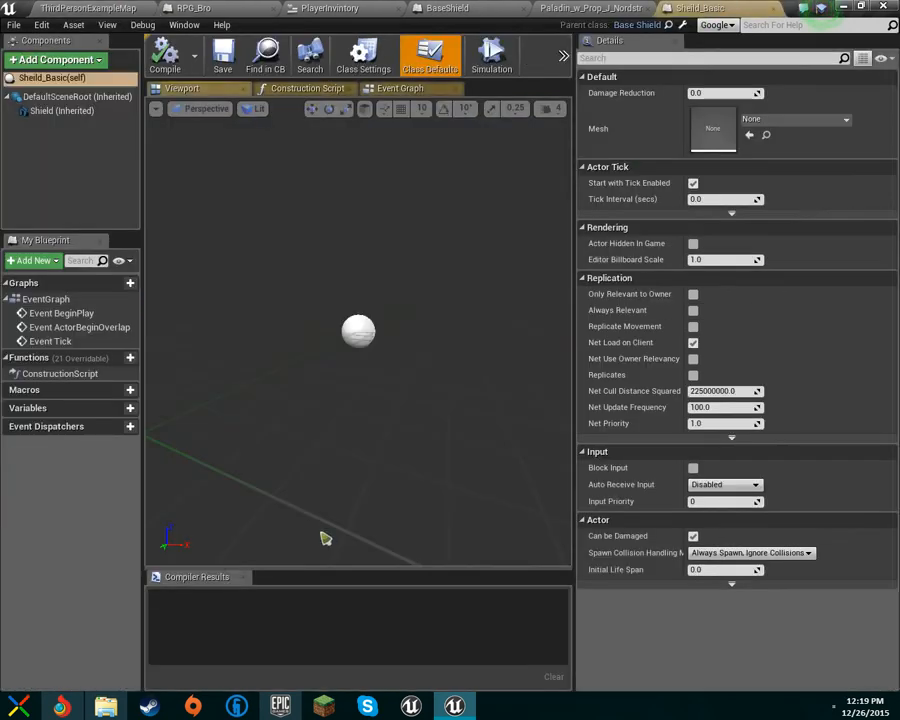
Step: Set Sheild_Basic's default Mesh to SM_Cave_WarSpoils_Shield and compile the blueprint
left_click(805, 120)
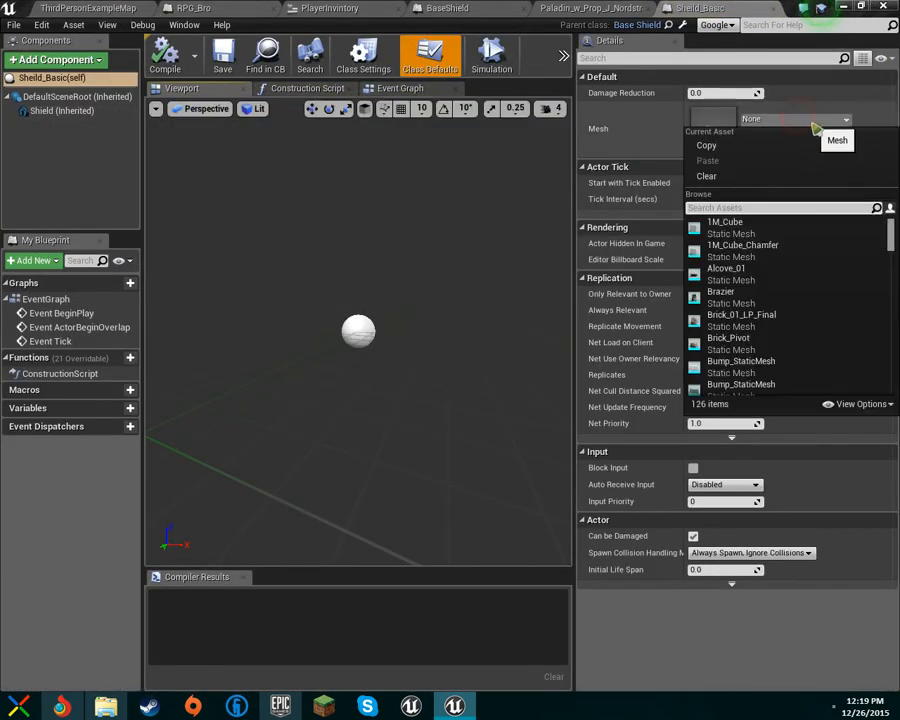
type("s")
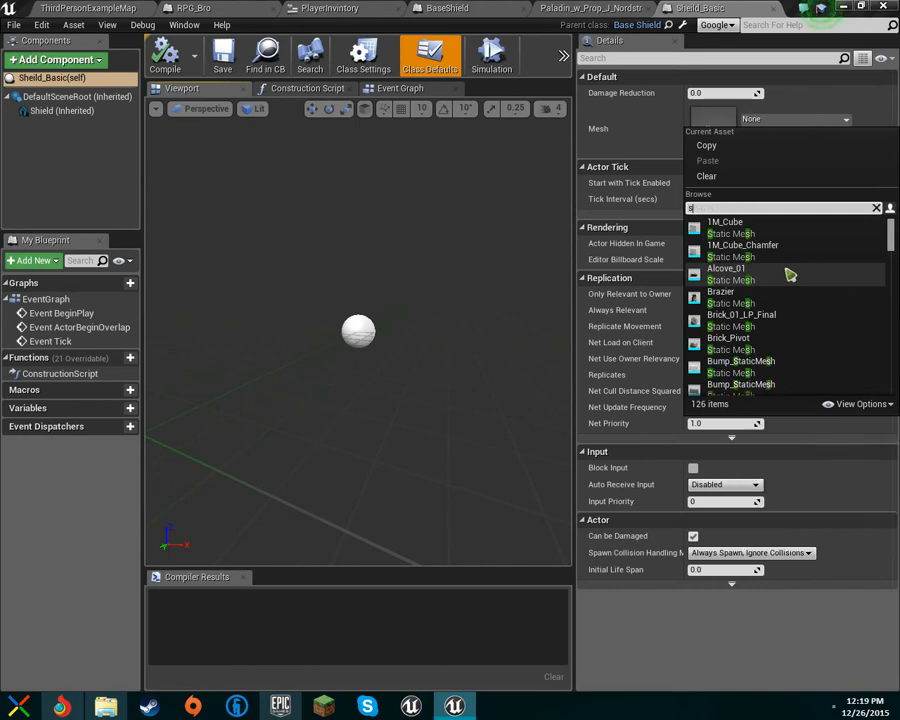
type("hield")
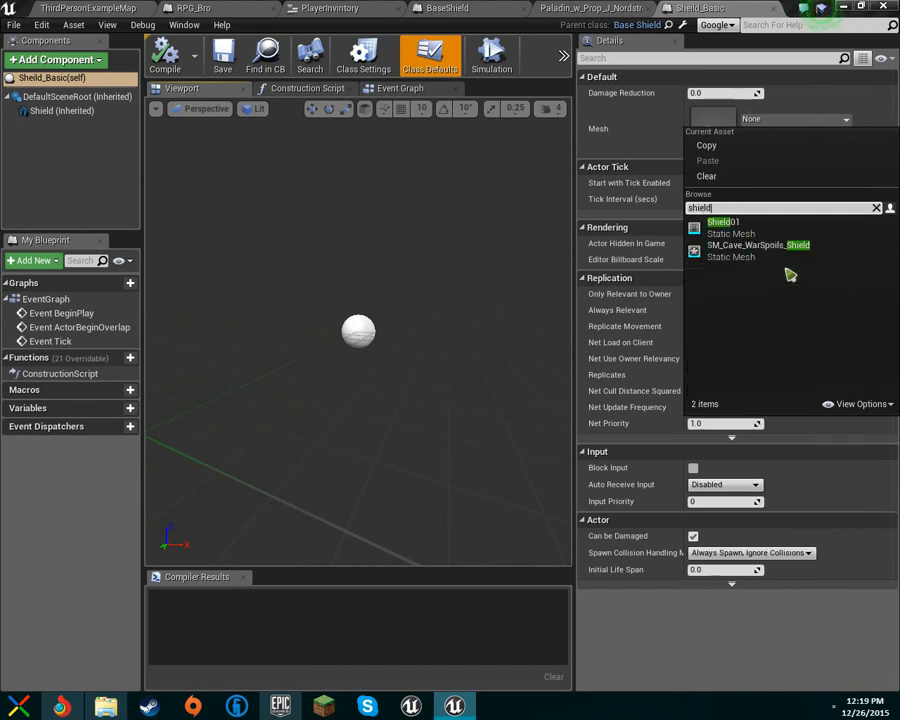
left_click(845, 250)
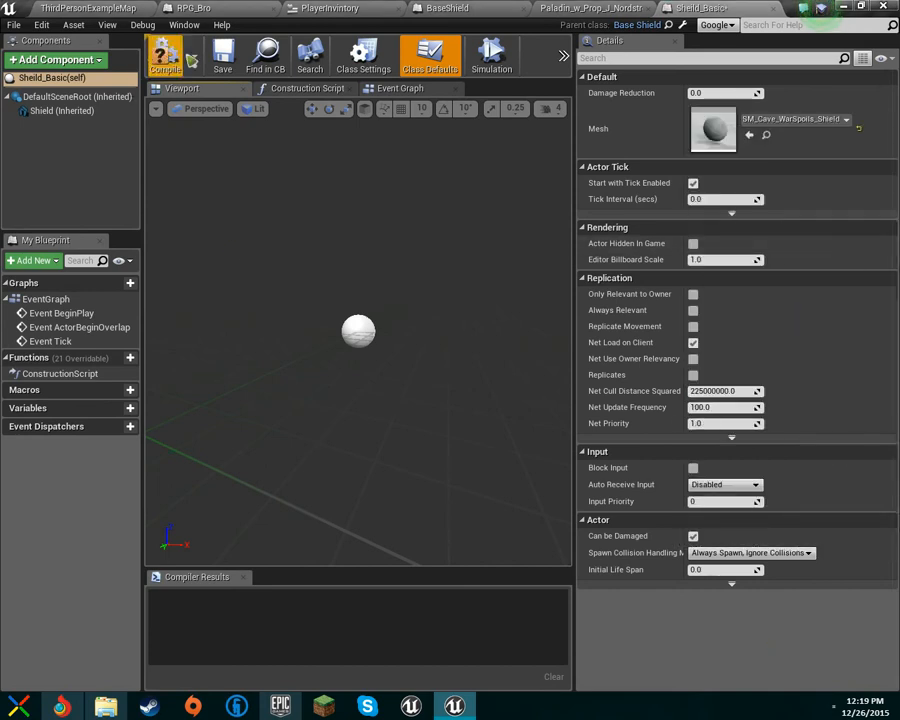
left_click(165, 55)
Step: Play the level briefly to check whether the character carries the shield
left_click(88, 7)
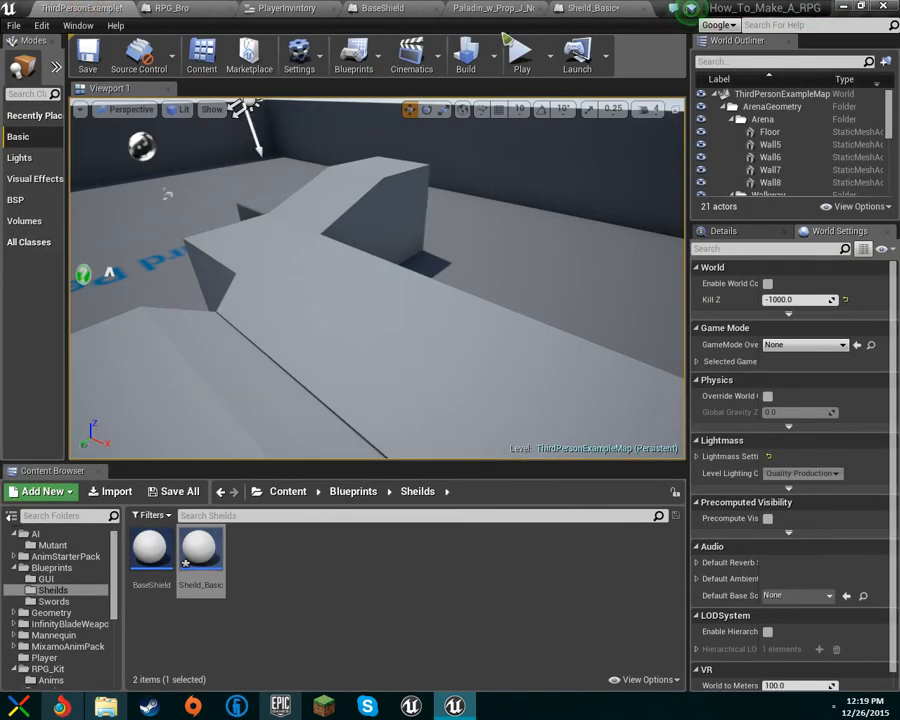
left_click(521, 55)
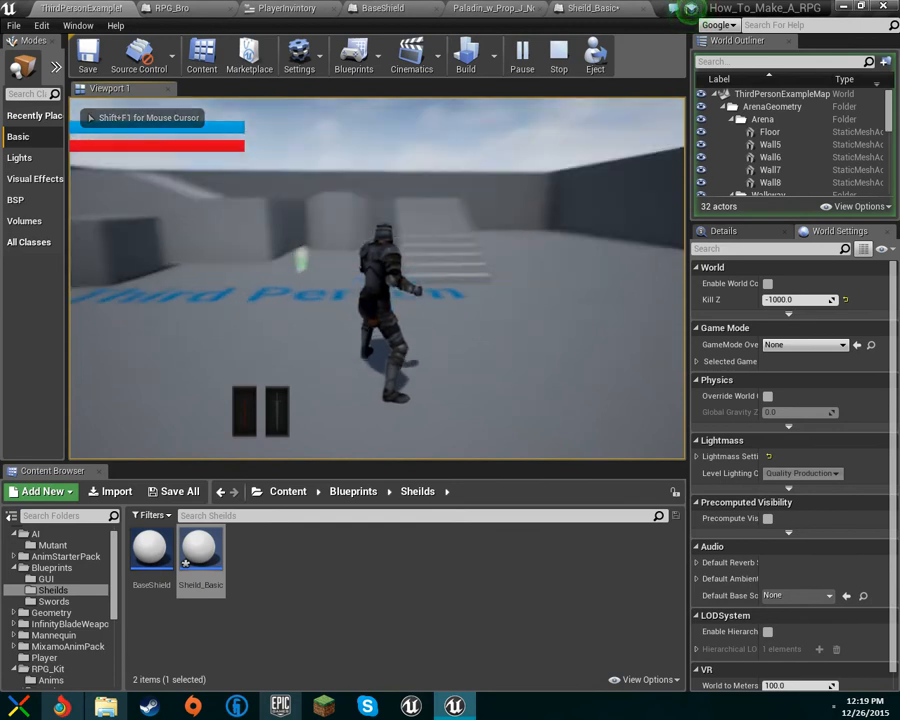
key("Escape")
Step: In RPG_Bro's event graph, call Shield 1Attach from Event BeginPlay and compile the blueprint
left_click(480, 8)
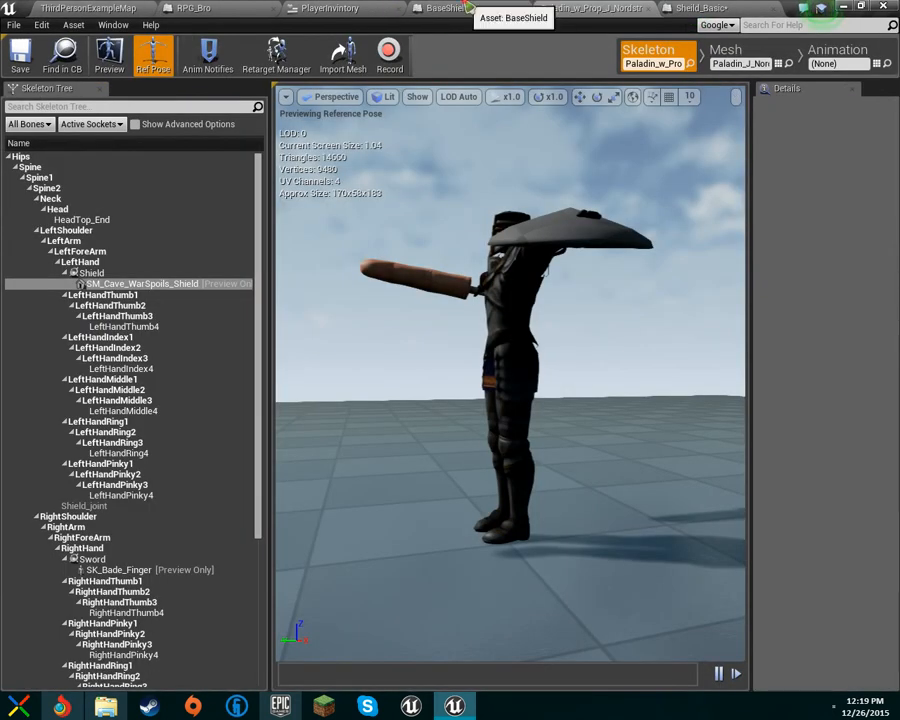
left_click(466, 8)
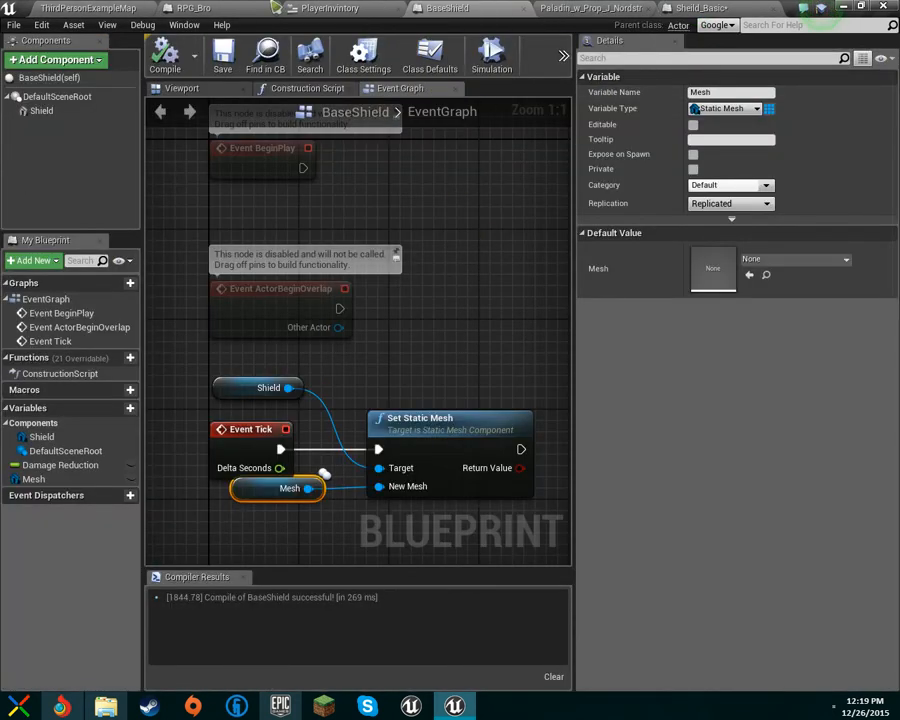
left_click(250, 7)
scroll(359, 193, "down", 2)
right_click_drag(500, 238, 379, 254)
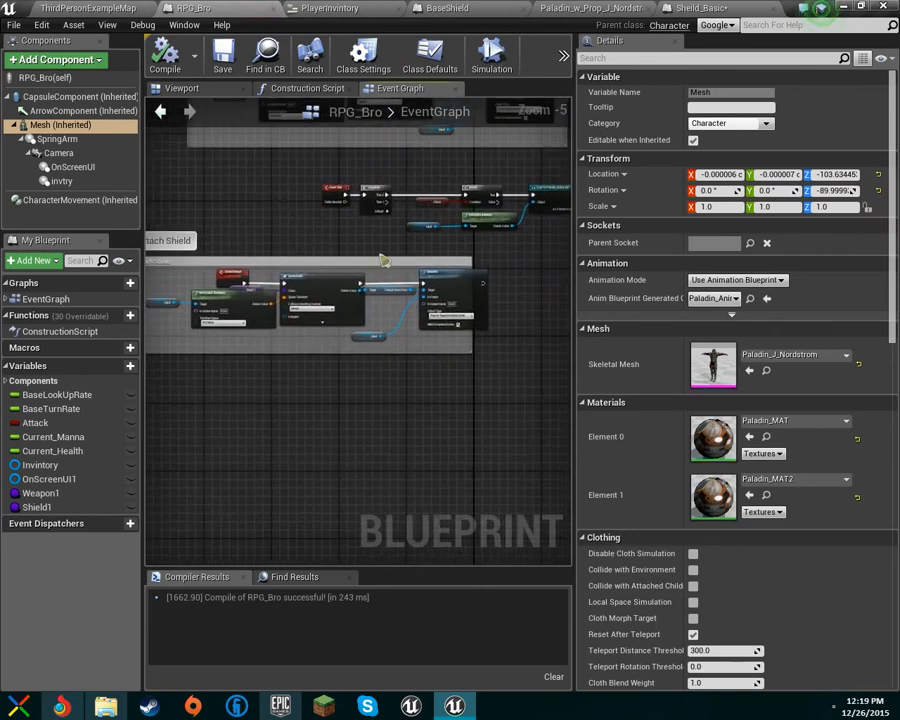
right_click_drag(307, 215, 323, 276)
scroll(337, 361, "up", 2)
scroll(379, 272, "down", 3)
scroll(373, 359, "up", 2)
scroll(325, 281, "up", 4)
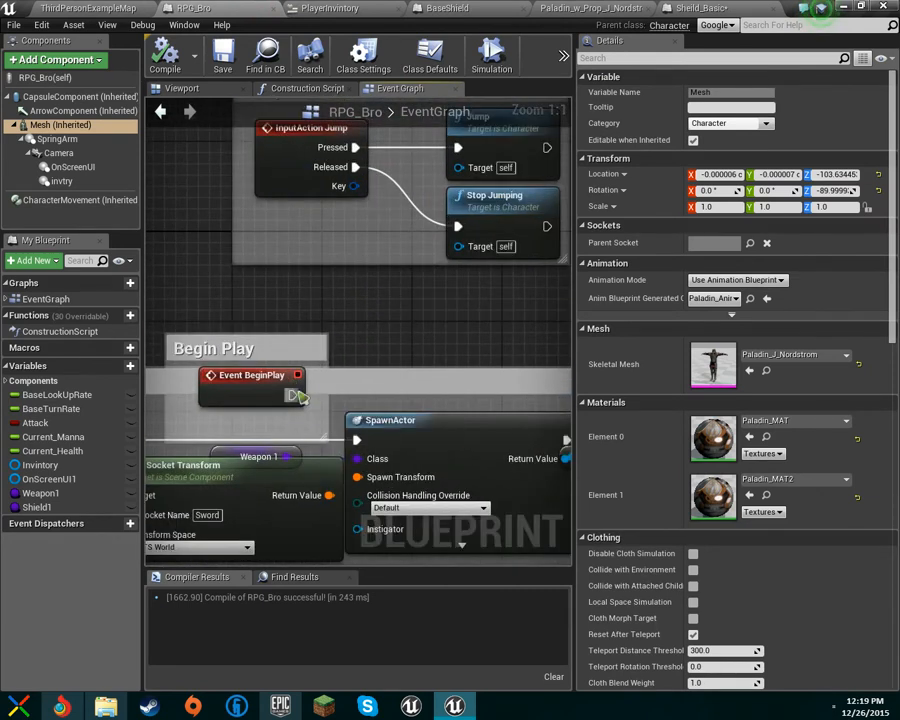
left_click_drag(297, 396, 372, 395)
type("se")
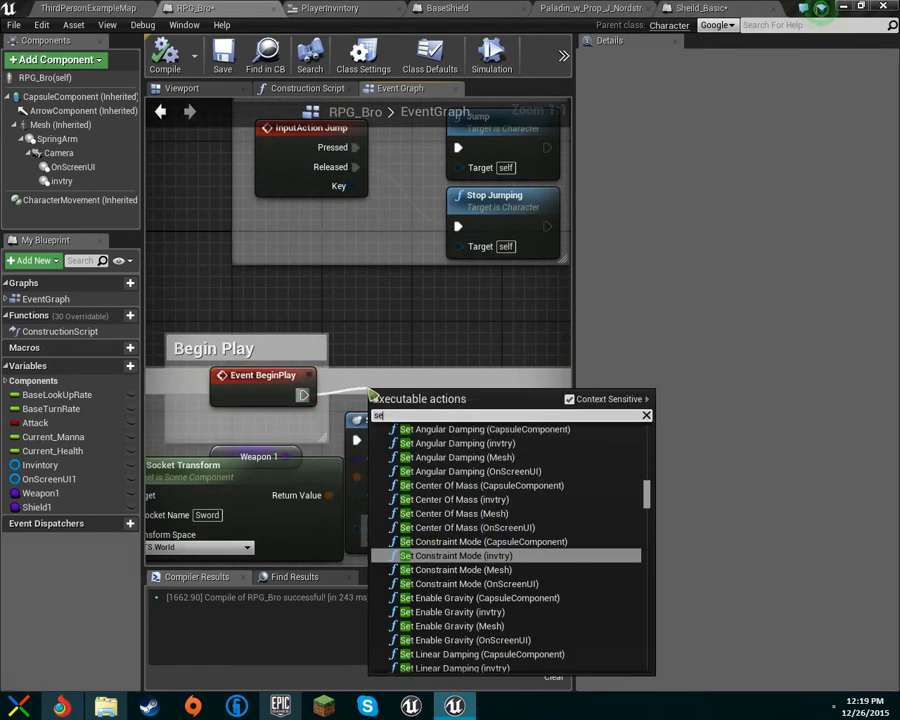
key("BackSpace")
type("hie")
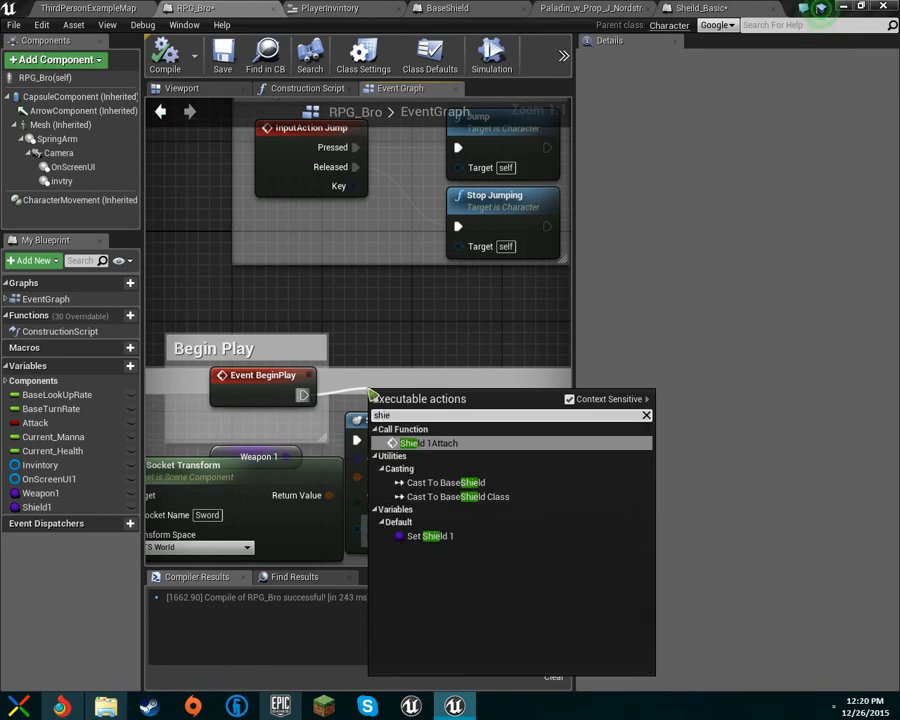
key("Return")
left_click_drag(419, 398, 412, 373)
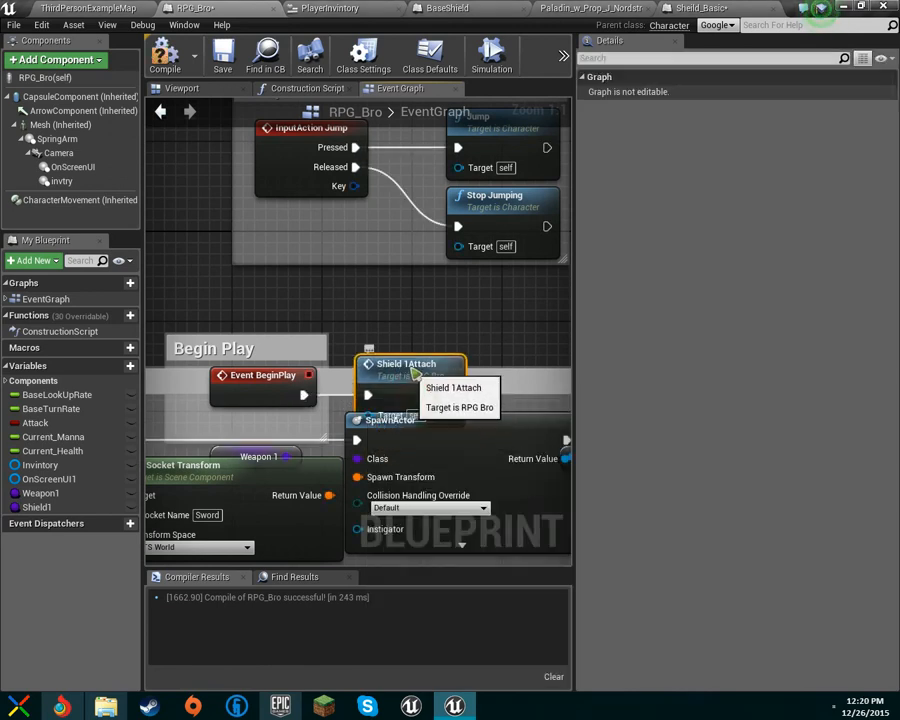
left_click(165, 50)
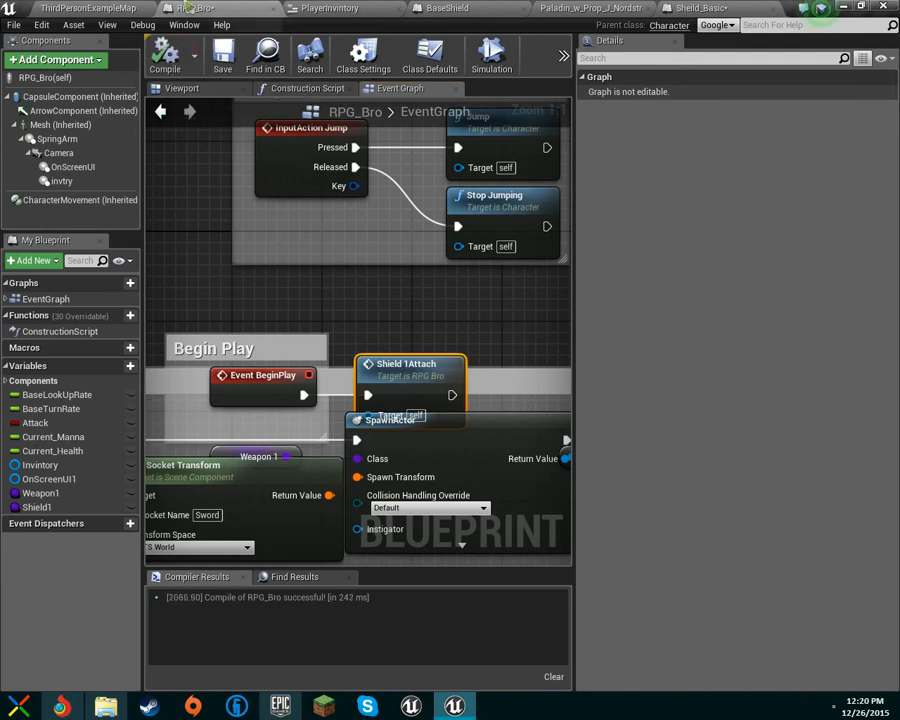
Step: Play-test the level with the BeginPlay shield call, equipping the first item in the Bag and checking the character's hands for the shield
left_click(90, 8)
left_click(526, 50)
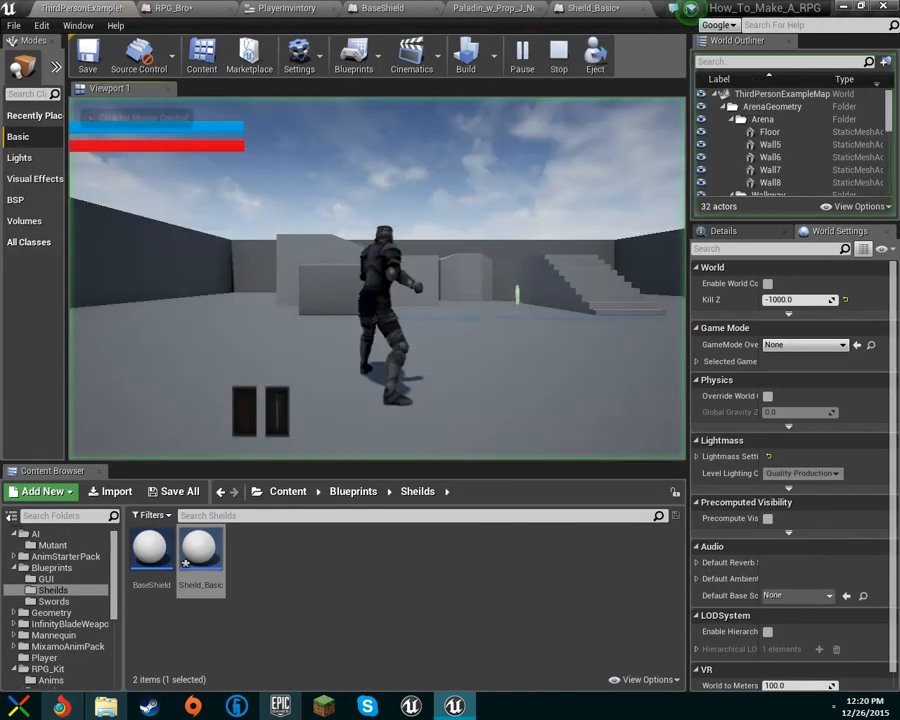
key("w")
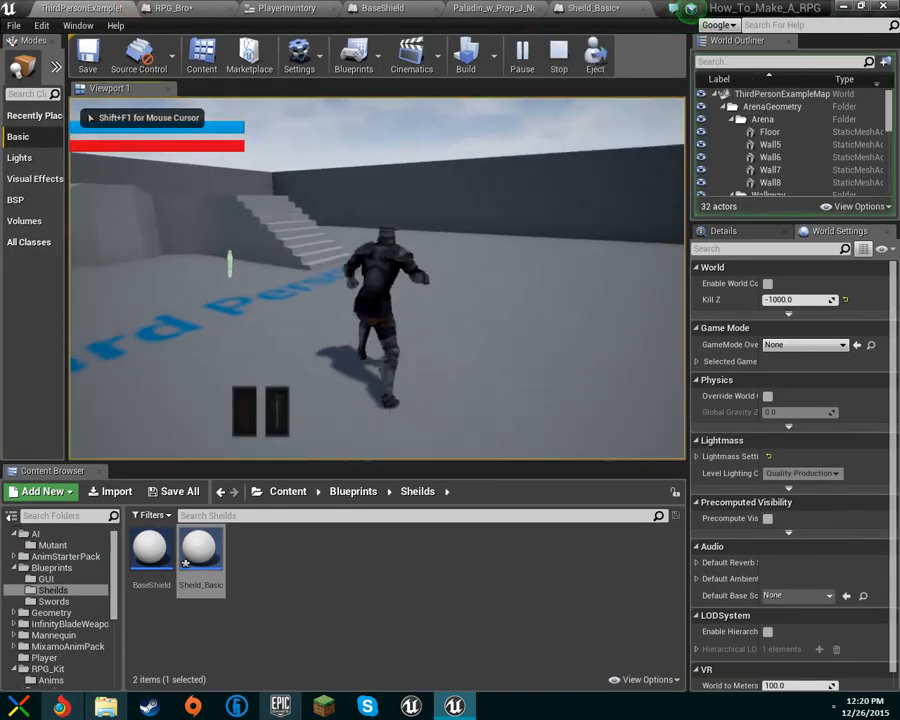
key("w")
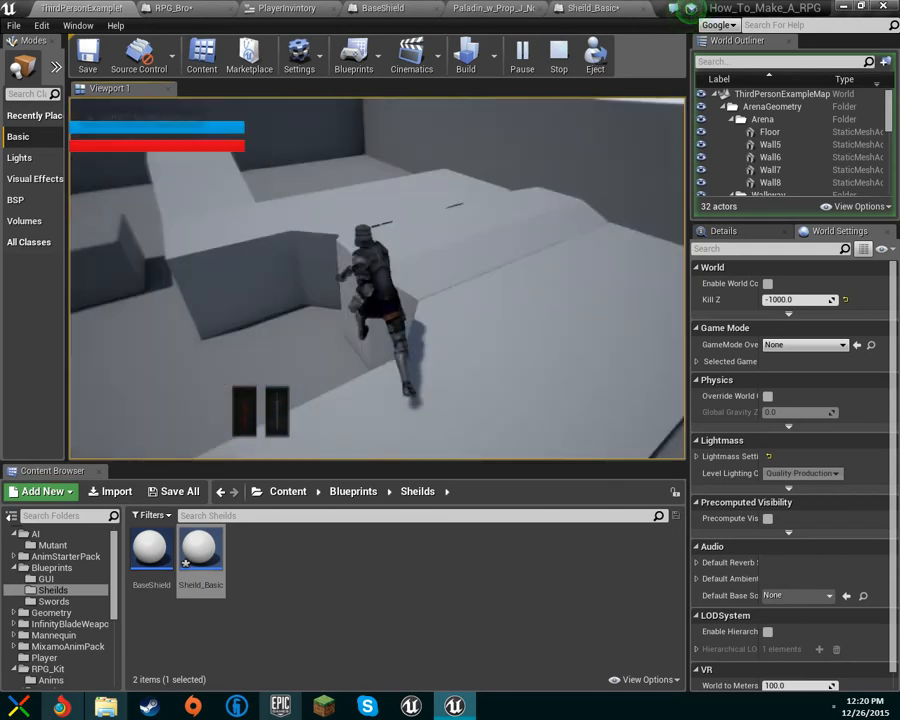
key("i")
left_click(240, 200)
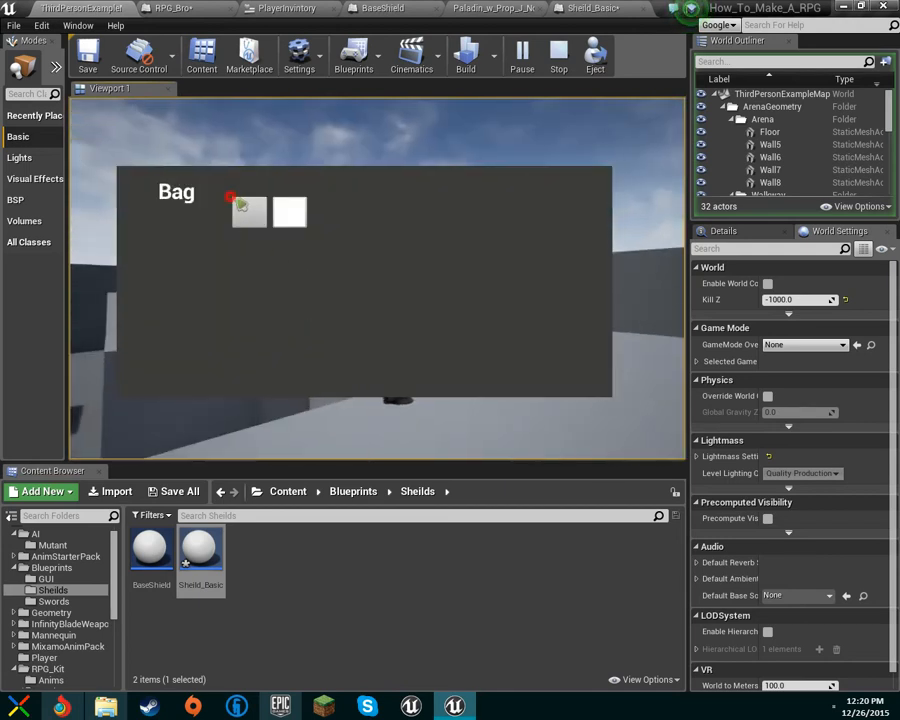
key("i")
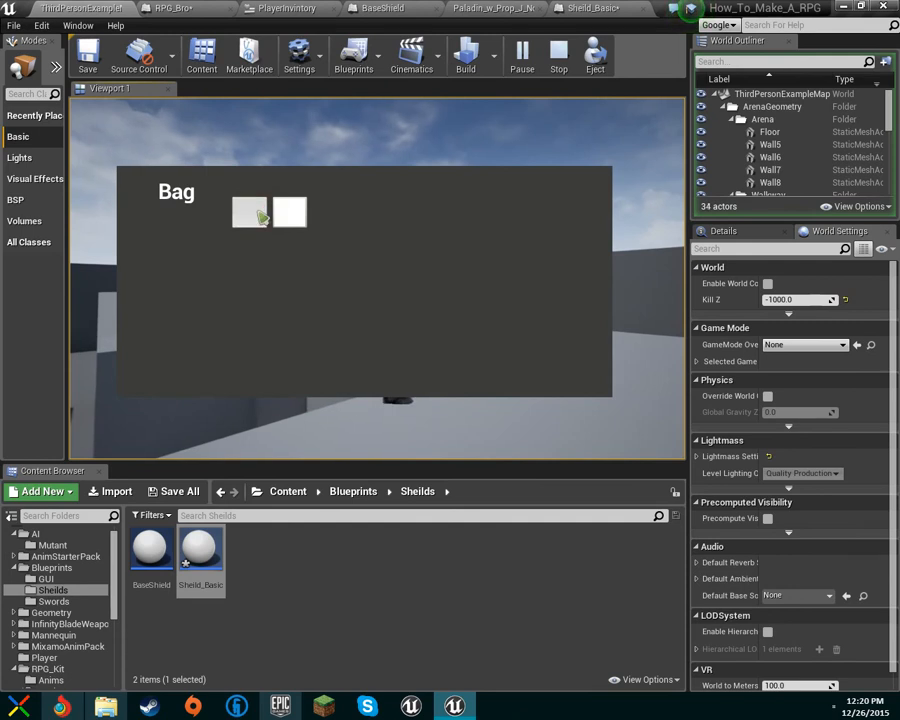
left_click(262, 217)
key("w")
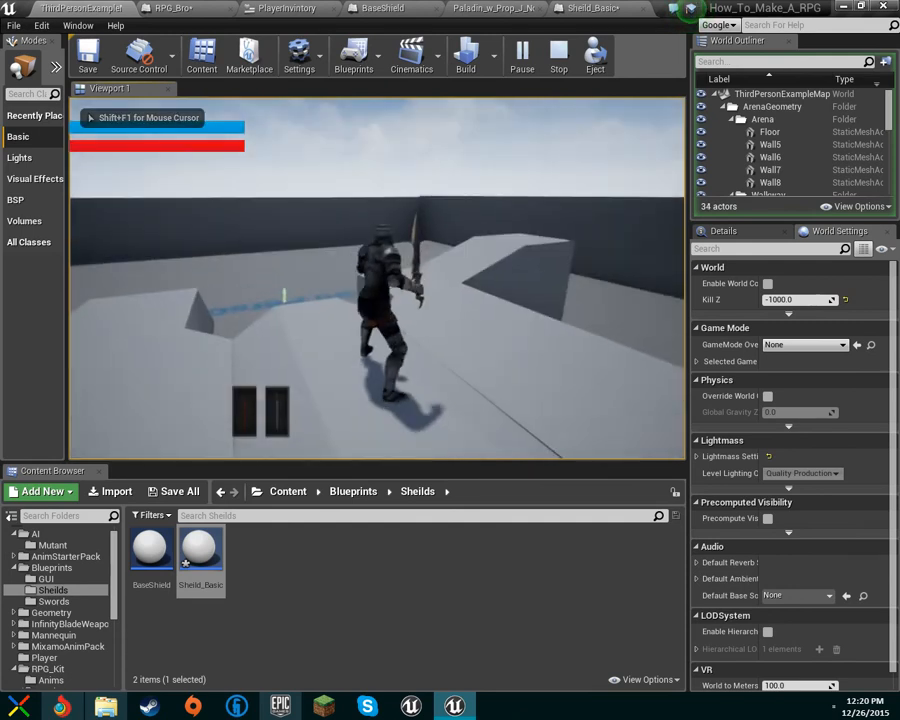
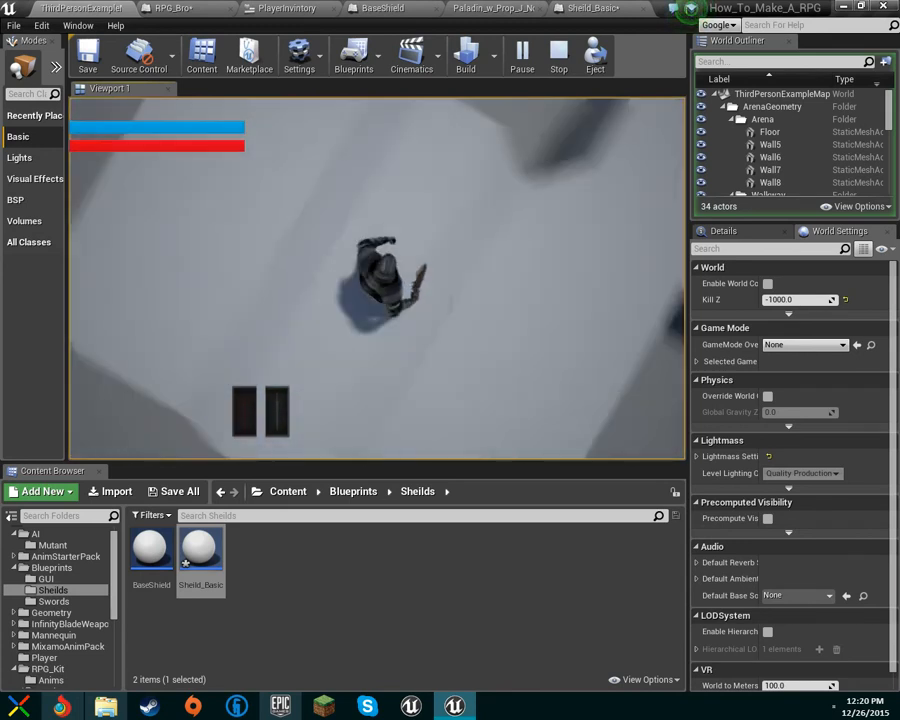
key("Escape")
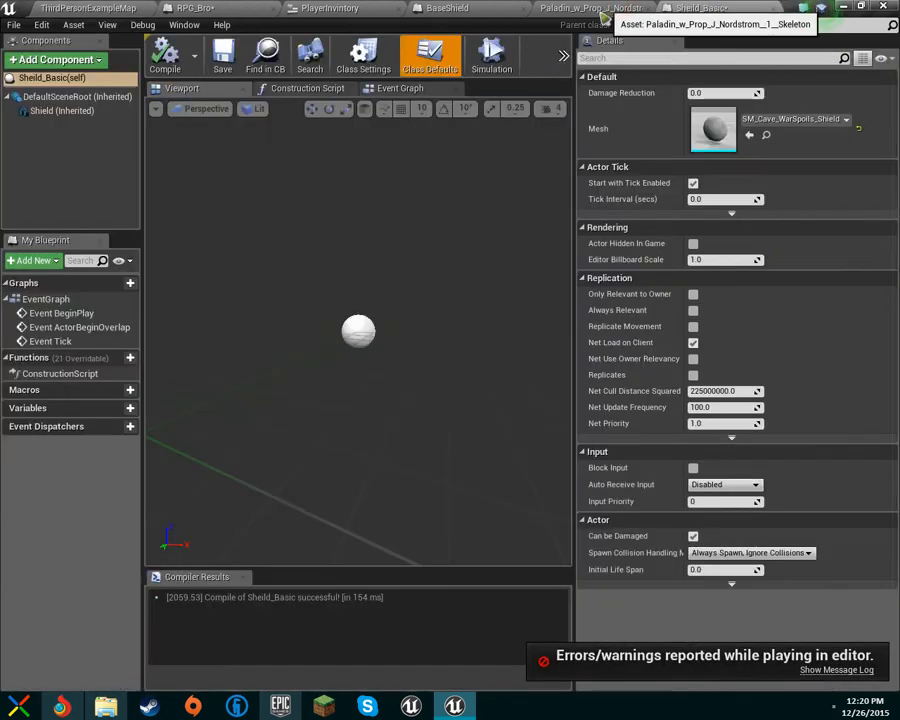
Step: Review the Paladin skeleton's shield preview, the BaseShield blueprint and the weapon-equip logic in the PlayerInvintory graph
left_click(605, 8)
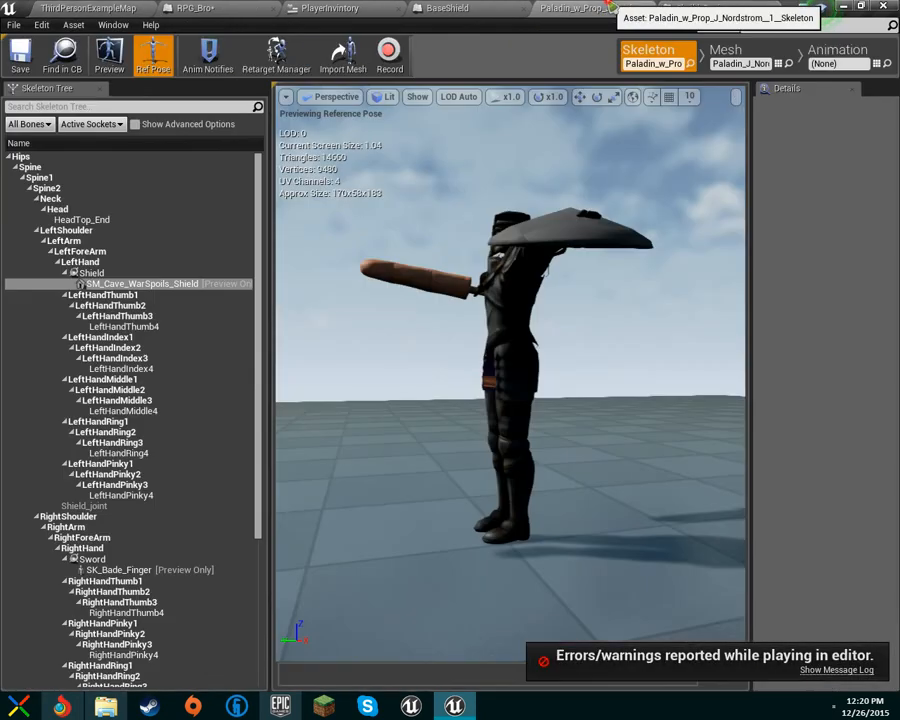
left_click(485, 8)
left_click(350, 8)
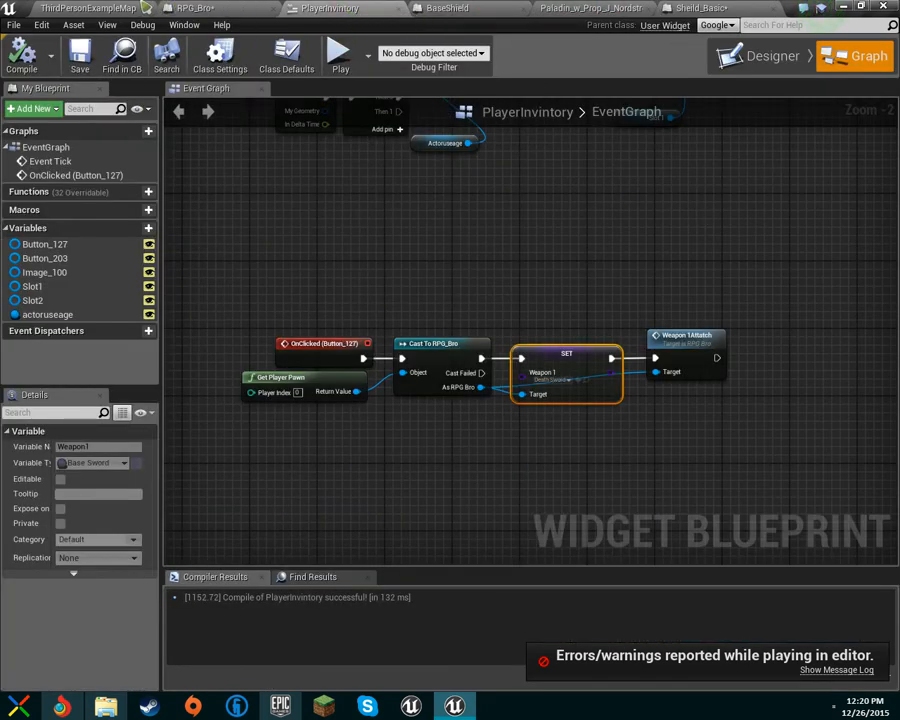
Step: Play-test the level again, equipping the first Bag item and running up the ramp to check the character's sword and shield
left_click(86, 8)
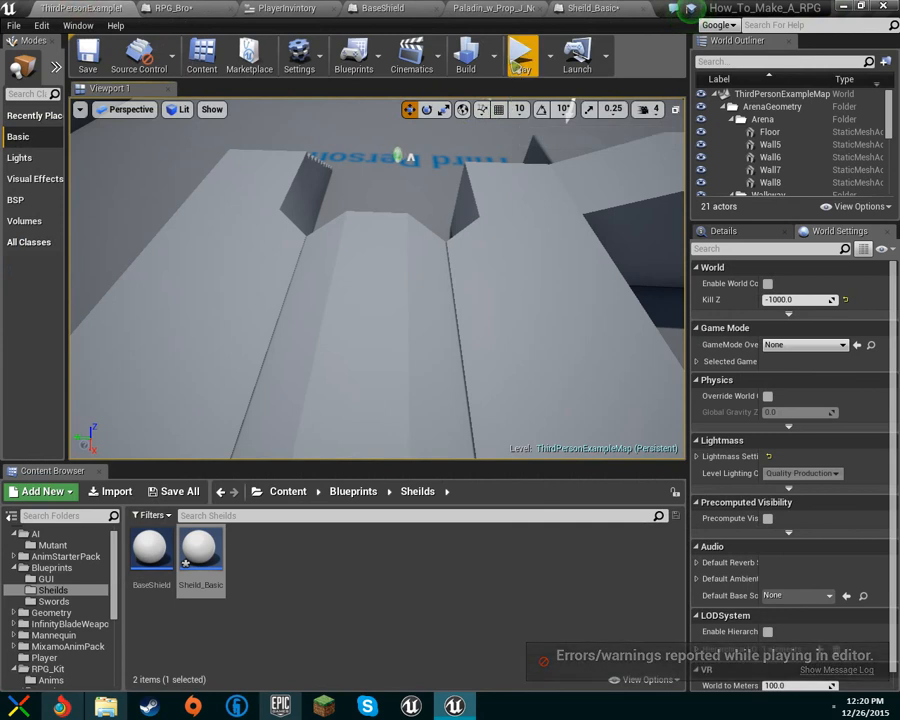
left_click(522, 55)
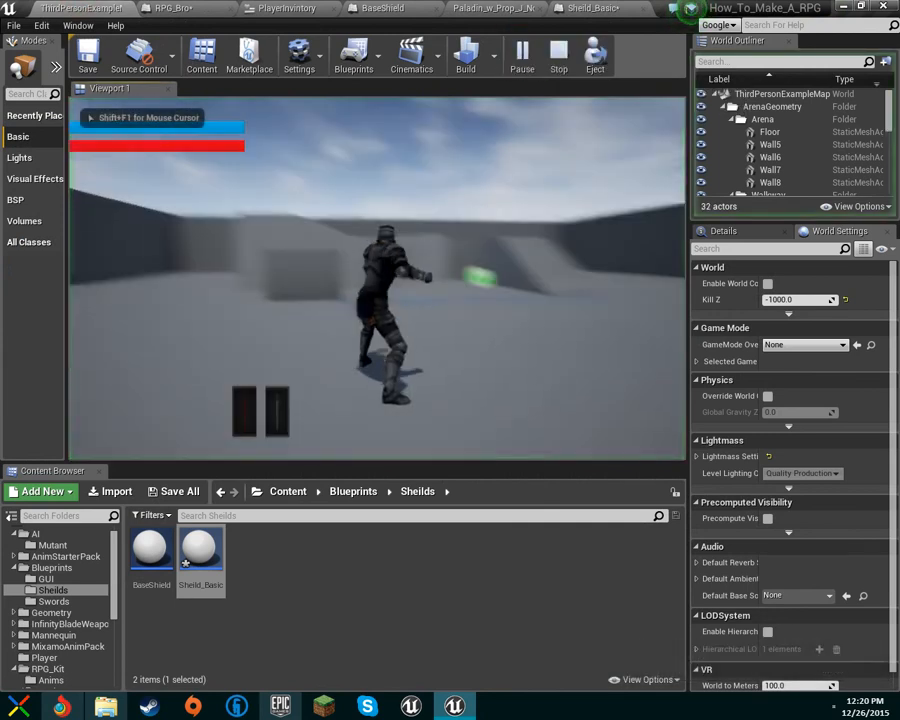
key("w")
key("i")
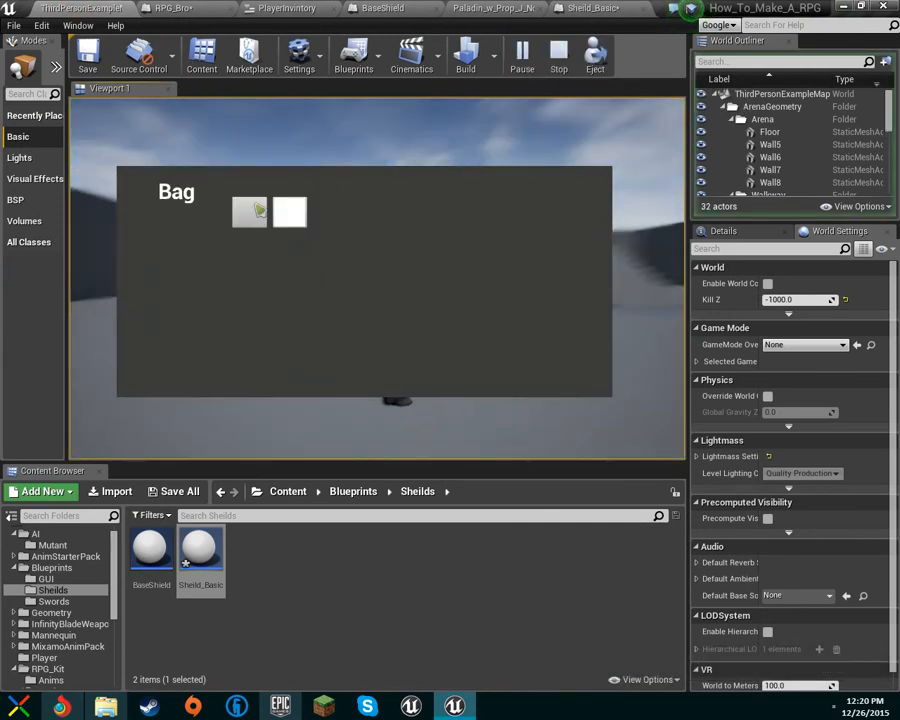
left_click(248, 209)
key("i")
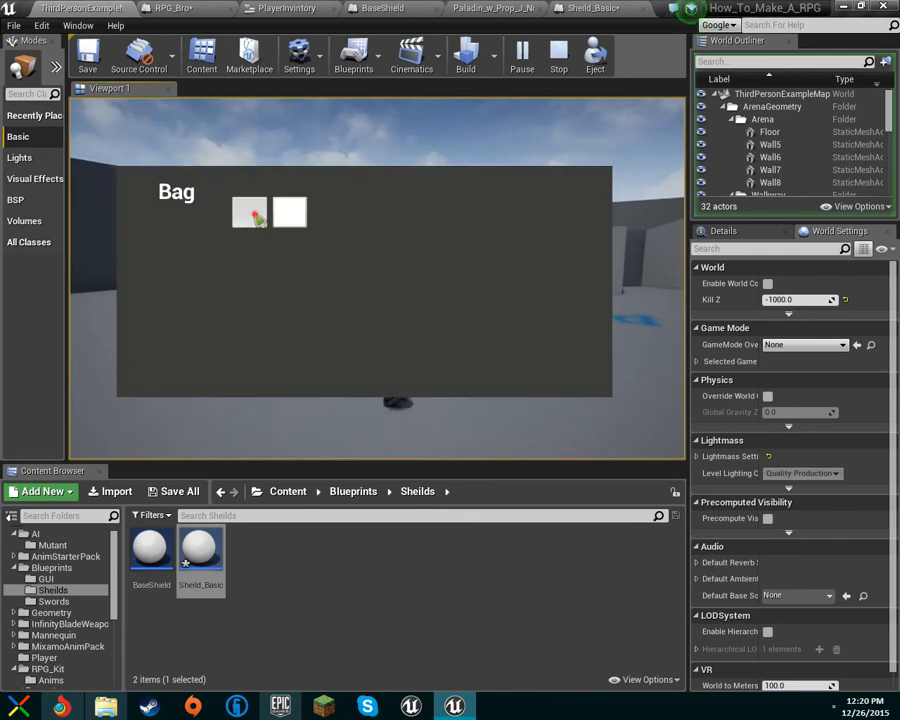
left_click(255, 214)
key("i")
left_click(257, 219)
key("w")
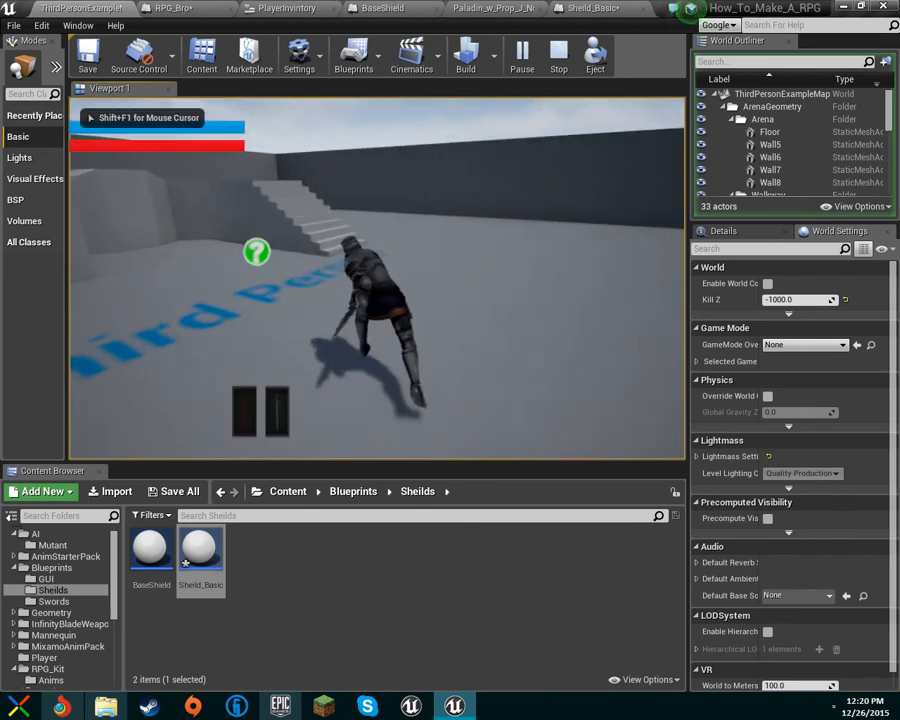
key("w")
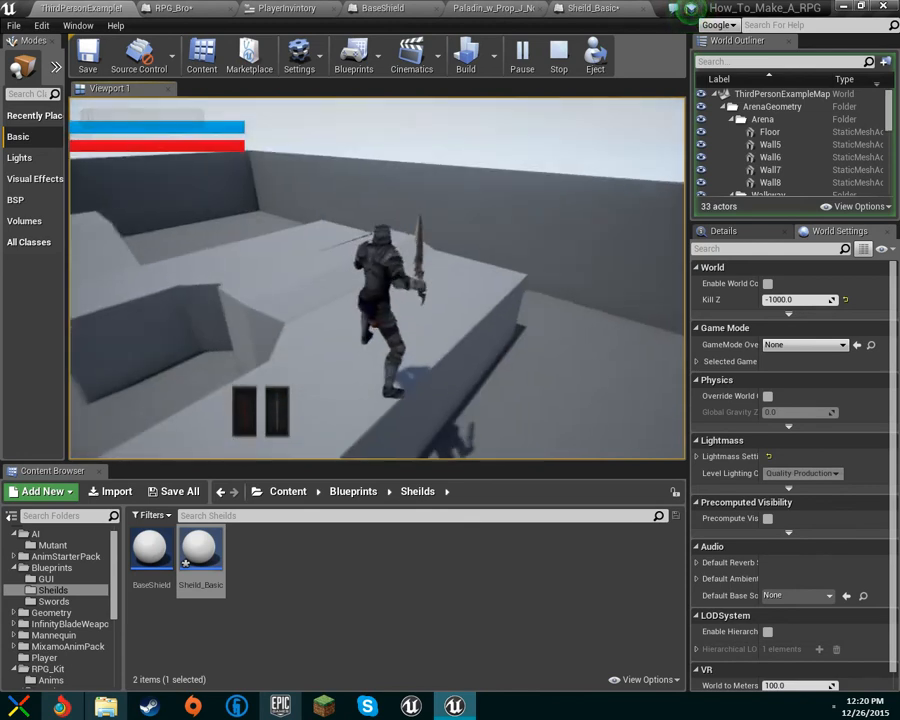
key("Escape")
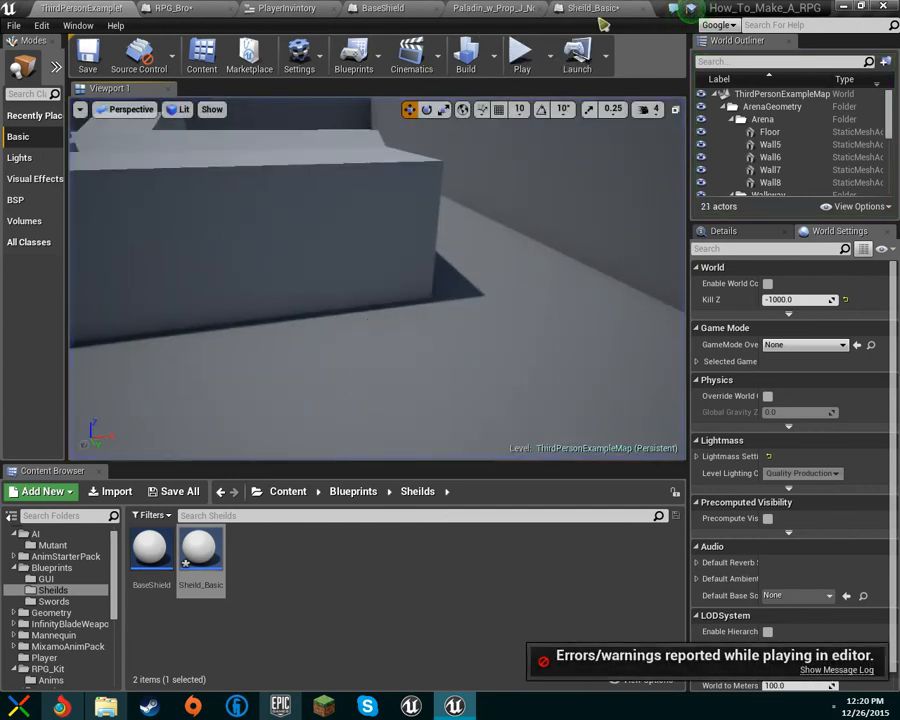
Step: Review the Paladin skeleton, the BaseShield event graph and RPG_Bro's Attach Shield nodes to troubleshoot the shield attachment
left_click(611, 9)
left_click(592, 8)
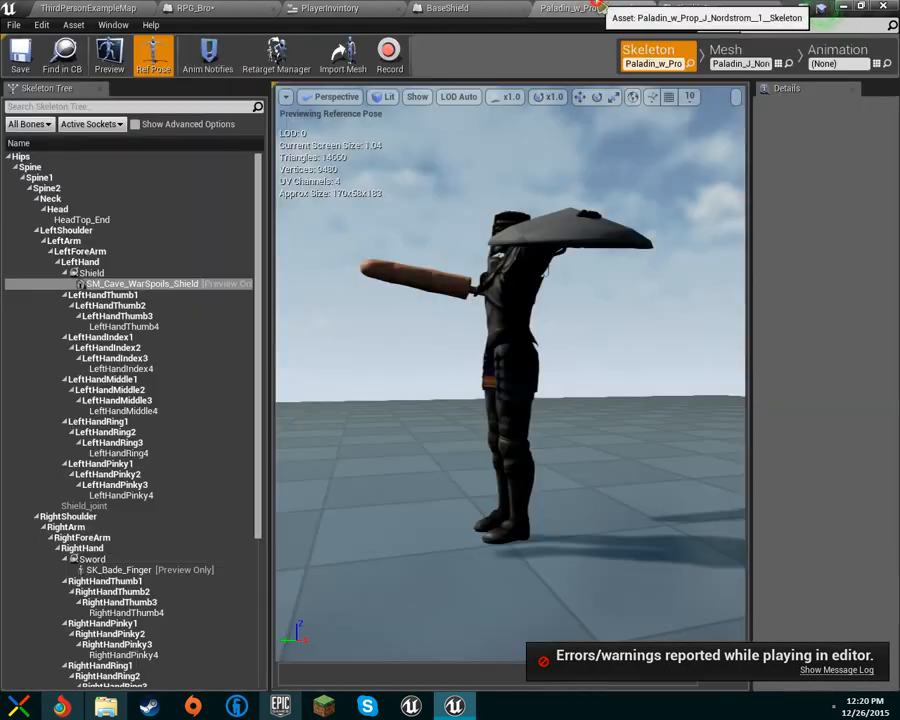
left_click(456, 8)
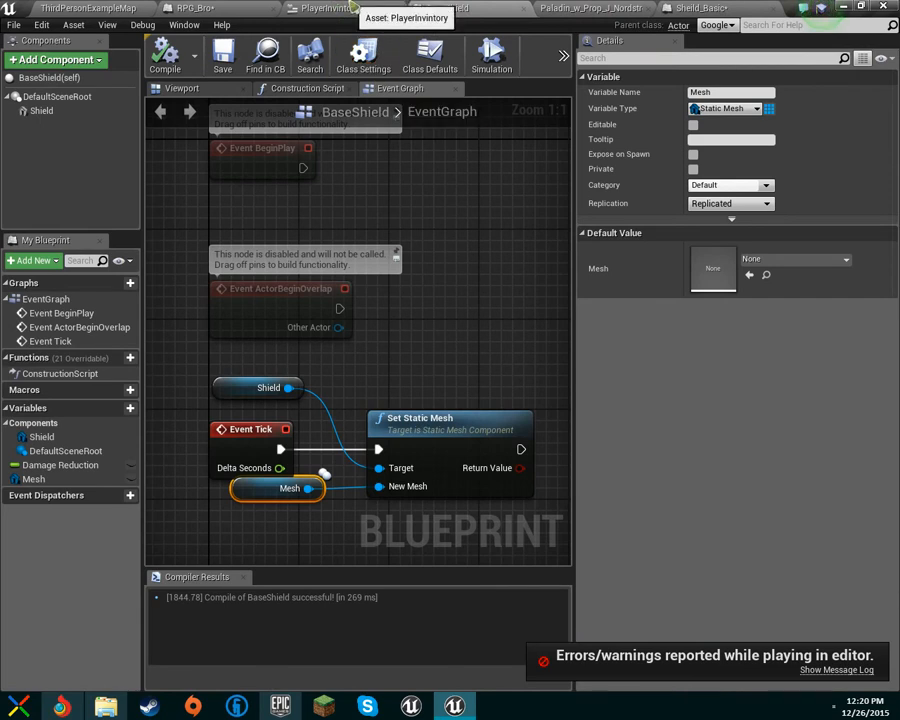
left_click(210, 8)
scroll(397, 357, "down", 3)
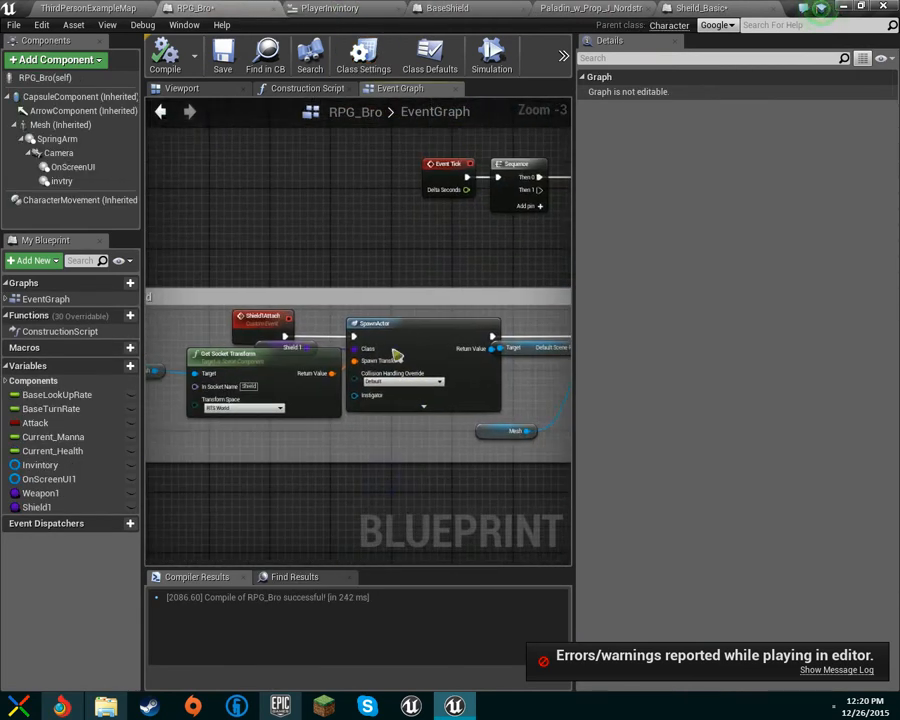
right_click_drag(350, 371, 434, 330)
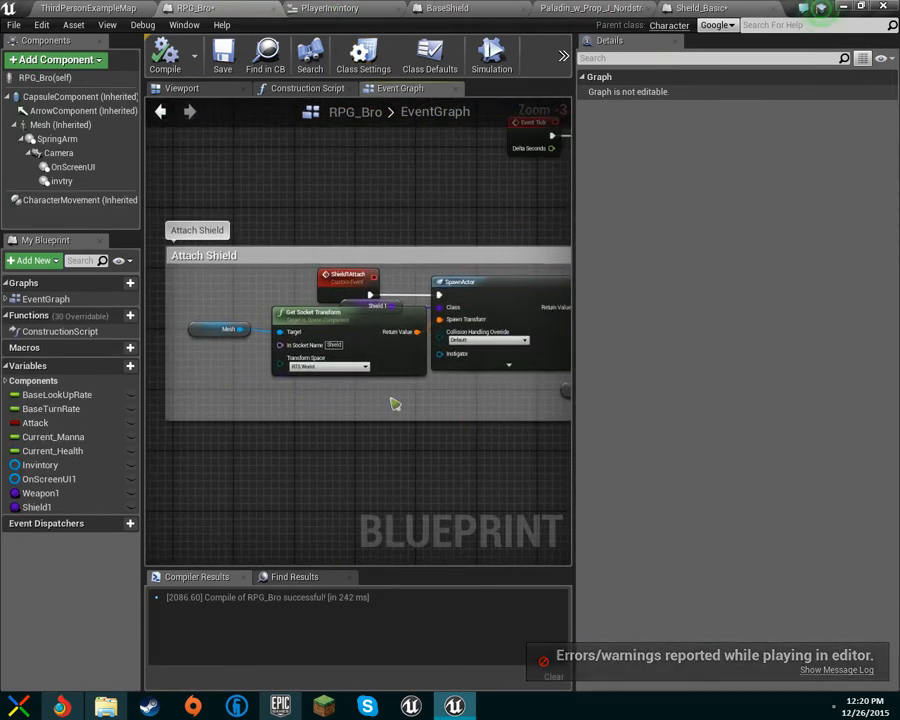
scroll(395, 403, "up", 2)
right_click_drag(355, 275, 300, 350)
Step: Change the type of RPG_Bro's Shield1 variable to a Base Shield class reference and accept the variable type change
left_click(315, 353)
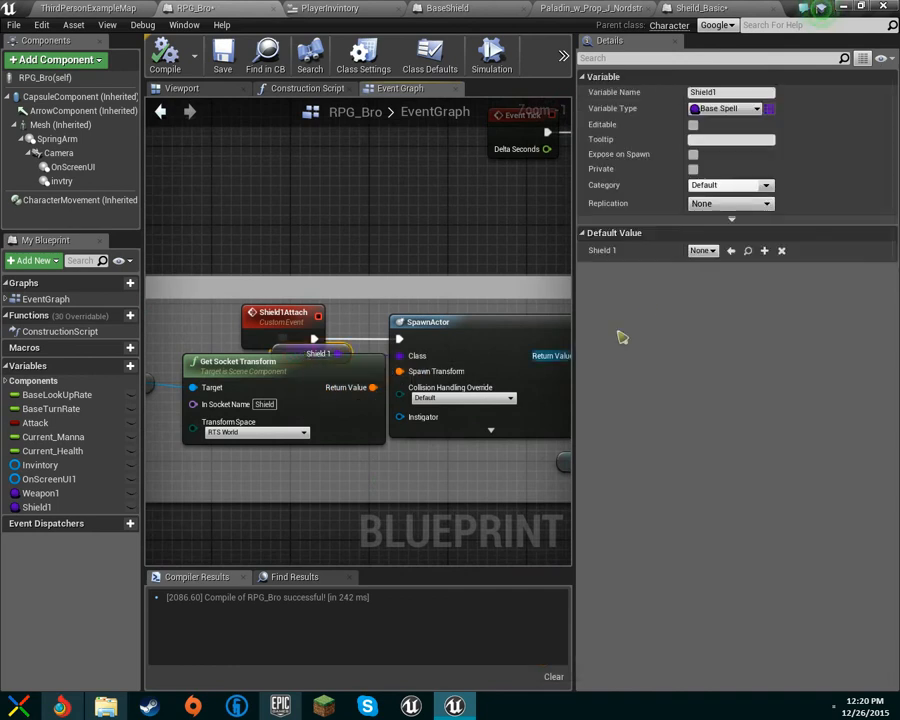
left_click(702, 251)
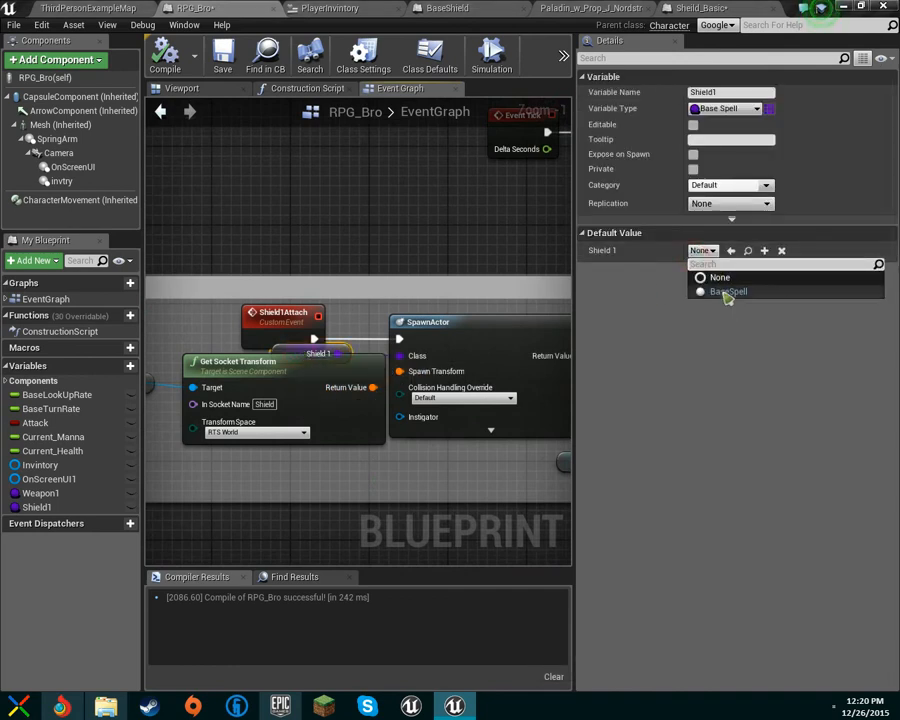
left_click(732, 112)
left_click(730, 108)
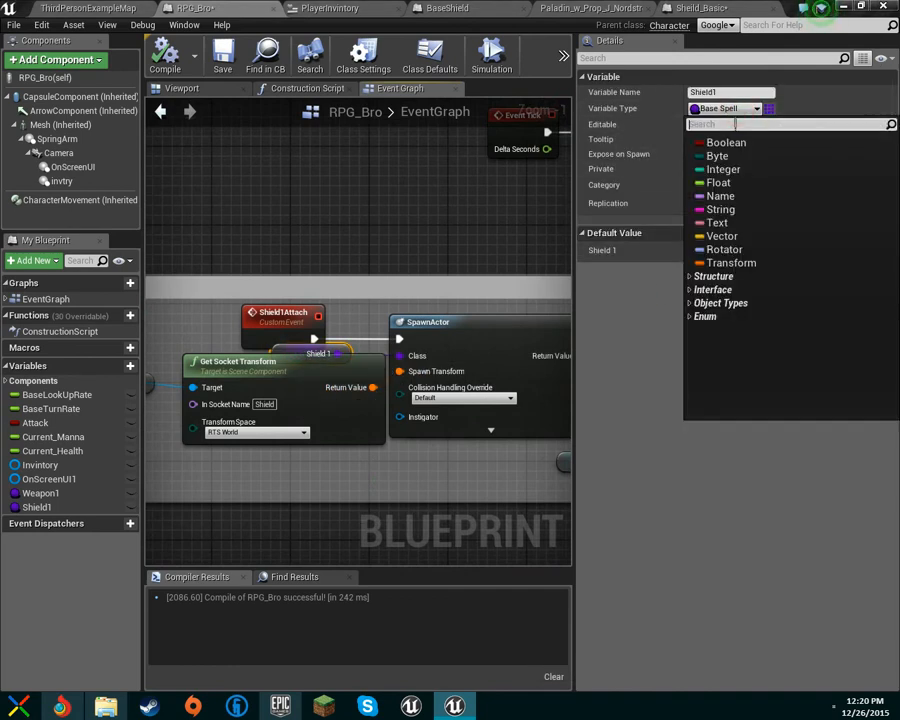
type("base")
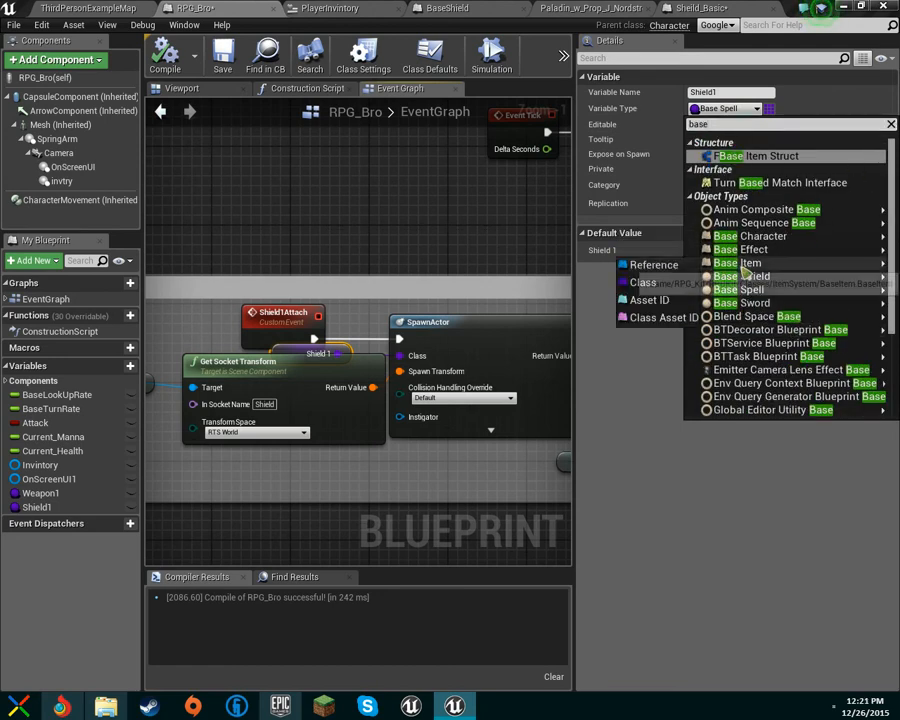
mouse_move(745, 278)
left_click(648, 296)
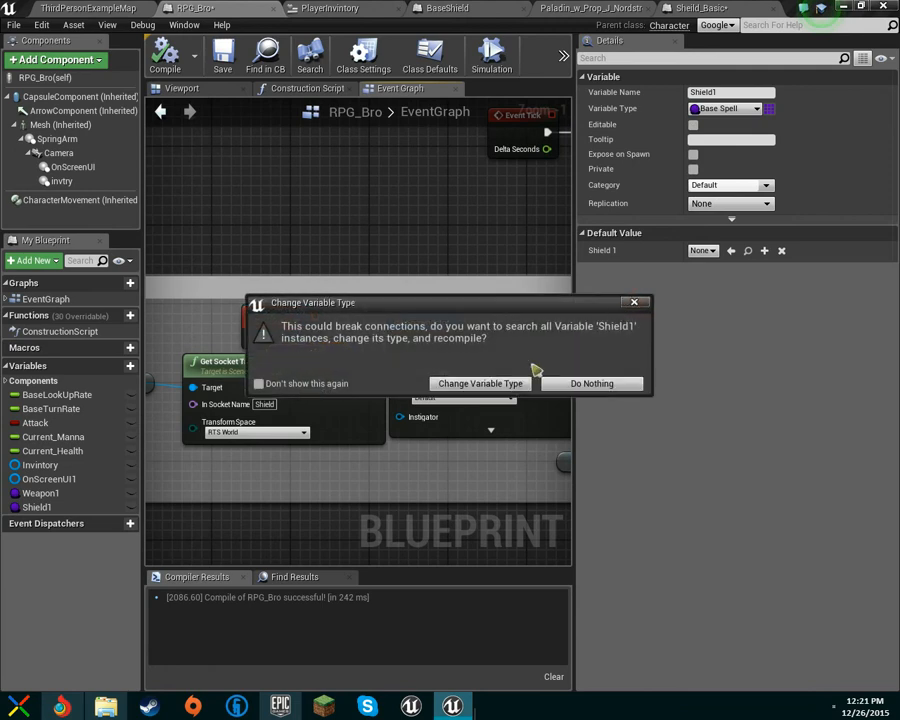
left_click(478, 387)
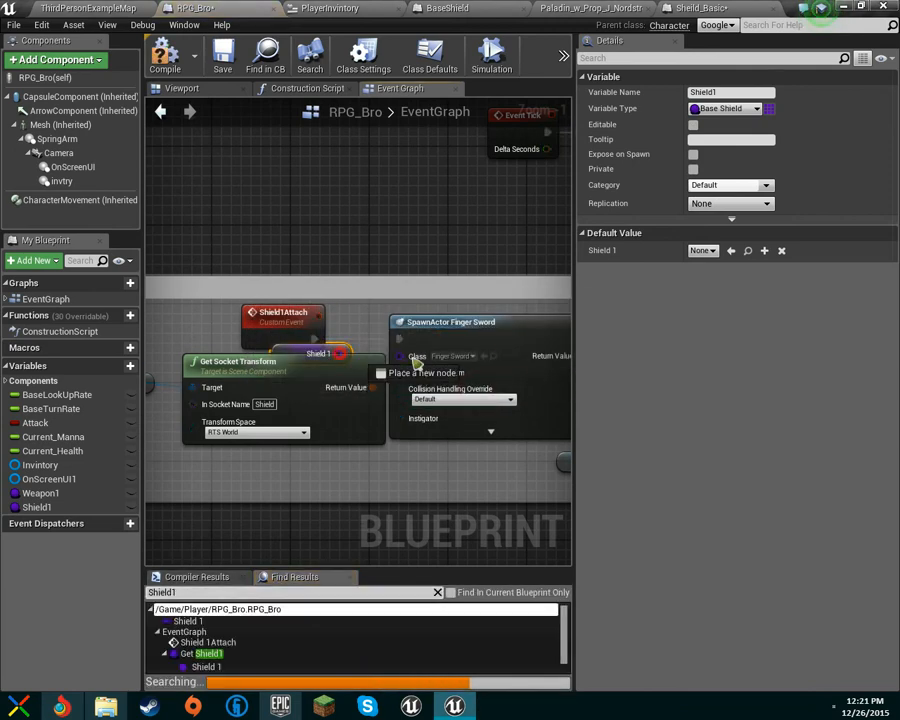
left_click(182, 581)
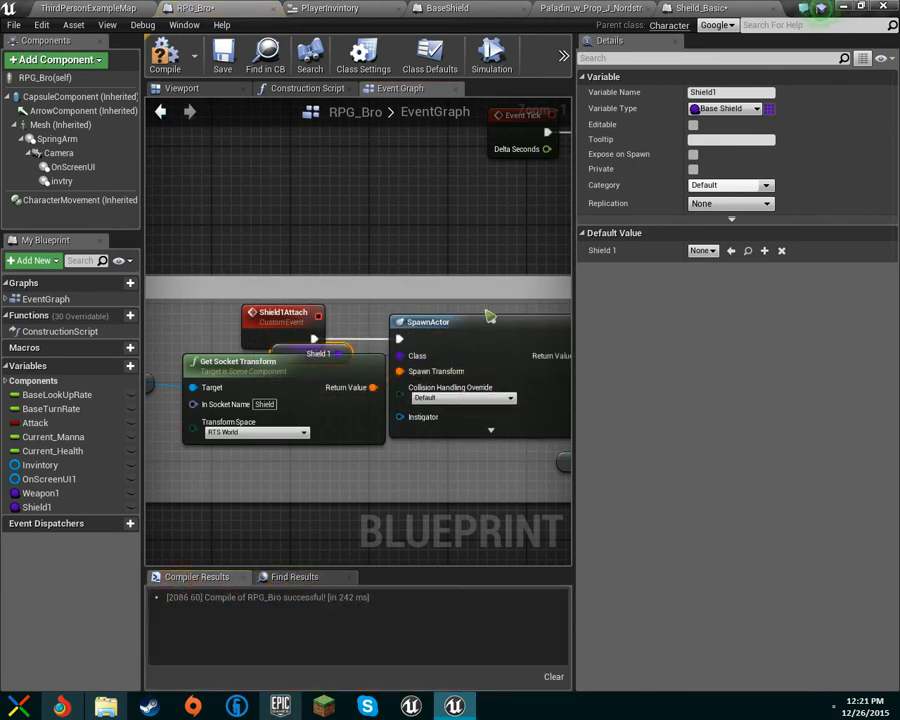
Step: Compile RPG_Bro and set the Shield1 variable's default value to Sheild_Basic
left_click(714, 251)
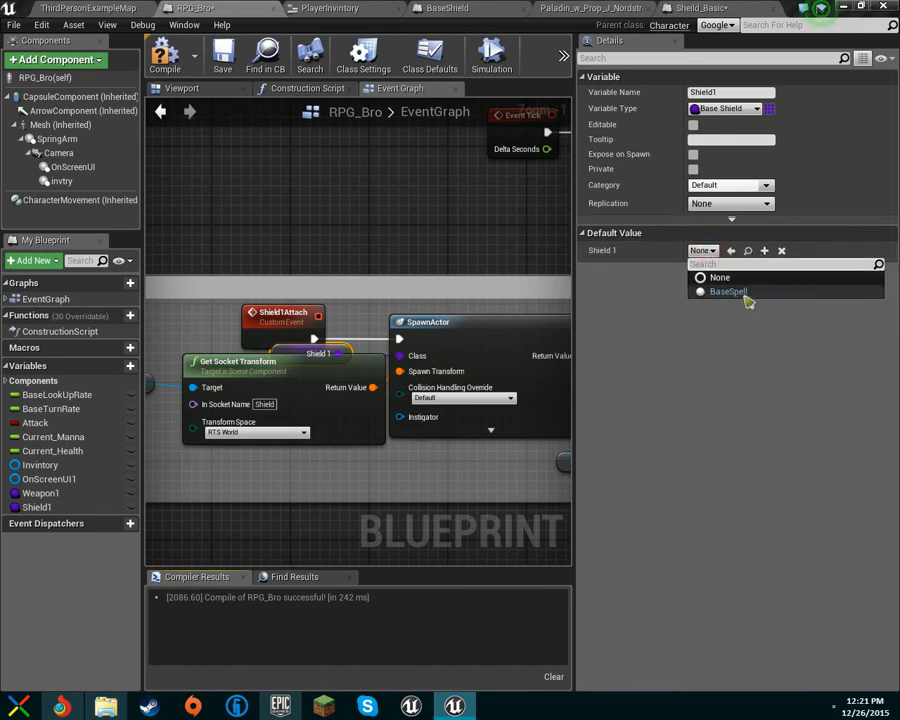
left_click(678, 357)
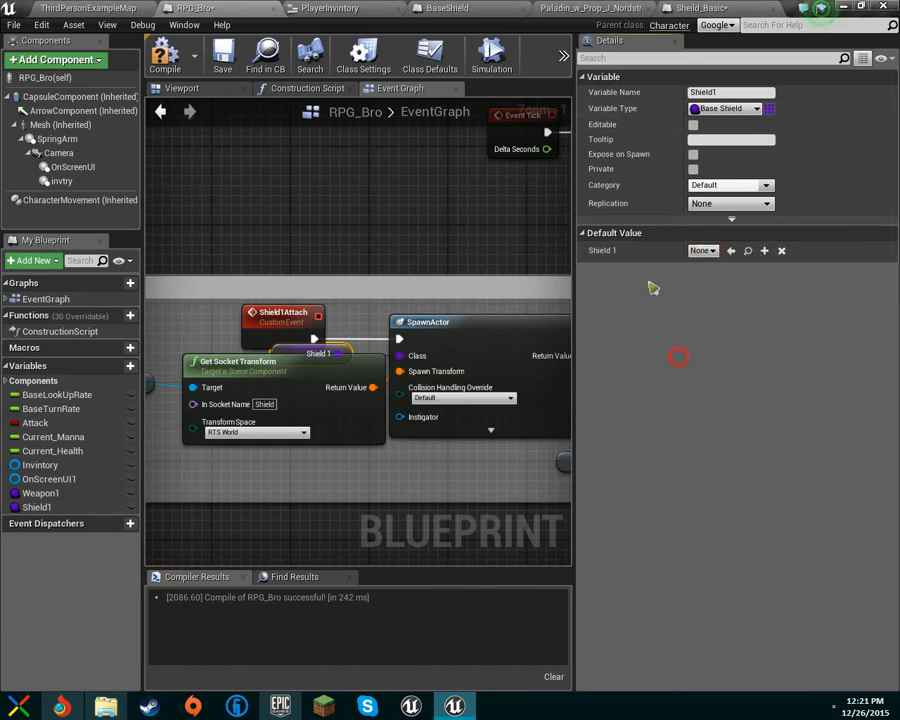
left_click(164, 50)
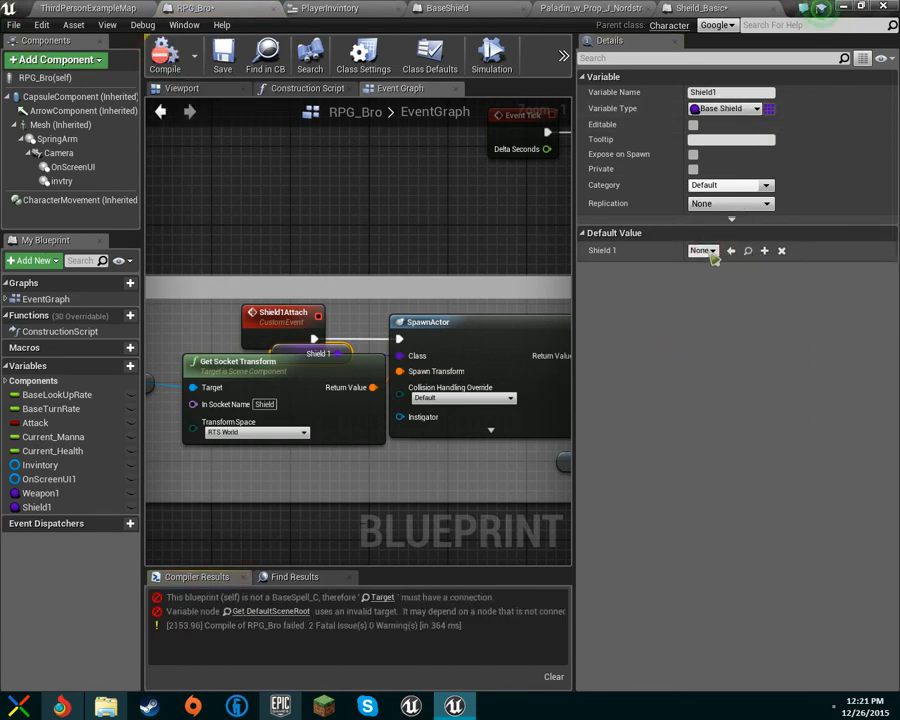
left_click(703, 250)
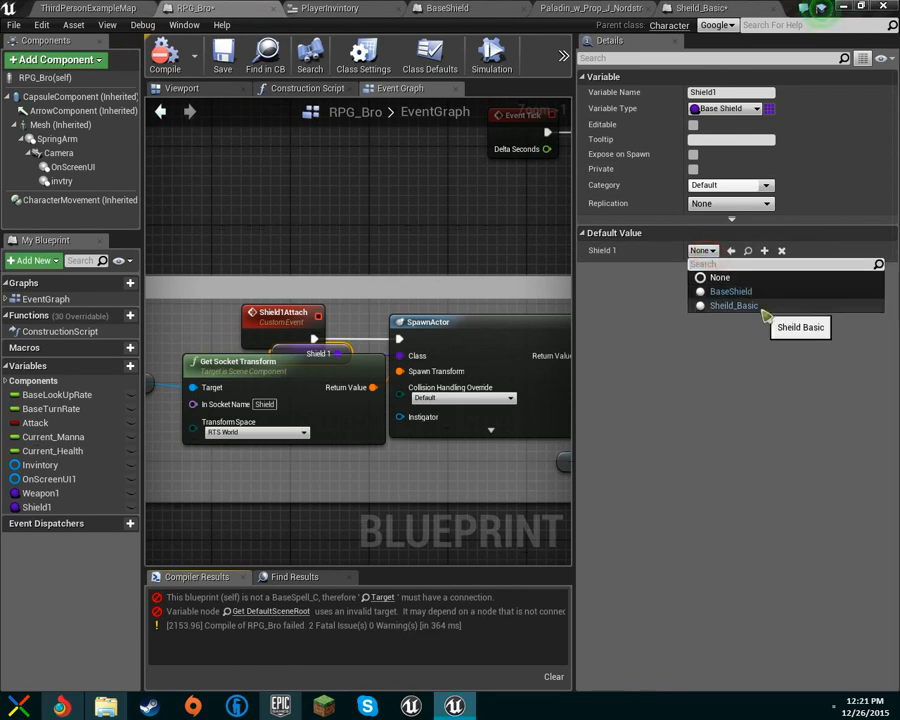
left_click(764, 311)
Step: Replace the faulty Default Scene Root node between the shield's SpawnActor return value and the AttachTo target, and recompile RPG_Bro
right_click_drag(483, 293, 148, 301)
right_click_drag(217, 376, 240, 376)
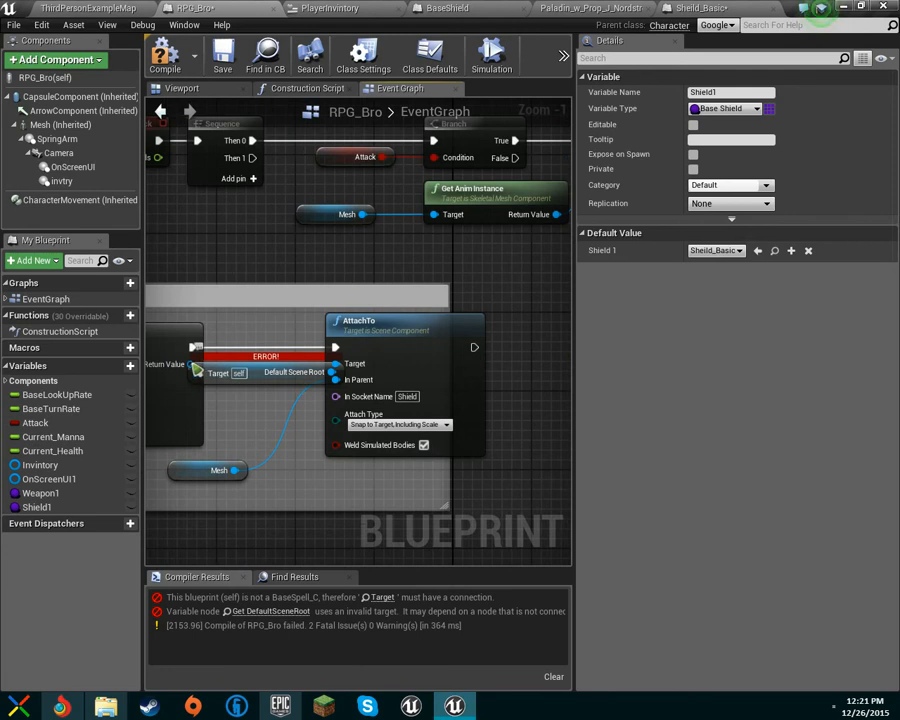
left_click_drag(193, 366, 211, 427)
key("Delete")
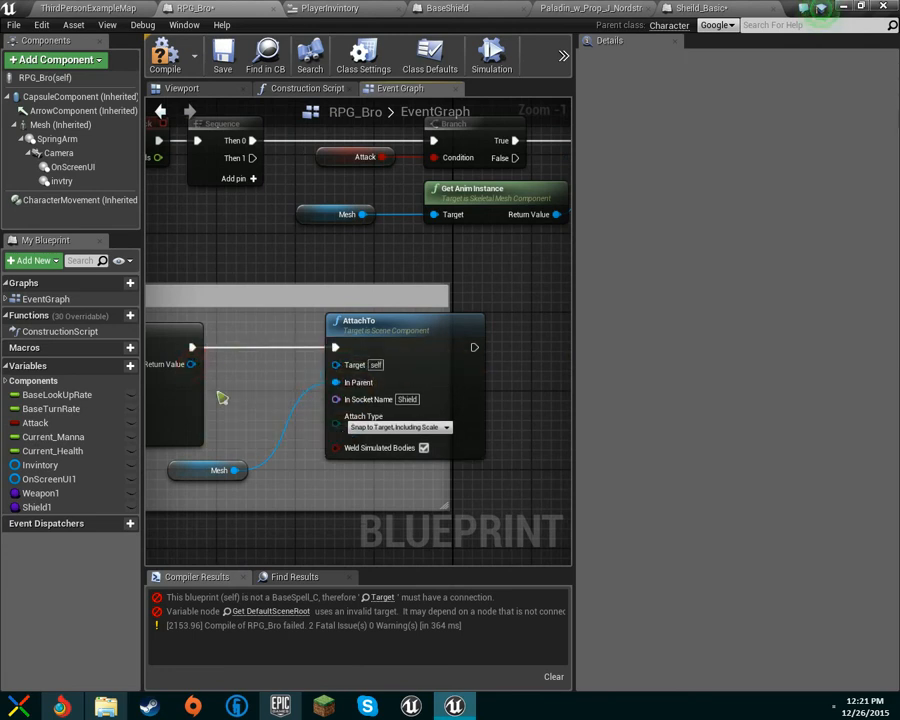
left_click_drag(376, 358, 352, 365)
right_click_drag(285, 378, 337, 377)
left_click_drag(271, 336, 308, 377)
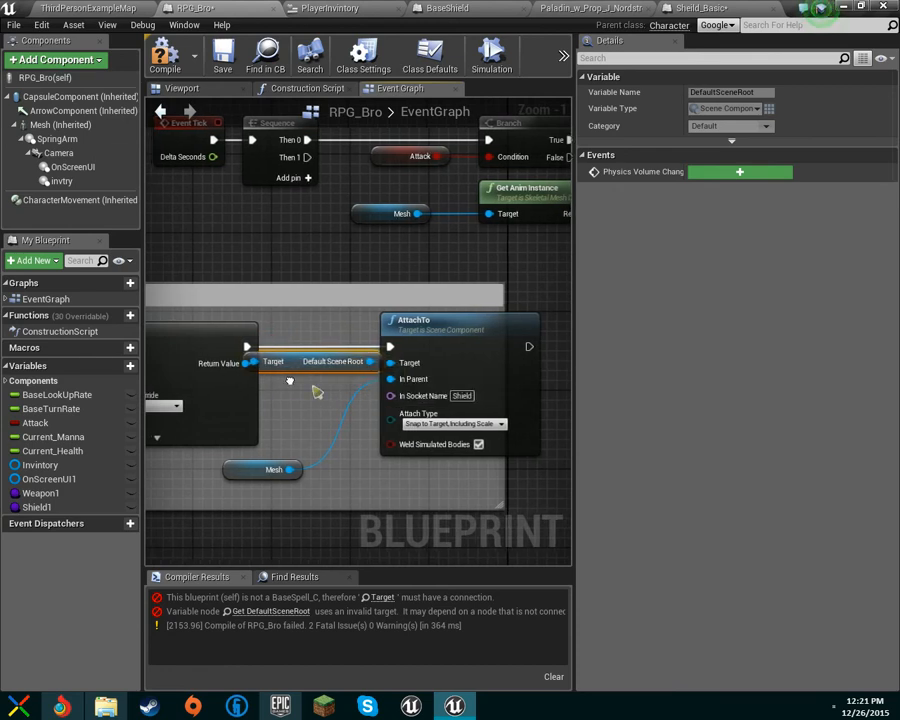
right_click_drag(315, 388, 340, 392)
left_click(165, 50)
Step: Play-test ThirdPersonExampleMap, running, jumping and climbing the stairs with the character to check the attached shield, and end the session
left_click(76, 7)
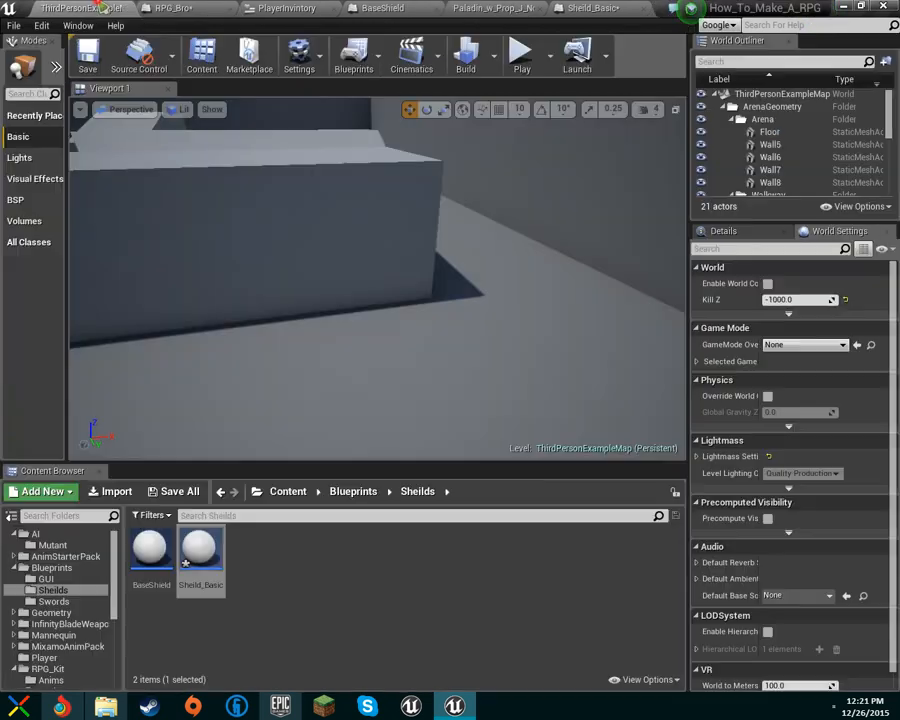
left_click(519, 52)
left_click(377, 278)
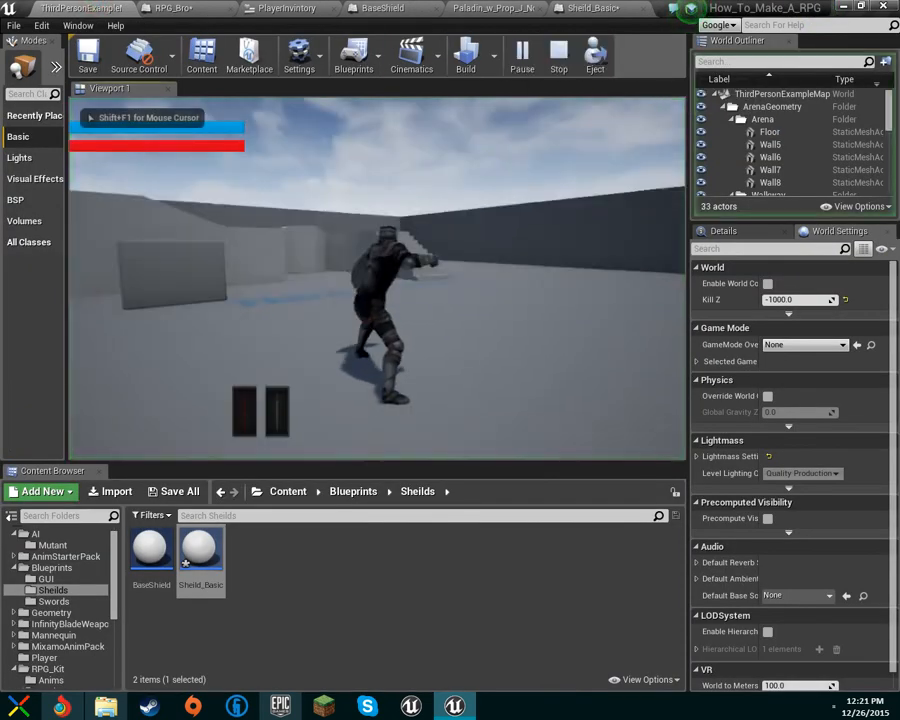
key("w")
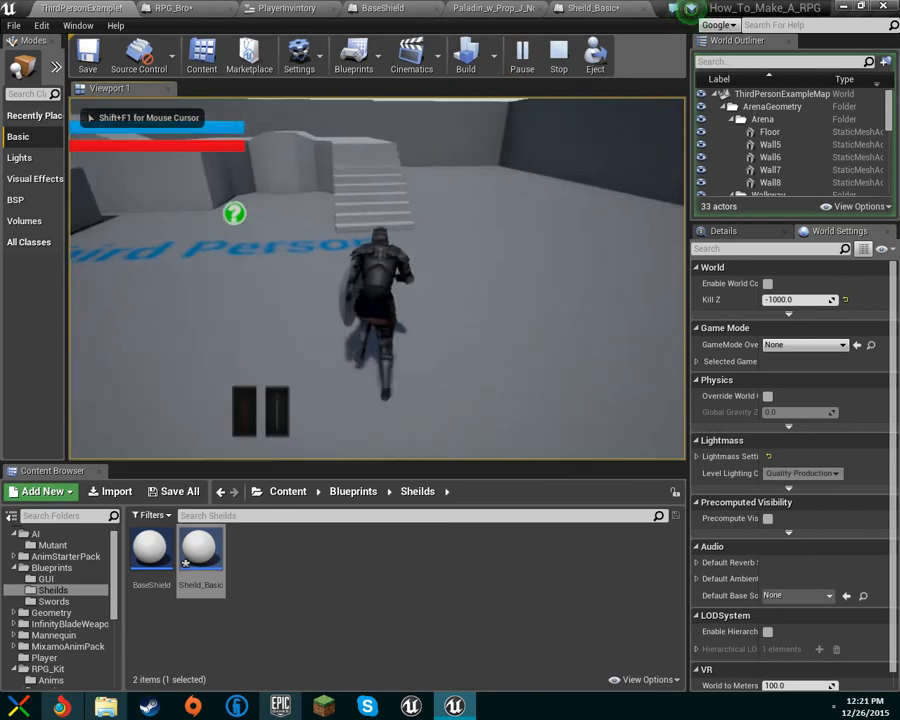
key("d")
key("w")
key("s")
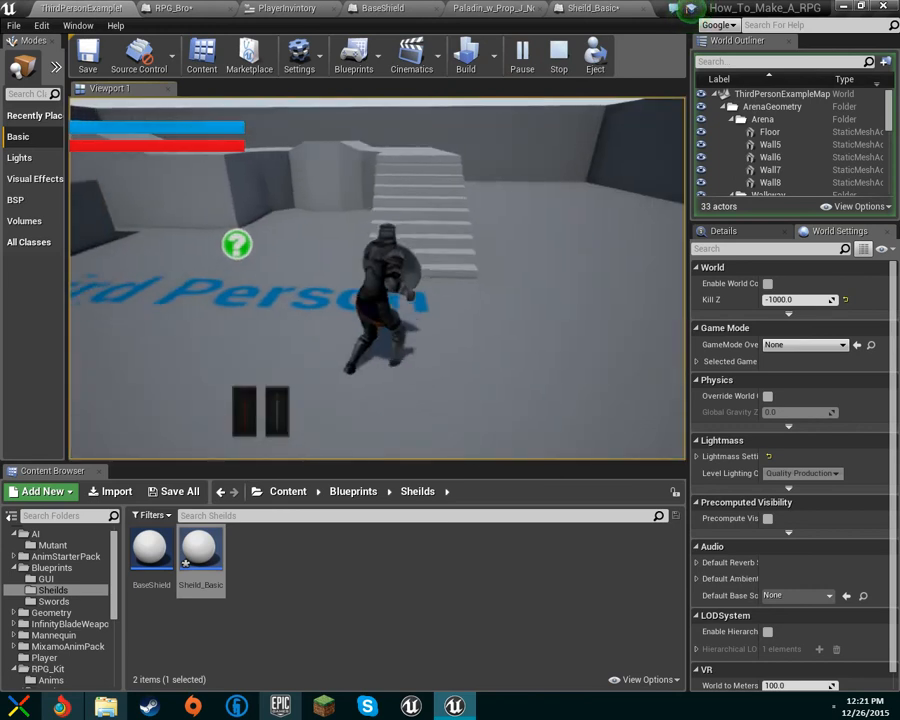
key("w")
key("s")
key("w")
key("s")
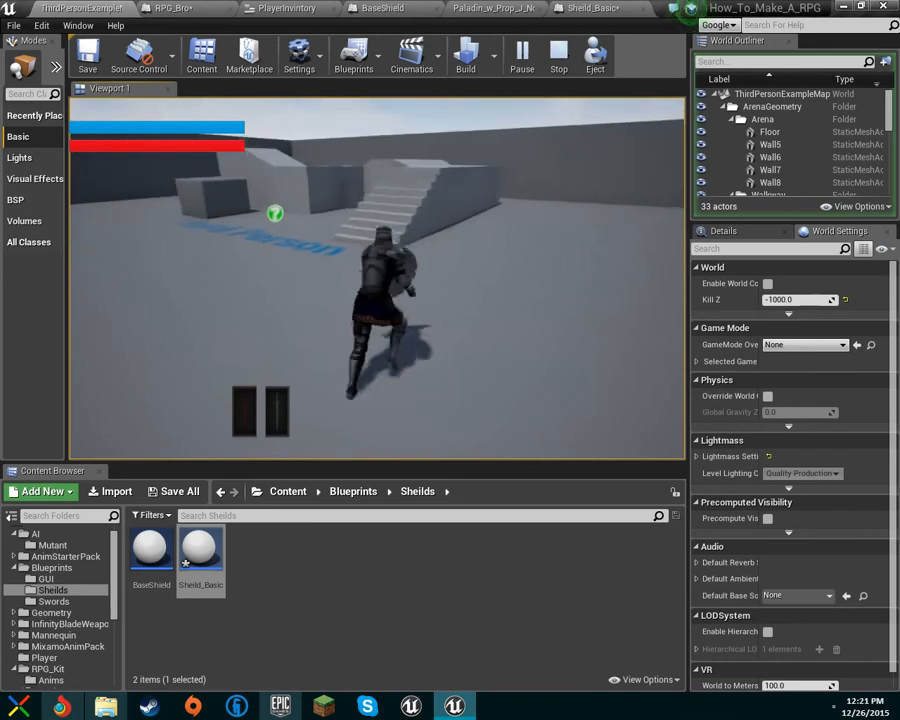
key("w")
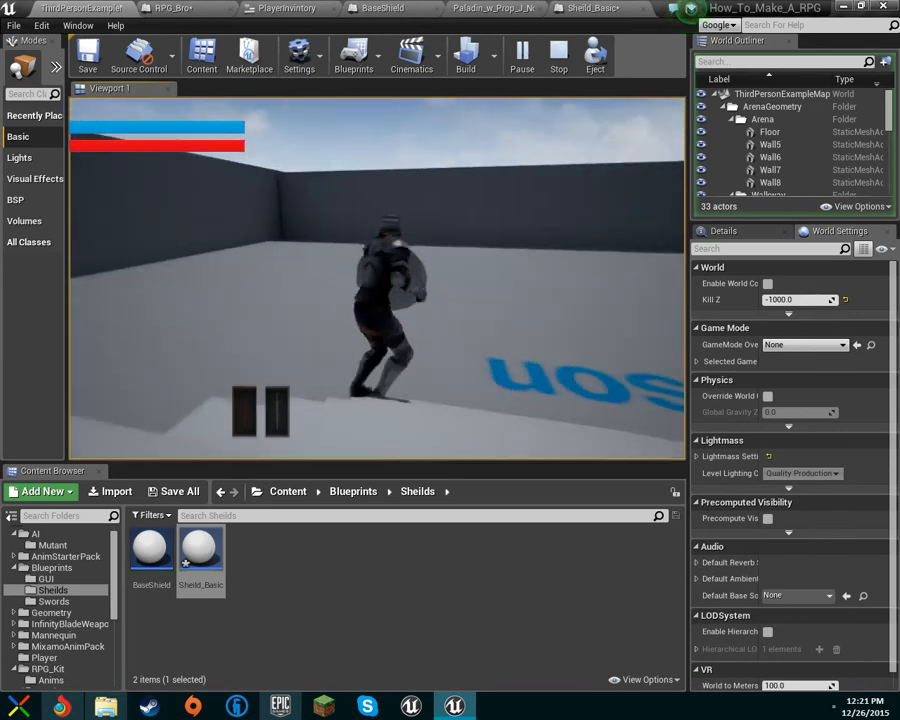
key("w")
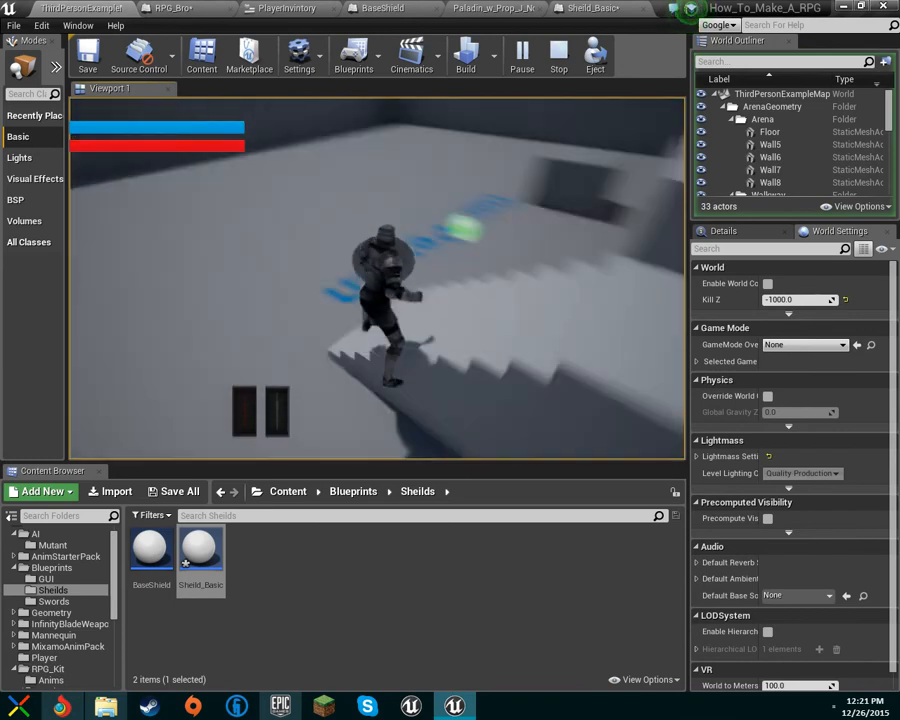
key("s")
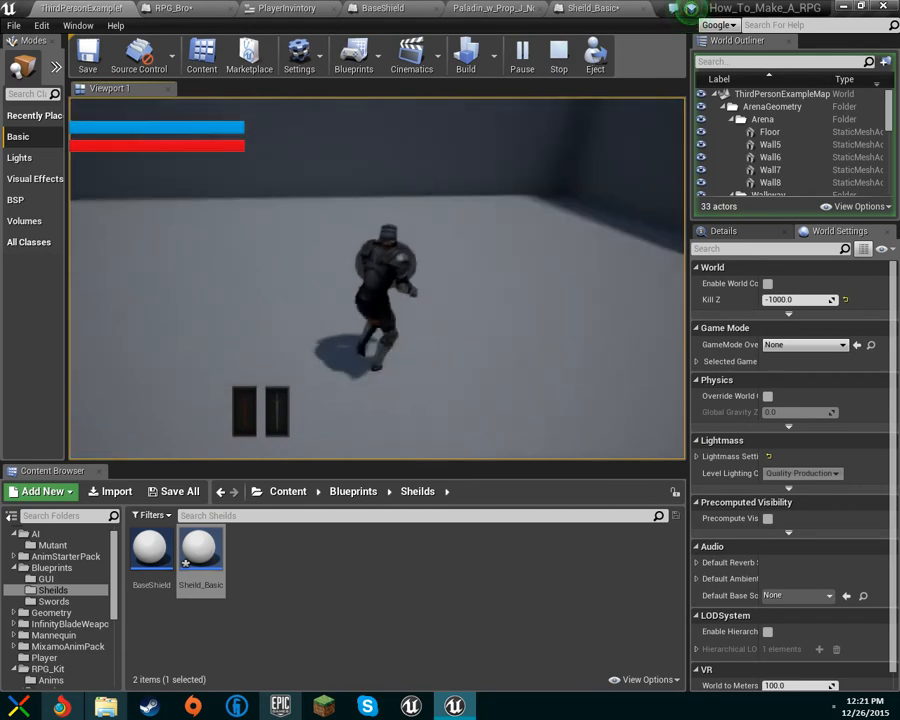
key("s")
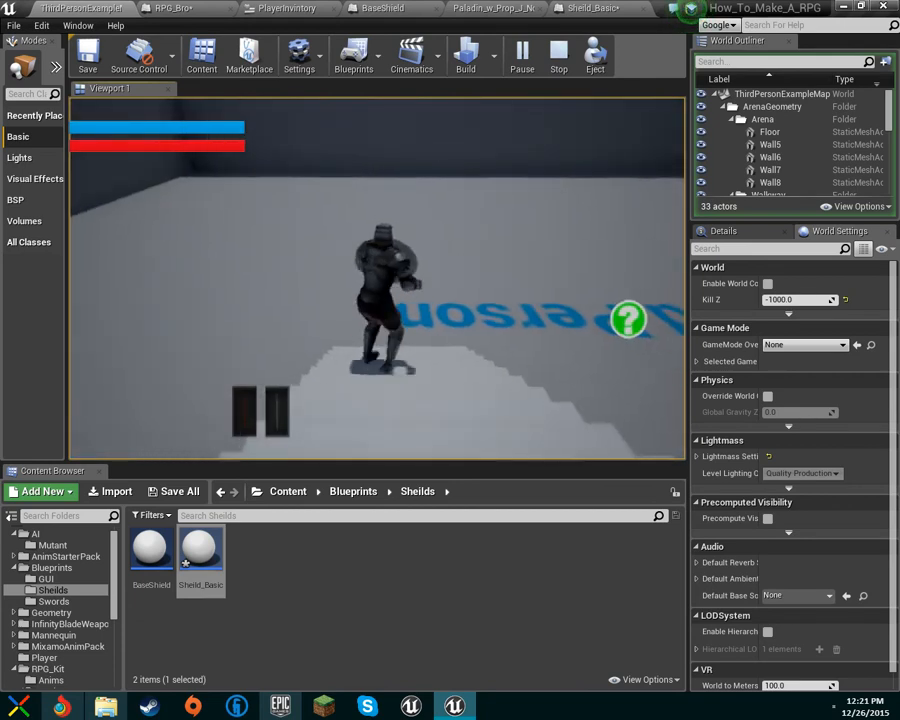
key("space")
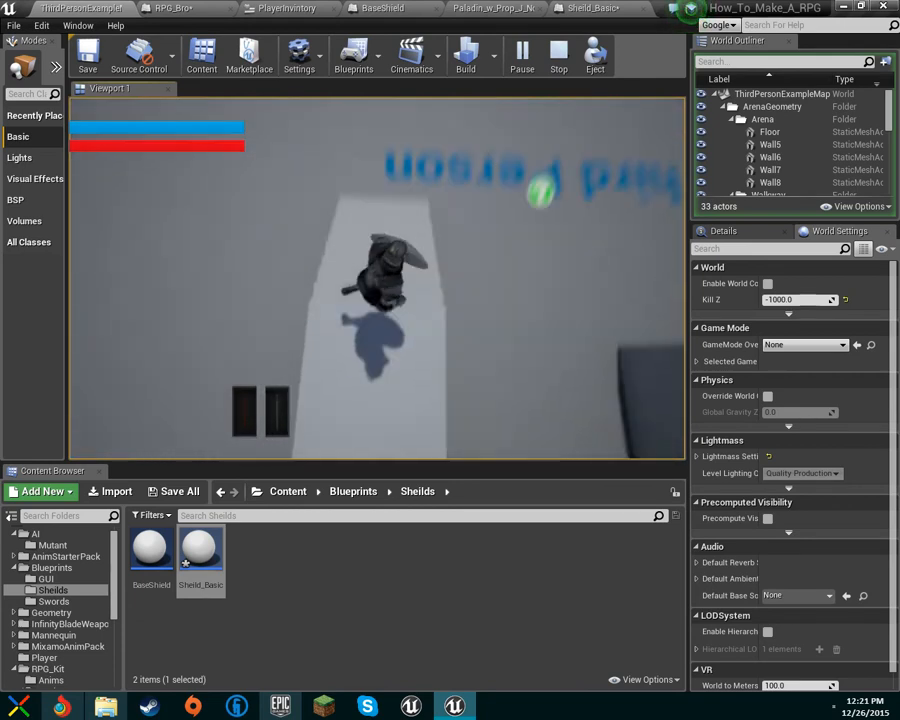
key("w")
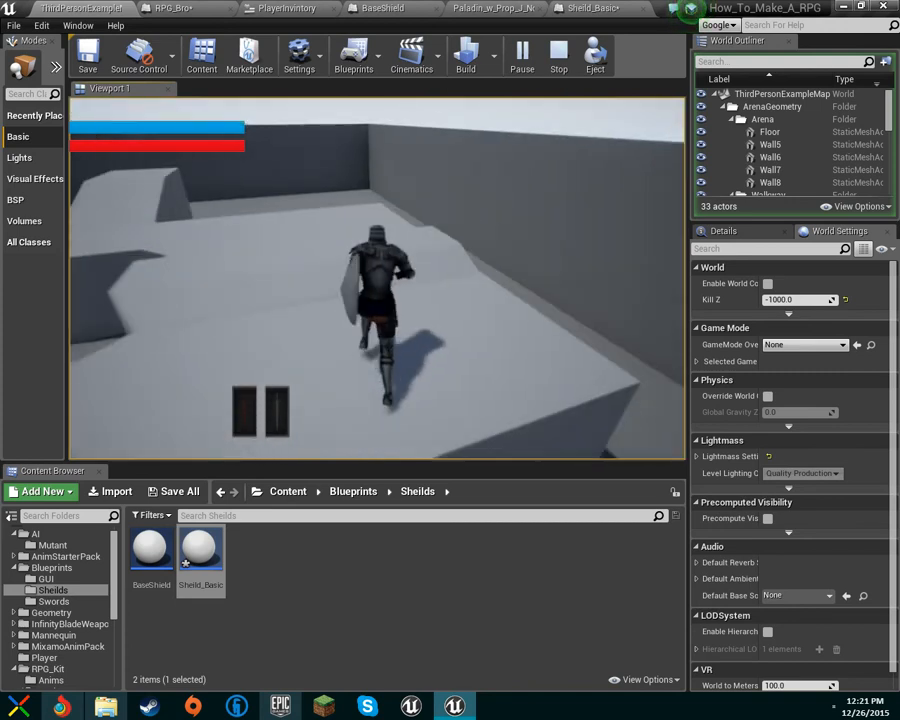
key("w")
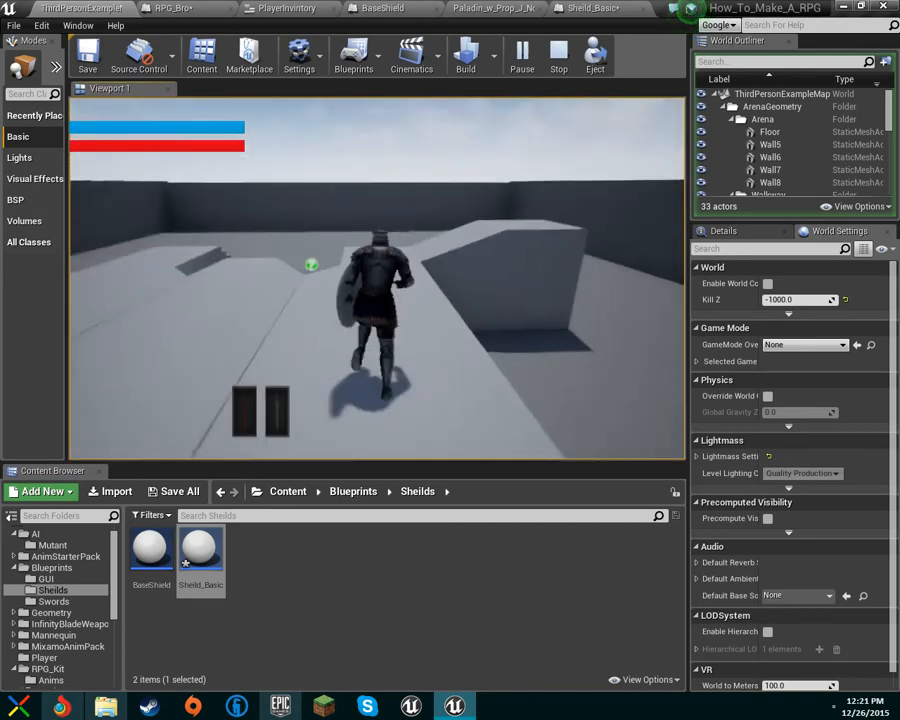
key("space")
key("w")
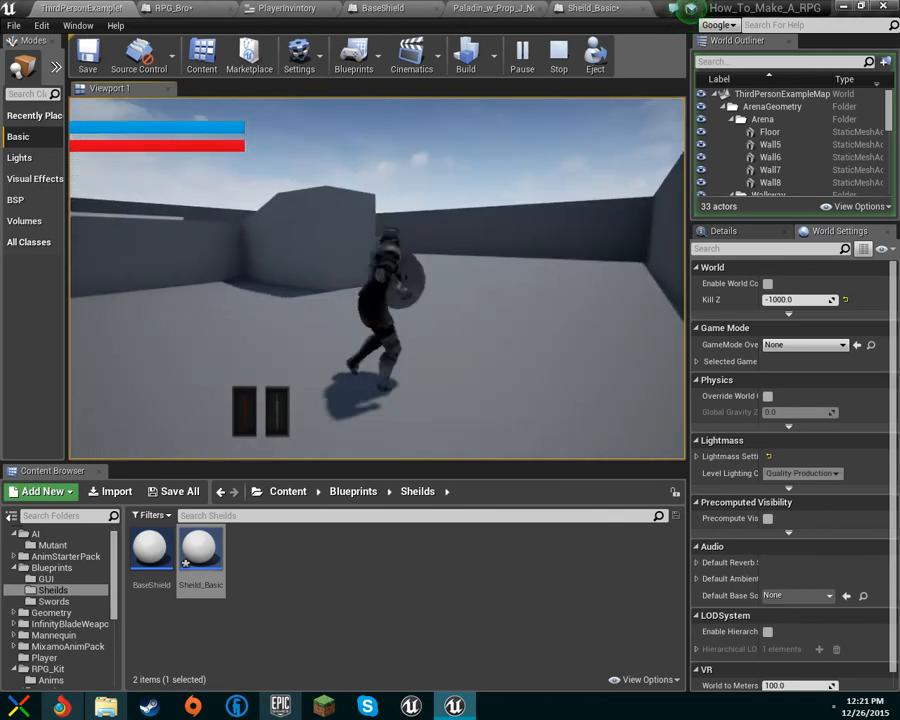
key("Escape")
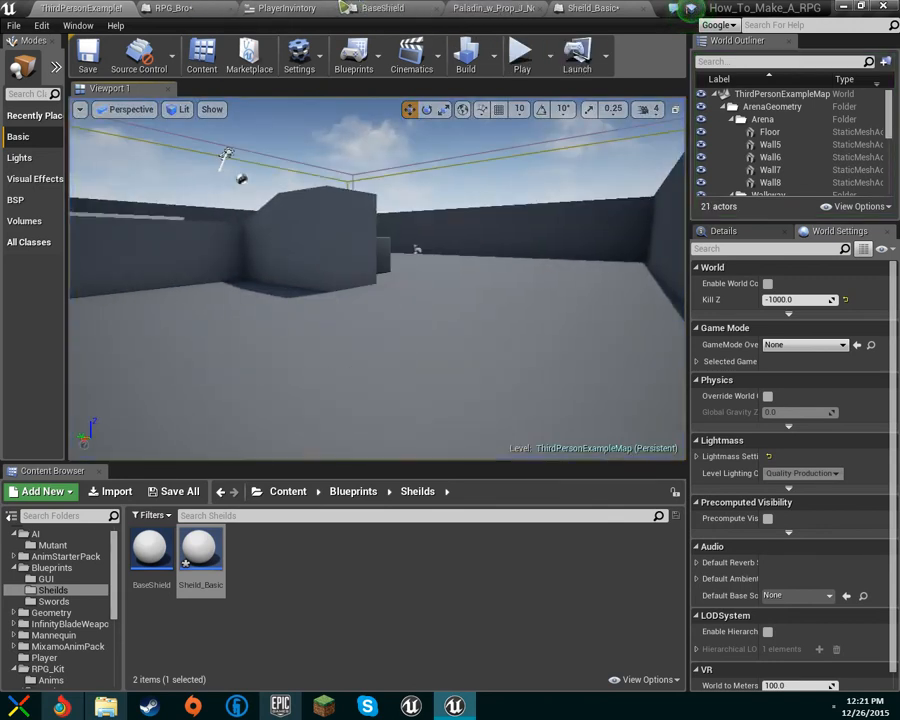
Step: Set the collision preset of BaseShield's Shield mesh component to OverlapAll and compile the blueprint
left_click(165, 8)
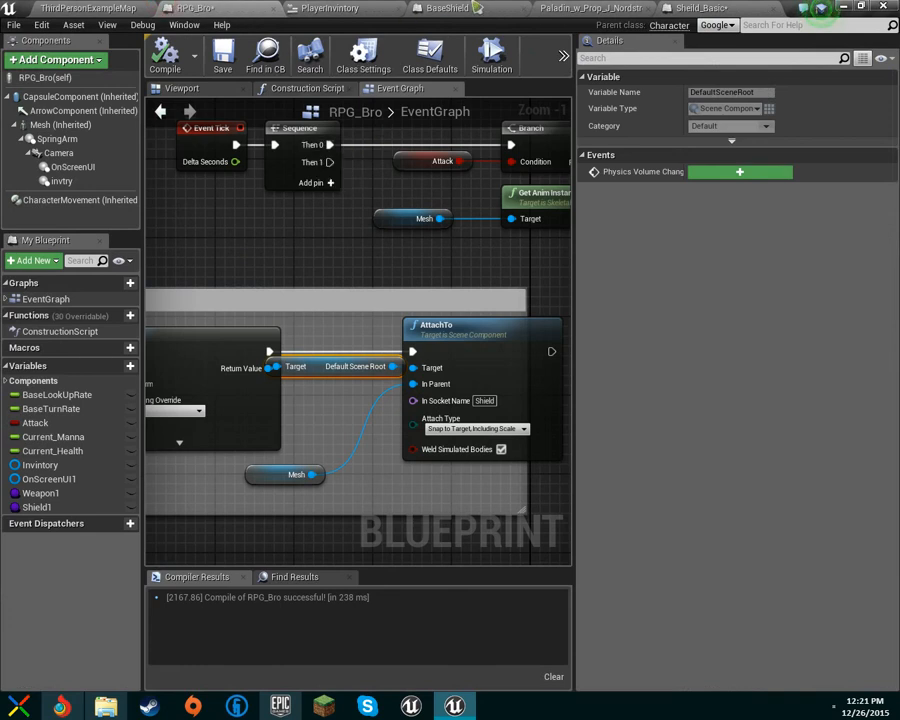
left_click(448, 8)
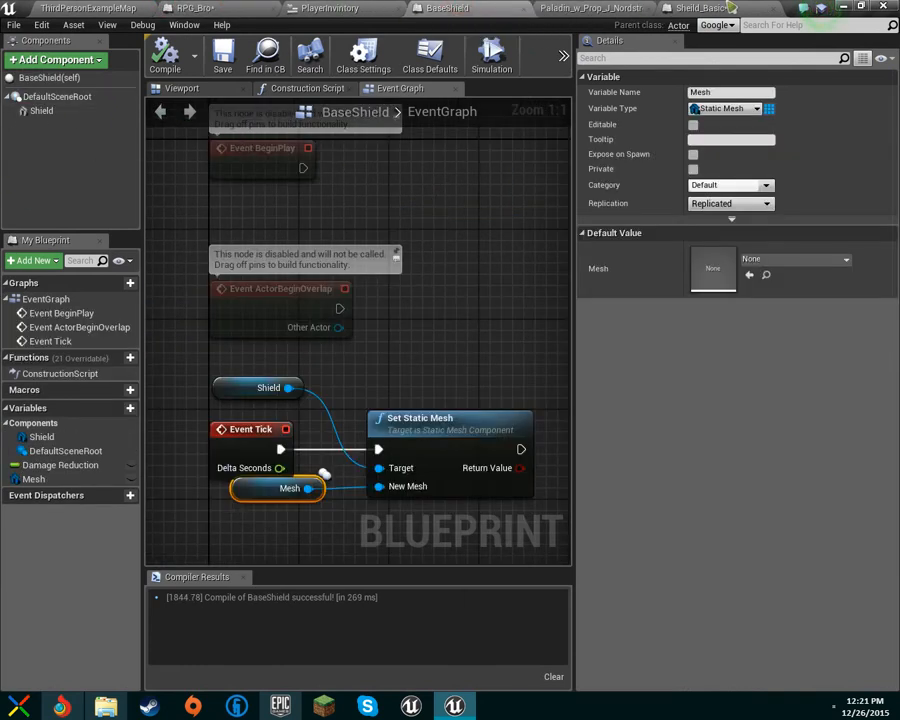
left_click(87, 116)
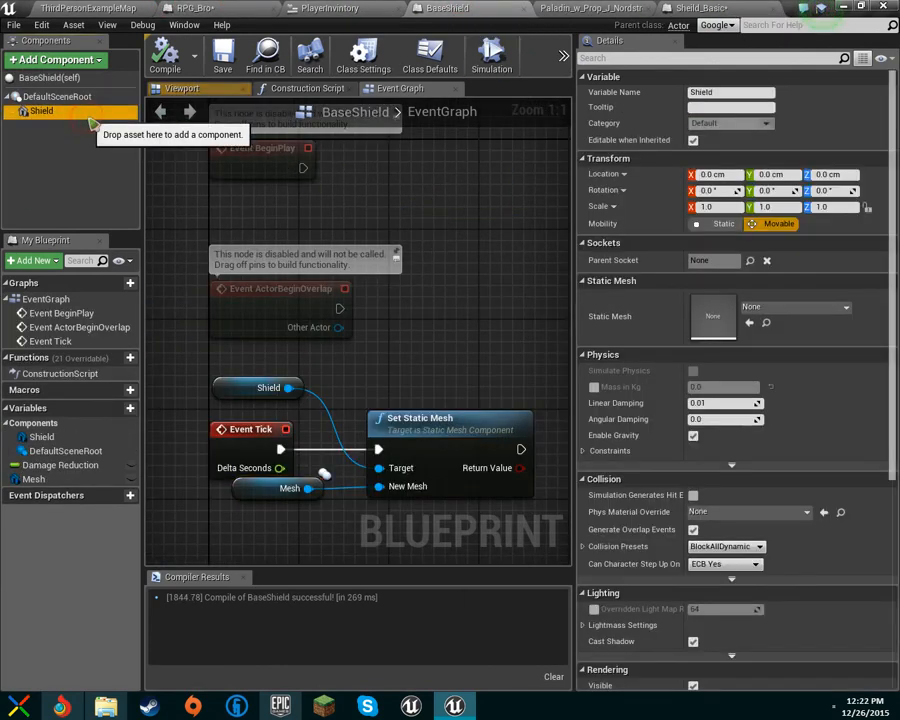
scroll(875, 372, "down", 1)
scroll(781, 377, "down", 4)
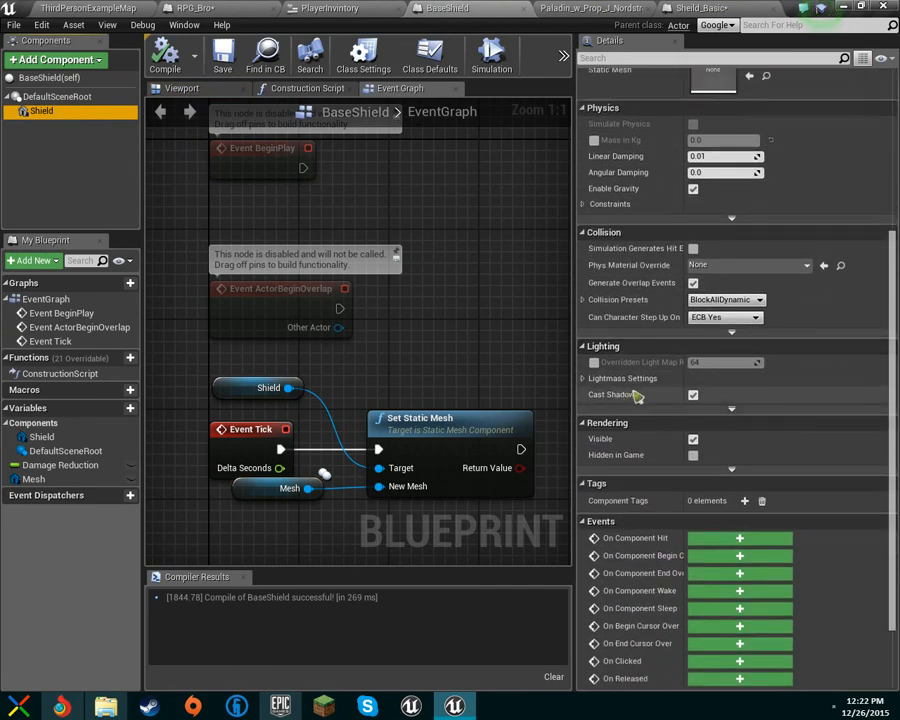
left_click(585, 300)
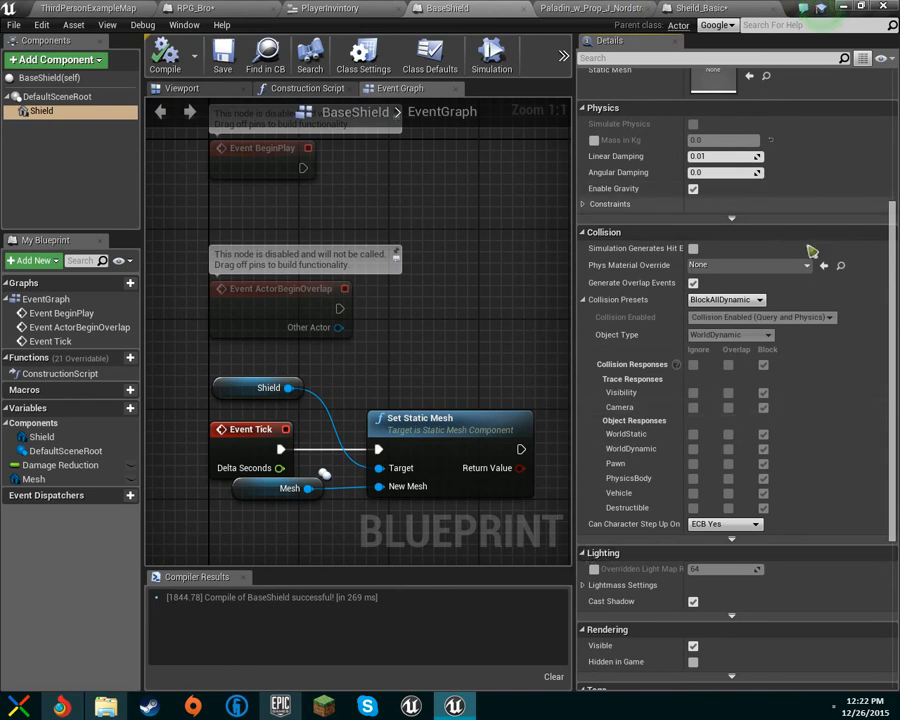
left_click(749, 300)
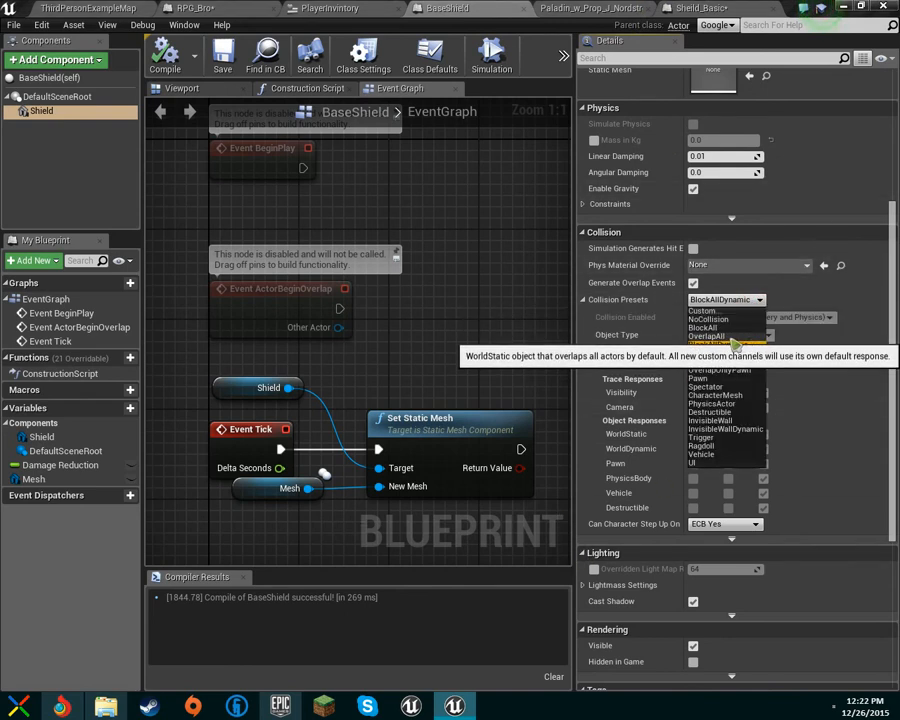
left_click(729, 337)
left_click(165, 52)
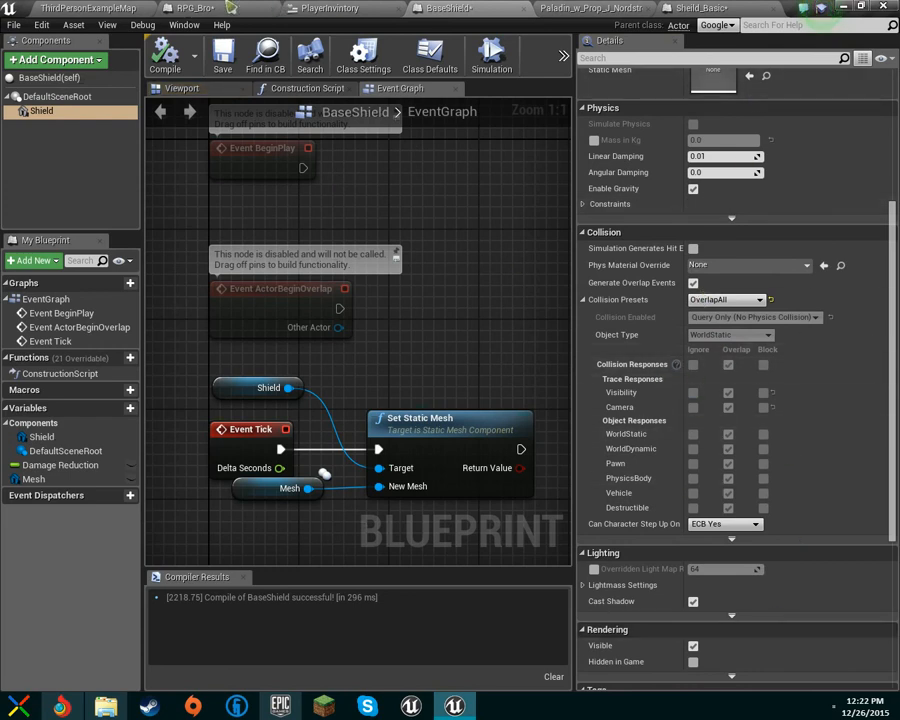
Step: Play-test ThirdPersonExampleMap, running the character over the stairs, ramps and platforms to check movement with the overlap-only shield, and end the session
left_click(58, 8)
left_click(521, 52)
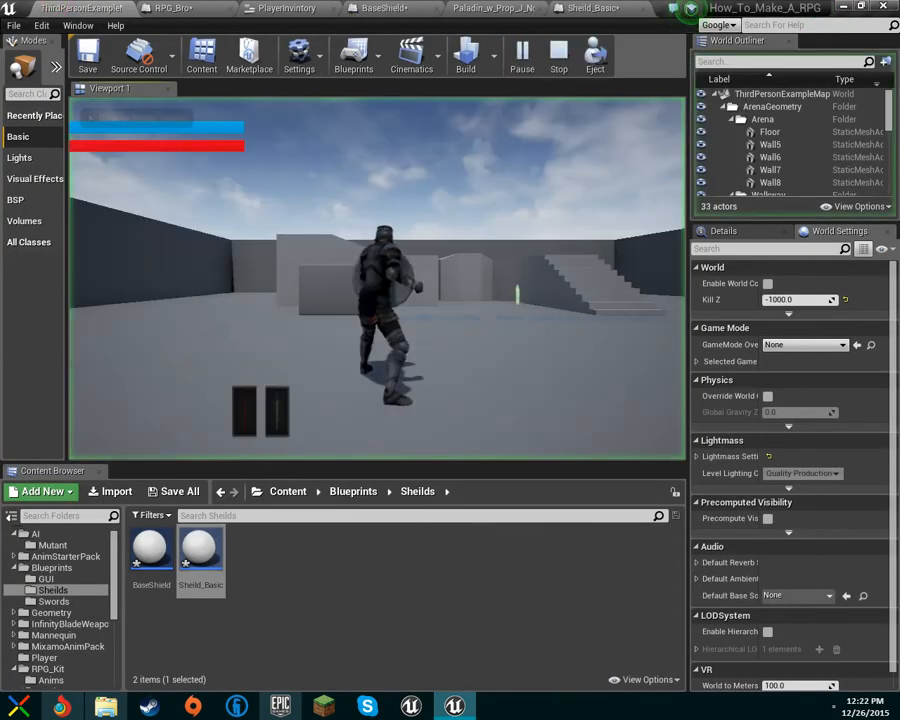
key("w")
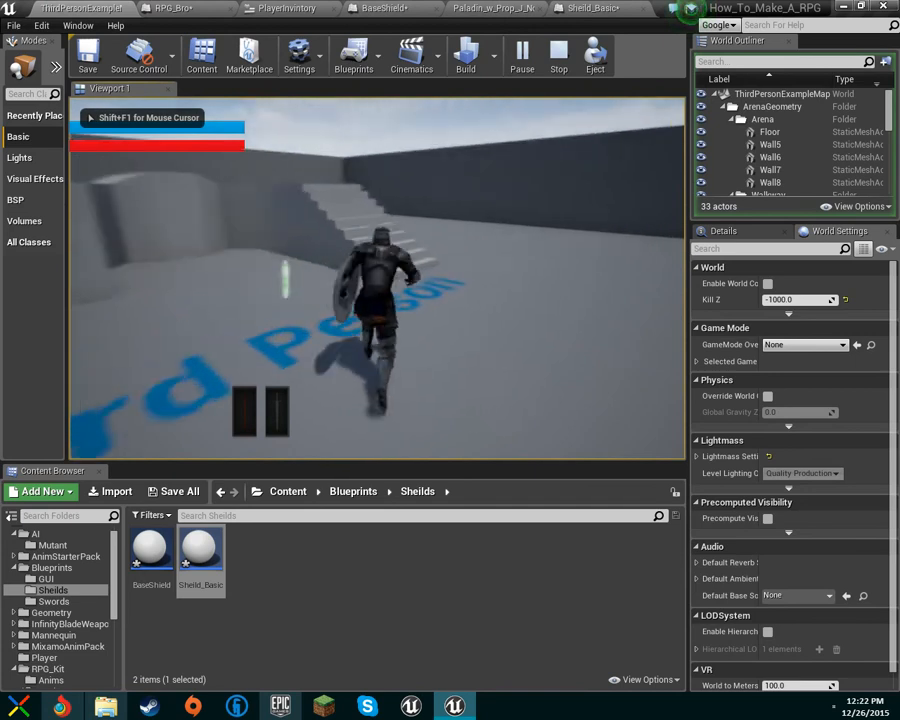
key("w")
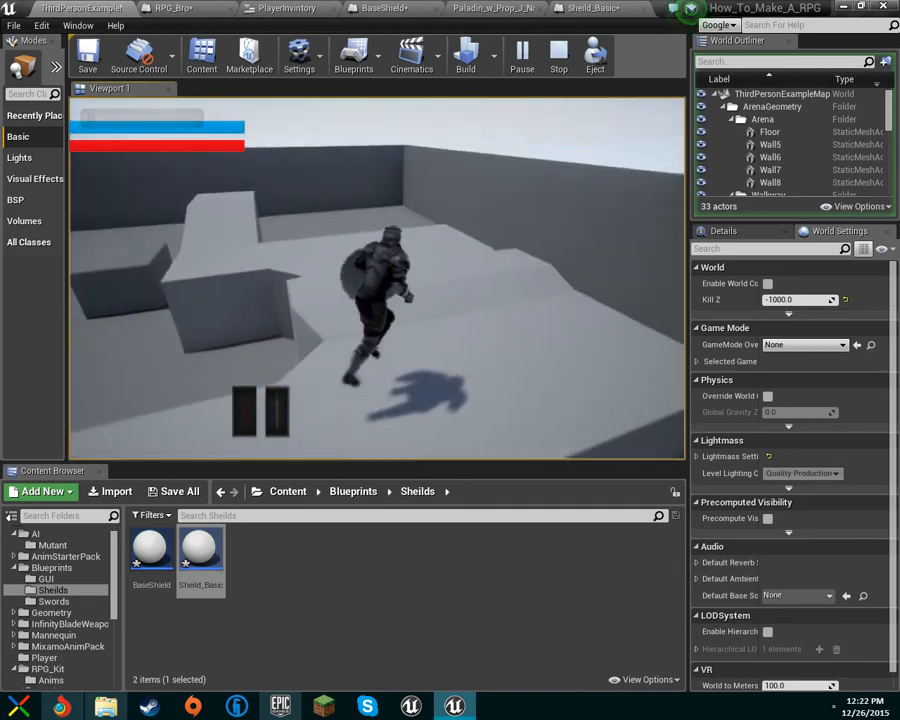
key("w")
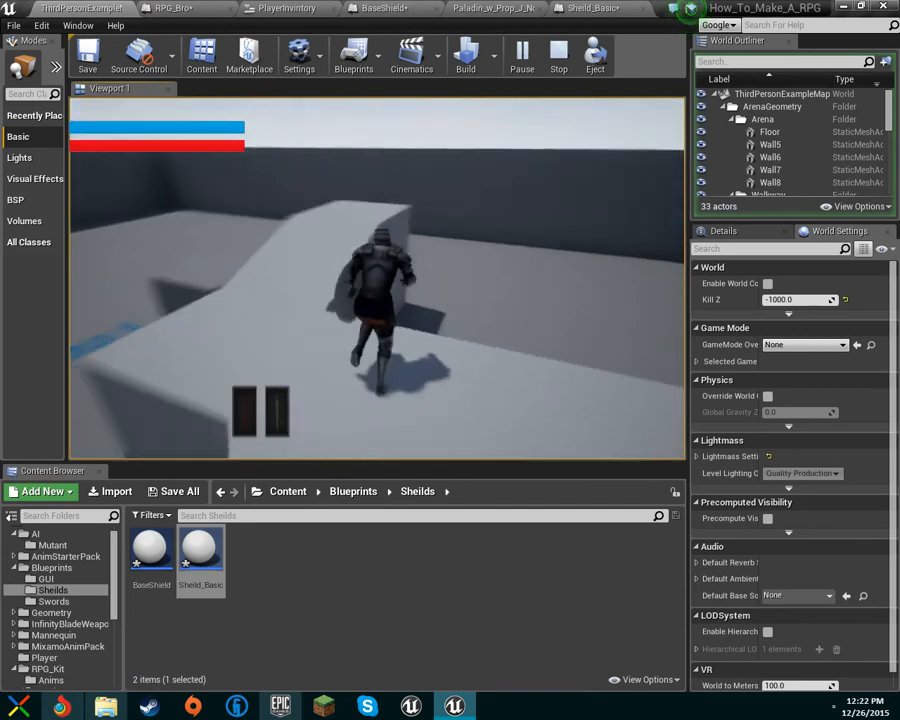
key("w")
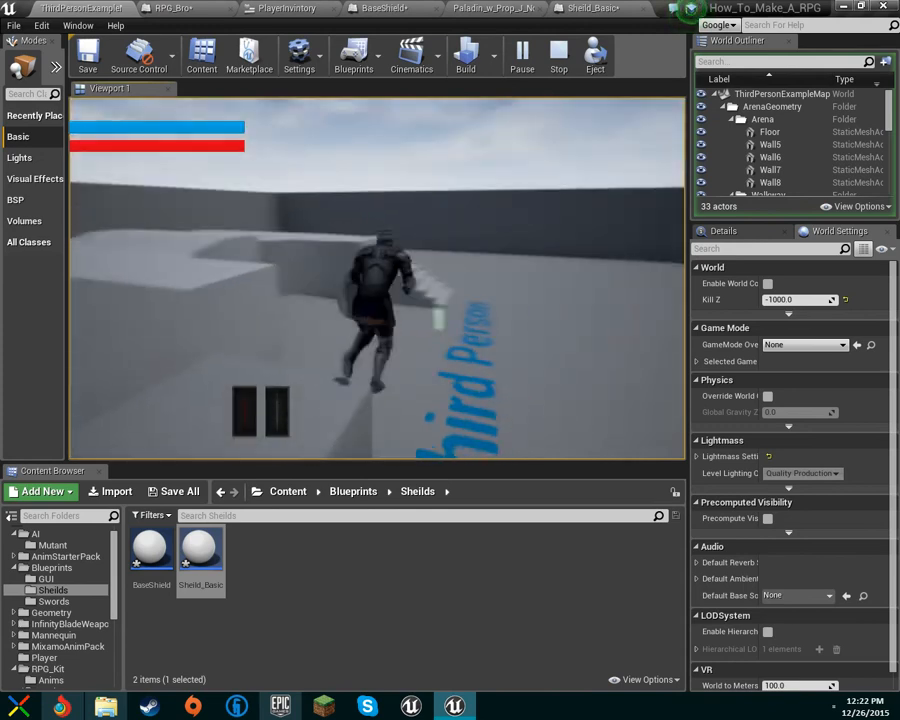
key("w")
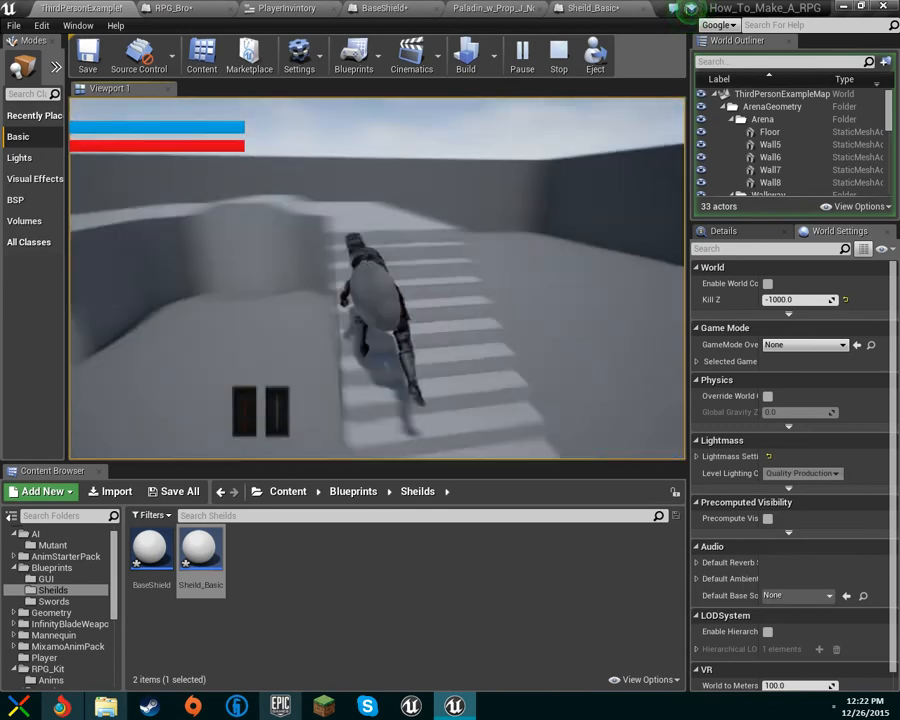
key("w")
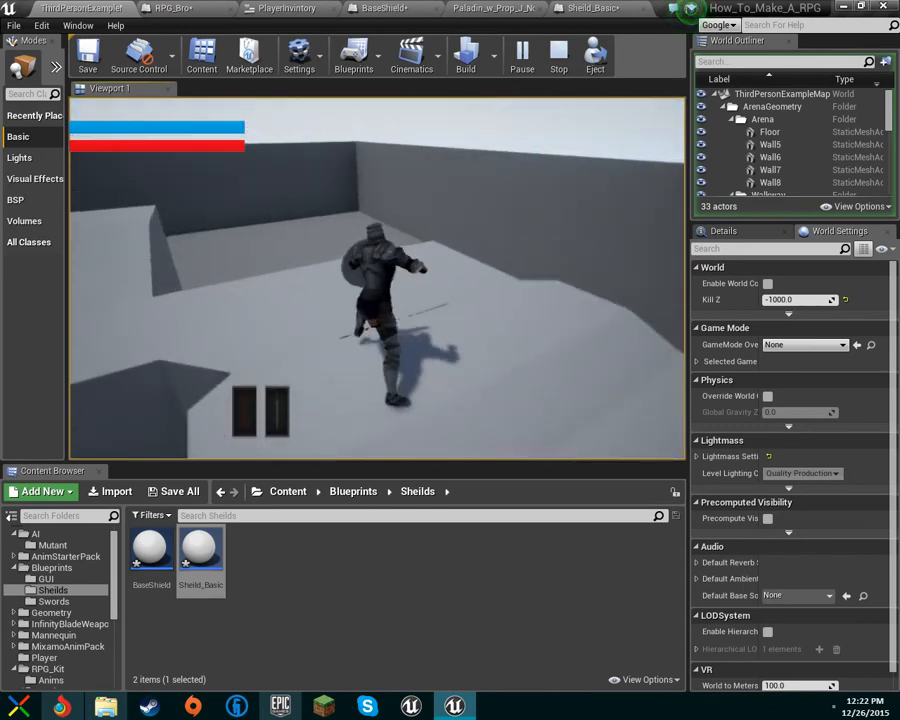
key("w")
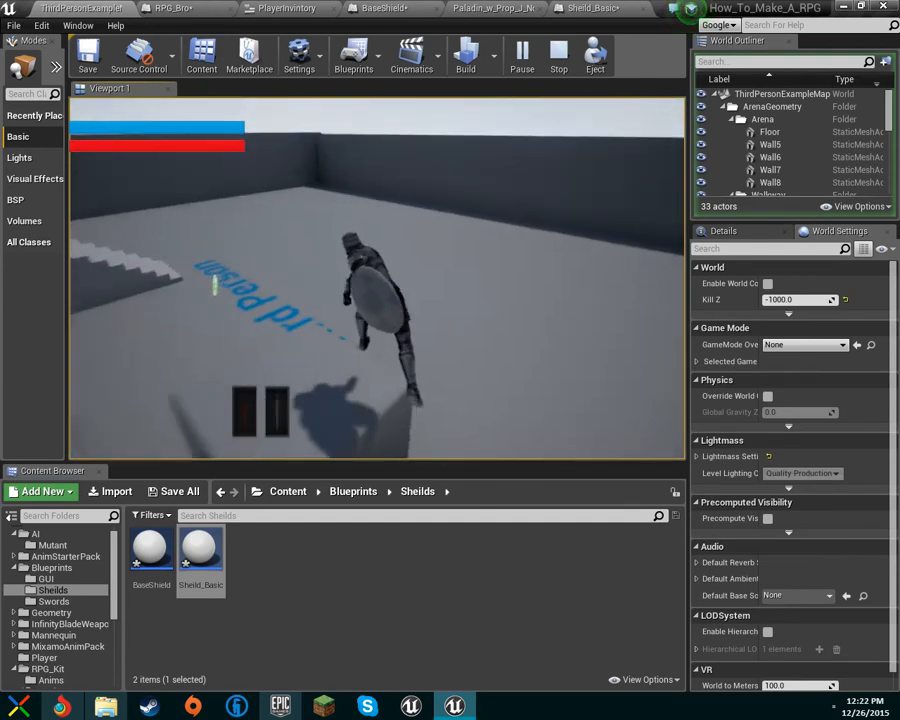
key("w")
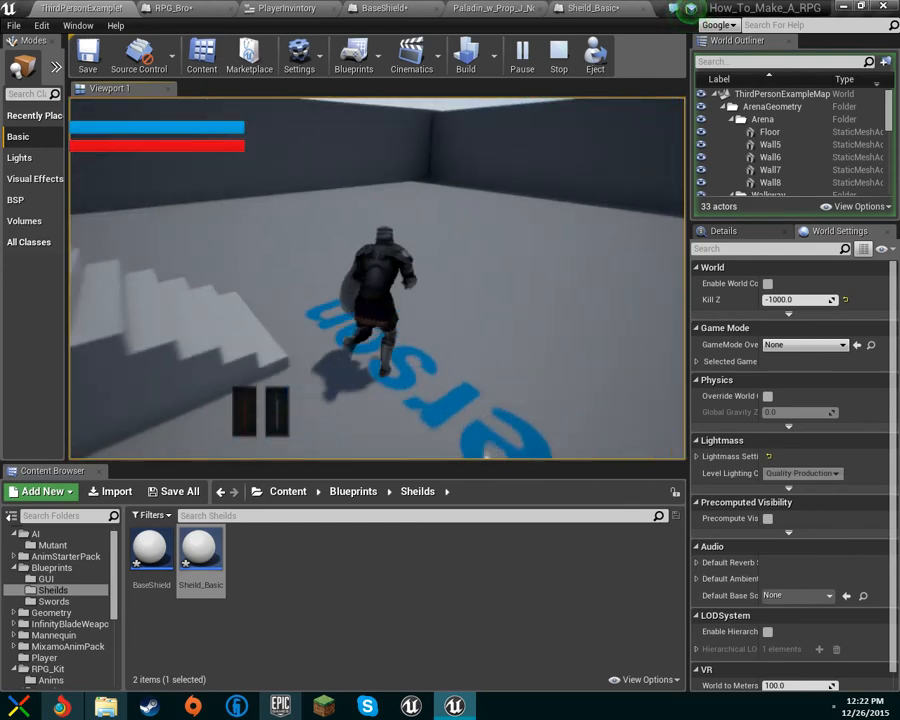
key("w")
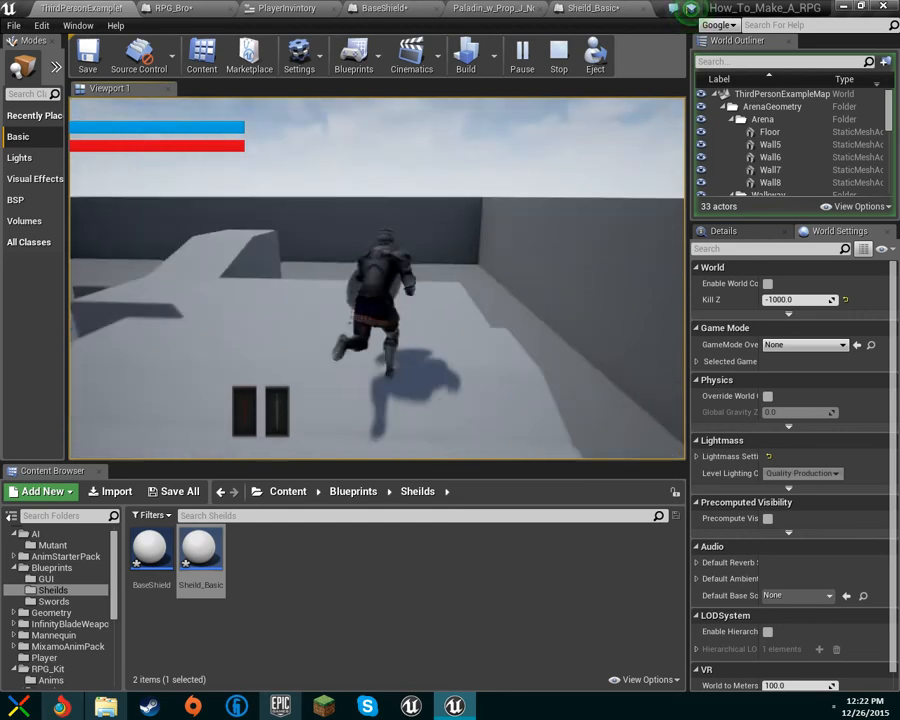
key("w")
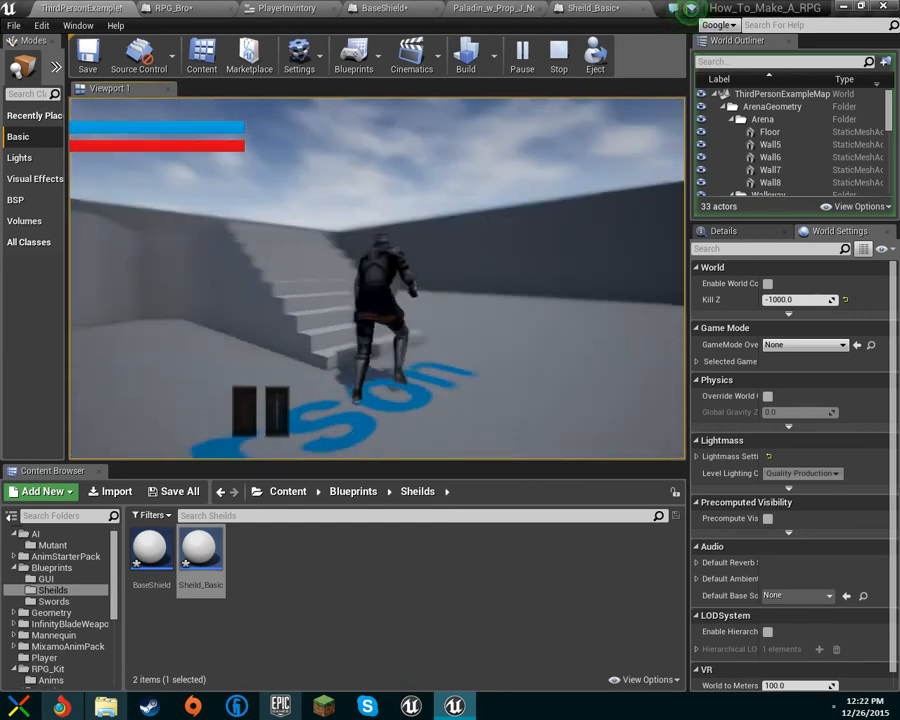
key("w")
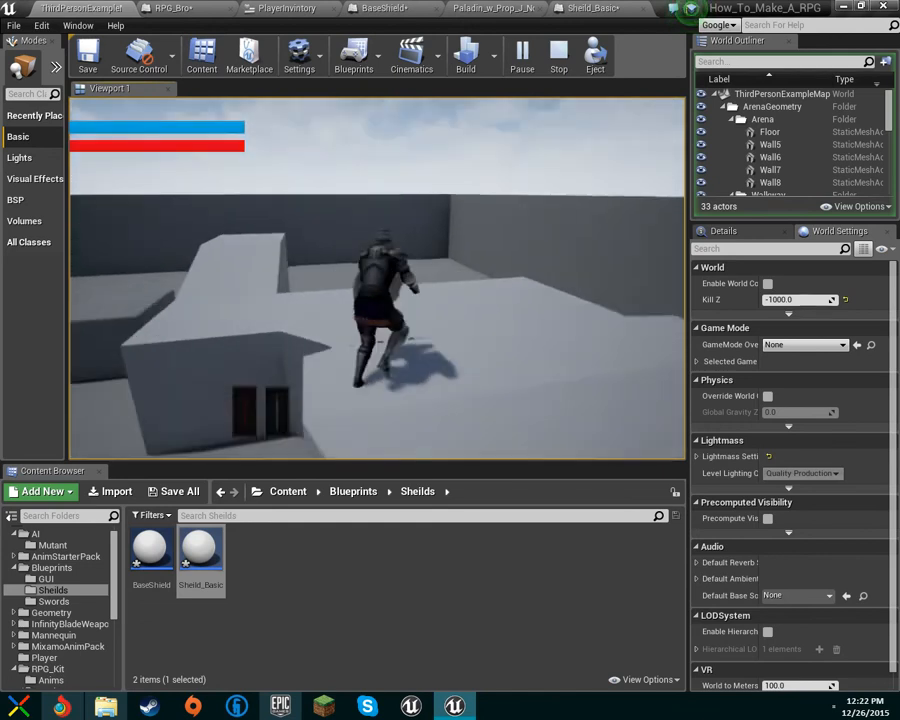
key("w")
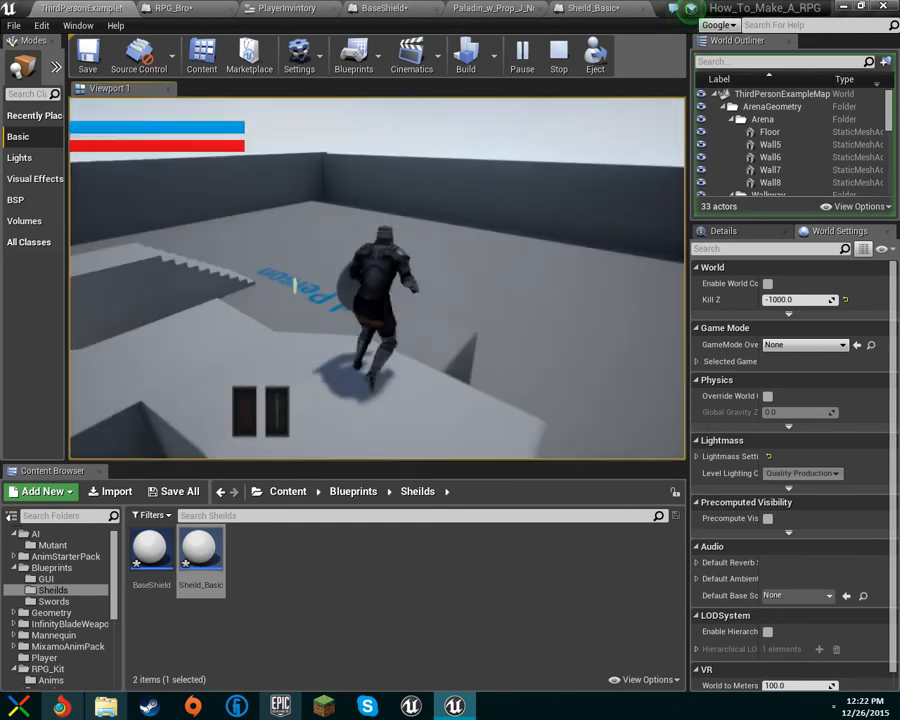
key("w")
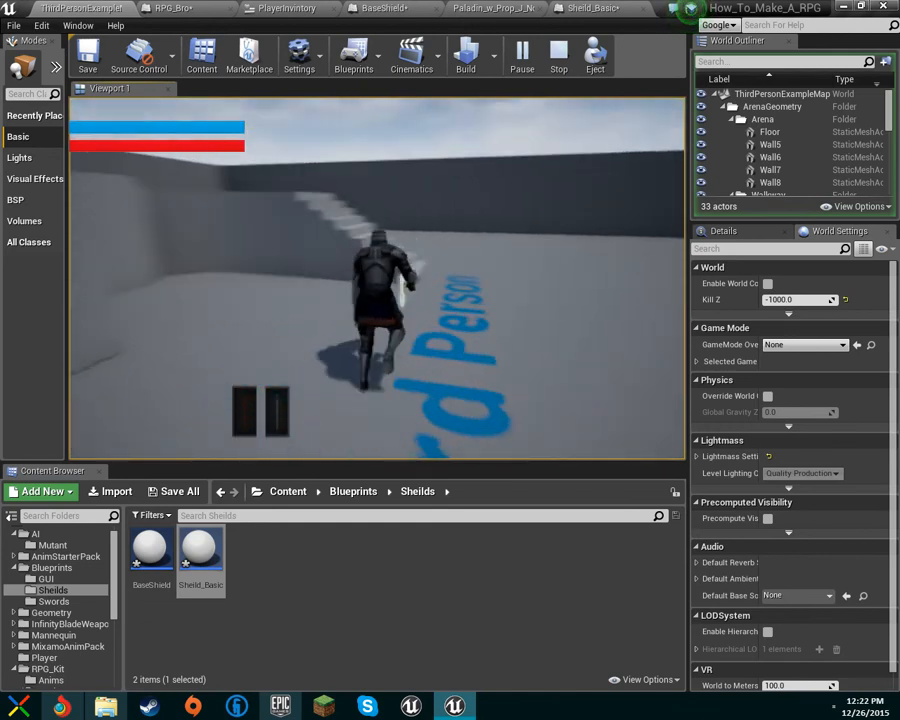
key("w")
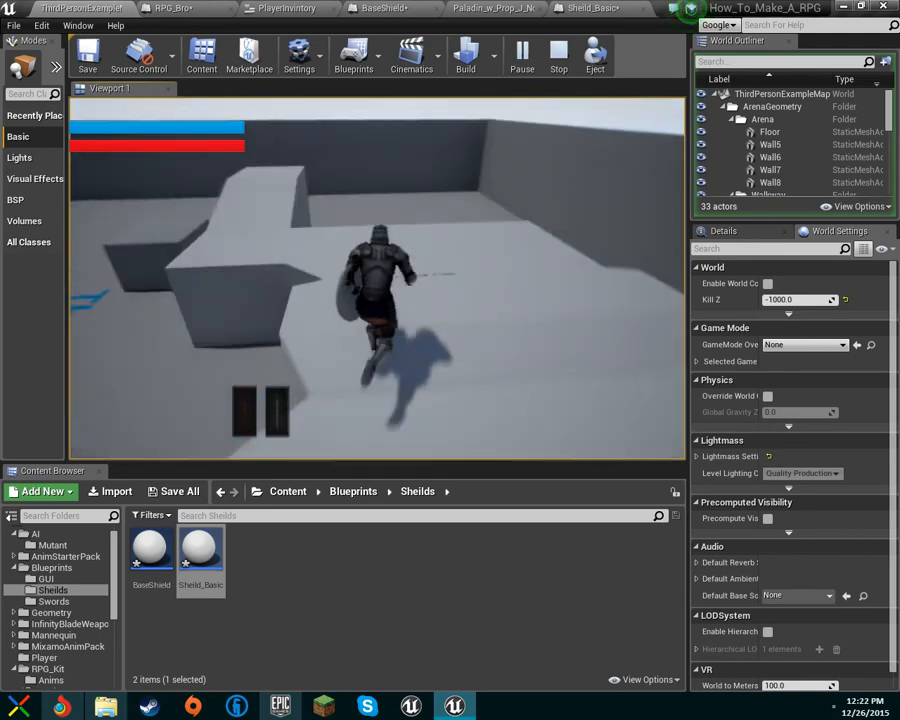
key("w")
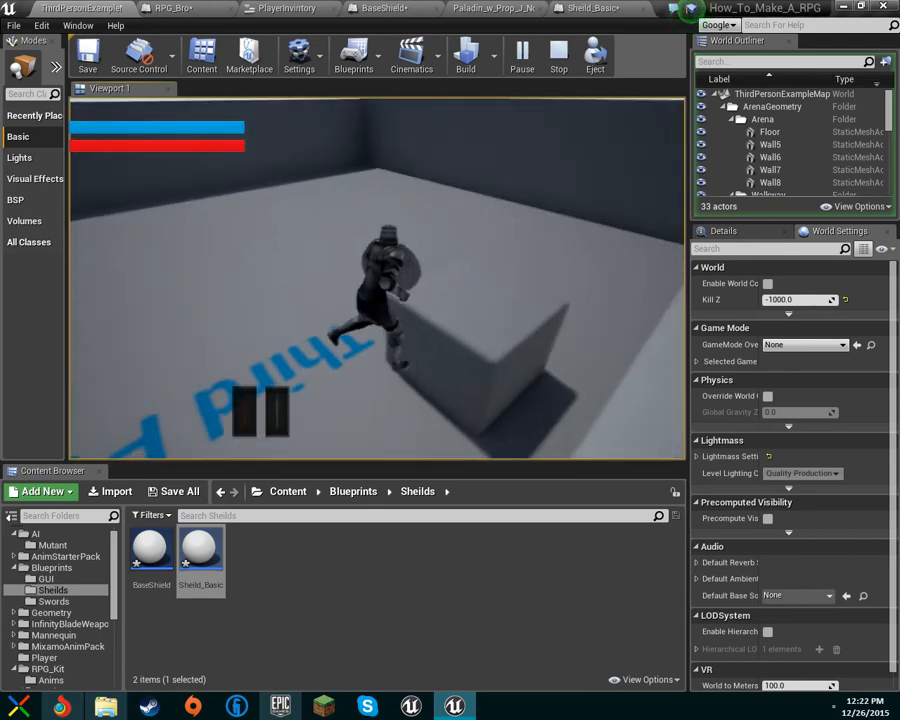
key("w")
key("w")
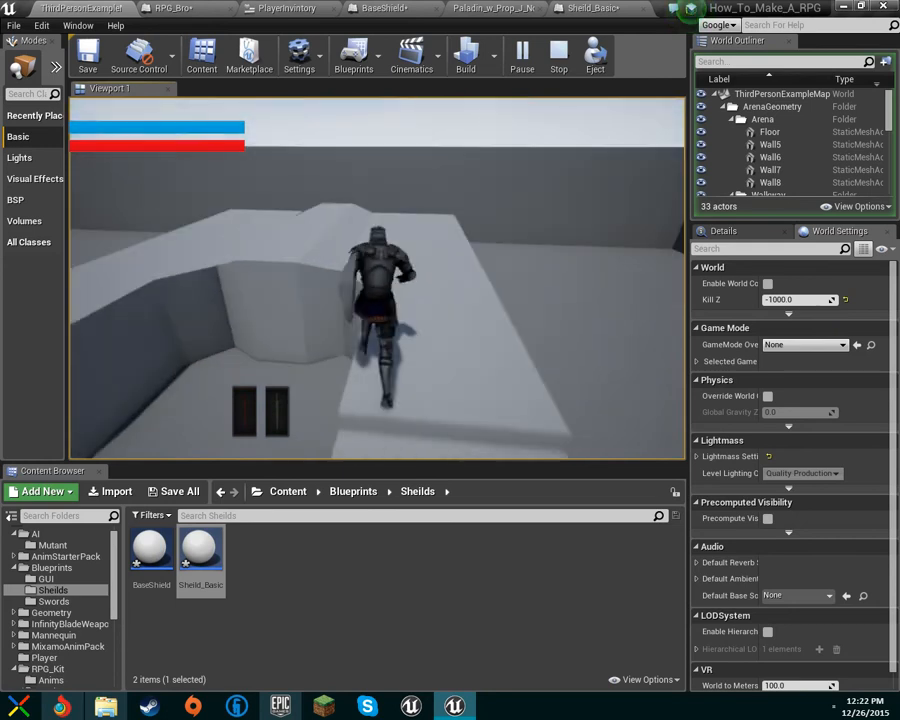
key("w")
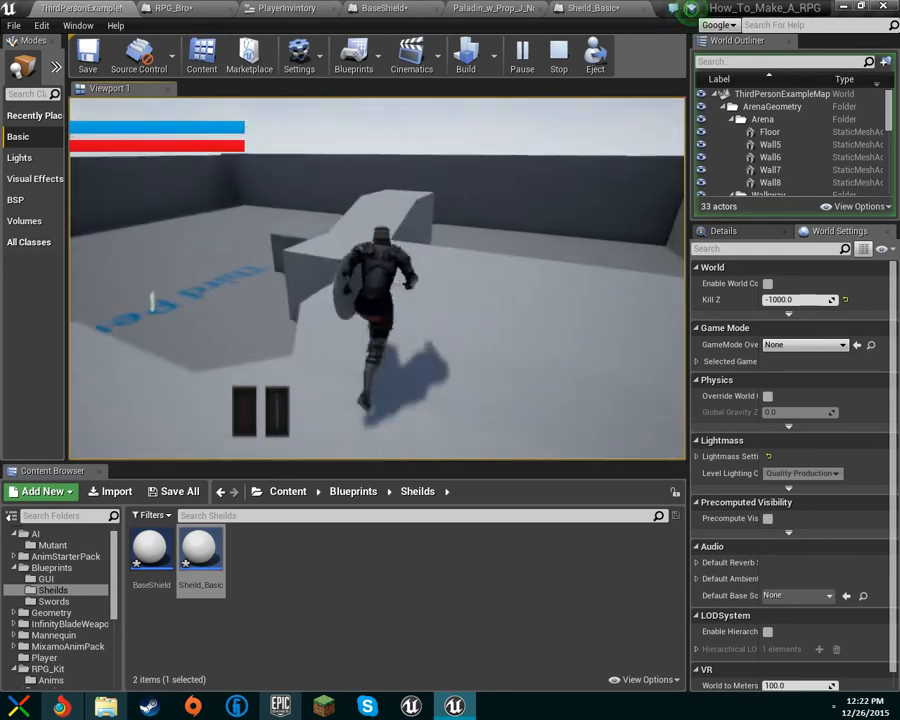
key("w")
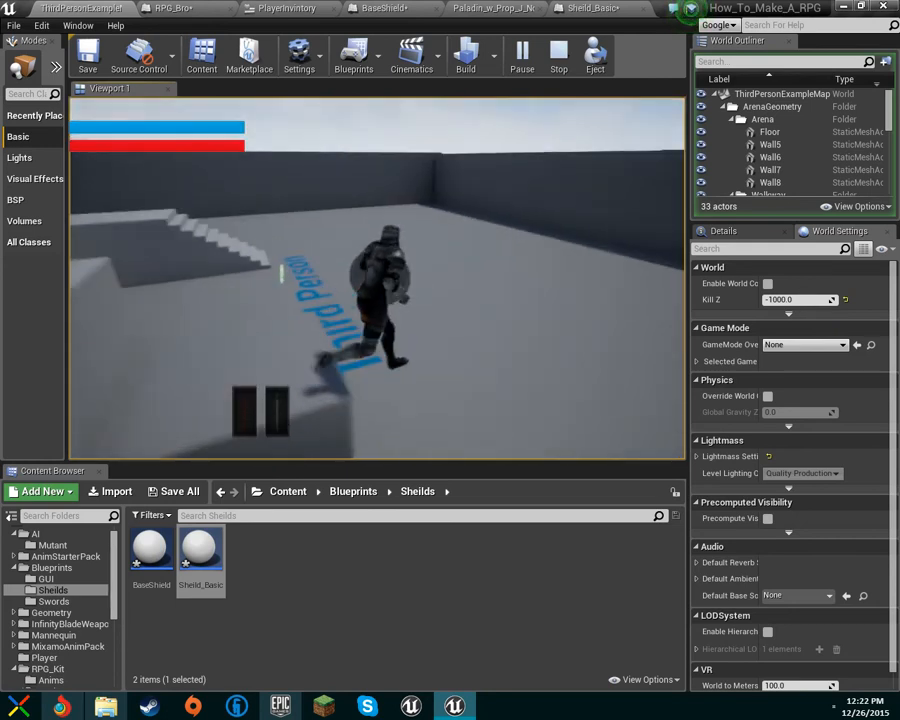
key("w")
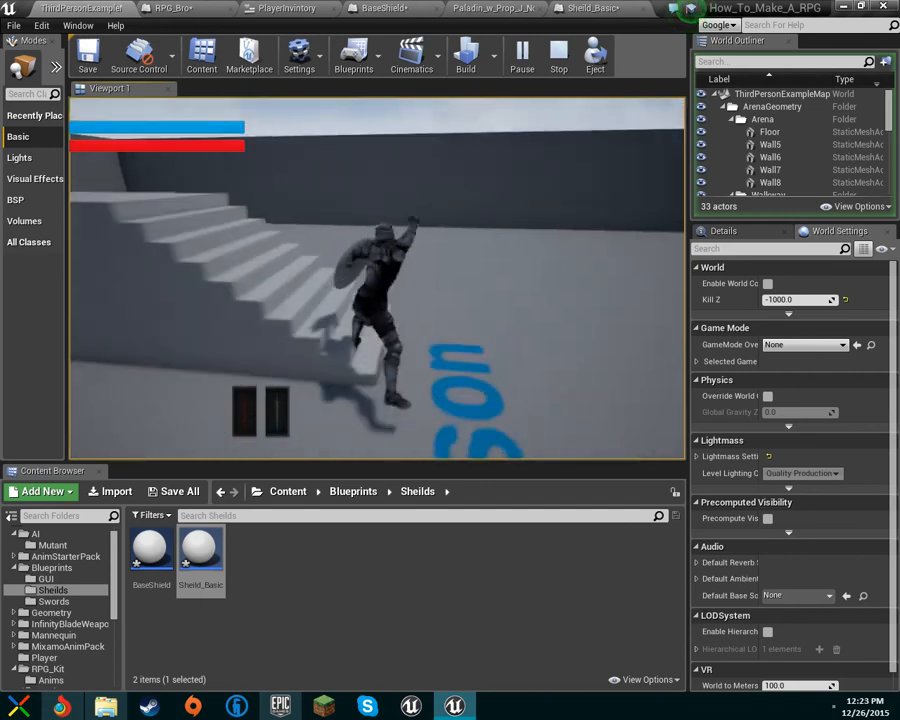
key("w")
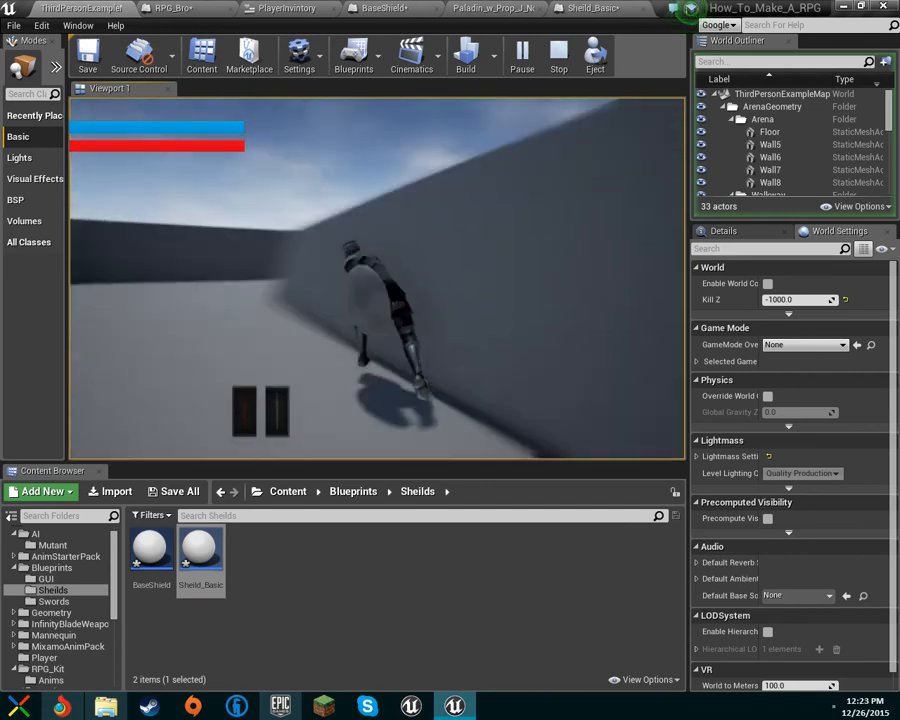
key("w")
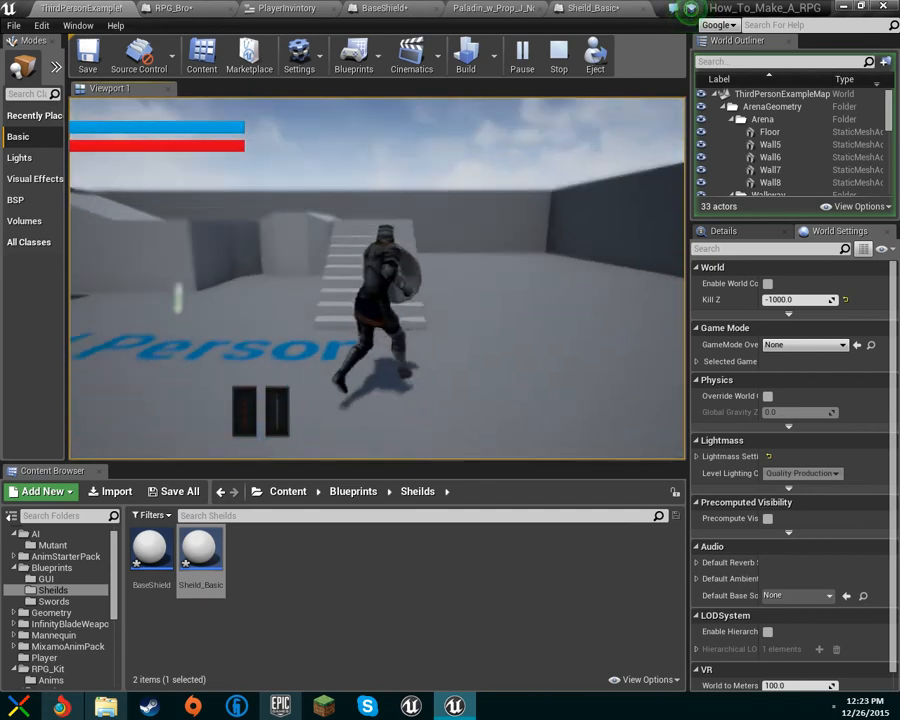
key("w")
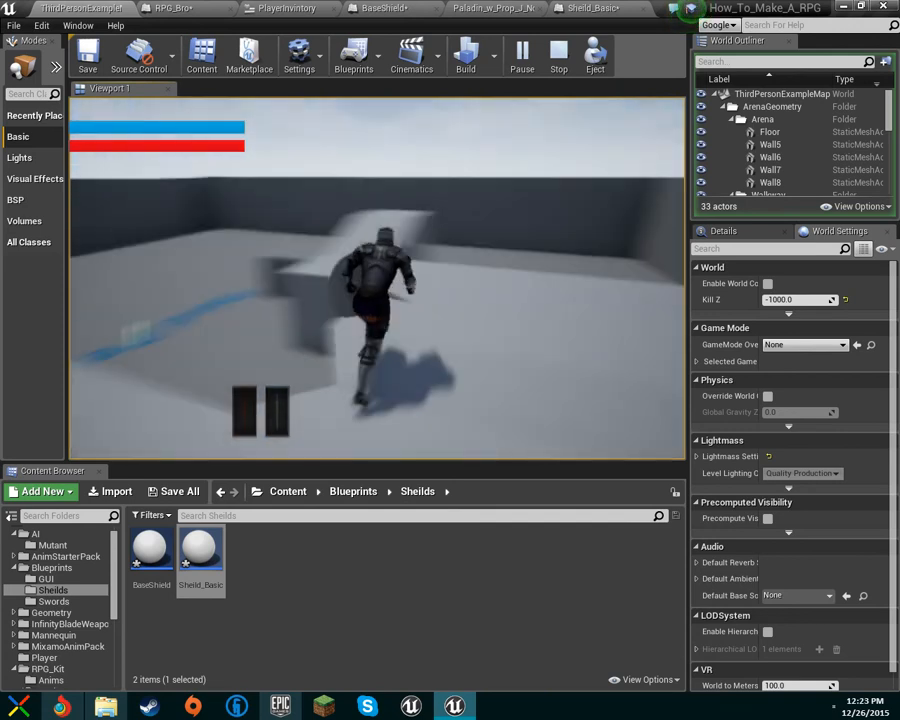
key("Escape")
Step: Review the Shield component's settings in the BaseShield blueprint, from collision, rendering and events up to its transform
left_click(408, 9)
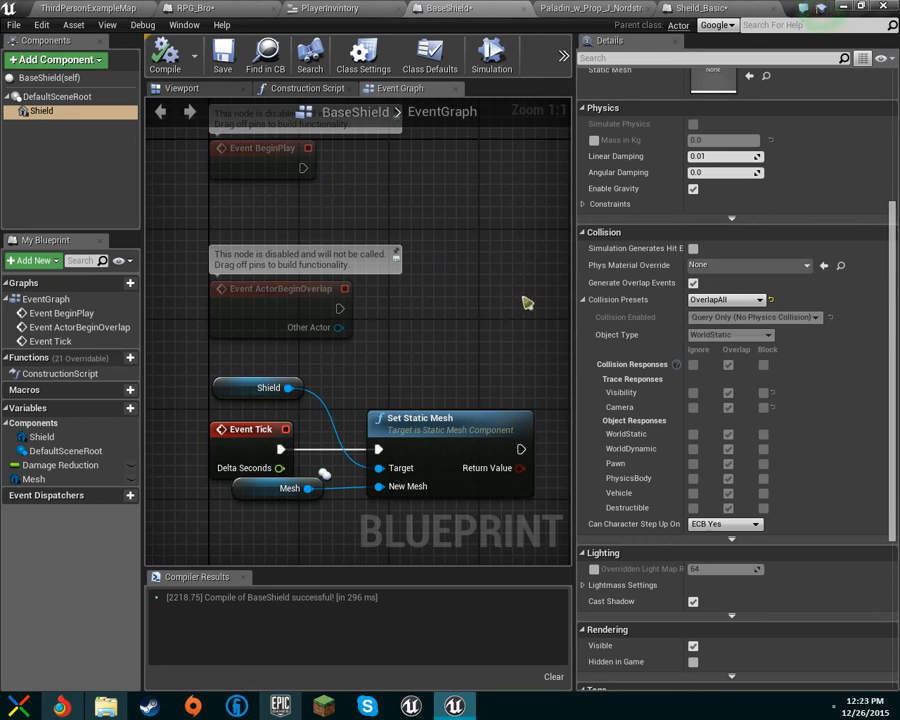
scroll(723, 371, "down", 8)
scroll(560, 345, "down", 5)
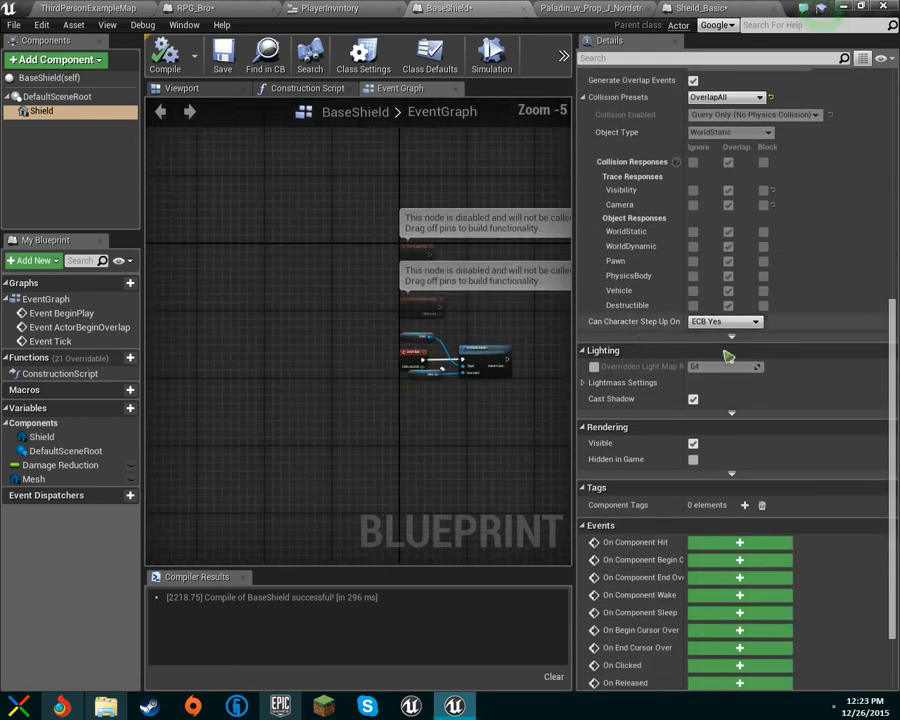
scroll(680, 380, "down", 2)
scroll(785, 298, "up", 9)
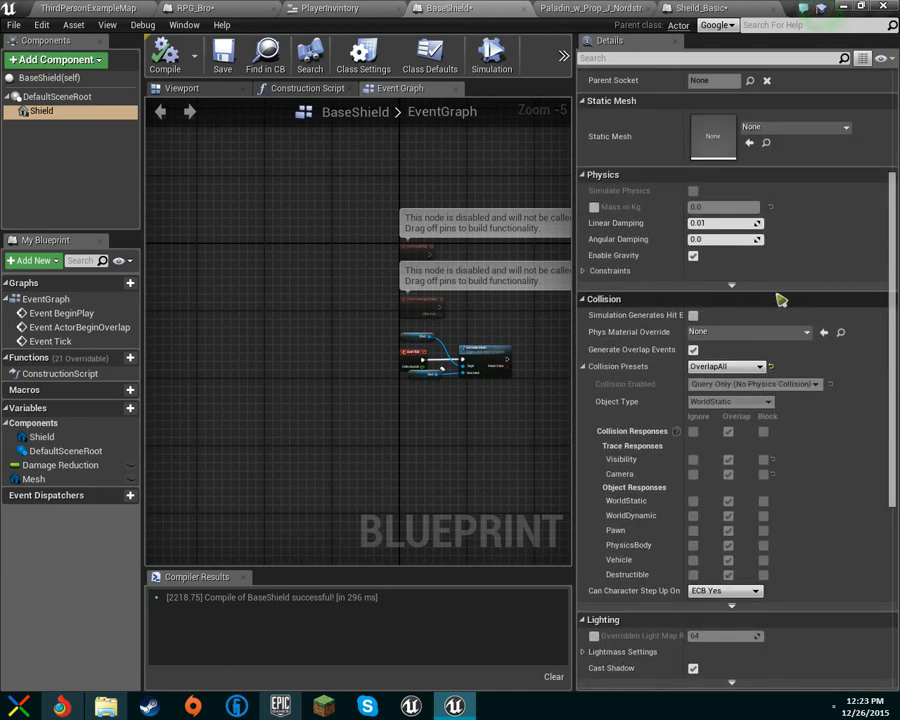
scroll(780, 300, "up", 4)
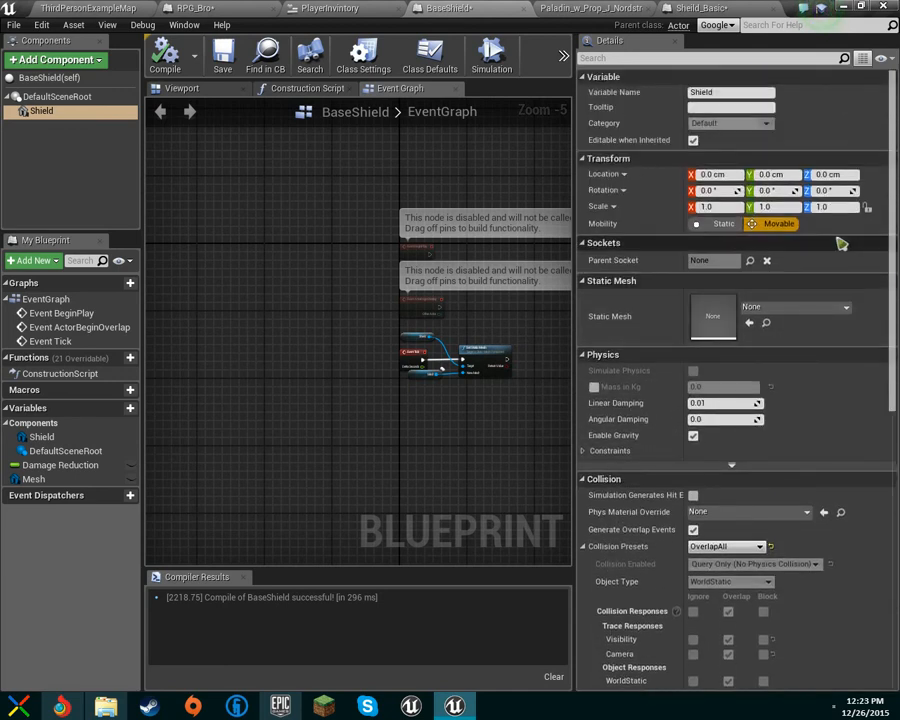
Step: Try an actor-targeted Get Owner node in BaseShield's event graph, and delete it
right_click_drag(505, 356, 399, 378)
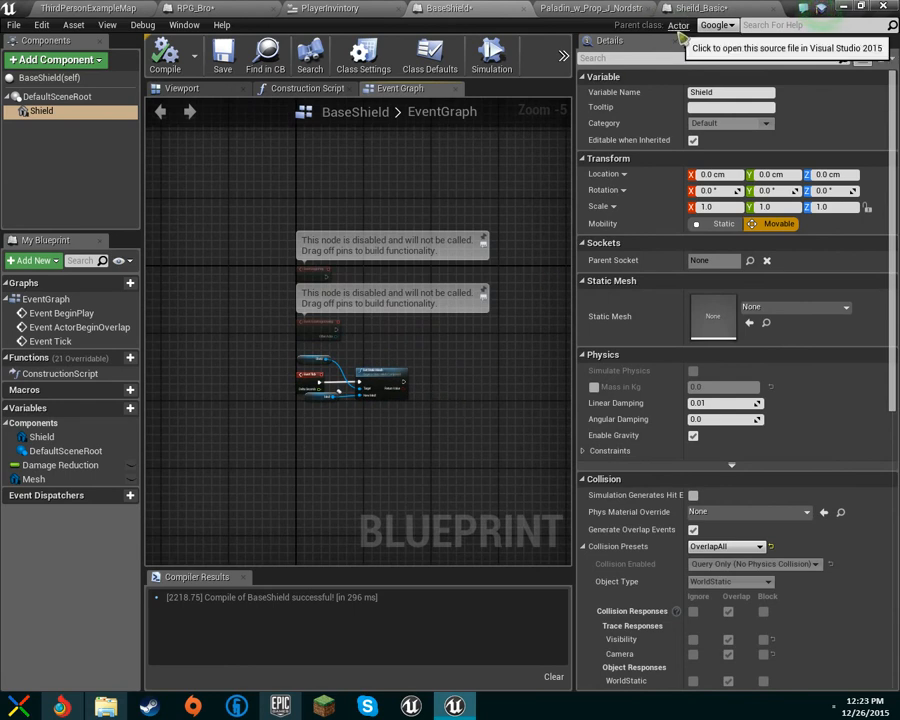
right_click(477, 328)
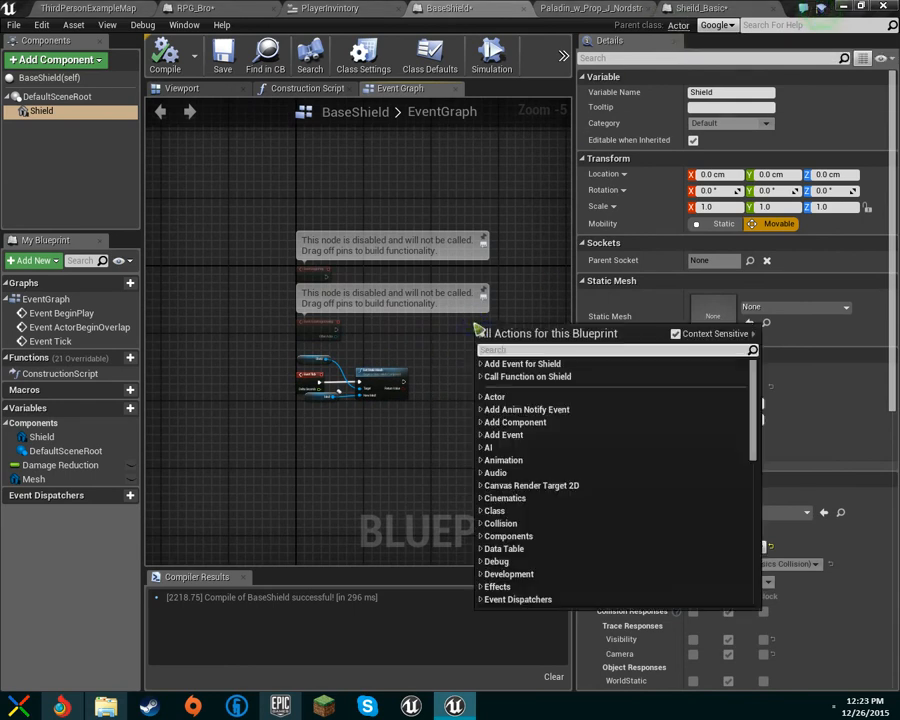
type("get ow")
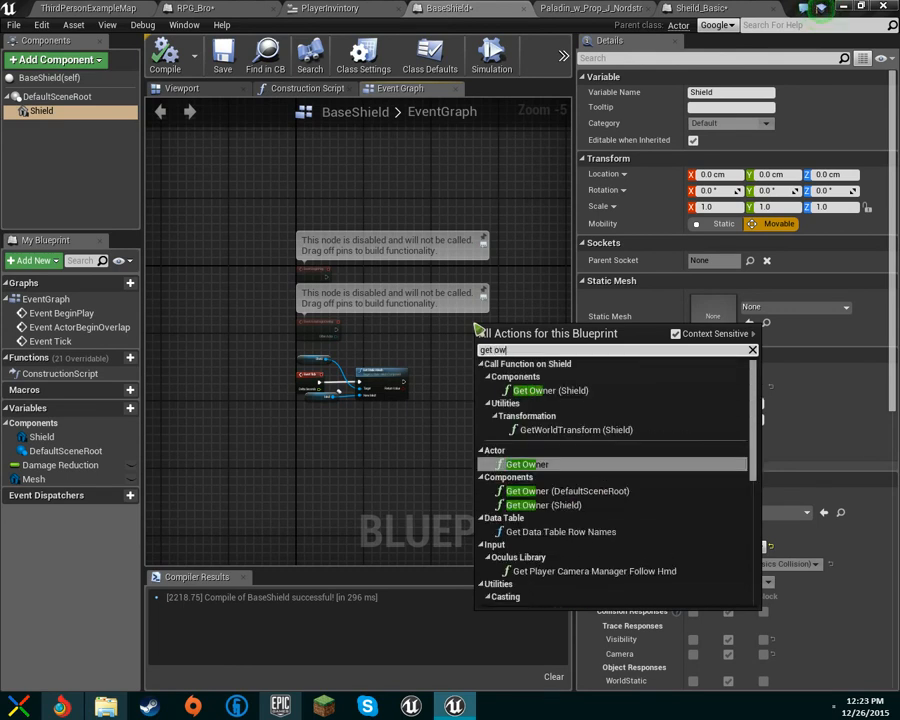
key("Return")
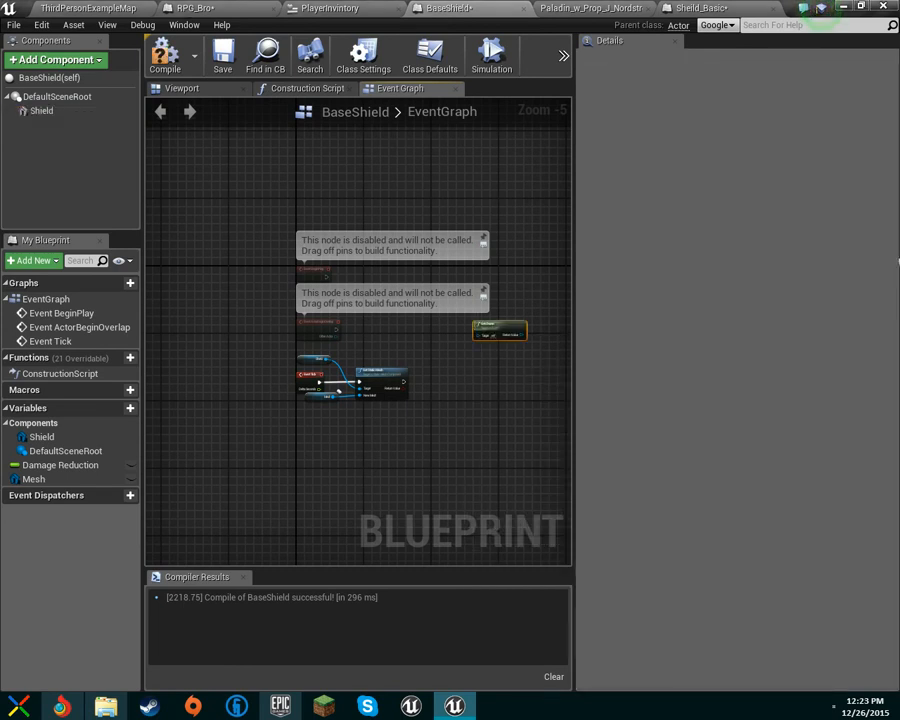
scroll(480, 335, "up", 5)
left_click_drag(567, 343, 316, 346)
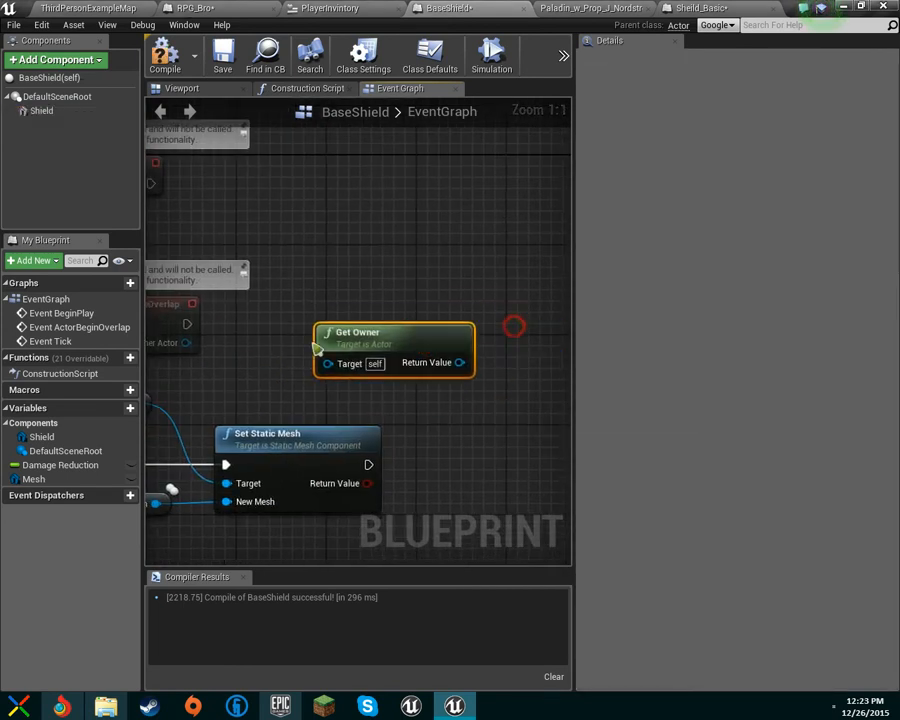
key("Delete")
Step: Add a Get Owner (Shield) node, targeting the Shield component, above Set Static Mesh in BaseShield's event graph
right_click(331, 277)
type("get")
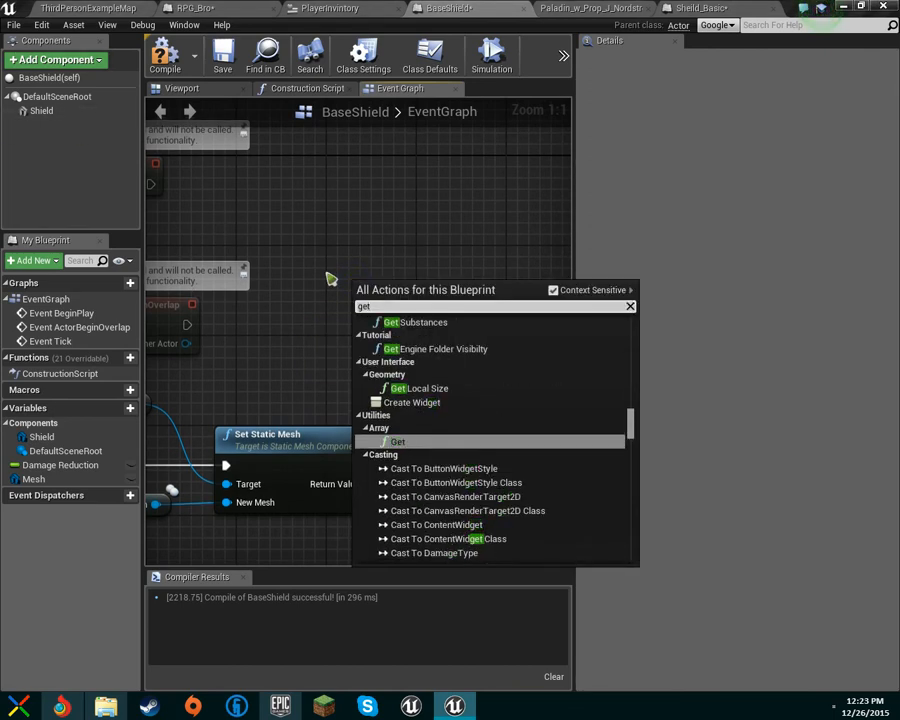
type(" owner")
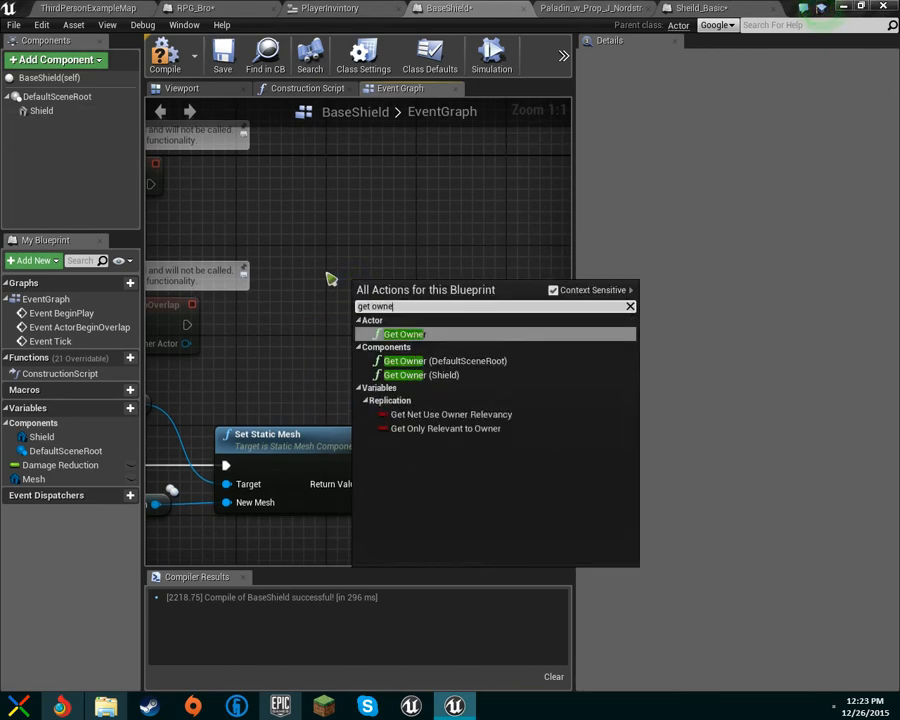
left_click(428, 375)
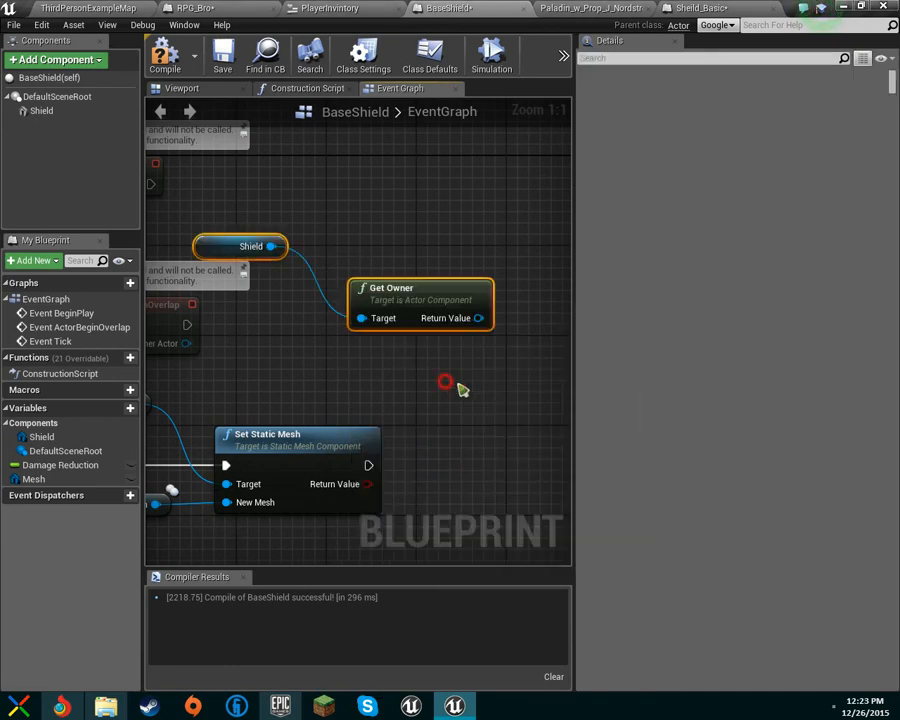
Step: Delete the Get Owner node and its Shield reference from BaseShield's event graph, and compile the blueprint
left_click_drag(523, 393, 268, 213)
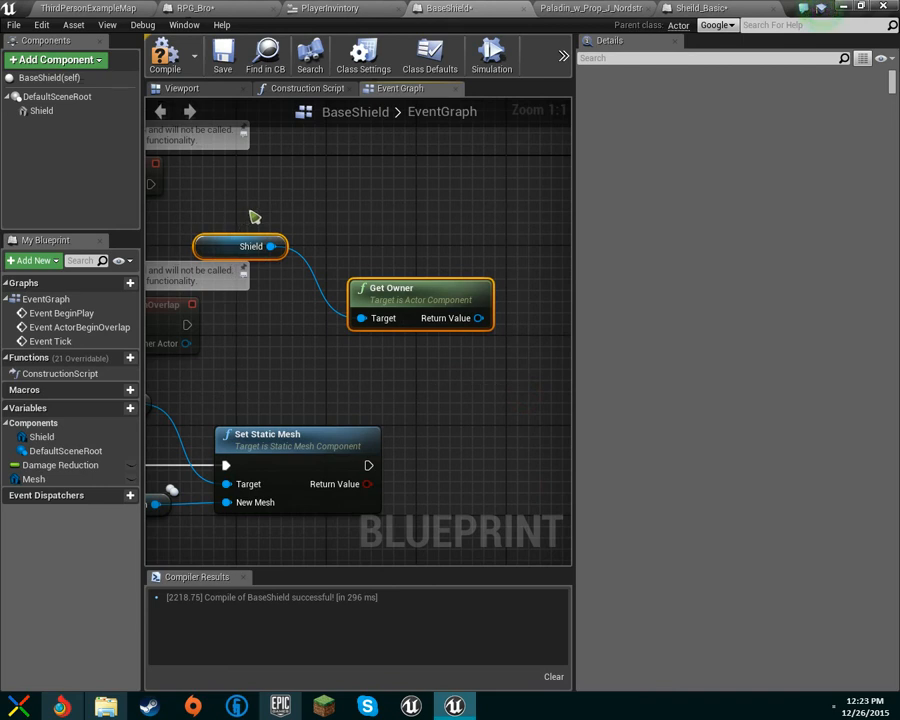
key("Delete")
scroll(530, 362, "down", 1)
right_click_drag(457, 394, 546, 372)
right_click_drag(397, 329, 424, 447)
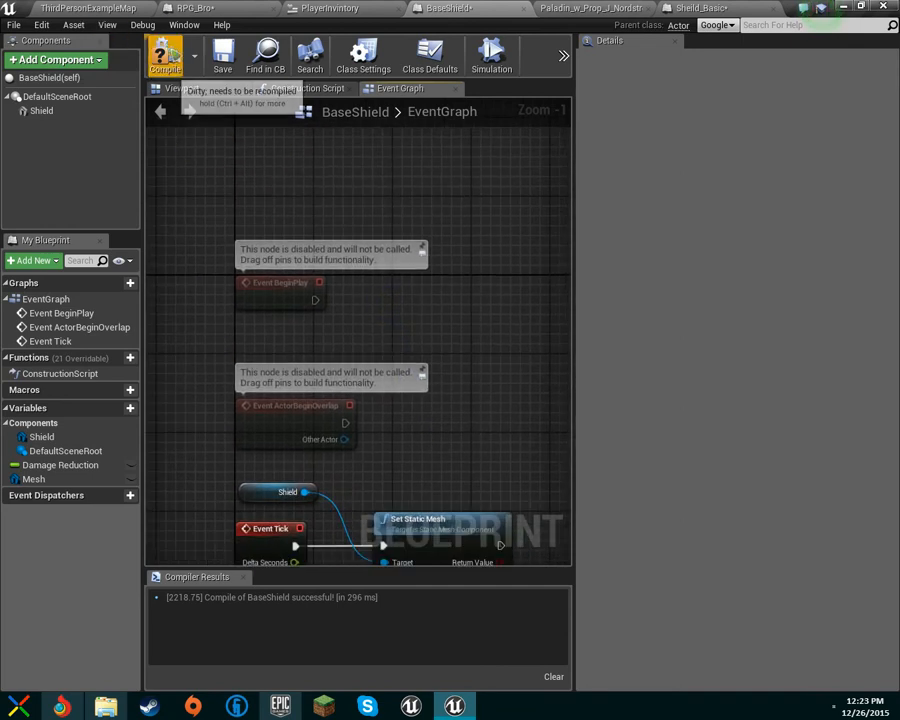
left_click(164, 52)
Step: Open the project's Engine - Collision settings from ThirdPersonExampleMap and expand the collision presets
left_click(360, 8)
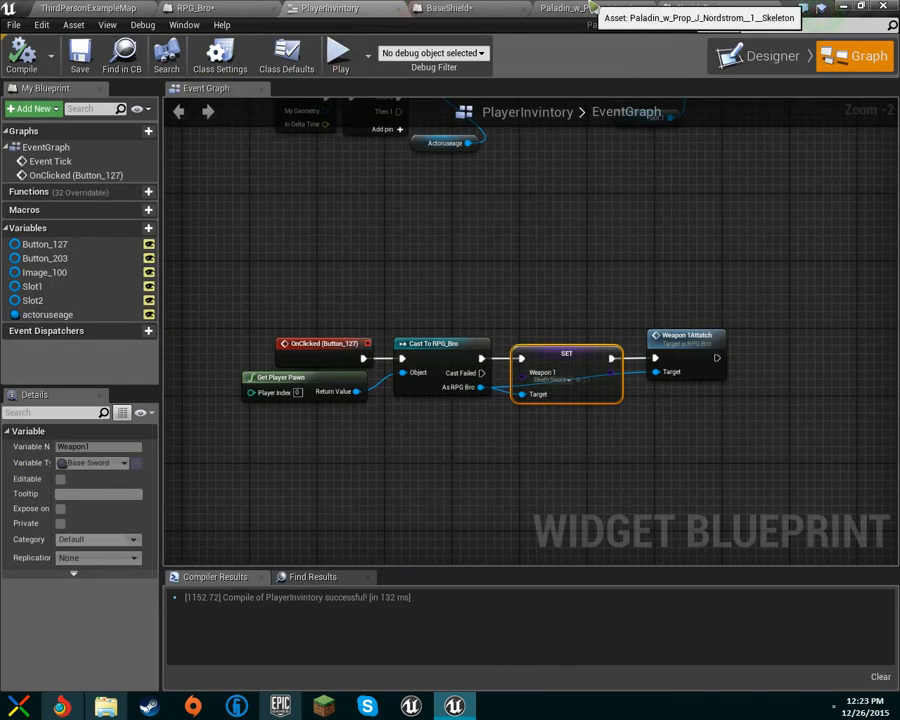
left_click(707, 7)
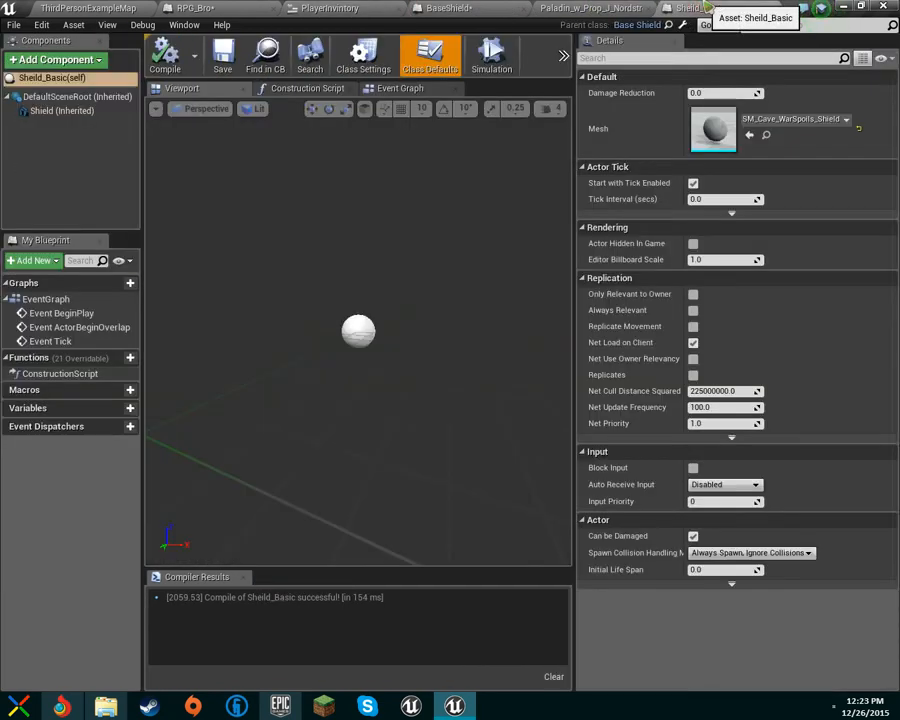
left_click(64, 7)
left_click(327, 62)
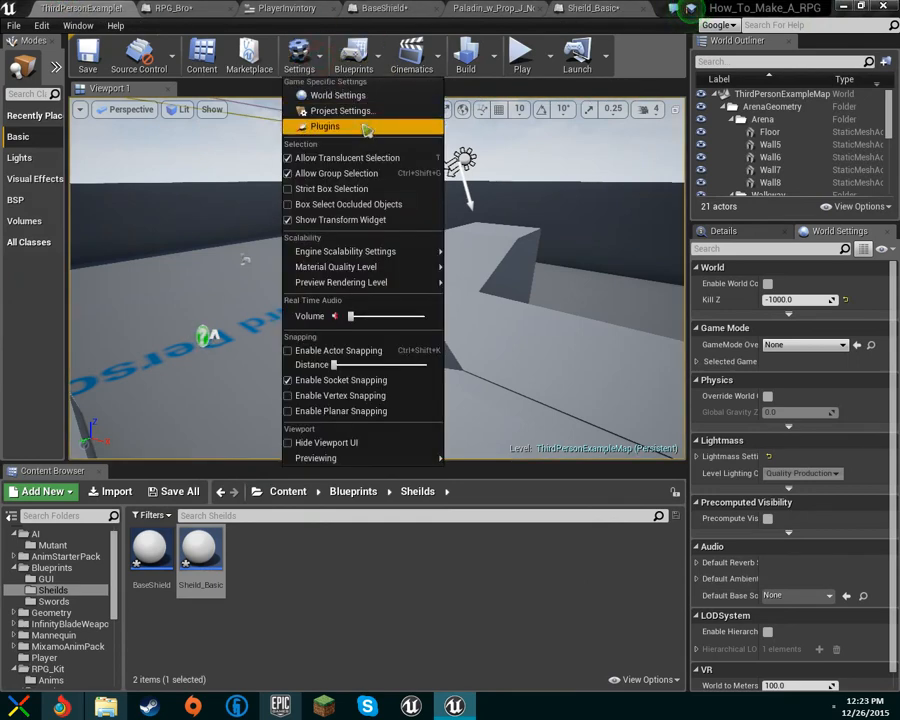
left_click(350, 108)
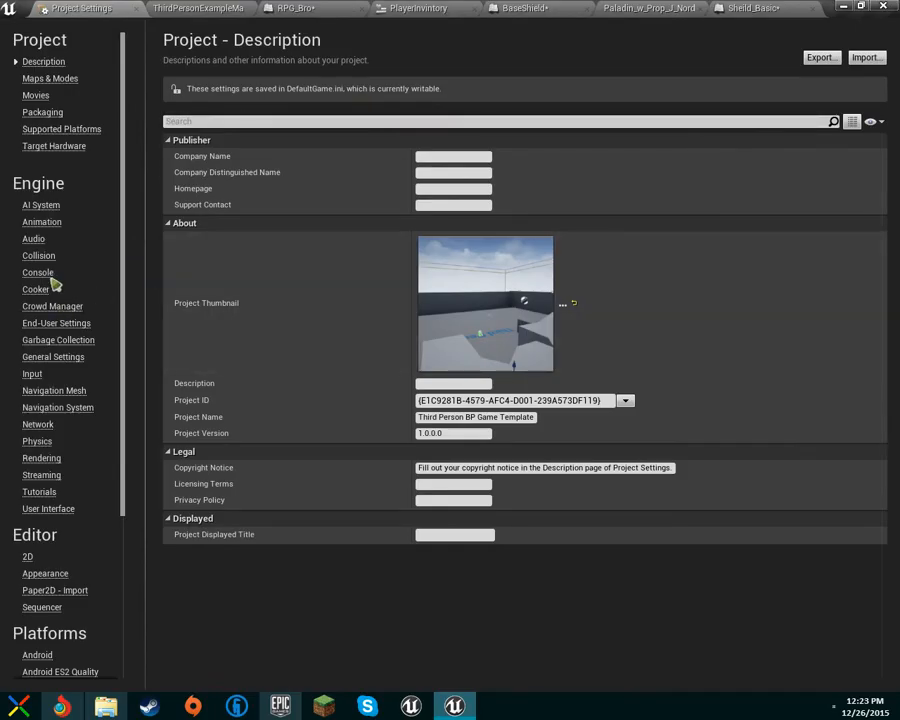
left_click(40, 274)
left_click(50, 256)
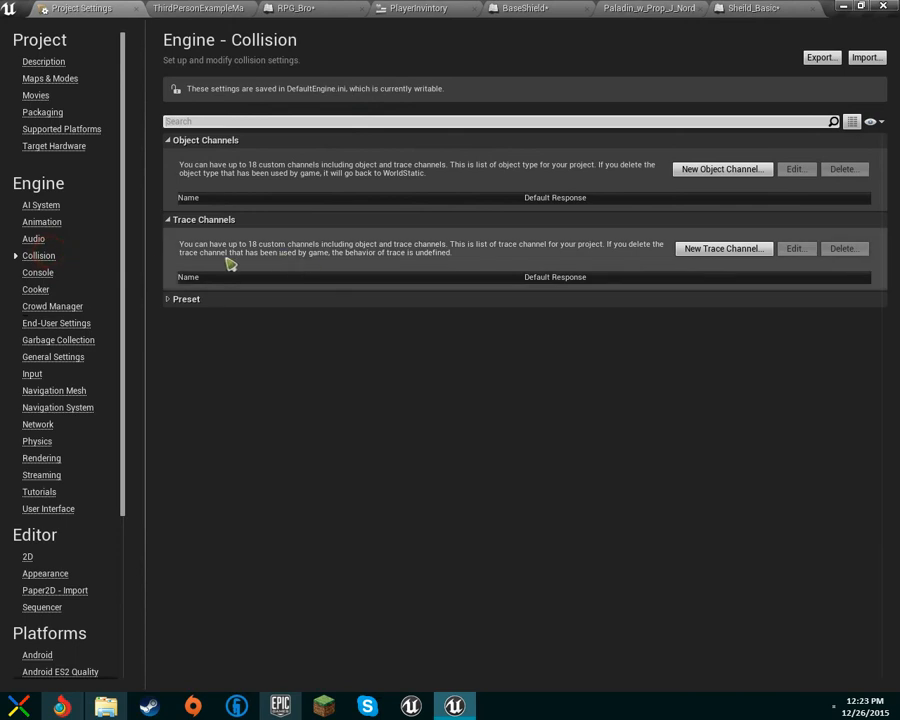
left_click(207, 300)
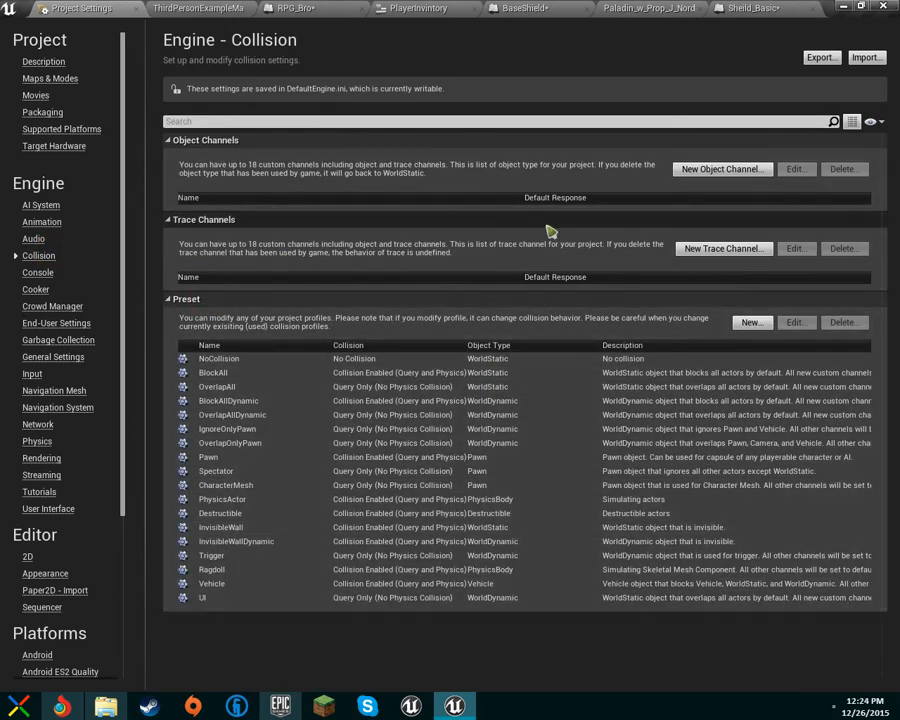
Step: Create two object channels named Player and Arrow, both with the default response Block
left_click(712, 168)
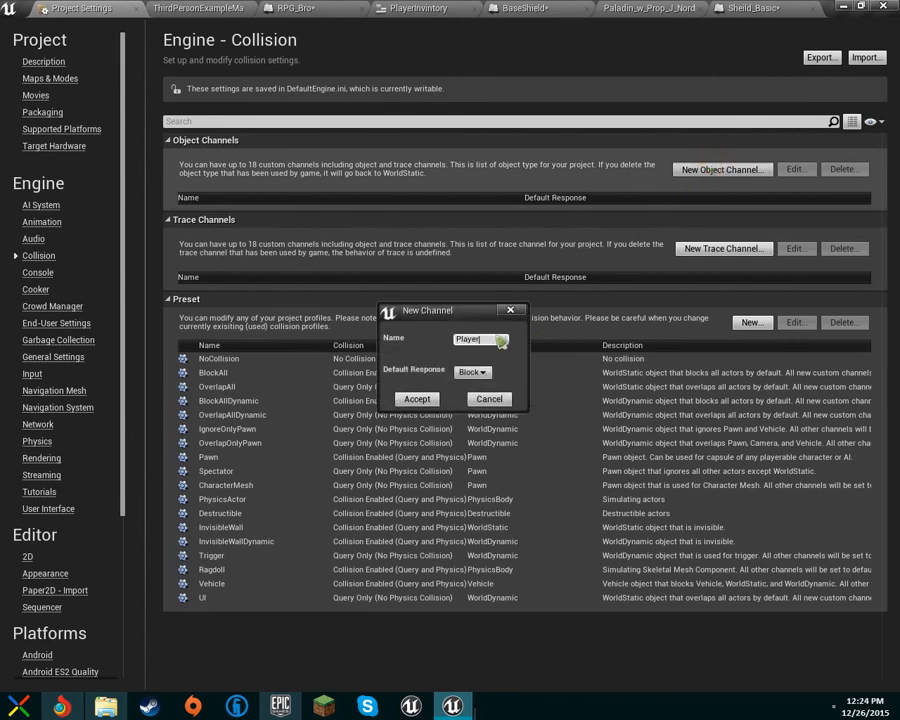
left_click(418, 399)
left_click(750, 171)
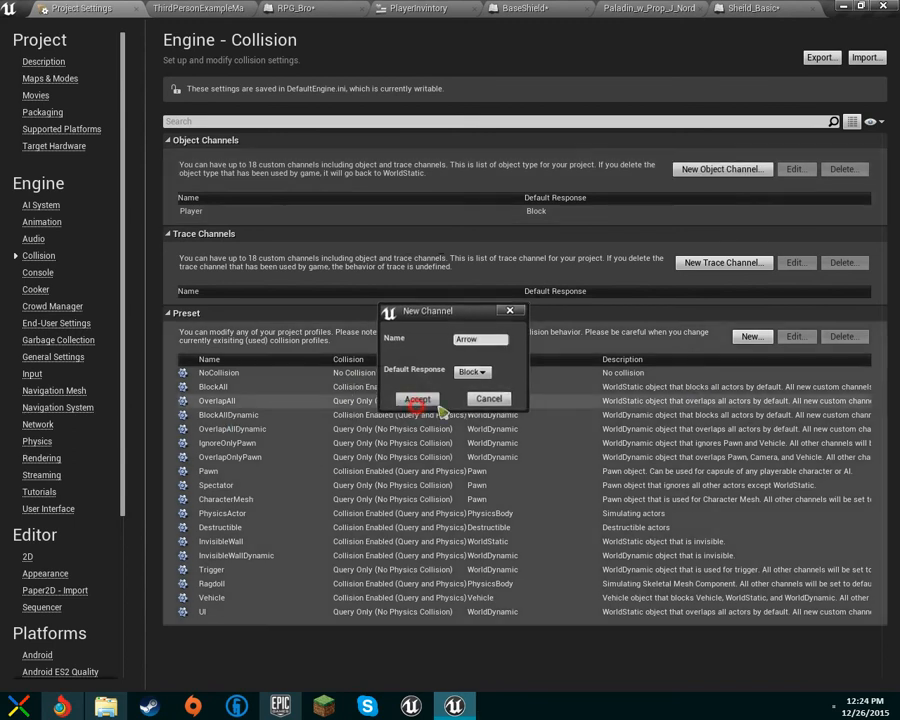
left_click(430, 400)
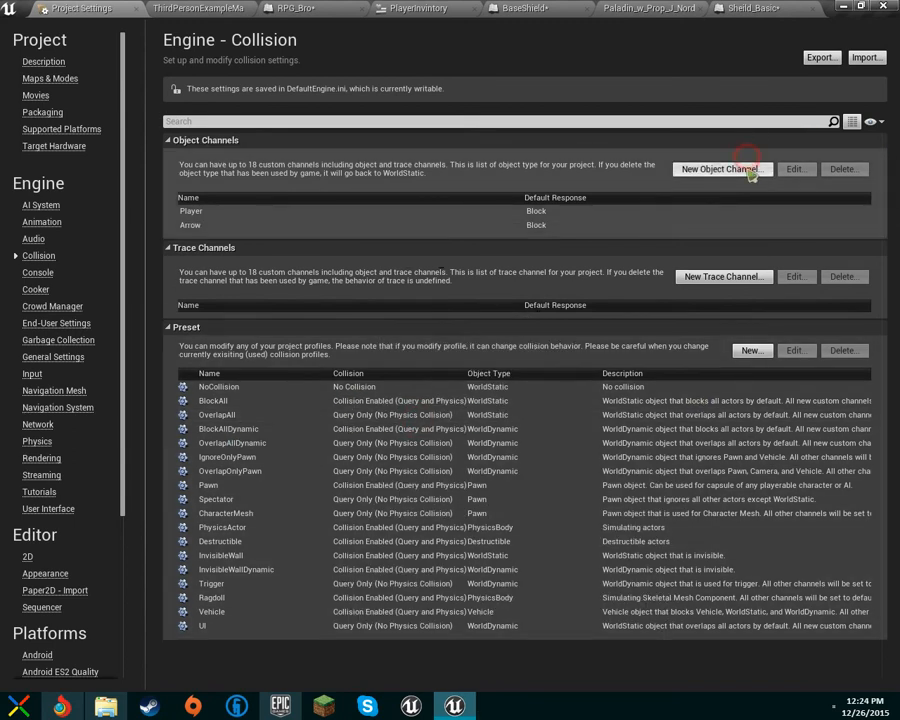
Step: Create two more object channels named Sword and Shield, both with the default response Block
left_click(748, 170)
type("Sword")
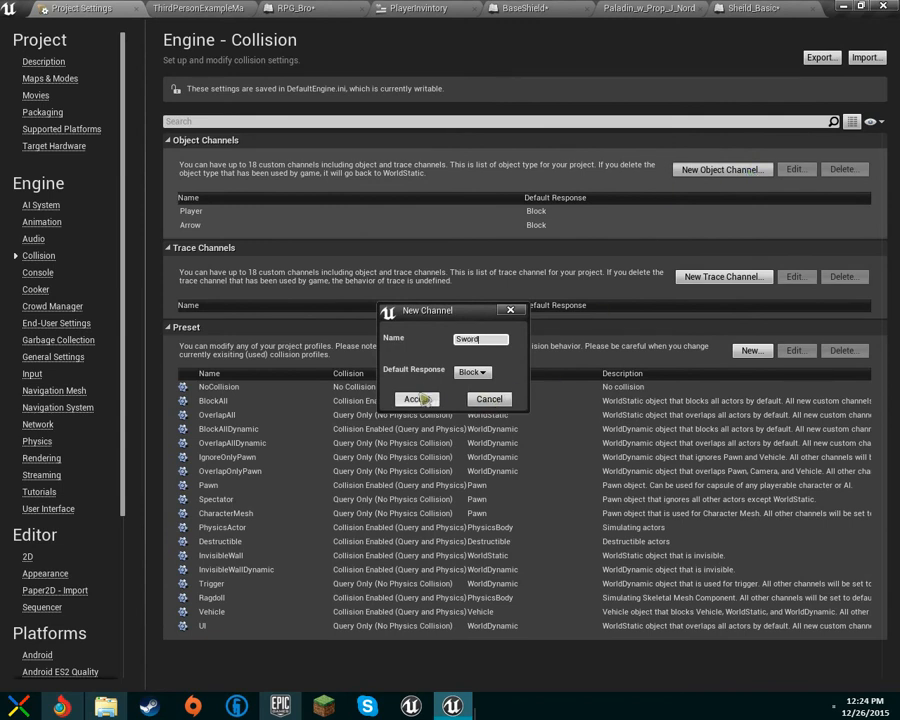
left_click(422, 399)
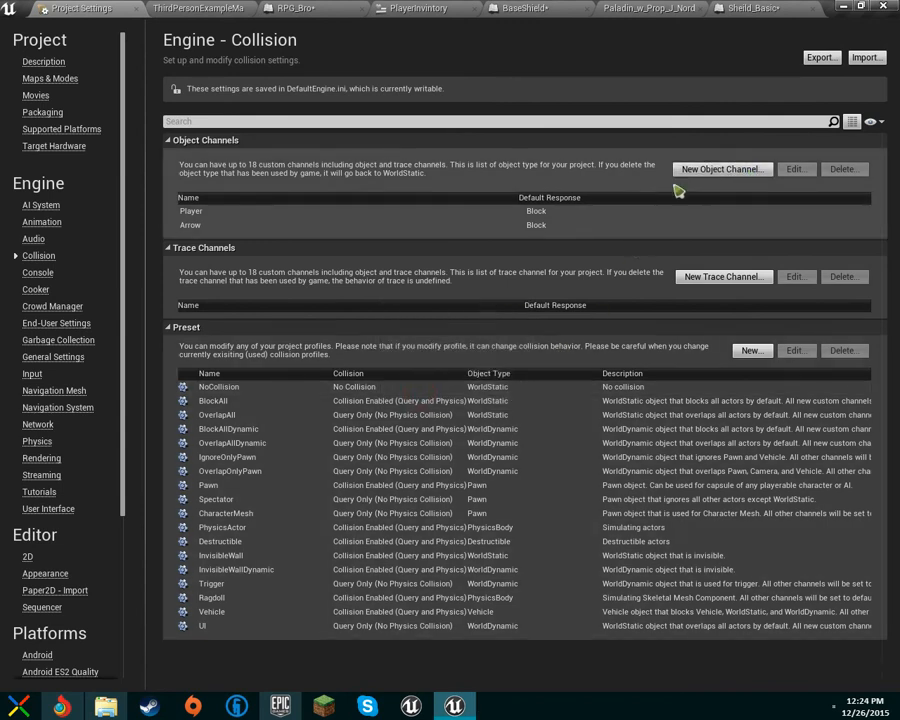
left_click(708, 170)
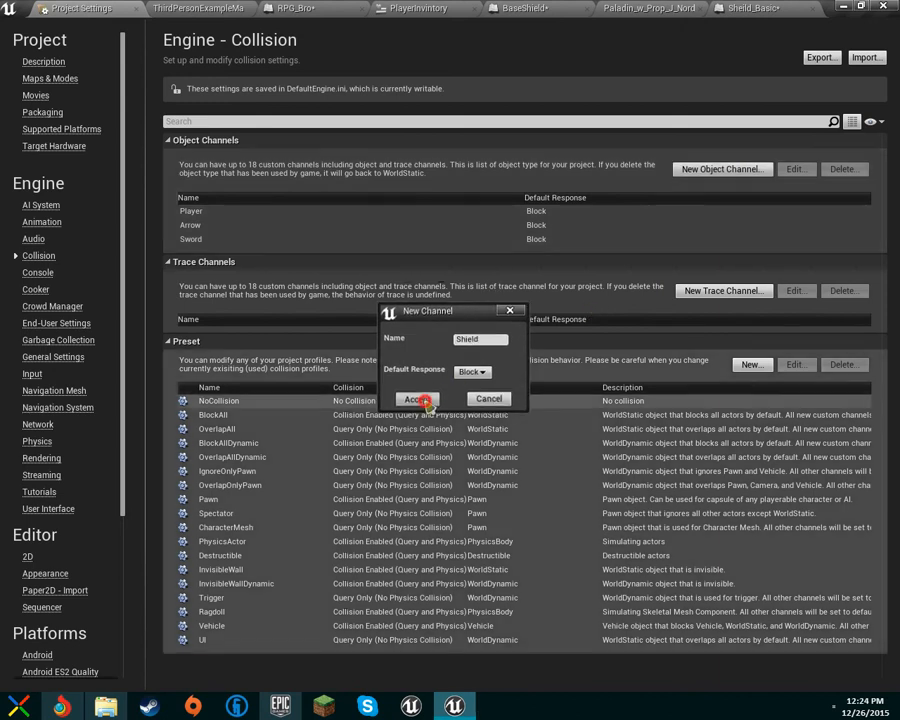
left_click(426, 399)
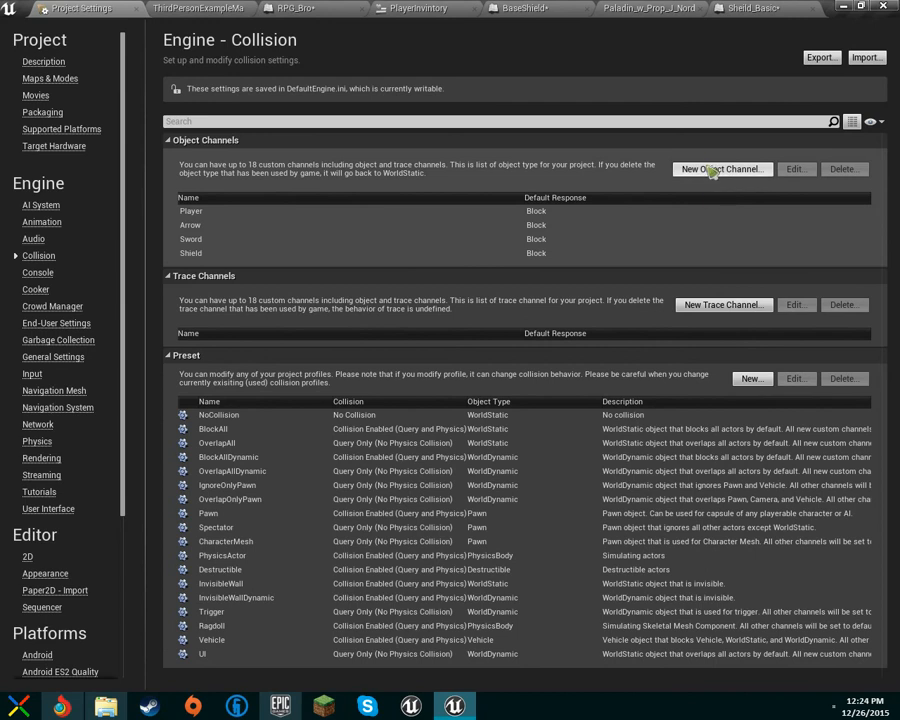
left_click(710, 170)
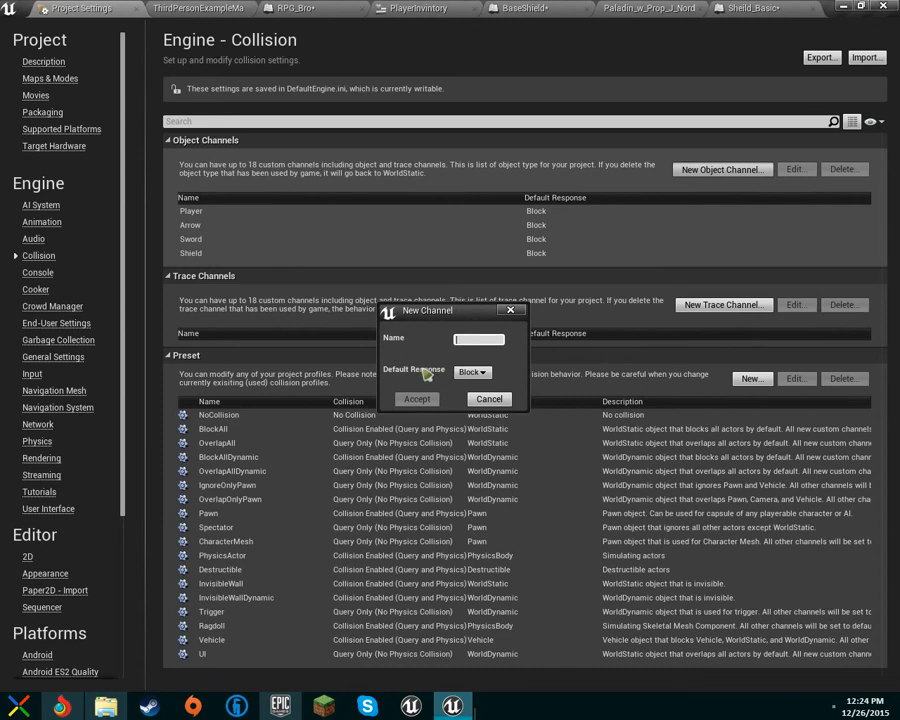
left_click(489, 400)
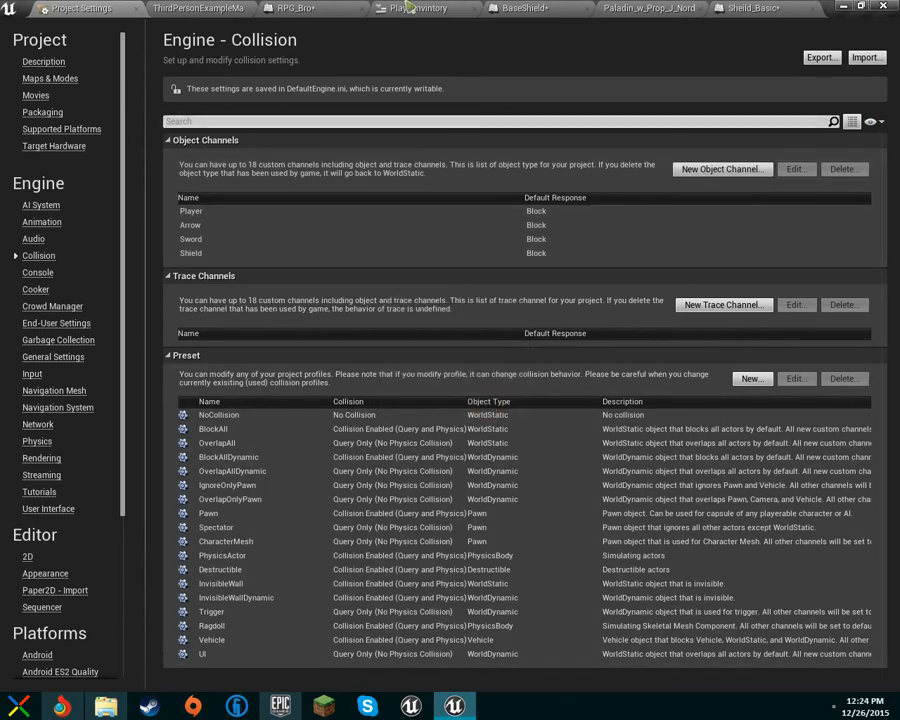
Step: Close the project settings and every open asset editor, leaving only ThirdPersonExampleMap, and save all modified assets
left_click(557, 8)
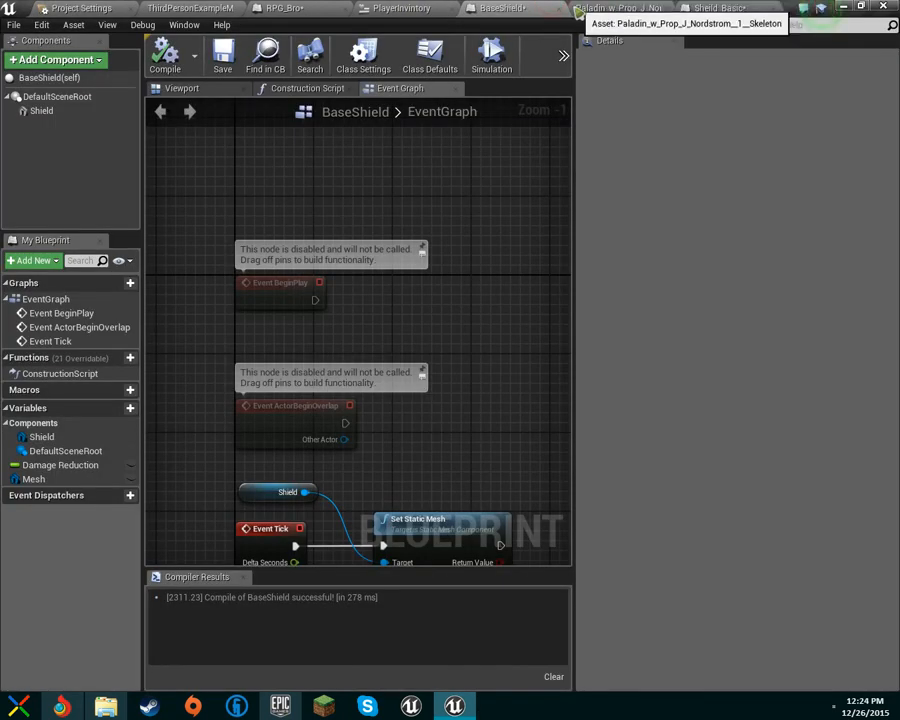
left_click(561, 8)
left_click(561, 8)
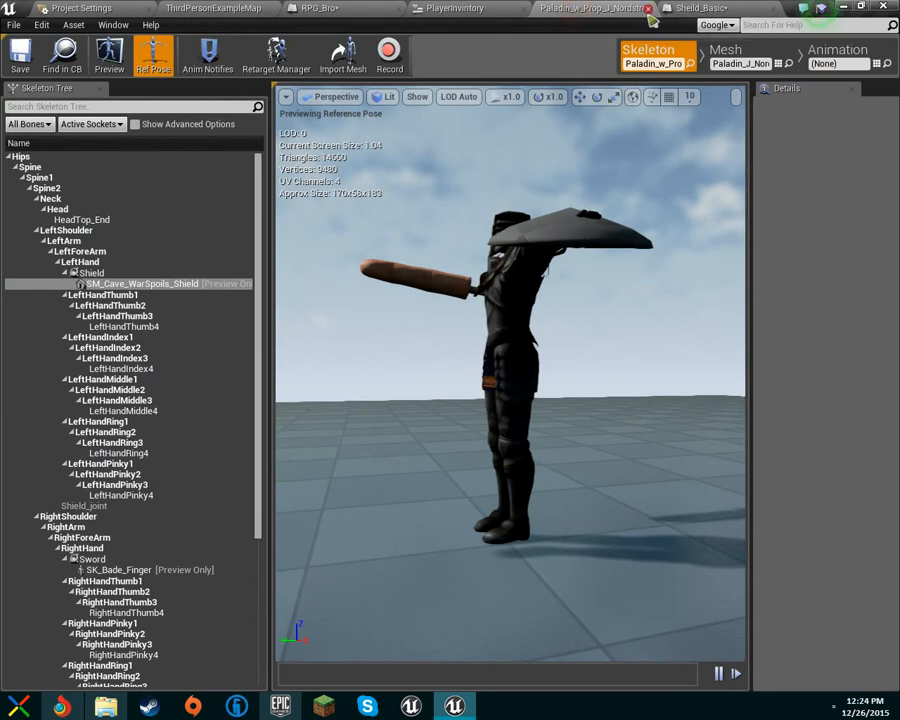
left_click(648, 8)
left_click(652, 10)
left_click(648, 12)
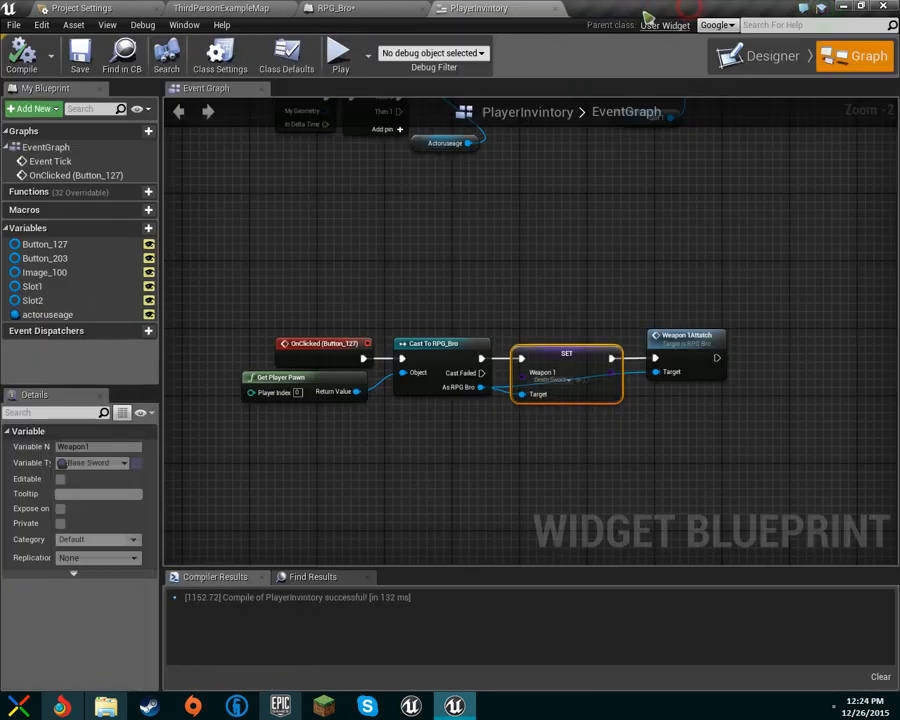
left_click(560, 8)
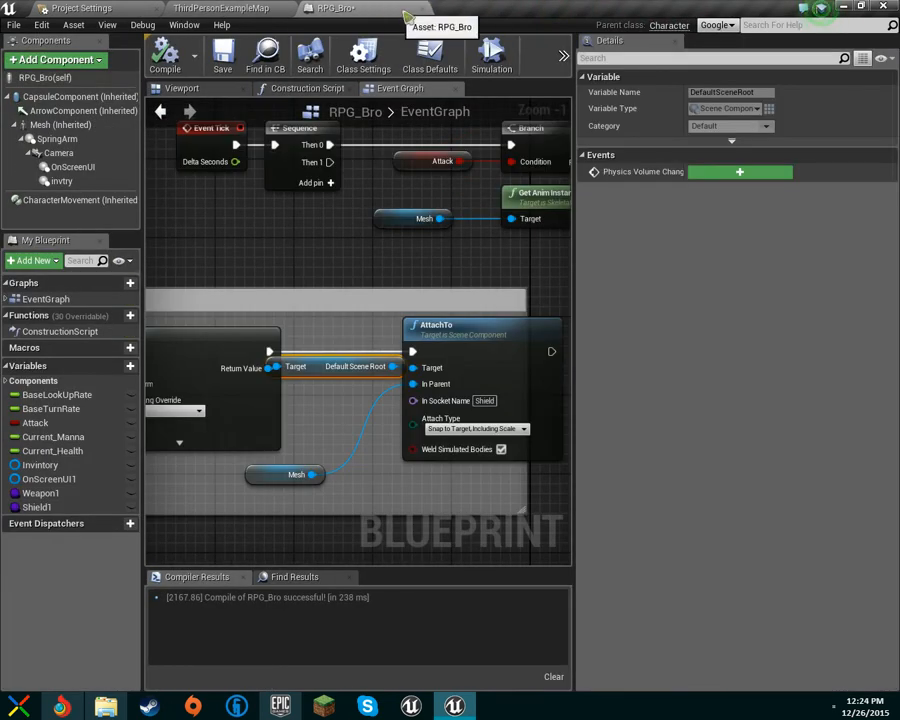
left_click(424, 9)
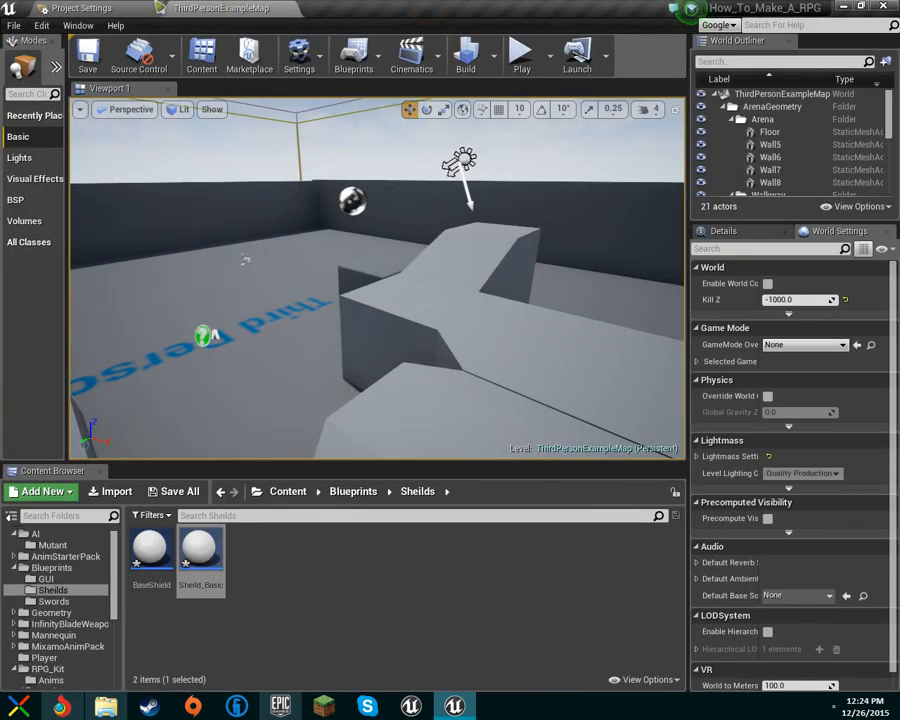
left_click(110, 6)
left_click(162, 10)
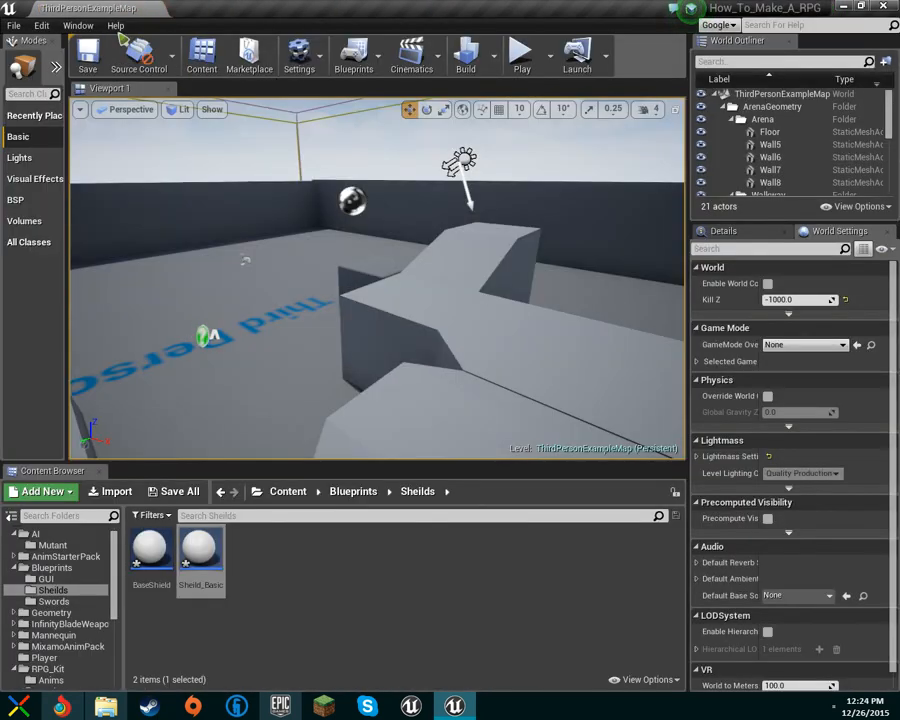
key("ctrl+shift+s")
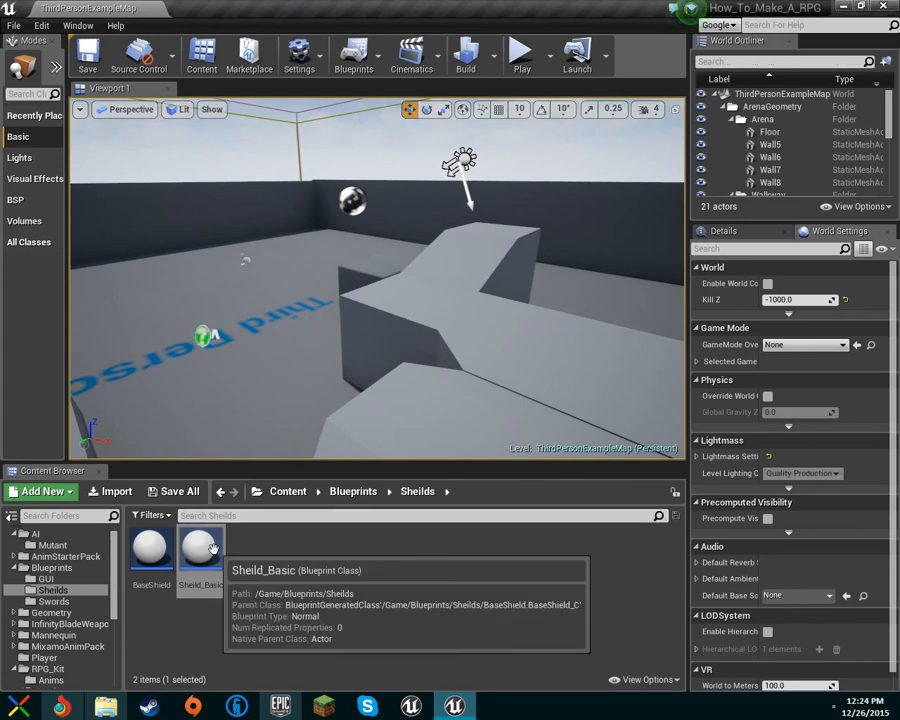
Step: Open the BaseShield blueprint from the Blueprints/Sheilds folder
scroll(90, 580, "up", 1)
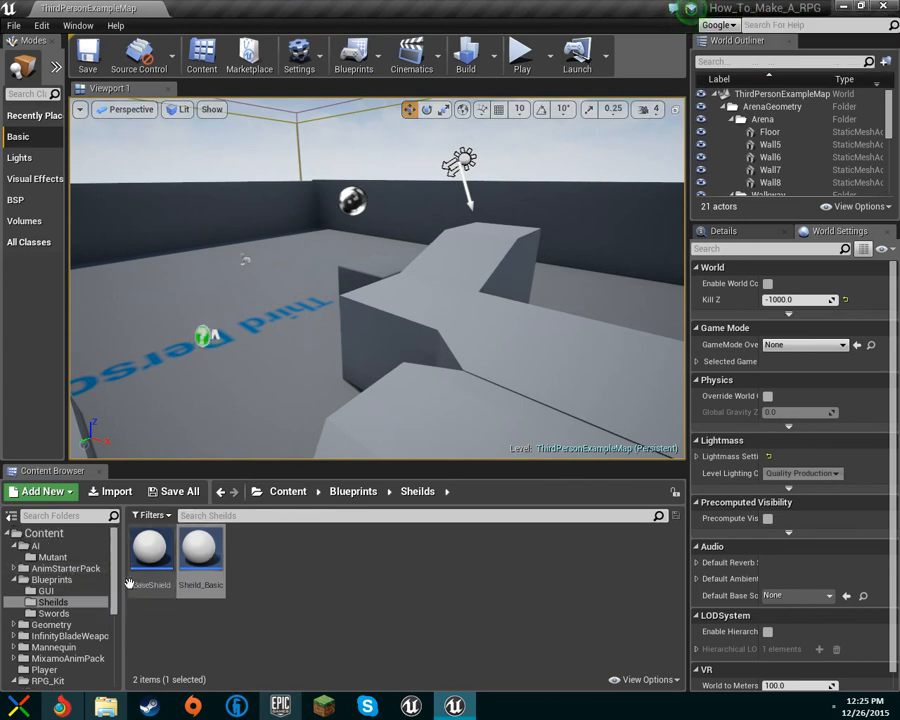
scroll(75, 655, "down", 2)
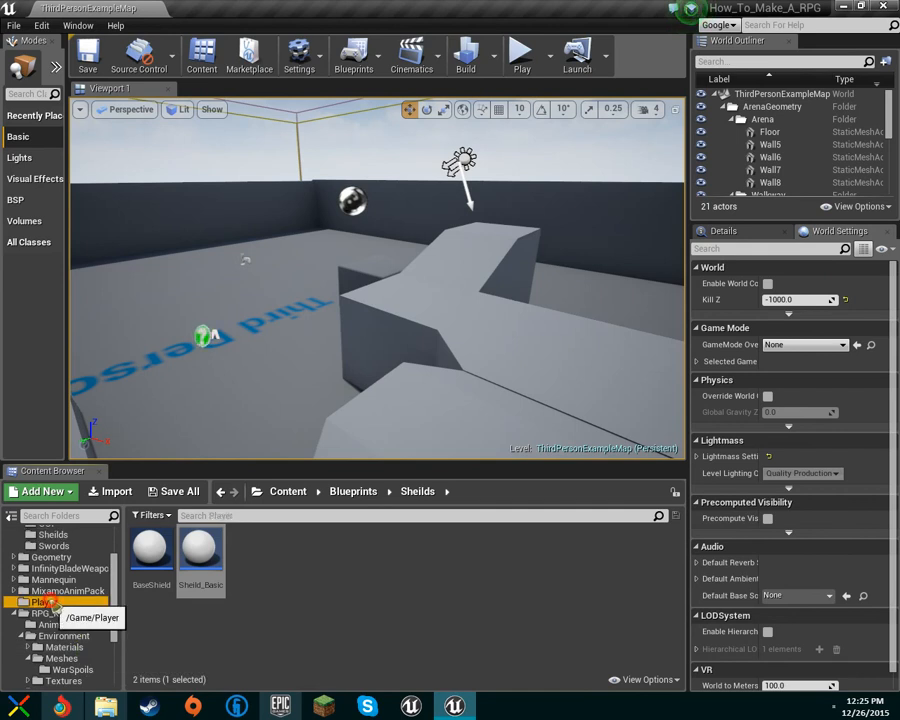
left_click(46, 601)
scroll(90, 598, "up", 2)
left_click(95, 589)
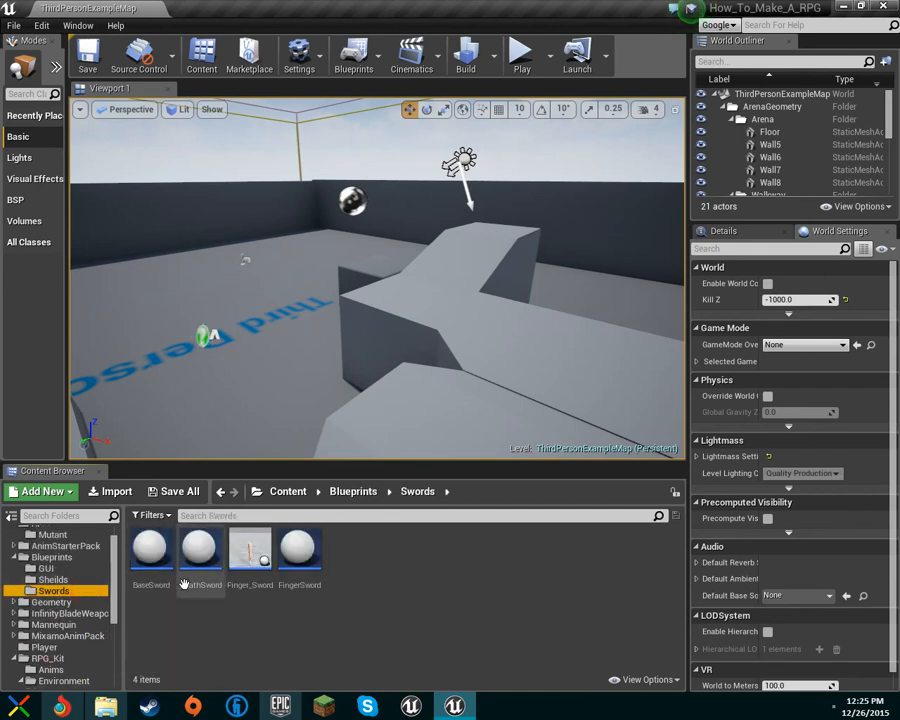
left_click(104, 581)
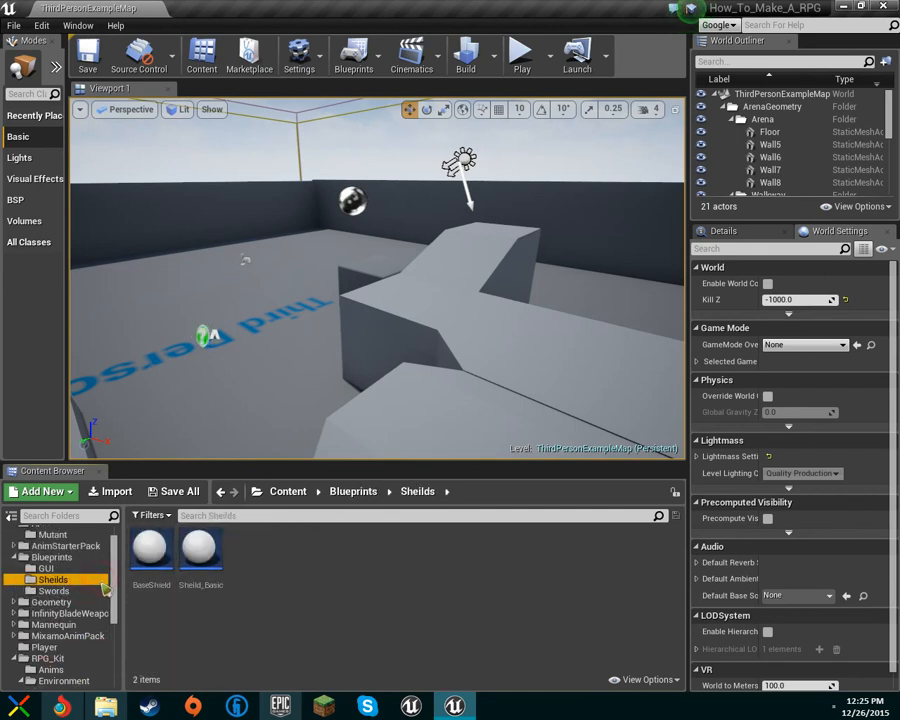
double_click(150, 550)
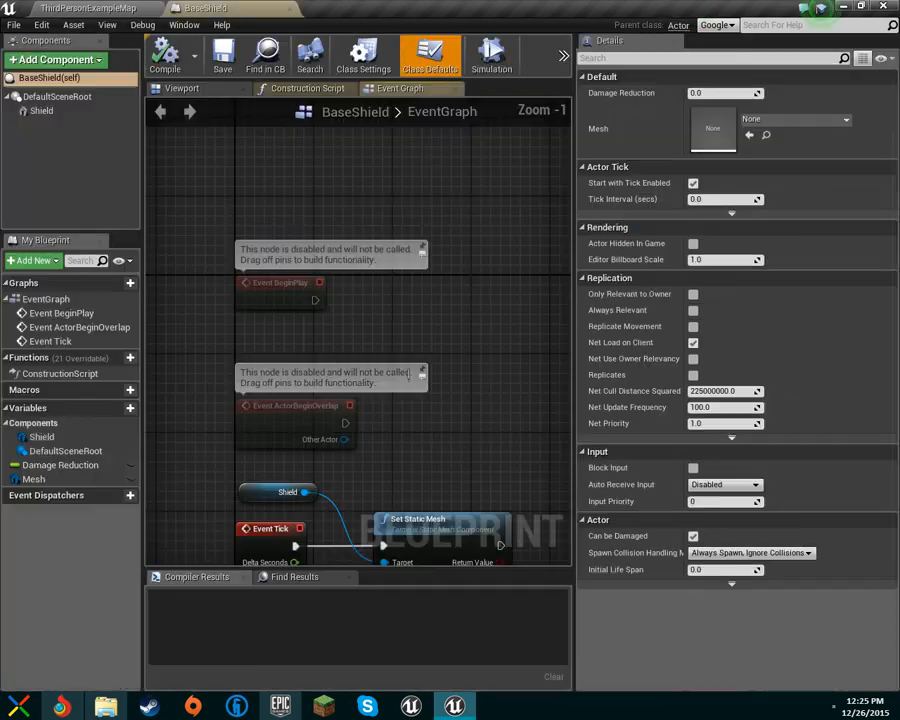
Step: Give the Shield component Custom collision based on the BlockAll preset, with the Player object response set to Overlap
left_click(42, 111)
scroll(677, 441, "down", 5)
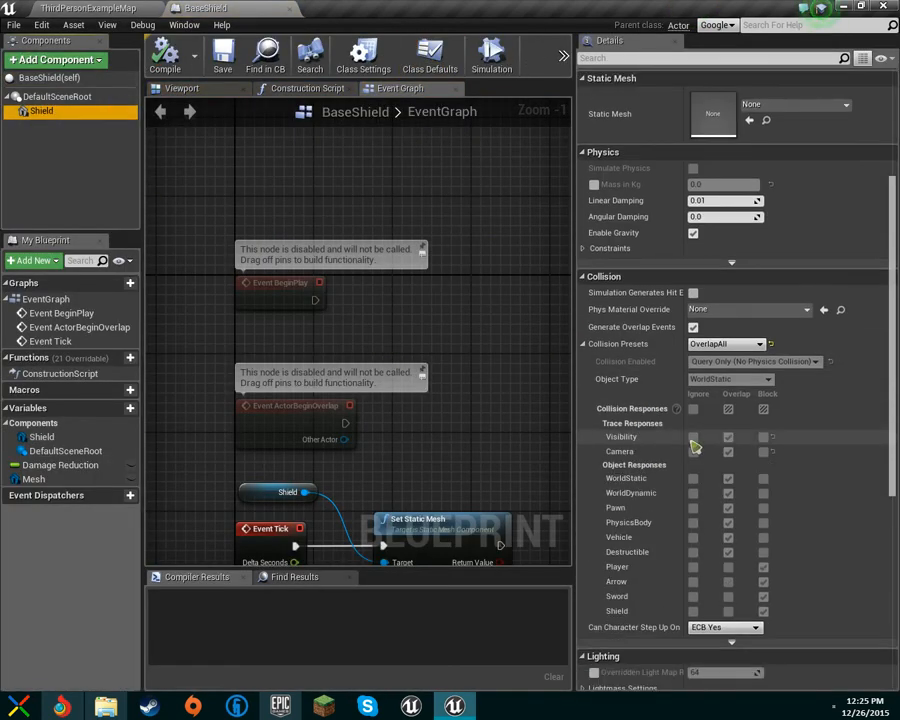
left_click(723, 344)
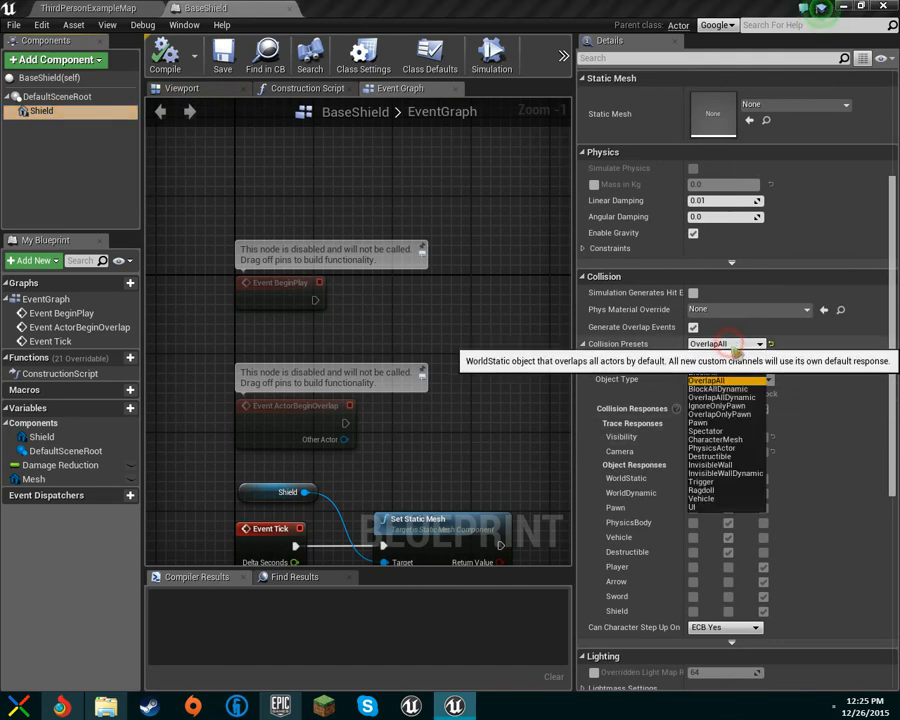
left_click(732, 371)
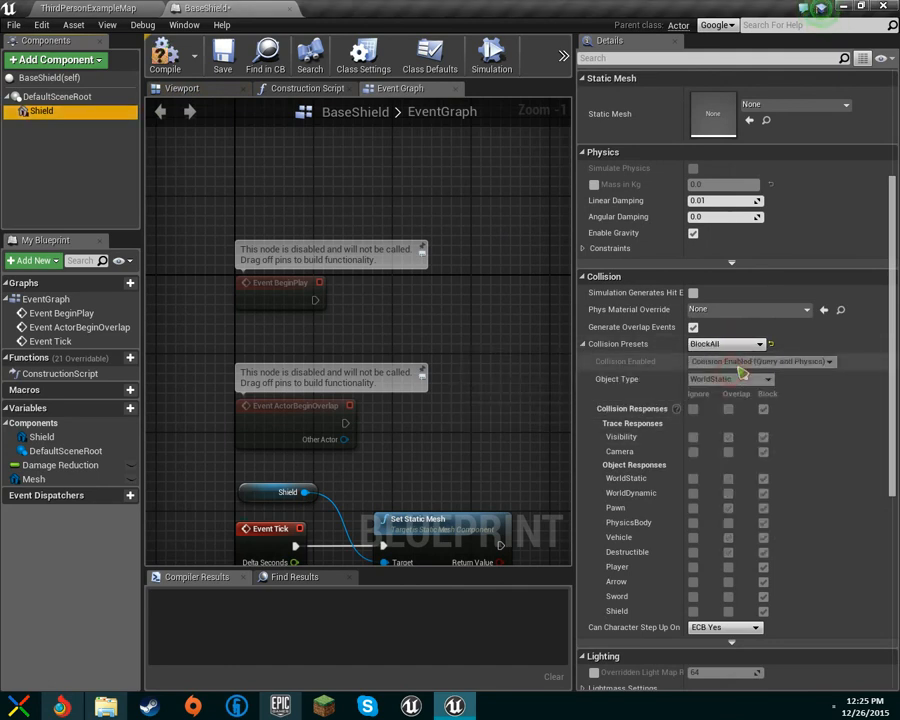
left_click(703, 346)
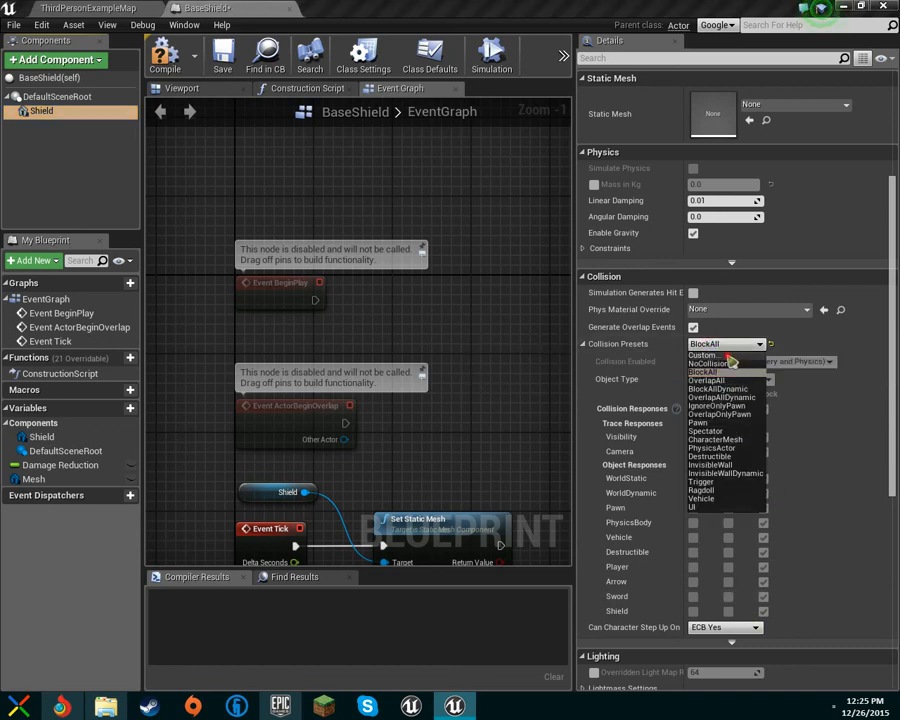
left_click(728, 355)
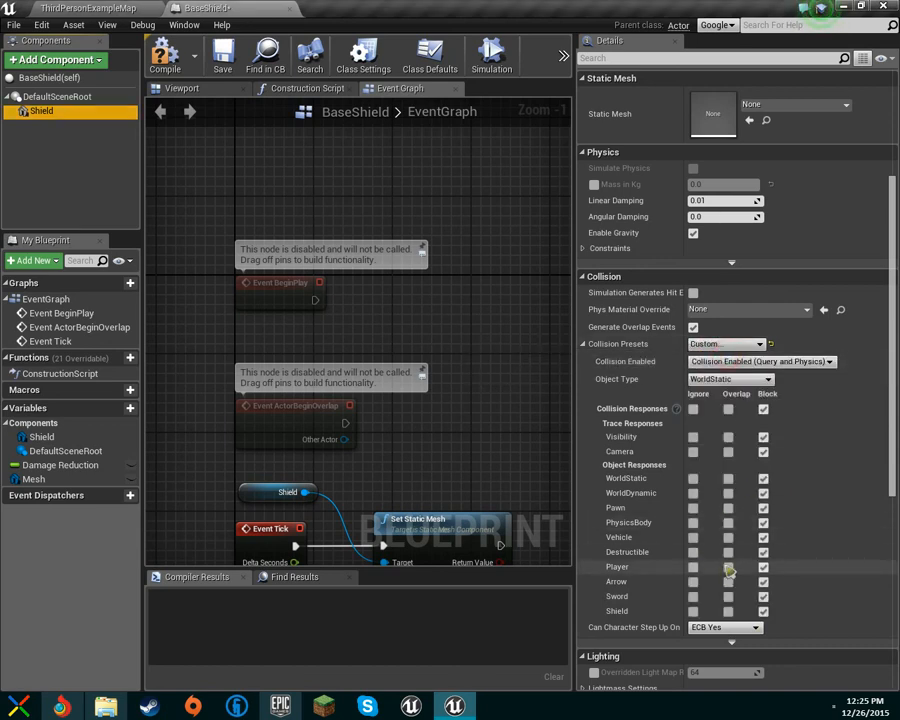
left_click(729, 567)
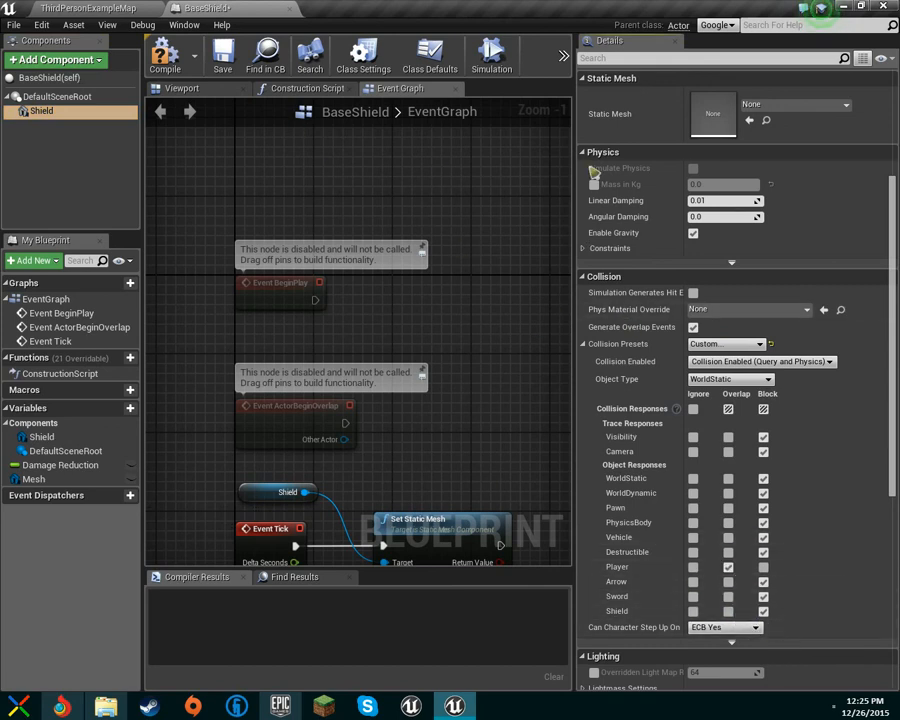
Step: Open the RPG_Bro blueprint from the Player folder of the level editor's content
left_click(79, 7)
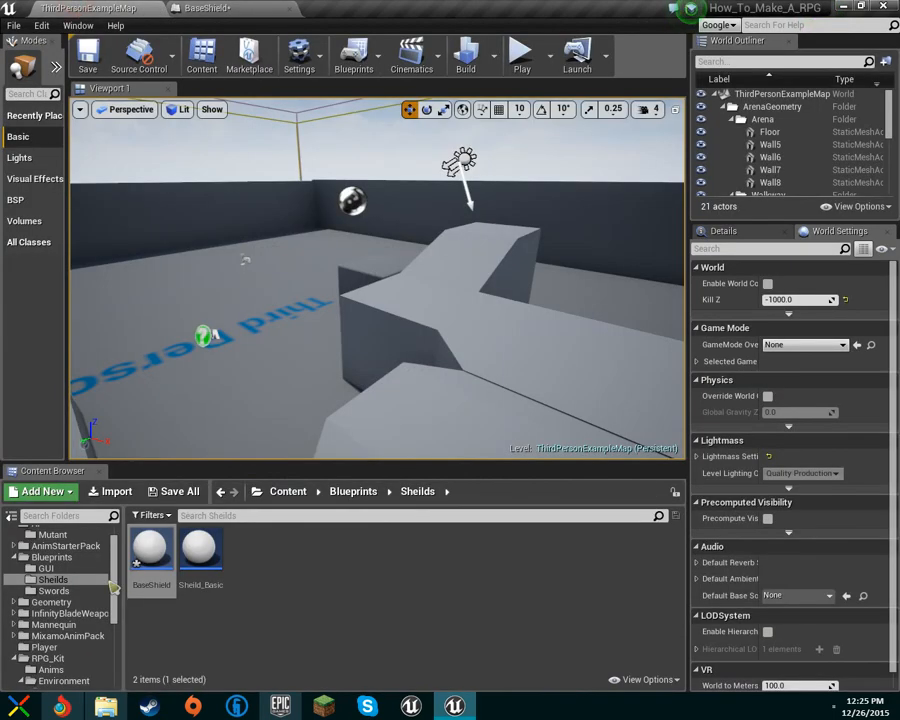
left_click(46, 647)
left_click(152, 552)
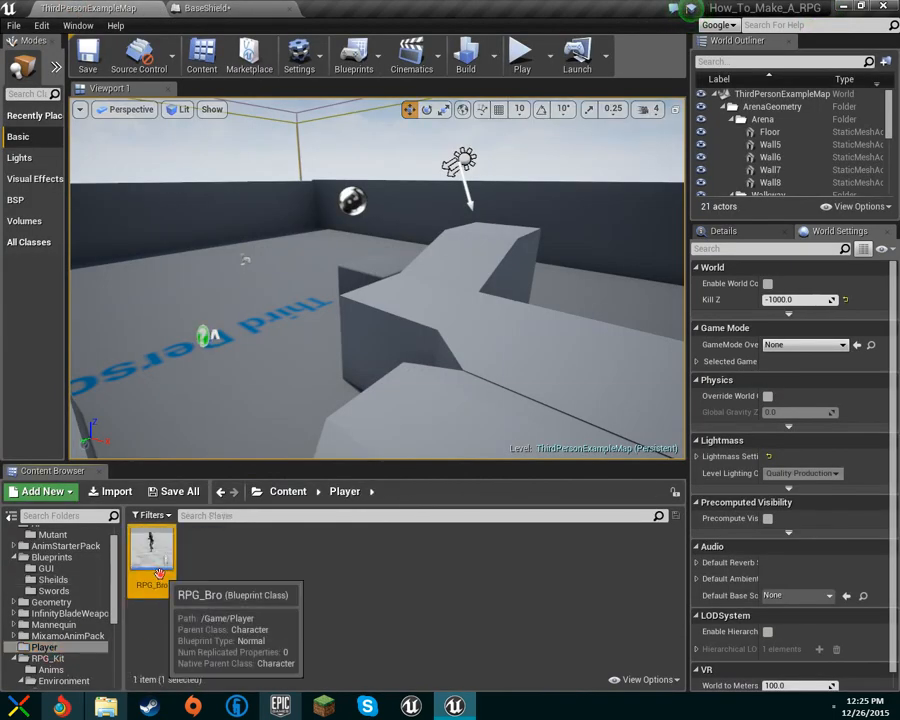
double_click(152, 552)
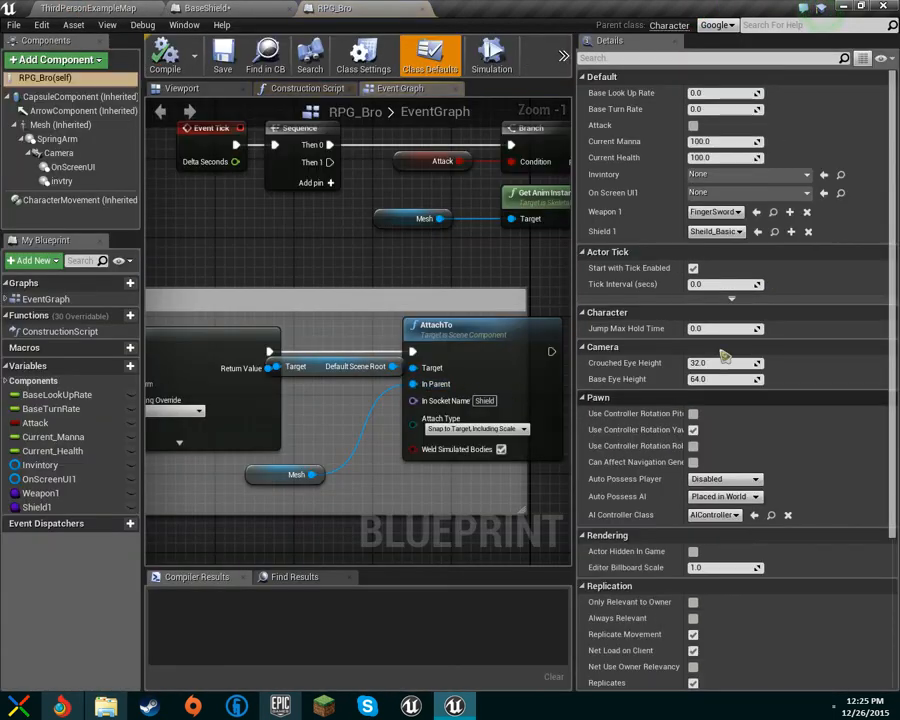
Step: Switch the CapsuleComponent of RPG_Bro to Custom collision based on the Pawn preset
left_click(75, 97)
scroll(795, 510, "down", 3)
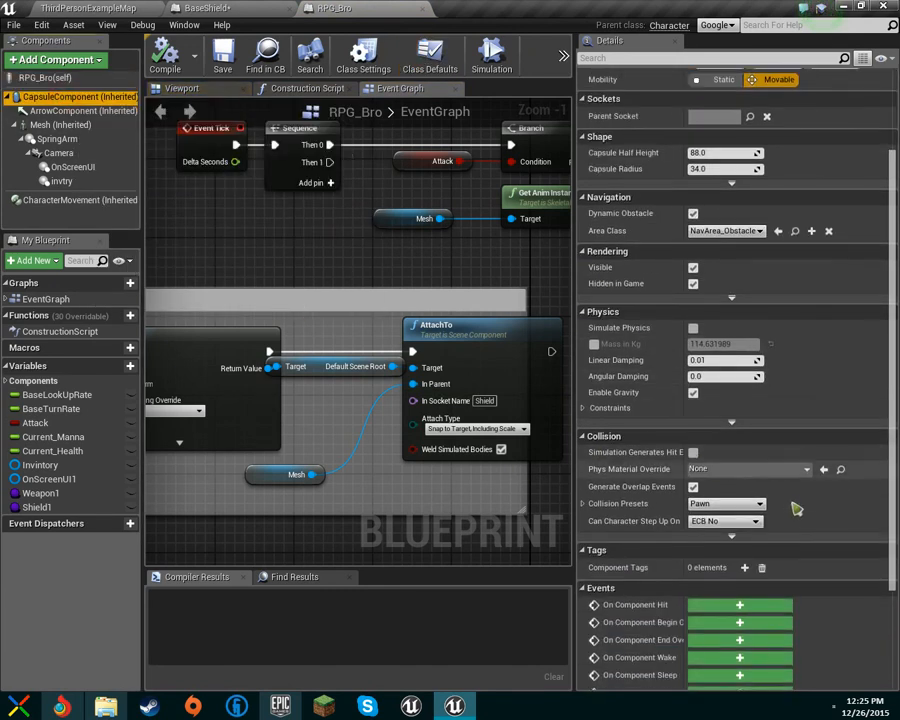
left_click(745, 504)
left_click(740, 522)
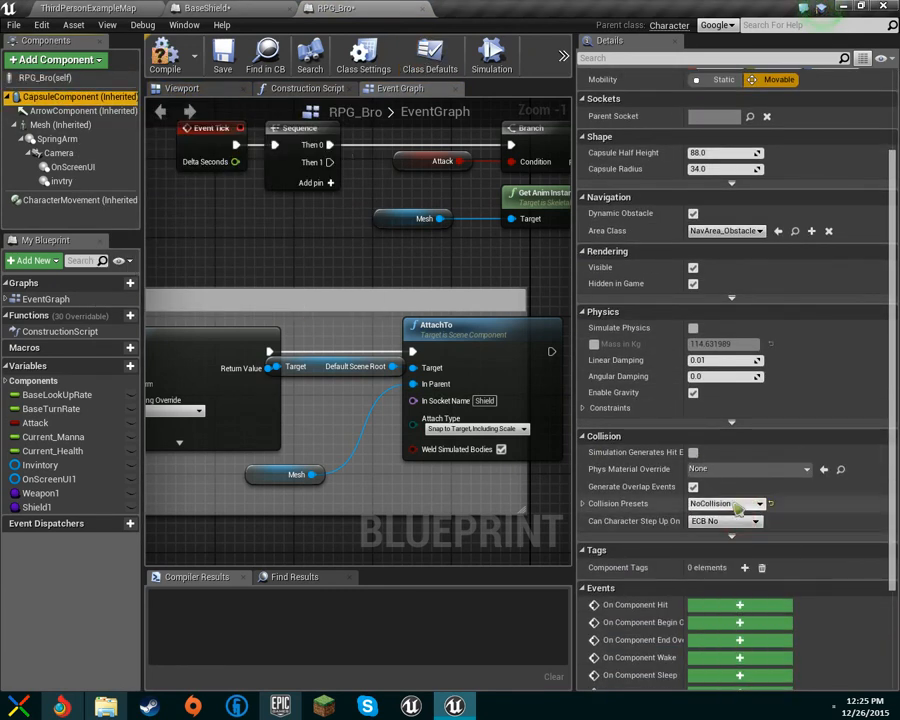
left_click(743, 504)
left_click(733, 582)
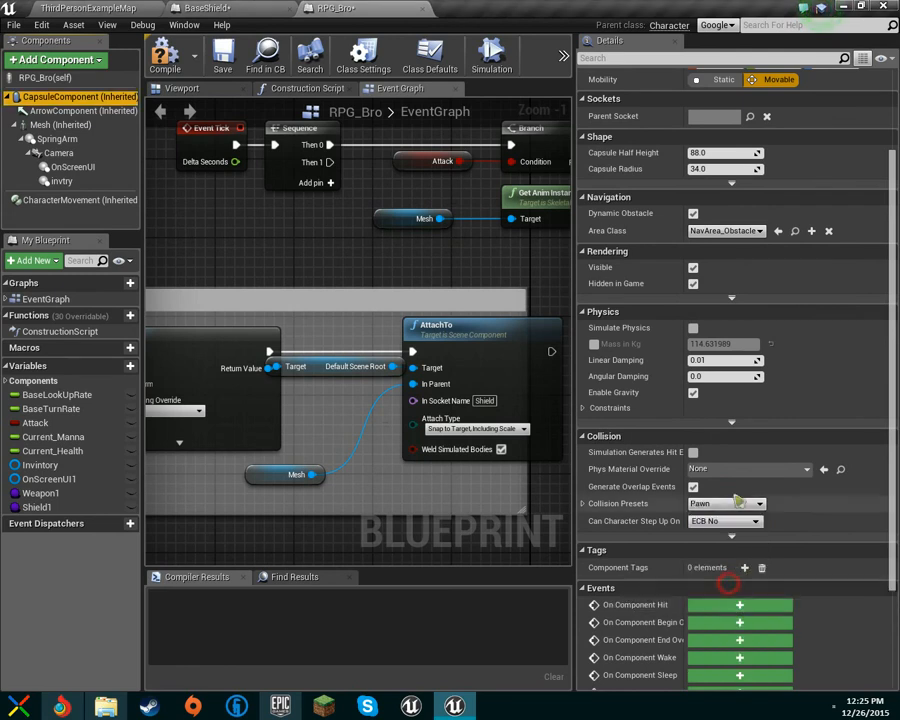
left_click(739, 503)
left_click(735, 516)
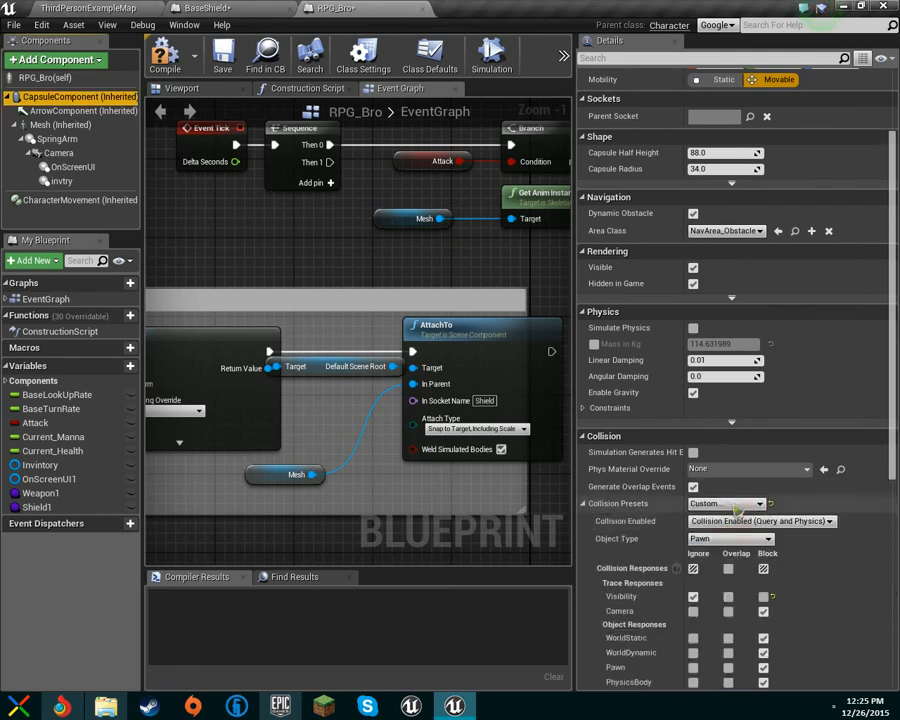
Step: Set the capsule's collision object type to Player and its response to the Shield channel to Overlap
scroll(765, 530, "down", 3)
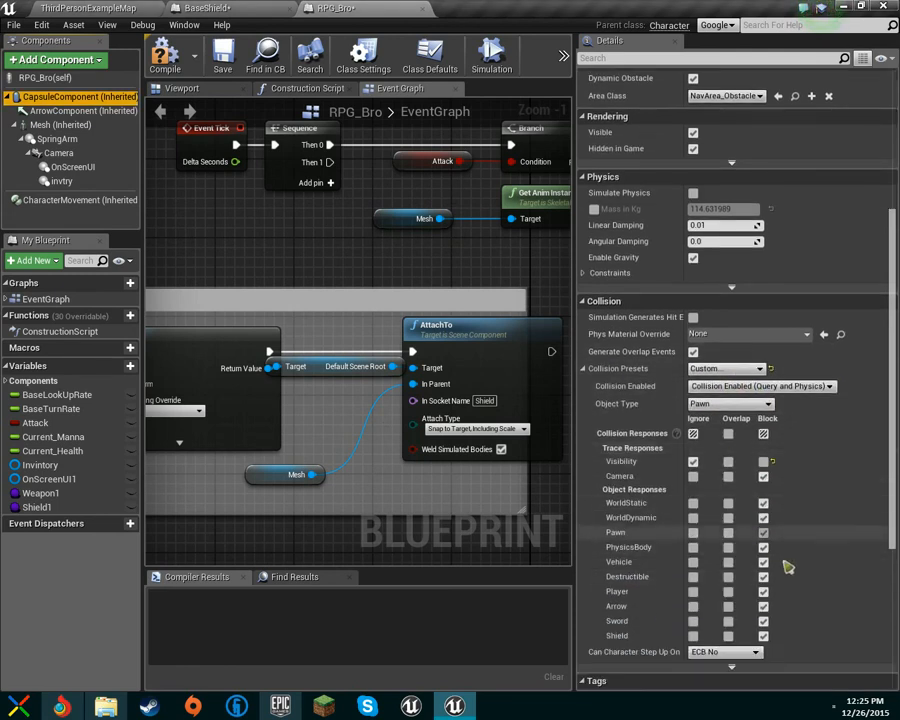
left_click(752, 405)
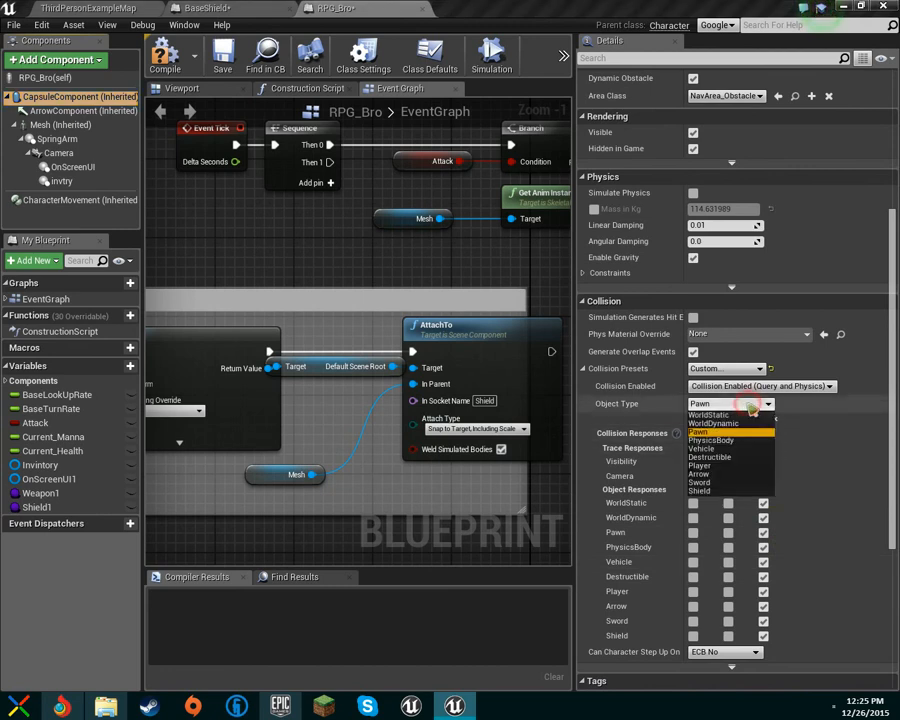
left_click(716, 467)
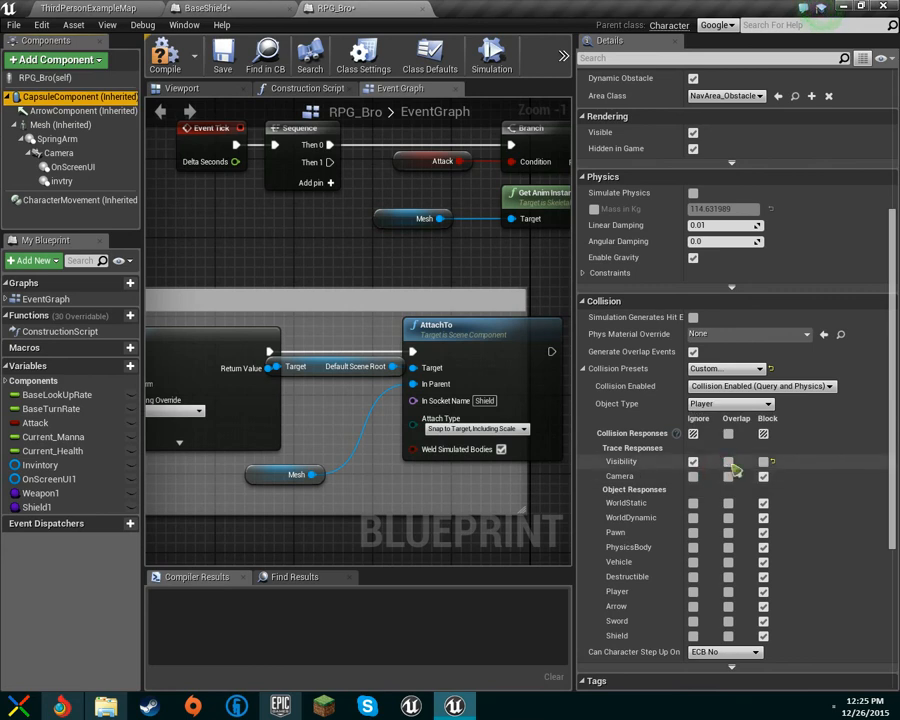
left_click(728, 637)
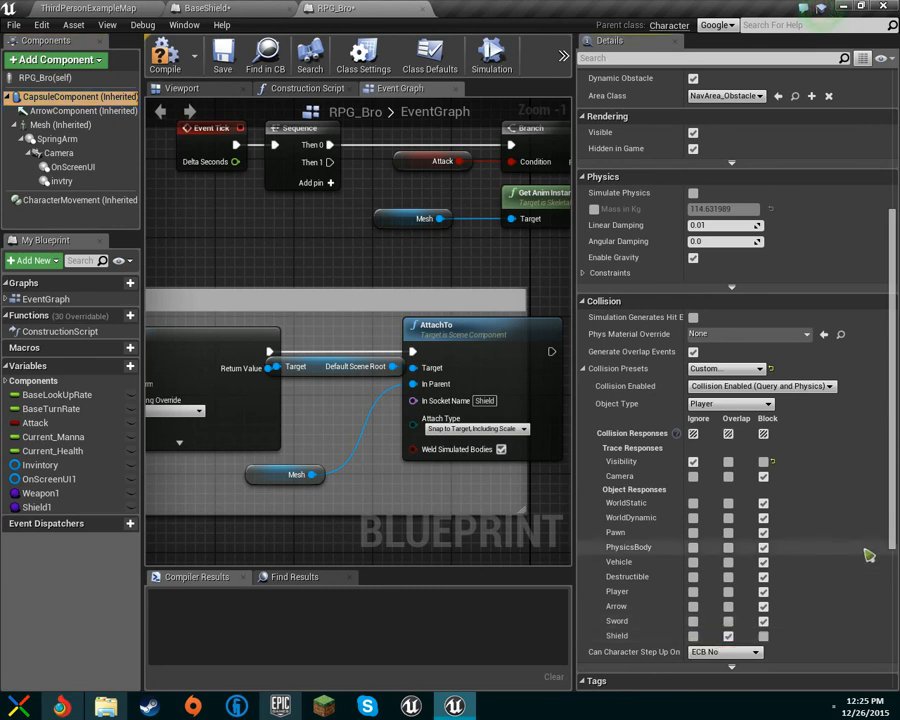
Step: Give RPG_Bro's Mesh Custom collision with object type Player and the Shield response set to Overlap, then compile the blueprint
left_click(40, 125)
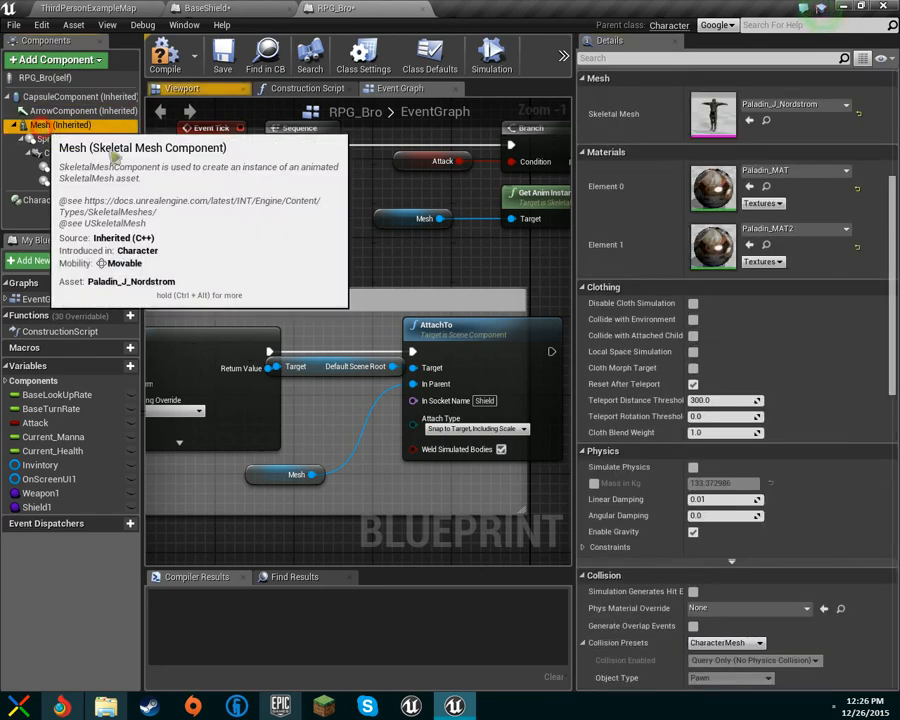
scroll(718, 505, "down", 3)
scroll(728, 470, "down", 2)
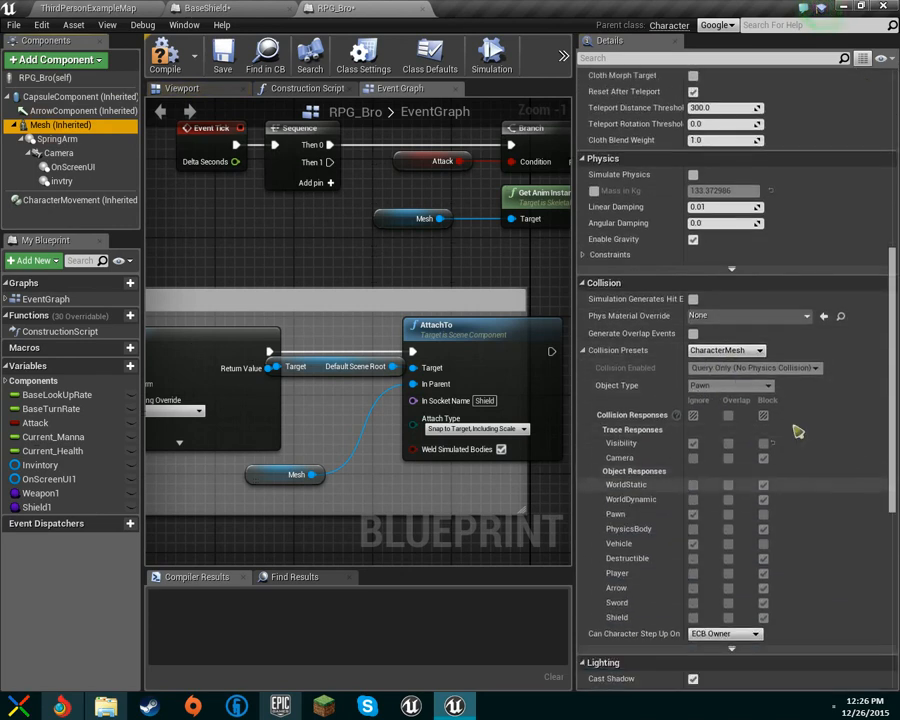
left_click(724, 352)
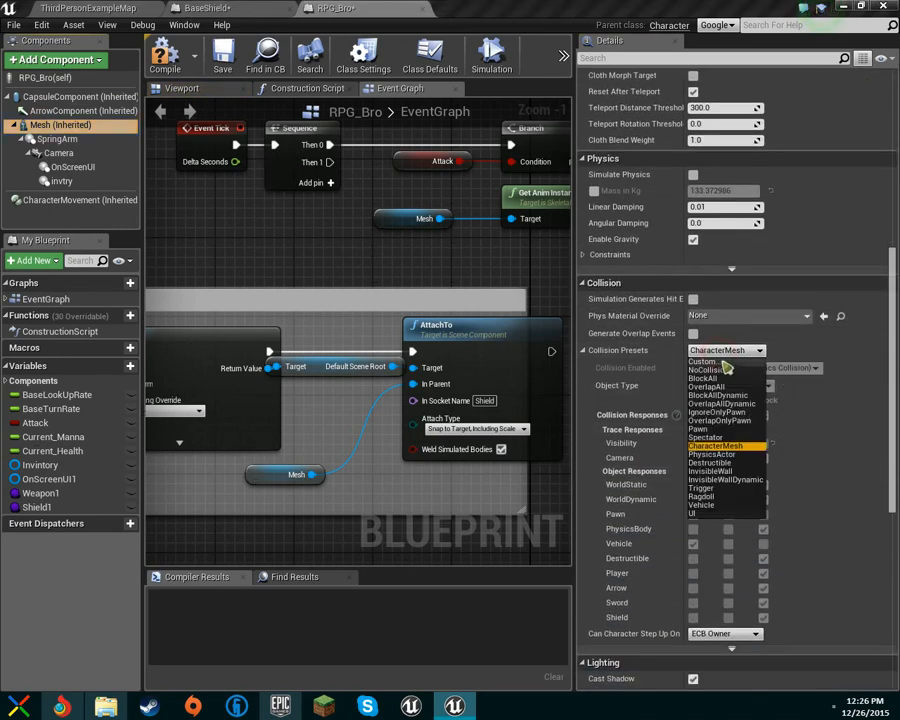
left_click(722, 362)
left_click(730, 385)
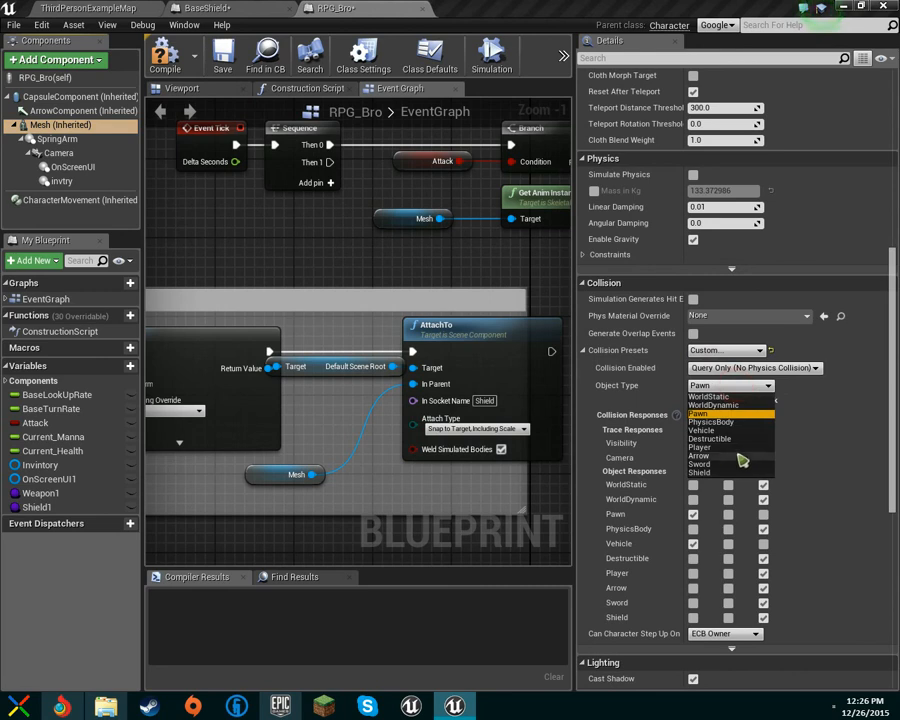
left_click(730, 447)
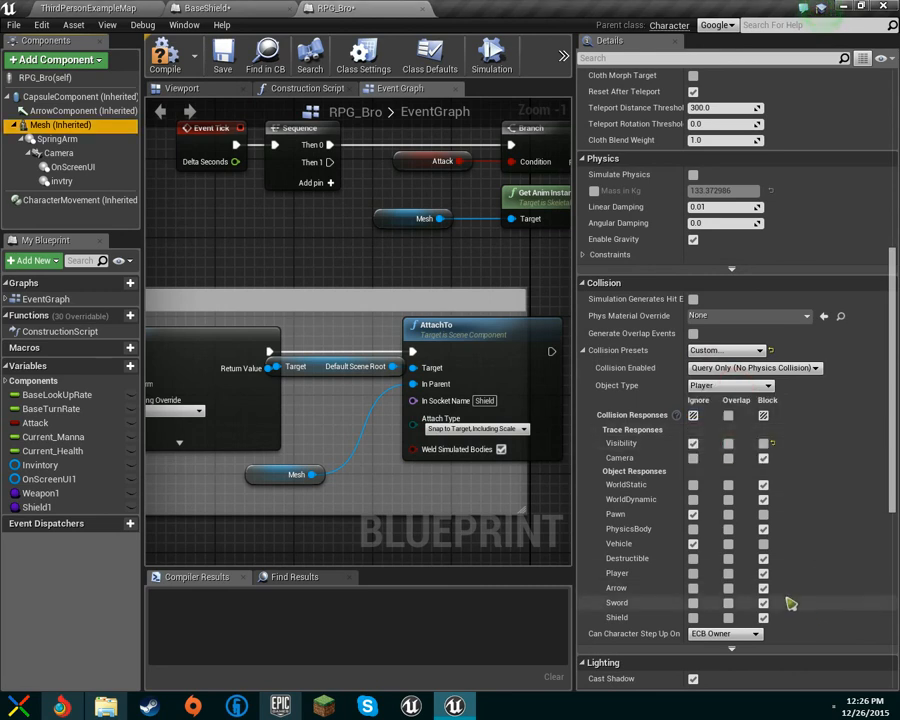
left_click(728, 617)
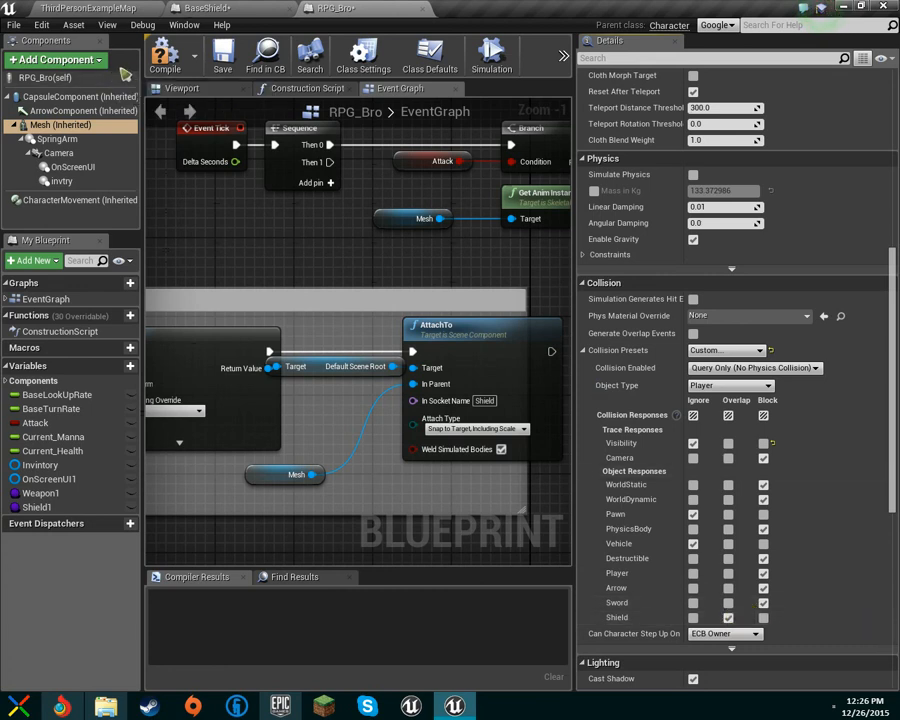
left_click(163, 58)
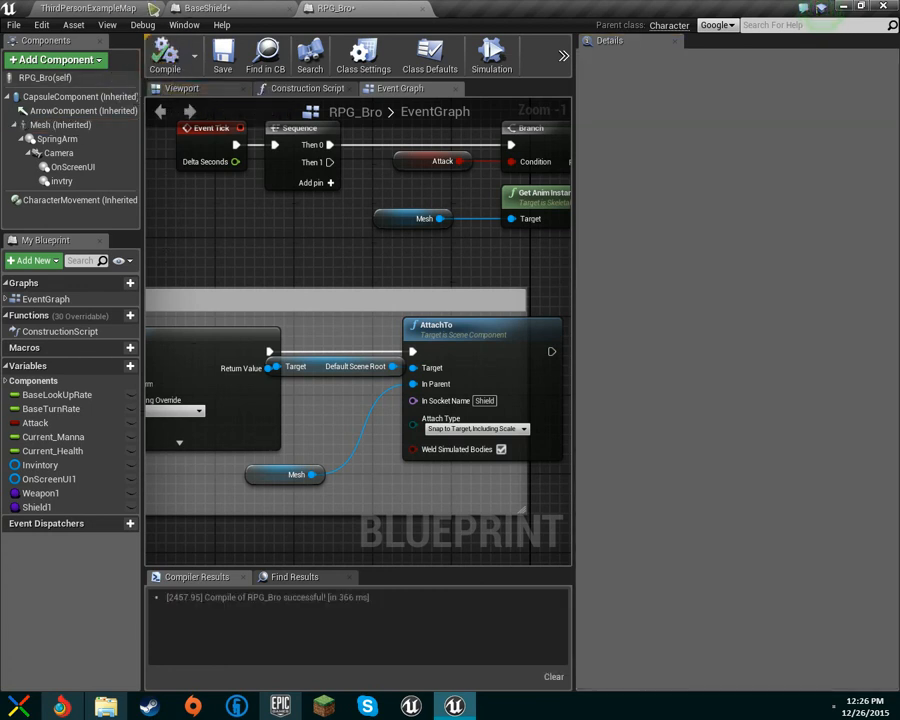
Step: Play the ThirdPersonExampleMap level and run the character around the arena to test the shield and camera behaviour
left_click(108, 7)
left_click(521, 56)
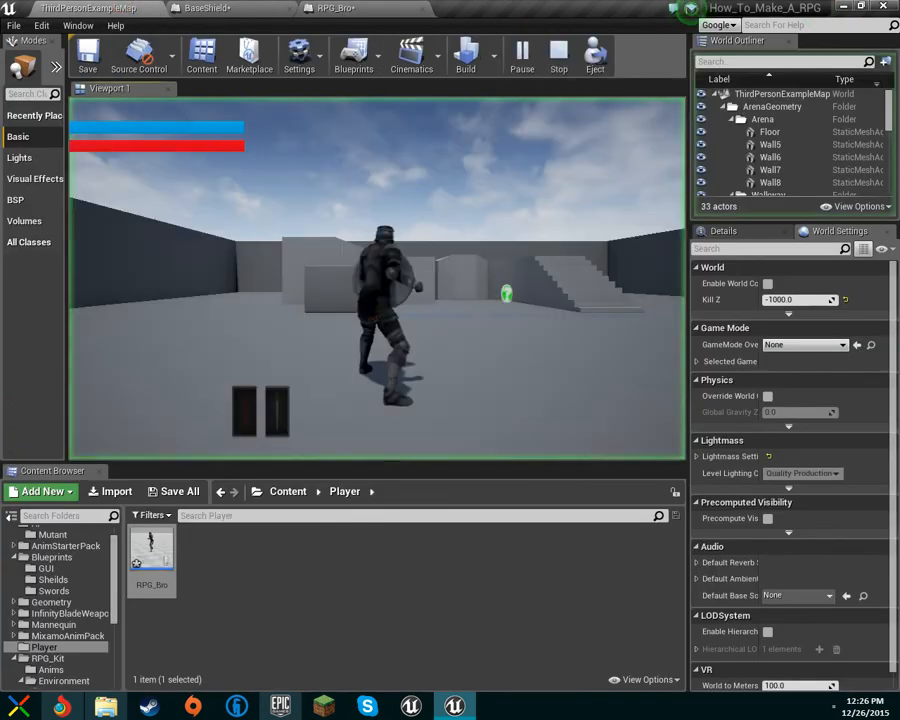
key("w")
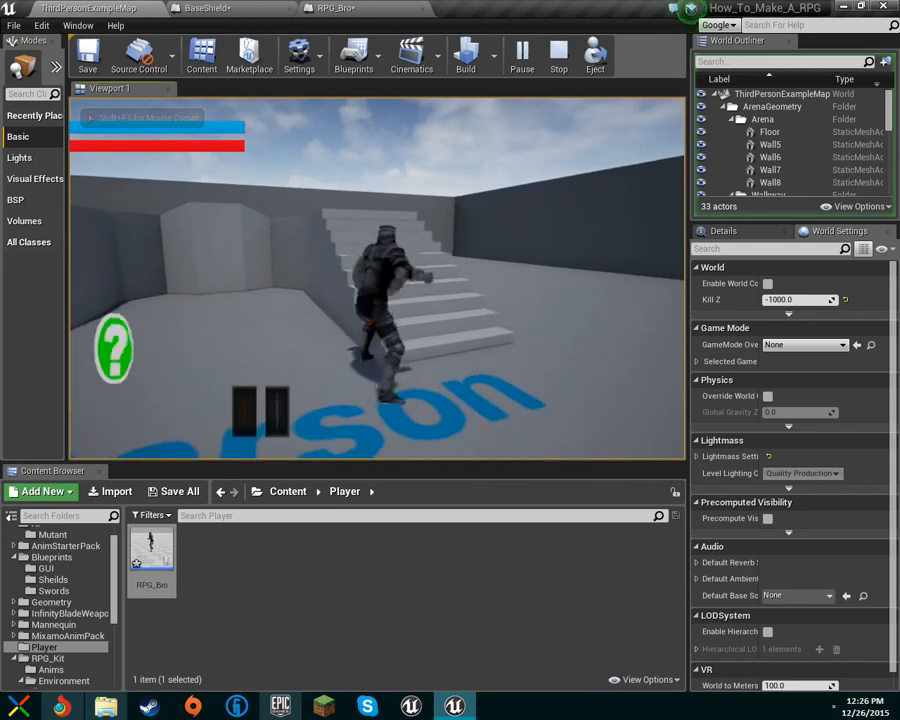
key("w")
key("w")
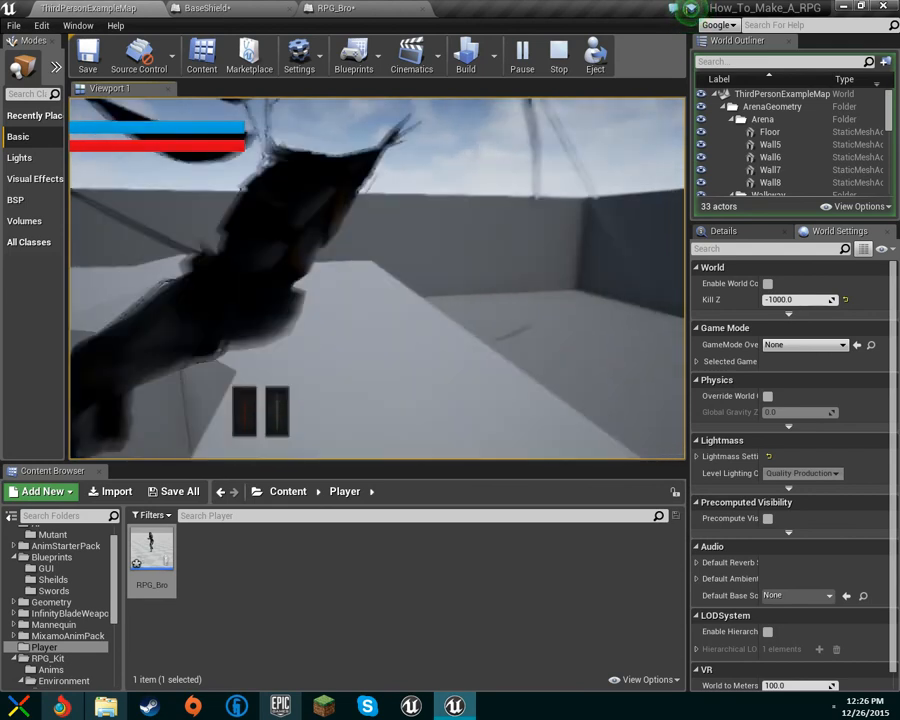
key("w")
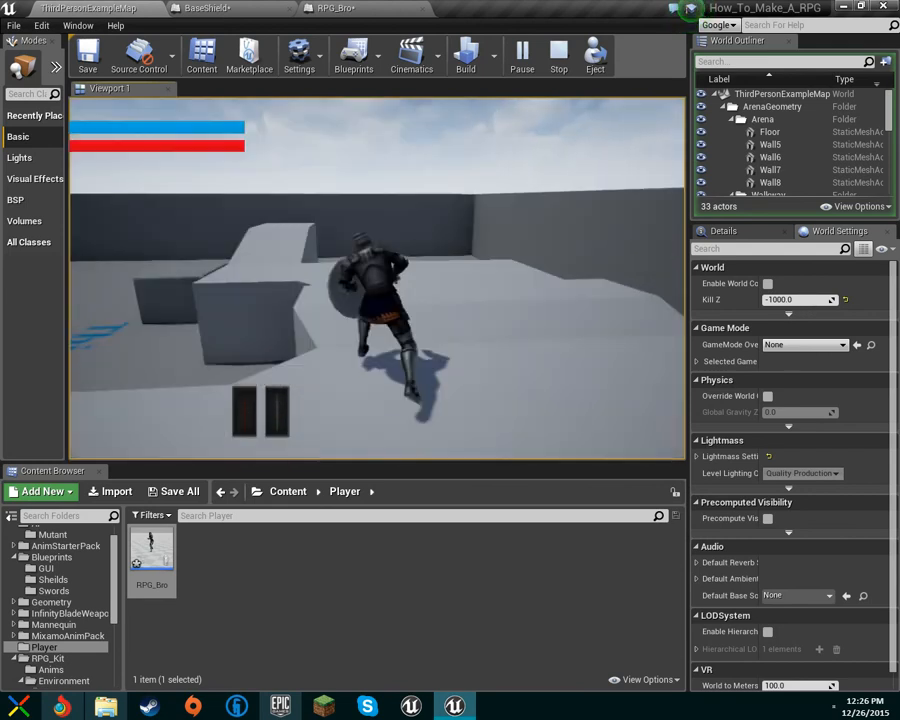
key("w")
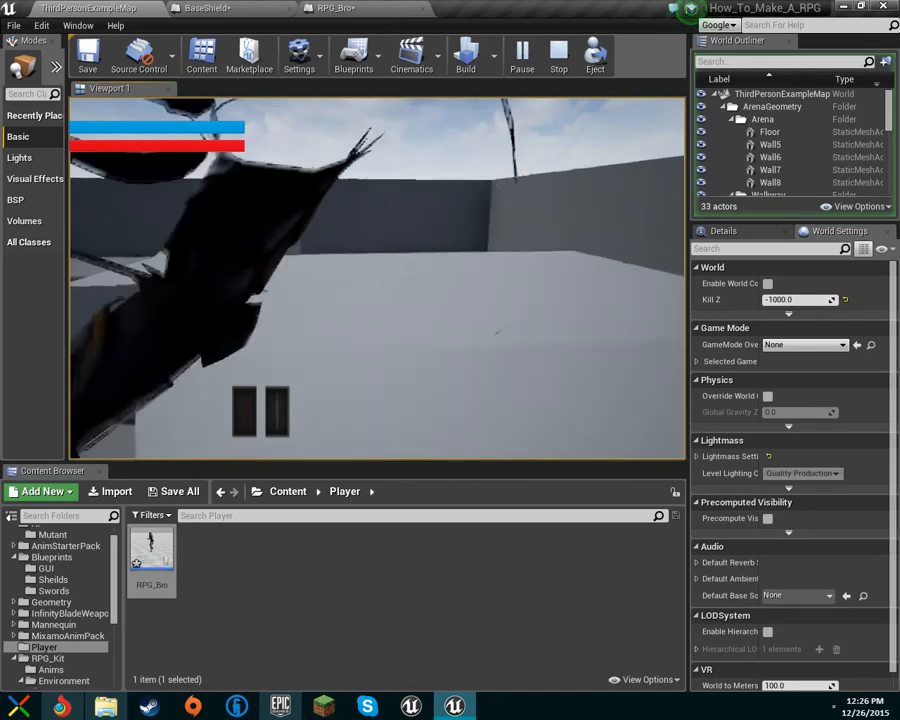
key("w")
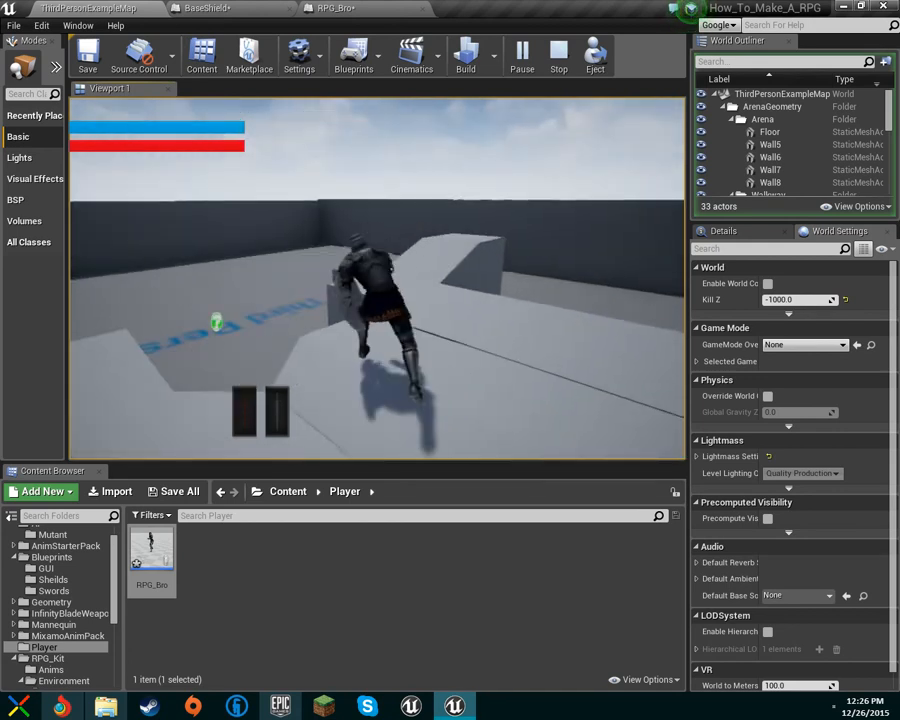
key("w")
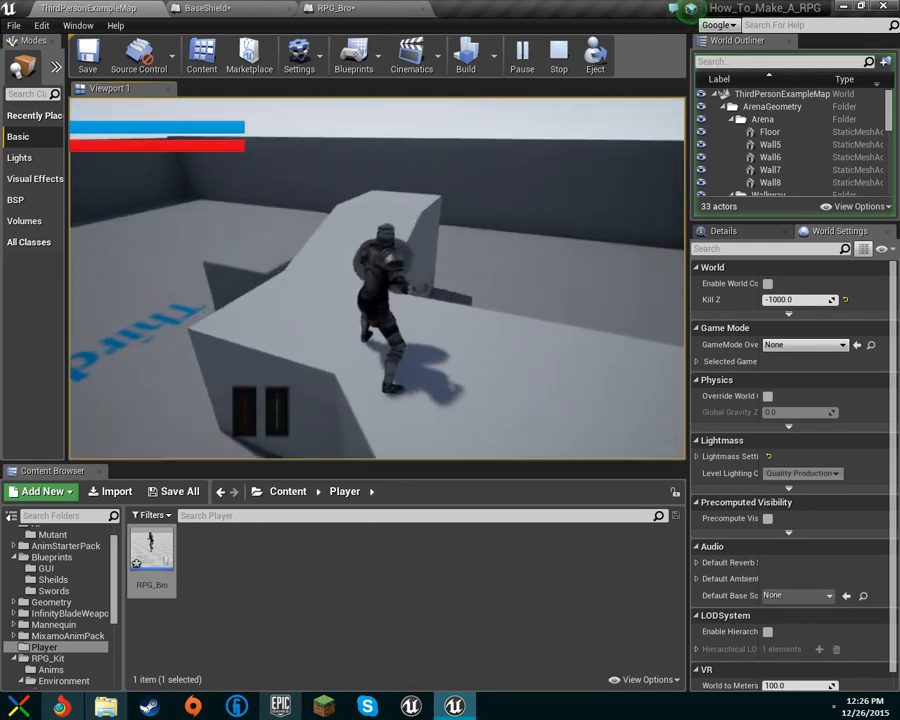
Step: Open the in-game bag, try its first item slot, and end the play session
key("i")
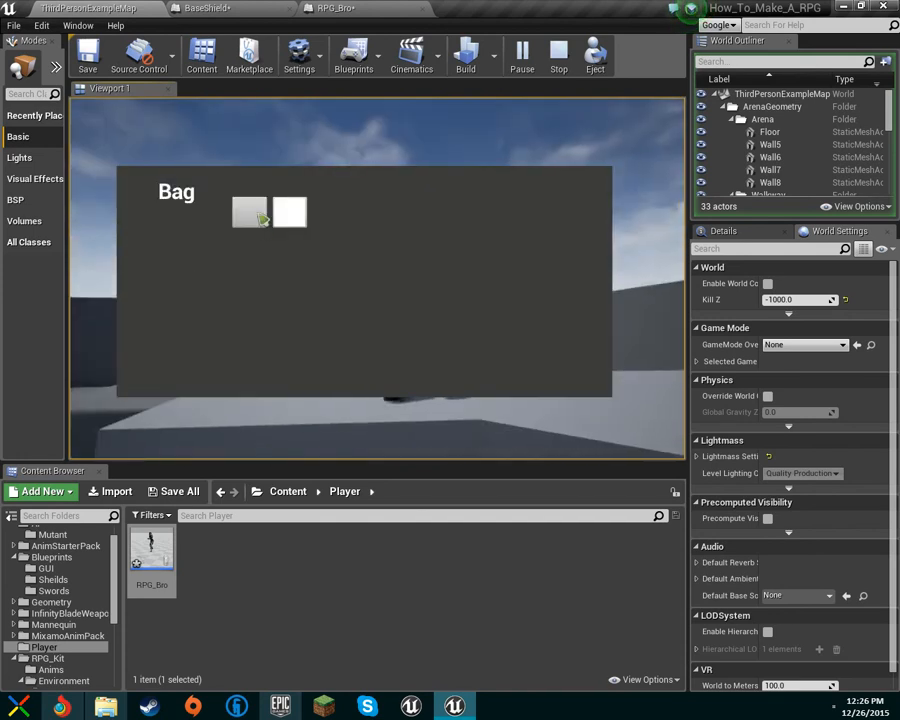
left_click(262, 217)
left_click(261, 217)
key("Escape")
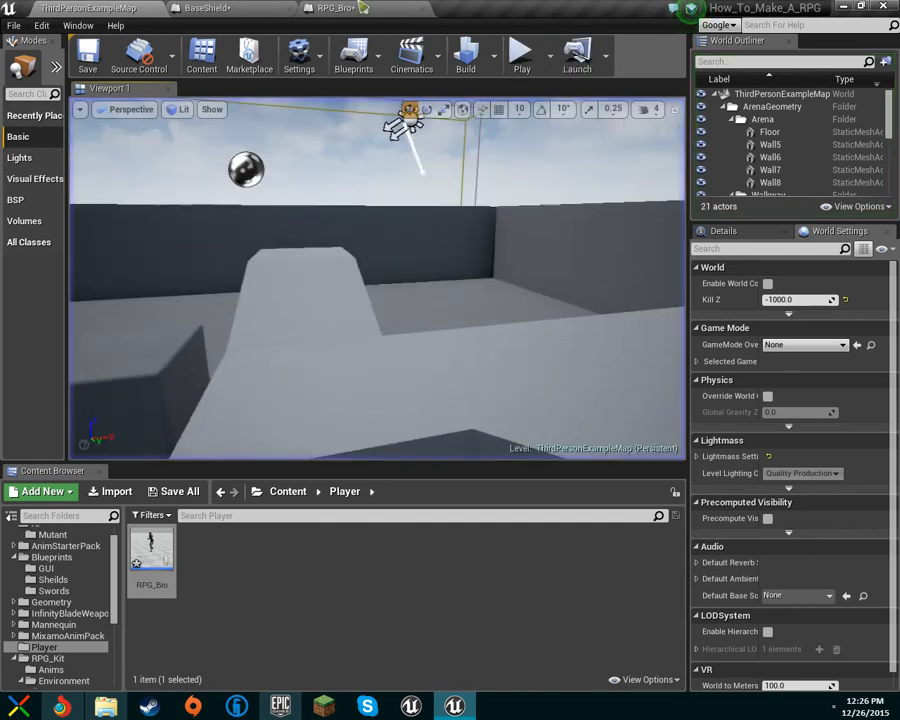
Step: Set the Camera trace response to Ignore on both the Mesh and the CapsuleComponent of RPG_Bro
left_click(335, 8)
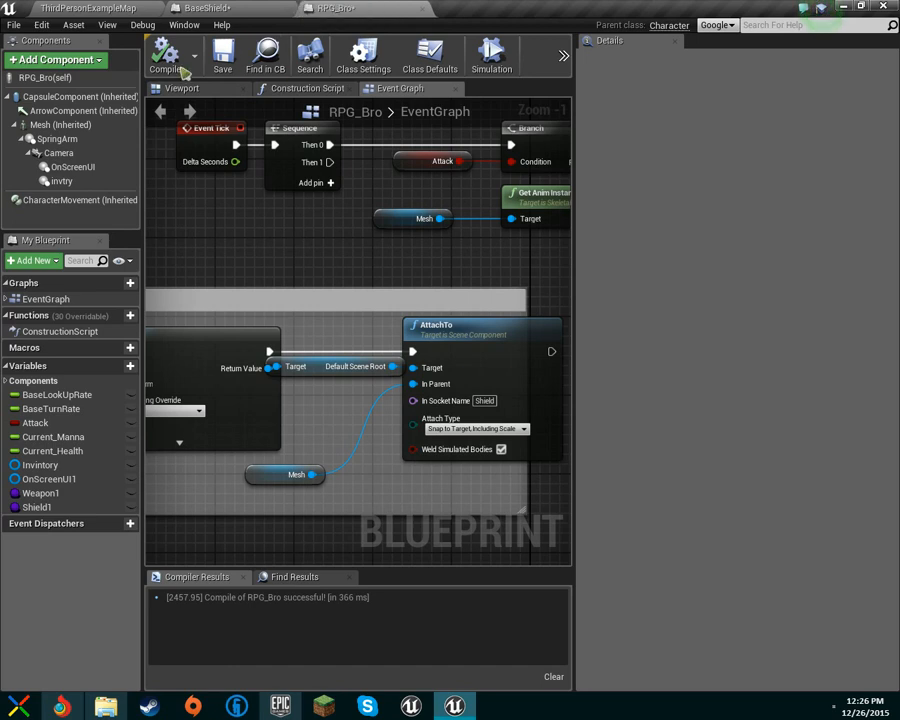
left_click(218, 8)
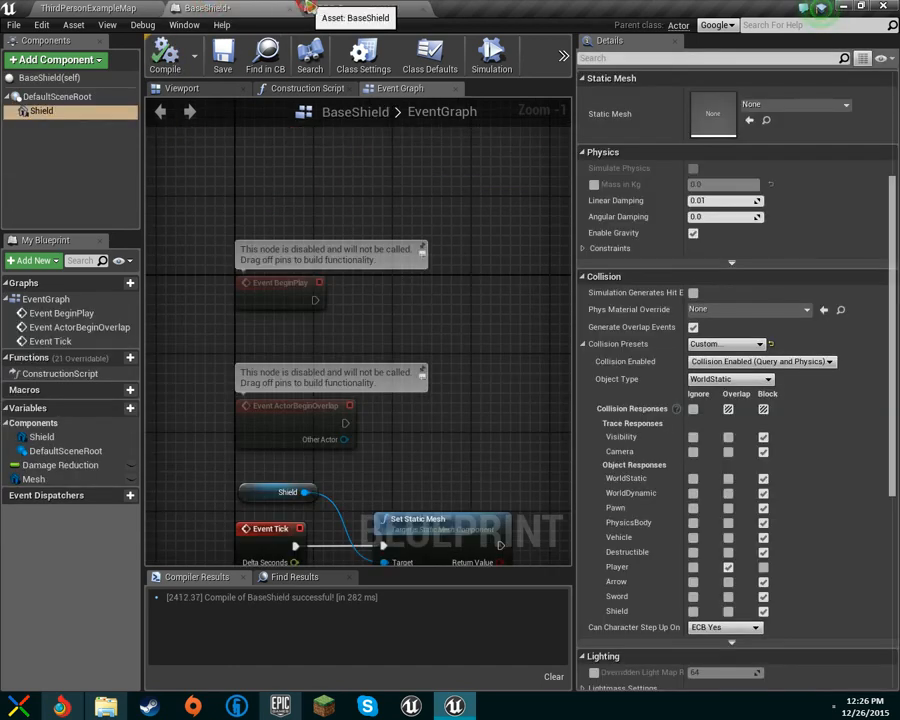
left_click(312, 8)
left_click(110, 124)
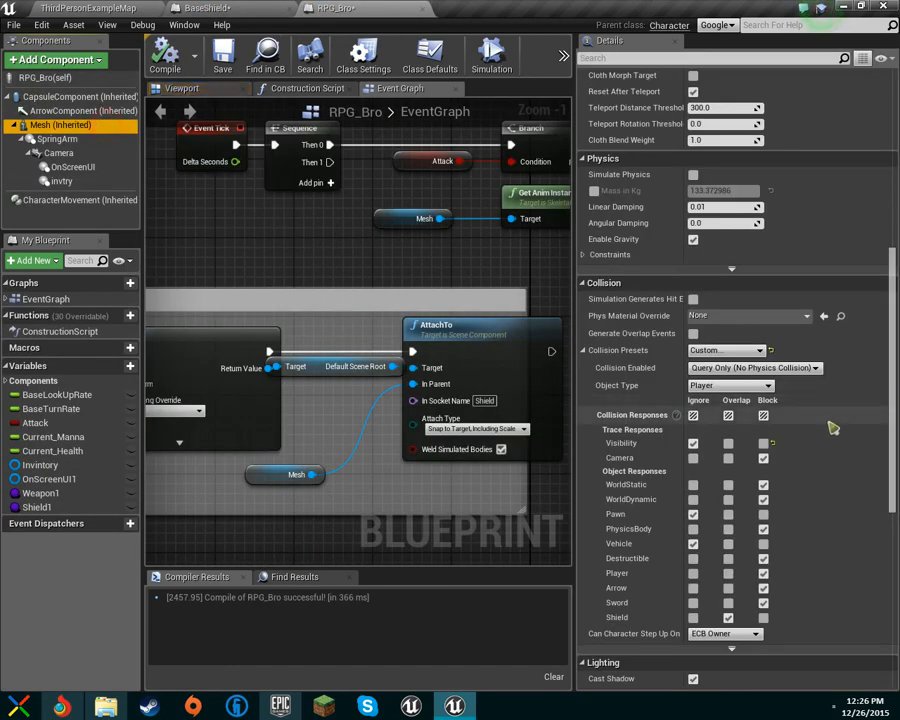
scroll(804, 464, "down", 3)
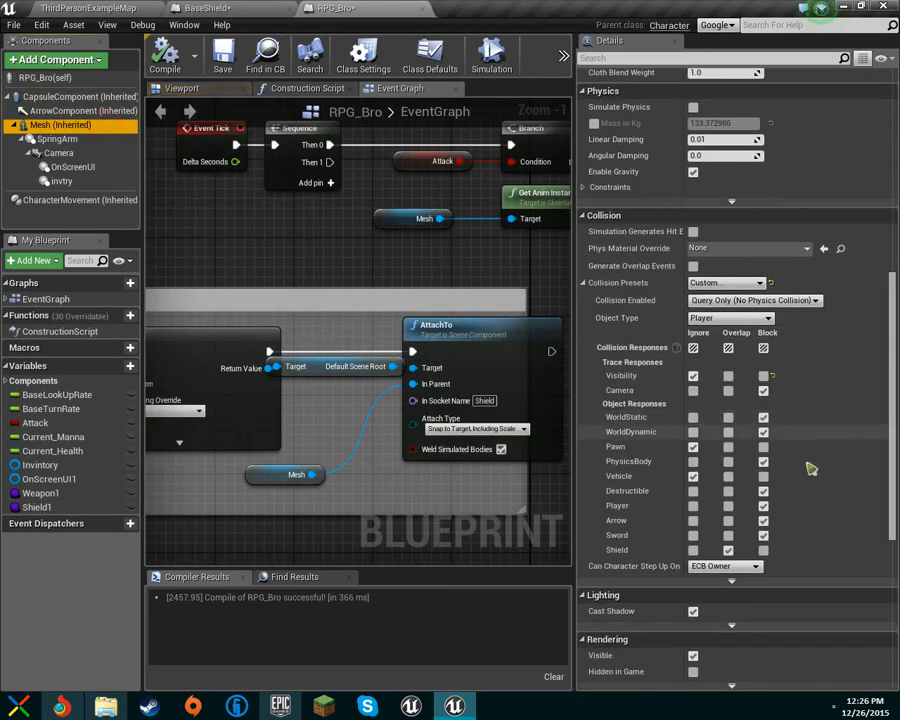
left_click(693, 391)
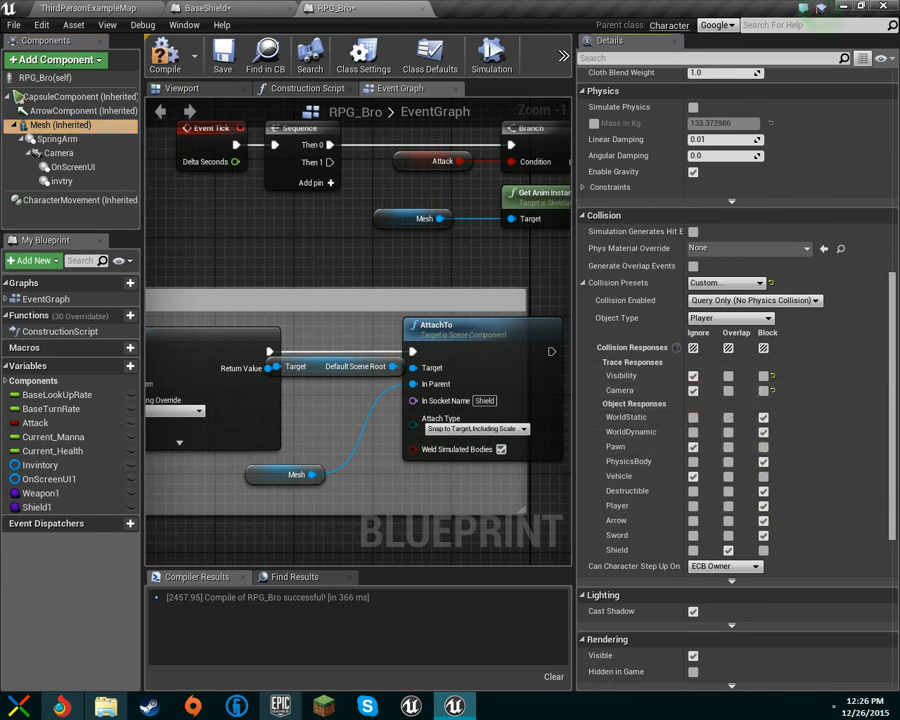
left_click(70, 96)
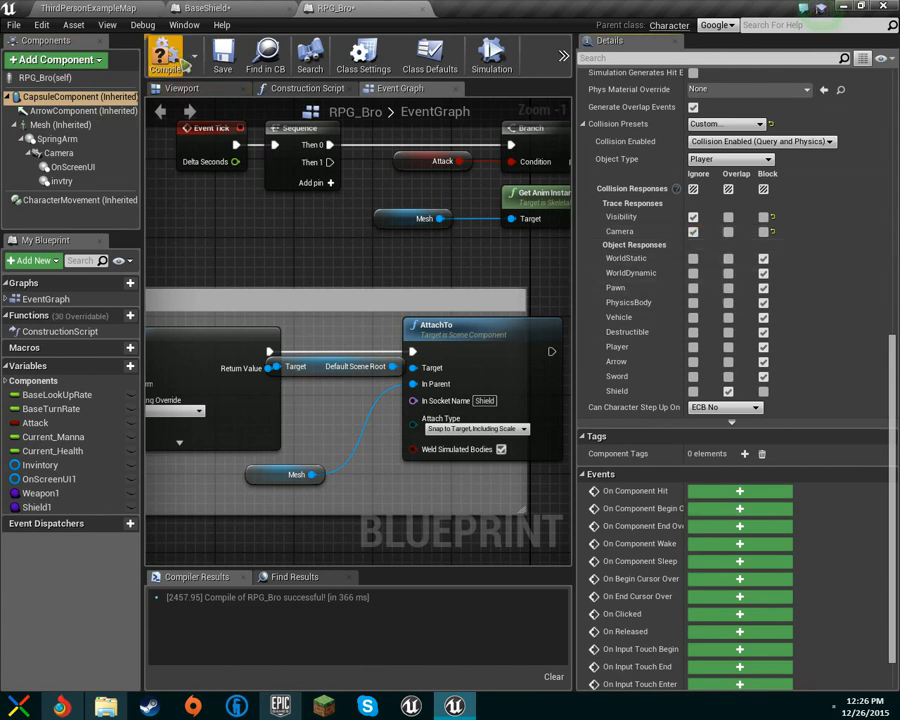
Step: Set the Visibility and Camera trace responses of BaseShield's Shield component to Ignore
left_click(220, 8)
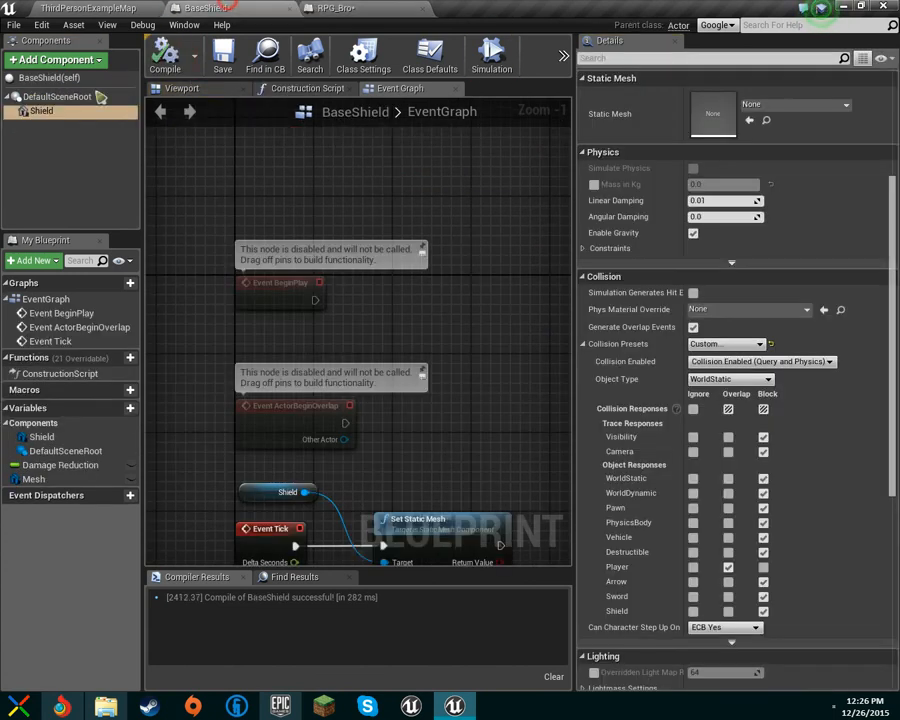
left_click(693, 452)
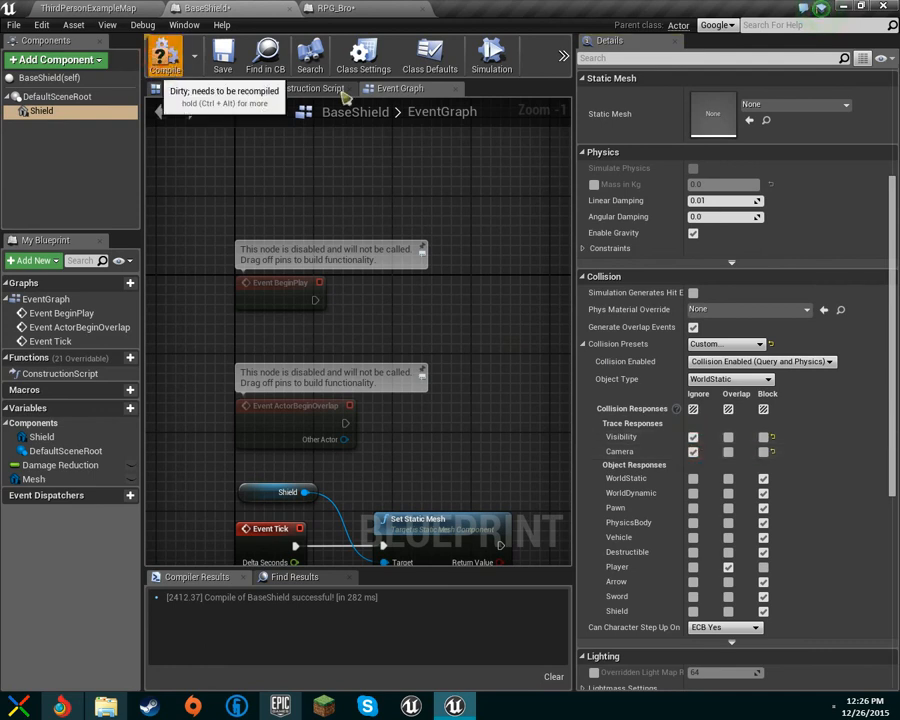
Step: Play-test the ThirdPersonExampleMap level, running the shield-carrying character over the stairs, platforms and along the walls to check the camera and shield collision
left_click(120, 8)
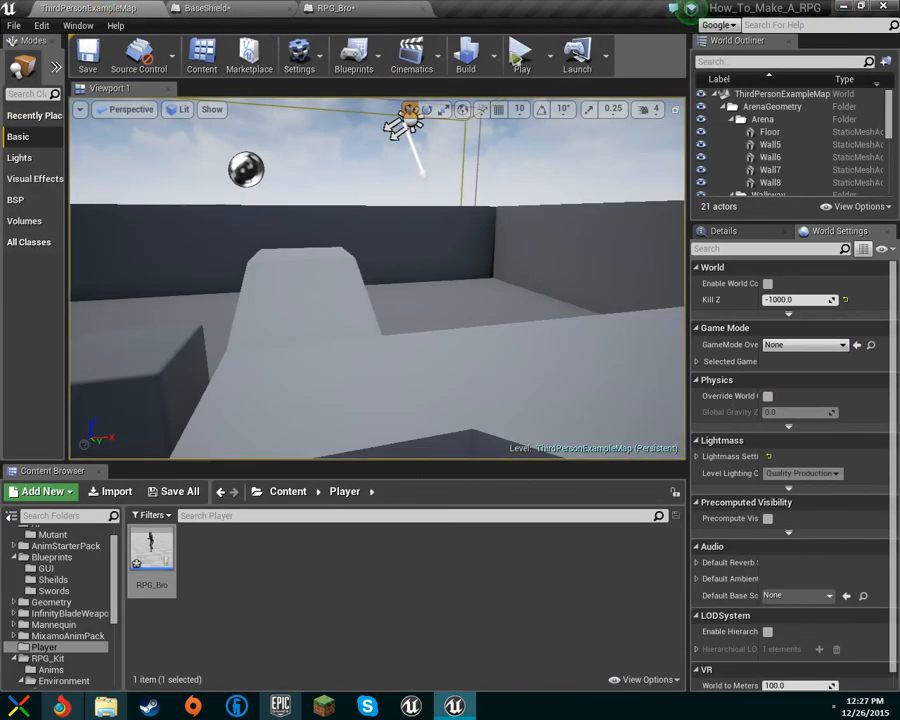
left_click(515, 58)
key("w")
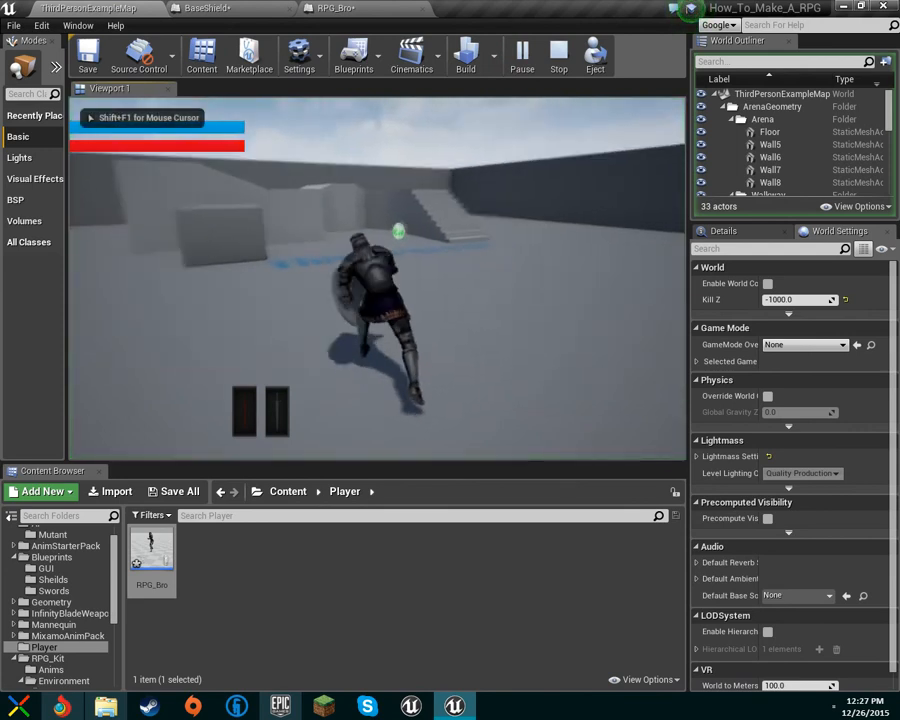
key("w")
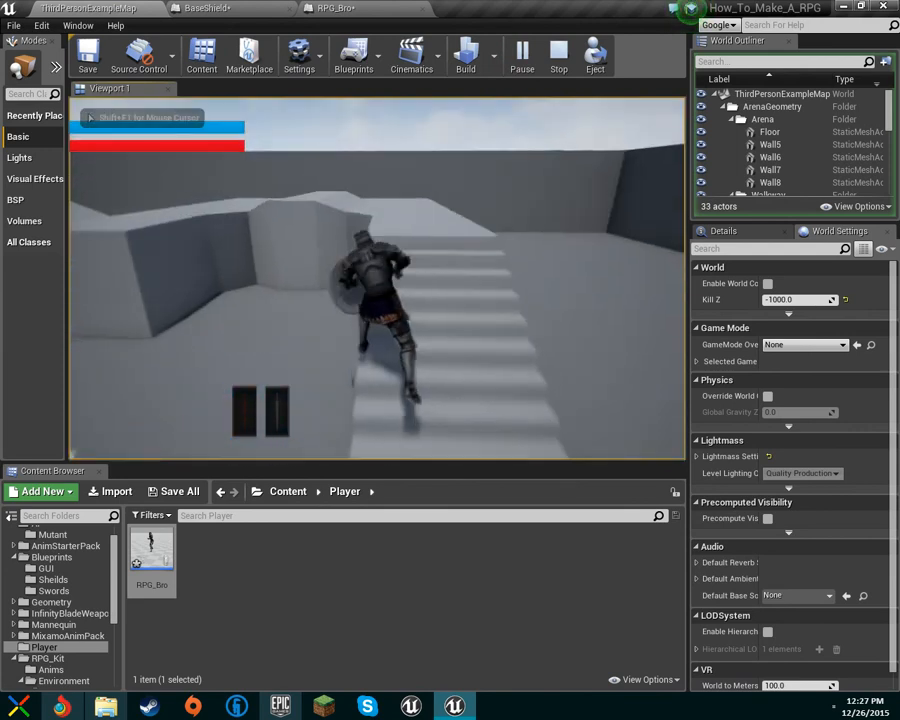
key("w")
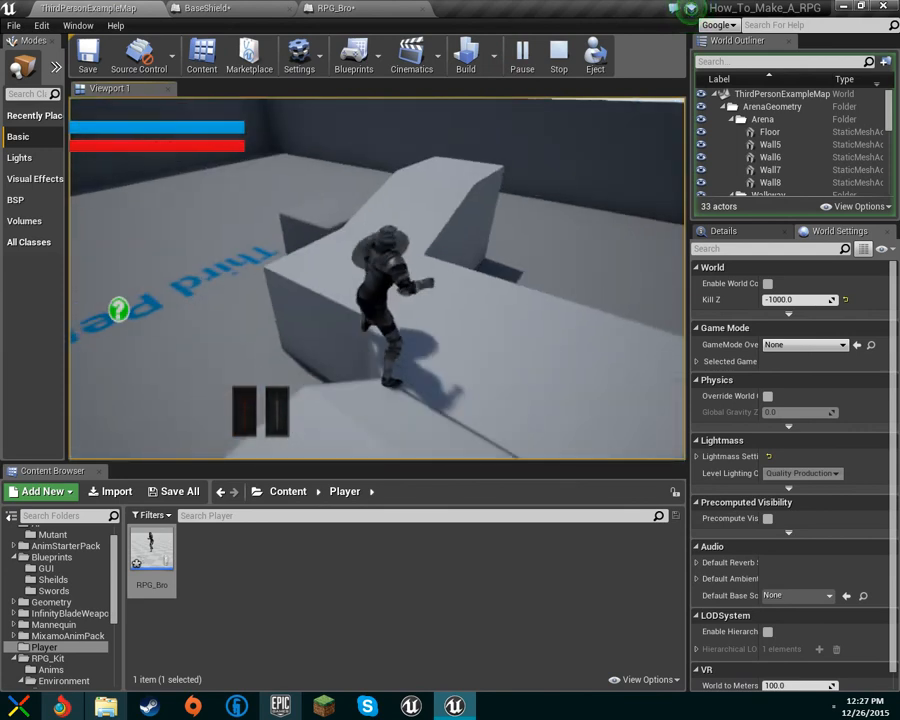
key("w")
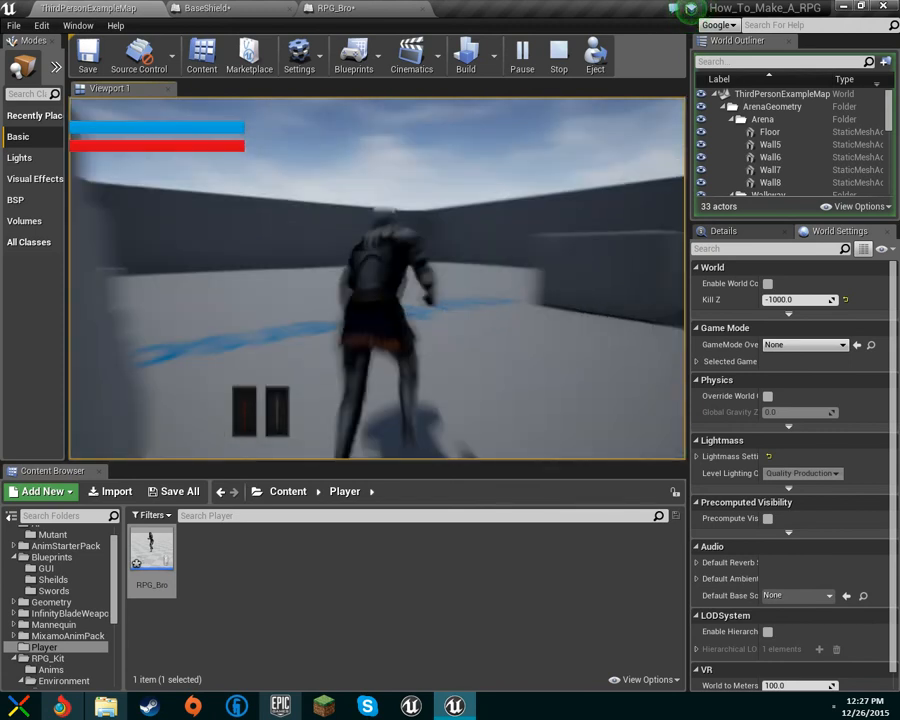
key("w")
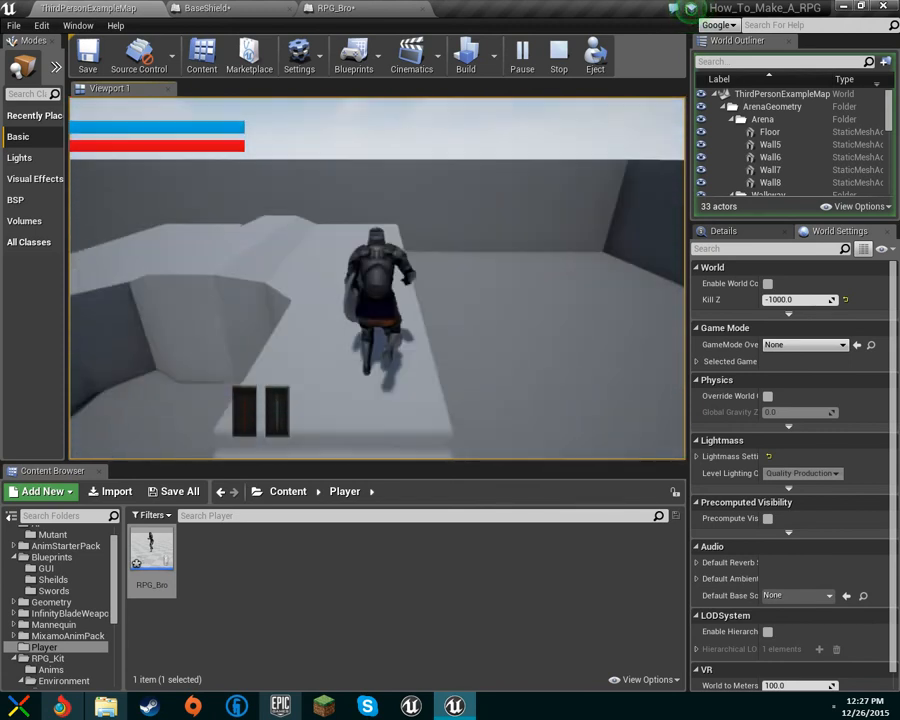
key("w")
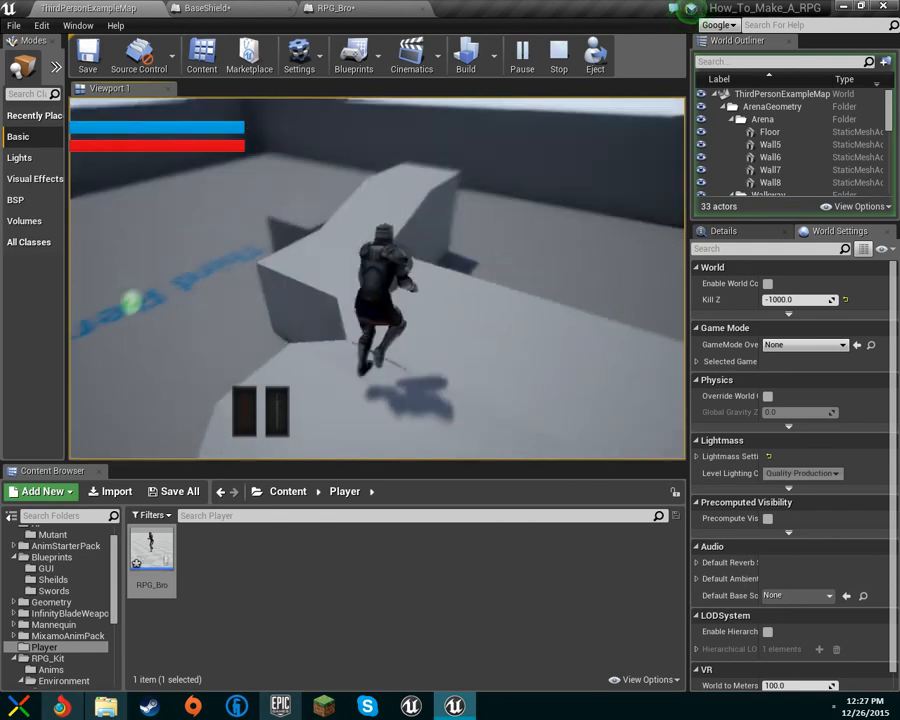
key("w")
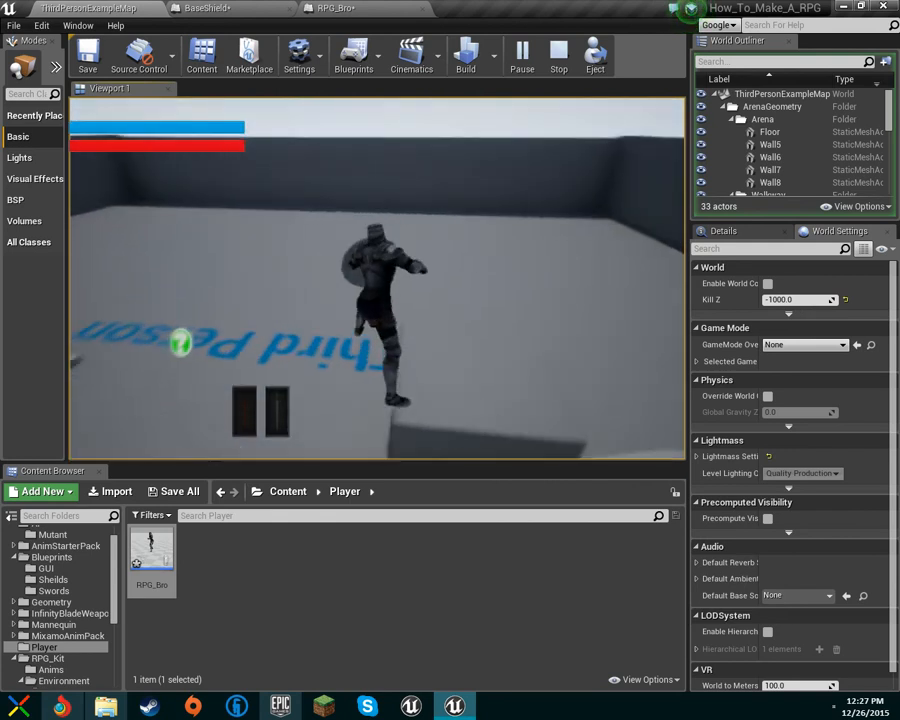
key("w")
key("w")
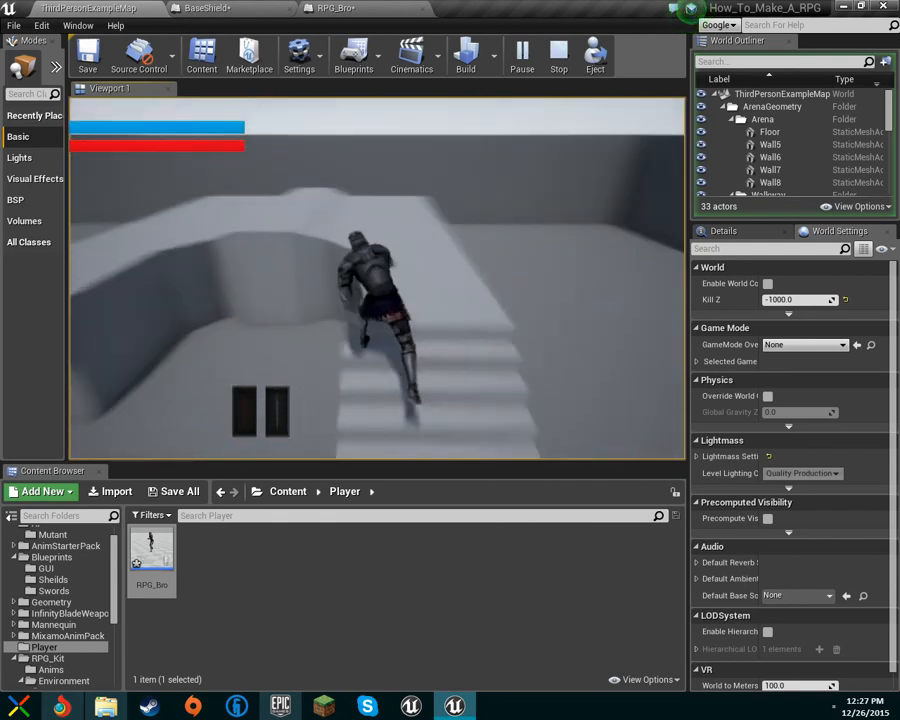
key("w")
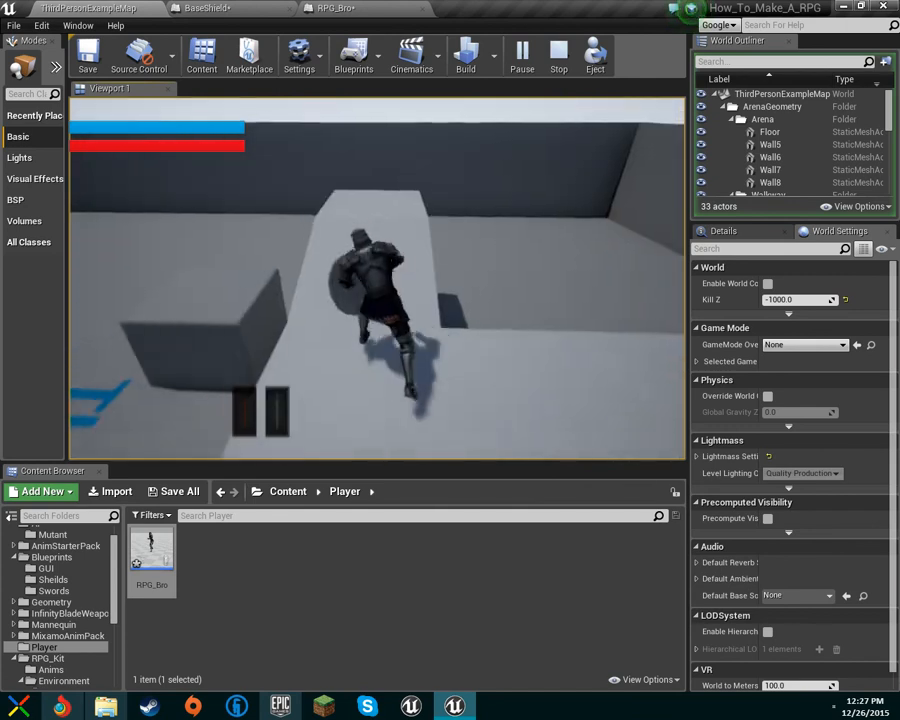
key("w")
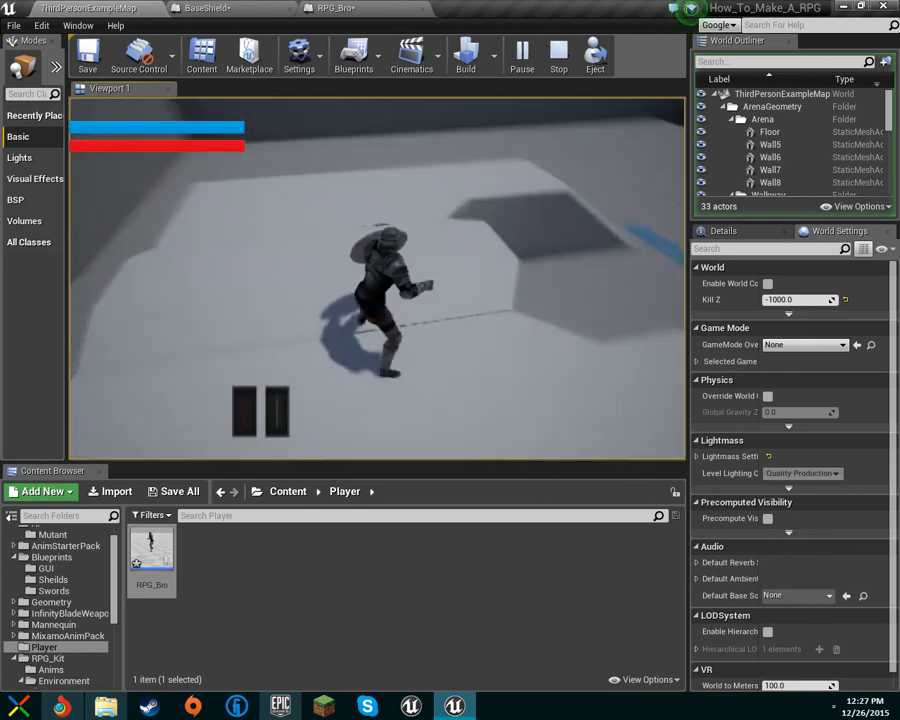
key("w")
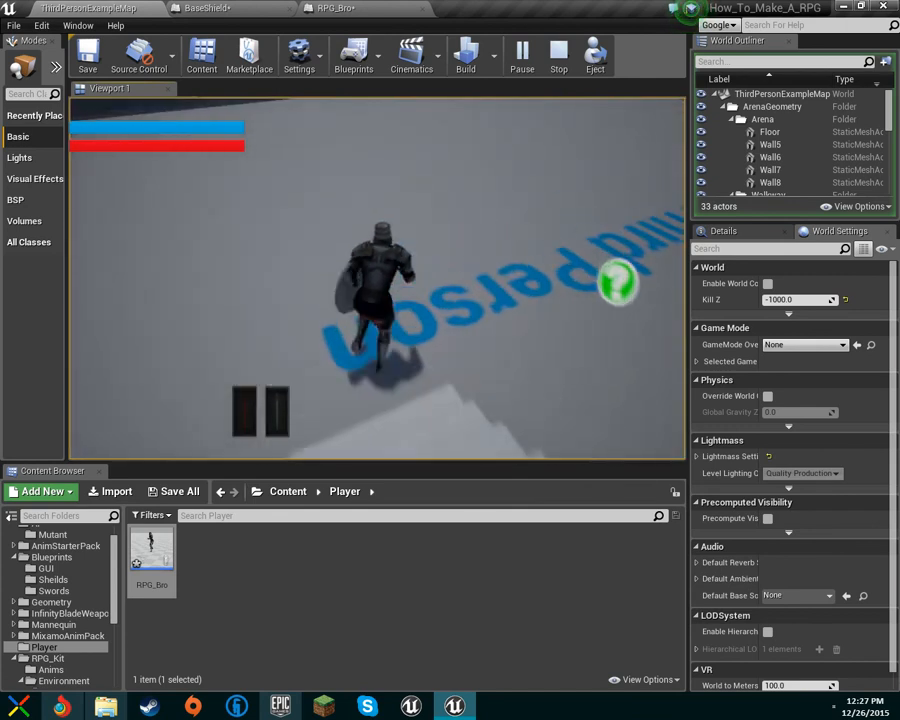
key("w")
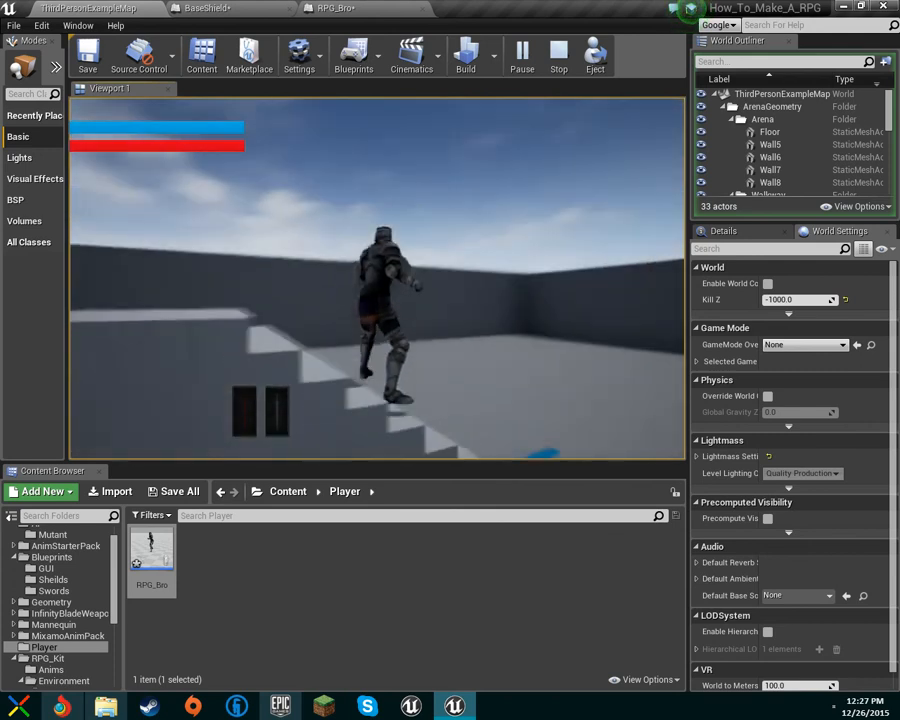
key("w")
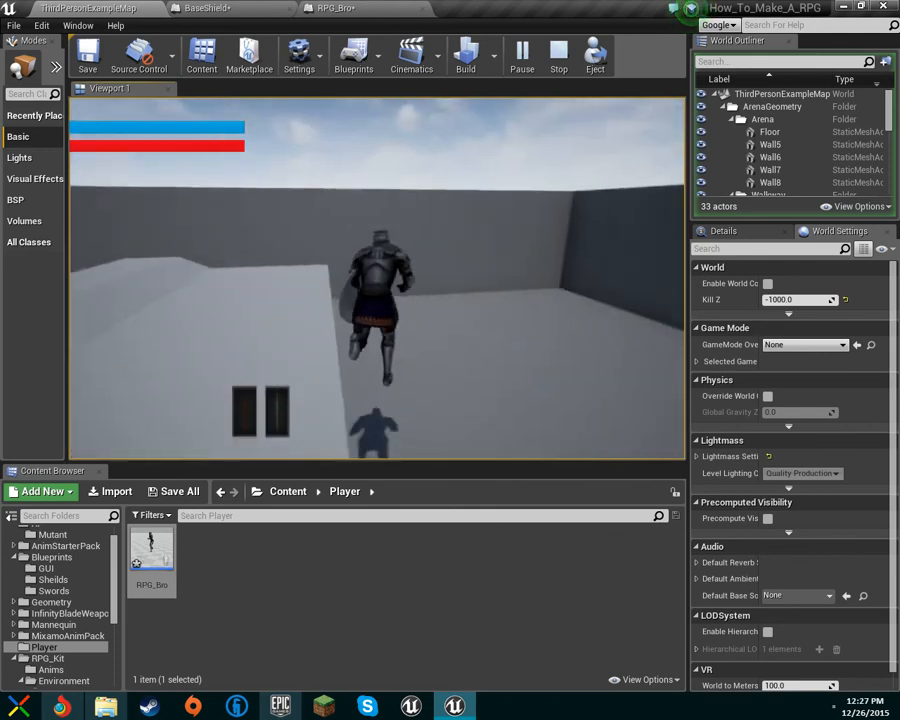
key("w")
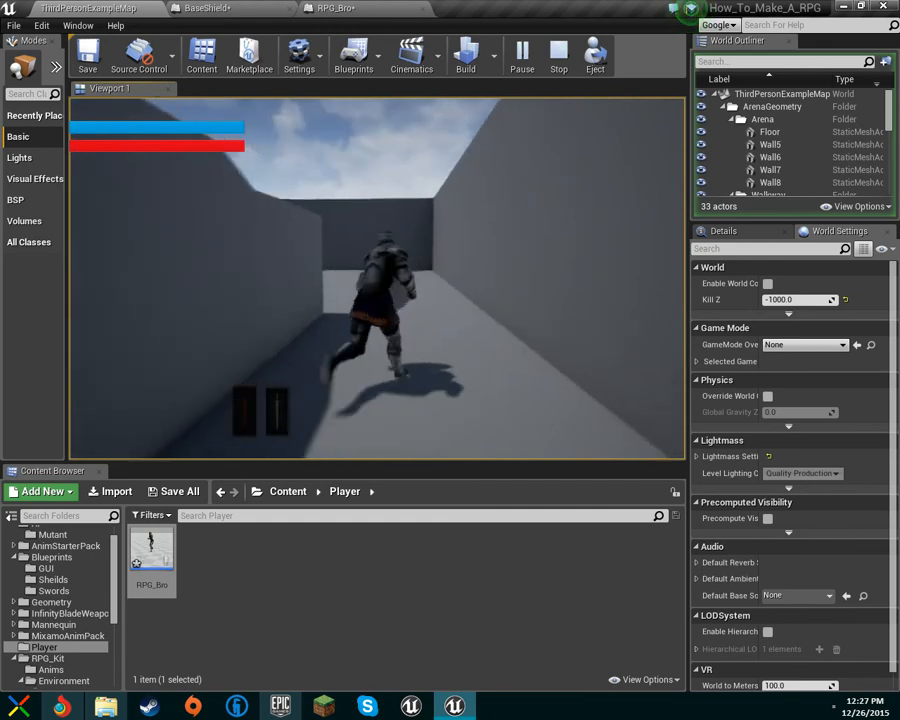
key("w")
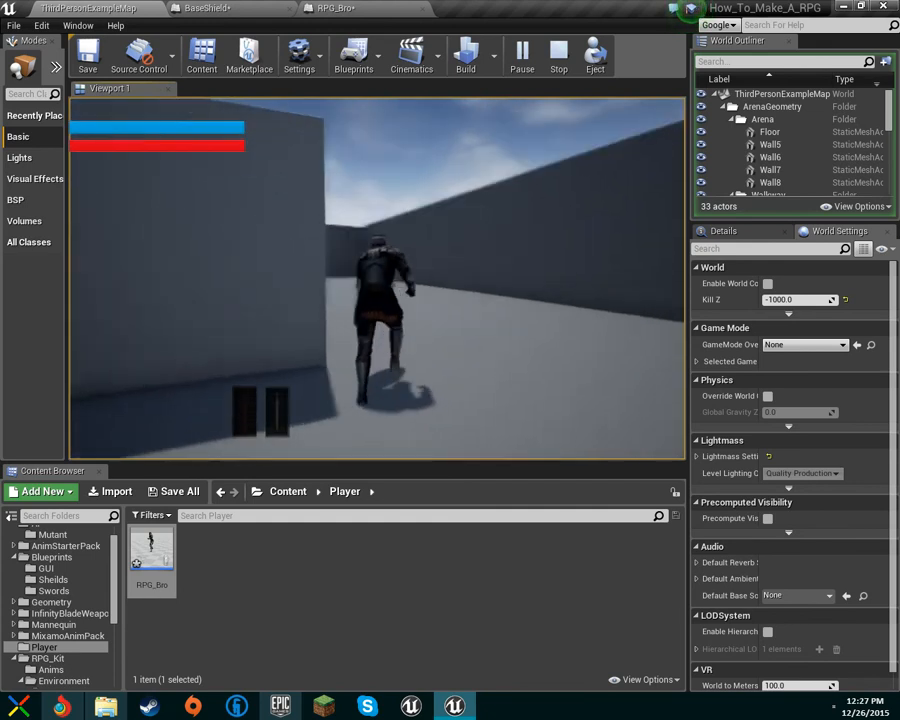
key("w")
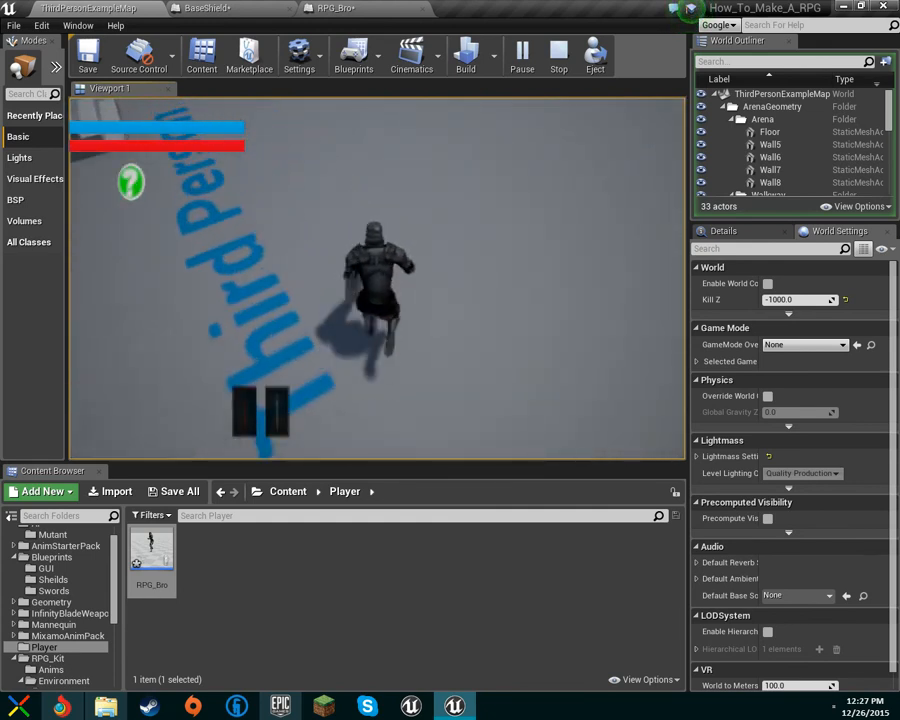
key("w")
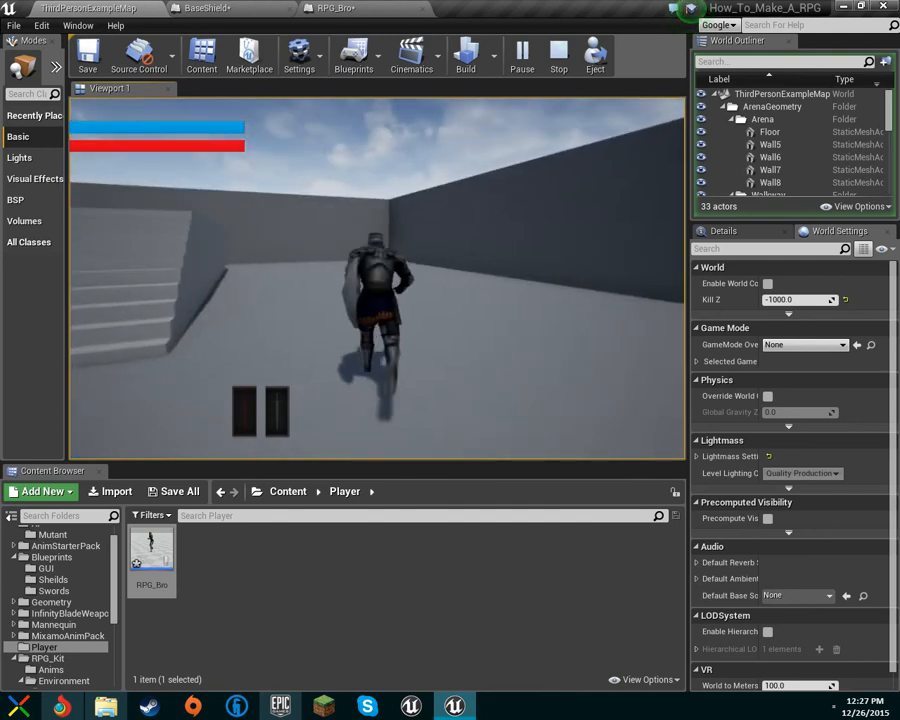
key("w")
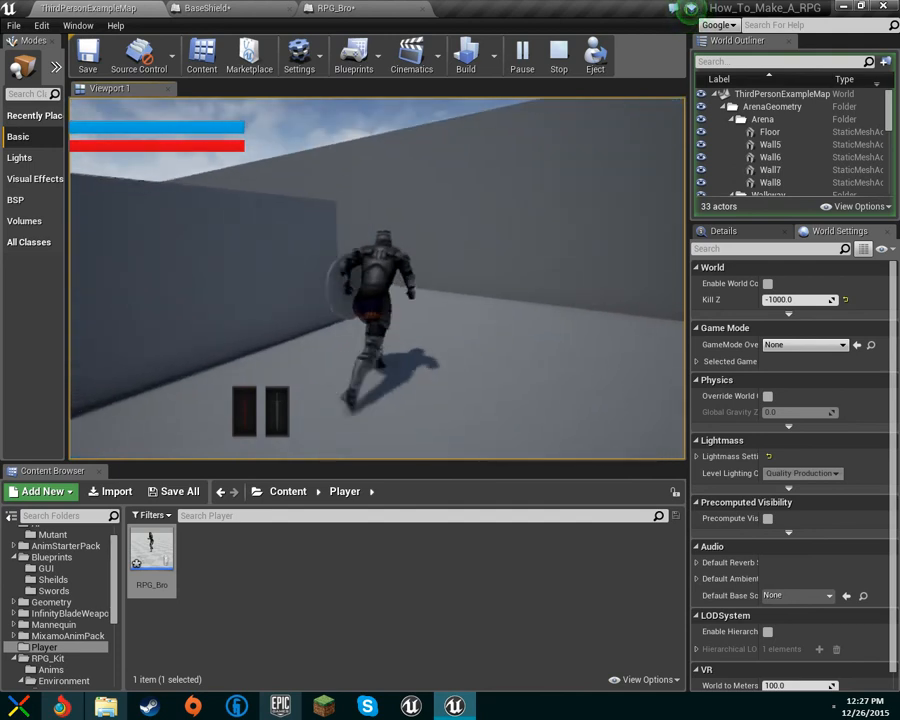
key("w")
key("w")
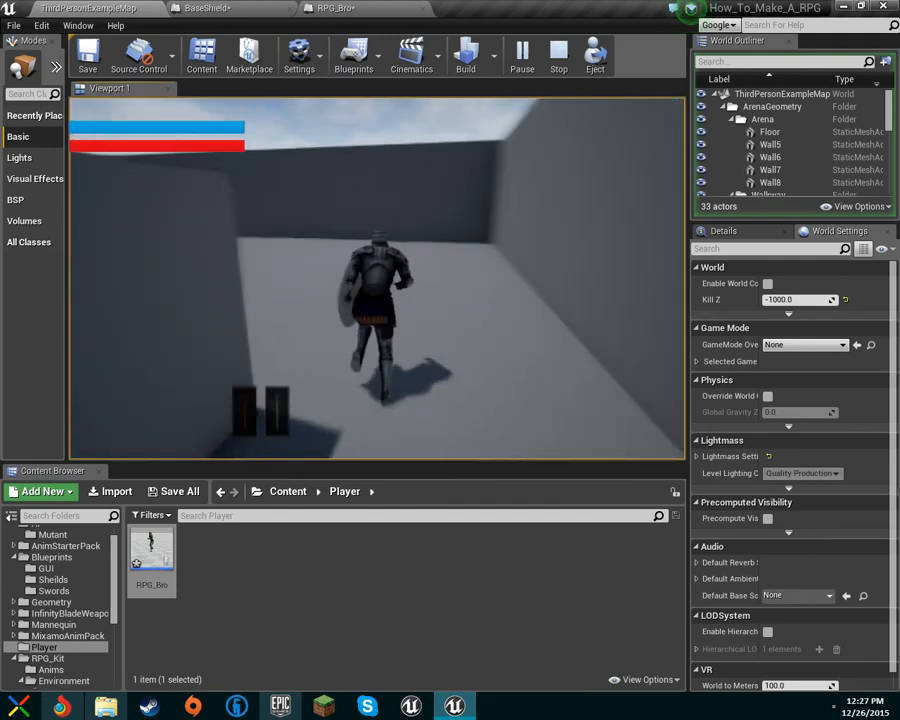
key("w")
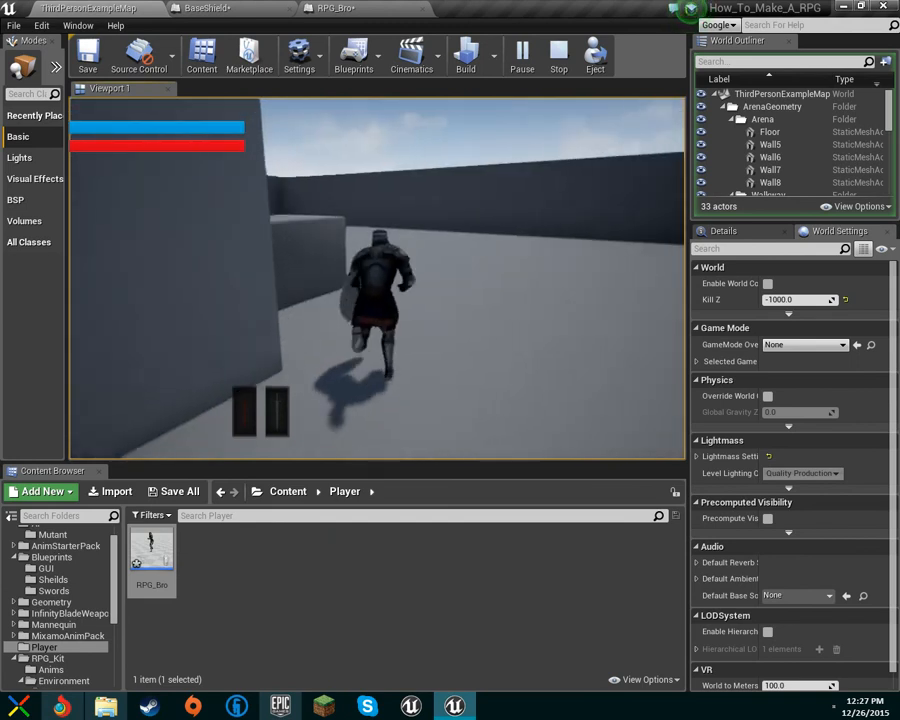
key("w")
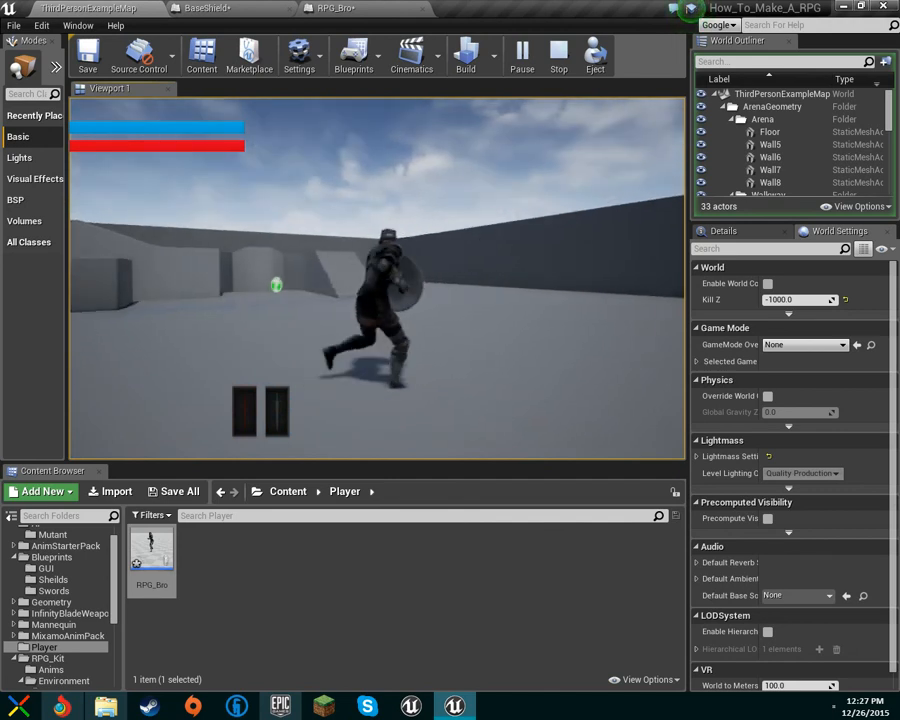
key("w")
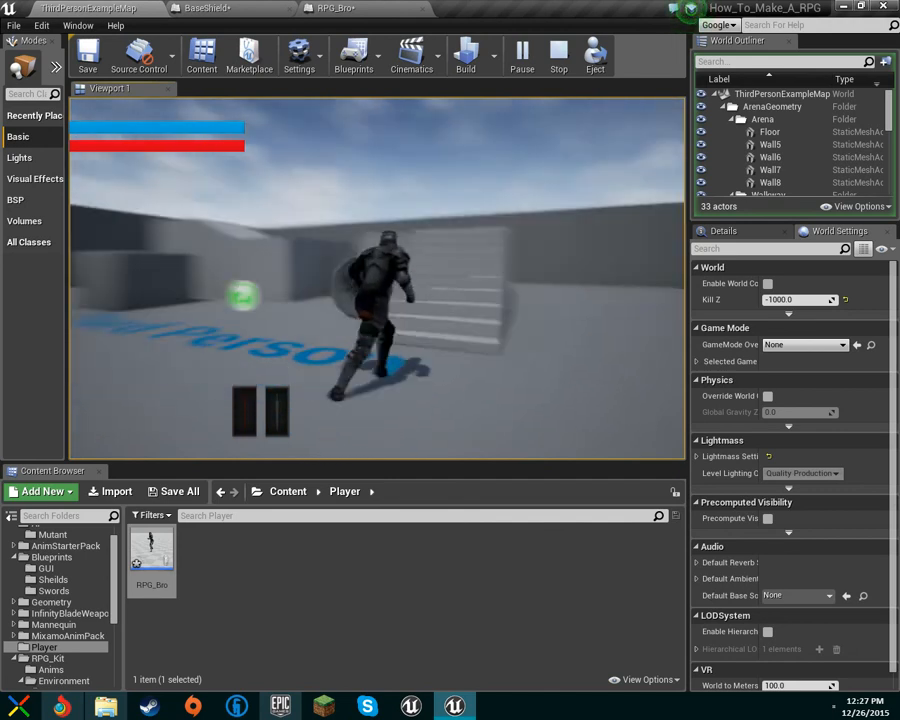
key("w")
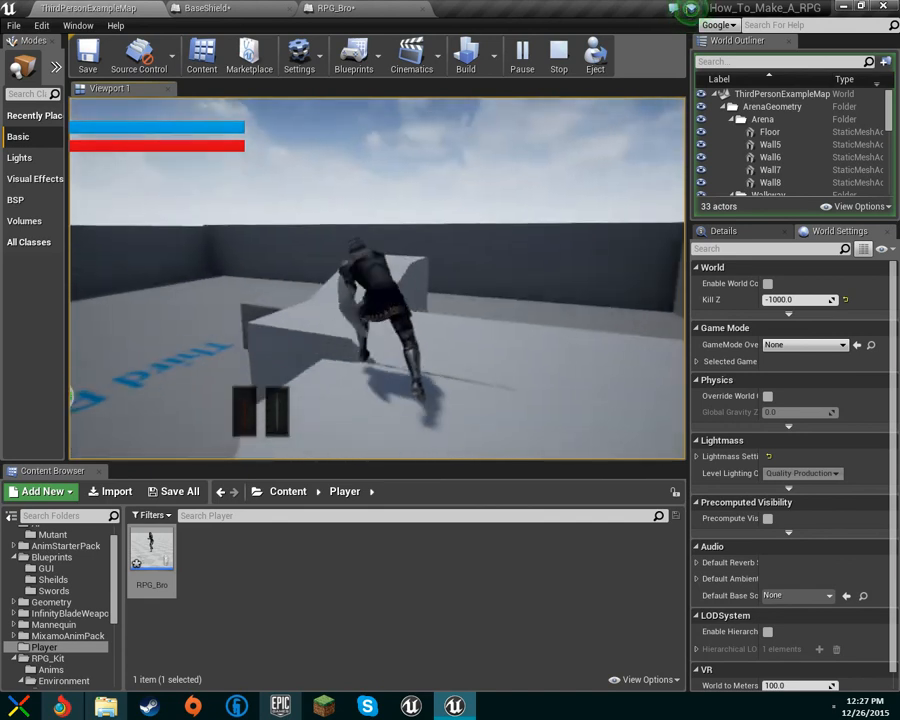
key("w")
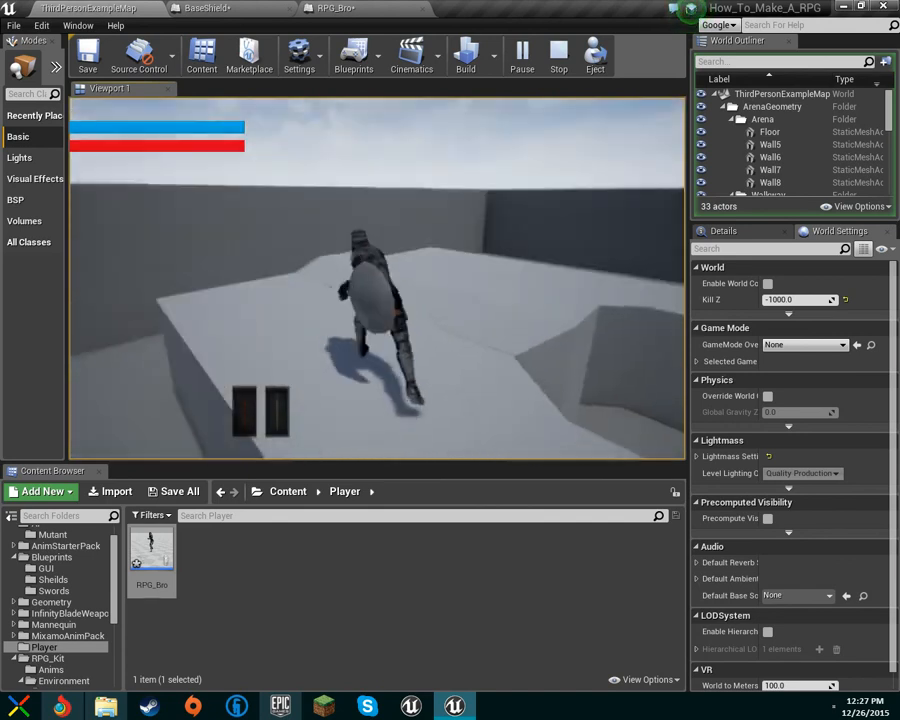
key("w")
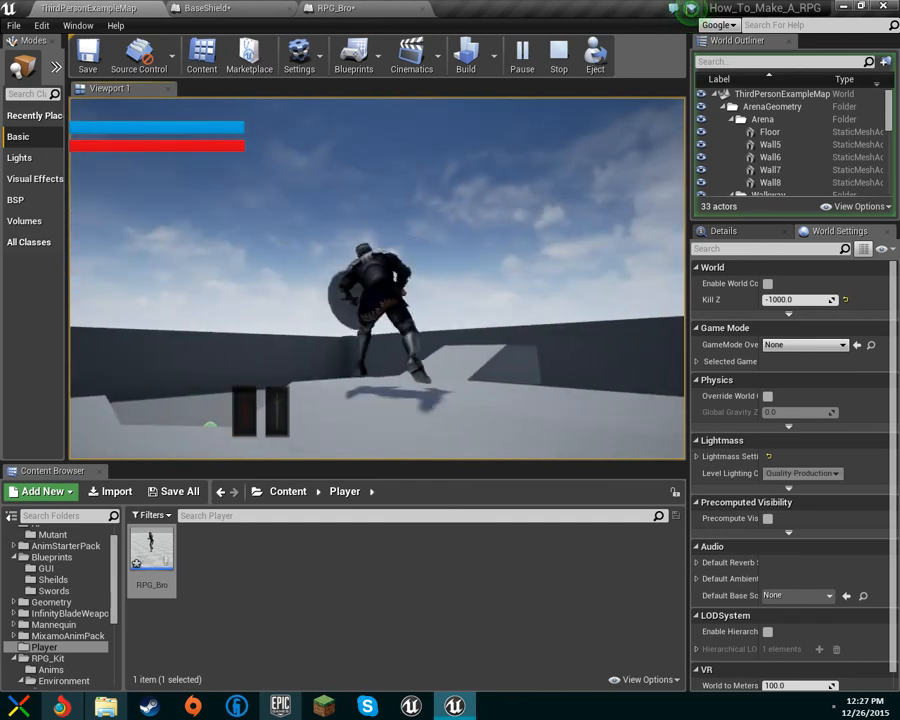
key("w")
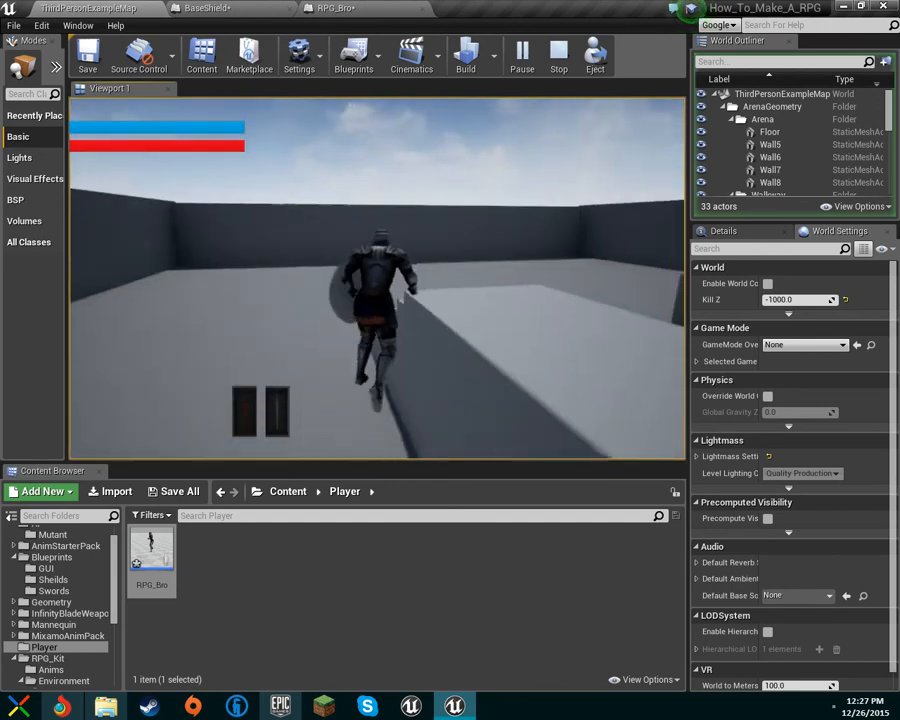
key("w")
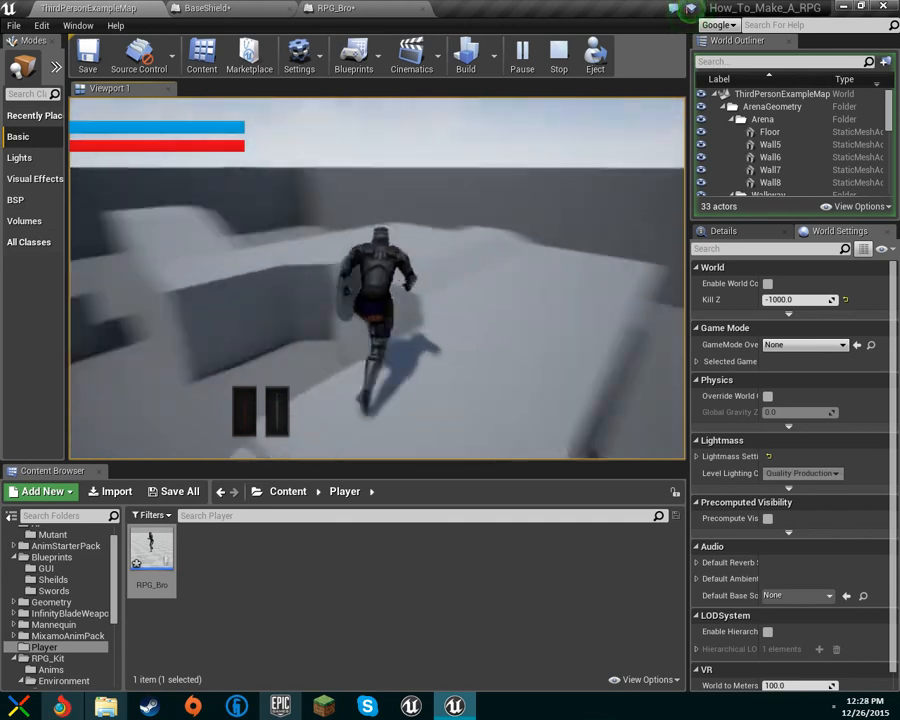
key("w")
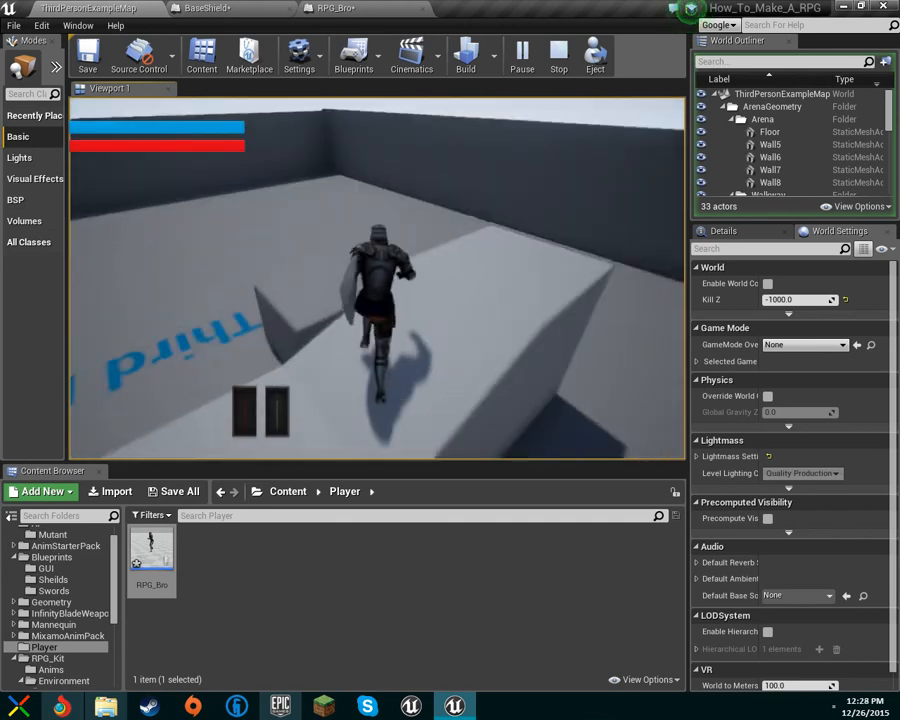
key("w")
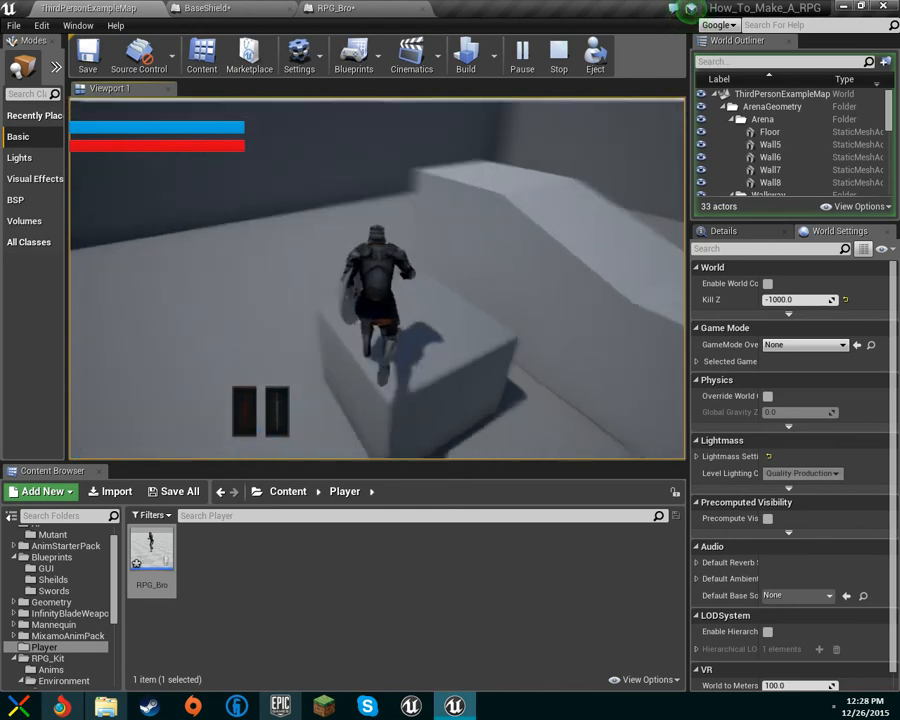
key("w")
key("w")
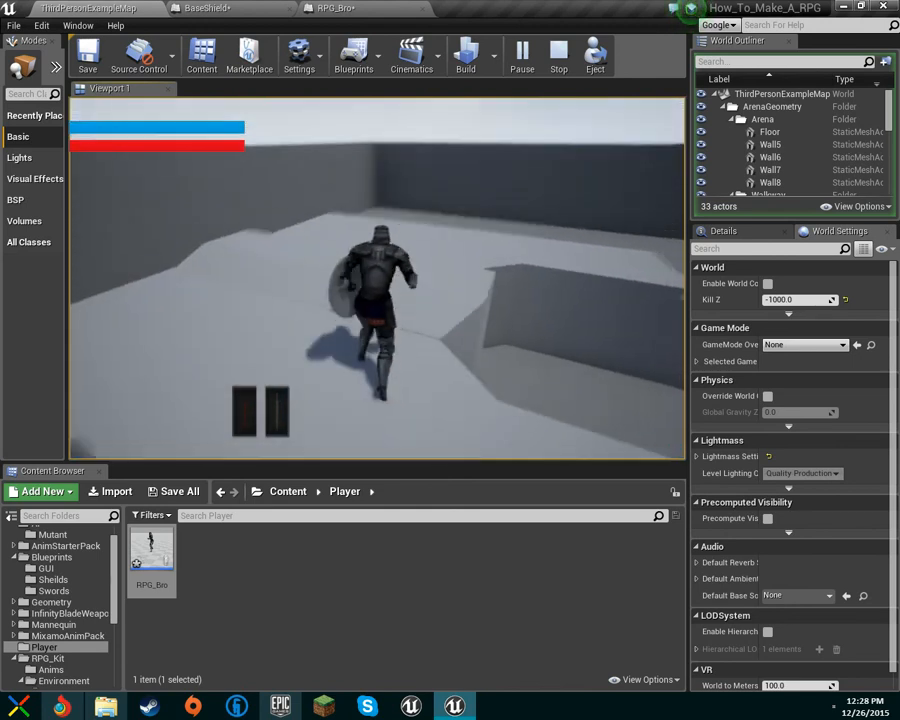
key("w")
key("w")
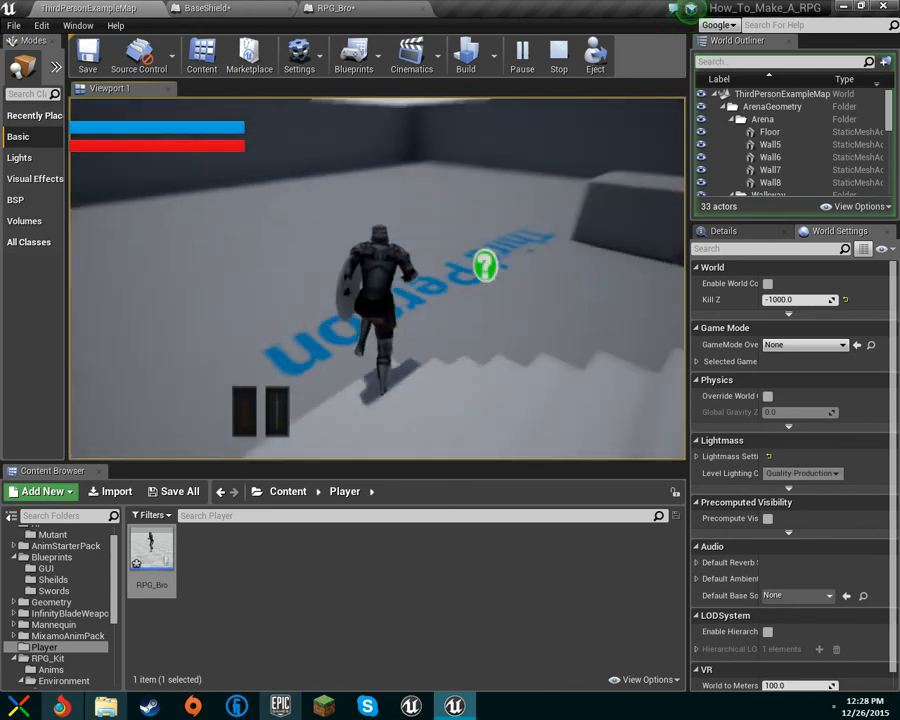
key("w")
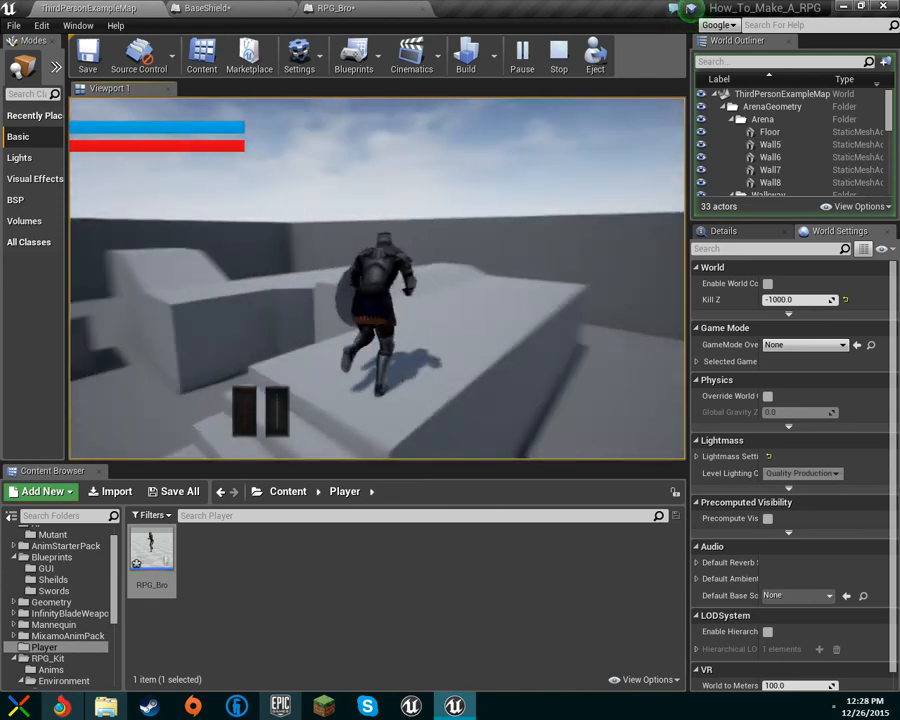
key("w")
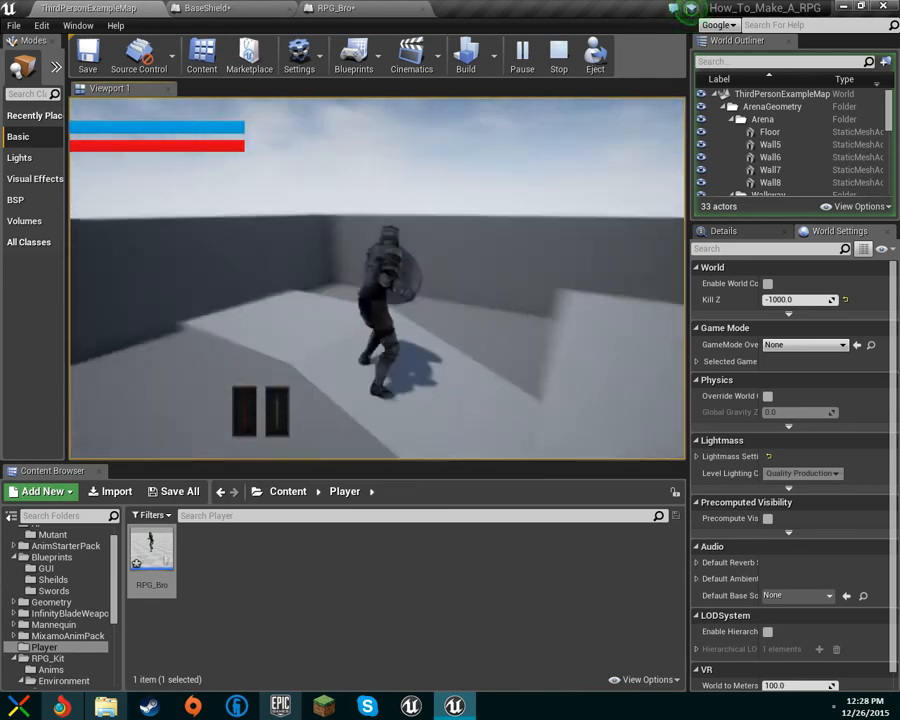
key("w")
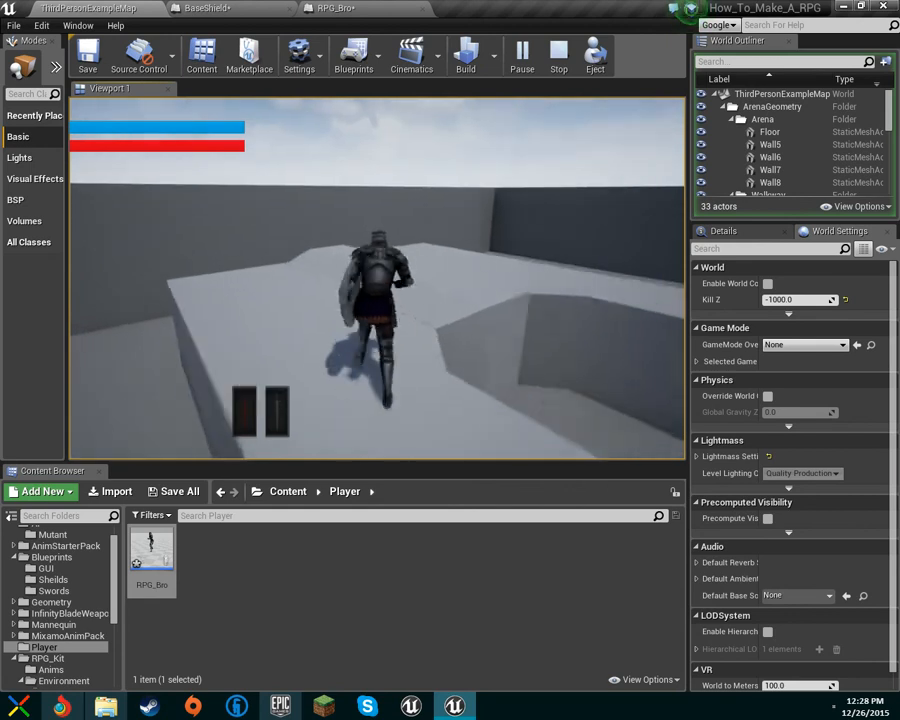
Step: Run the shield-carrying character across the ramps, floor and past the cube to recheck the camera, and end the play session
key("w")
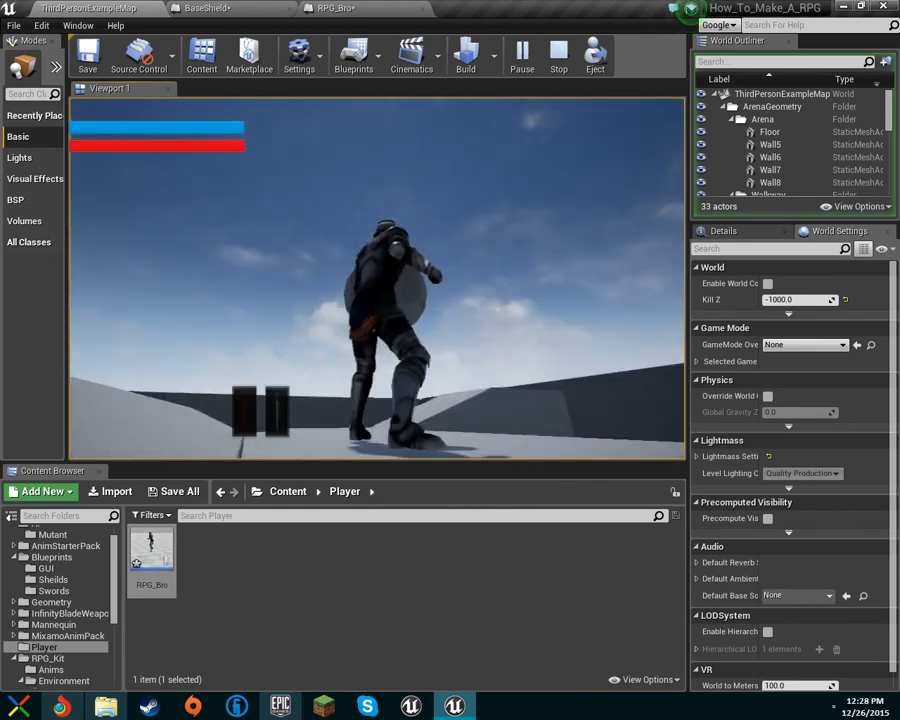
key("w")
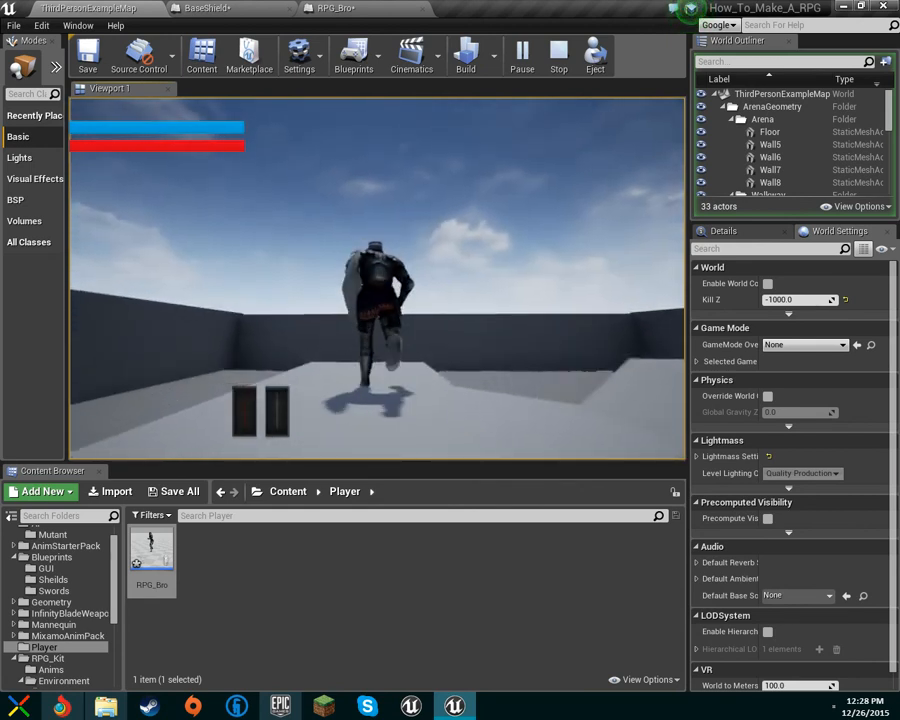
key("w")
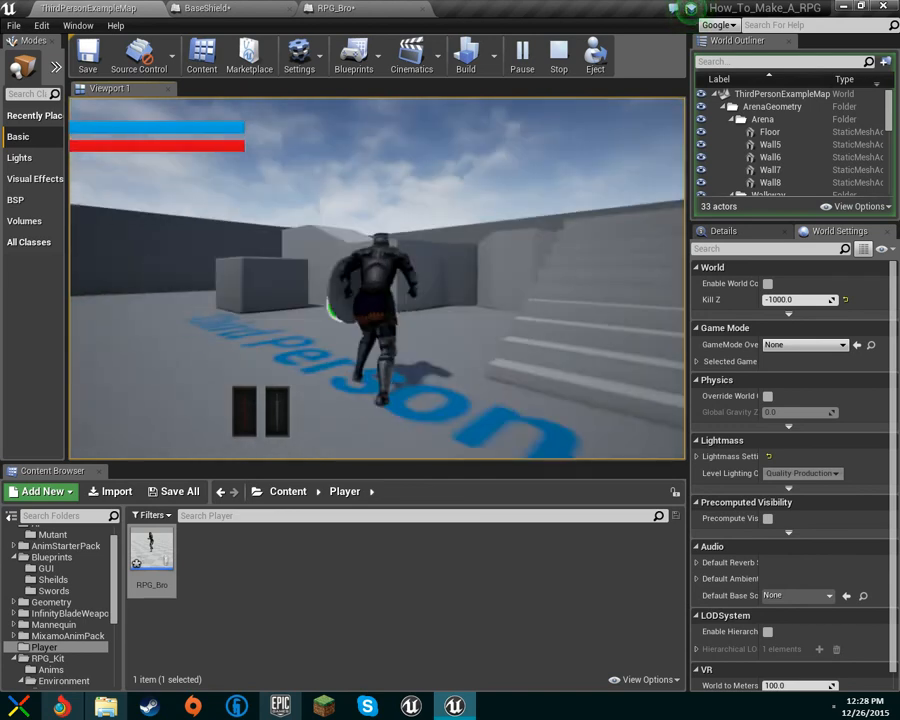
key("w")
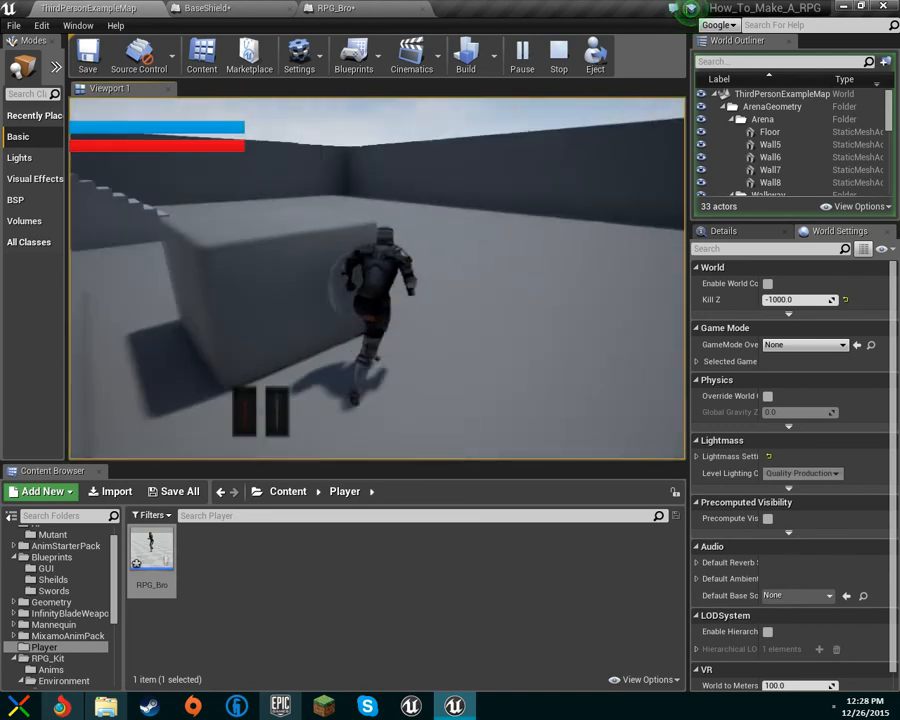
key("w")
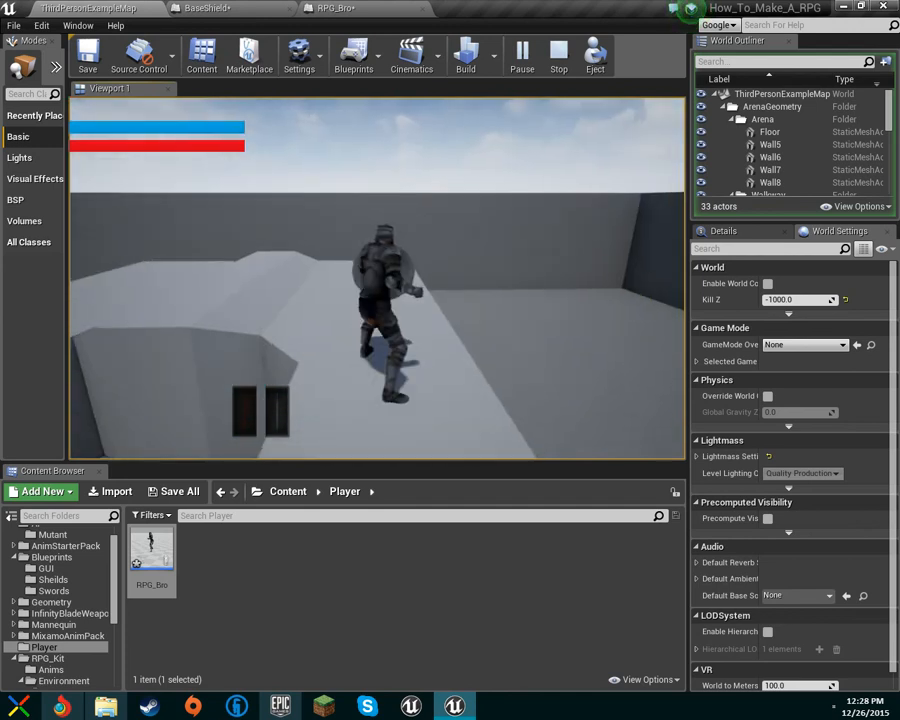
key("Escape")
Step: Set the number of players to 2 and start a multiplayer play session
left_click(547, 60)
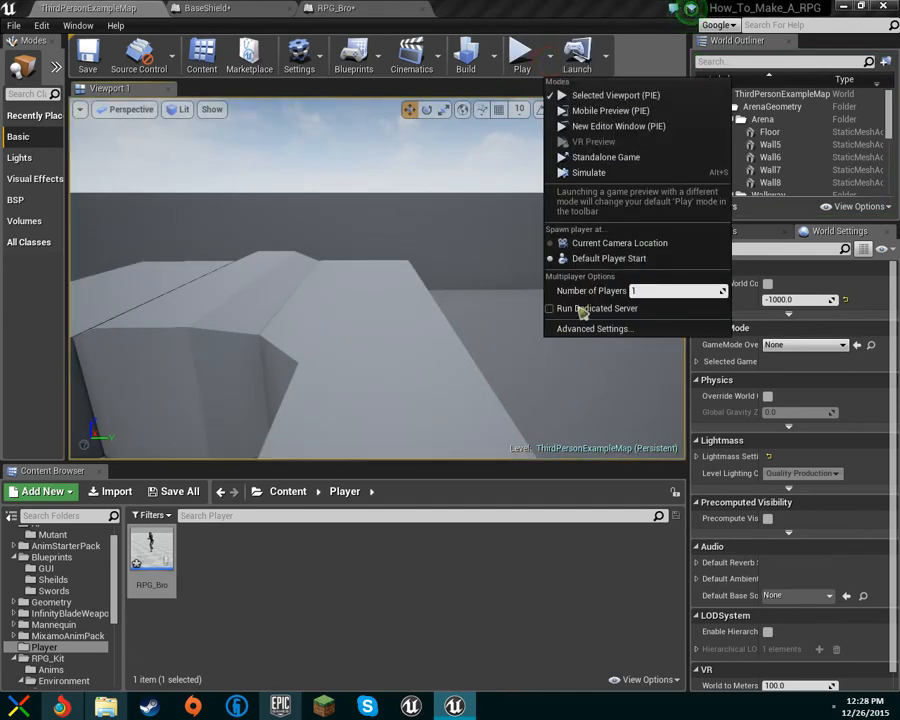
left_click(659, 292)
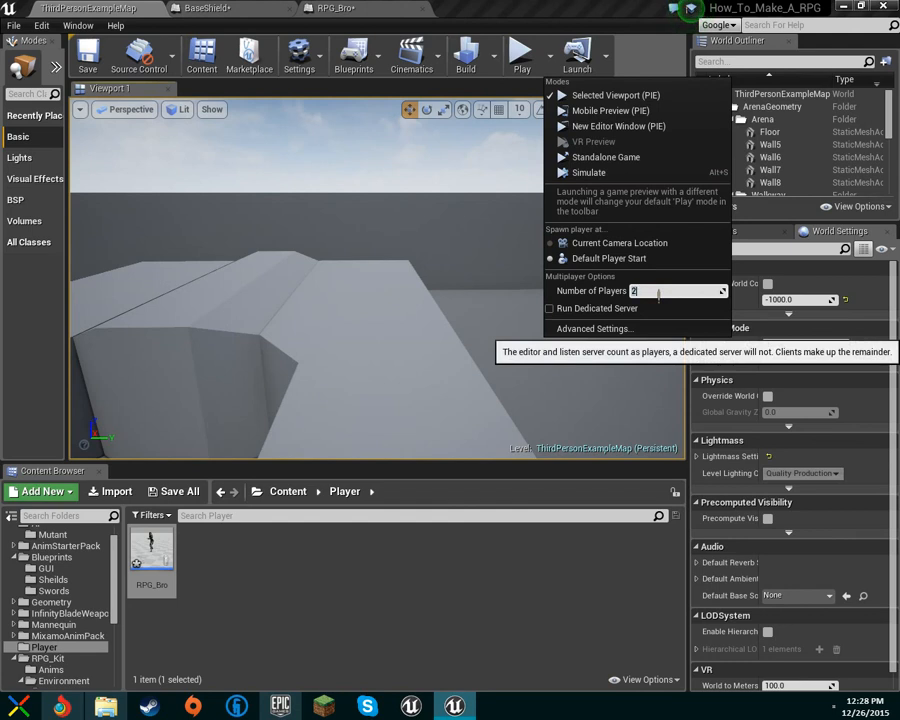
left_click(522, 60)
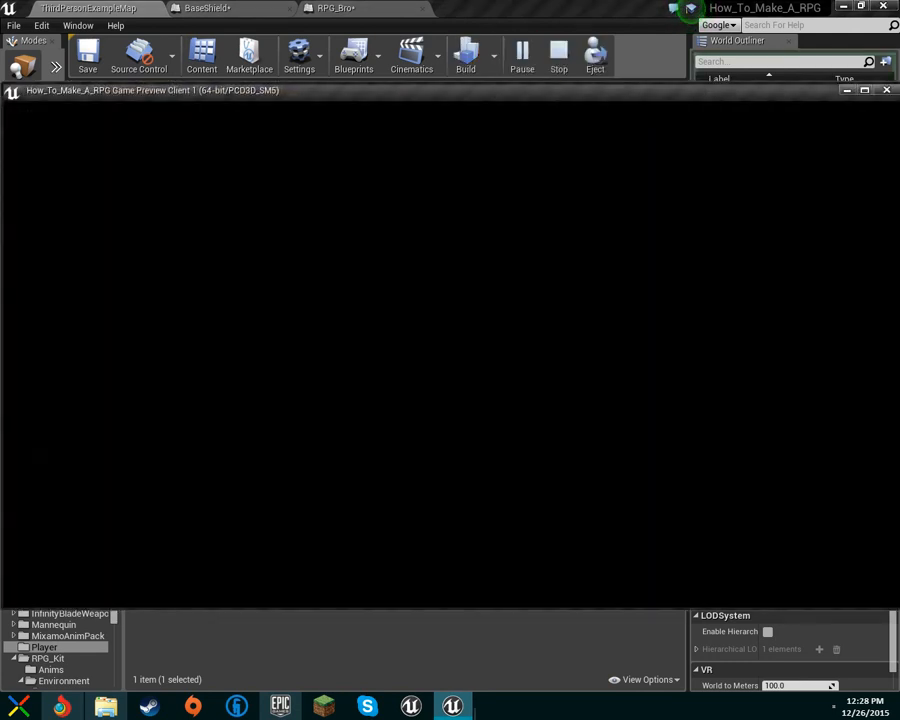
Step: Run the Client 1 character and the main viewport's character around the arena to check their shields in multiplayer
key("w")
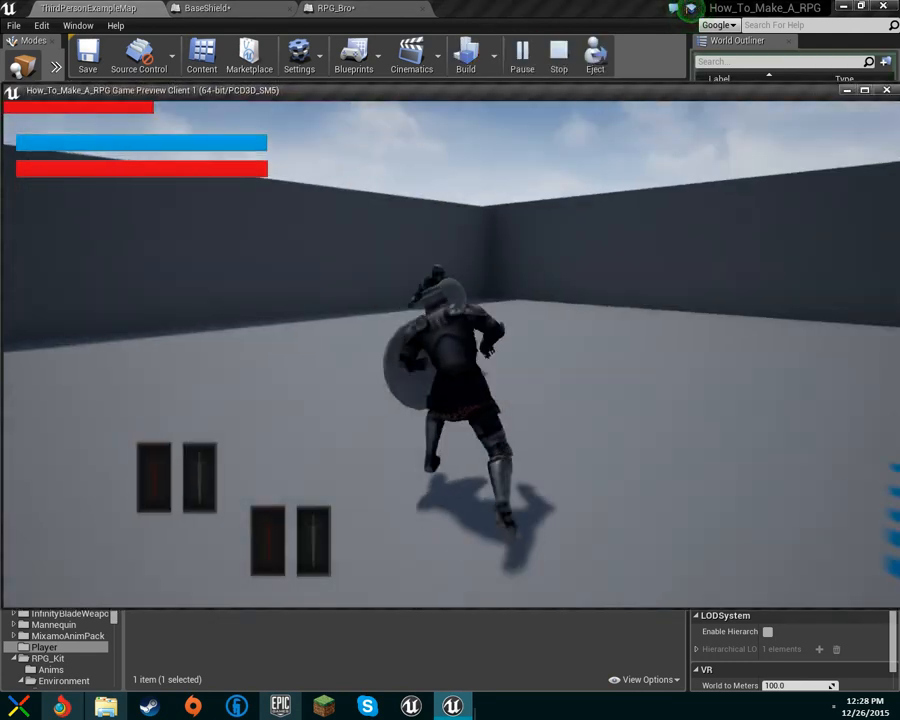
key("d")
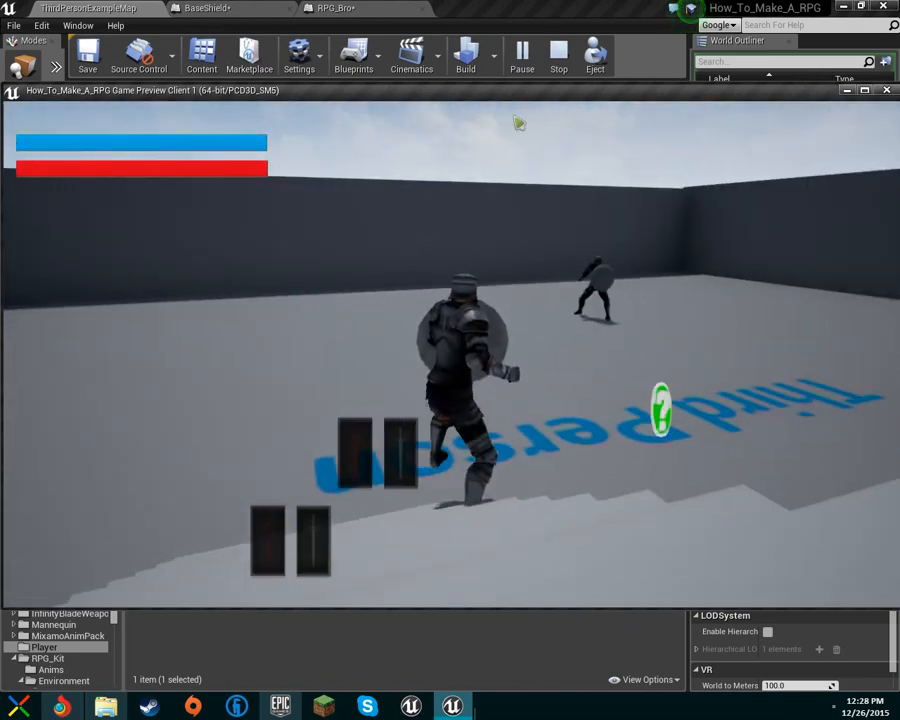
left_click(522, 60)
left_click(515, 150)
key("w")
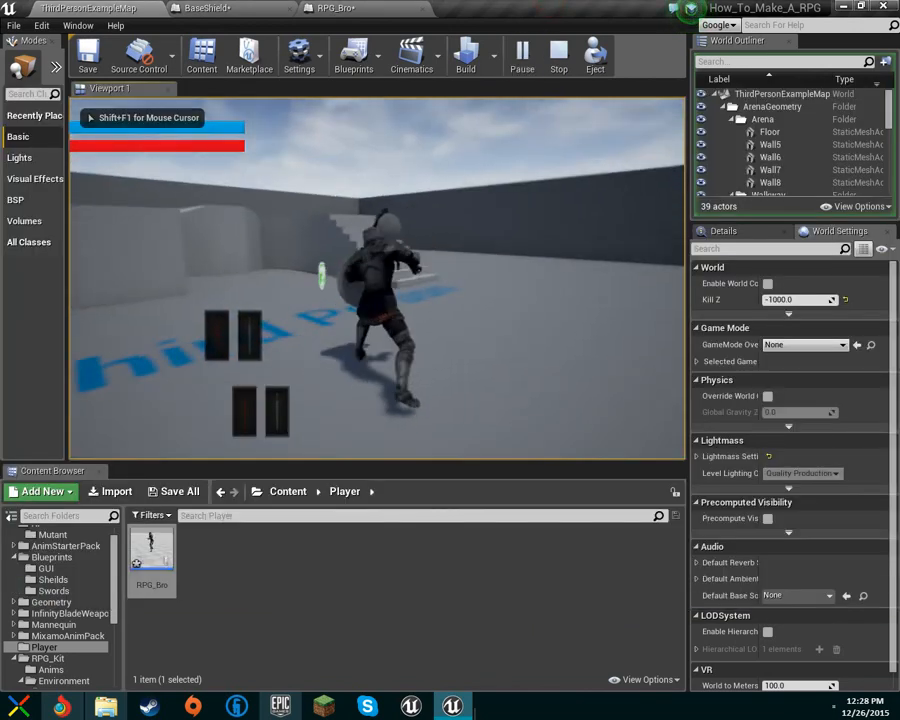
key("w")
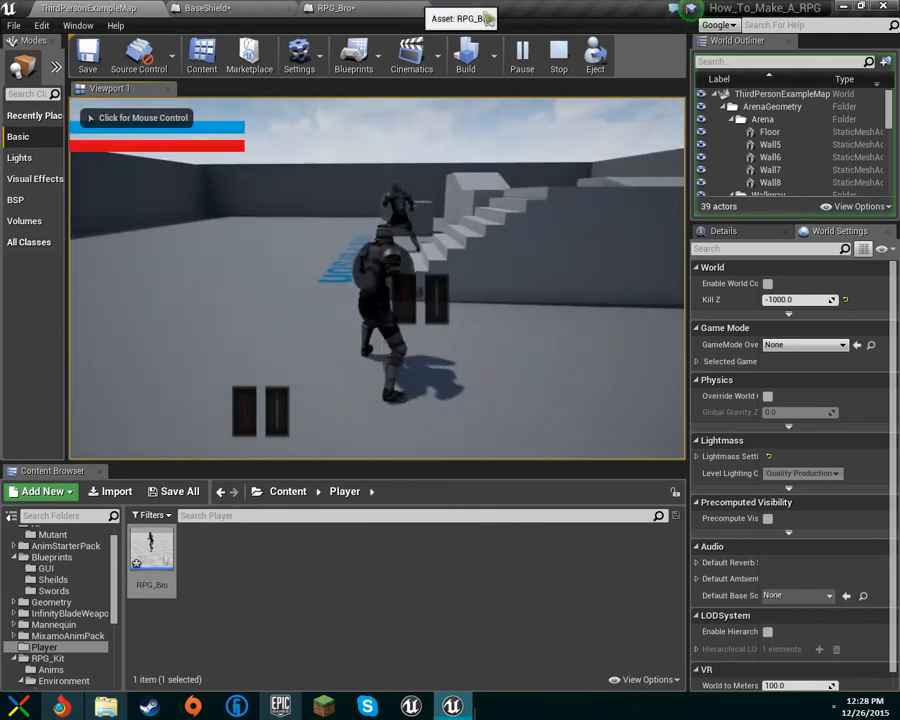
Step: Place the Client 1 preview window below the level viewport and run its character around the other player to compare both views
left_click(530, 615)
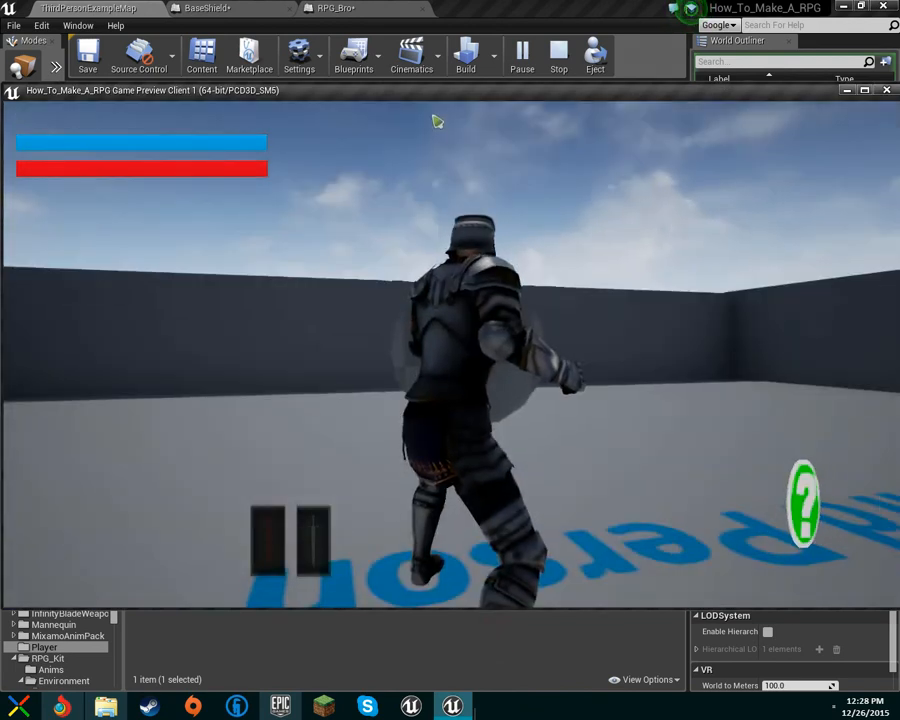
left_click_drag(428, 92, 393, 393)
key("w")
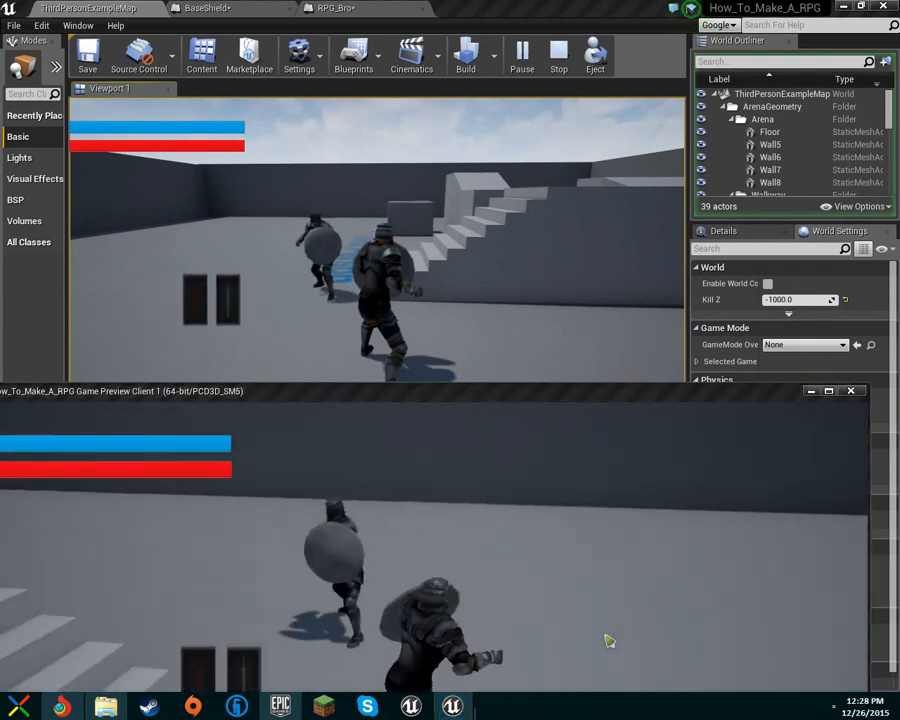
key("w")
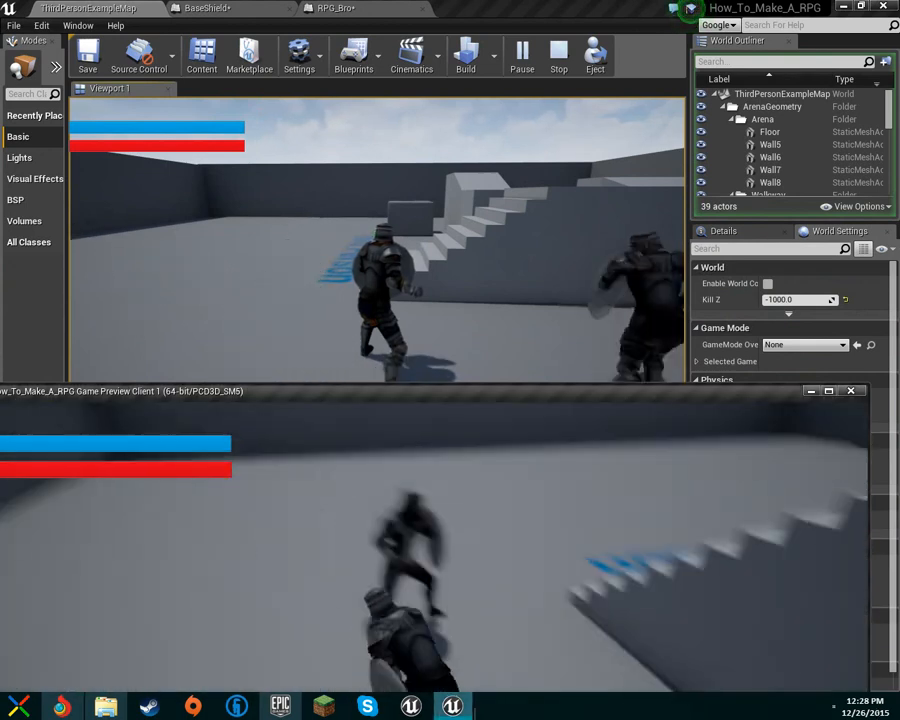
key("w")
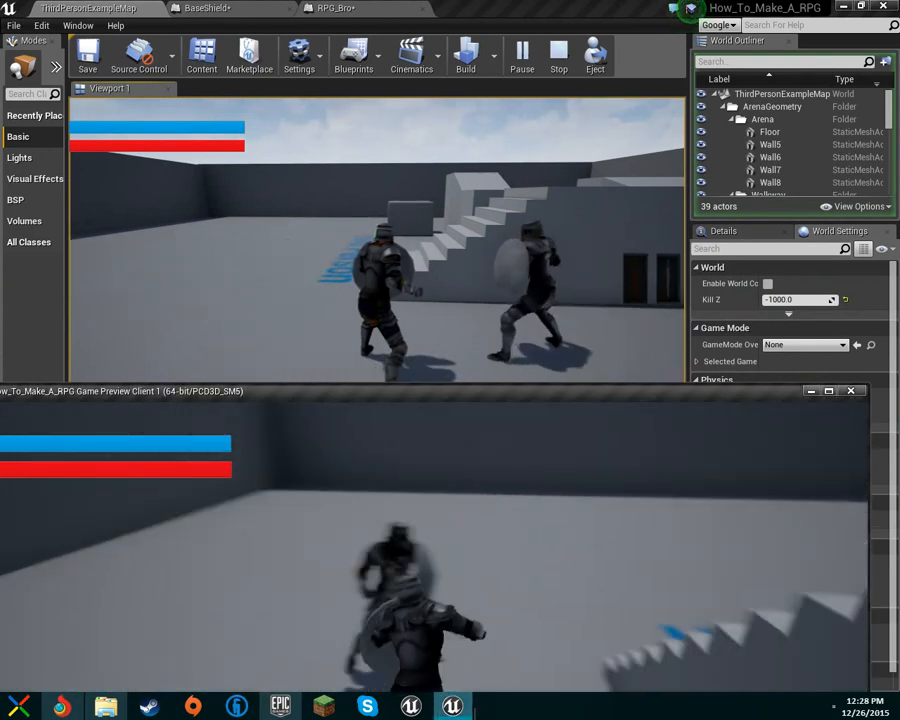
key("s")
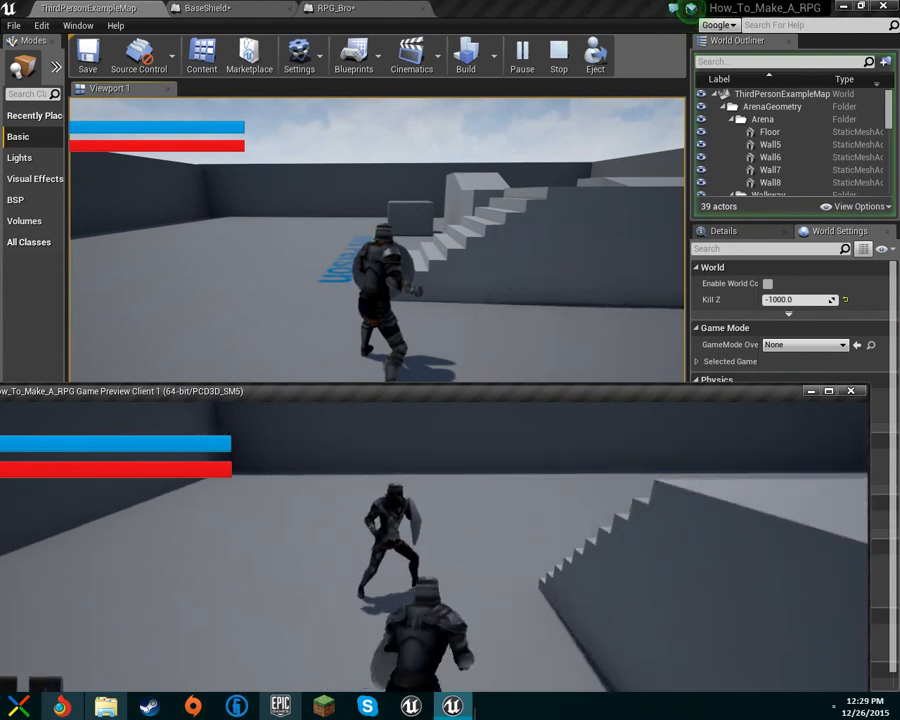
key("w")
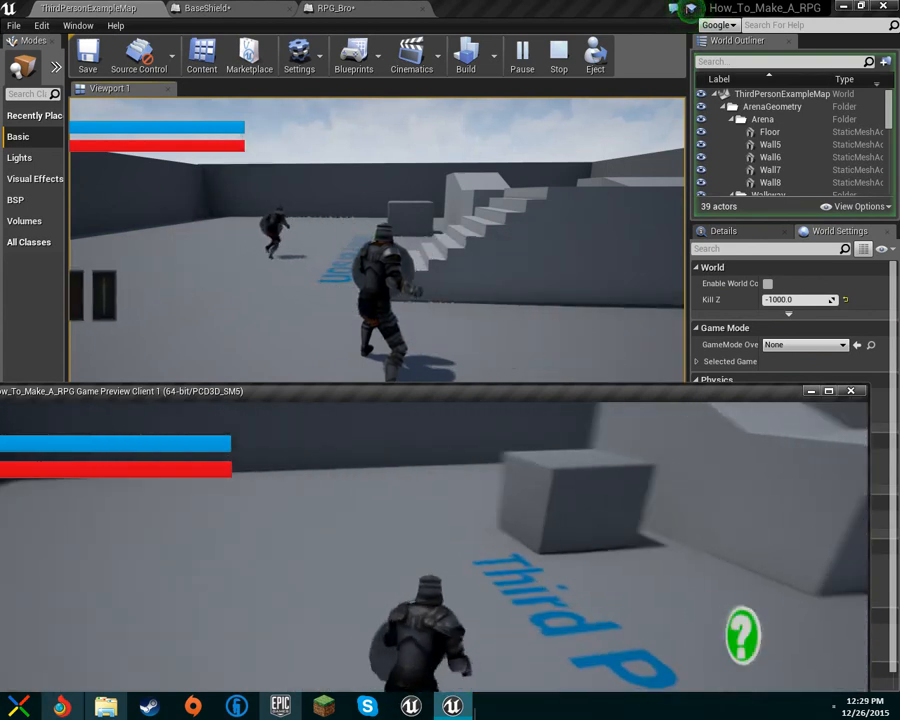
key("w")
key("w")
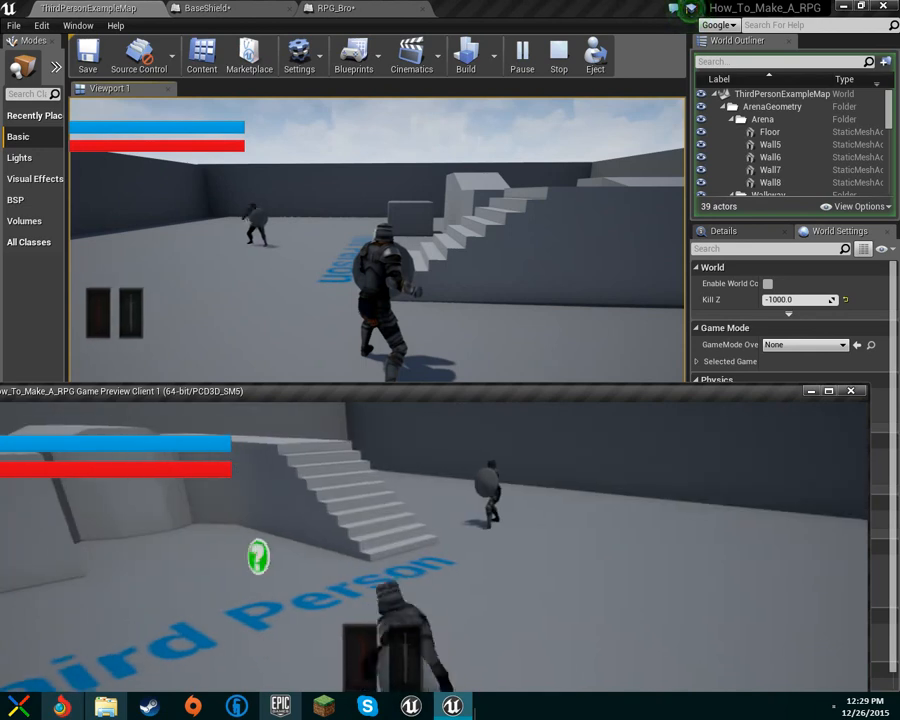
key("space")
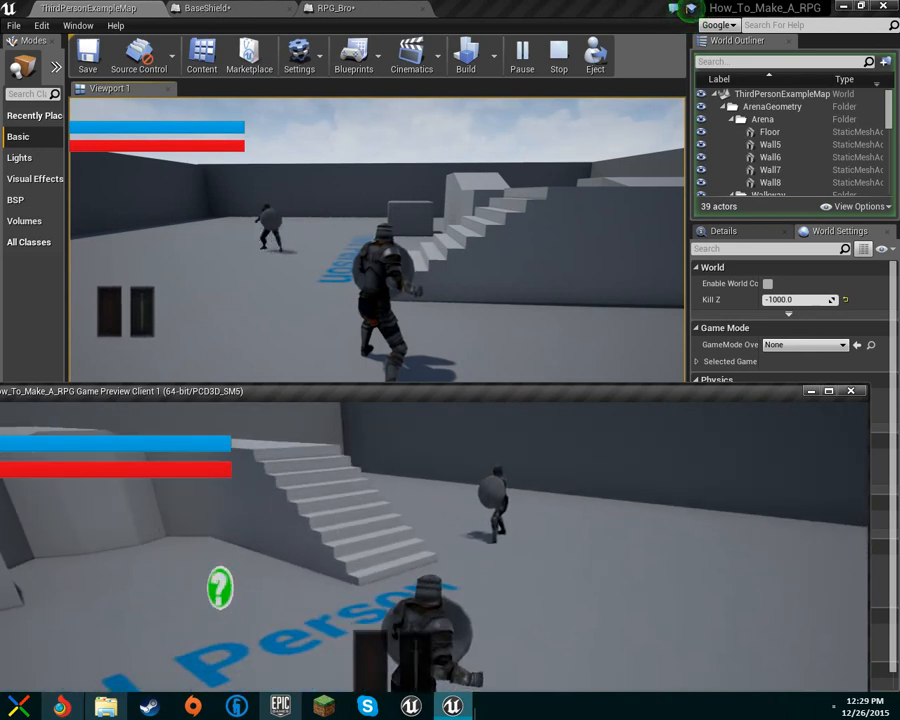
Step: Take control of the main viewport's character and run it close around the other player to check shield collision and camera behaviour
key("Escape")
key("w")
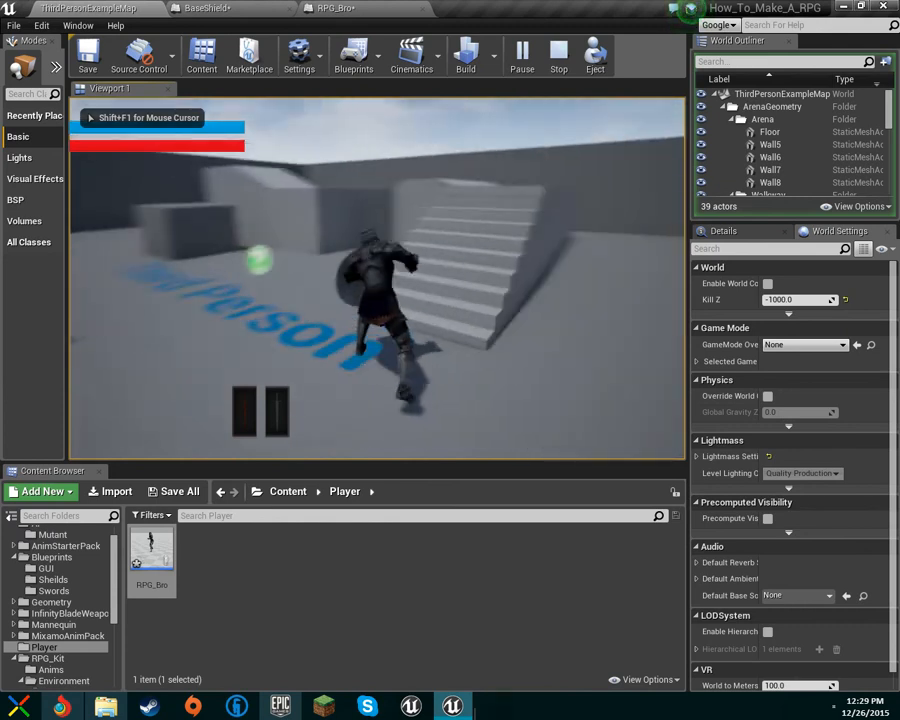
key("w")
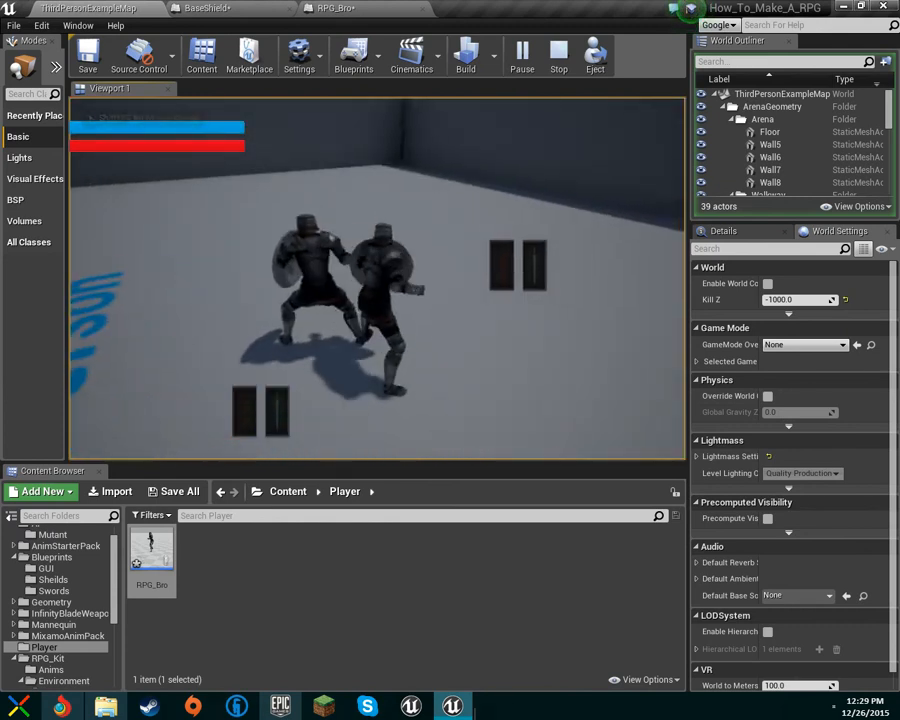
key("w")
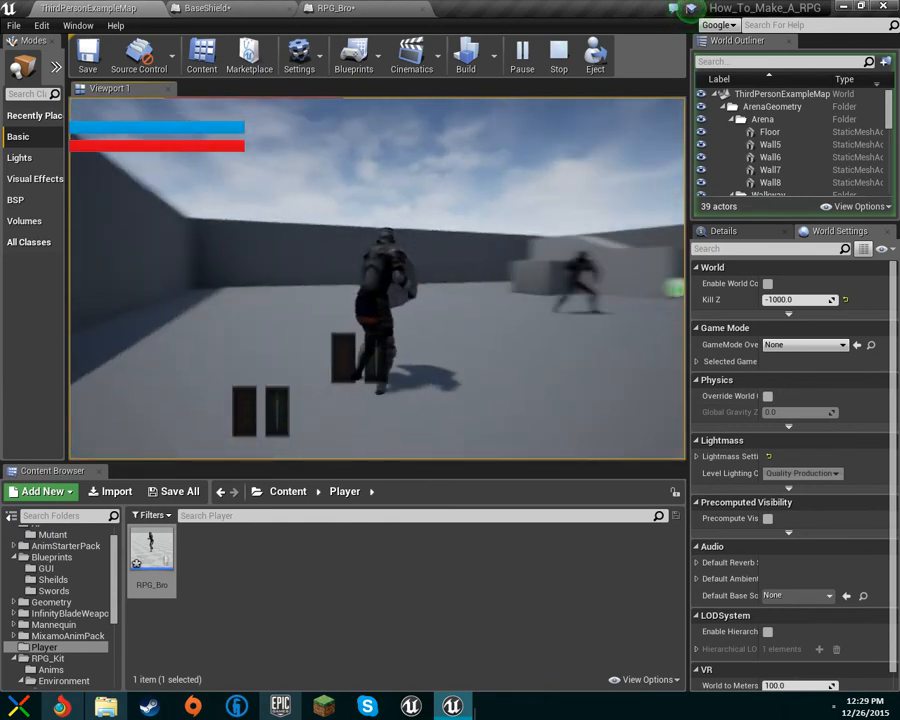
key("w")
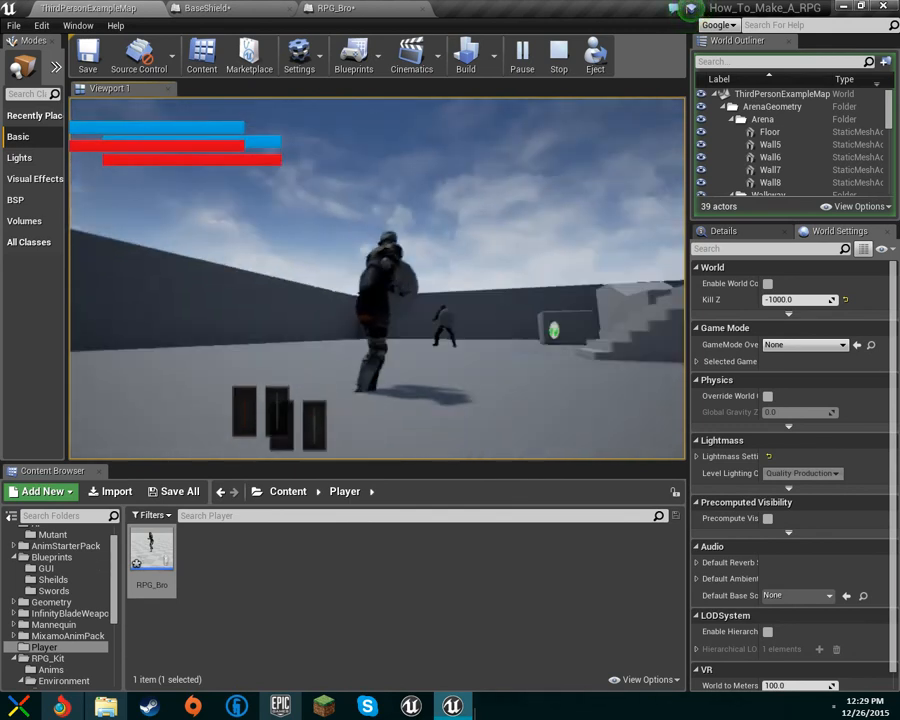
key("w")
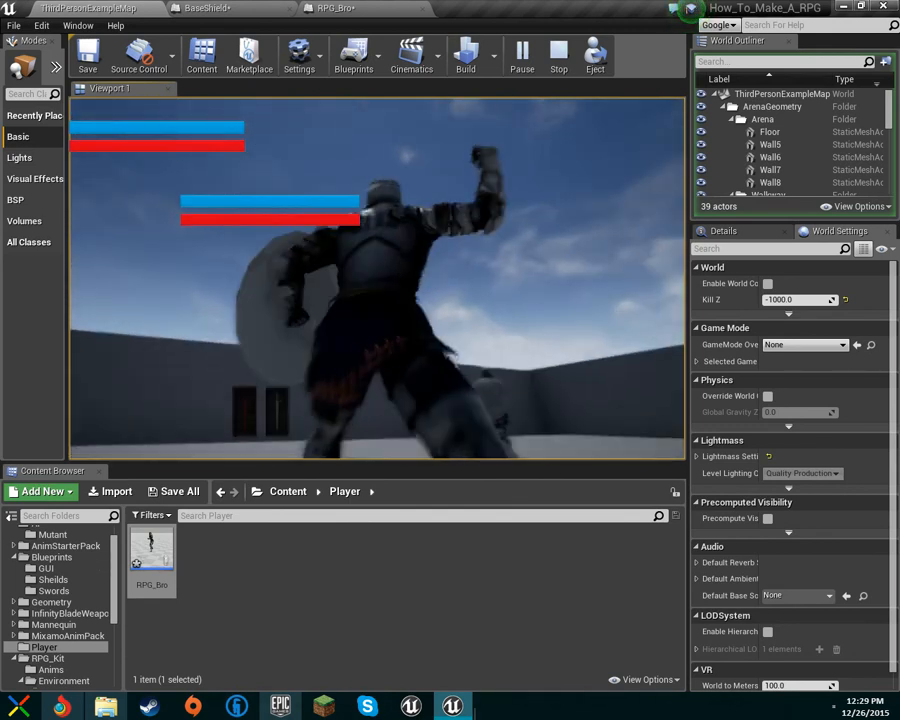
key("w")
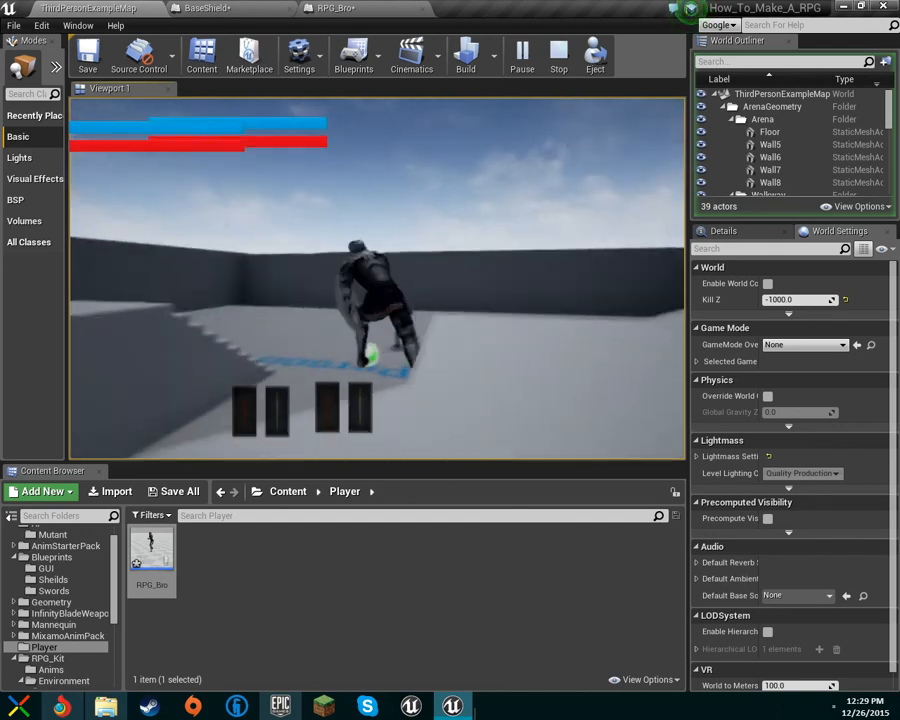